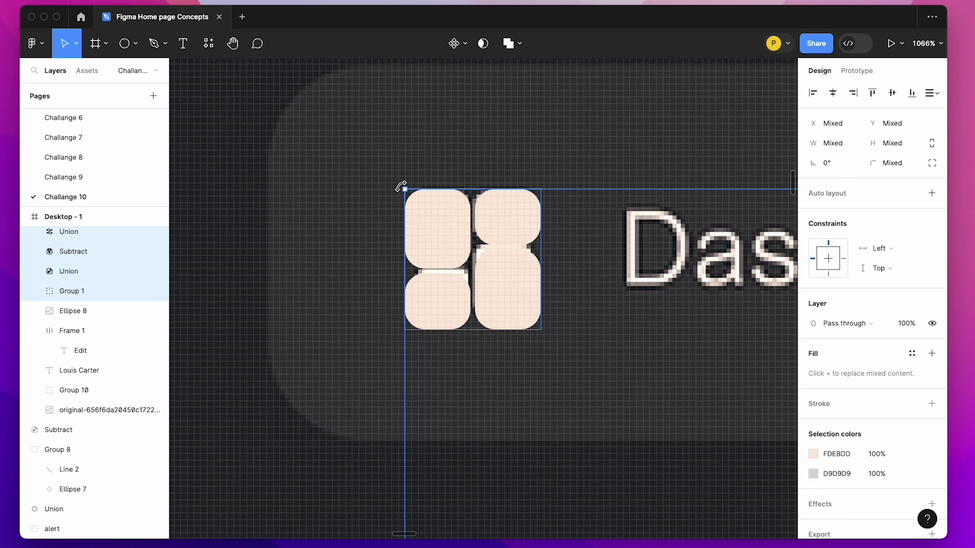
Reshape the four dashboard tiles into larger, rounder squares on the tile icon.
drag(407, 191, 444, 242)
drag(518, 311, 494, 219)
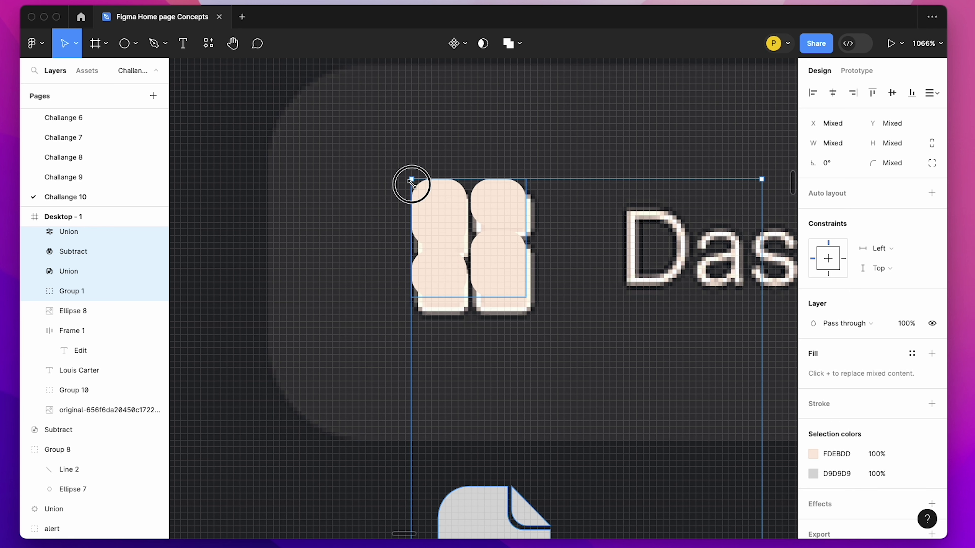
drag(419, 196, 445, 230)
Move the icon column left of the menu items and align their horizontal centres.
scroll(456, 233, down, 10)
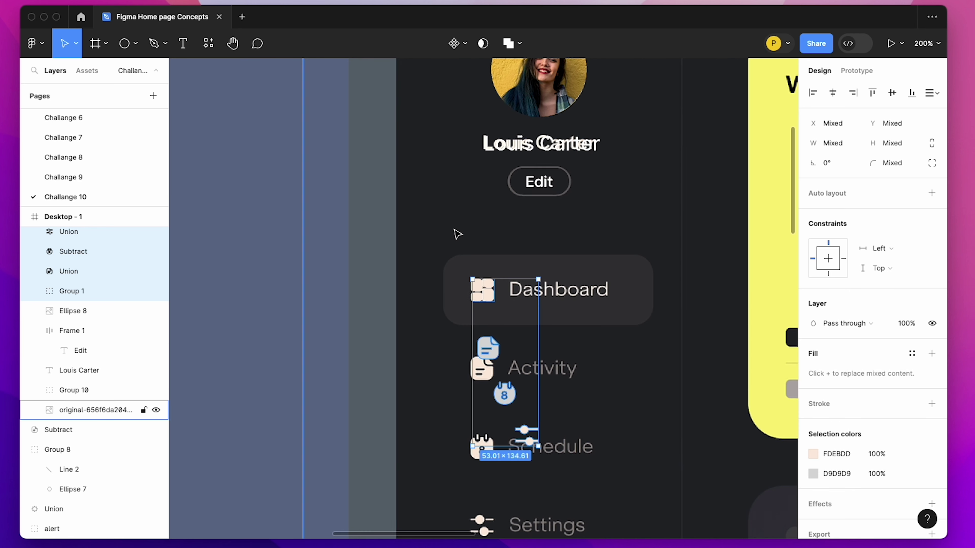
drag(481, 332, 405, 333)
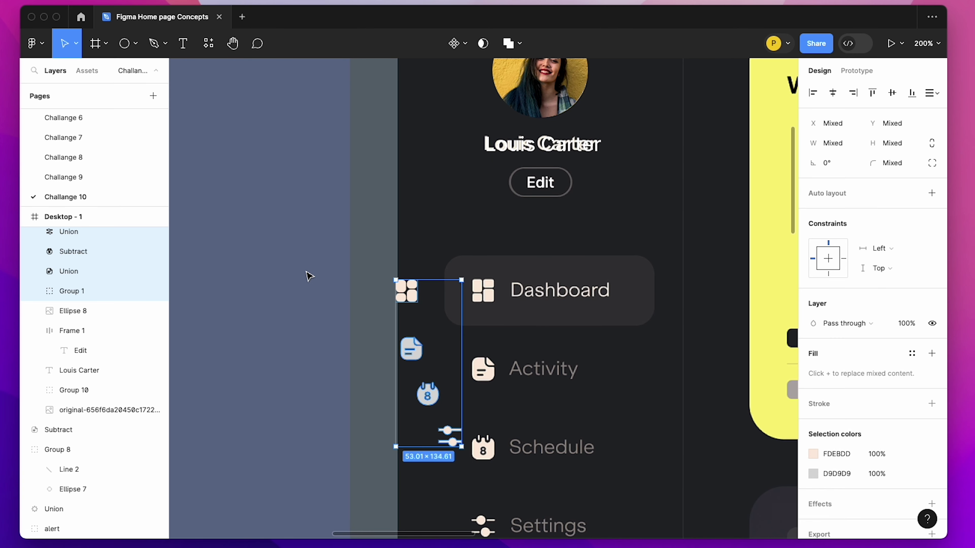
key(alt+h)
key(Escape)
drag(326, 283, 670, 505)
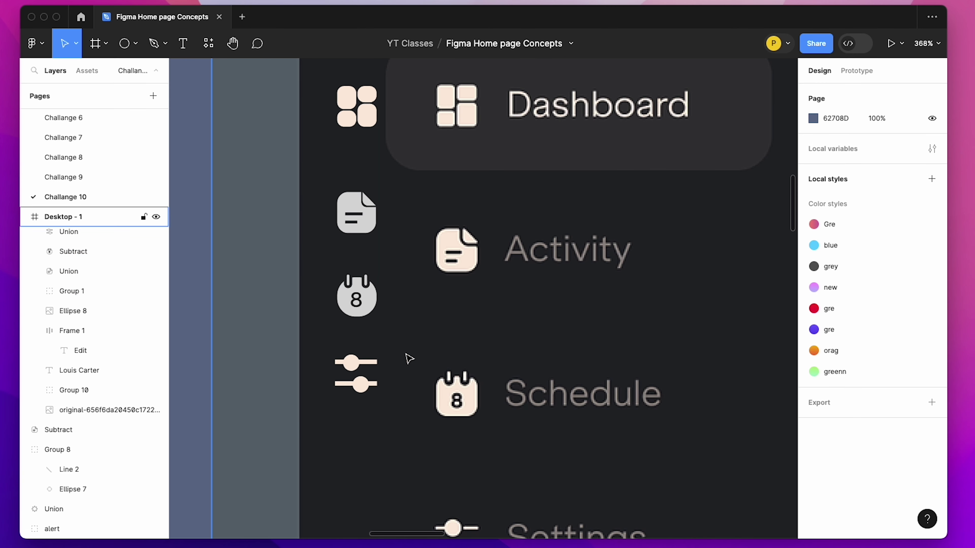
Set the calendar body's corner radius to 6 and the tile icon group's radius to 2.
ctrl+click(375, 303)
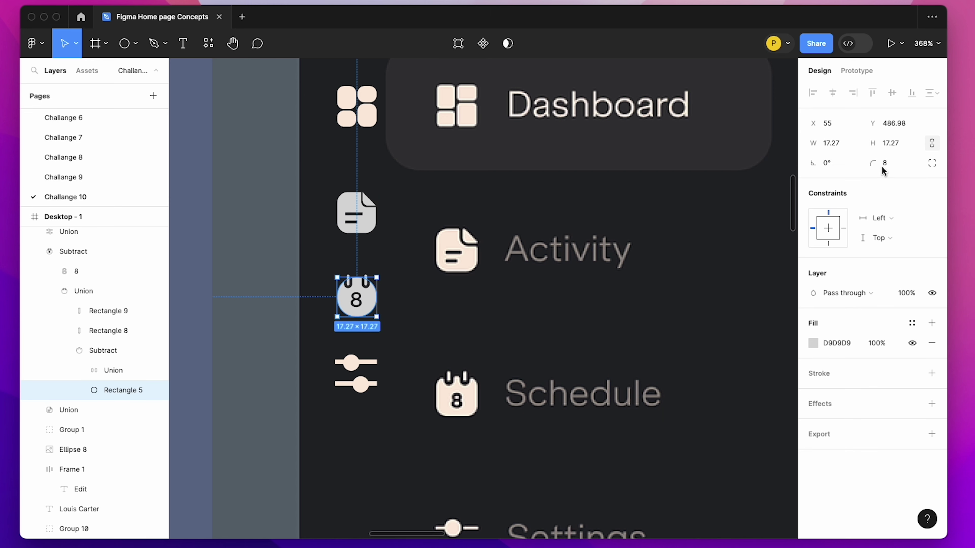
drag(878, 165, 855, 172)
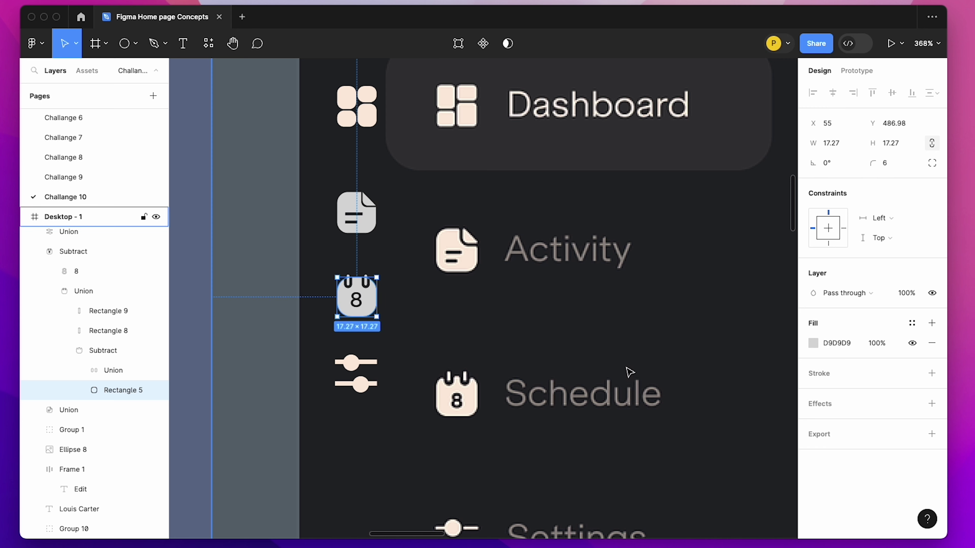
click(376, 120)
click(891, 183)
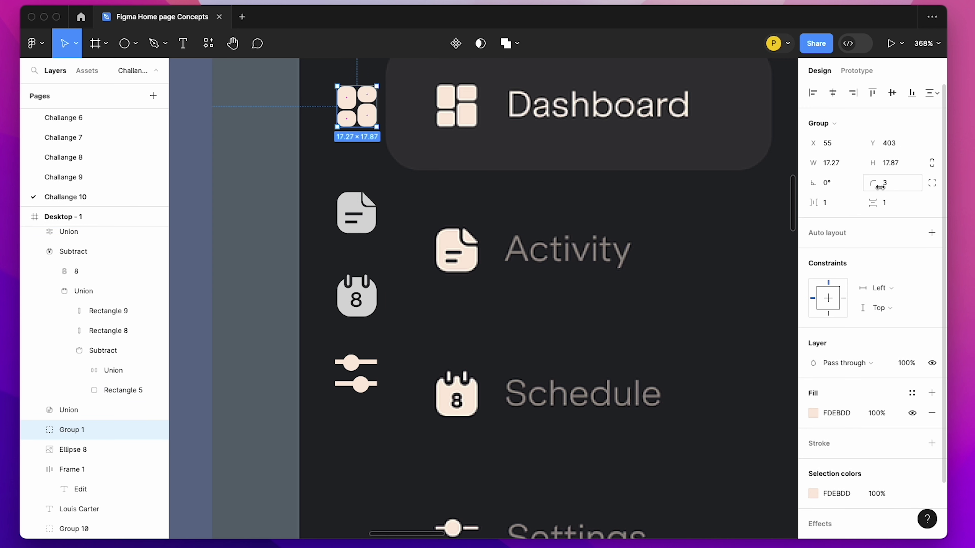
text(3)
key(Down)
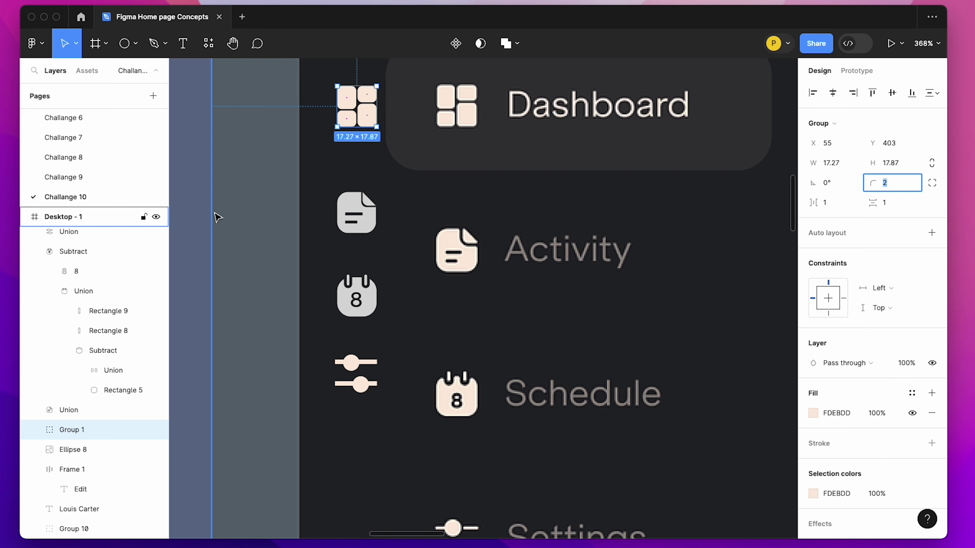
click(320, 216)
Recolour the document, calendar and sliders icons to the tiles' peach FDEBDD.
click(355, 213)
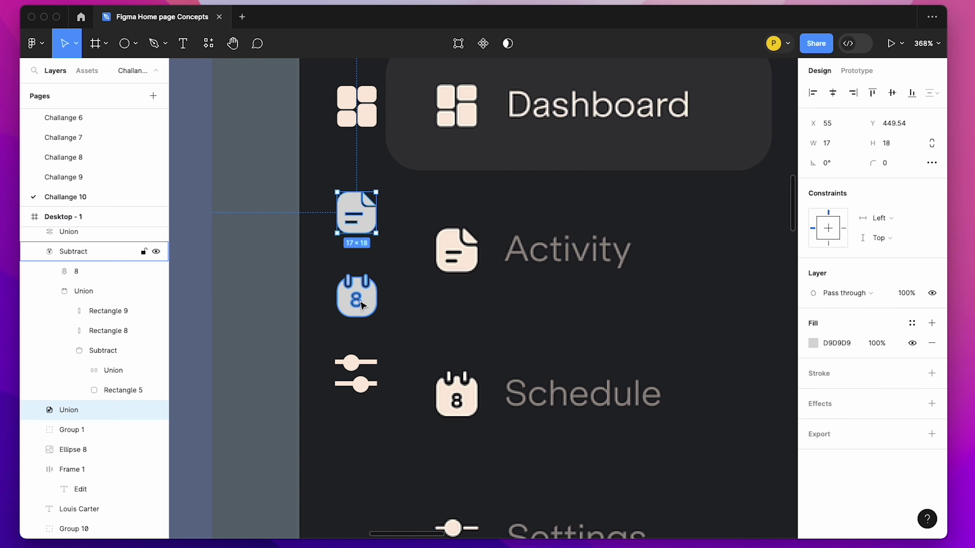
shift+click(356, 296)
shift+click(357, 362)
key(i)
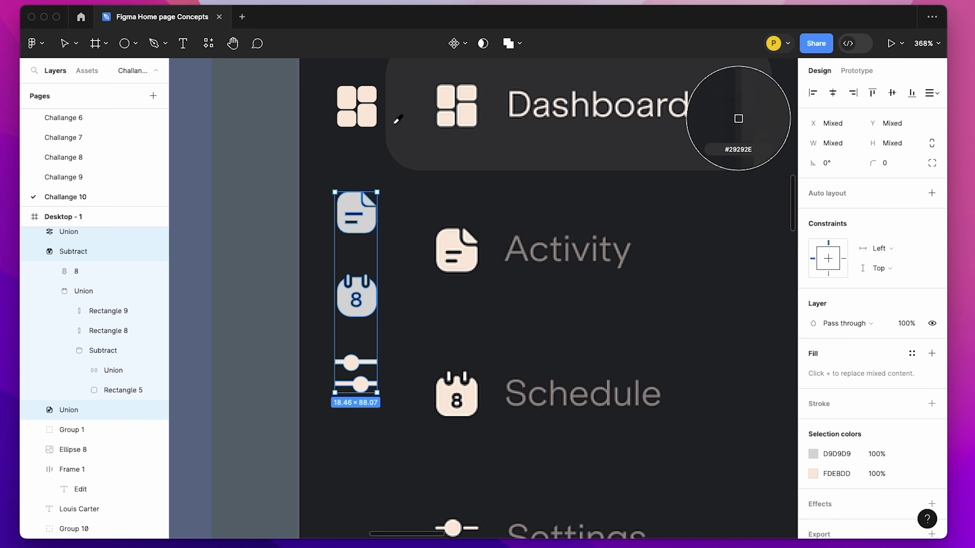
click(740, 119)
click(364, 113)
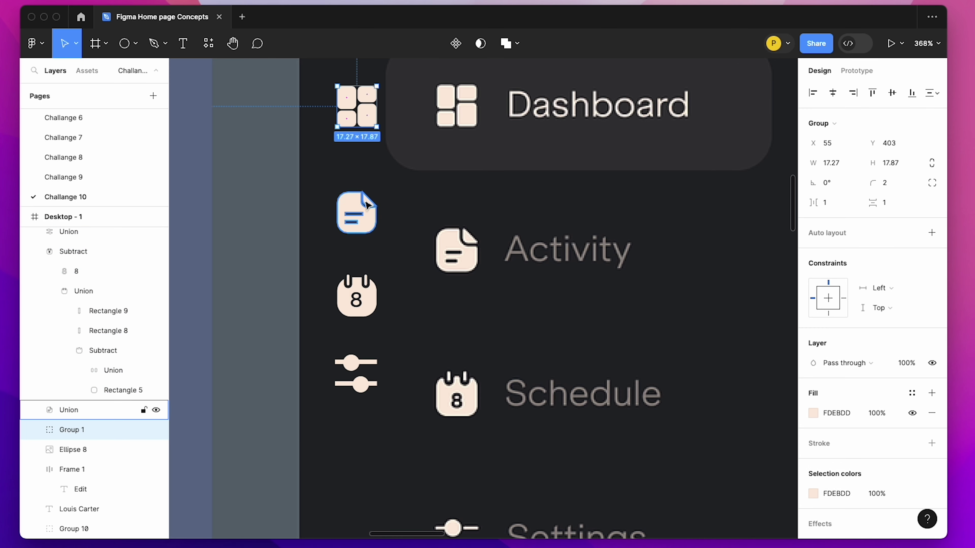
scroll(286, 248, up, 5)
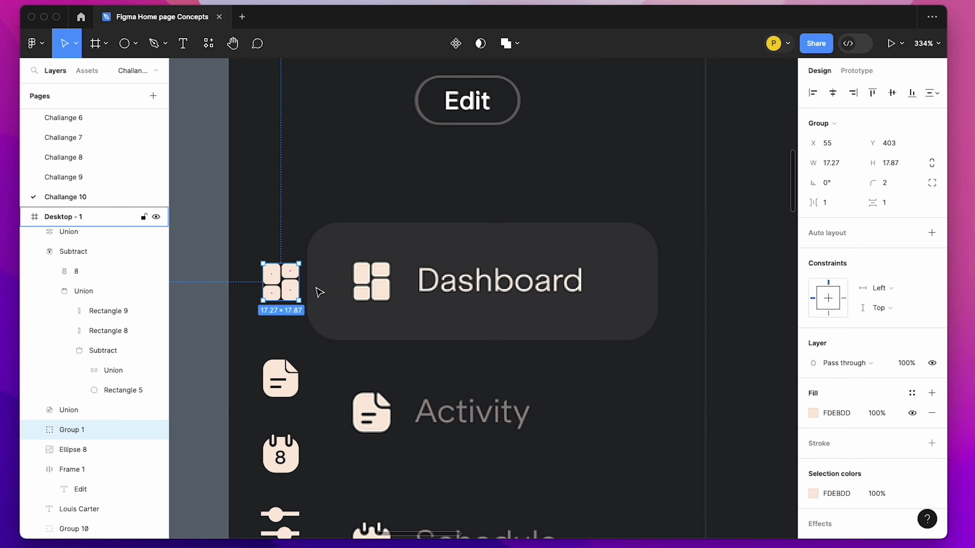
Move the tile icon into the Dashboard card and add a new 'Dashboard' text label.
drag(293, 273, 383, 272)
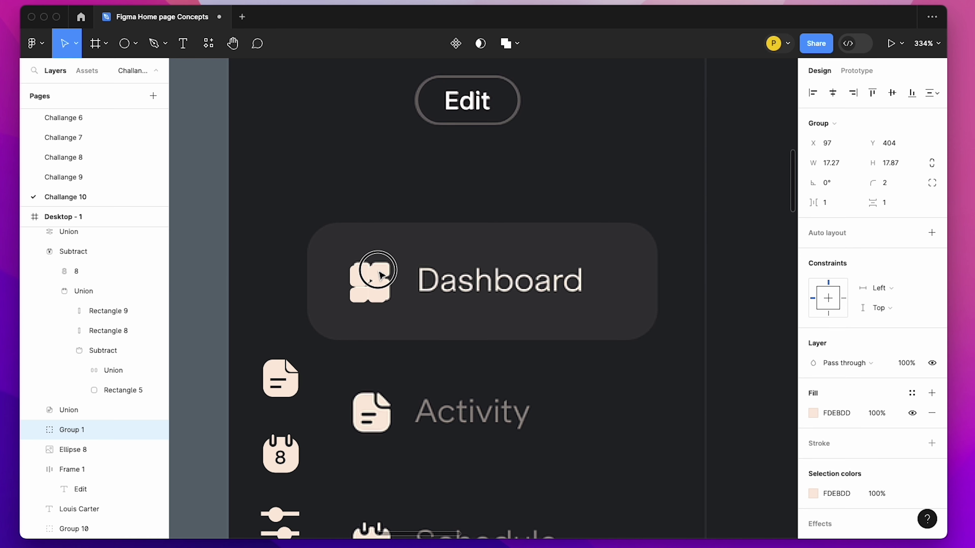
key(t)
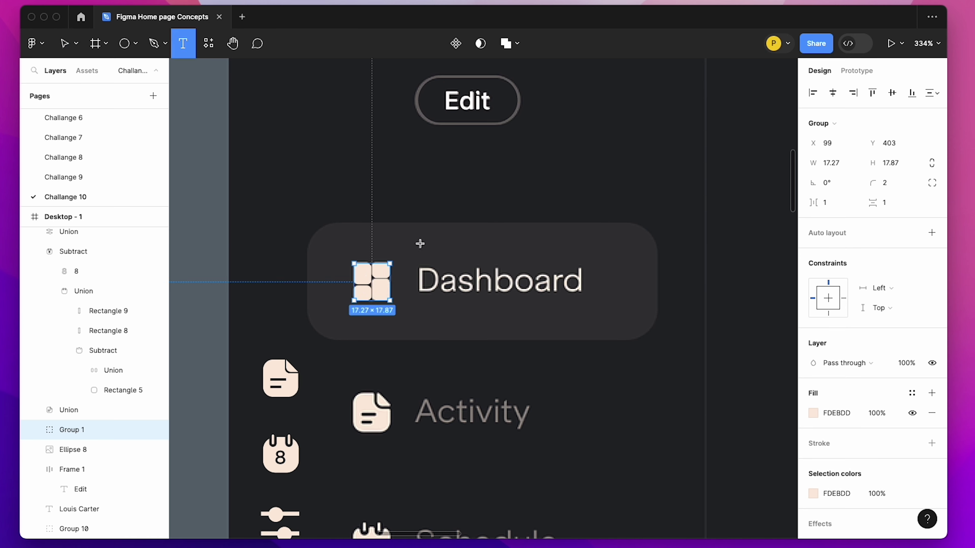
click(420, 243)
text(Das)
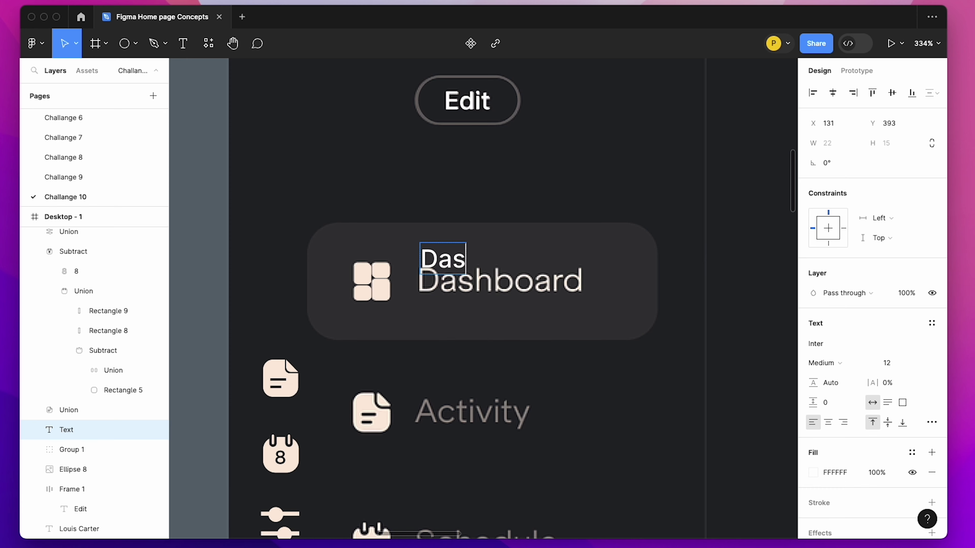
text(hboard)
key(Escape)
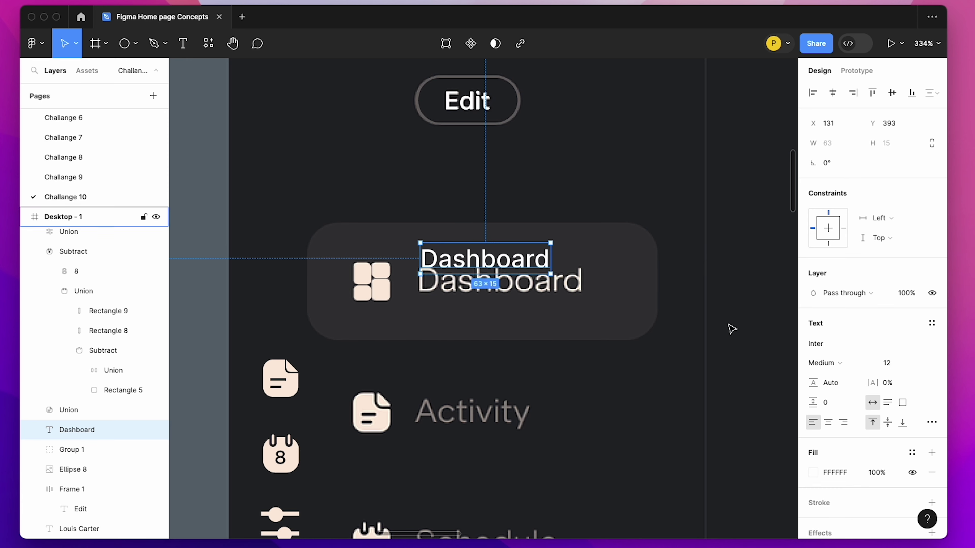
Make the label size 16 Regular and position it below the old Dashboard text.
click(897, 370)
text(14)
key(Return)
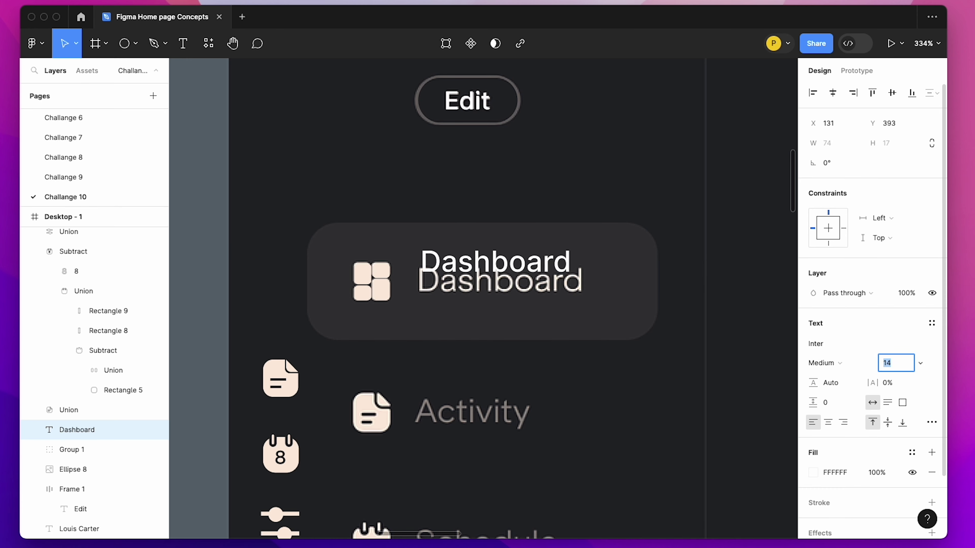
key(Up)
key(Up)
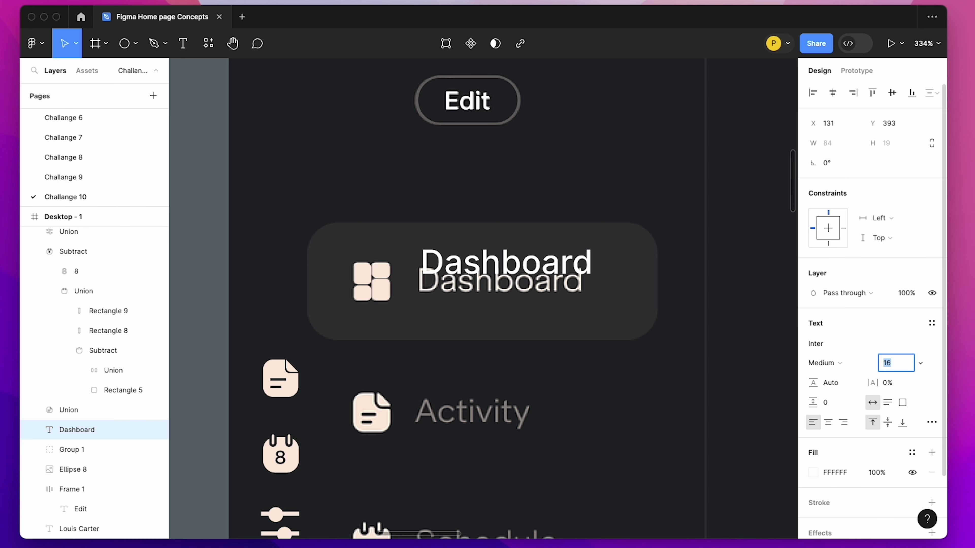
drag(575, 274, 566, 276)
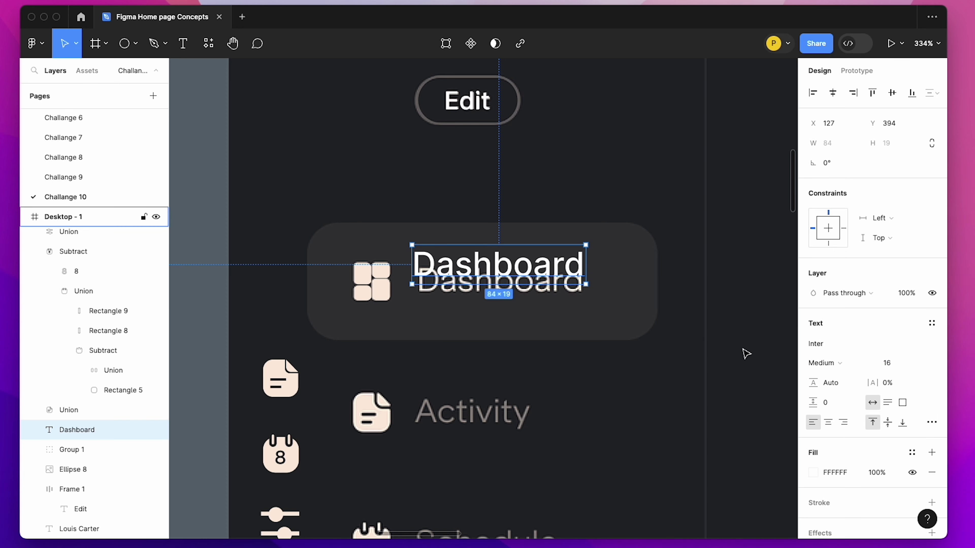
click(821, 363)
click(831, 346)
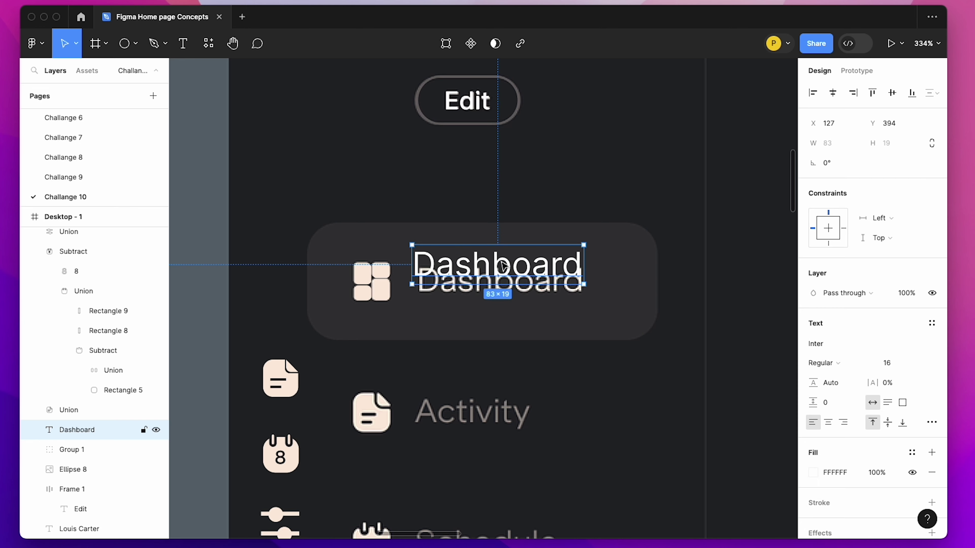
key(Right)
key(Right)
key(Up)
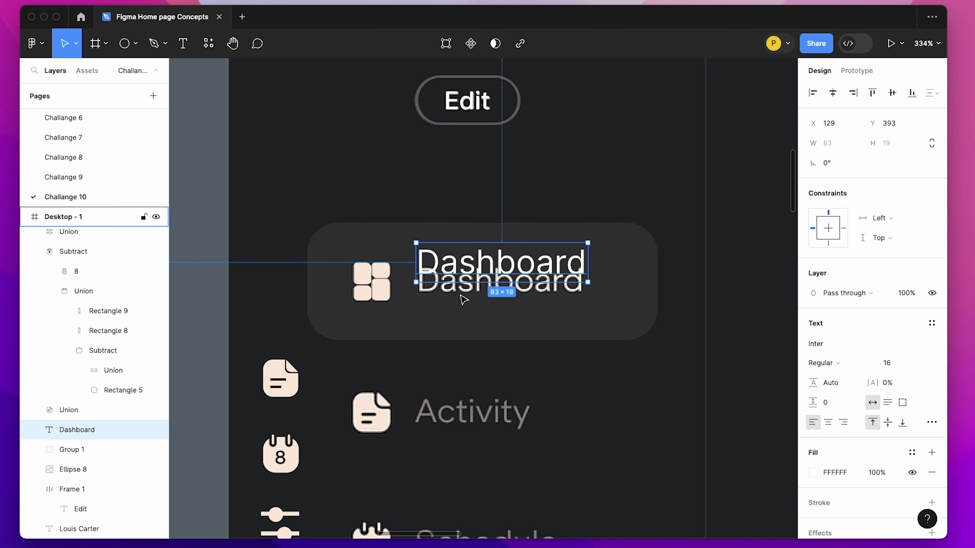
mouse_move(457, 265)
mouse_down()
mouse_move(446, 306)
mouse_move(439, 292)
mouse_move(436, 302)
mouse_up()
Colour the label peach FDEBDD and wrap it with the tile icon in auto layout.
key(i)
click(384, 269)
shift+click(388, 295)
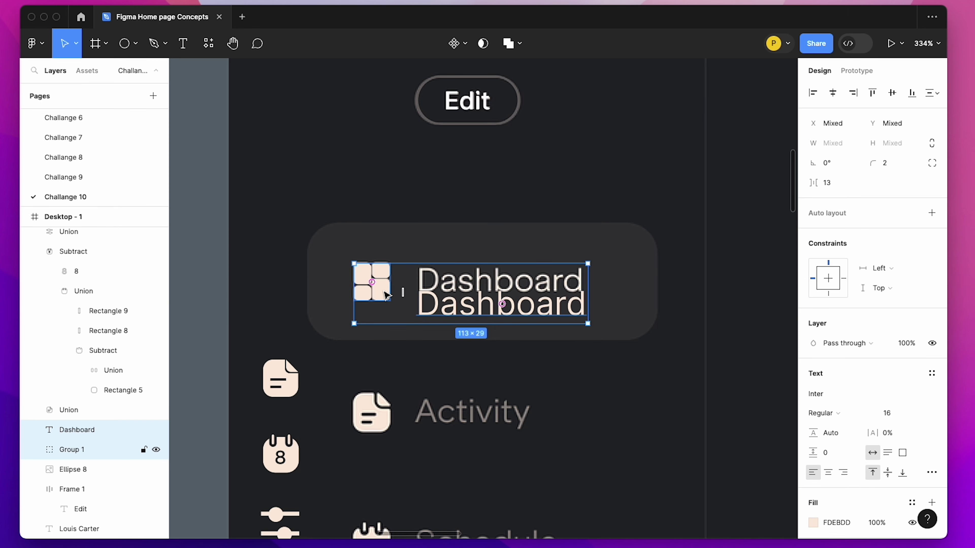
key(shift+a)
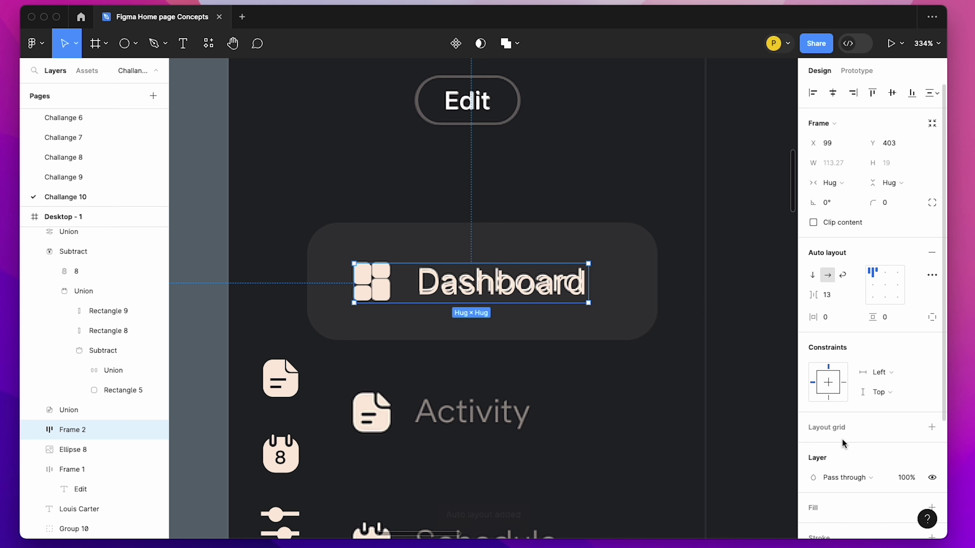
Give the Dashboard frame a red B35252 fill and horizontal padding, placed in the grey card.
scroll(810, 435, down, 3)
click(816, 390)
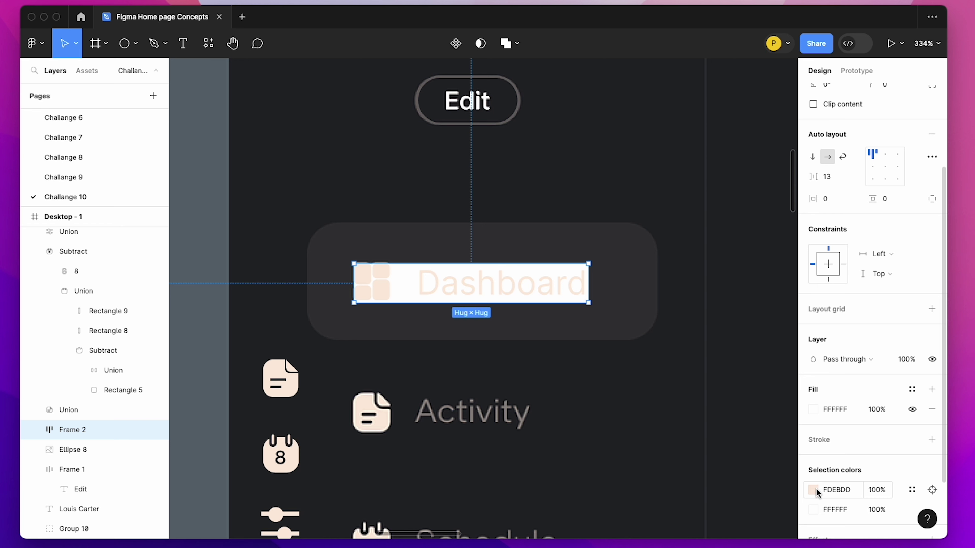
click(814, 409)
text(i)
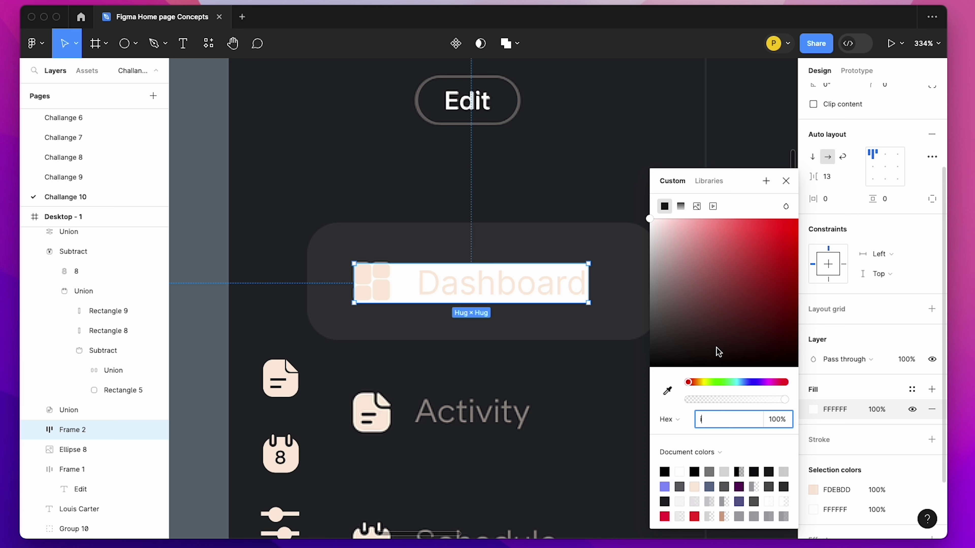
click(730, 263)
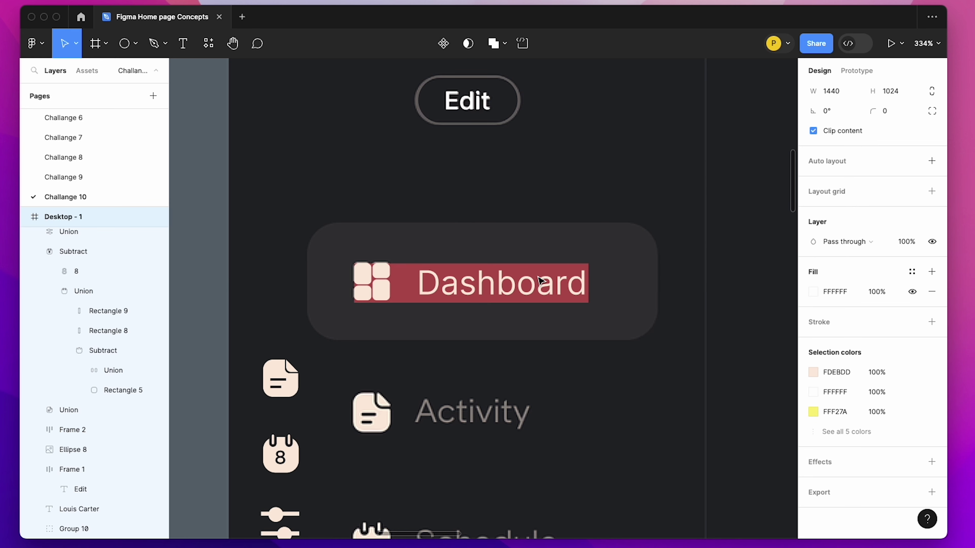
click(553, 286)
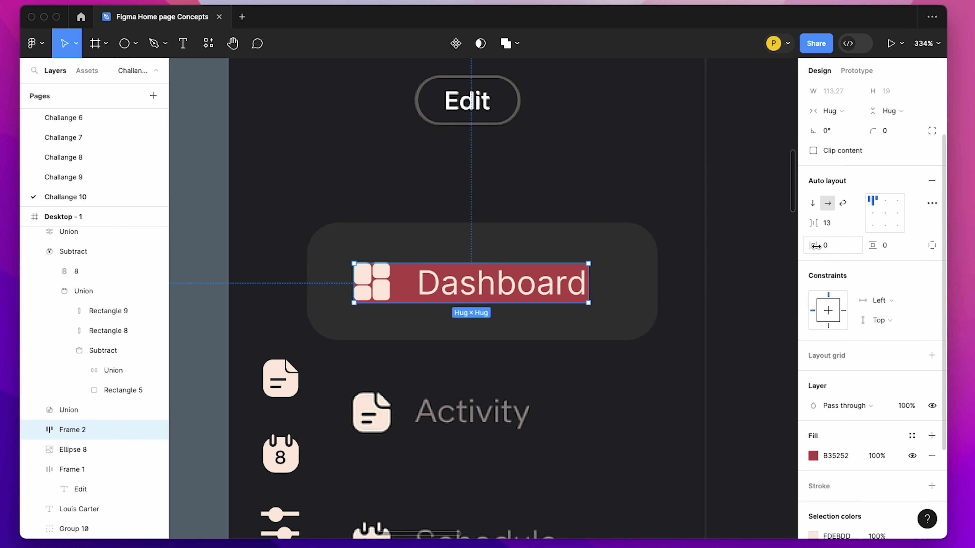
drag(816, 245, 900, 247)
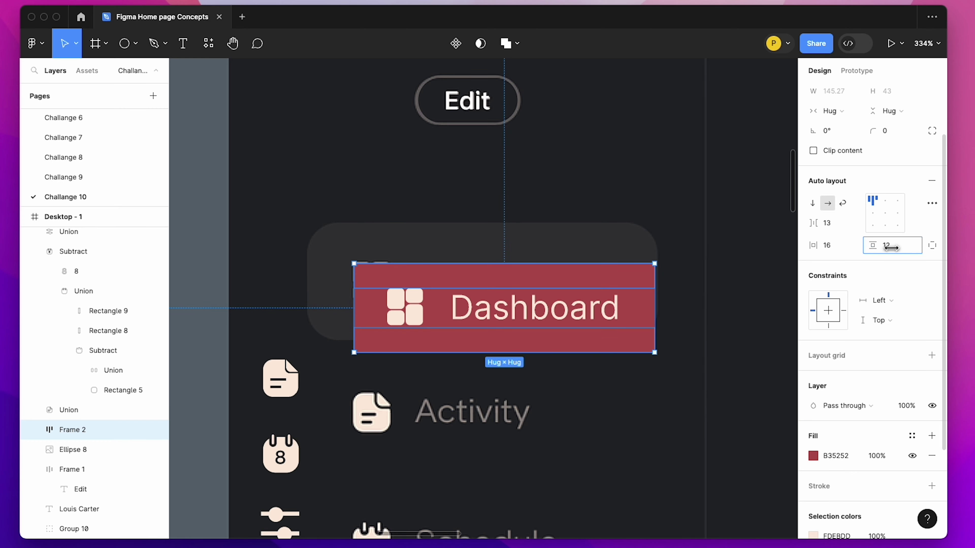
drag(584, 310, 563, 272)
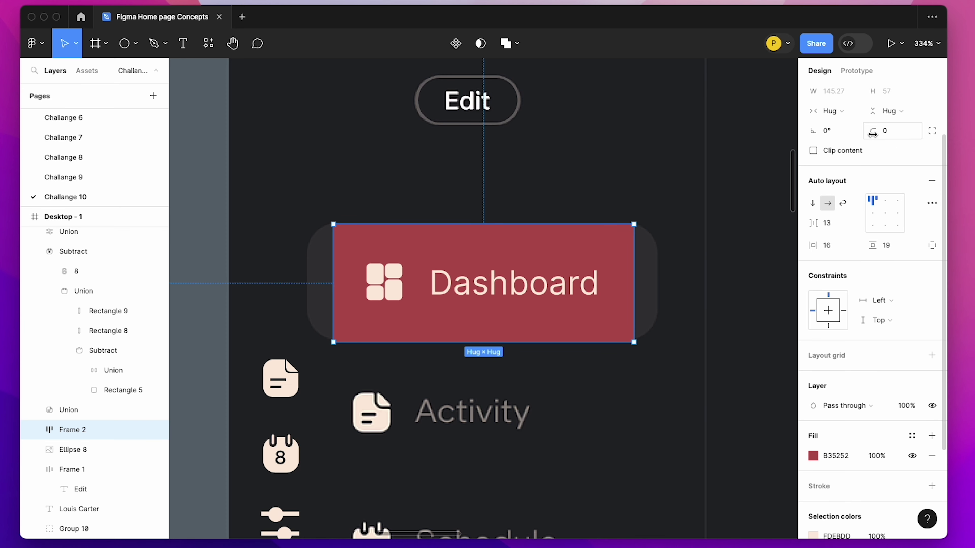
Round the button's corners to 16 and widen it to a fixed 169 width.
drag(873, 133, 106, 175)
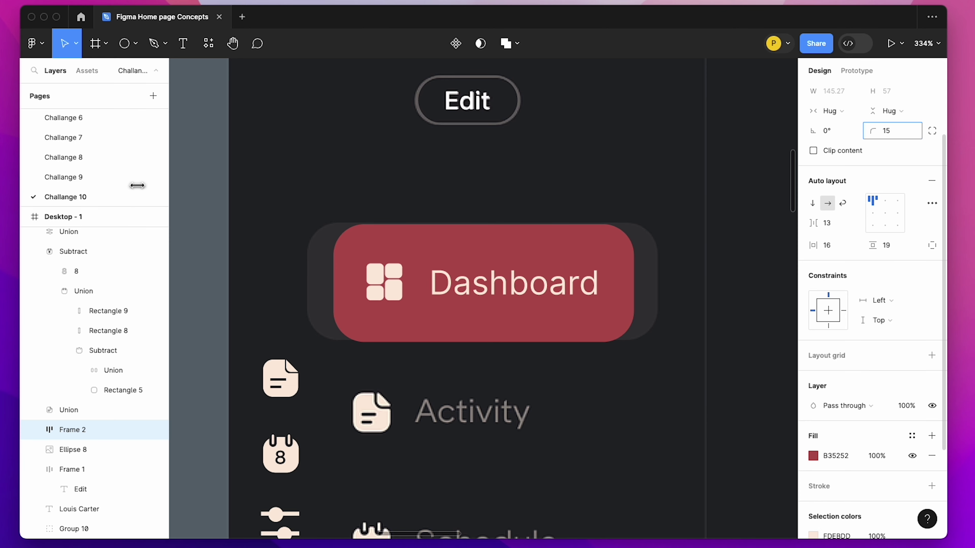
drag(872, 133, 872, 133)
key(Escape)
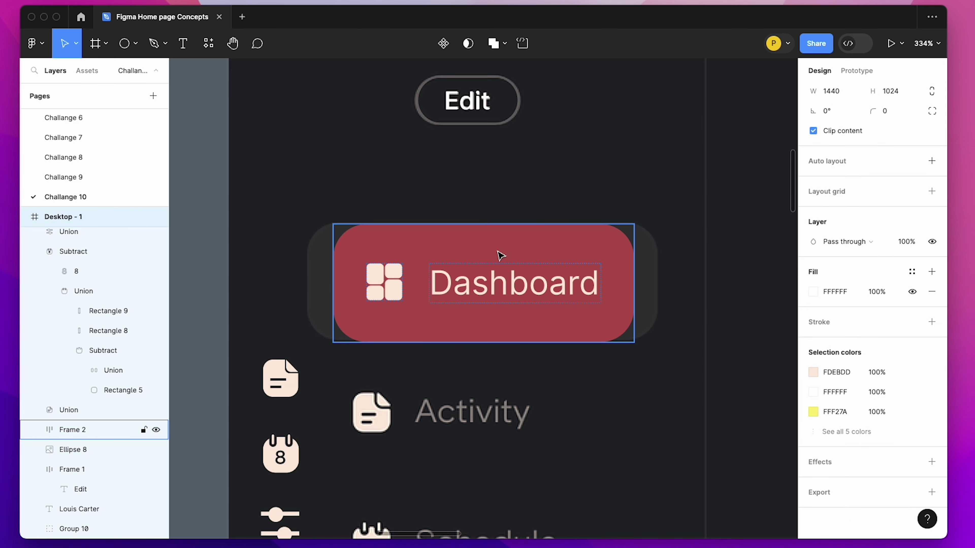
click(483, 279)
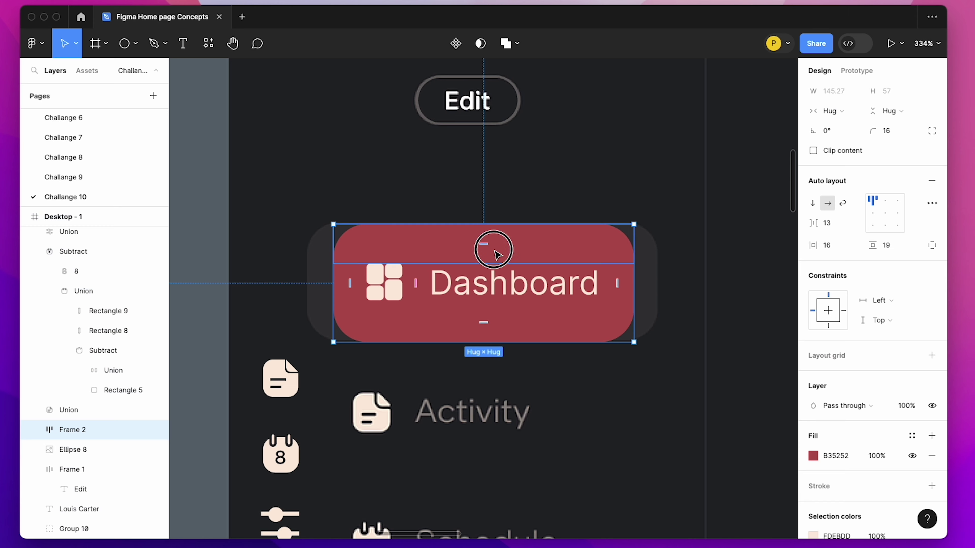
drag(492, 246, 491, 246)
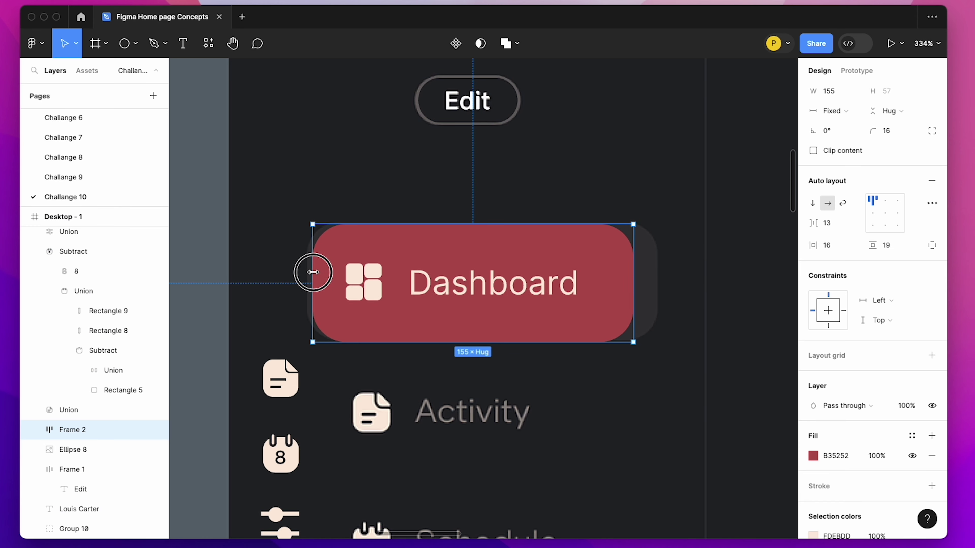
drag(334, 271, 309, 271)
drag(631, 283, 657, 283)
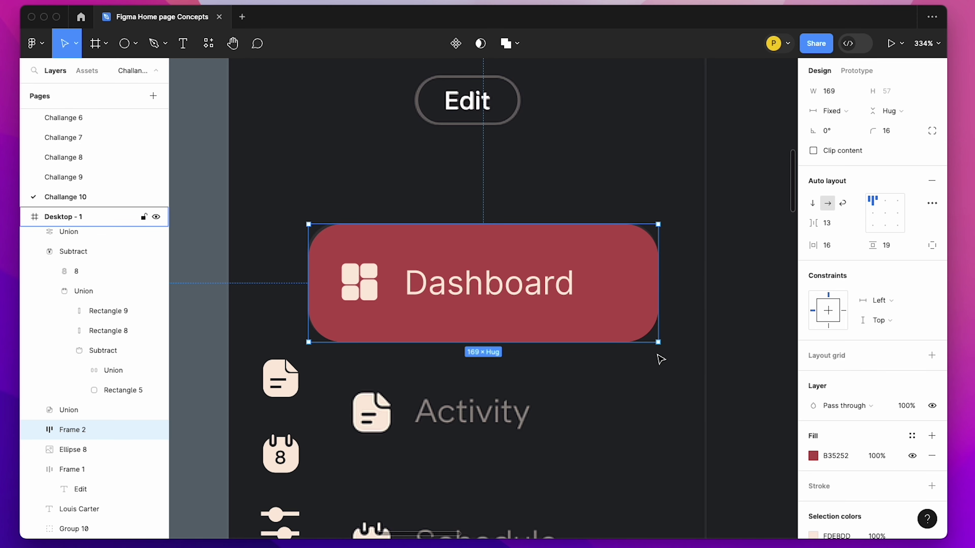
Centre the button's icon and label and fill it dark grey 353537.
click(889, 218)
click(413, 200)
scroll(451, 300, up, 3)
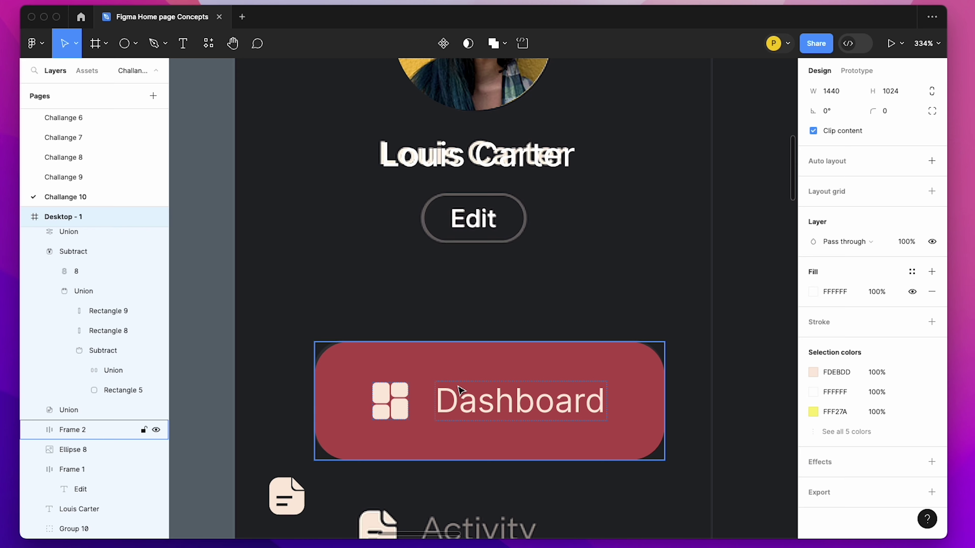
scroll(459, 390, down, 3)
drag(477, 294, 480, 410)
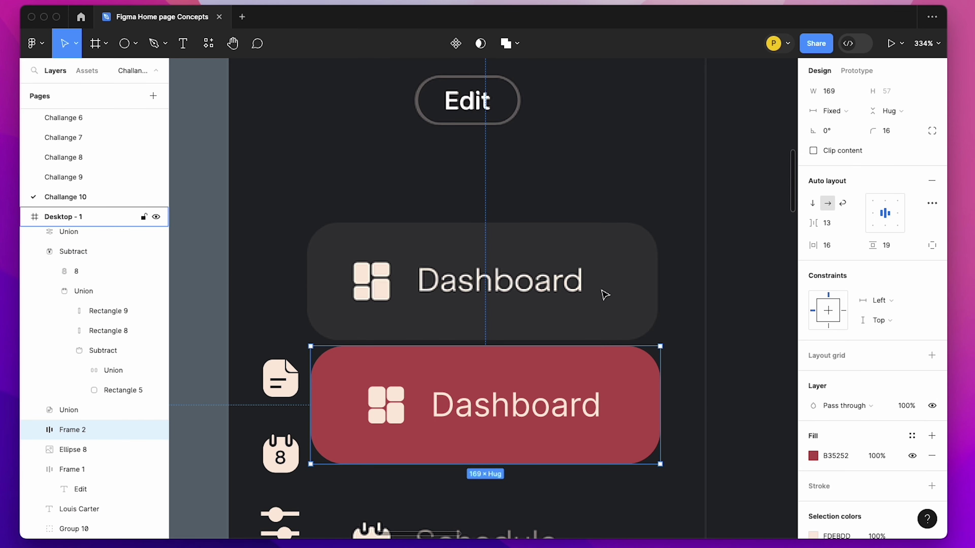
key(i)
click(605, 249)
key(Escape)
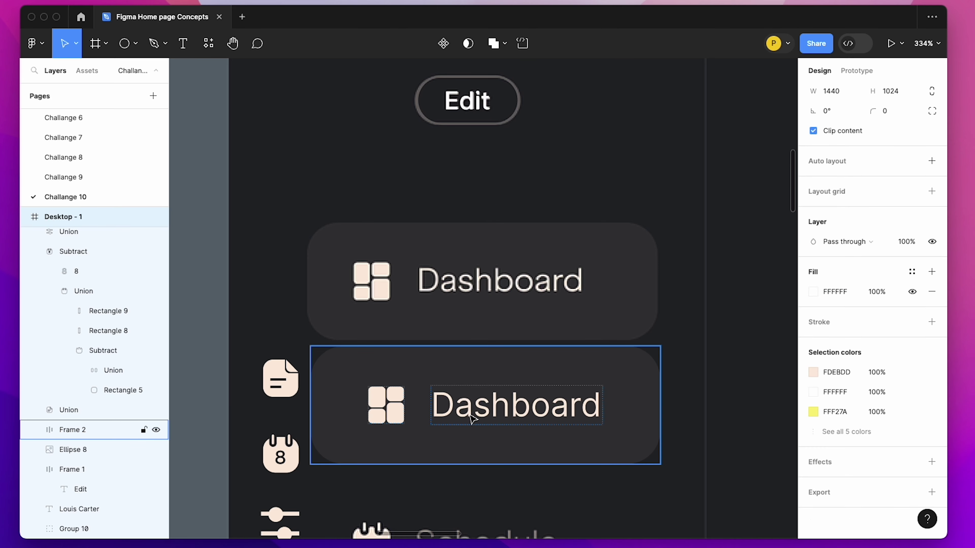
Lock the reference image layer and place the button over the original Dashboard item.
scroll(468, 384, down, 3)
scroll(453, 346, up, 3)
click(403, 365)
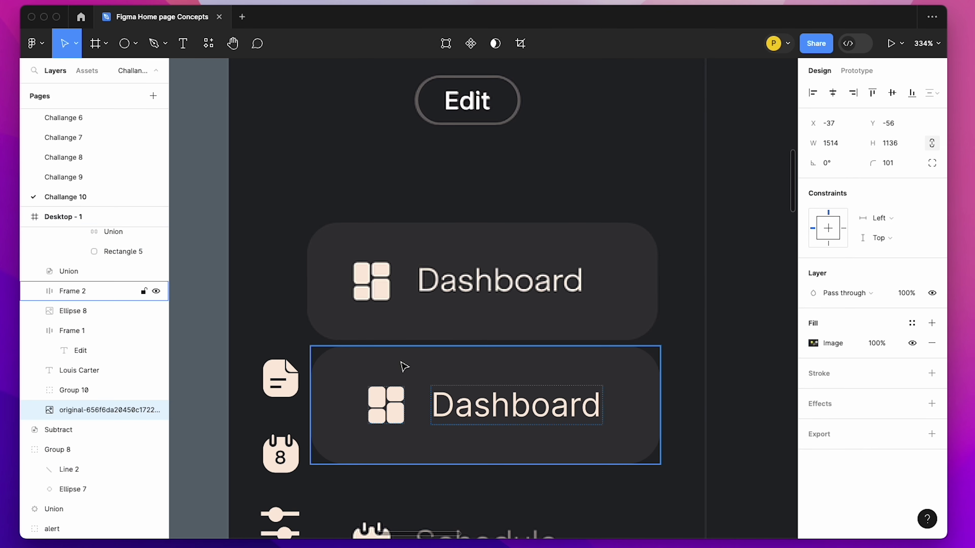
click(203, 213)
mouse_move(91, 449)
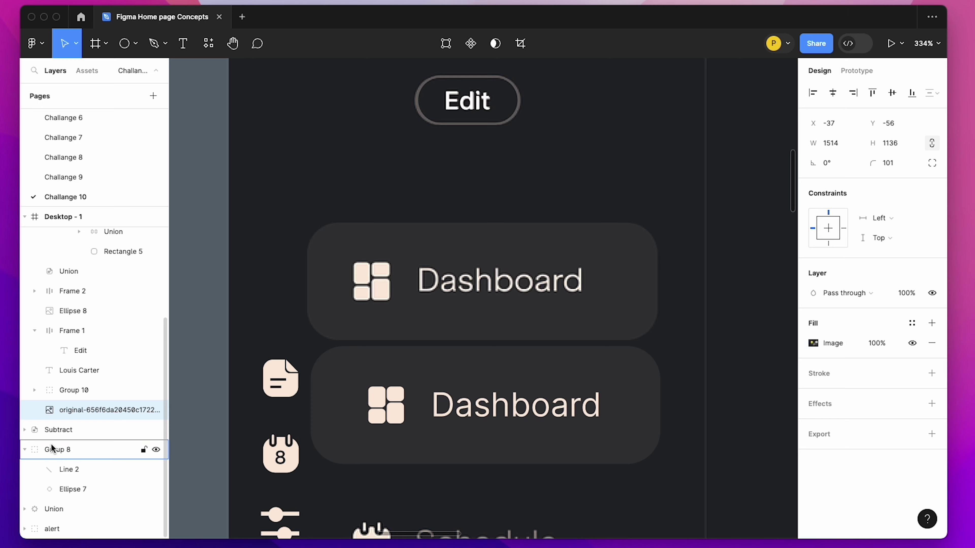
click(144, 410)
click(206, 322)
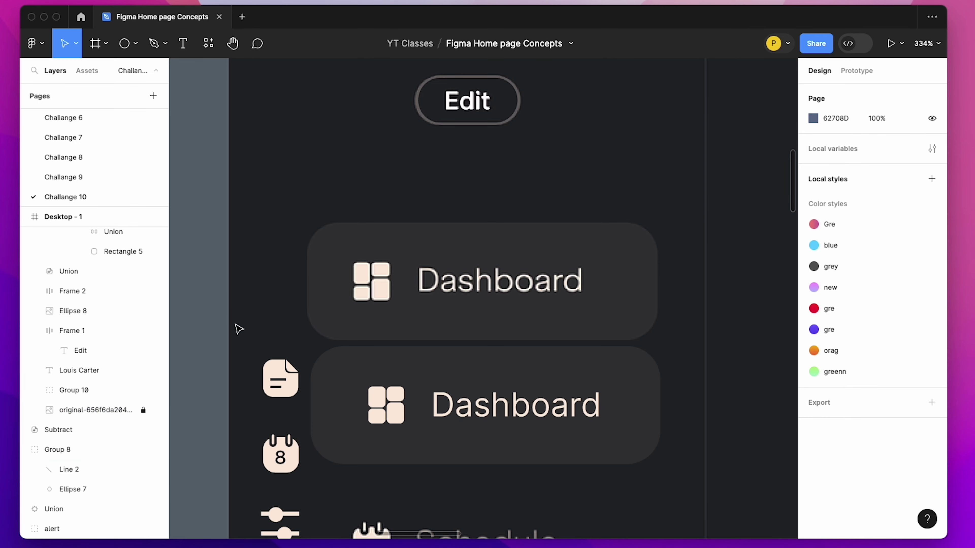
drag(424, 420, 422, 297)
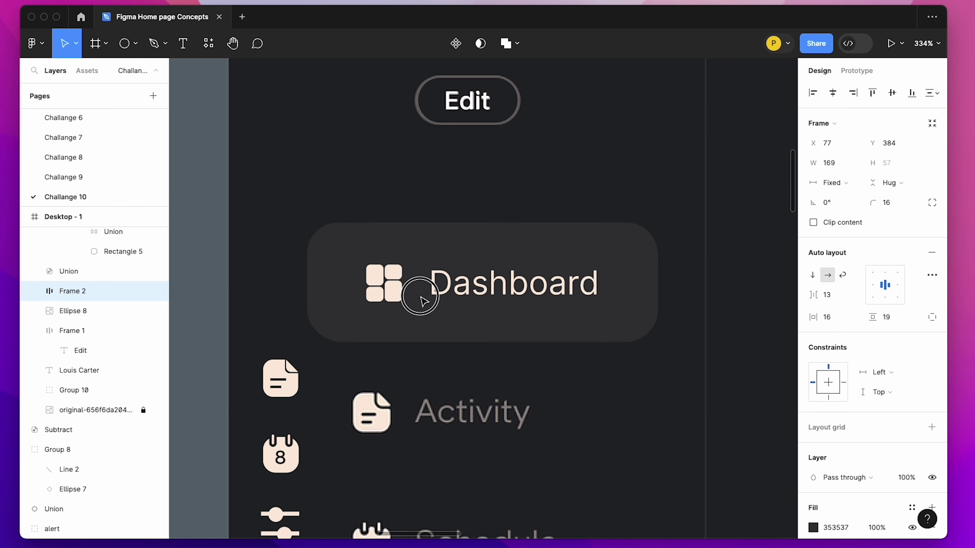
drag(424, 298, 424, 302)
Move the document, calendar and settings icons down beside the Settings item.
scroll(425, 301, down, 5)
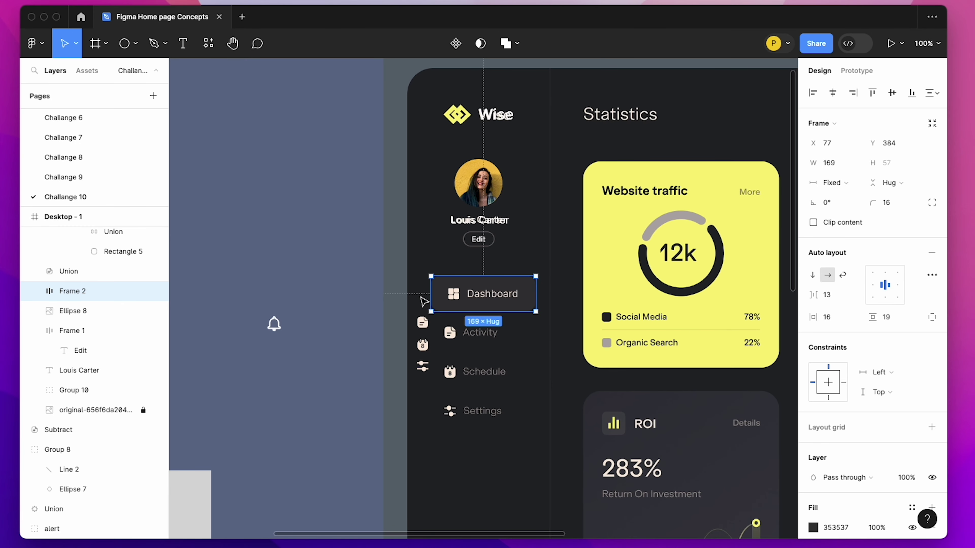
drag(365, 258, 634, 392)
click(267, 258)
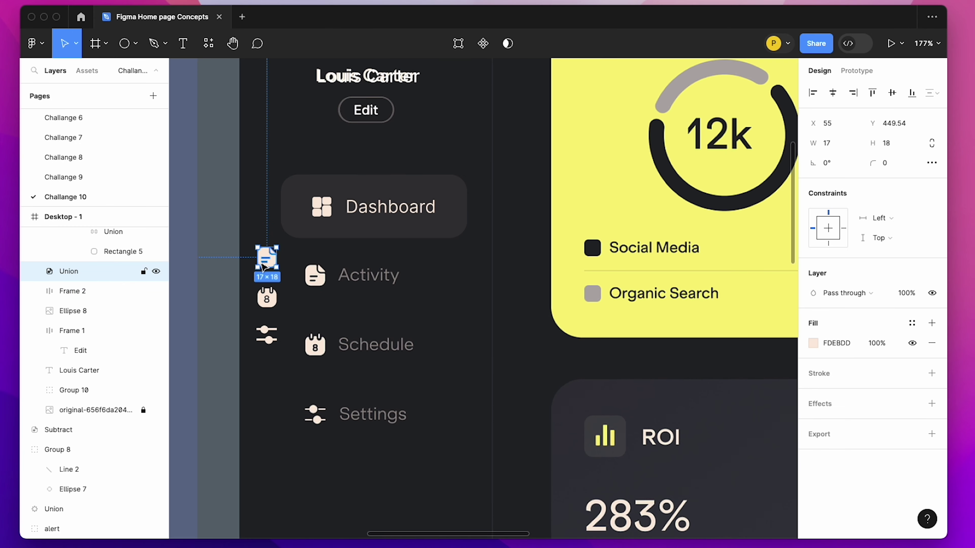
shift+click(273, 301)
shift+click(268, 345)
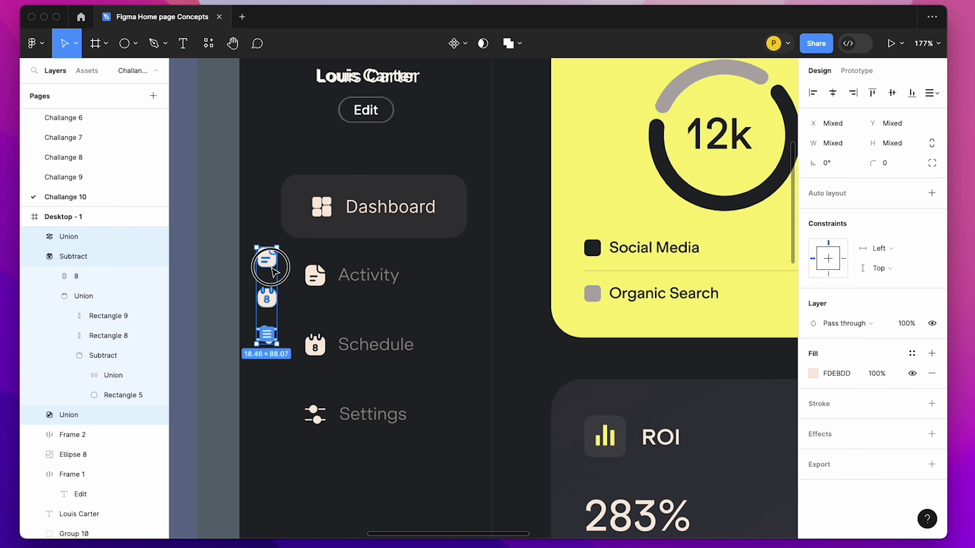
drag(274, 271, 274, 385)
Stack four Dashboard button copies in a vertical auto layout with 8 spacing, shifted right.
click(345, 194)
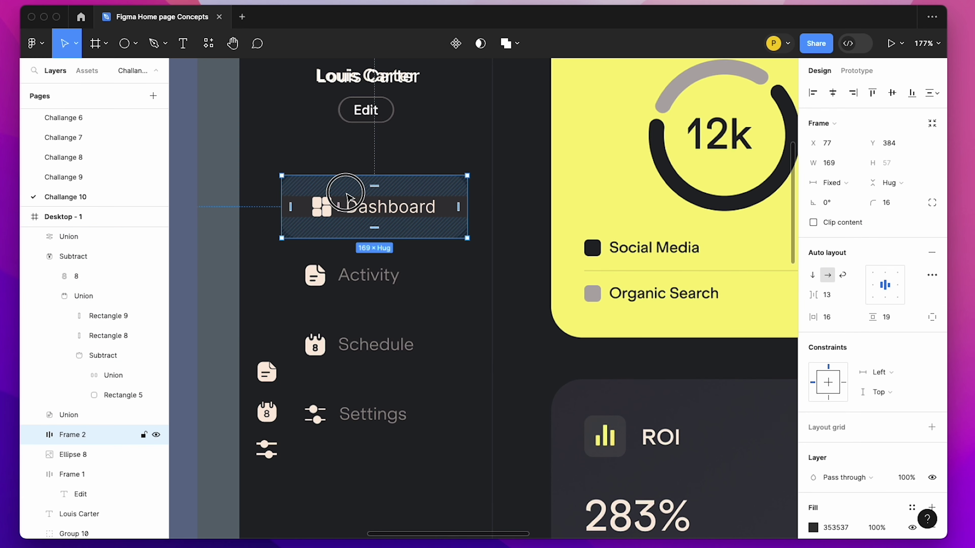
drag(345, 194, 346, 260)
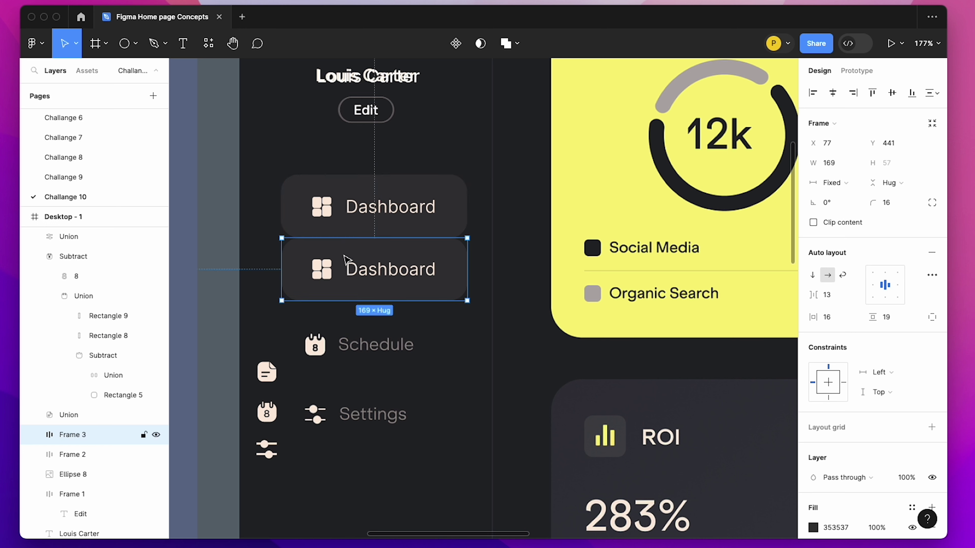
shift+click(346, 233)
key(shift+a)
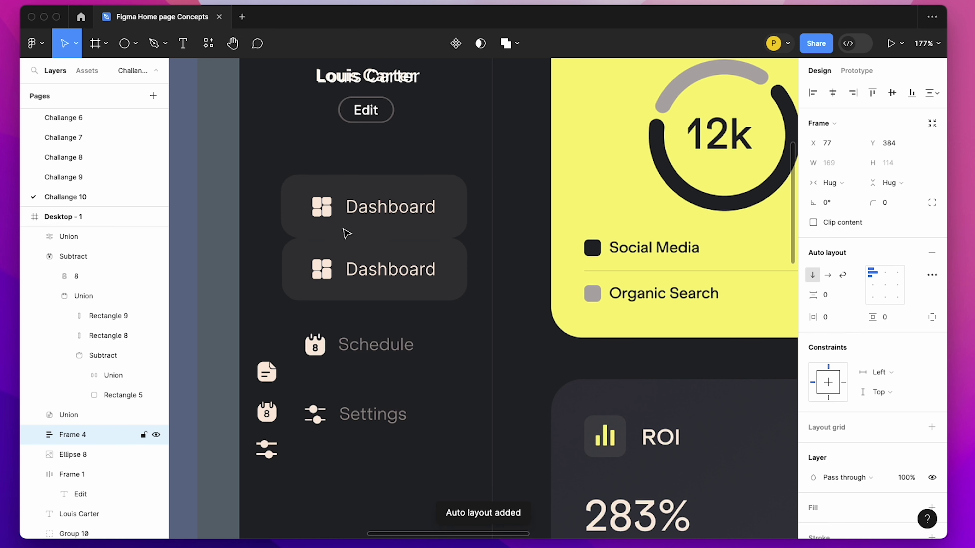
click(454, 319)
click(393, 264)
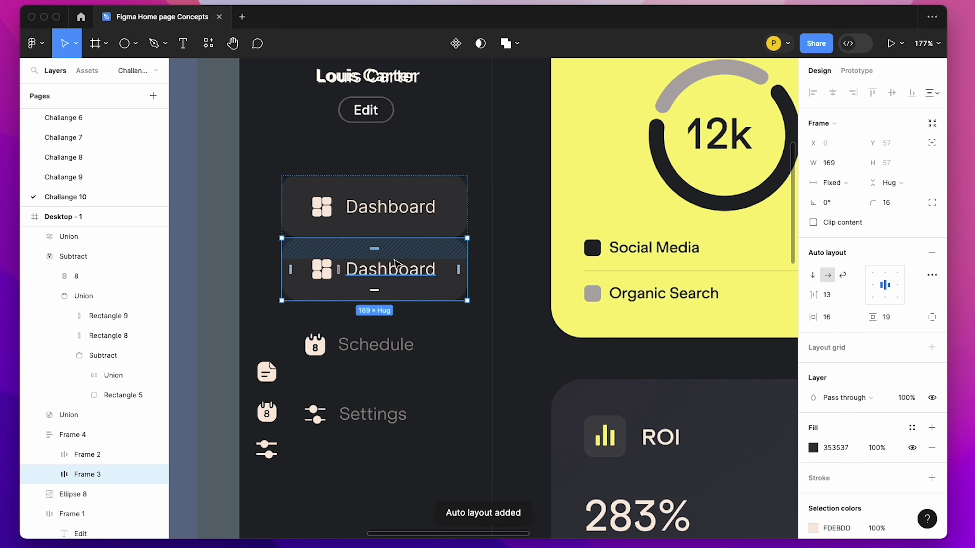
key(ctrl+d)
key(ctrl+d)
click(482, 368)
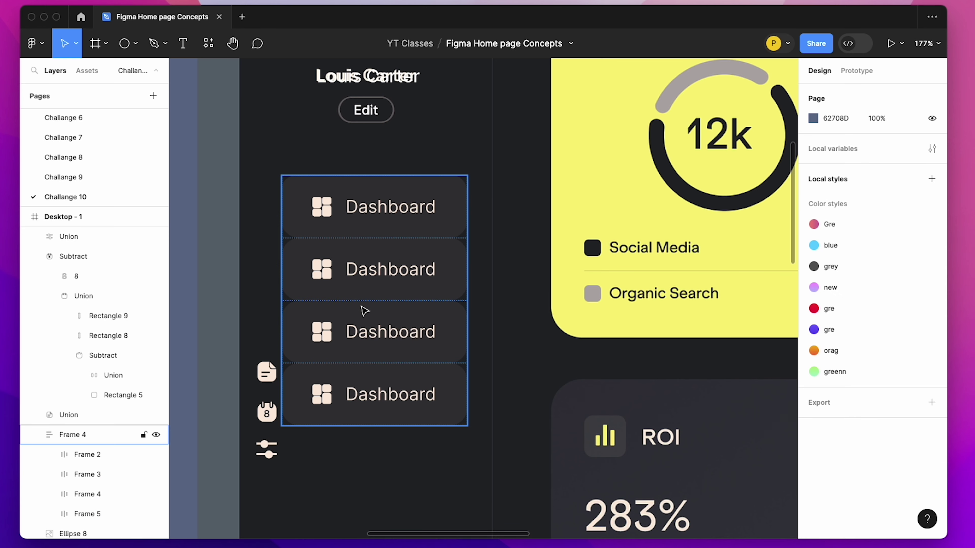
drag(362, 288, 524, 286)
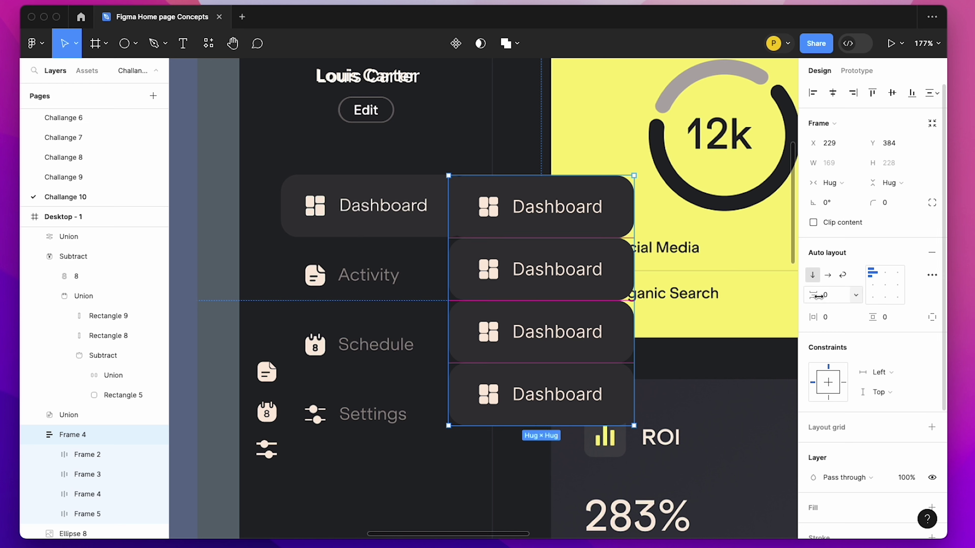
drag(819, 296, 830, 296)
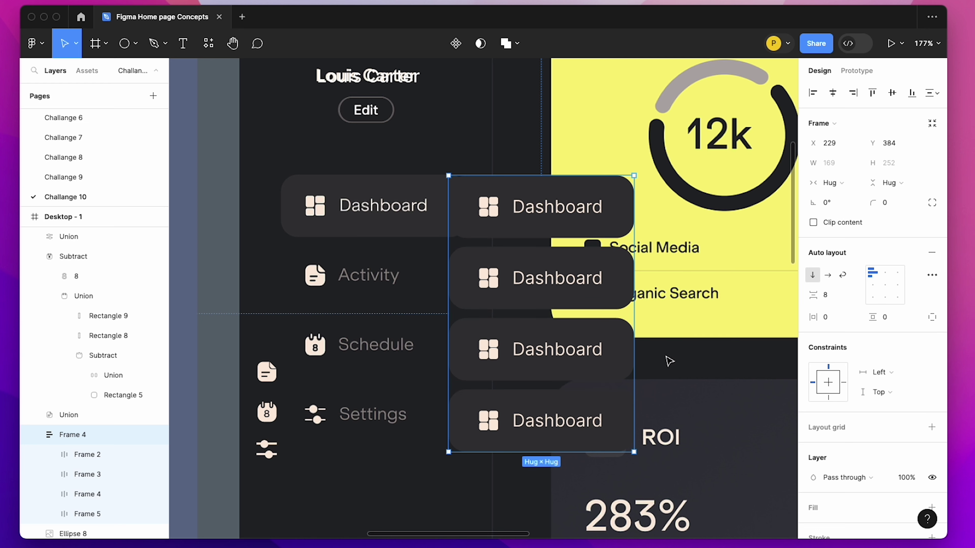
Rename the second button's label to 'Activity'.
super+click(572, 282)
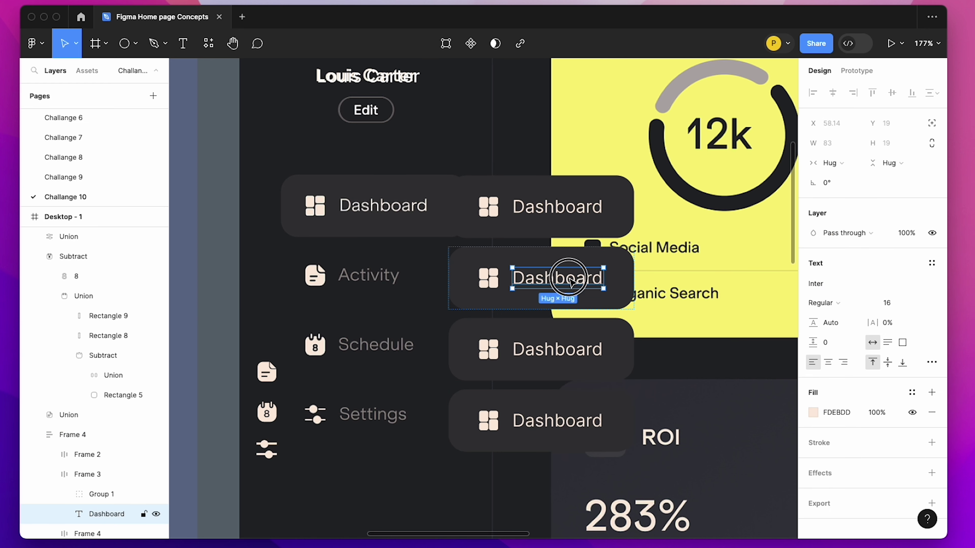
double_click(569, 277)
text(Act)
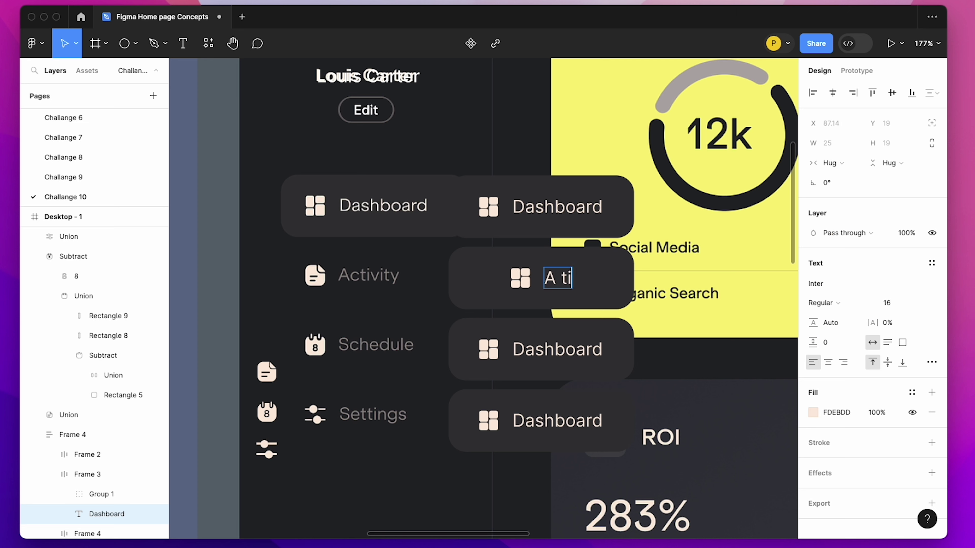
text(ivity)
key(Escape)
key(Escape)
Left-align all four buttons' contents and raise their left padding to 17.
click(598, 278)
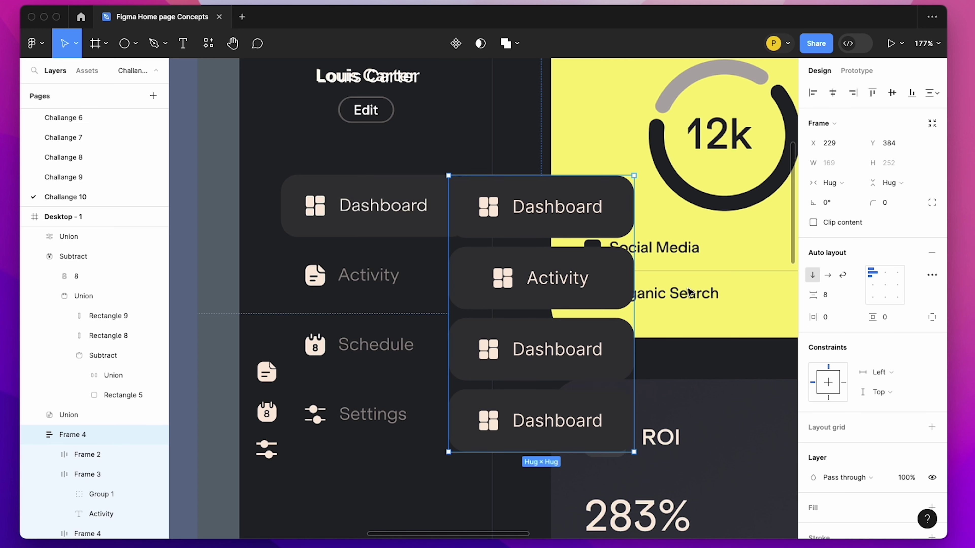
double_click(518, 207)
shift+click(575, 263)
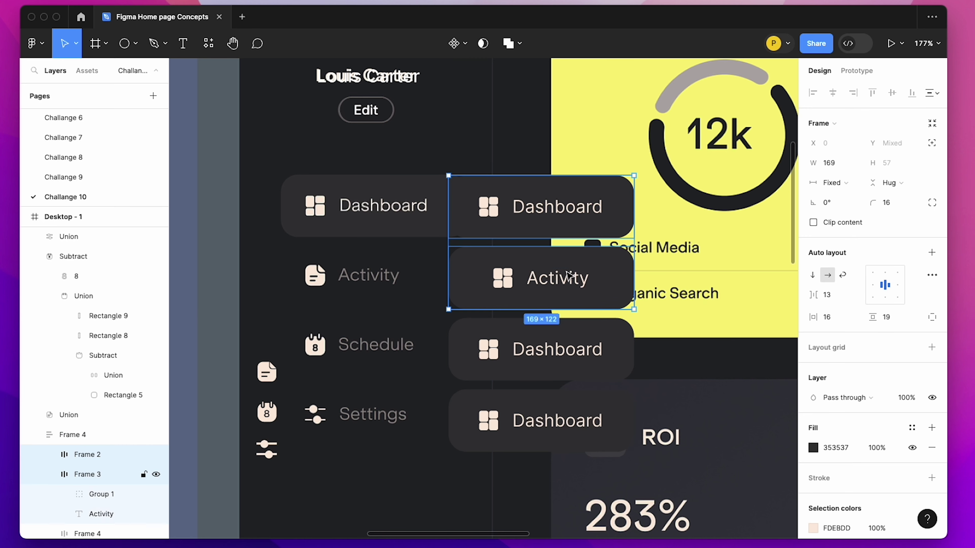
shift+click(565, 341)
shift+click(570, 405)
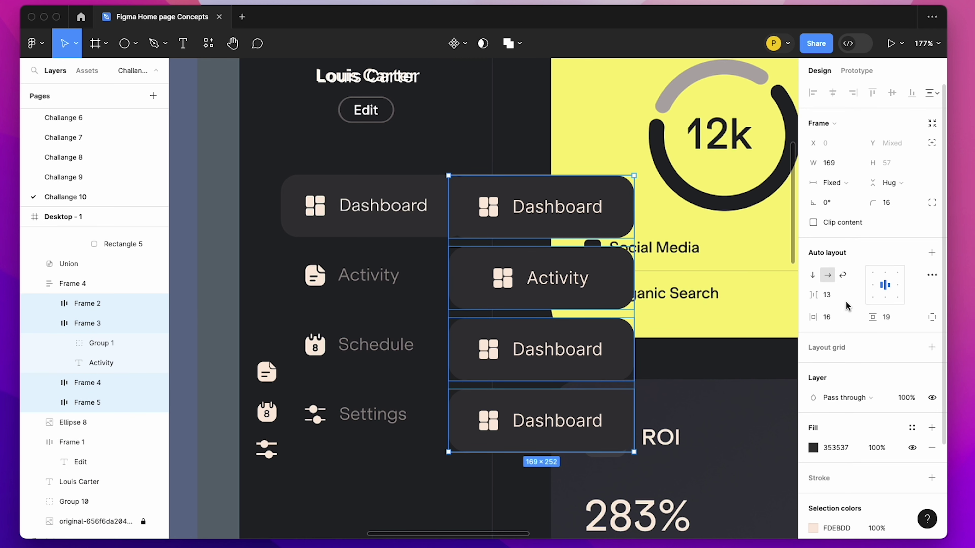
click(875, 290)
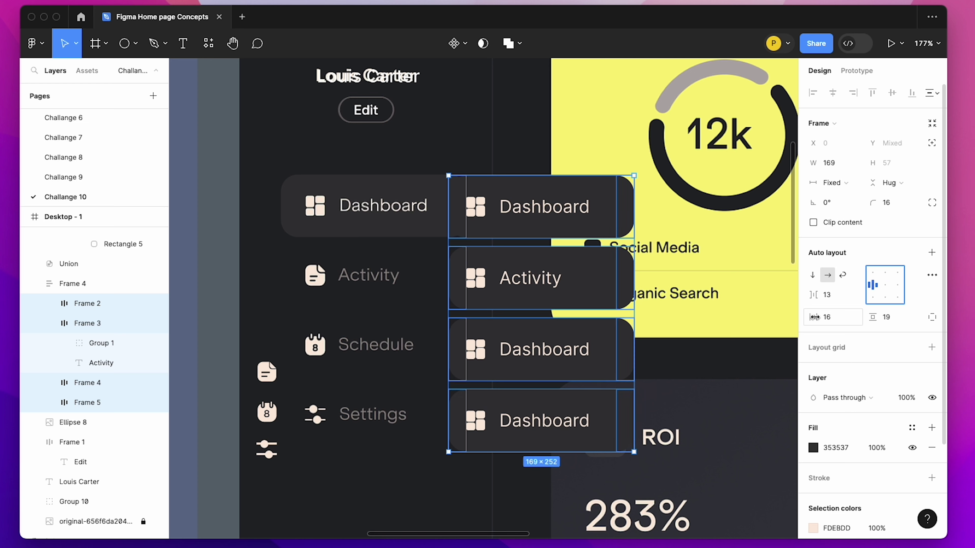
click(933, 317)
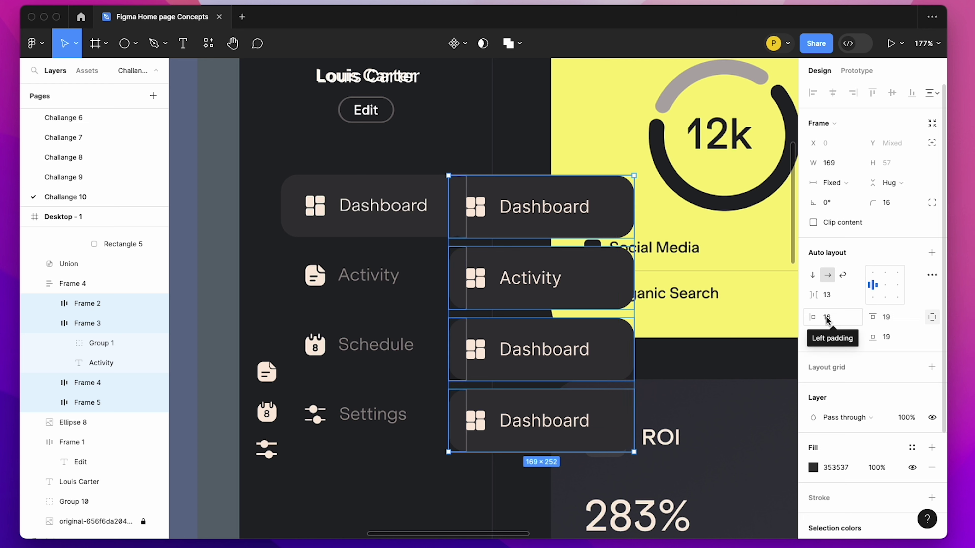
drag(815, 317, 817, 317)
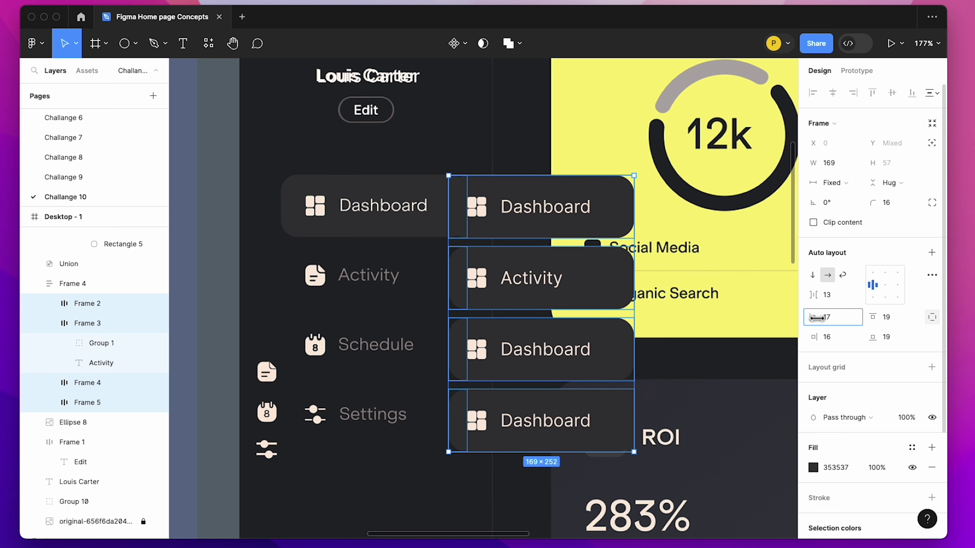
click(701, 383)
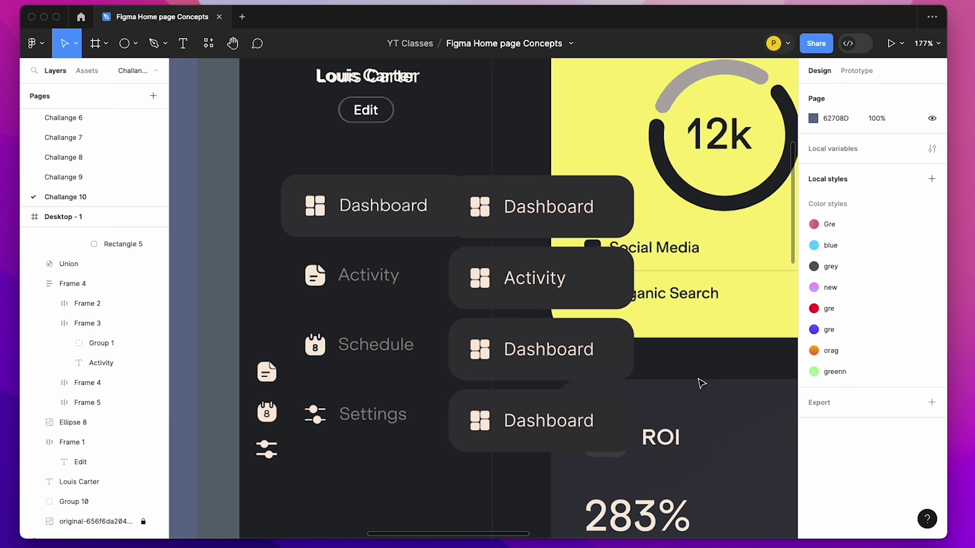
Recolour the Activity label grey 9F9690 and delete the two extra Dashboard buttons.
super+click(534, 286)
key(i)
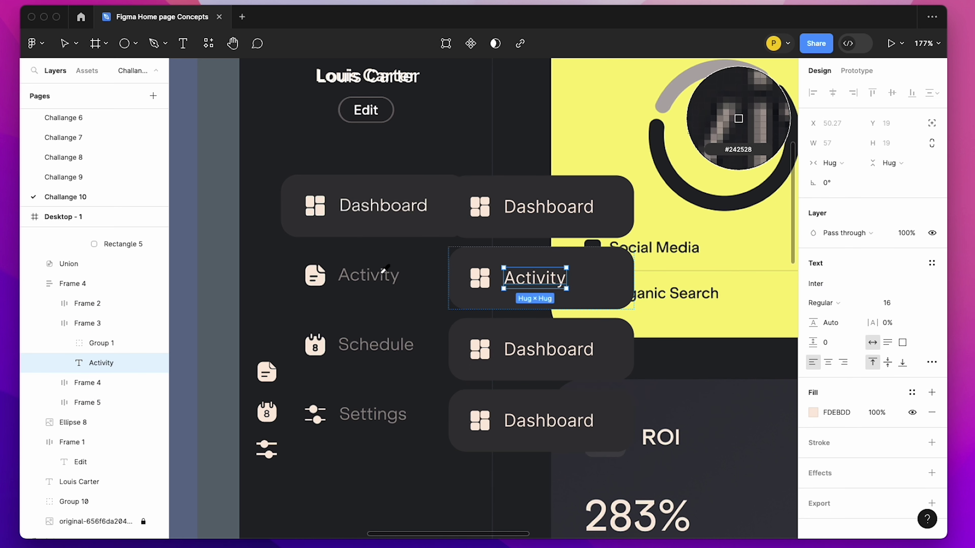
click(383, 270)
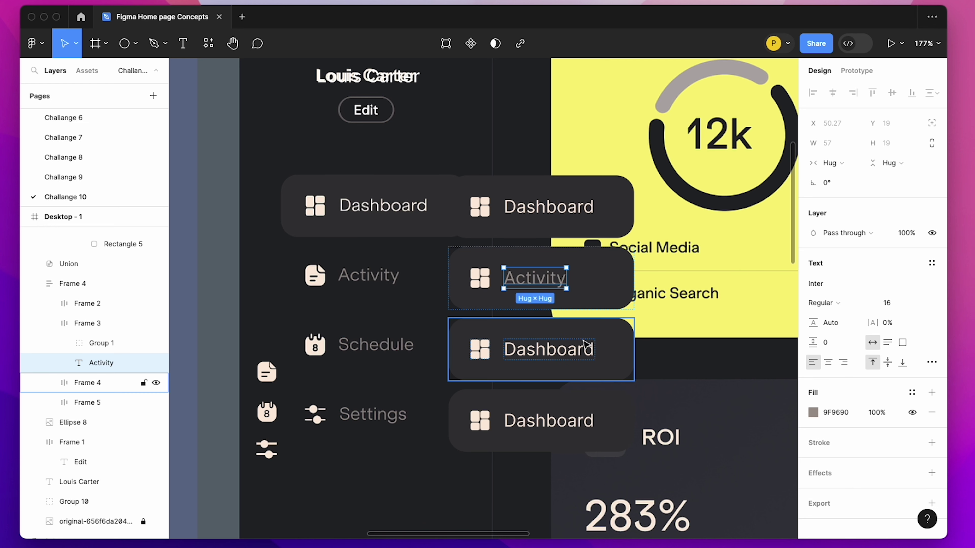
click(563, 355)
shift+click(552, 420)
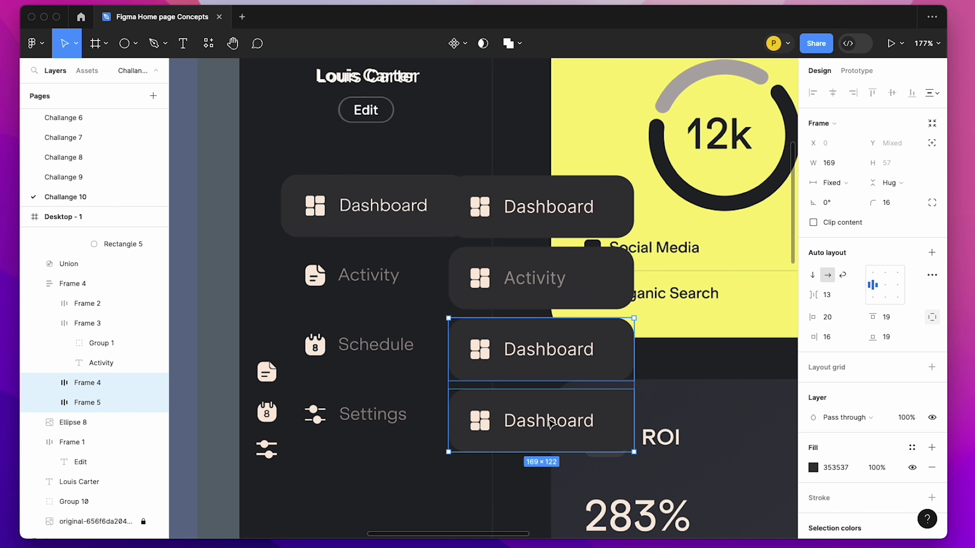
key(Delete)
Duplicate the Activity row twice and relabel the copies 'Schedule' and 'Settings'.
click(524, 282)
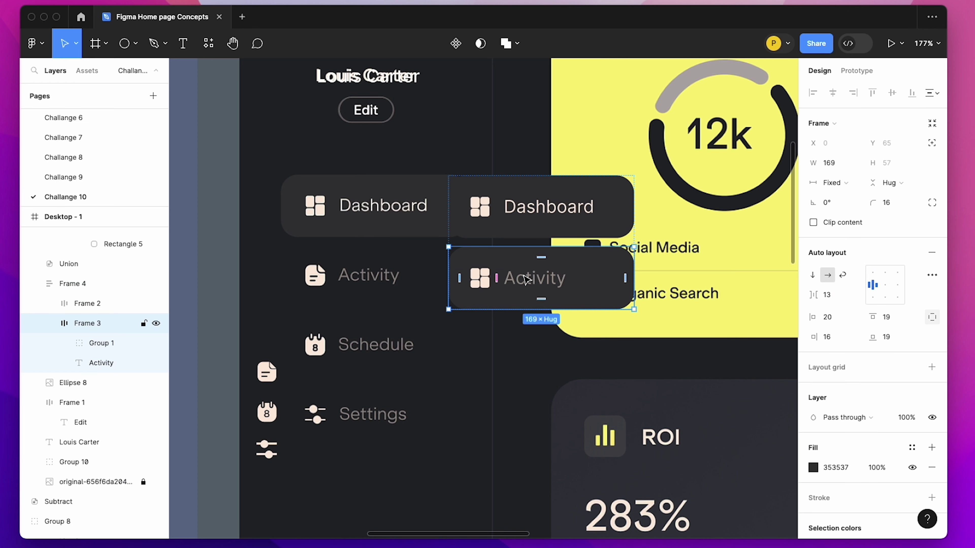
key(ctrl+d)
key(ctrl+d)
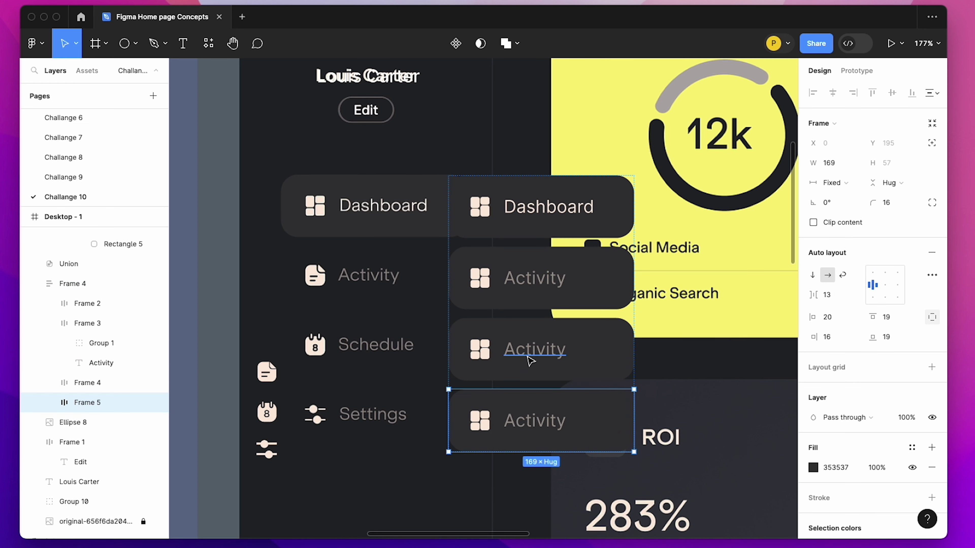
double_click(531, 356)
text(Schedule)
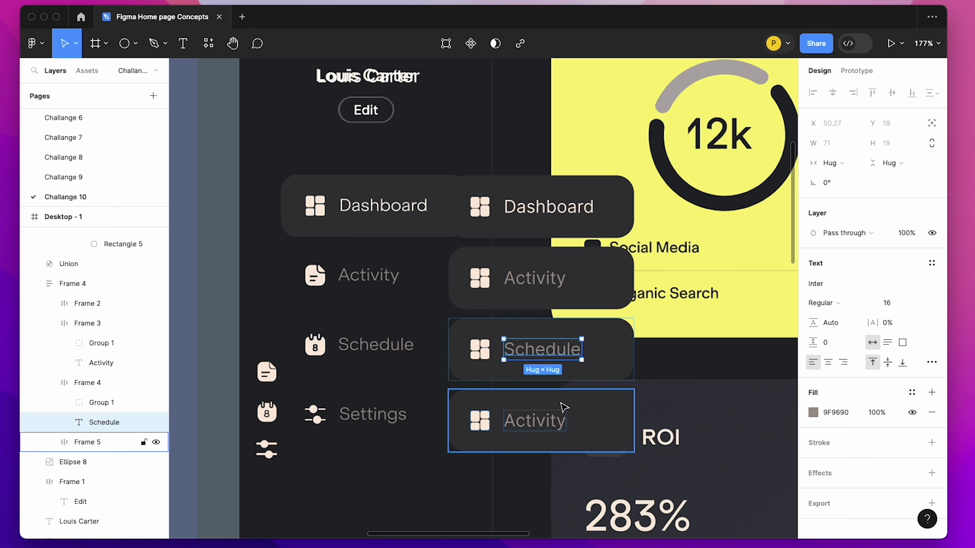
double_click(560, 417)
text(Settings)
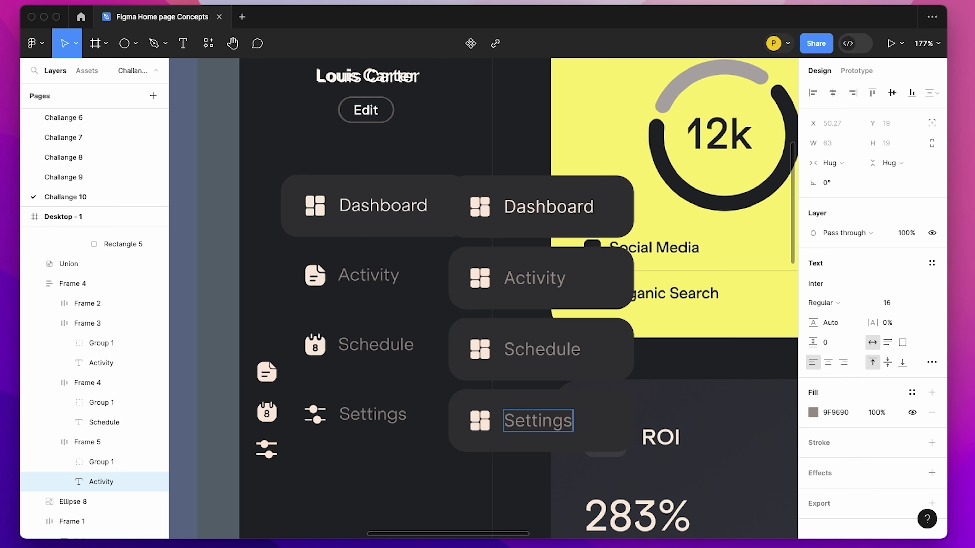
key(Escape)
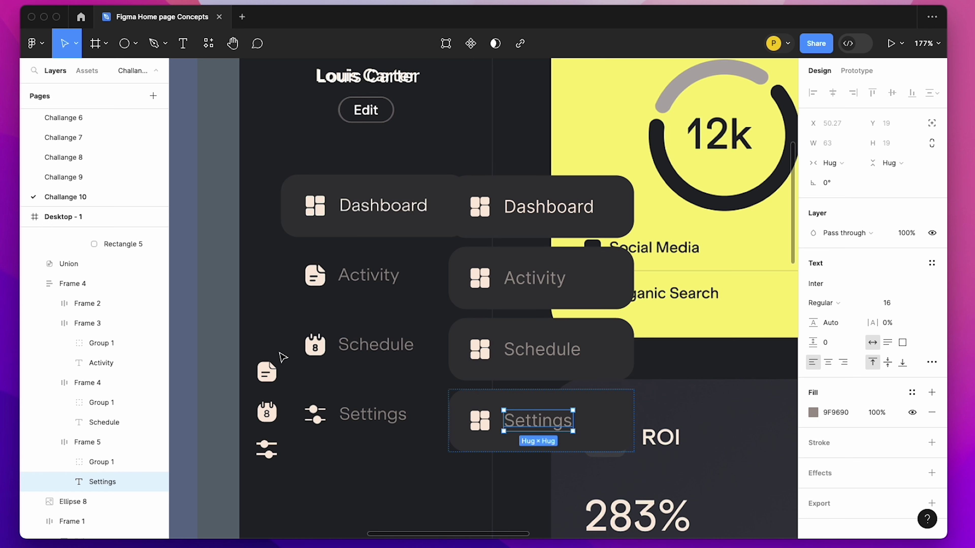
drag(269, 372, 498, 283)
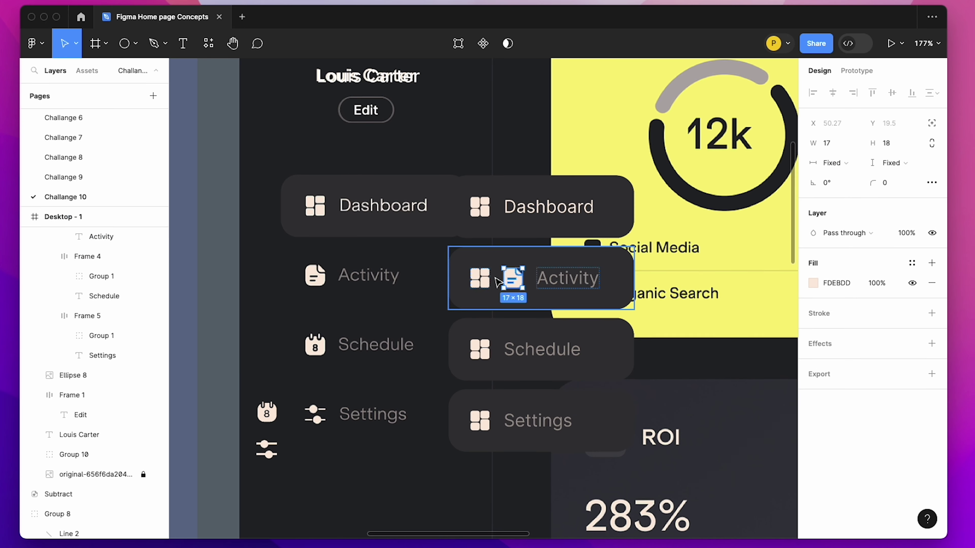
Replace the grid icons in Activity, Schedule and Settings with document, calendar and sliders icons.
click(480, 278)
key(Delete)
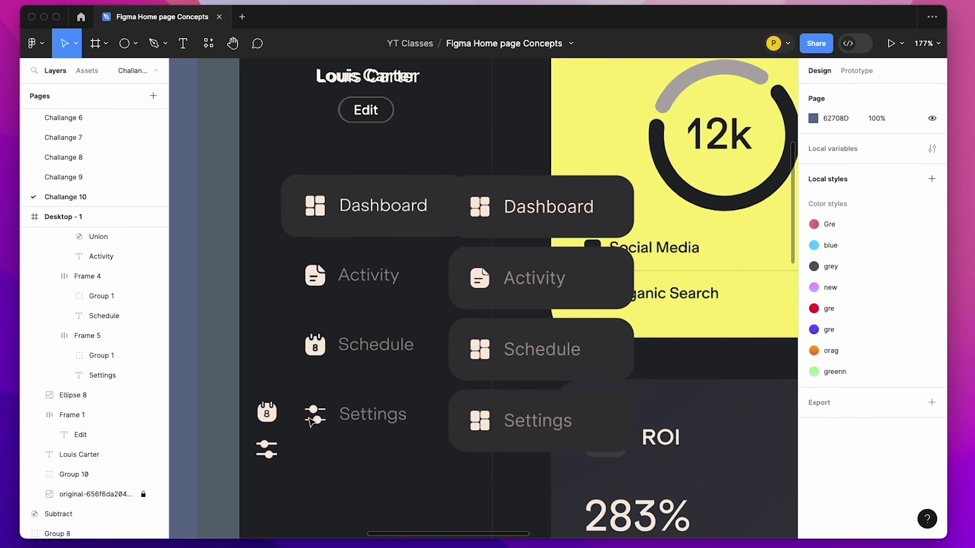
click(263, 410)
drag(271, 419, 479, 349)
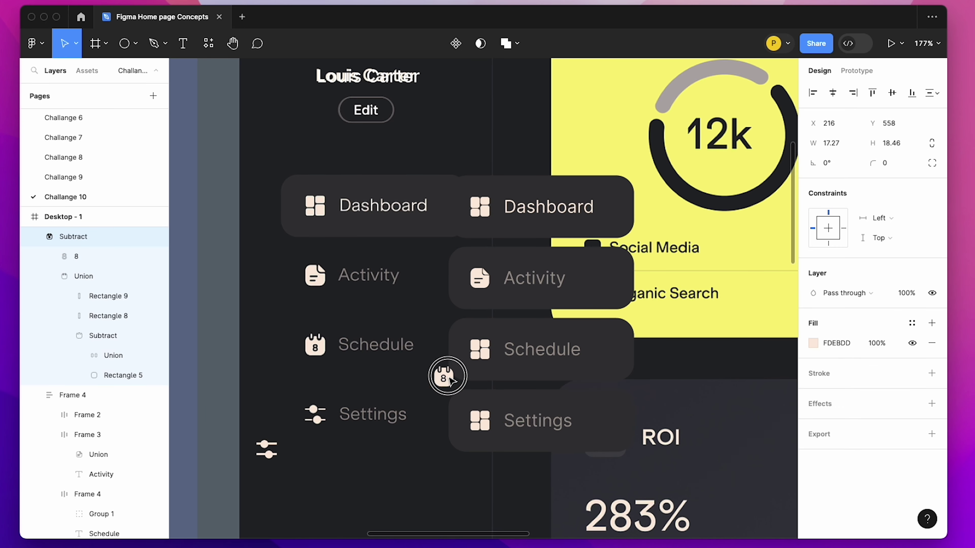
click(482, 354)
key(Delete)
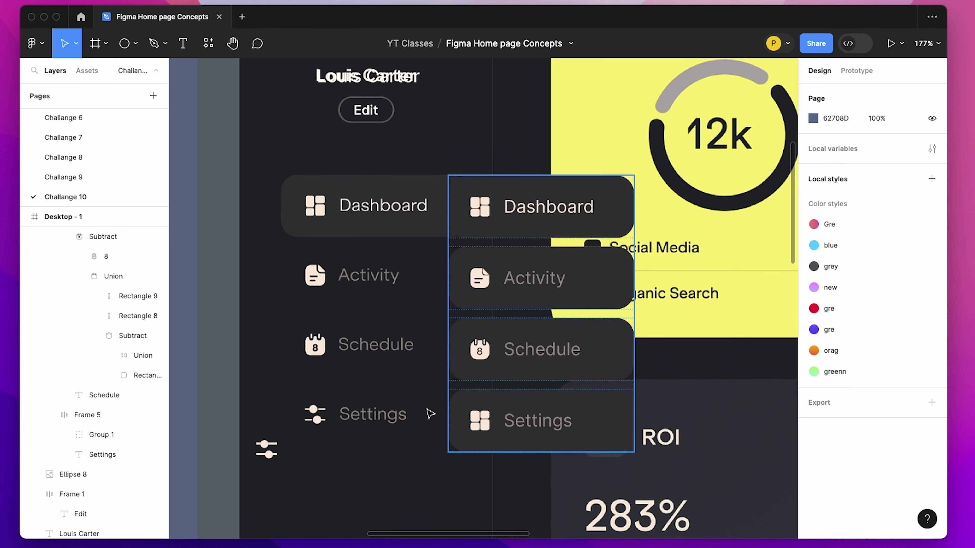
click(267, 449)
drag(267, 450, 475, 422)
click(479, 424)
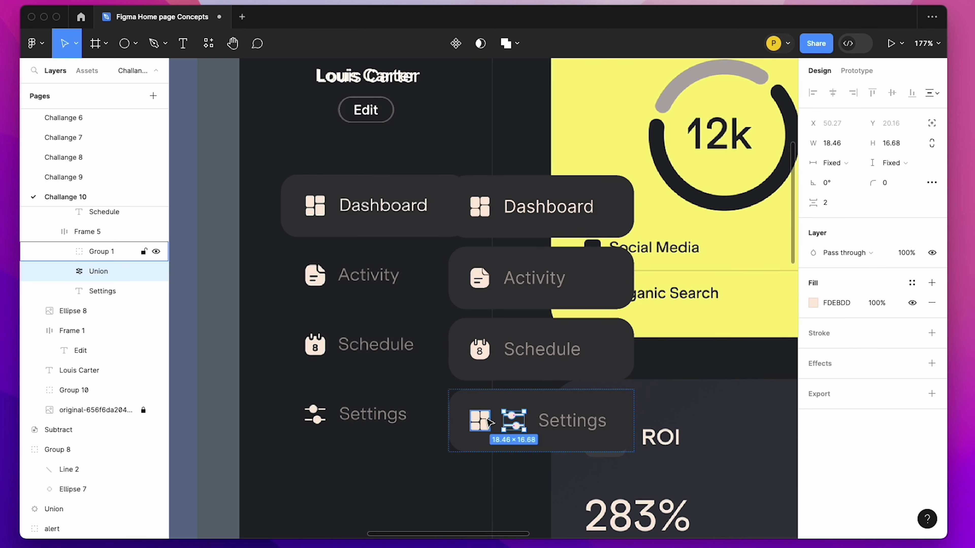
key(Delete)
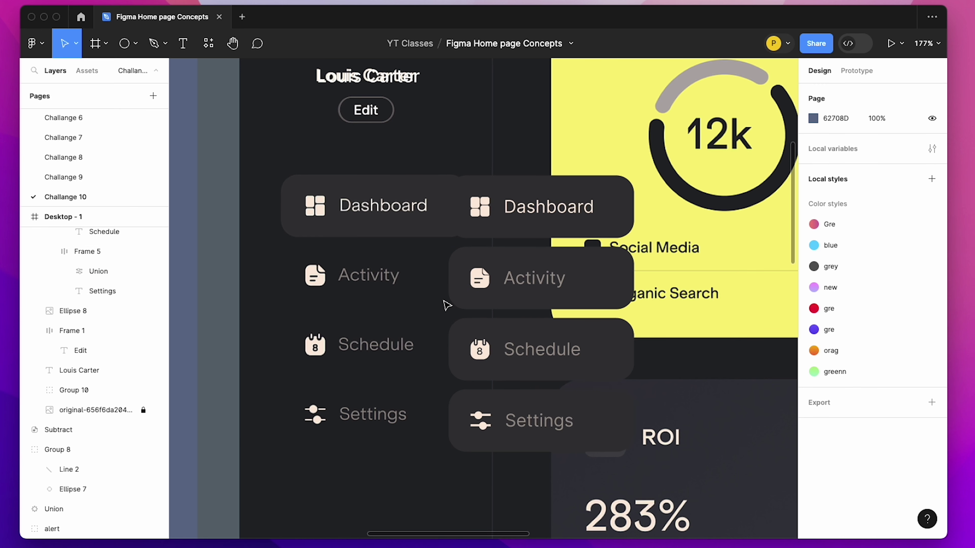
click(499, 279)
Remove the dark fill from the Activity, Schedule and Settings rows.
click(618, 283)
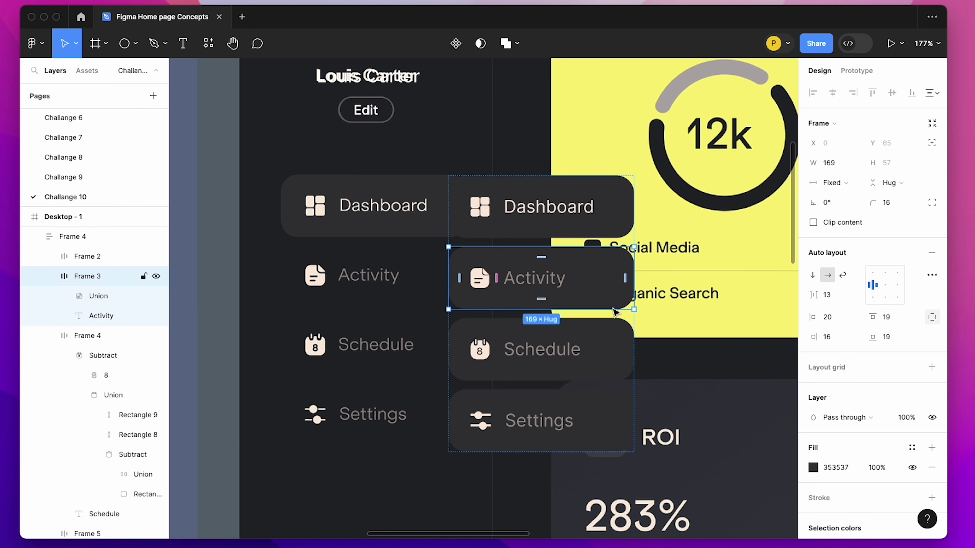
shift+click(607, 340)
shift+click(606, 422)
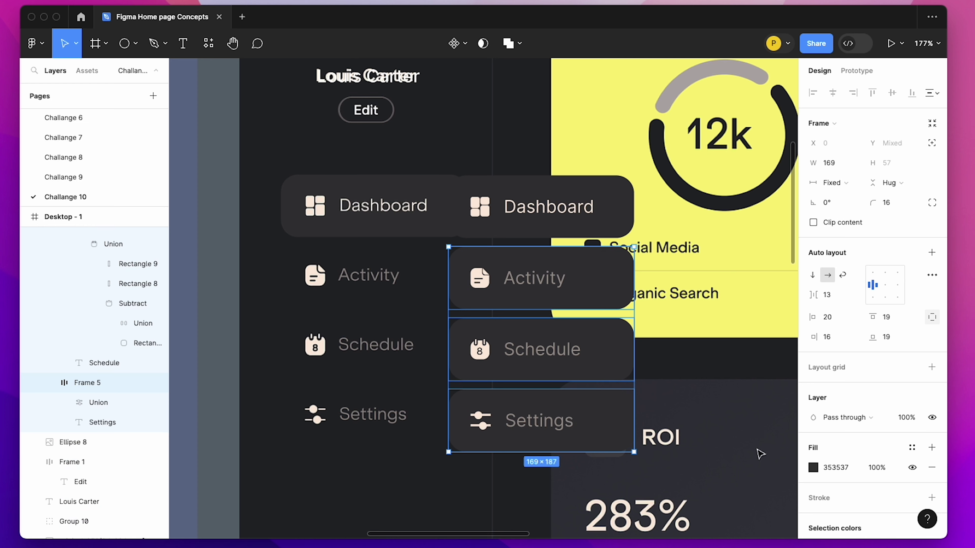
scroll(879, 421, down, 3)
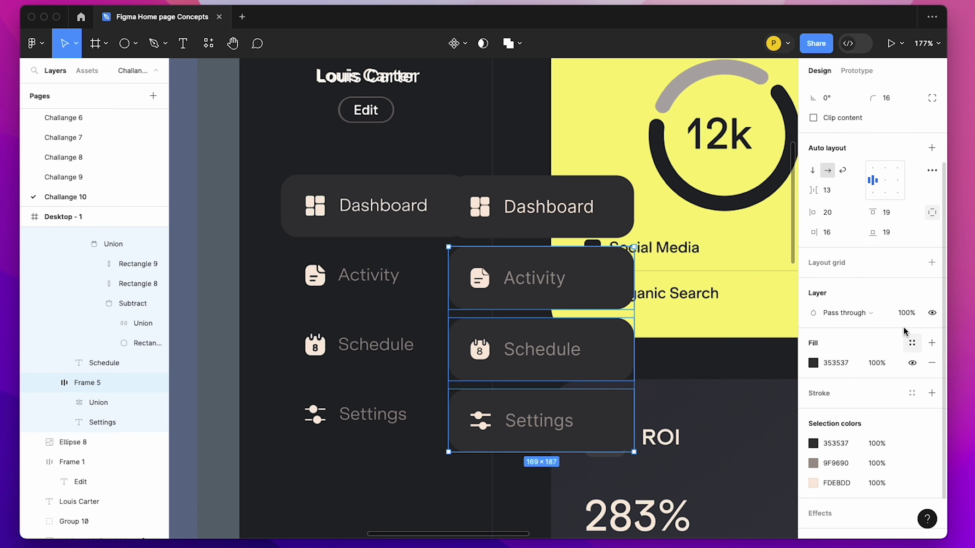
click(932, 363)
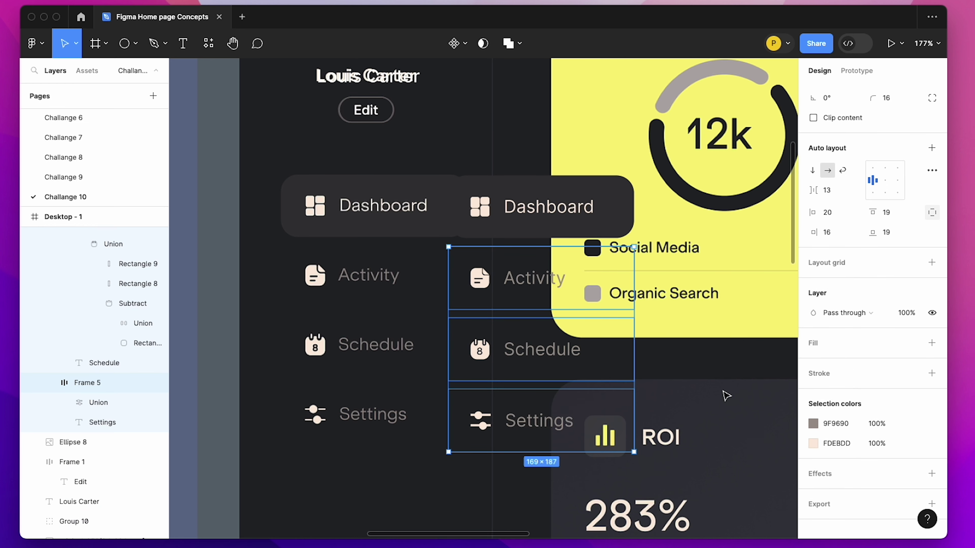
Move the new menu over the sidebar menu and place a copy beside the dashboard.
click(487, 277)
drag(488, 277, 328, 275)
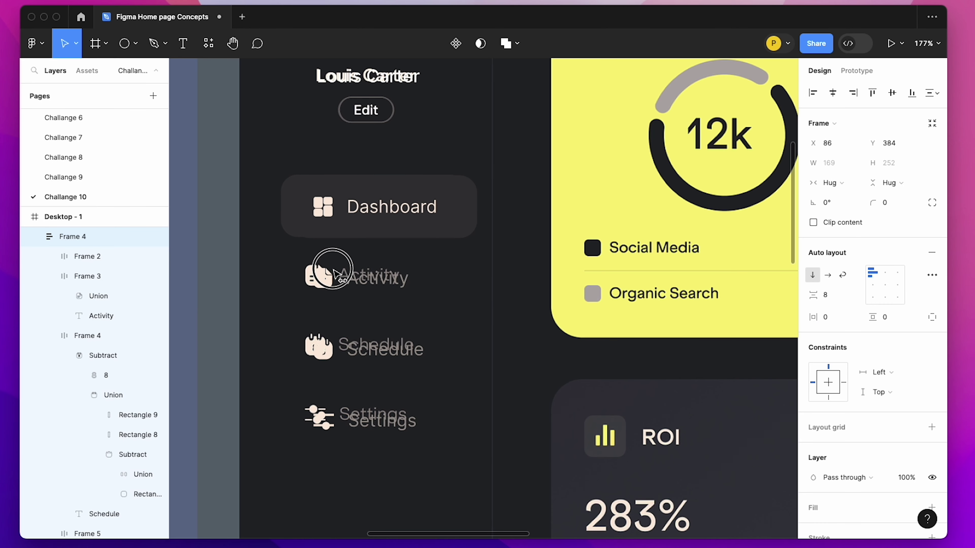
scroll(352, 259, up, 2)
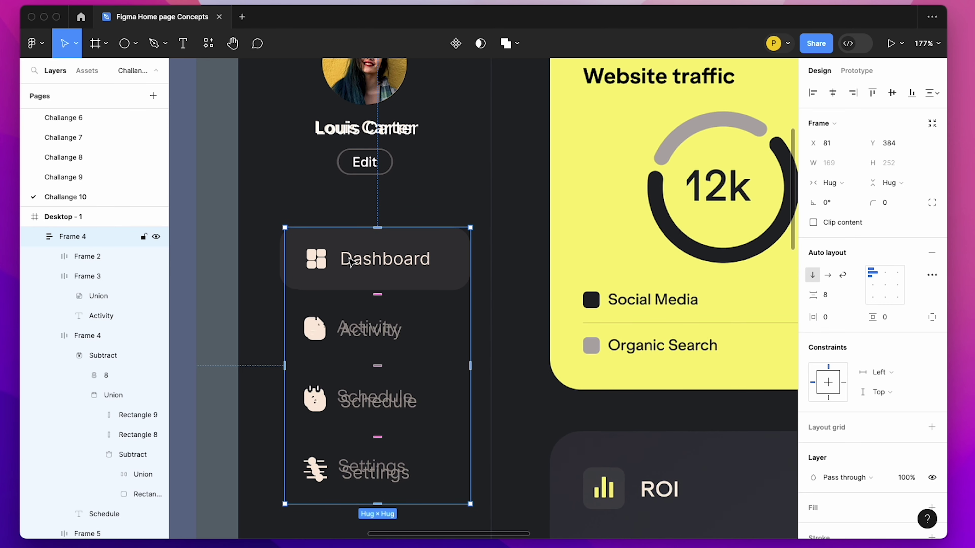
key(minus)
key(minus)
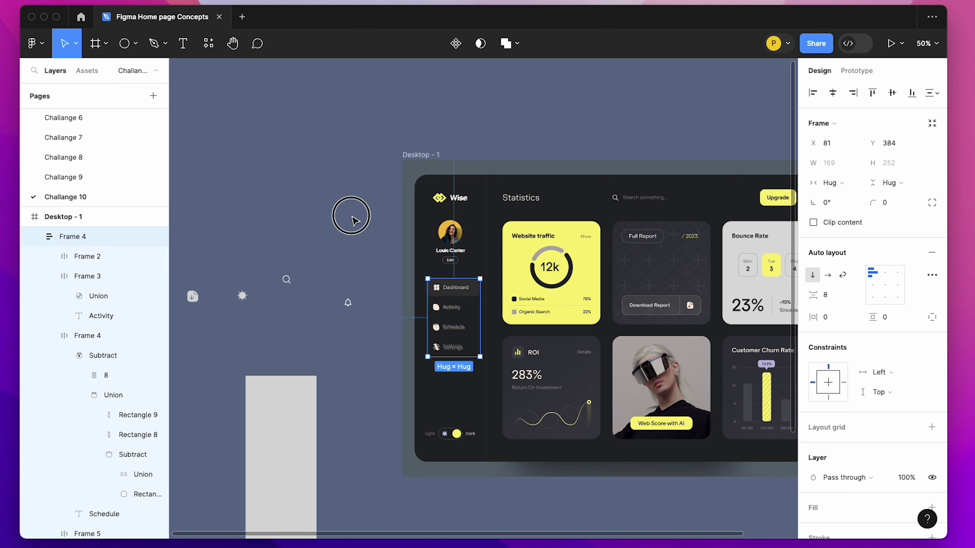
click(352, 221)
scroll(518, 316, up, 3)
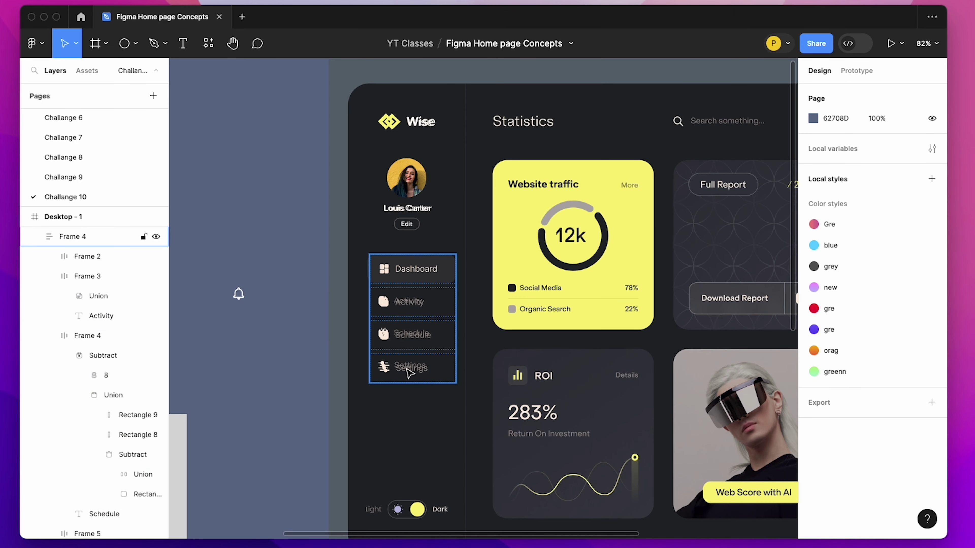
scroll(422, 391, down, 3)
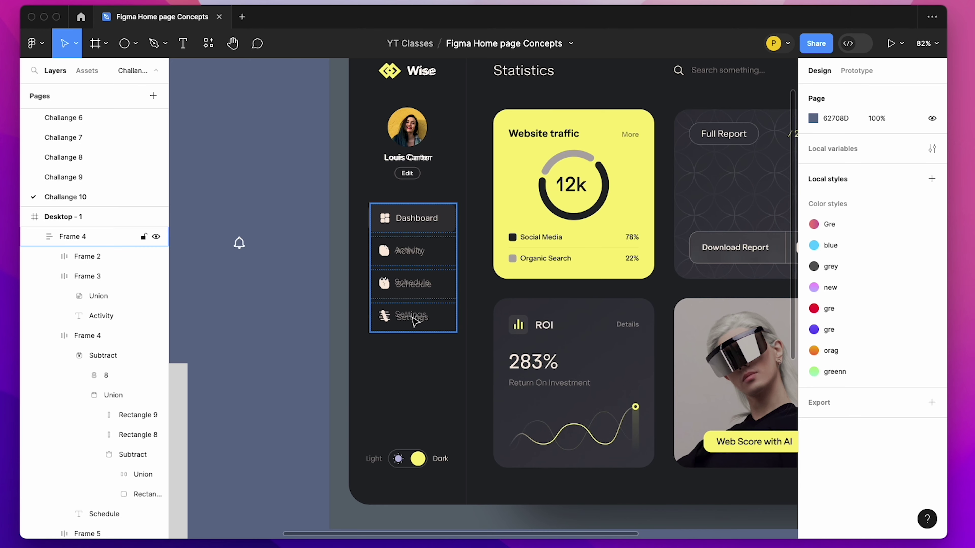
drag(415, 321, 247, 436)
Ungroup the copied sidebar menu into loose icons and labels.
right_click(259, 336)
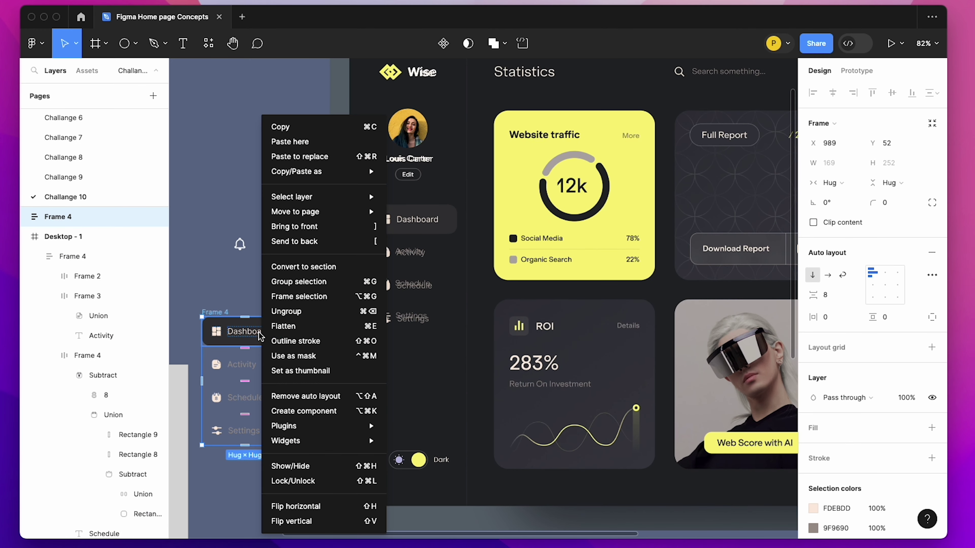
click(289, 312)
right_click(254, 331)
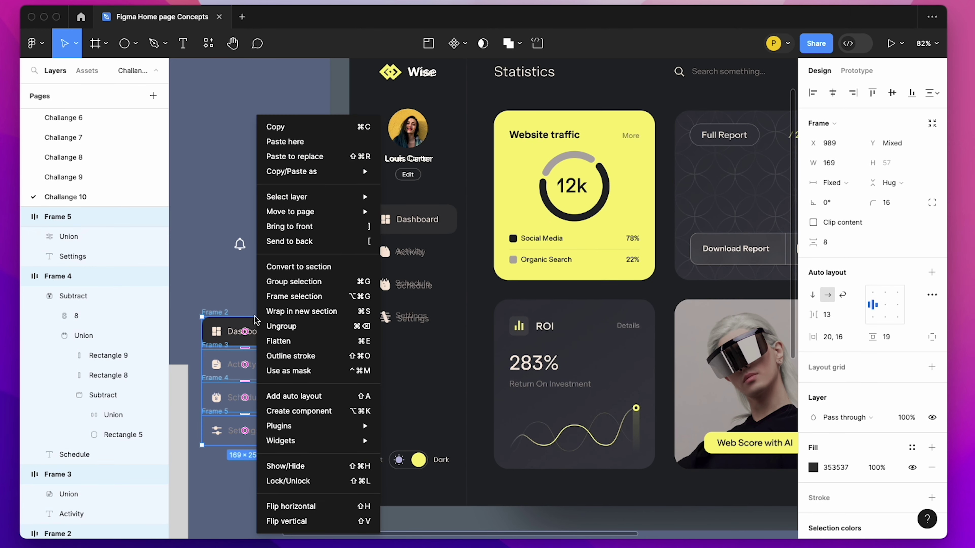
click(289, 327)
click(235, 279)
Duplicate the Activity text as a 'Light' label and scale it onto the reference Light label.
click(61, 475)
click(243, 367)
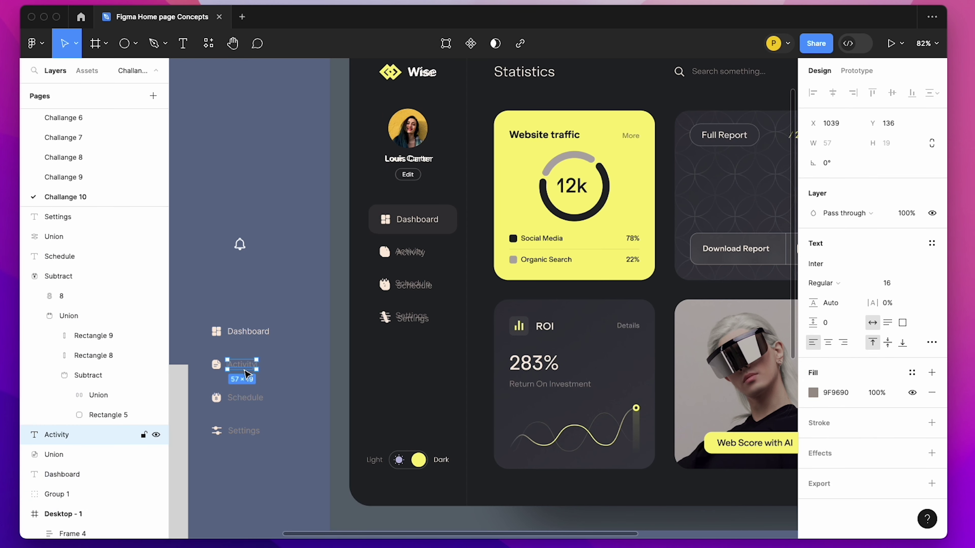
drag(242, 369, 376, 440)
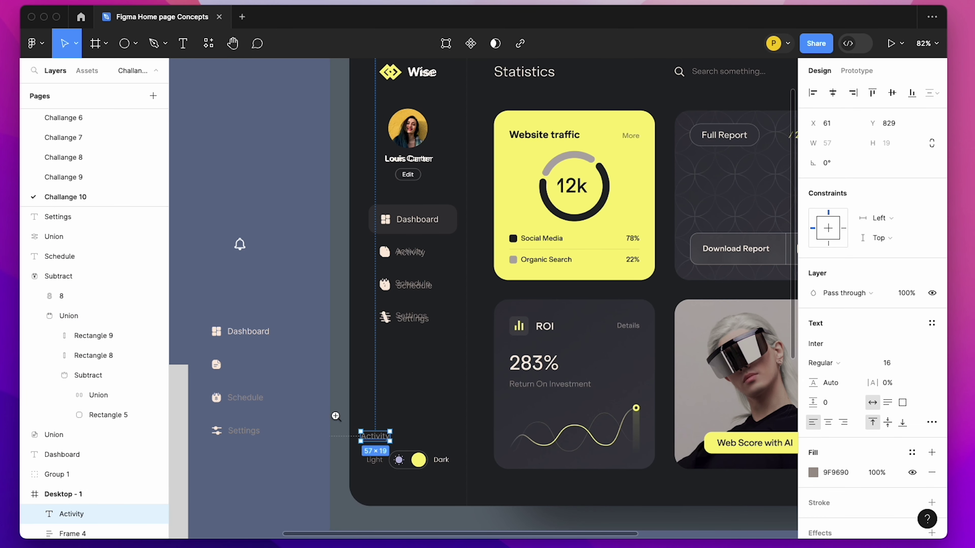
drag(326, 404, 487, 501)
double_click(343, 246)
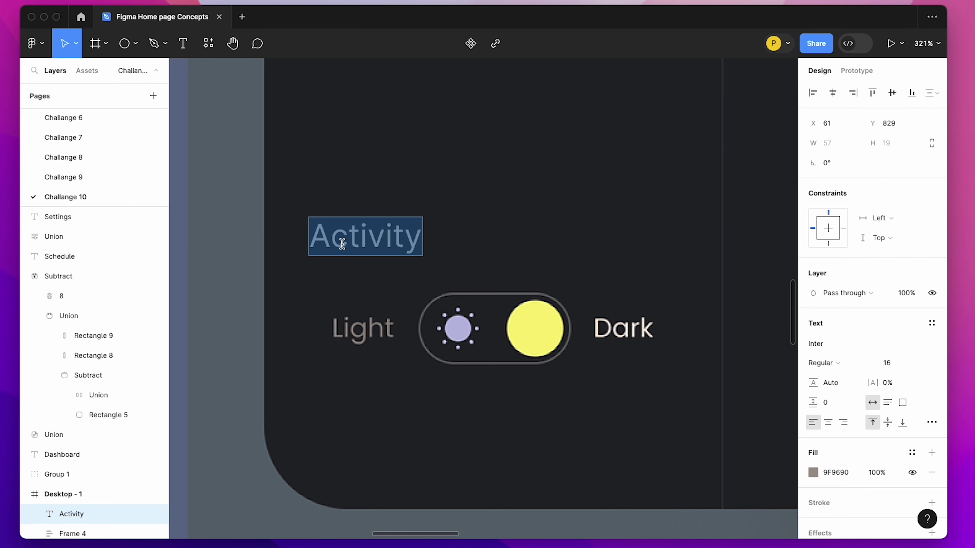
text(Light)
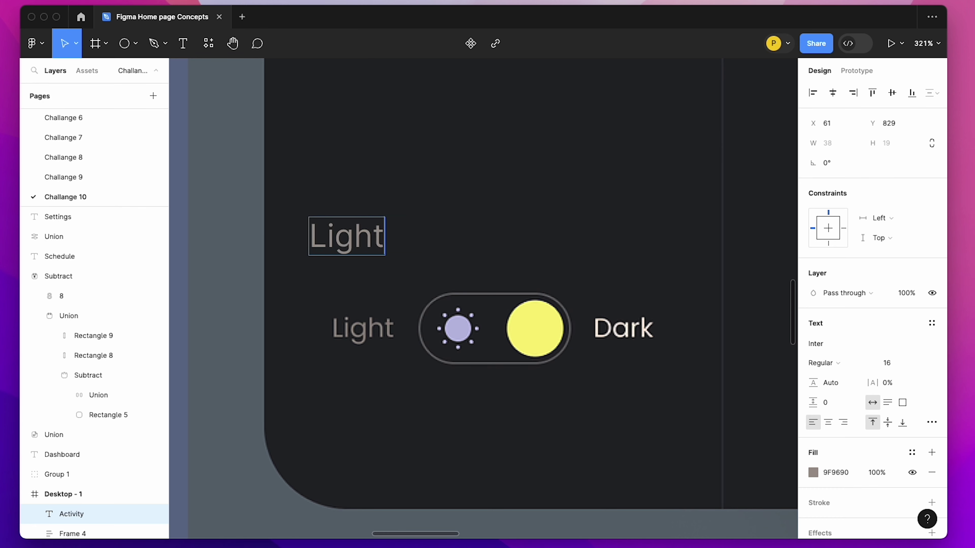
key(Escape)
key(k)
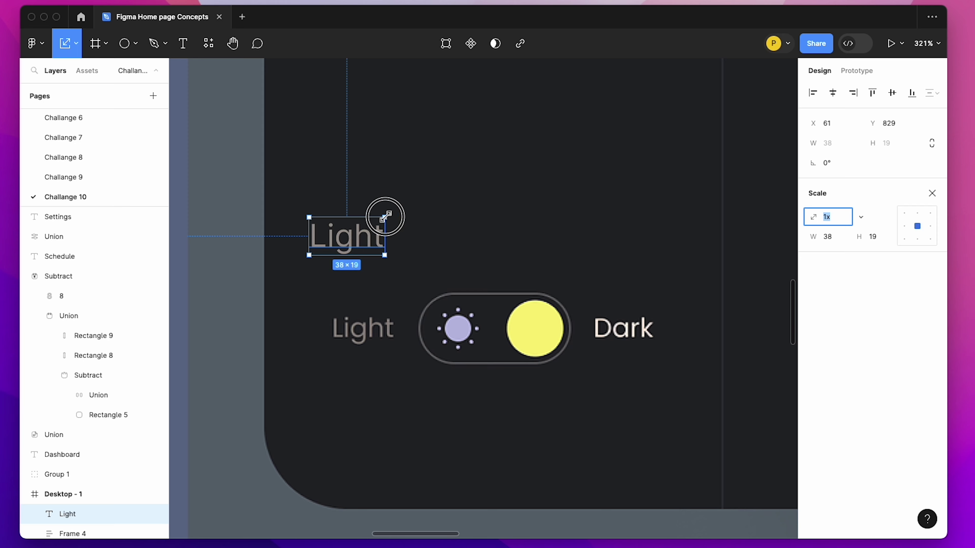
mouse_move(386, 216)
mouse_down()
mouse_move(362, 222)
mouse_move(375, 330)
mouse_move(661, 334)
mouse_up()
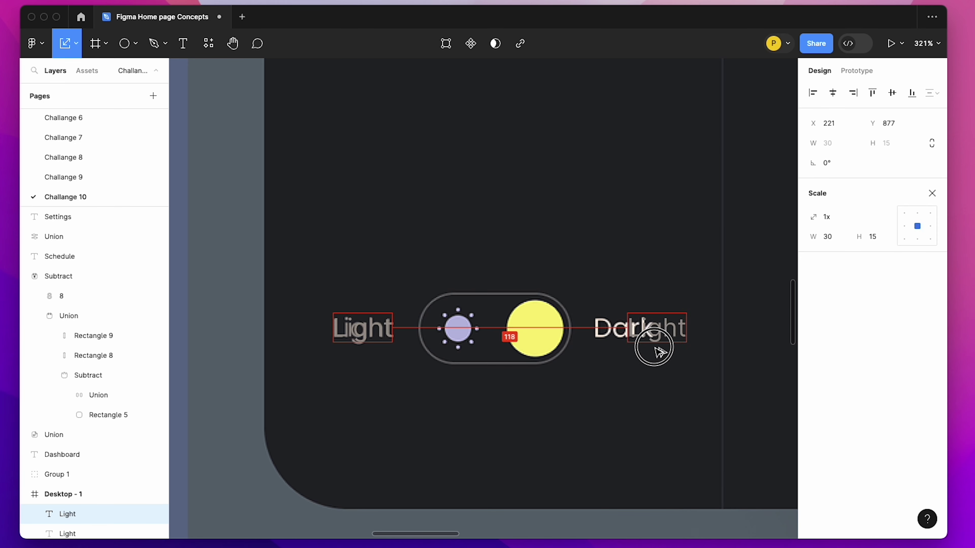
Add a 'Dark' label in cream F2E0D4 over the reference Dark label.
text(Dar)
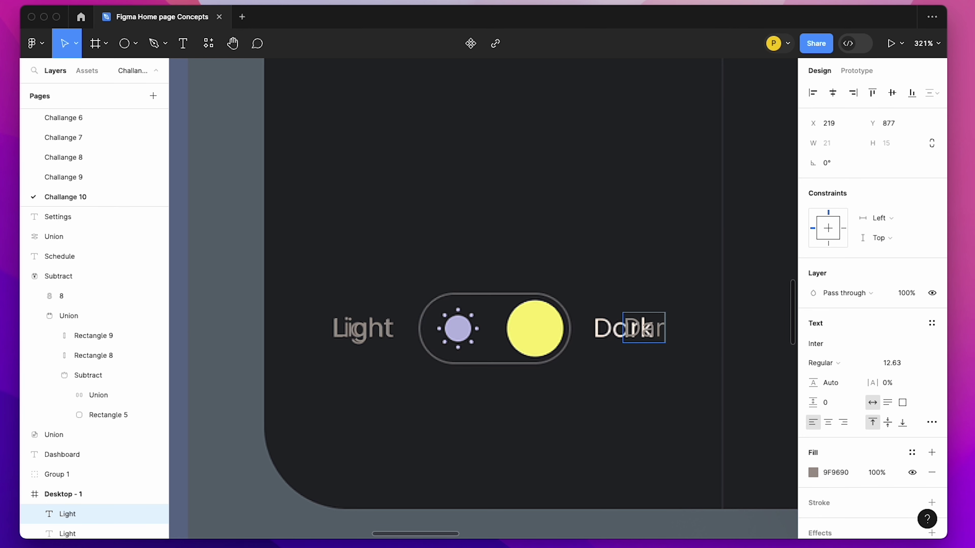
text(k)
key(Escape)
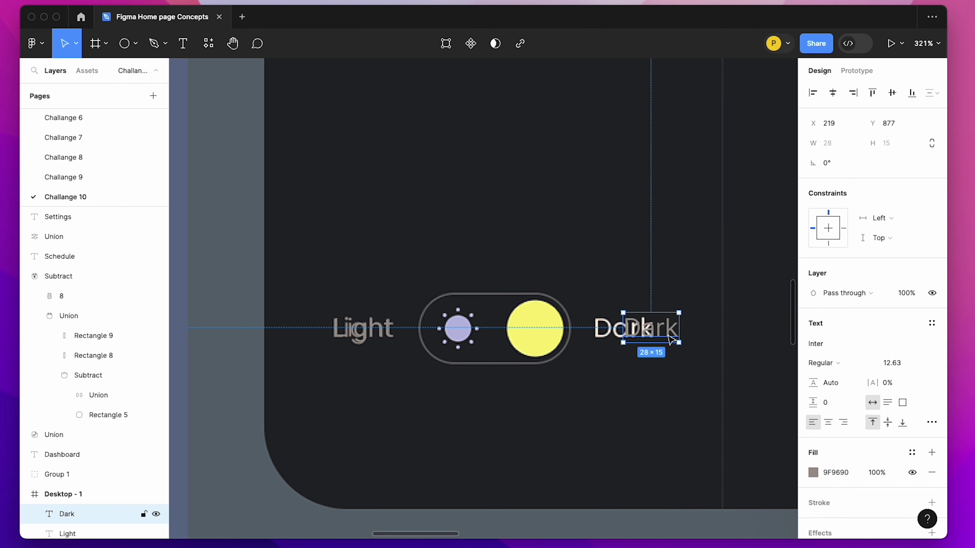
drag(670, 340, 704, 340)
key(i)
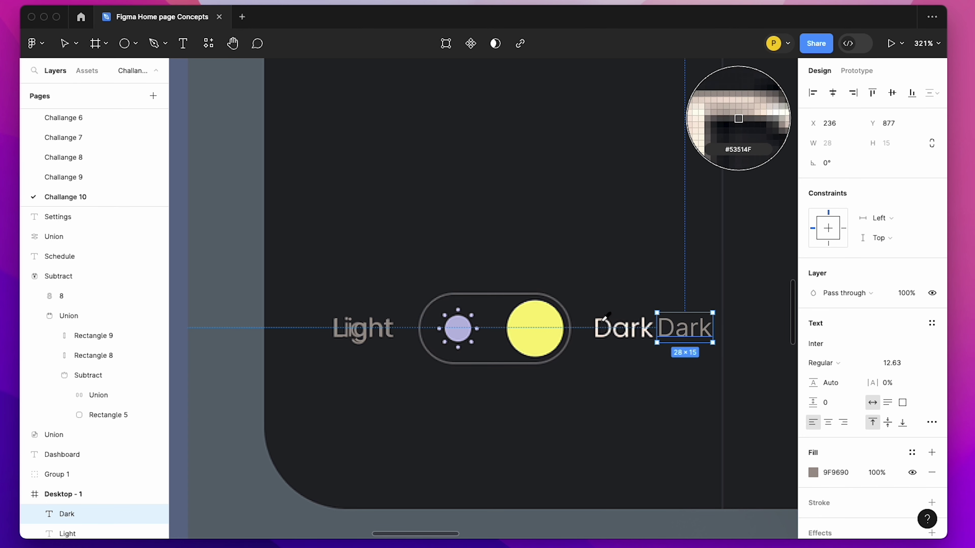
click(612, 330)
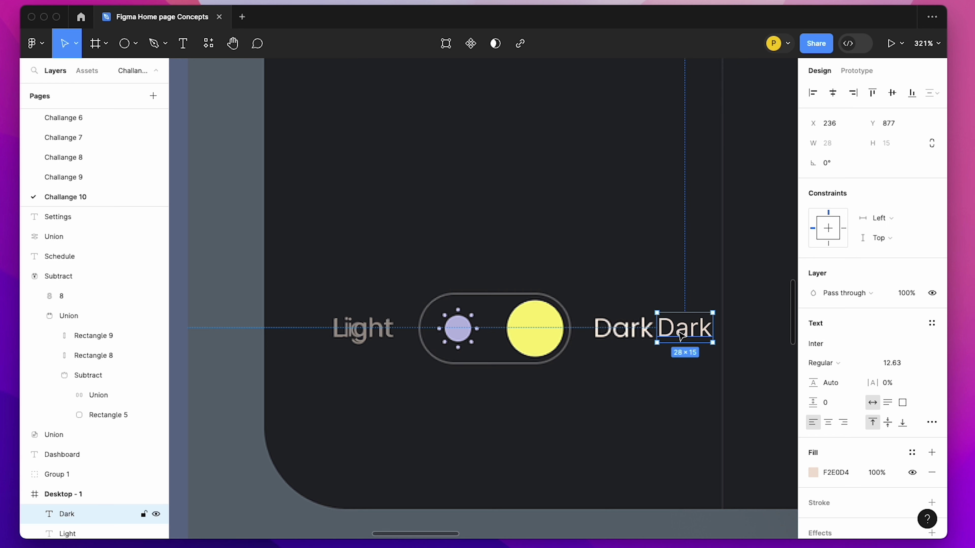
drag(682, 336, 618, 340)
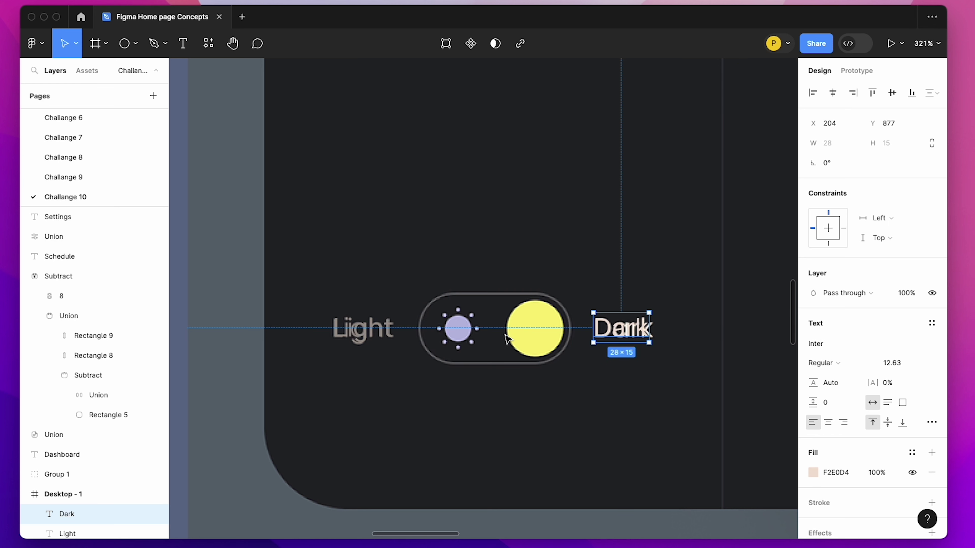
key(shift+0)
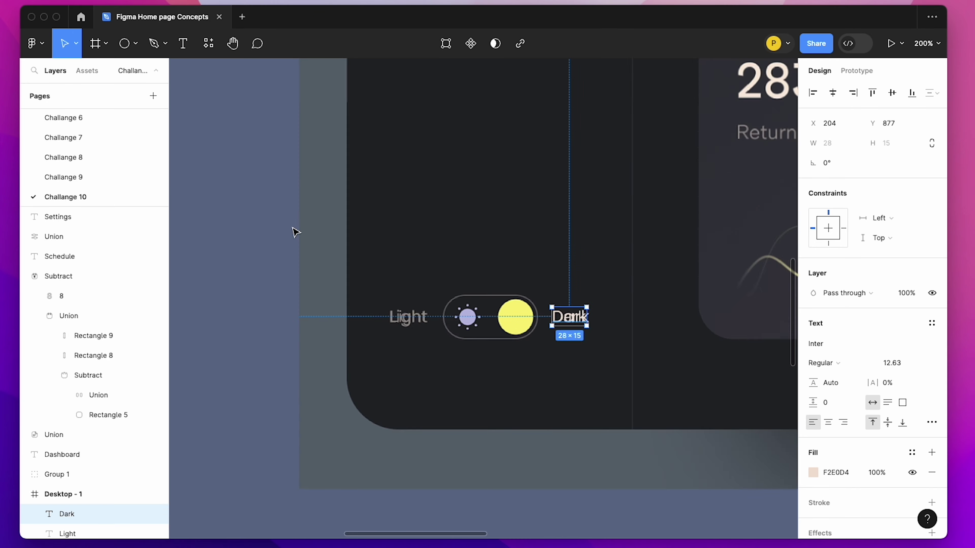
scroll(299, 222, up, 5)
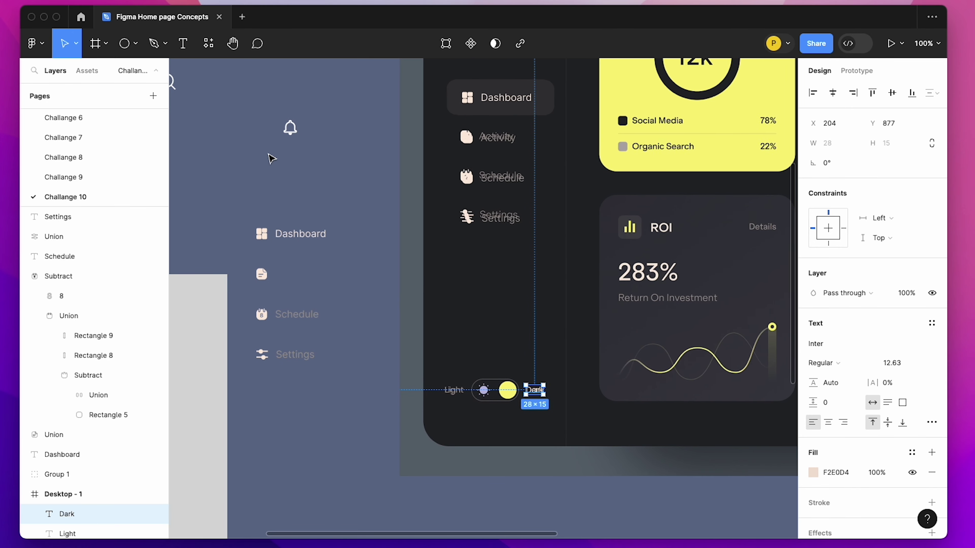
scroll(272, 159, left, 5)
scroll(271, 158, left, 2)
Move the grey sun group (Group 11) into the toggle, sized 21×21 over the reference sun.
click(194, 114)
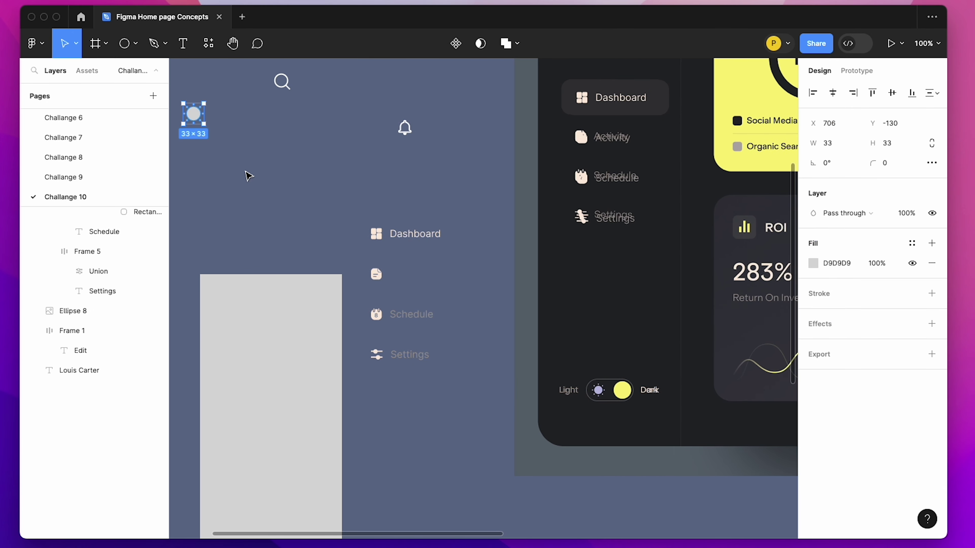
click(232, 158)
mouse_move(195, 120)
mouse_down()
mouse_move(561, 407)
mouse_move(587, 392)
mouse_up()
key(shift+2)
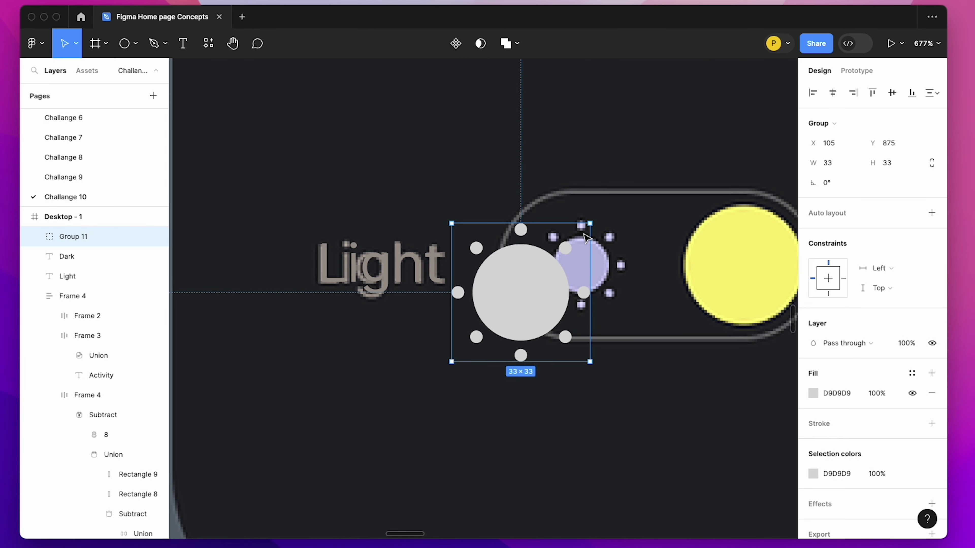
drag(587, 225, 560, 252)
drag(503, 301, 567, 273)
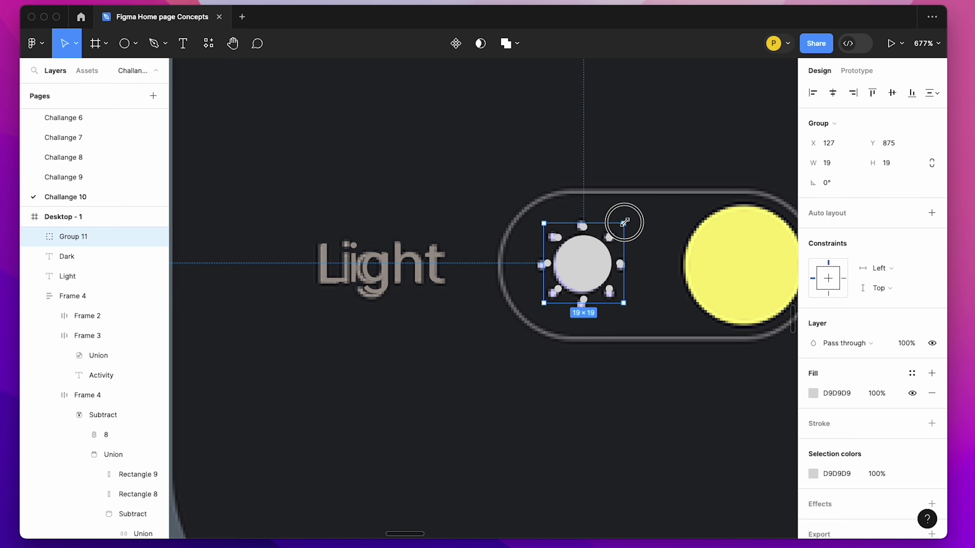
drag(624, 222, 629, 217)
scroll(488, 227, right, 5)
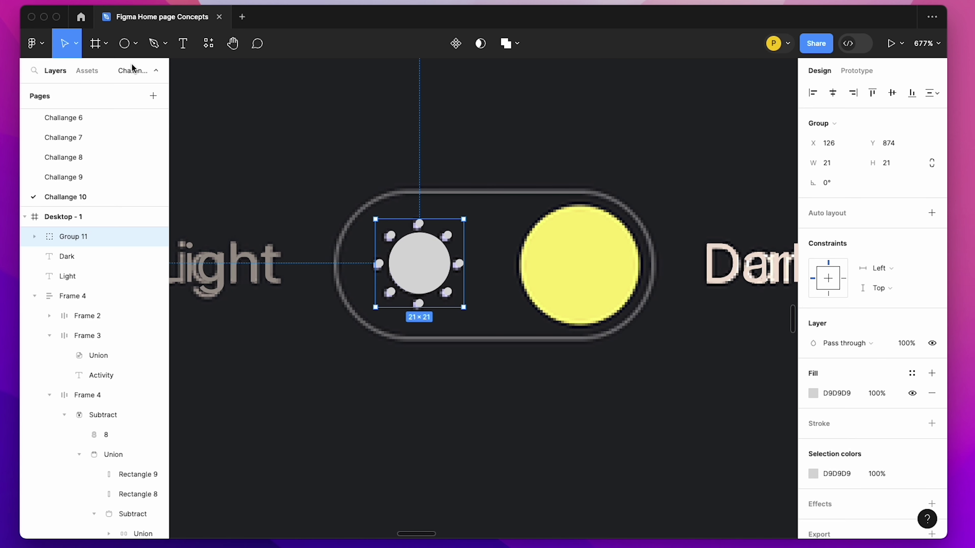
click(135, 44)
Draw a knob circle and a 36-high unfilled pill stroked 77777A over the reference toggle.
click(115, 117)
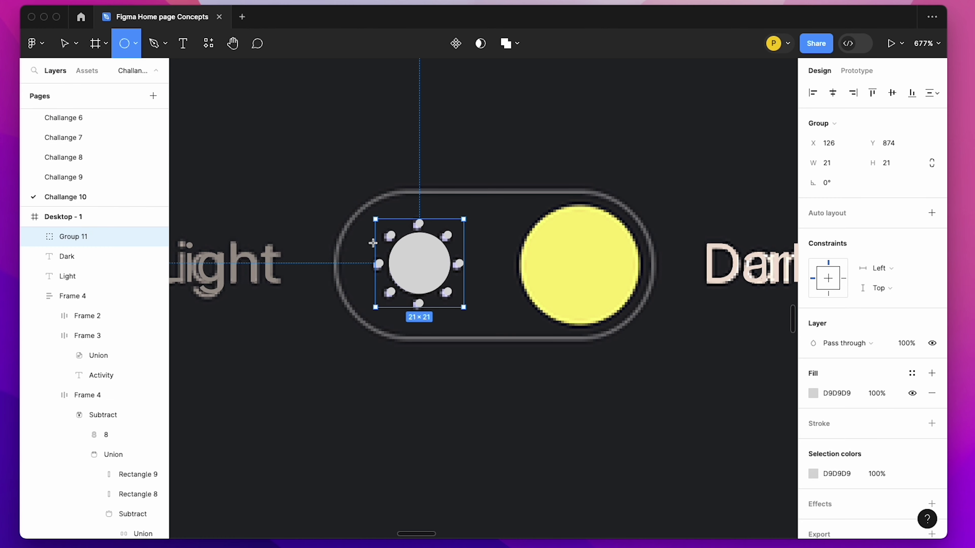
drag(522, 204, 644, 324)
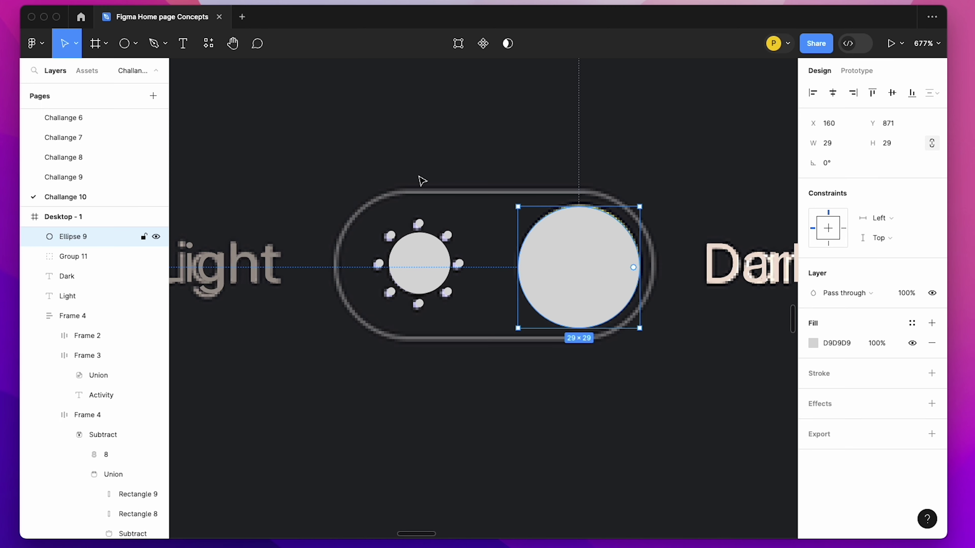
click(135, 43)
click(119, 76)
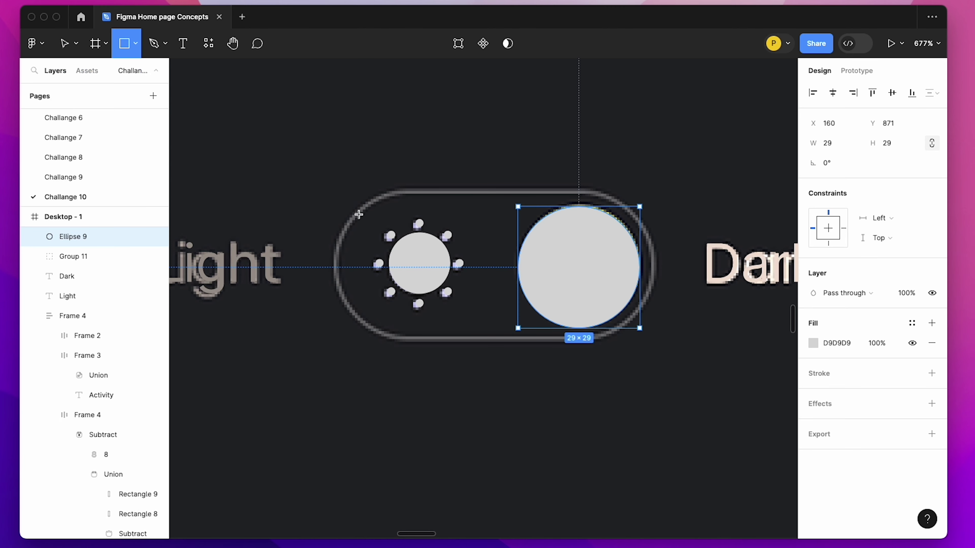
drag(333, 188, 656, 346)
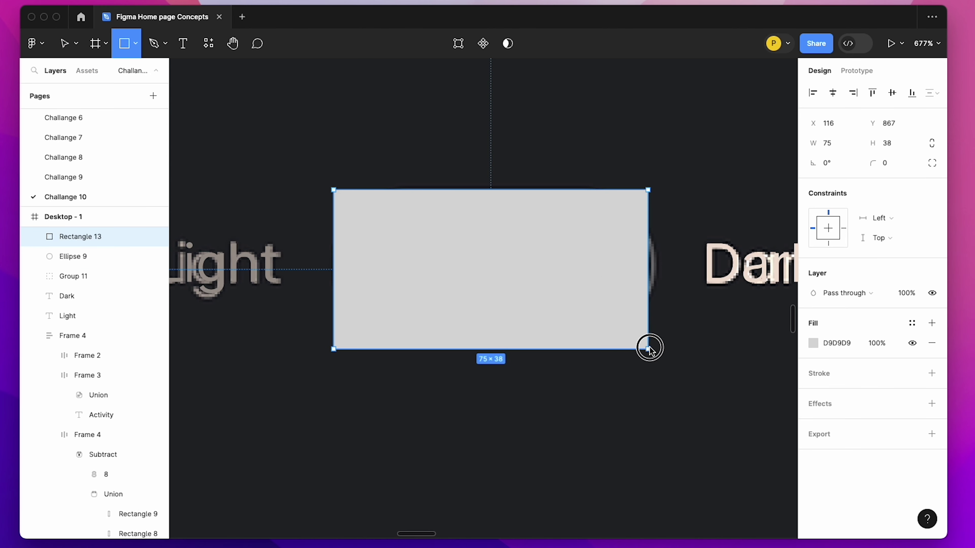
drag(344, 202, 434, 261)
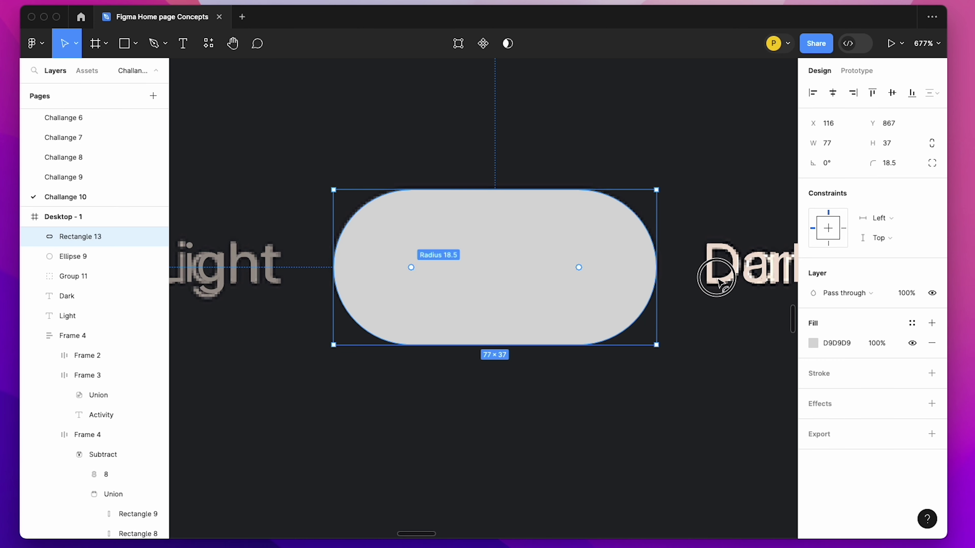
click(932, 343)
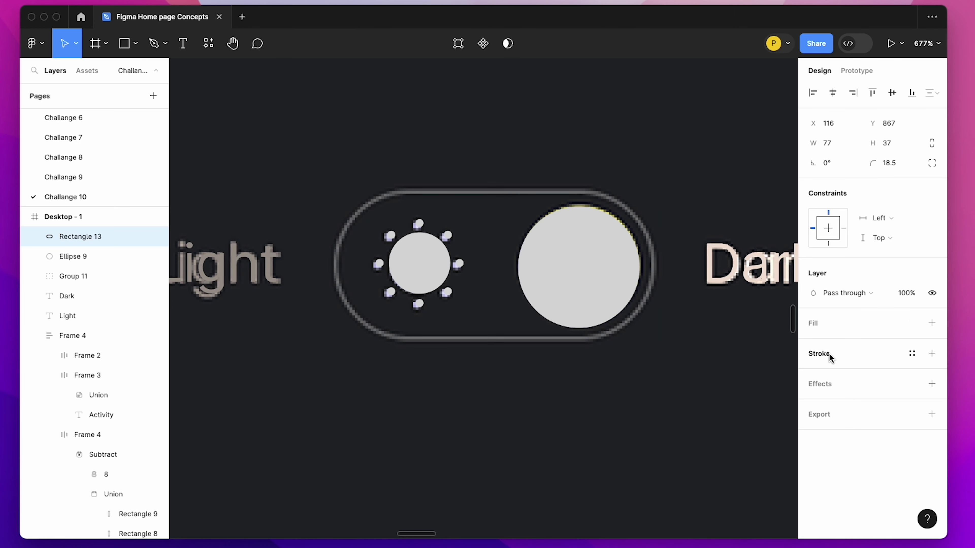
click(828, 355)
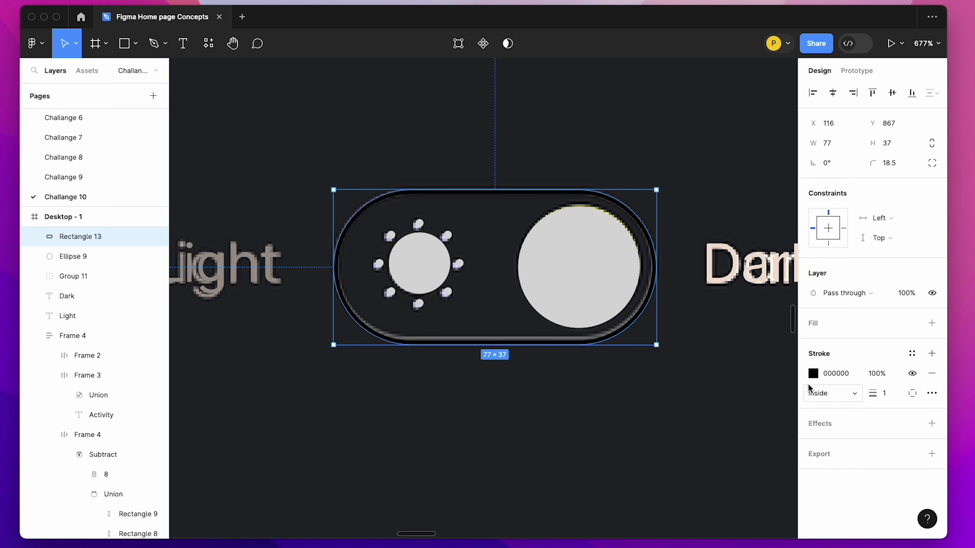
mouse_move(553, 345)
mouse_down()
mouse_move(543, 340)
mouse_move(538, 444)
mouse_up()
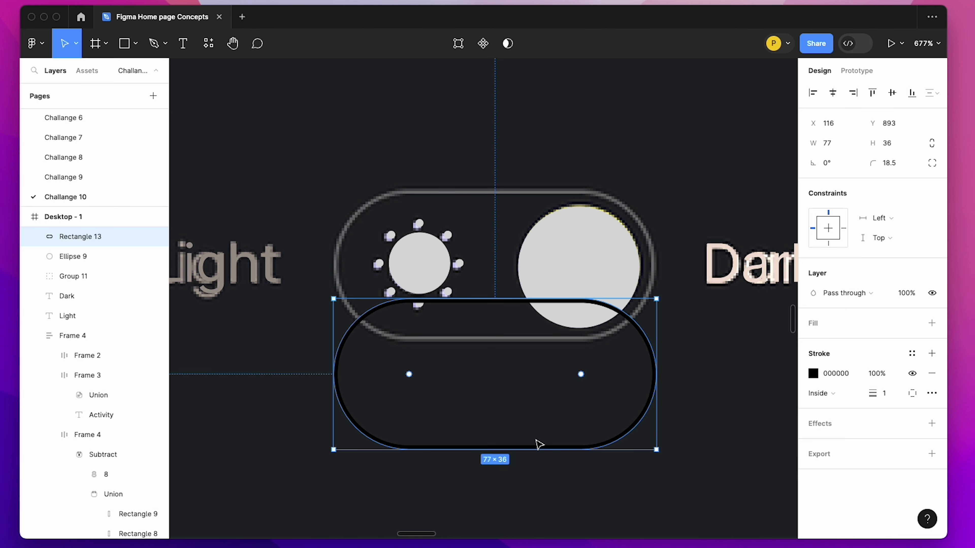
click(465, 191)
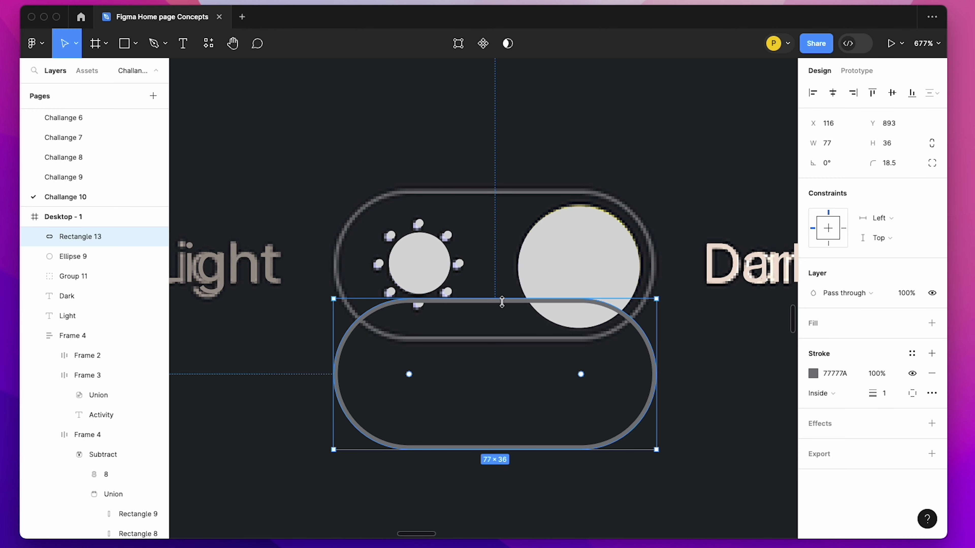
drag(507, 310, 508, 202)
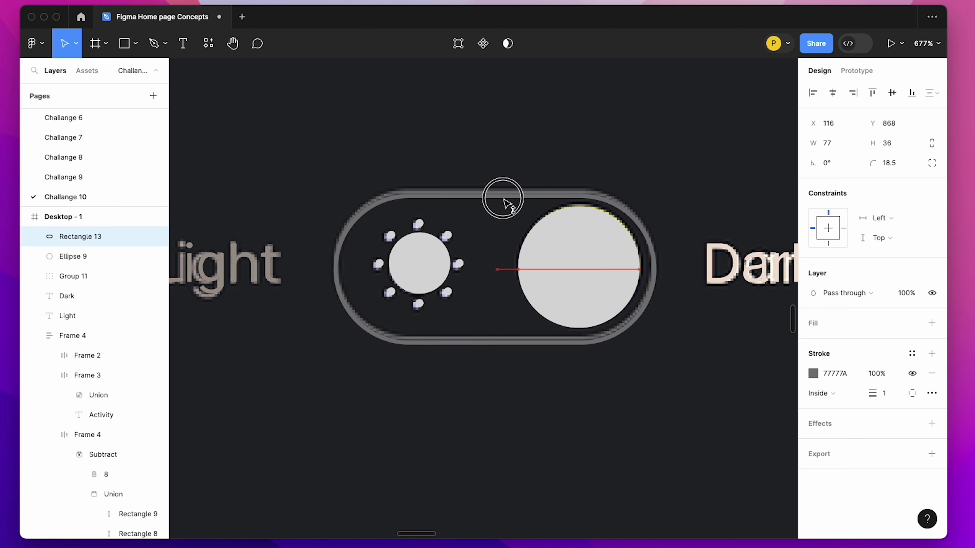
Centre the sun within the toggle and move the grey toggle below the reference.
shift+click(134, 276)
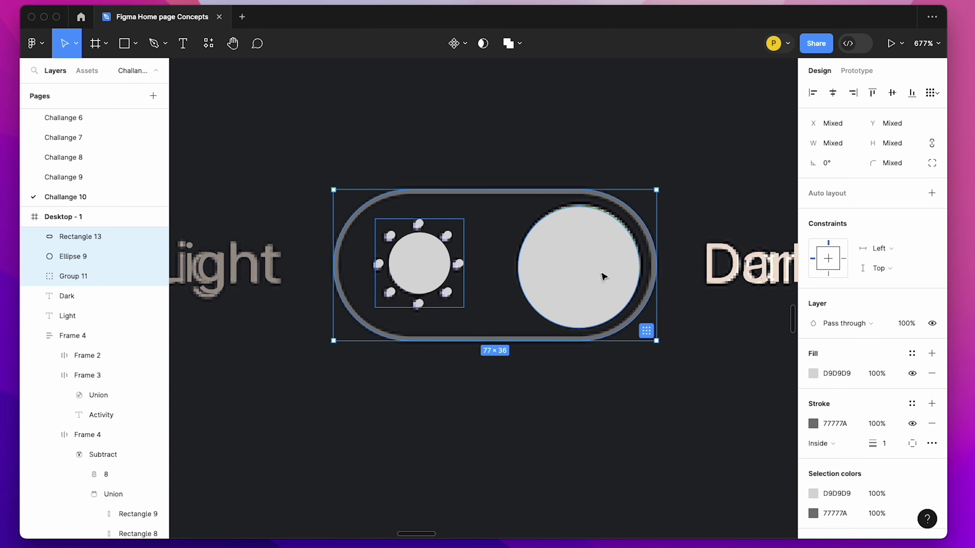
click(892, 93)
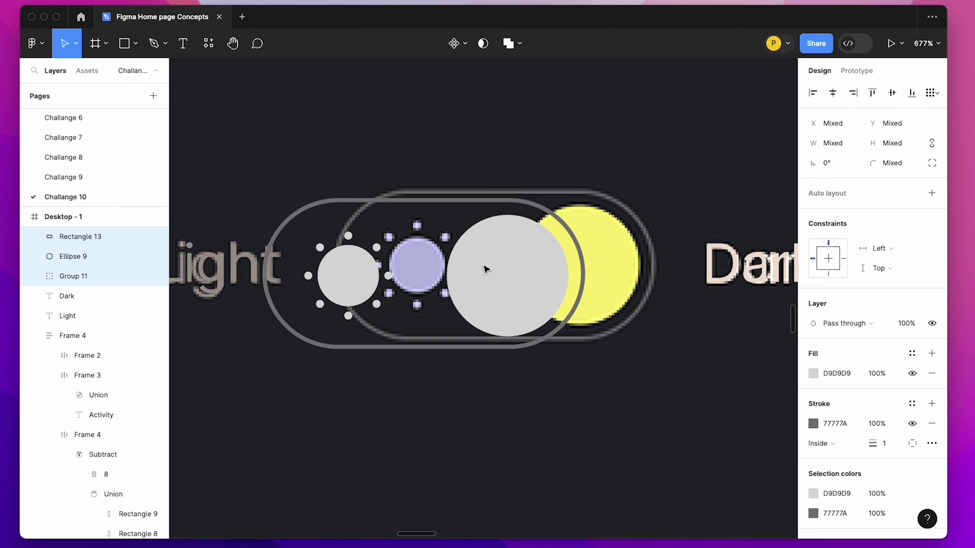
drag(568, 257, 567, 413)
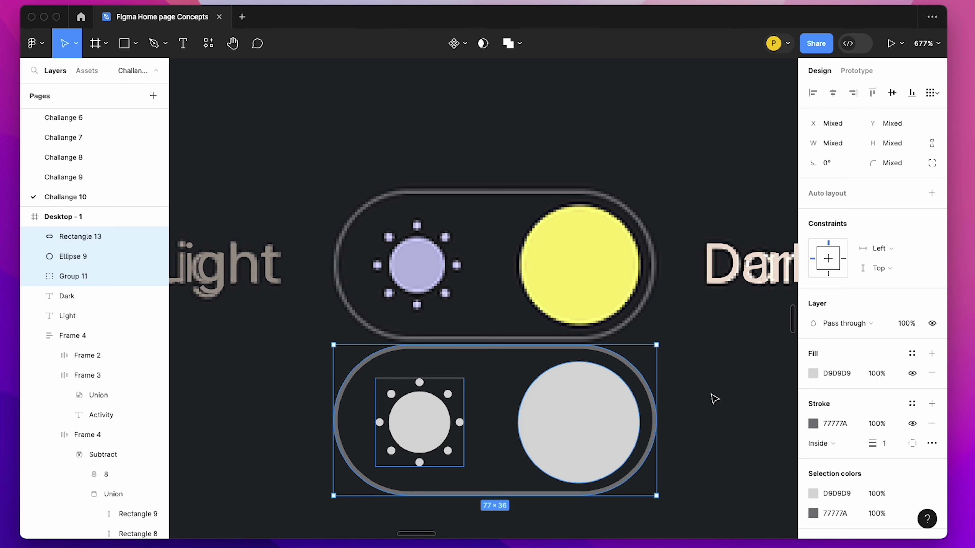
key(super+f)
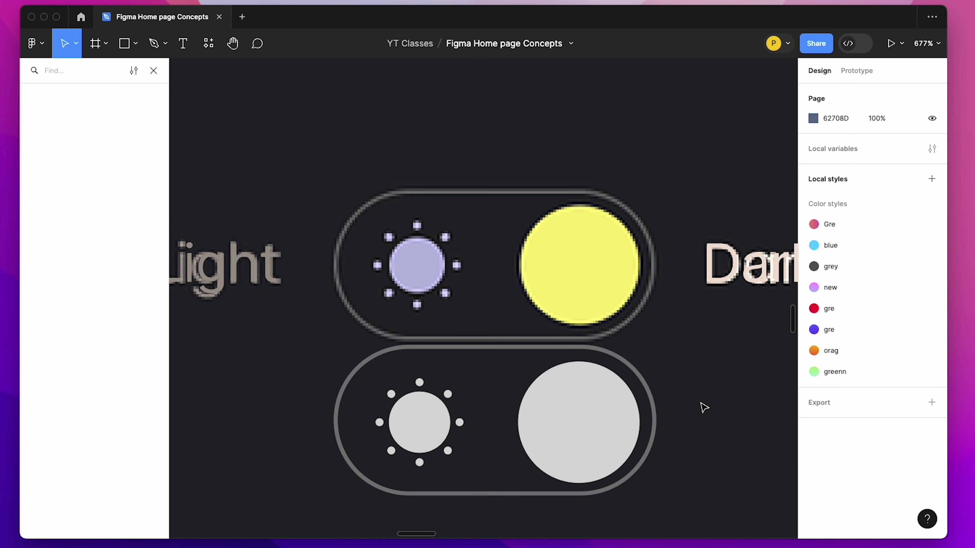
Recolour the lower toggle's knob yellow and its sun purple with the eyedropper.
key(Escape)
key(Escape)
super+click(582, 421)
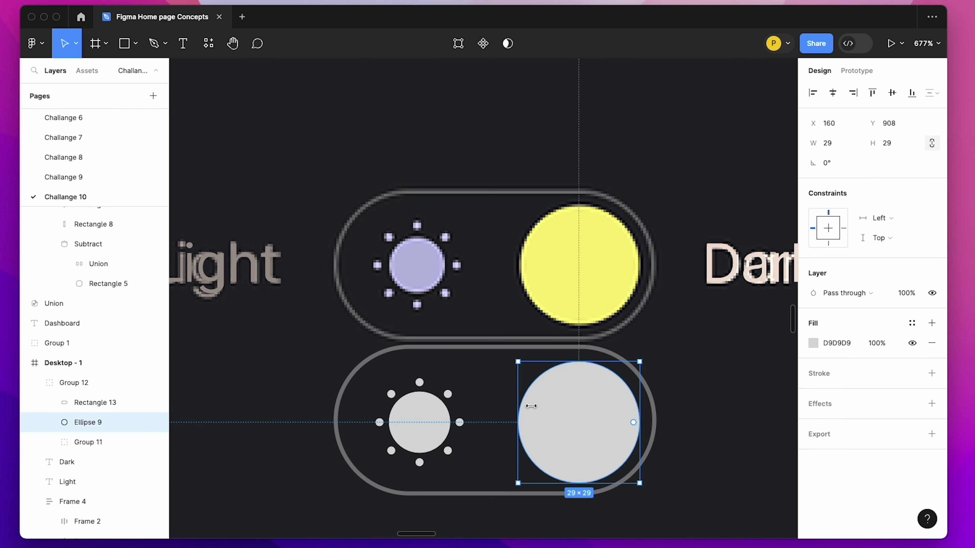
key(i)
click(583, 304)
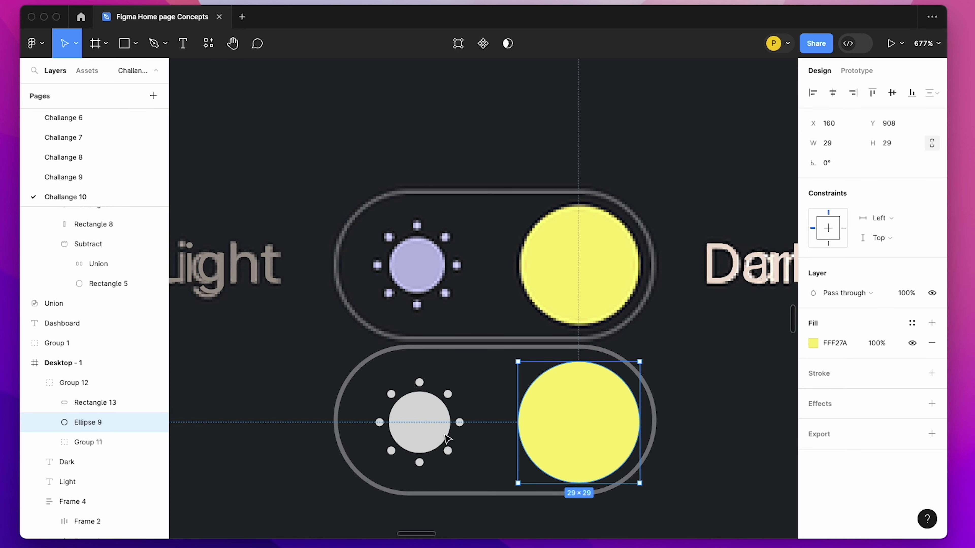
click(418, 441)
key(i)
click(417, 265)
key(Escape)
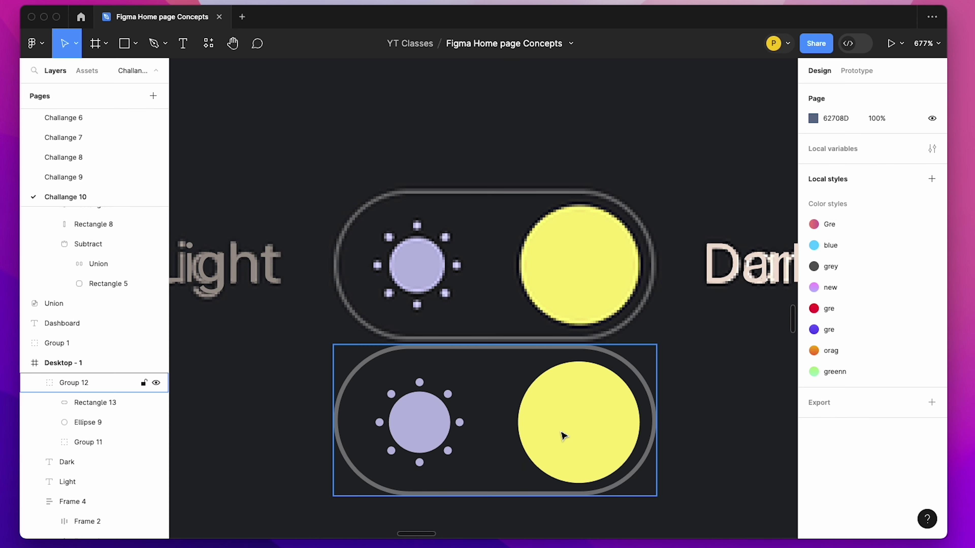
Regroup the outline, knob and sun and move the toggle onto the reference toggle.
click(562, 437)
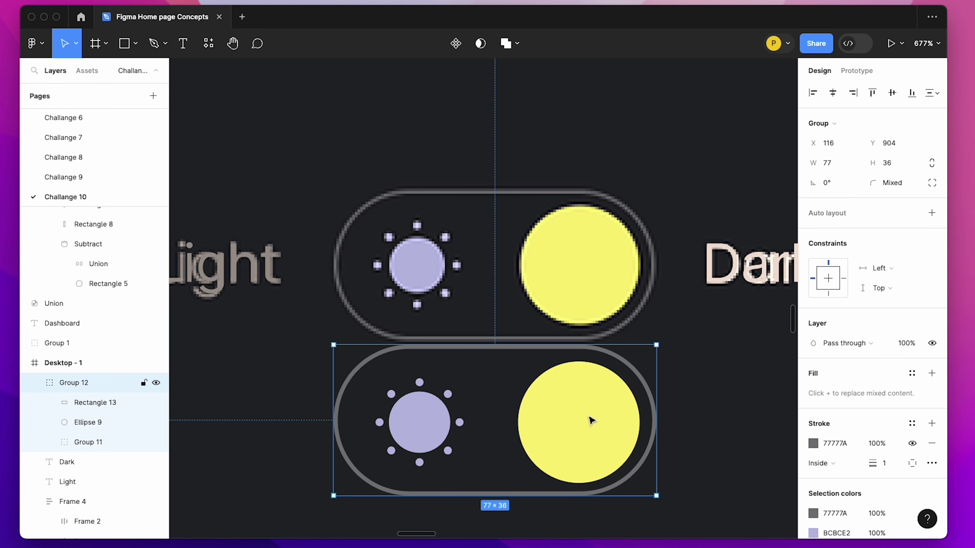
right_click(592, 422)
click(627, 327)
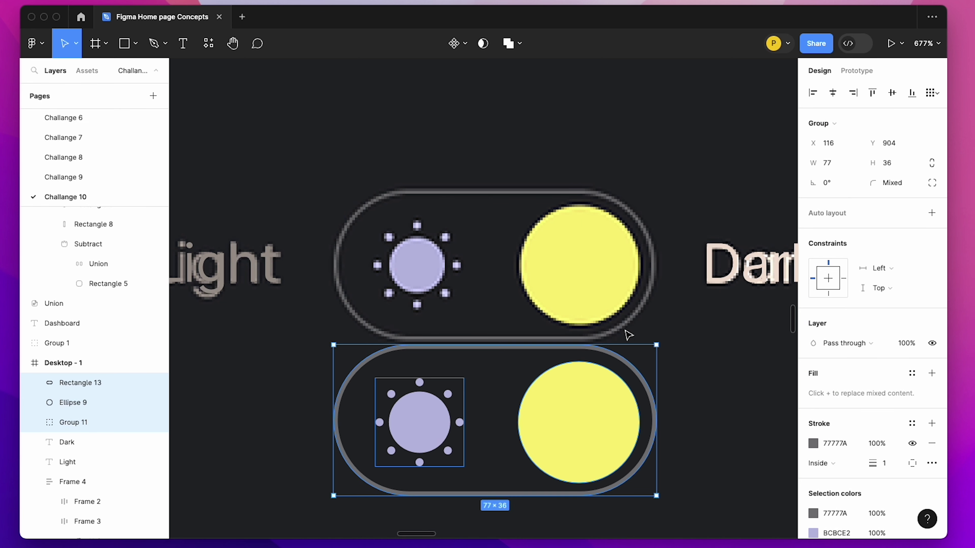
click(695, 421)
click(544, 399)
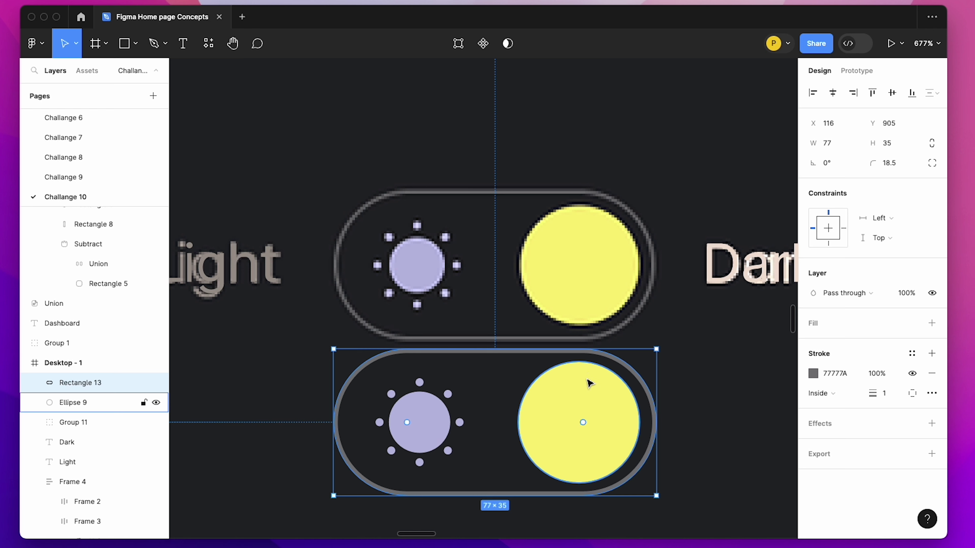
click(589, 382)
key(alt)
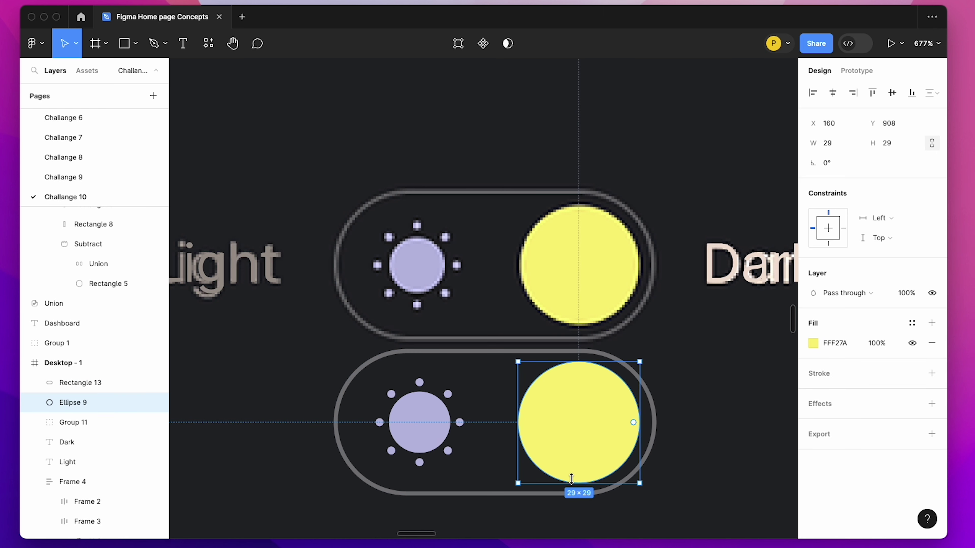
shift+click(653, 407)
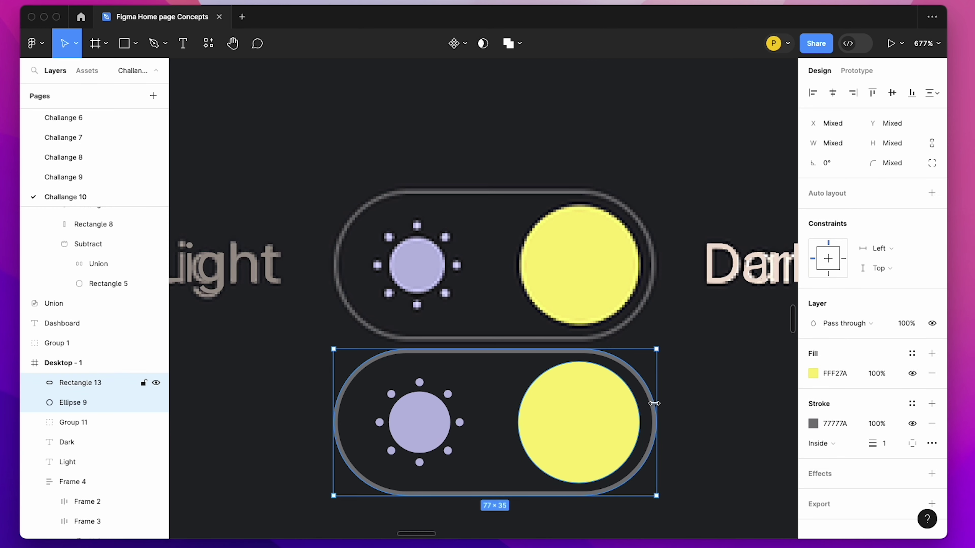
shift+click(429, 413)
key(ctrl+g)
drag(429, 415, 429, 260)
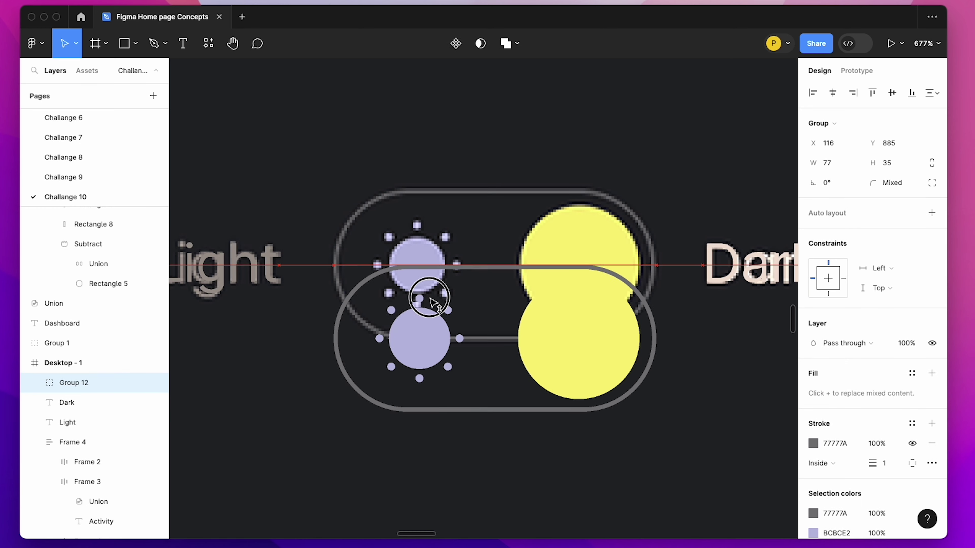
Vertically centre the toggle with its Light and Dark labels and group them.
shift+click(244, 283)
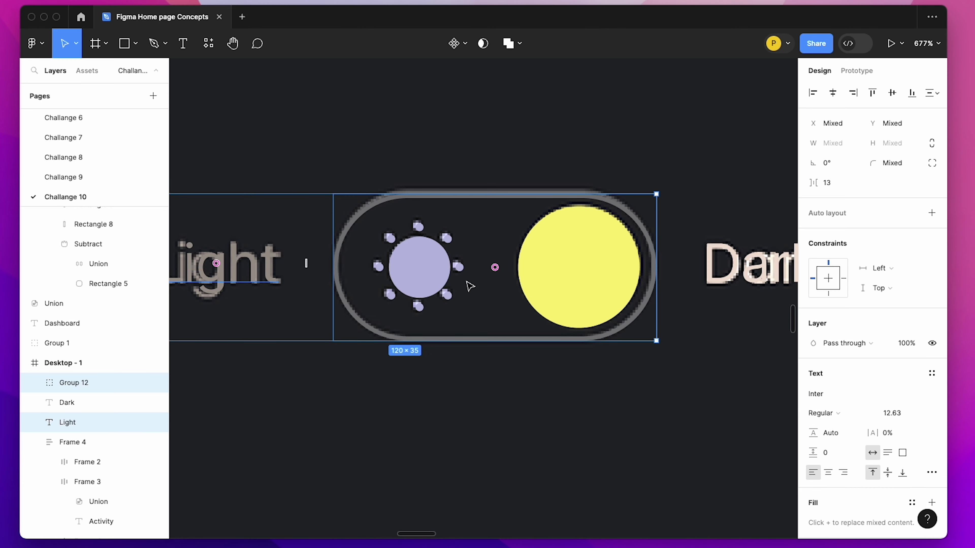
shift+click(731, 270)
click(890, 99)
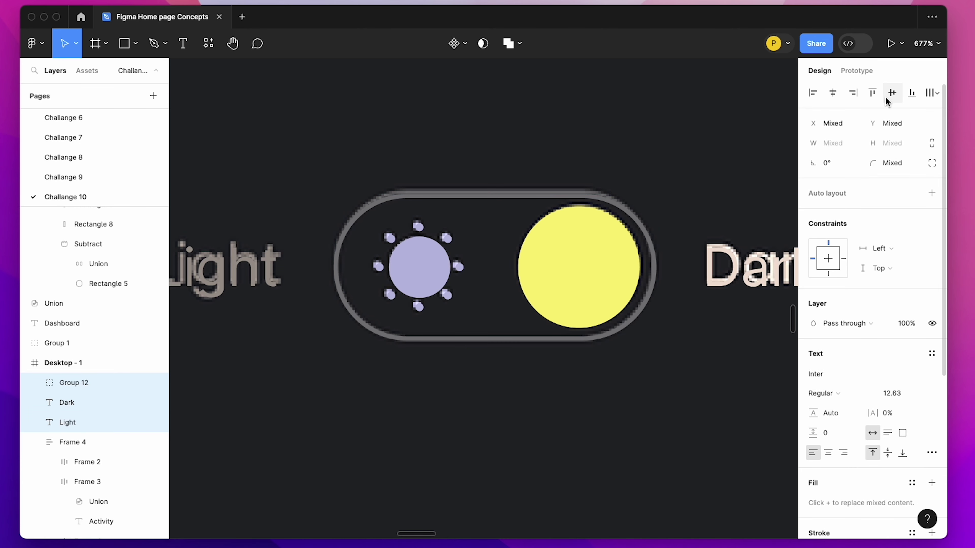
key(ctrl+minus)
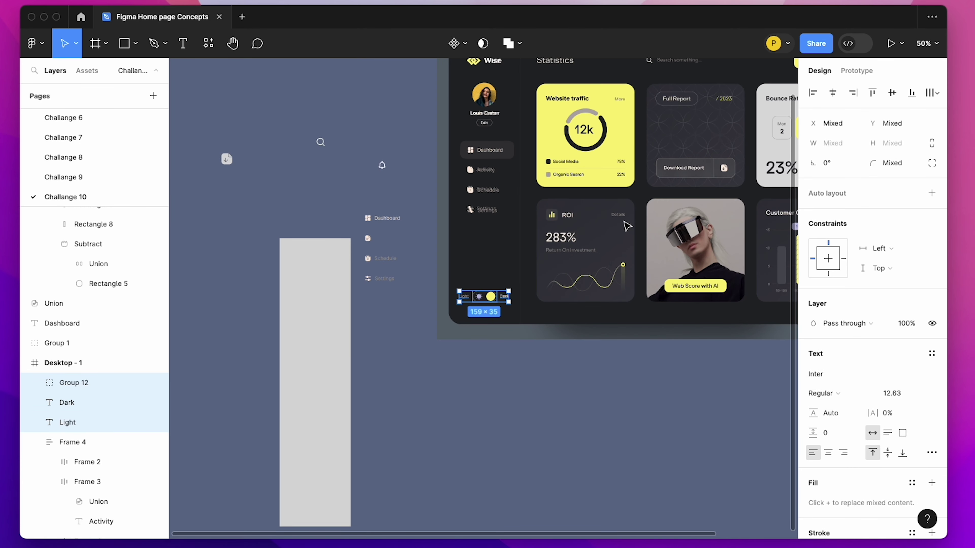
key(ctrl+g)
Centre the sidebar logo, avatar, name and navigation horizontally on one axis.
scroll(507, 265, up, 4)
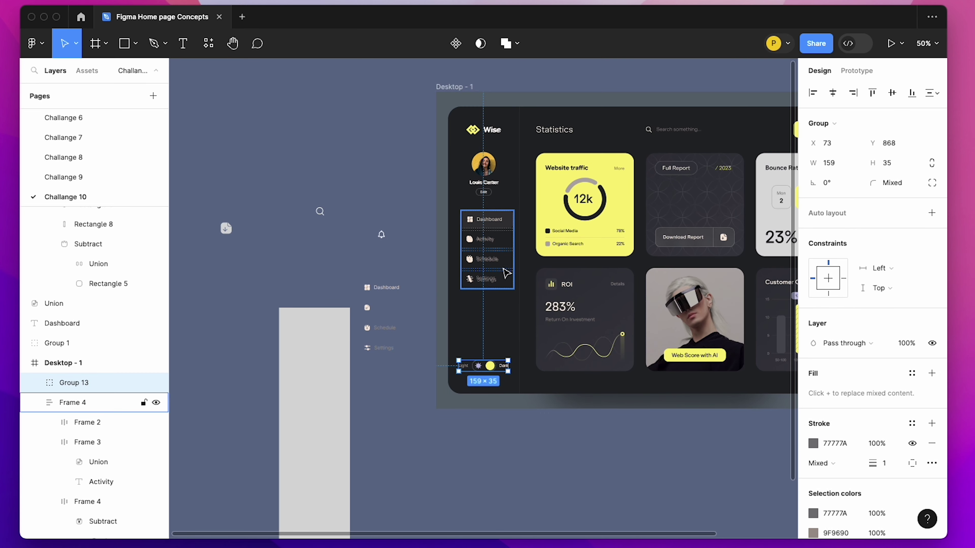
shift+click(493, 256)
shift+click(494, 195)
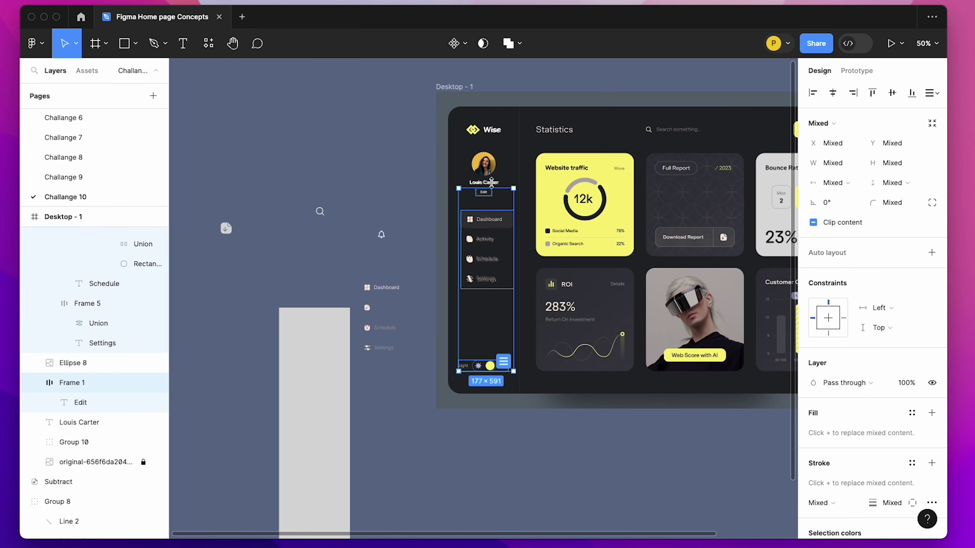
shift+click(483, 163)
shift+click(485, 130)
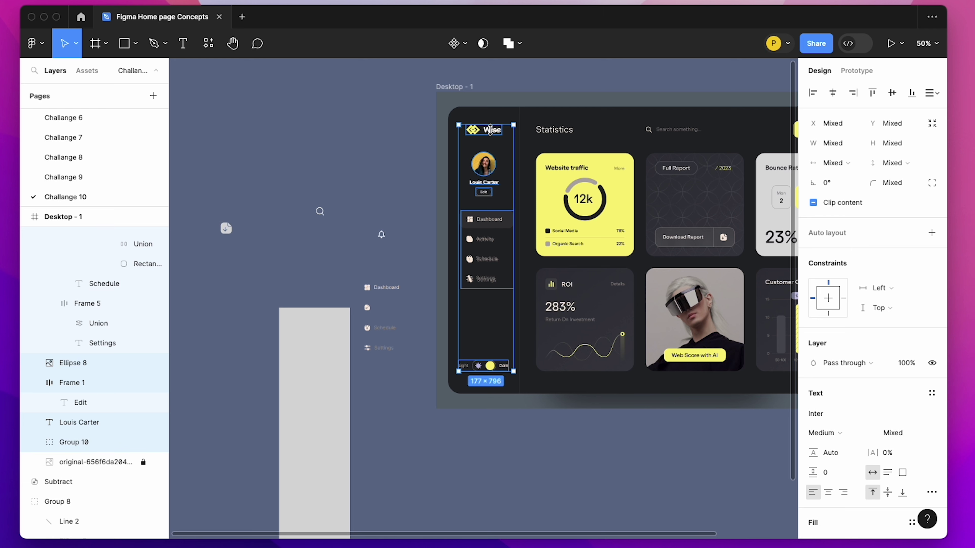
click(841, 96)
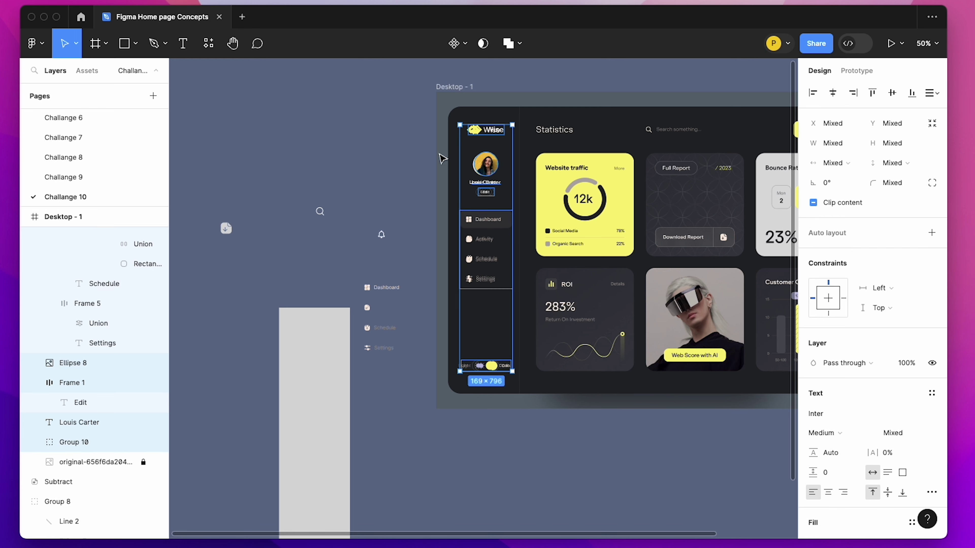
click(420, 154)
Move the loose Dashboard label beside the Statistics heading.
scroll(420, 153, up, 3)
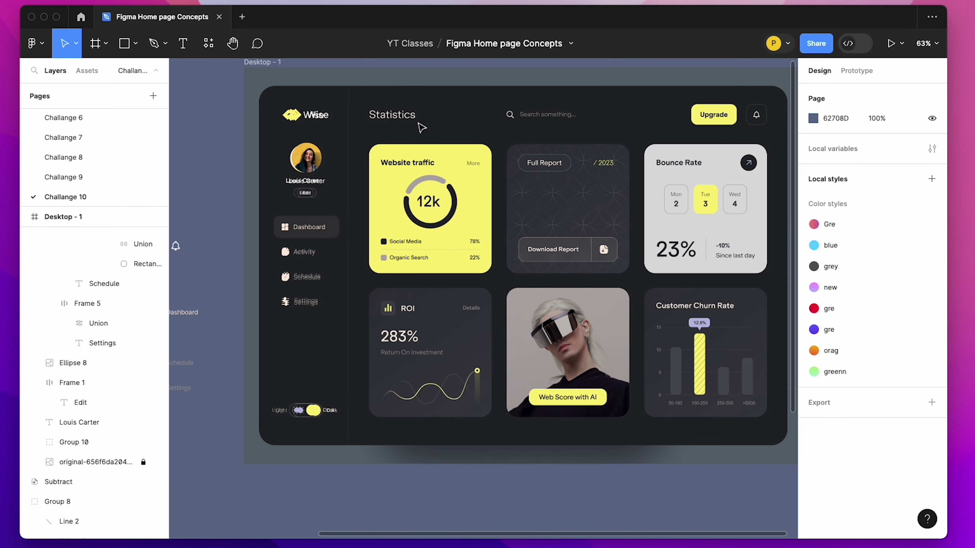
scroll(574, 258, right, 2)
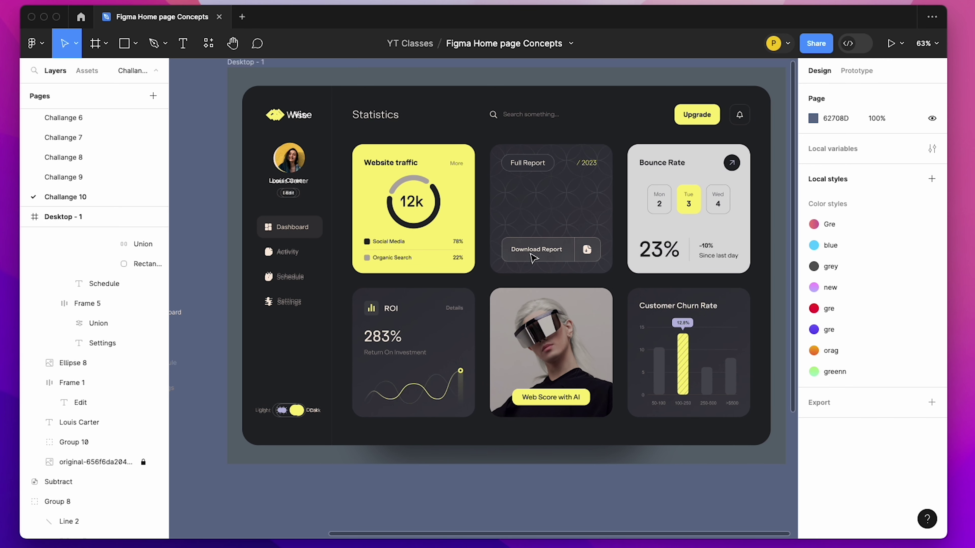
scroll(515, 218, up, 1)
scroll(323, 161, up, 2)
scroll(322, 161, left, 2)
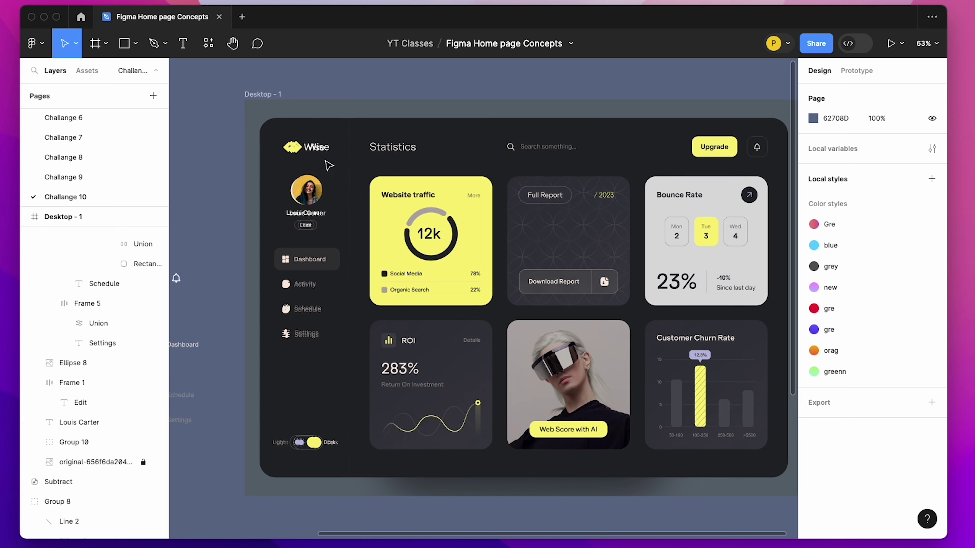
scroll(319, 157, left, 2)
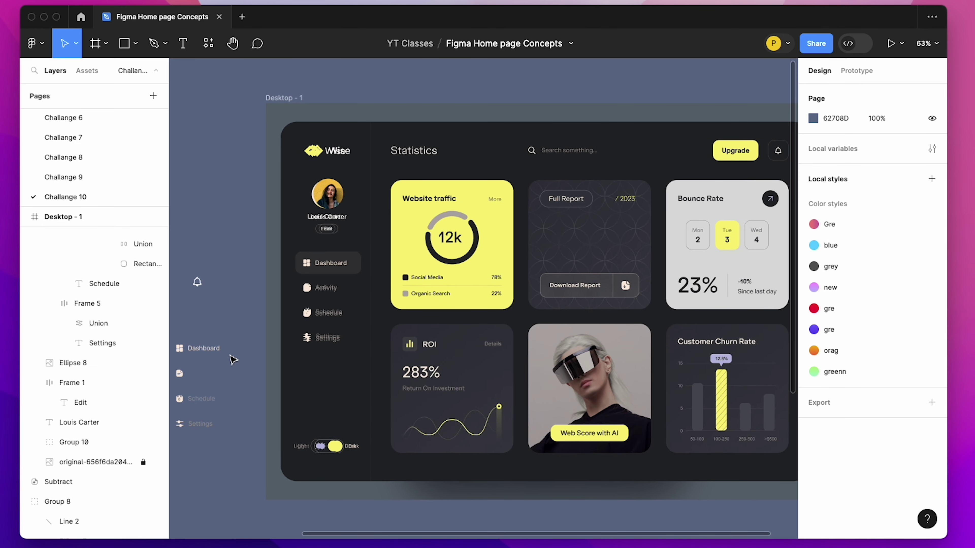
click(204, 349)
drag(204, 348, 475, 154)
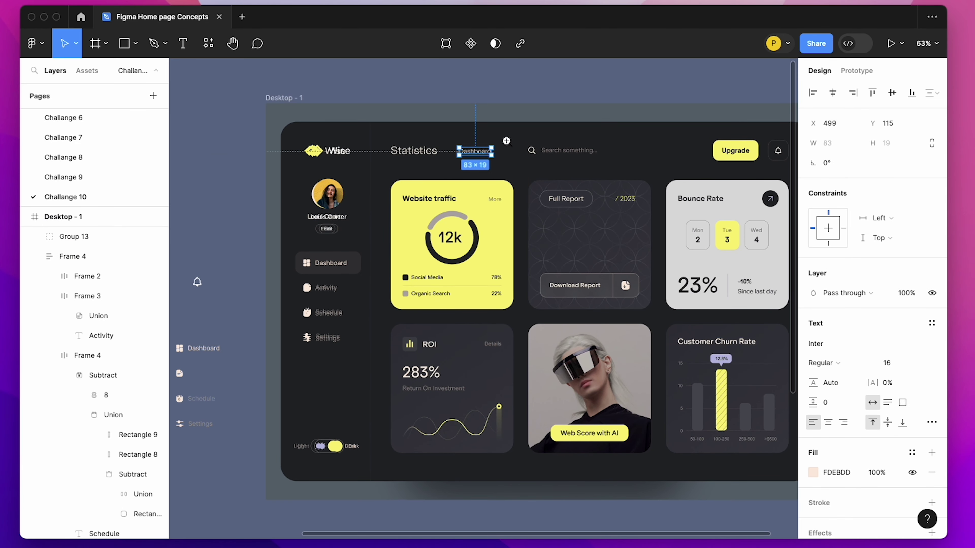
Retype the copied label as 'Statistics' and scale it over the existing heading.
ctrl+scroll(376, 202, up, 5)
double_click(687, 256)
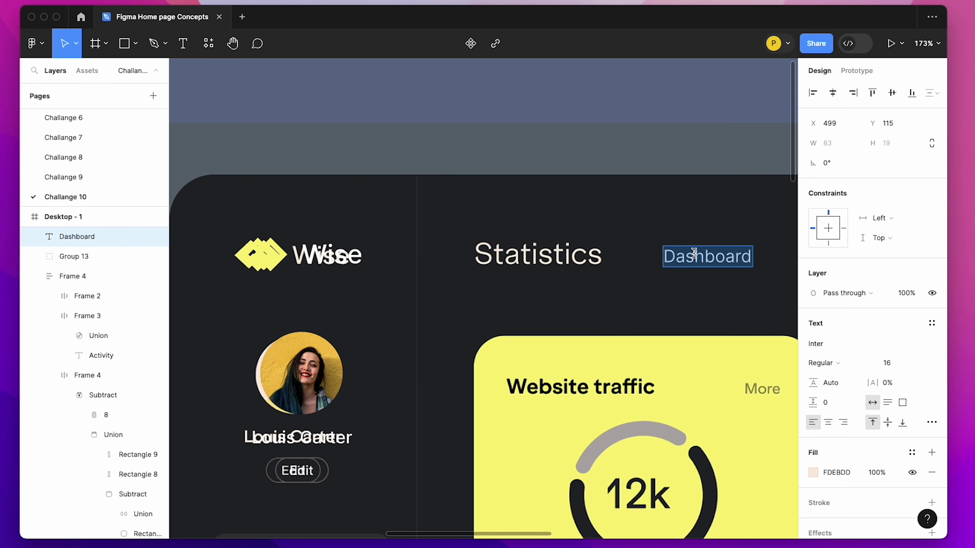
text(Statistics)
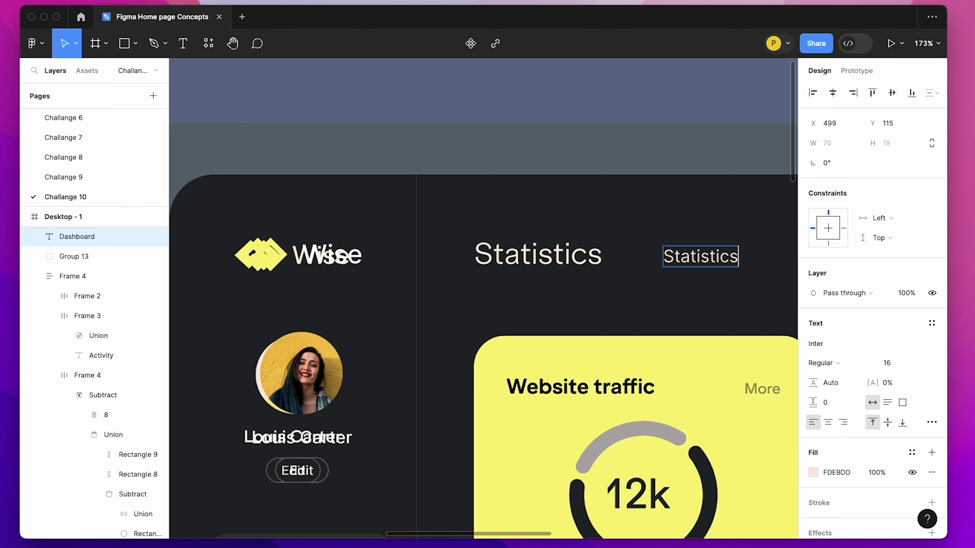
key(Escape)
scroll(678, 283, down, 1)
key(k)
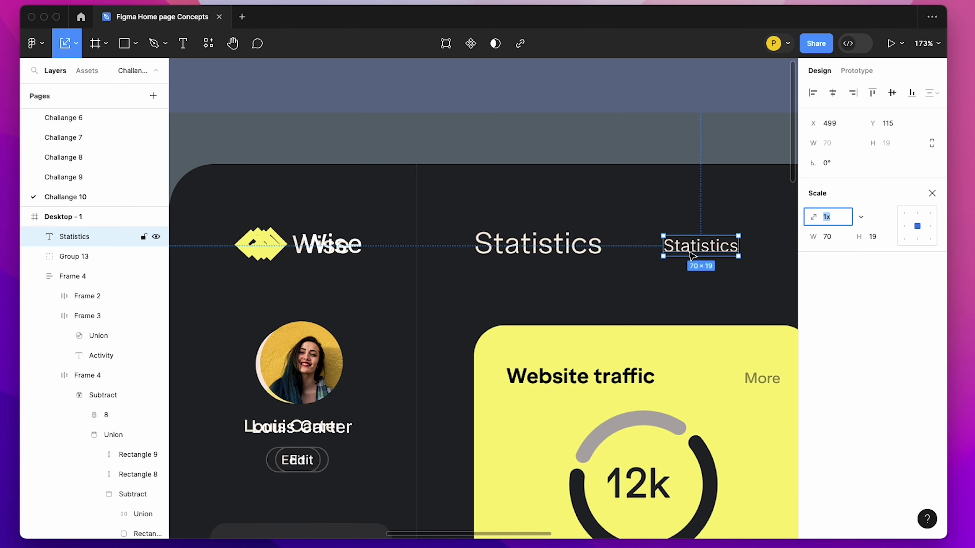
mouse_move(739, 256)
mouse_down()
mouse_move(773, 267)
mouse_move(549, 245)
mouse_move(598, 261)
mouse_up()
click(932, 193)
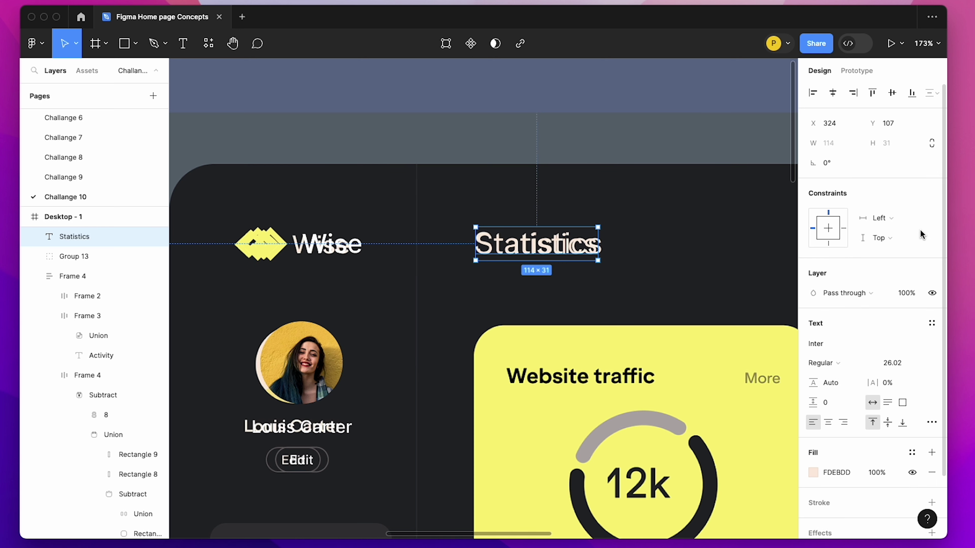
Set the Statistics text's font size to 26.
click(902, 365)
text(26)
key(Return)
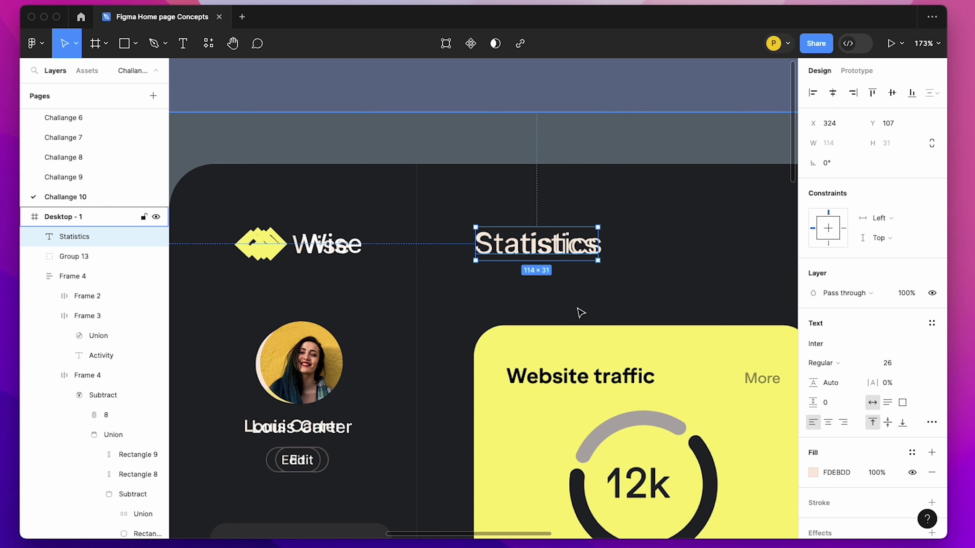
key(minus)
key(minus)
key(Escape)
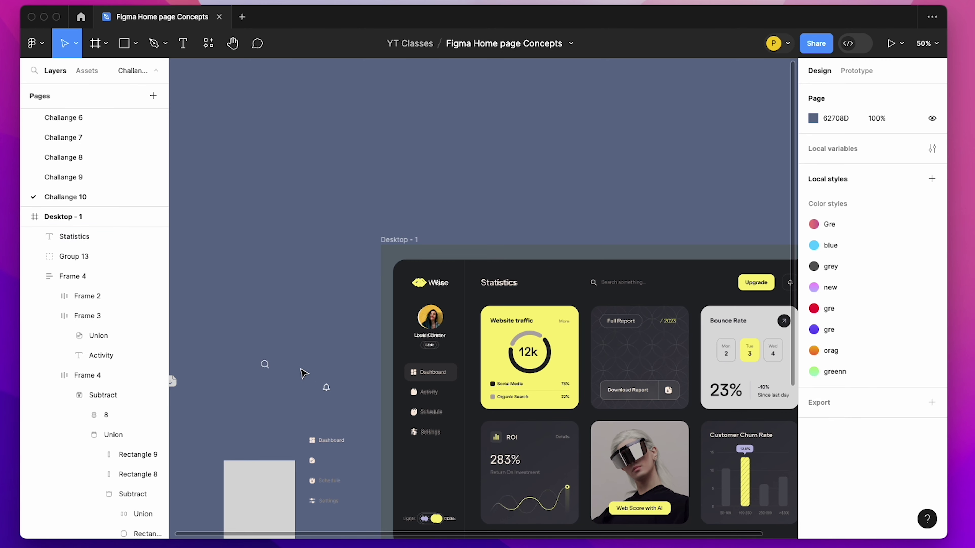
Place the search icon over the header's reference icon at 24.09 px and duplicate the Statistics title.
drag(266, 365, 581, 282)
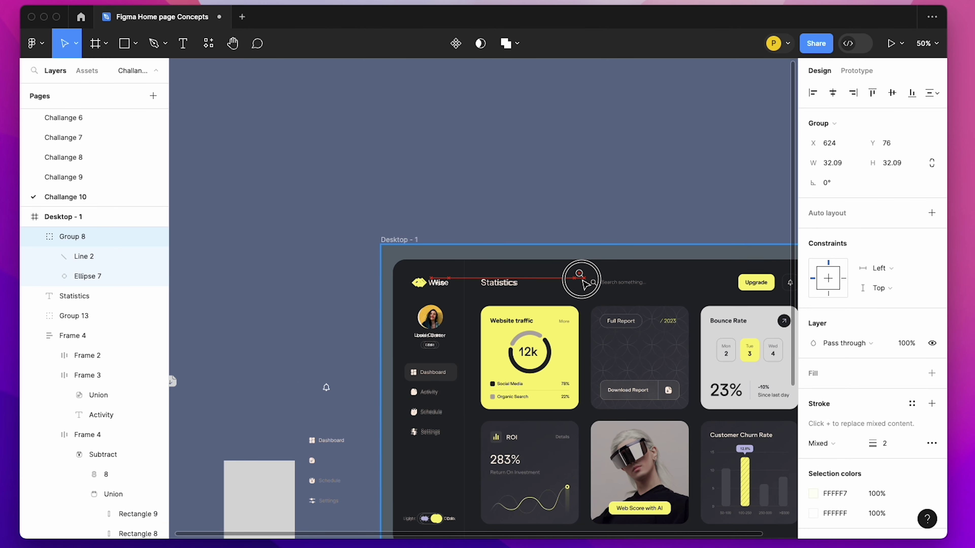
scroll(620, 283, up, 5)
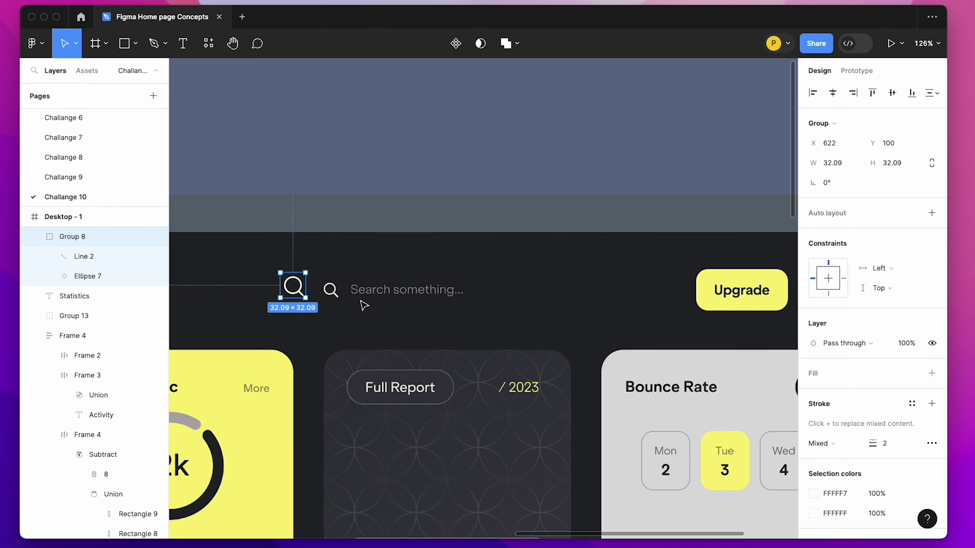
scroll(268, 257, up, 10)
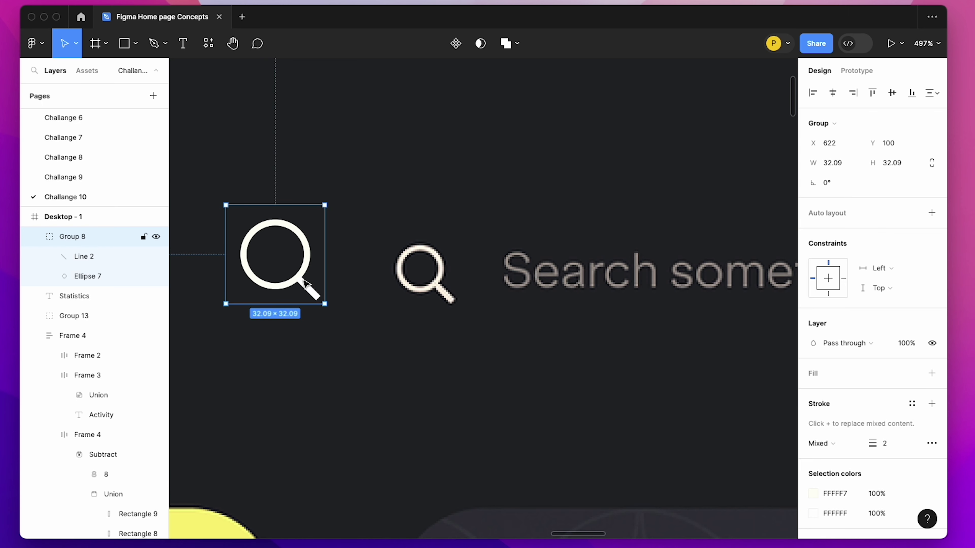
mouse_move(304, 283)
mouse_down()
mouse_move(450, 296)
mouse_move(458, 287)
mouse_up()
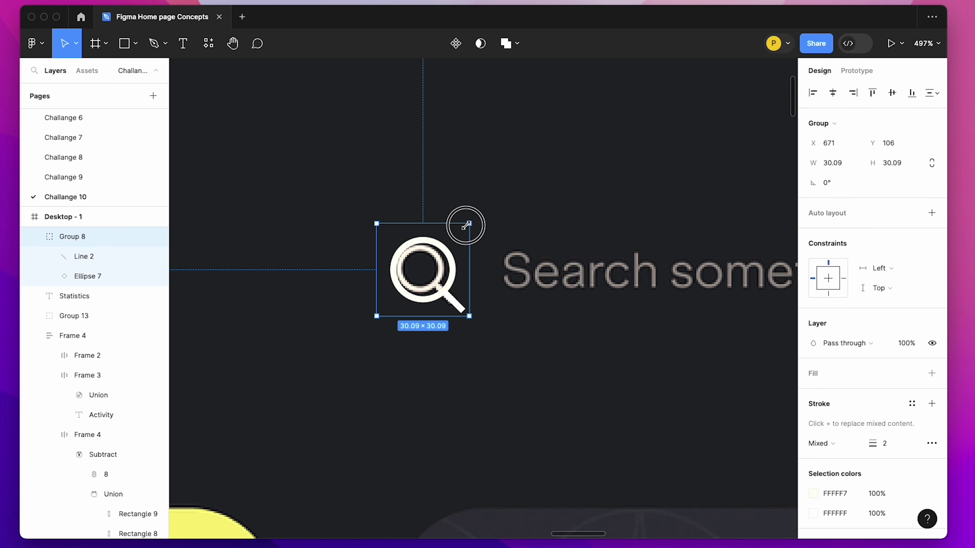
drag(472, 218, 460, 233)
drag(440, 296, 438, 293)
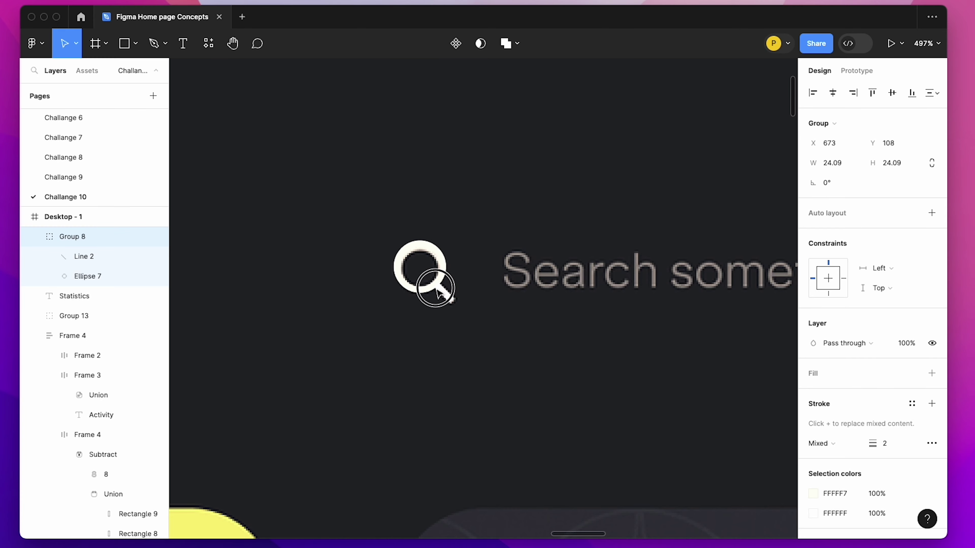
key(shift+0)
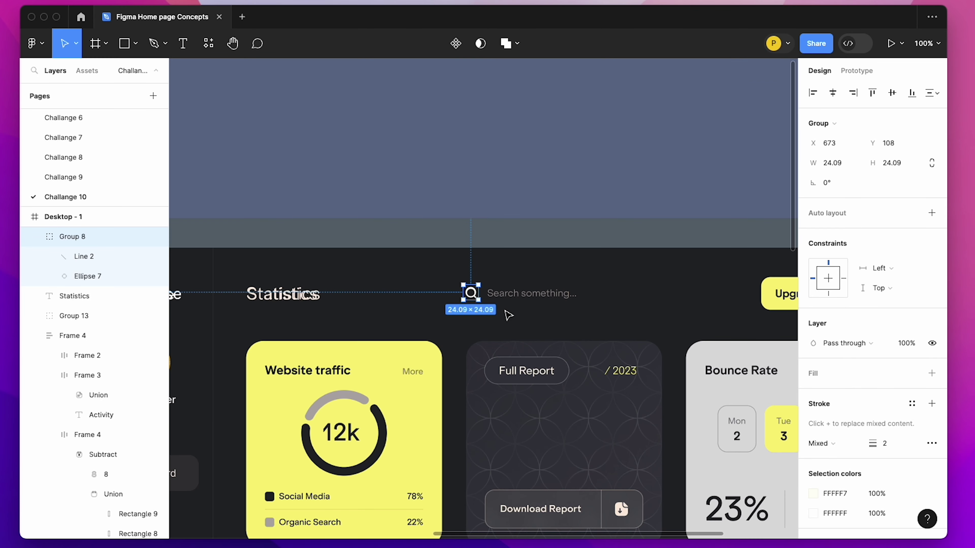
drag(280, 298, 671, 313)
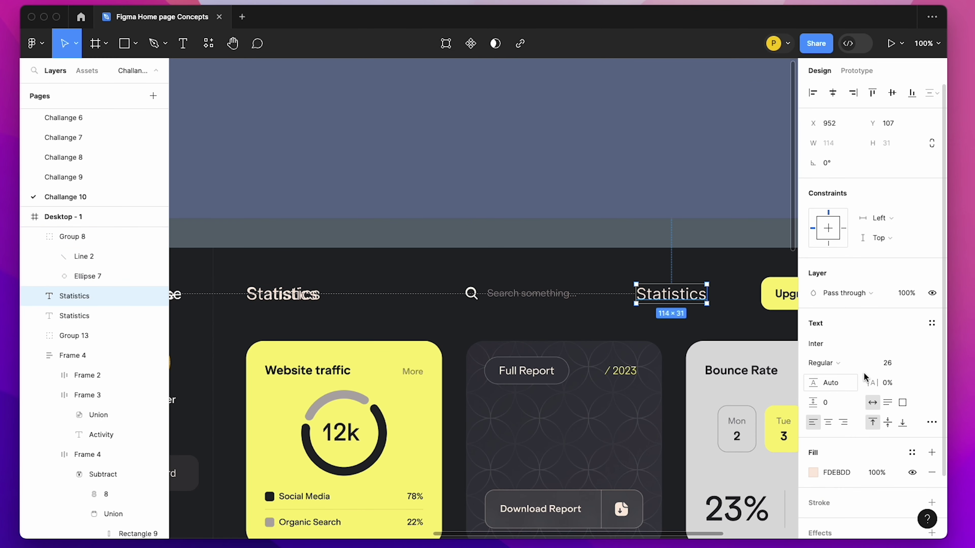
Turn the title copy into 'Search something...', size 14 in 978E88, beside the search icon.
click(851, 364)
text(4)
key(Return)
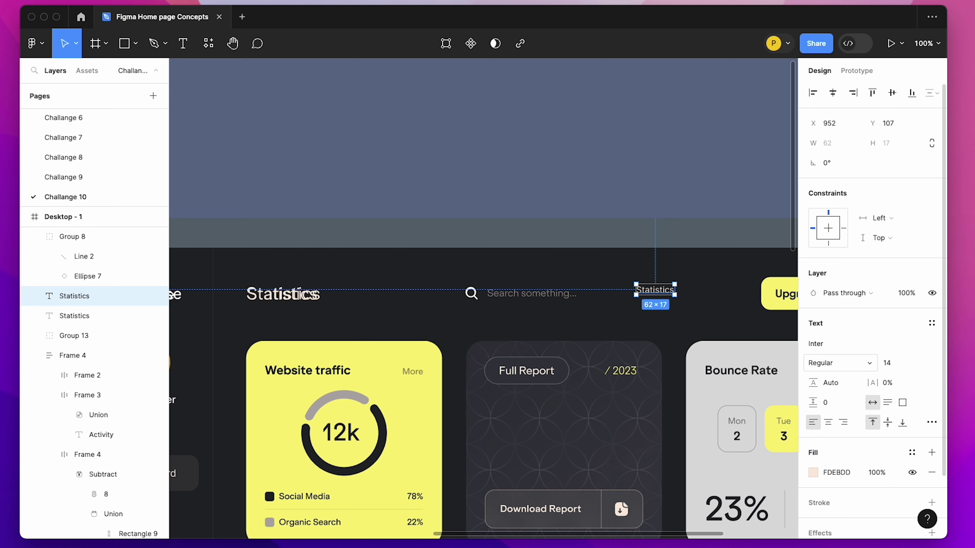
scroll(576, 332, up, 3)
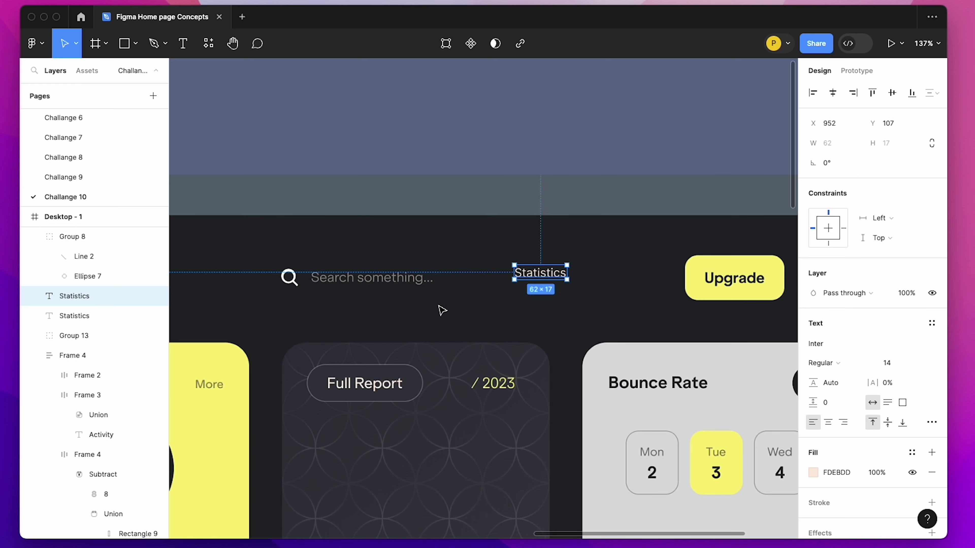
key(i)
click(363, 274)
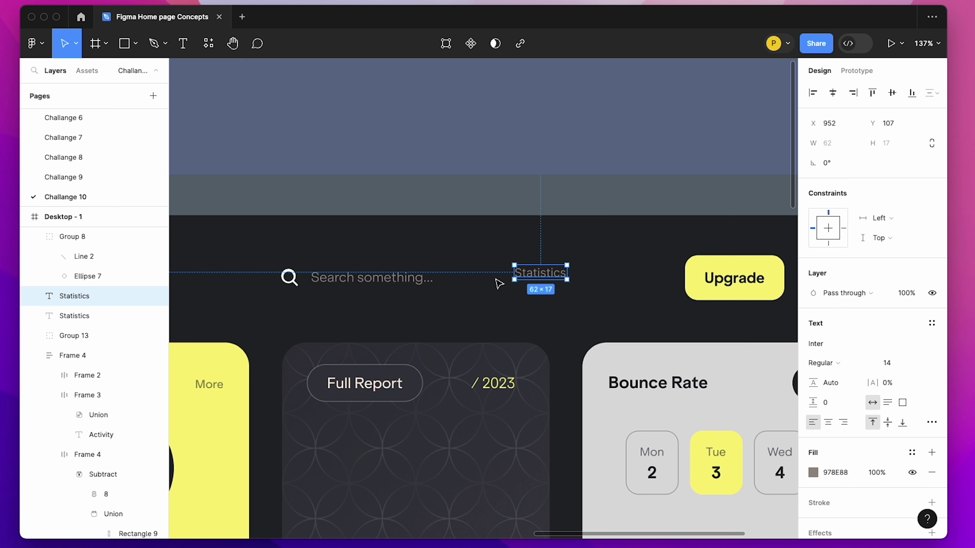
double_click(533, 274)
text(Search something...)
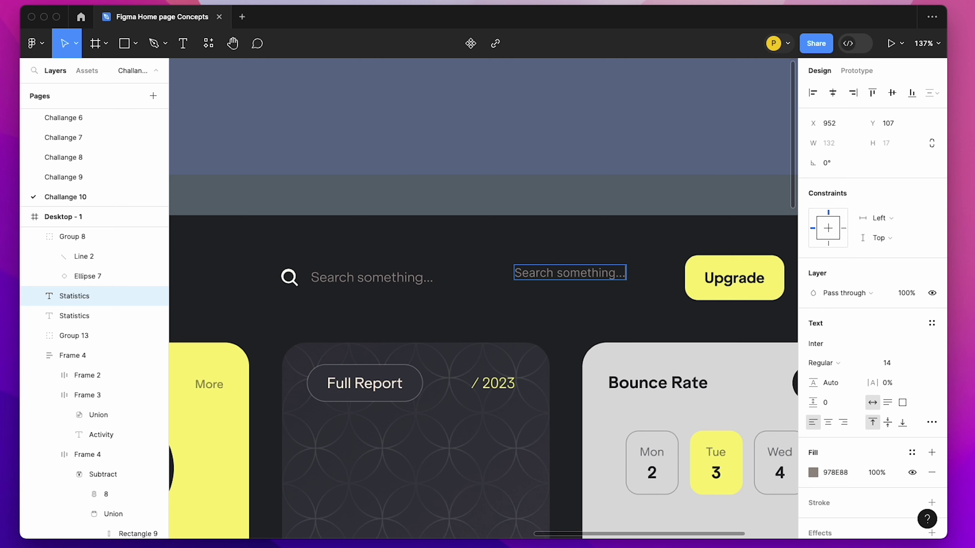
key(Escape)
drag(538, 276, 344, 284)
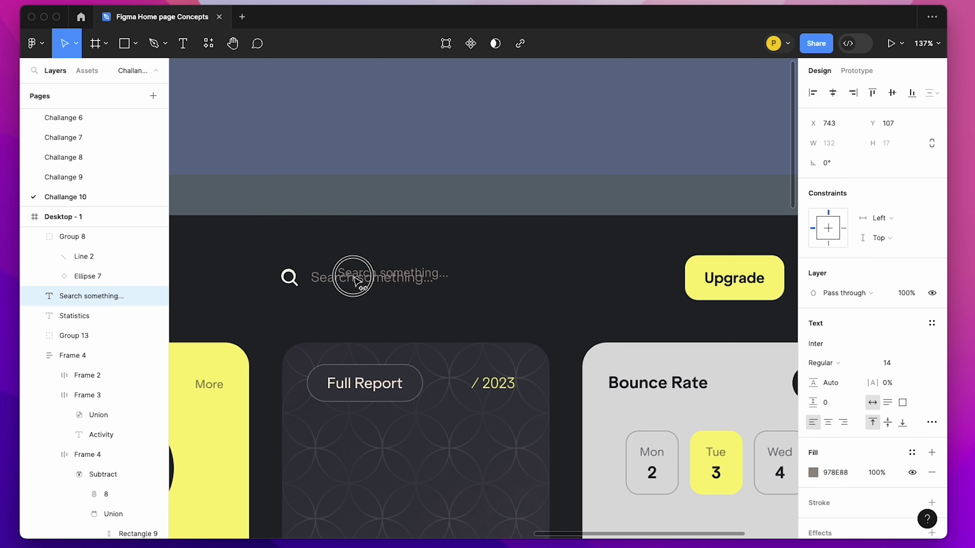
Wrap the search icon and placeholder in a vertically centred auto-layout row with 23 spacing.
shift+click(294, 281)
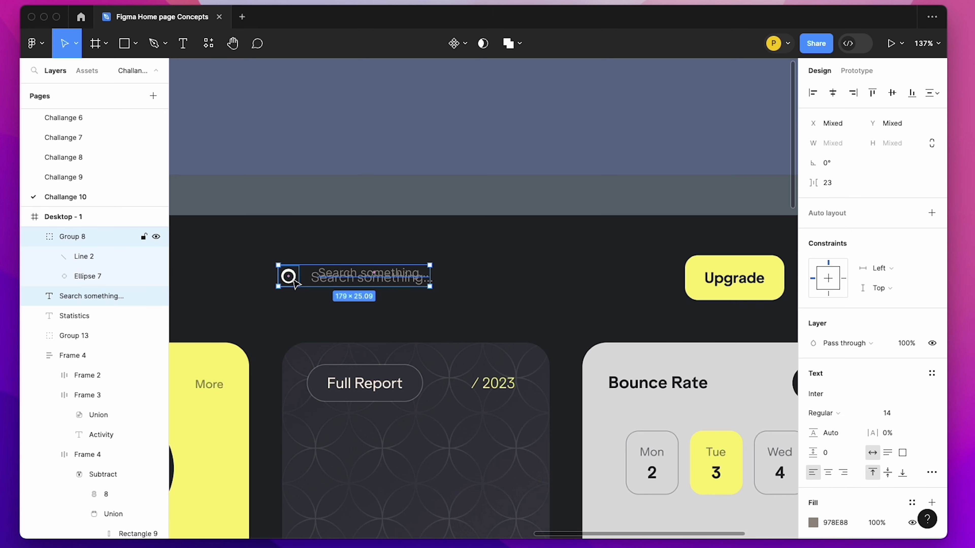
key(shift+a)
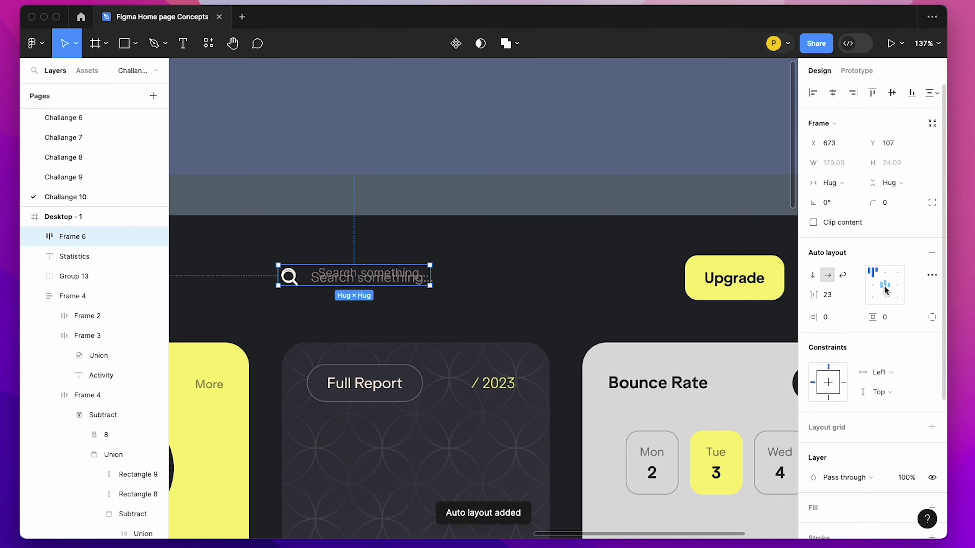
click(885, 286)
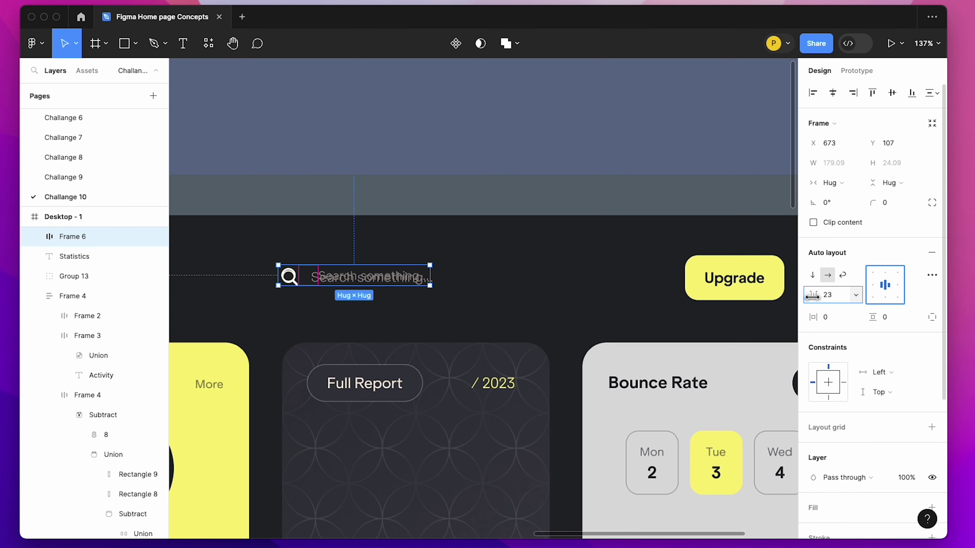
click(629, 150)
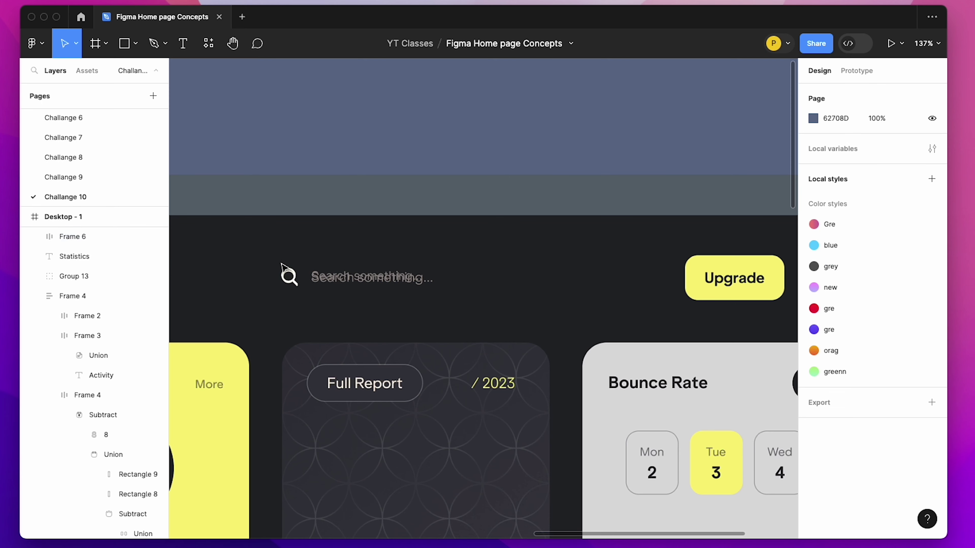
drag(342, 285, 342, 316)
key(ctrl+z)
scroll(480, 164, right, 5)
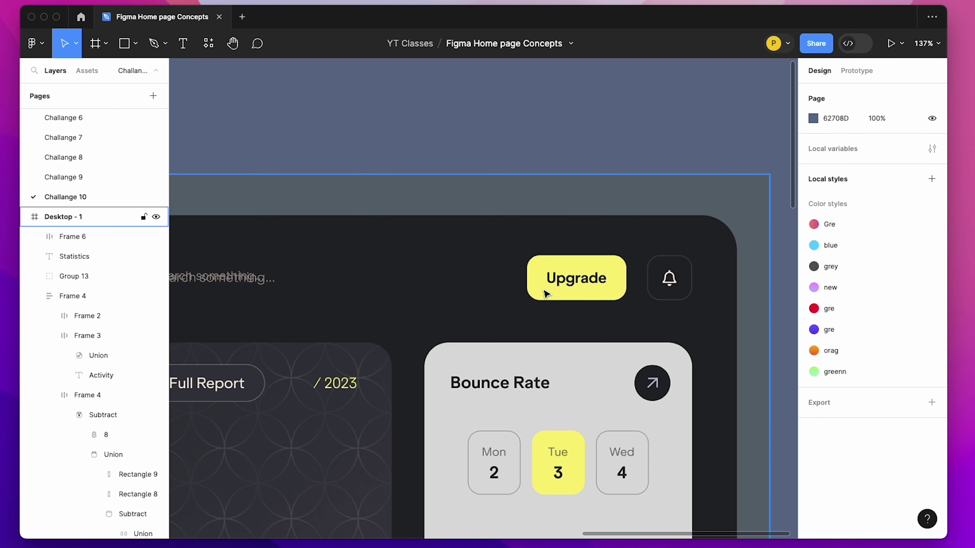
scroll(545, 294, down, 5)
Bring the bell icon into the notification box and shrink it to about 16×18.
scroll(398, 189, left, 1)
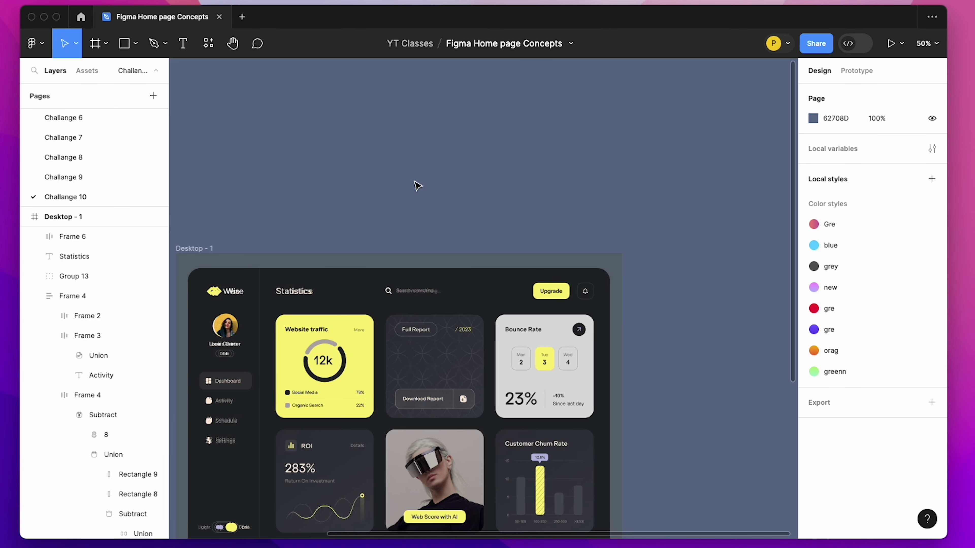
scroll(407, 191, left, 6)
drag(355, 397, 730, 286)
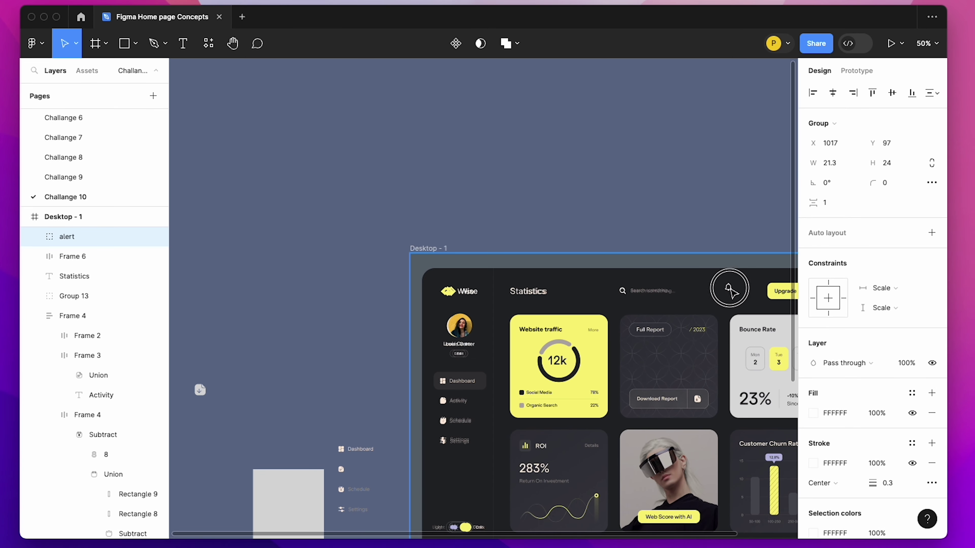
scroll(726, 296, right, 10)
scroll(469, 287, up, 10)
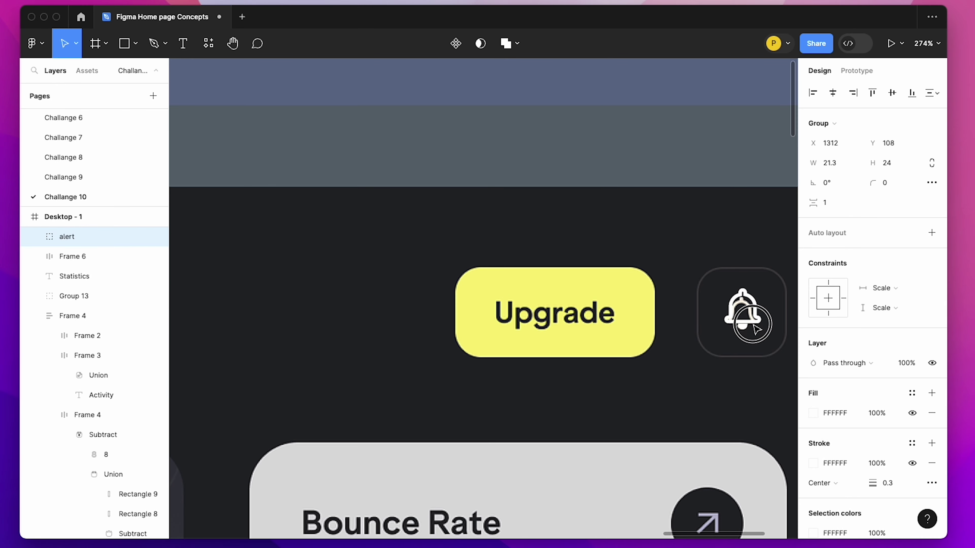
drag(261, 301, 753, 323)
scroll(748, 319, up, 5)
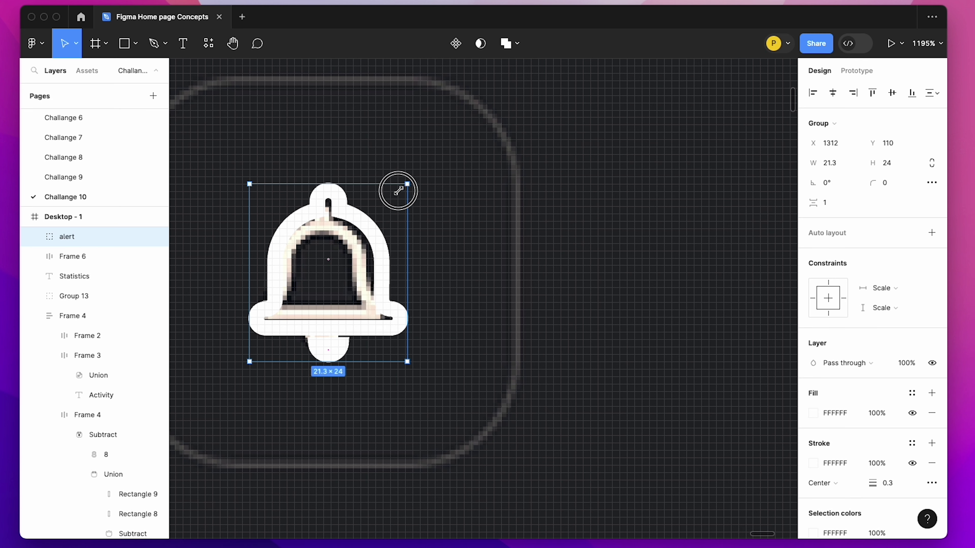
drag(408, 184, 387, 207)
drag(358, 249, 361, 256)
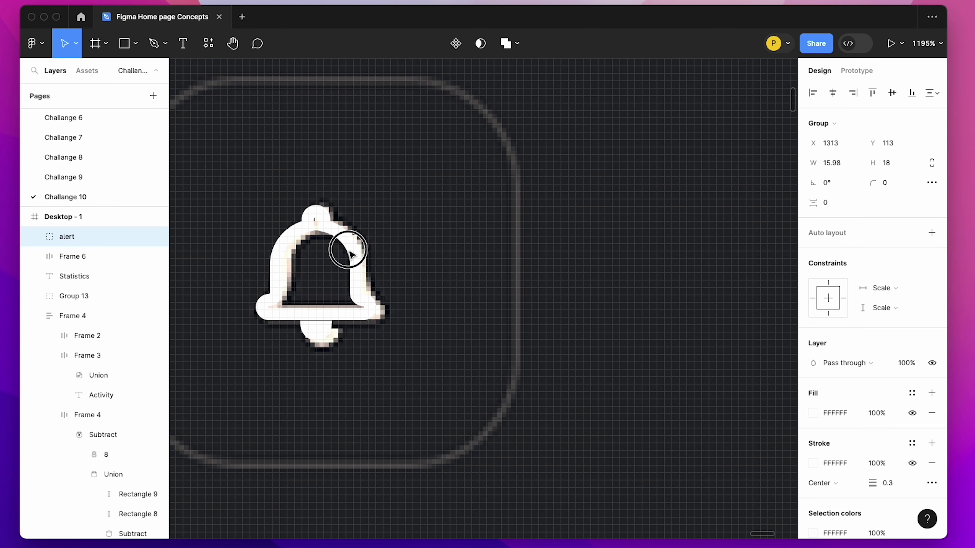
Wrap the bell in an auto-layout frame with 11/12 padding.
scroll(483, 299, down, 5)
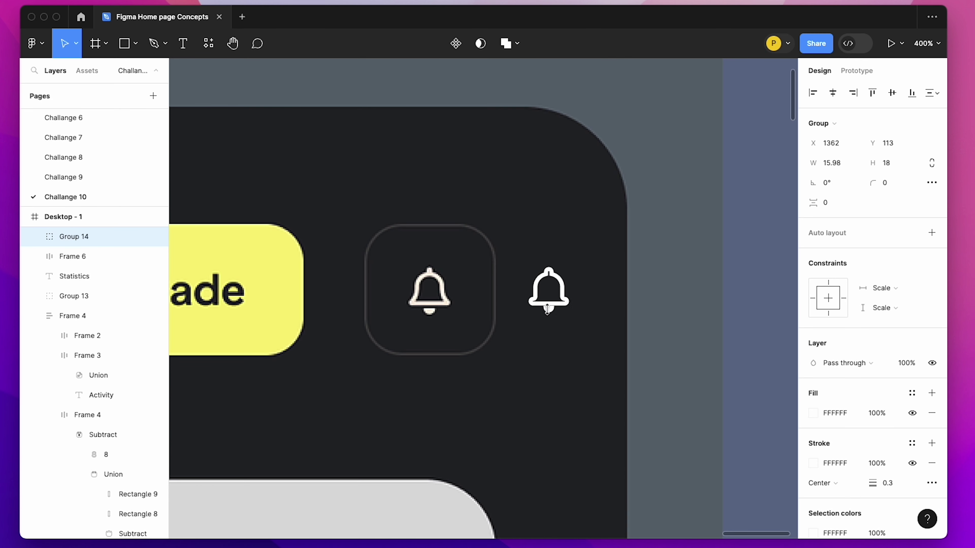
click(564, 301)
key(shift+a)
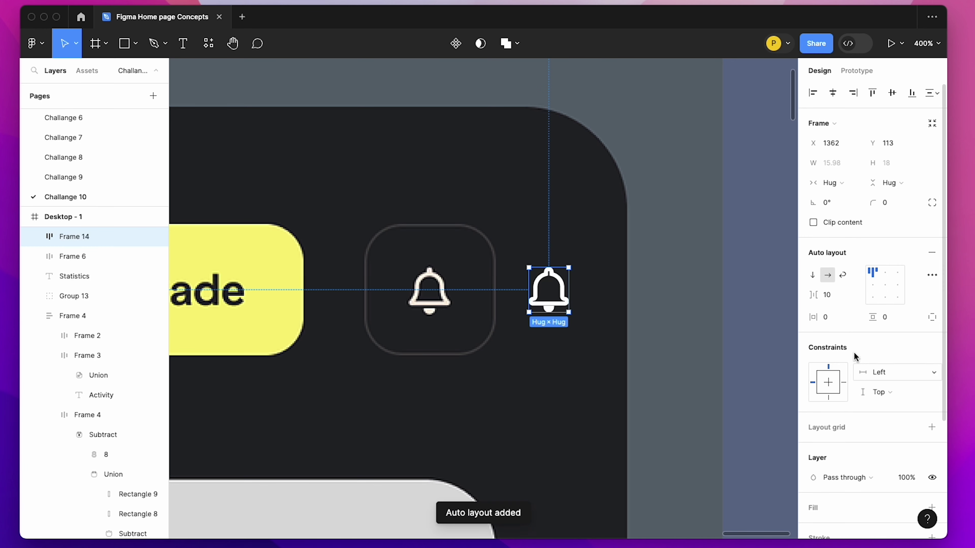
drag(813, 317, 883, 318)
scroll(847, 423, down, 2)
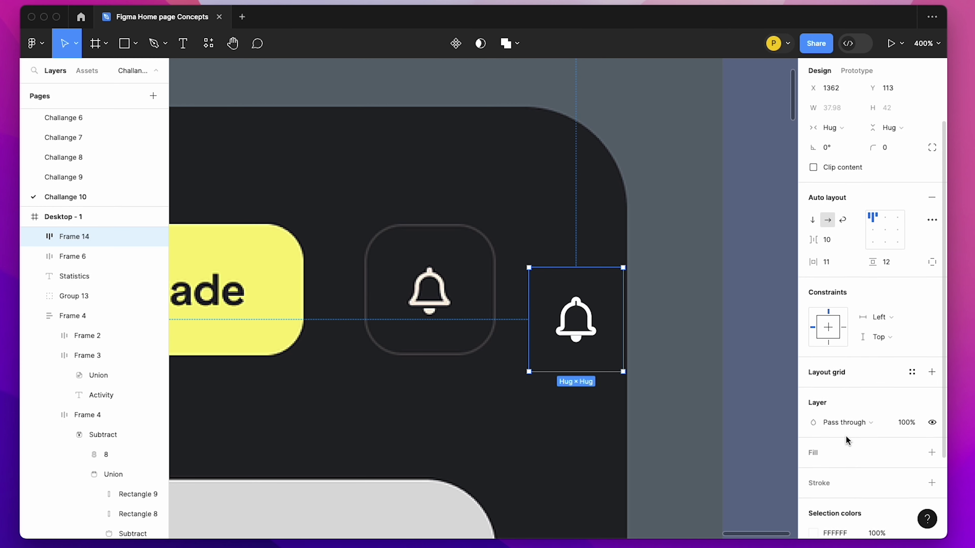
scroll(847, 441, down, 1)
Give the bell frame a 434042 border and 13 px corner radius.
click(829, 467)
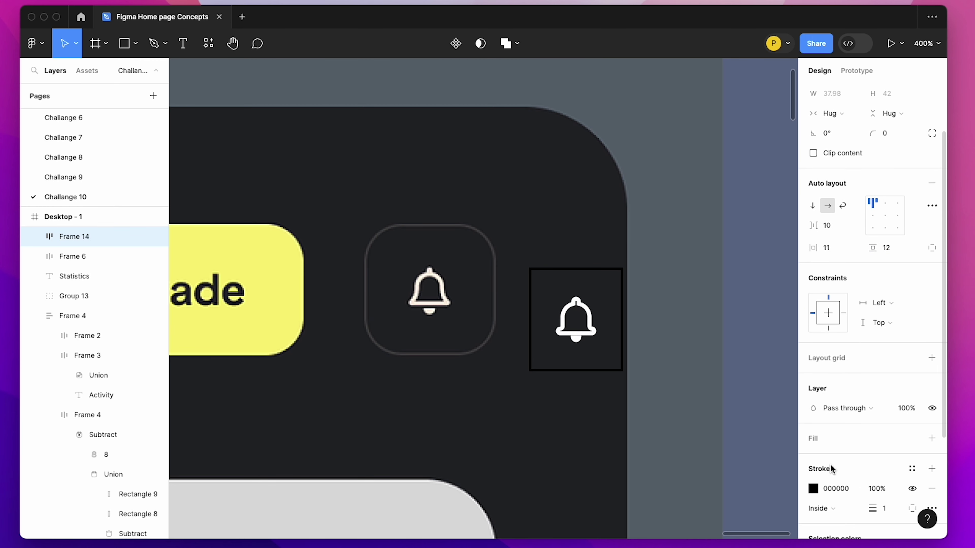
drag(875, 134, 933, 134)
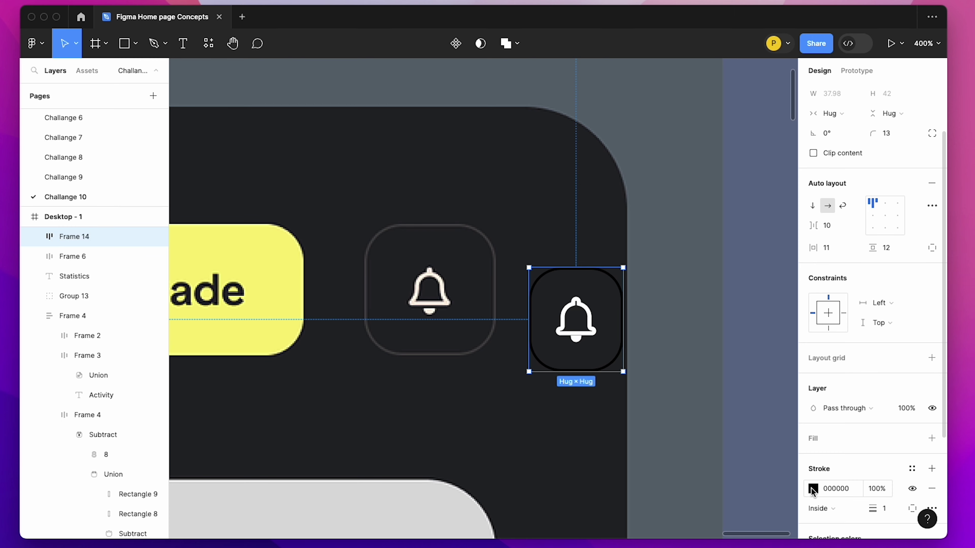
key(i)
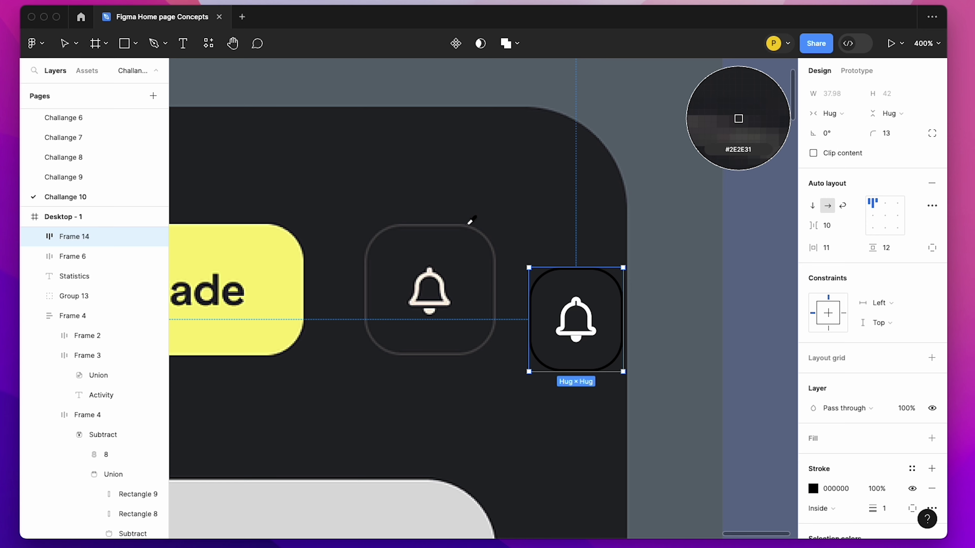
click(469, 226)
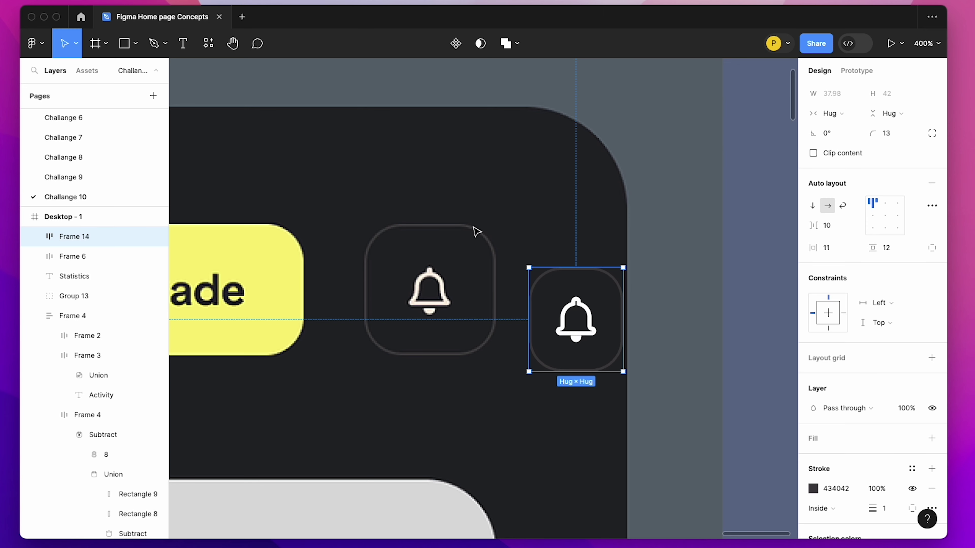
Fit the bell button 52×52 over the reference bell button.
click(728, 358)
drag(572, 317, 421, 290)
drag(477, 243, 495, 226)
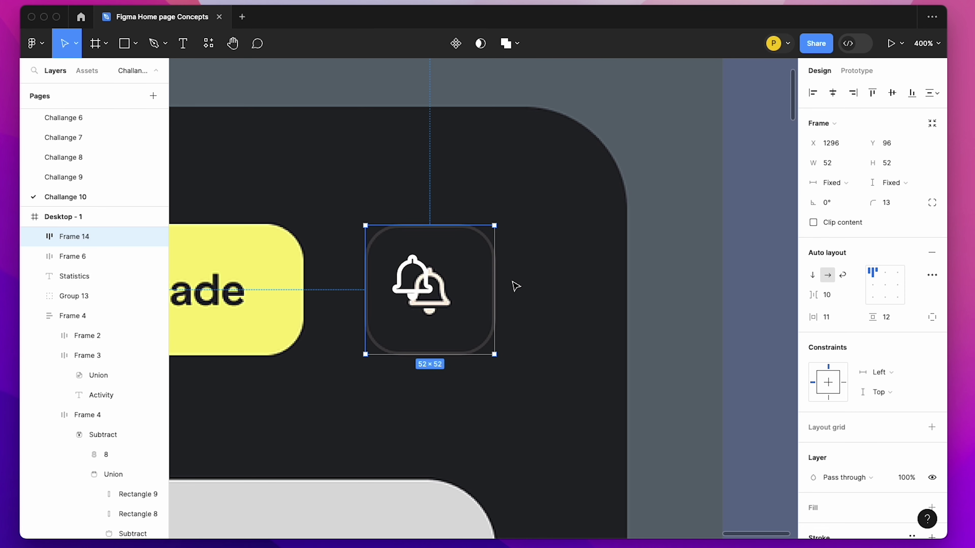
Centre the bell icon within its auto-layout button.
click(880, 284)
key(Escape)
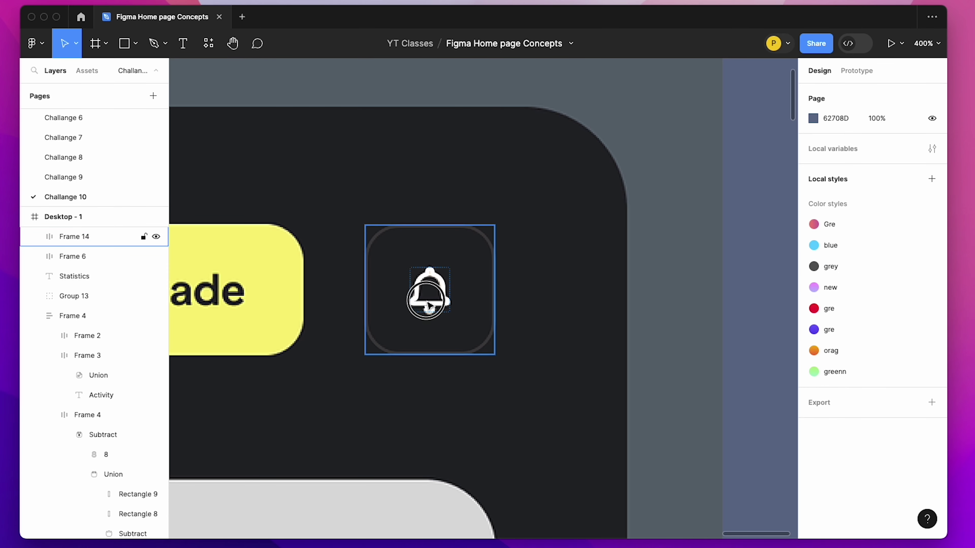
drag(459, 299, 517, 350)
key(Escape)
Duplicate the bell button and place the copy, Frame 15, left of Upgrade at X 1082.
scroll(355, 323, left, 5)
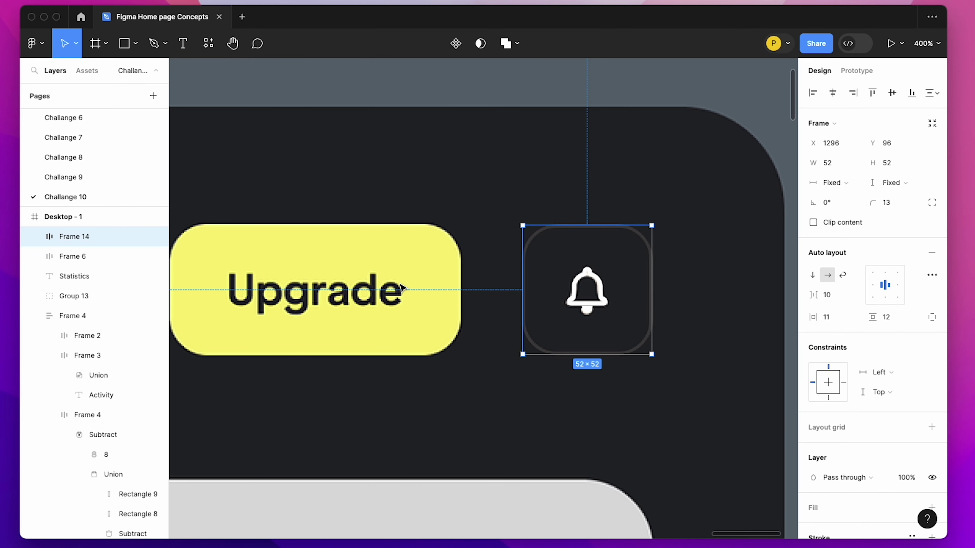
drag(587, 309, 450, 308)
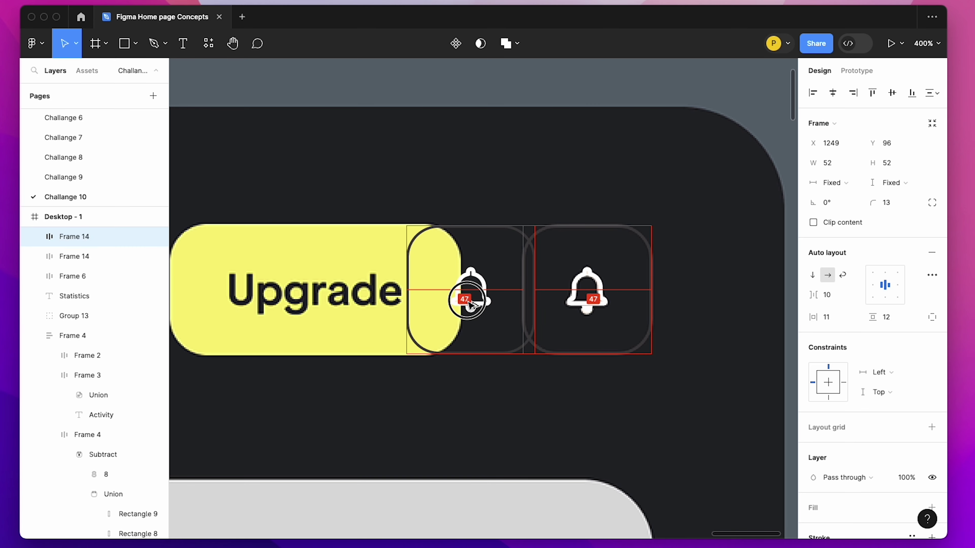
scroll(448, 293, left, 2)
scroll(445, 288, left, 1)
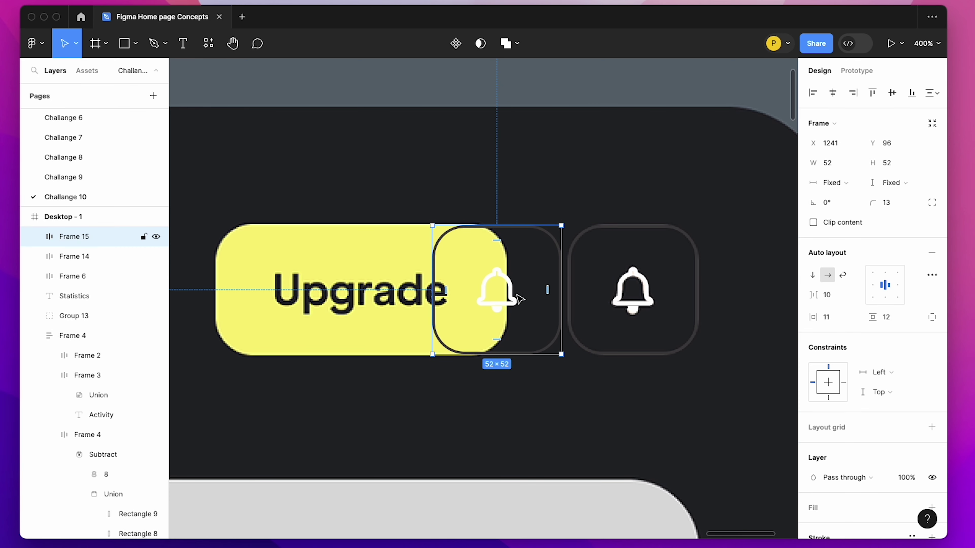
key(shift+0)
click(502, 169)
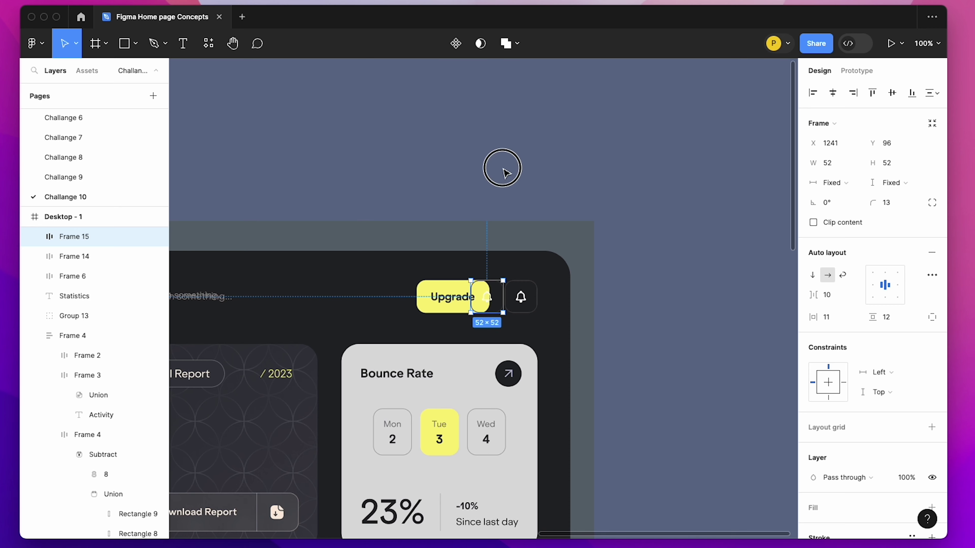
click(491, 302)
drag(495, 306, 395, 303)
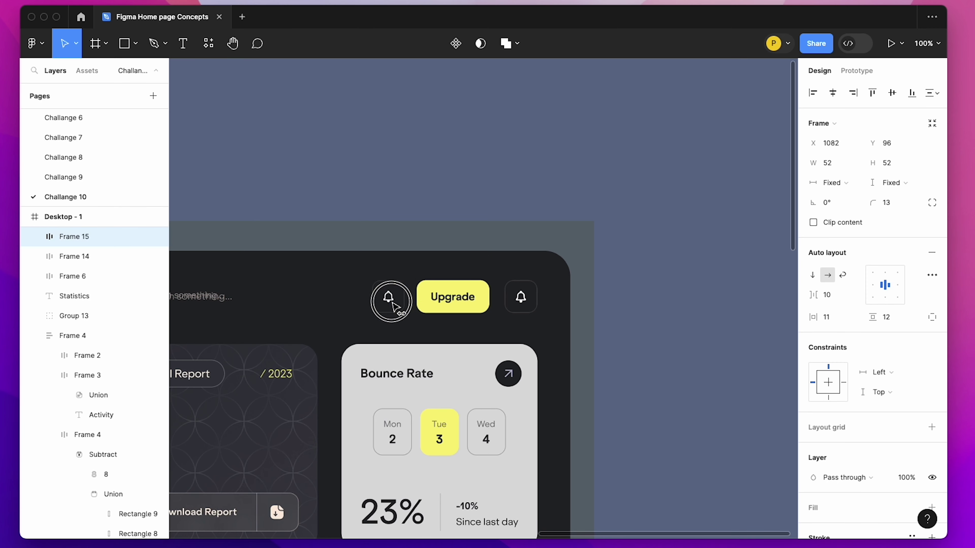
scroll(402, 297, left, 1)
Paste the Search something... placeholder text into the copied bell button, Frame 15.
click(239, 295)
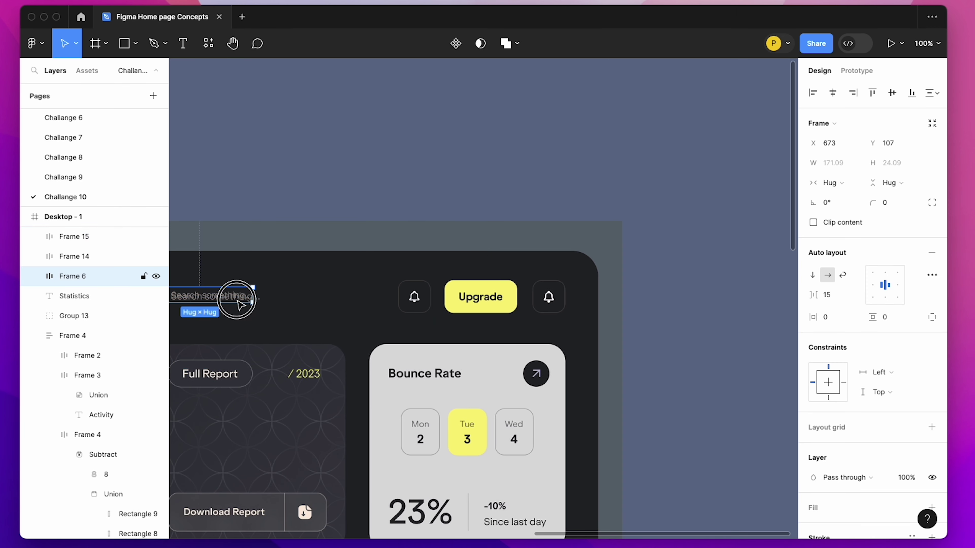
click(356, 192)
drag(353, 214, 555, 382)
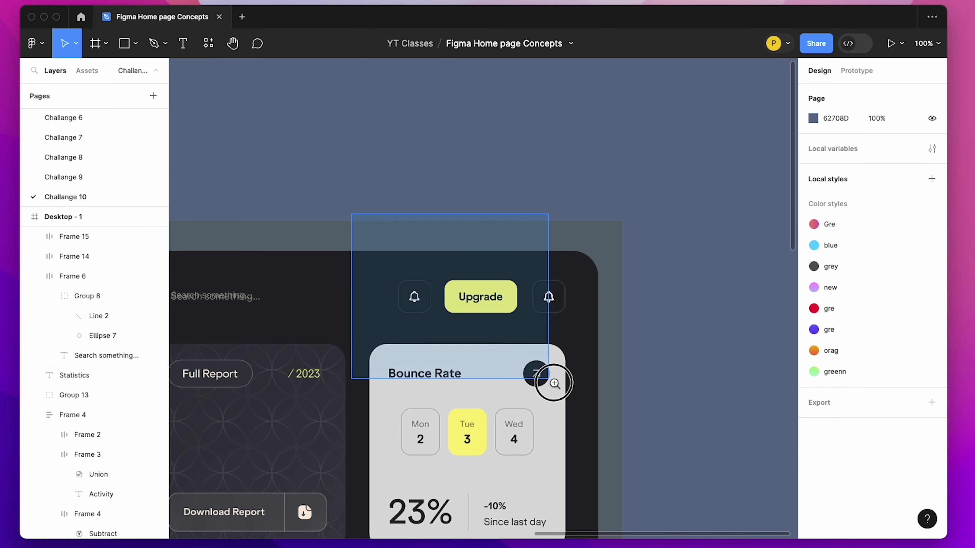
click(381, 266)
key(ctrl+v)
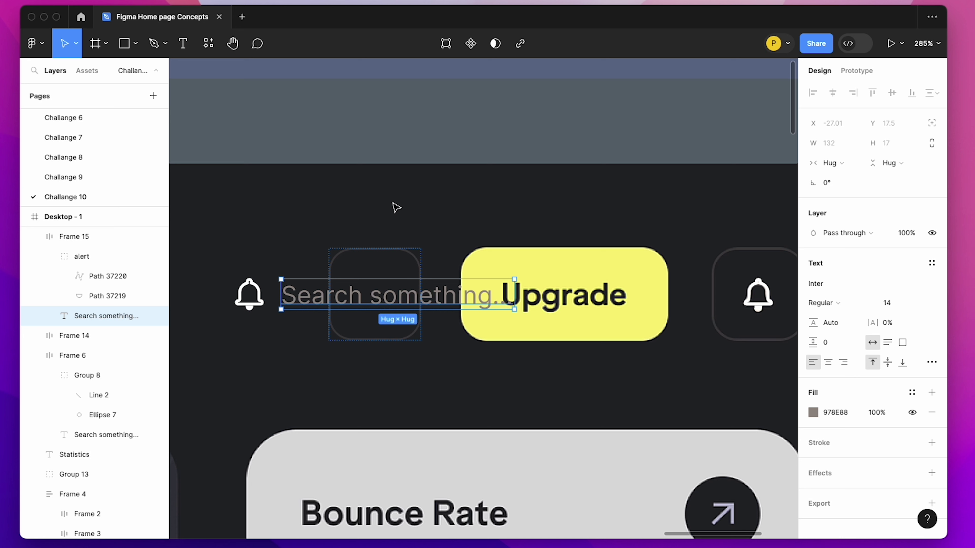
Set Frame 15 to hug its contents, about 180 wide, and move it left to X 1006.
click(835, 164)
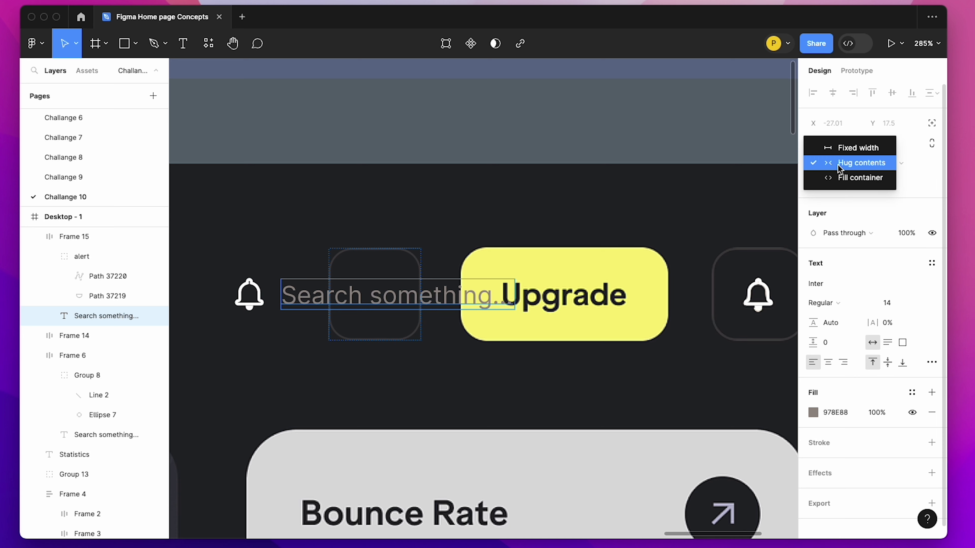
click(837, 178)
key(super+z)
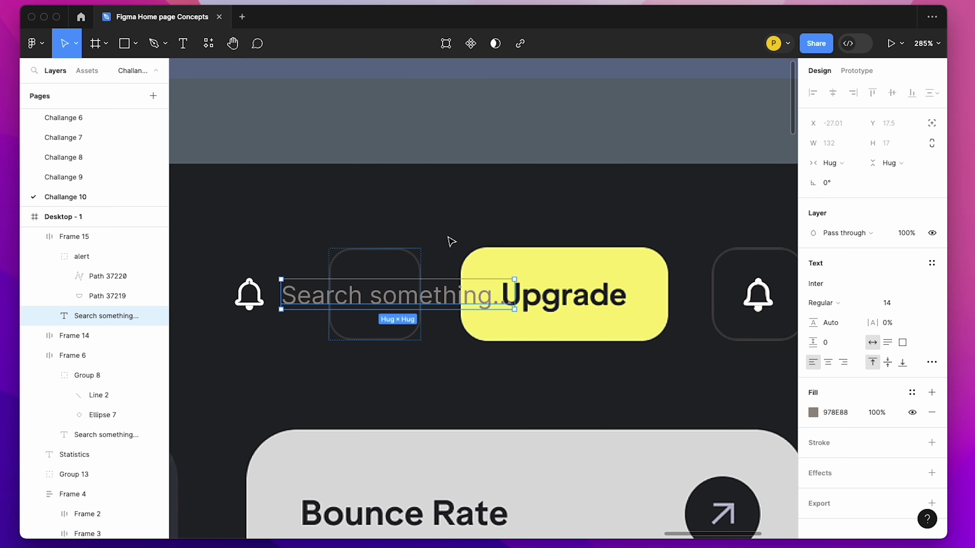
click(379, 256)
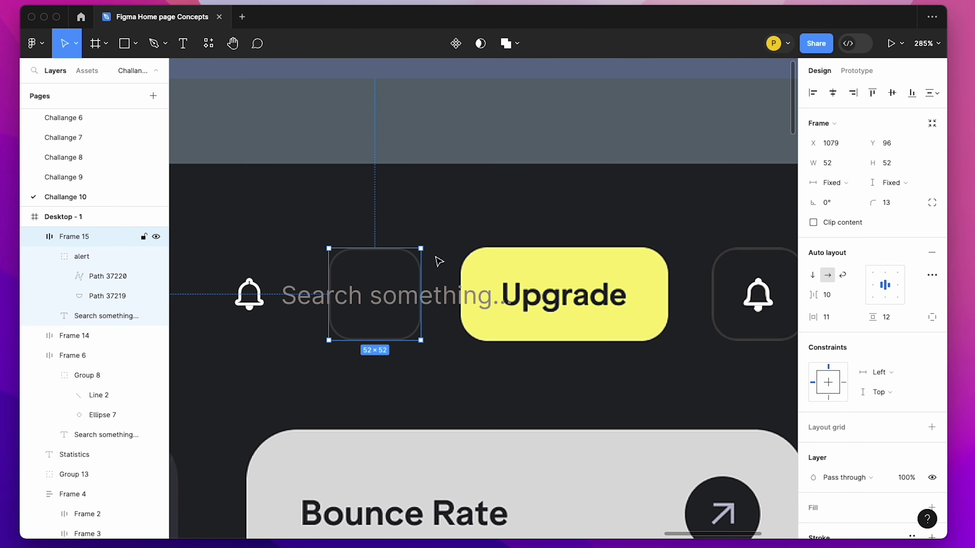
click(823, 183)
click(825, 197)
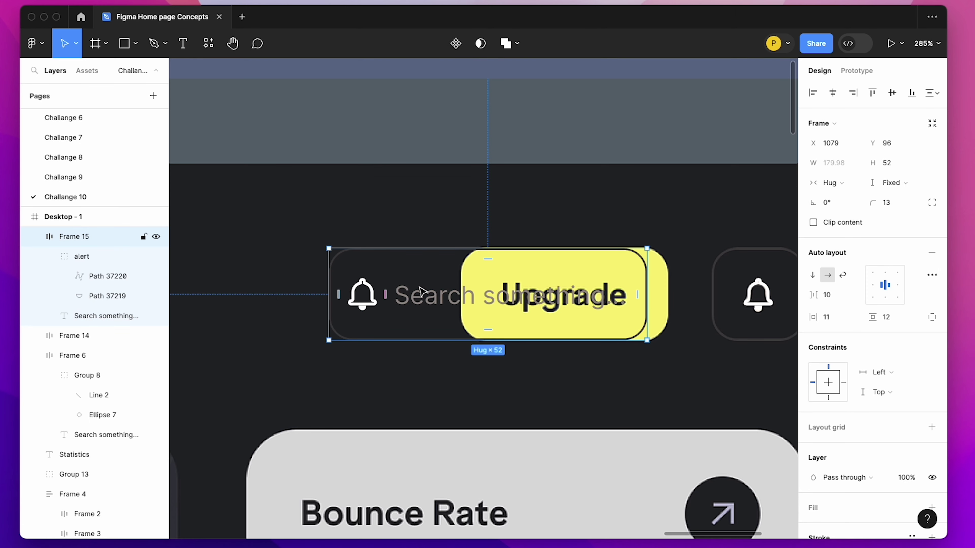
click(418, 244)
drag(423, 292, 305, 296)
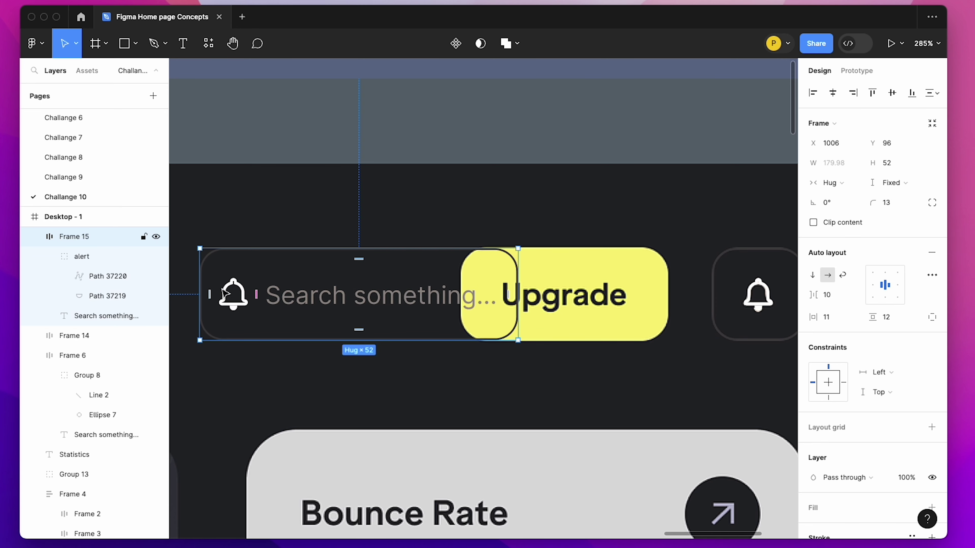
Delete the bell from Frame 15 and retype its text as 'Upgrade'.
double_click(235, 284)
key(Delete)
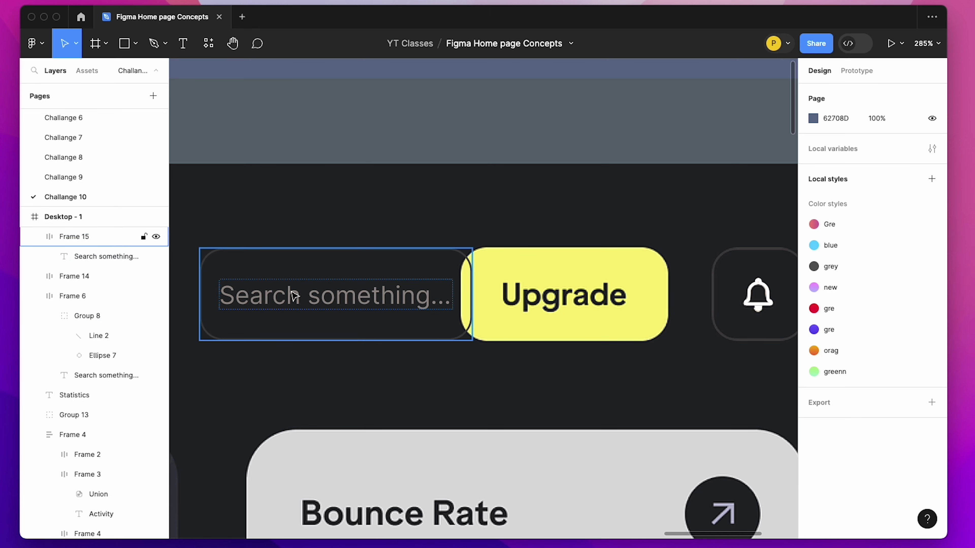
click(292, 292)
double_click(292, 294)
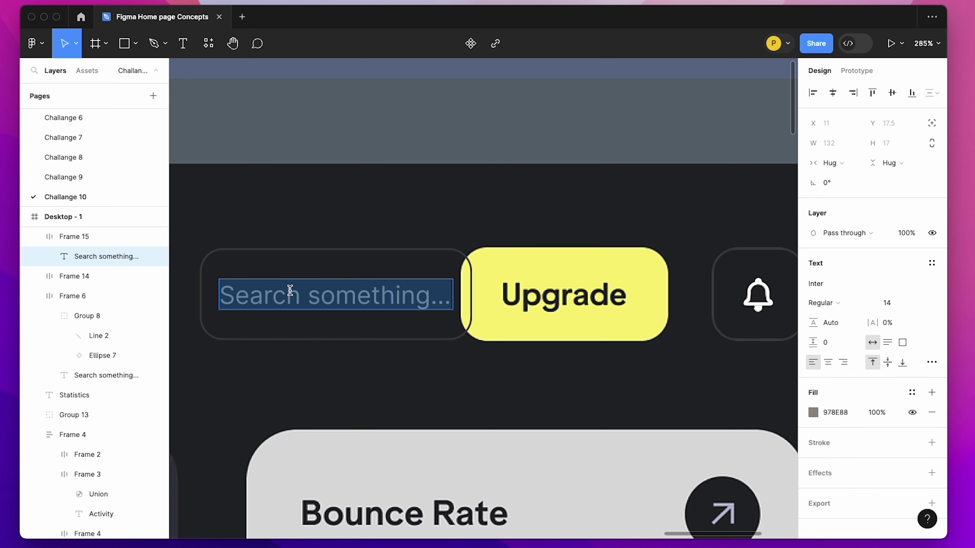
text(U)
text(pg)
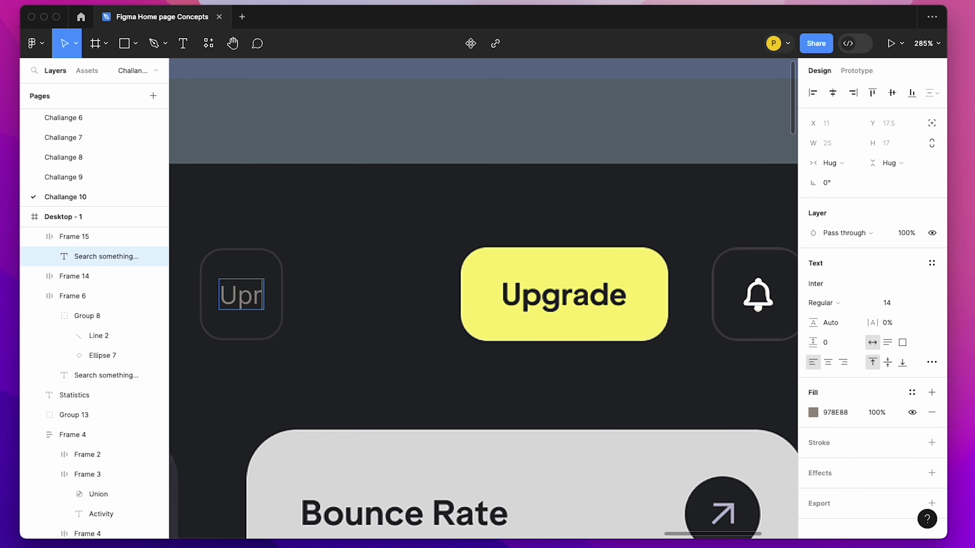
text(rame)
key(BackSpace)
key(BackSpace)
text(dw)
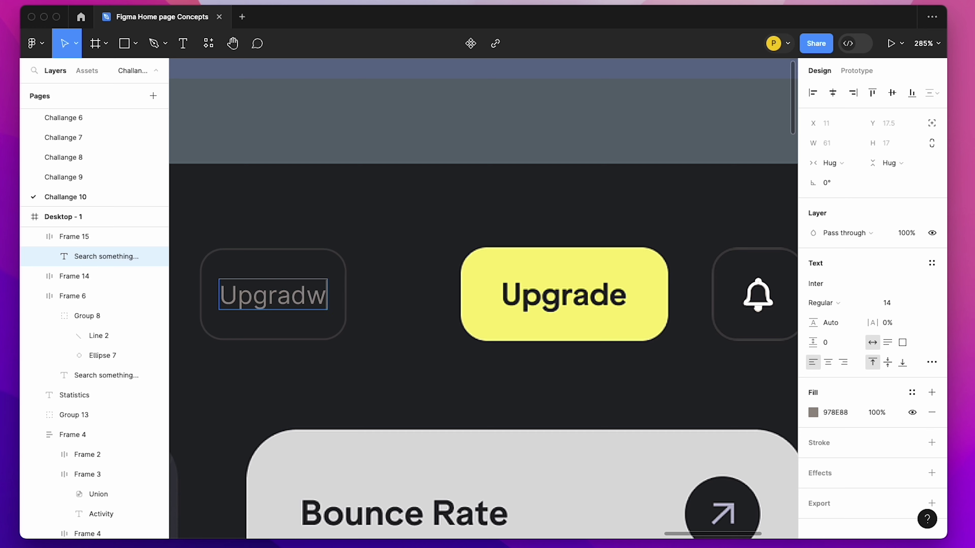
key(BackSpace)
text(e)
key(Escape)
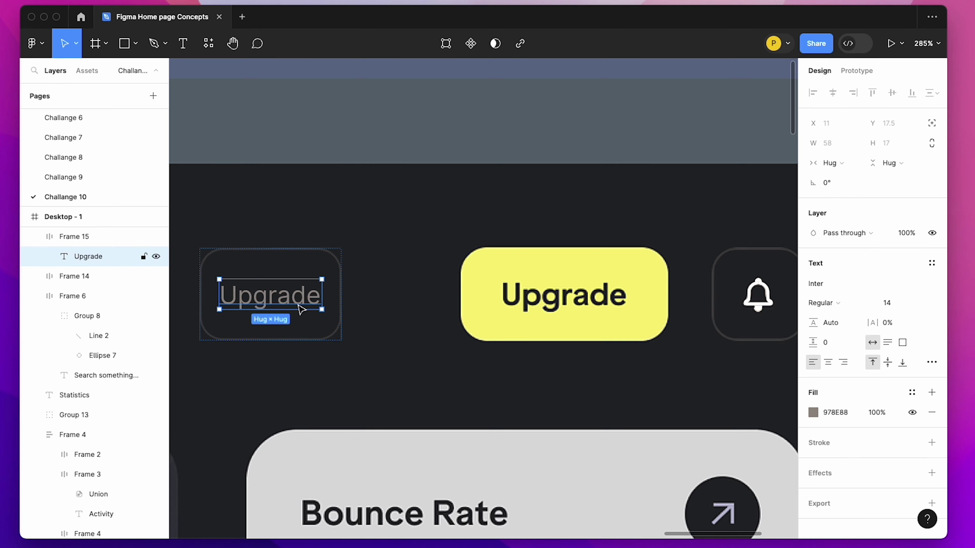
Widen the button and give it an FFF27A yellow fill with no outline.
click(294, 294)
drag(341, 294, 364, 294)
key(i)
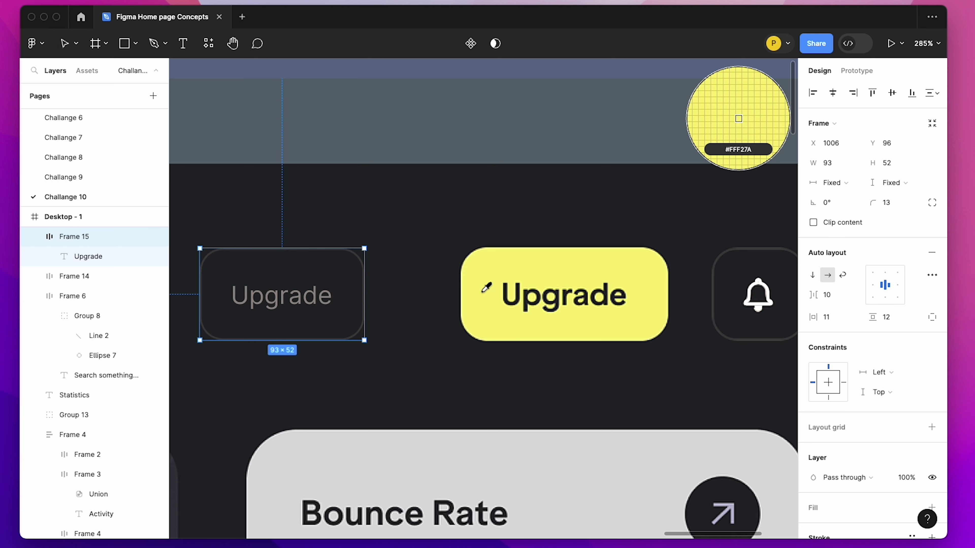
click(496, 281)
scroll(879, 449, down, 3)
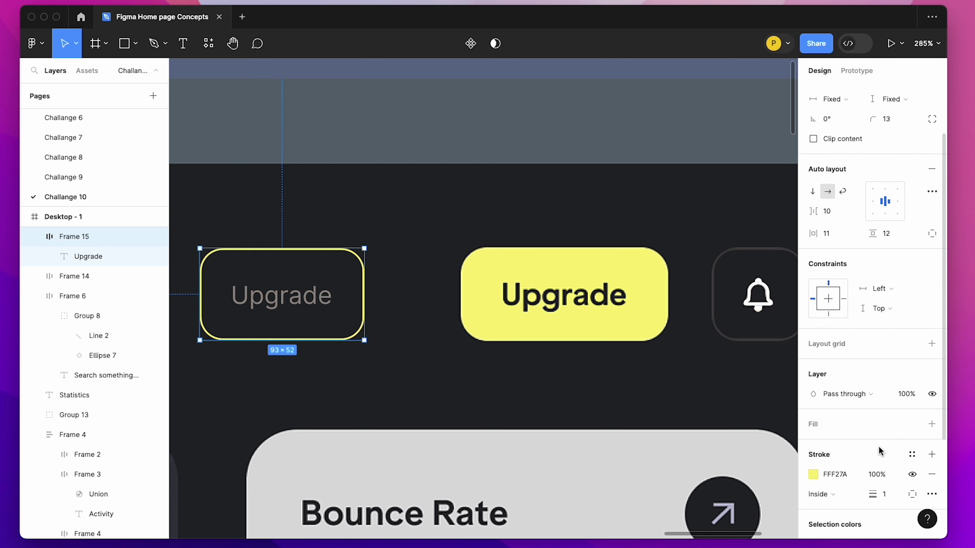
scroll(879, 450, down, 1)
click(932, 446)
click(838, 391)
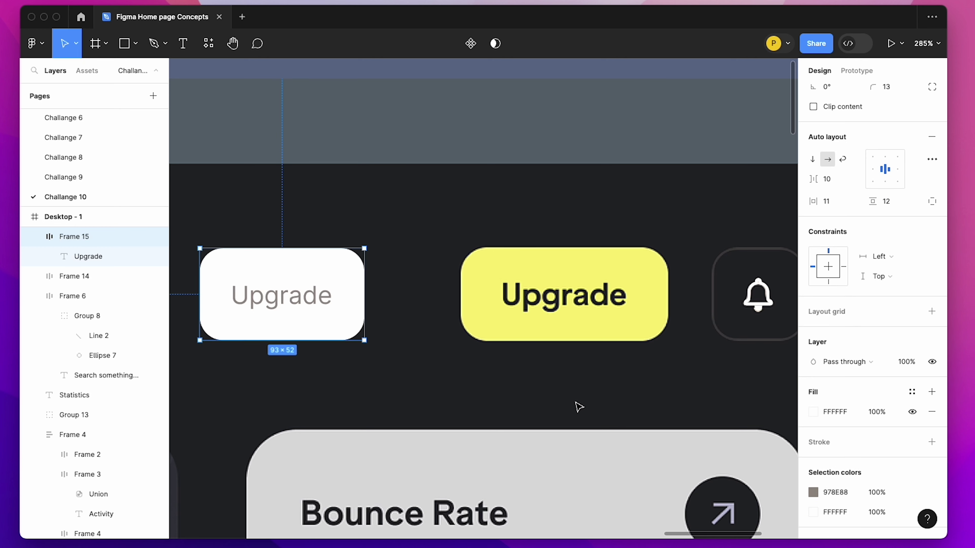
key(i)
click(496, 280)
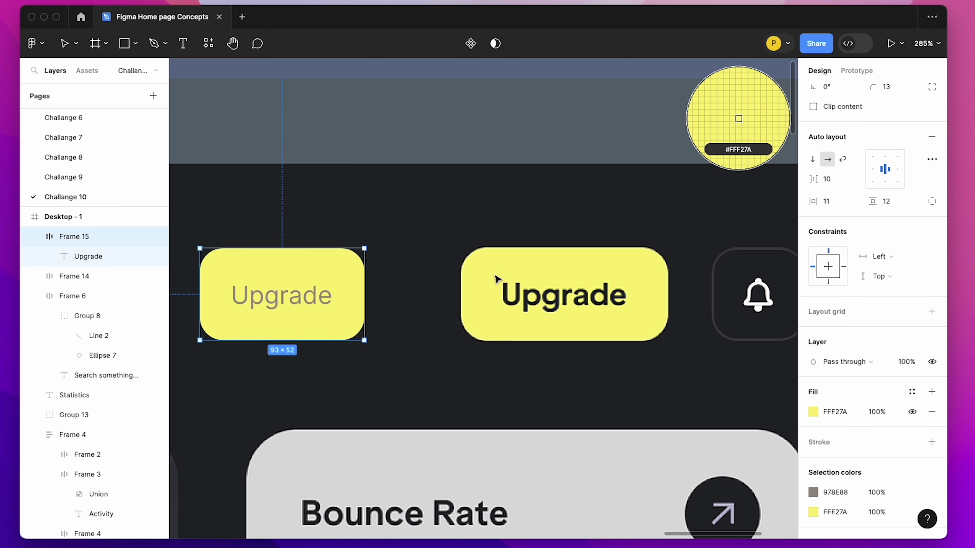
Make the Upgrade label black Inter Semi Bold.
double_click(295, 306)
click(813, 400)
drag(742, 338, 537, 379)
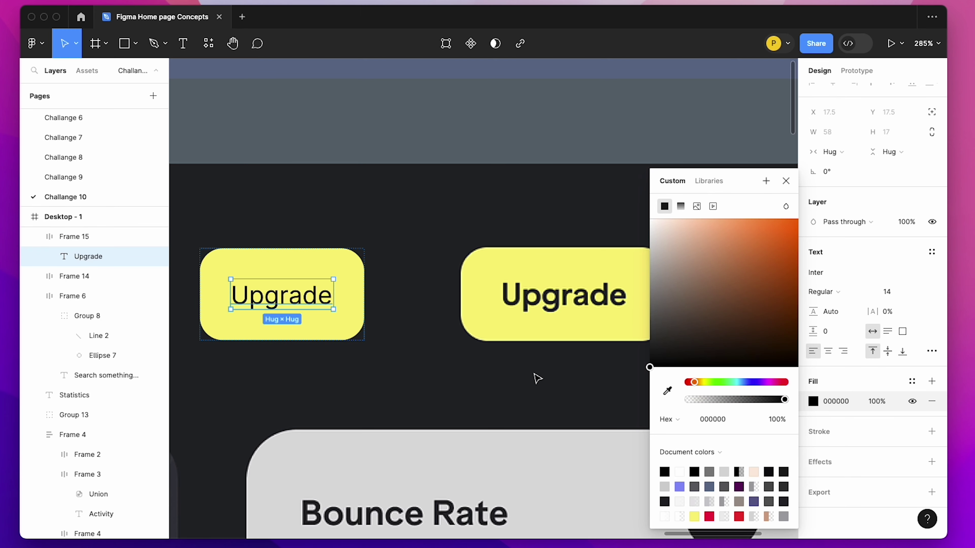
click(829, 294)
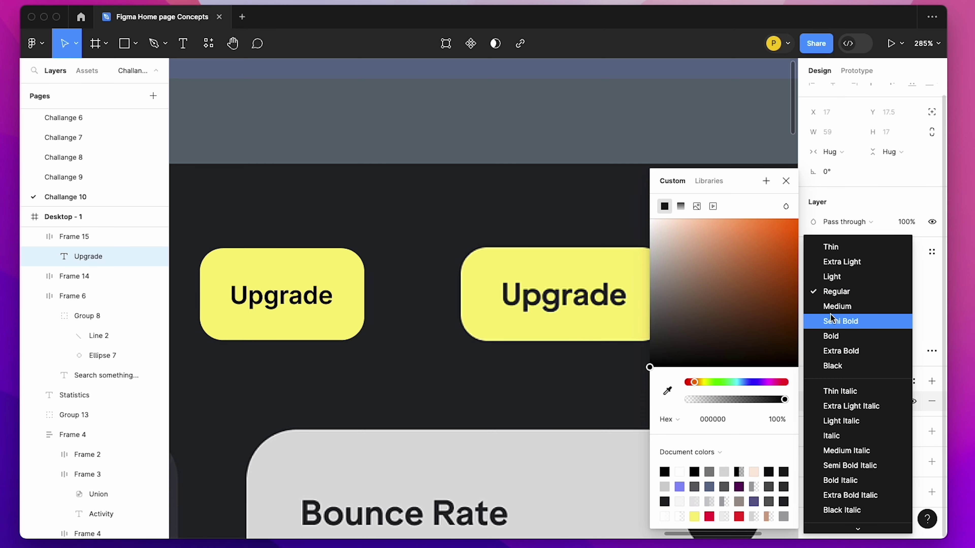
click(840, 321)
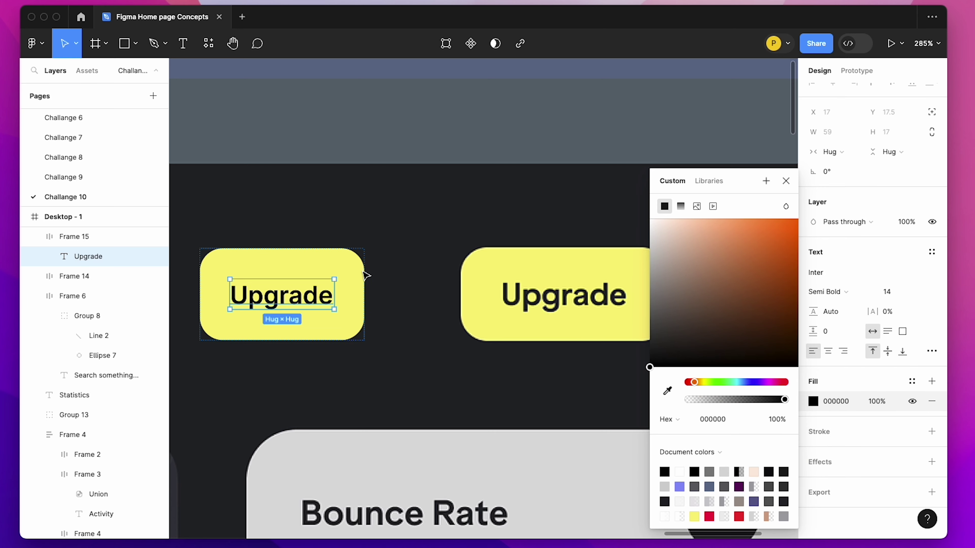
Place the 114×52 button over the original Upgrade button and zoom out to the whole dashboard.
drag(374, 309, 564, 309)
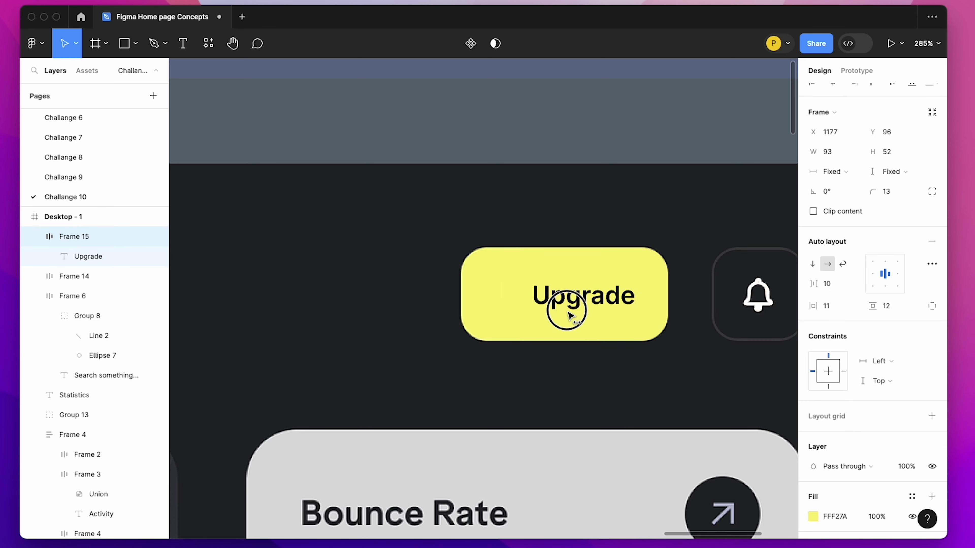
drag(506, 293, 463, 293)
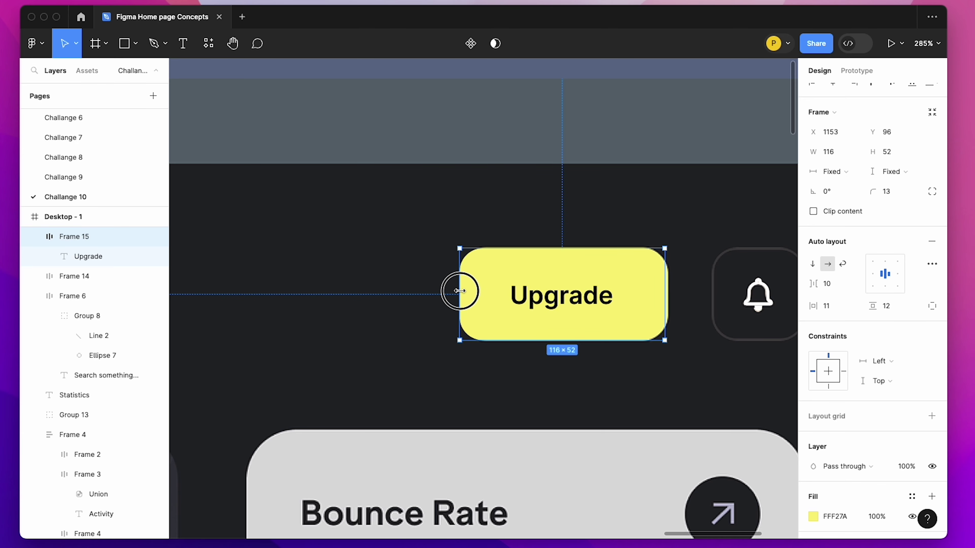
key(minus)
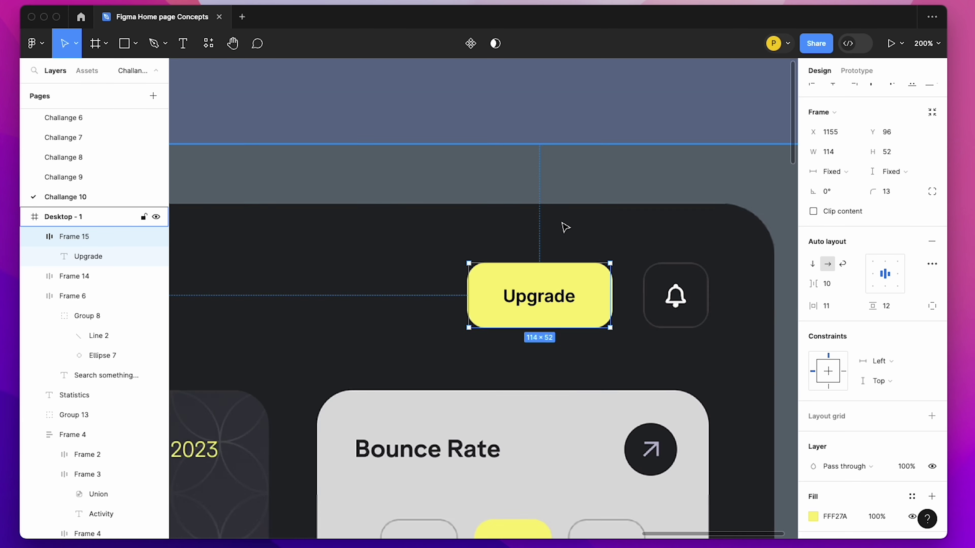
key(minus)
key(minus)
click(564, 224)
scroll(512, 283, left, 5)
scroll(512, 282, down, 2)
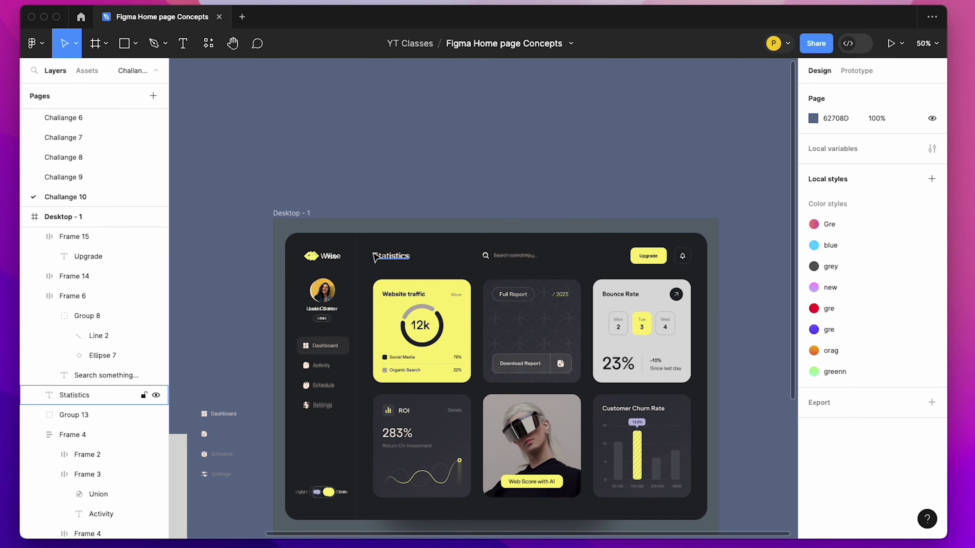
Copy the Statistics heading down onto the card and colour it black.
mouse_move(318, 222)
mouse_down()
mouse_move(648, 479)
mouse_move(720, 504)
mouse_up()
scroll(274, 223, up, 5)
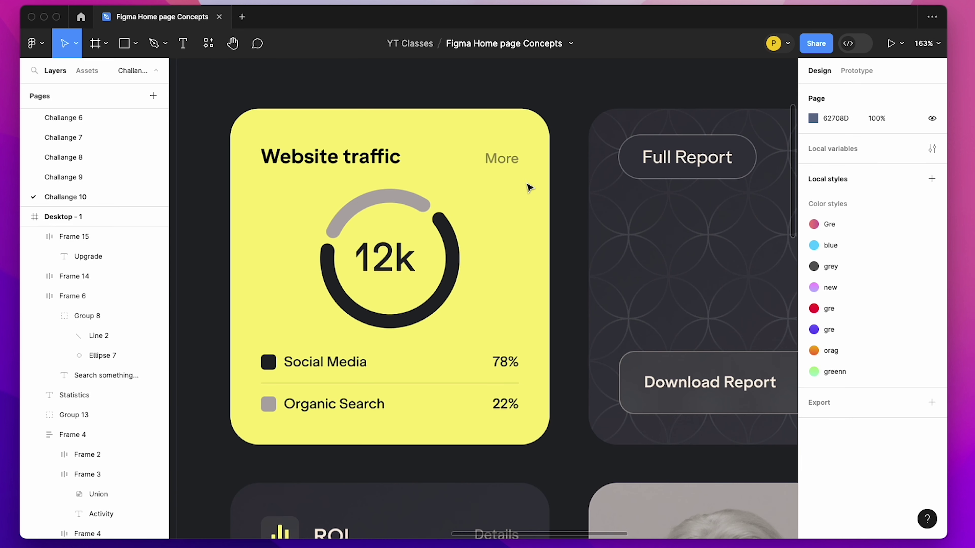
scroll(347, 164, up, 3)
scroll(359, 202, up, 2)
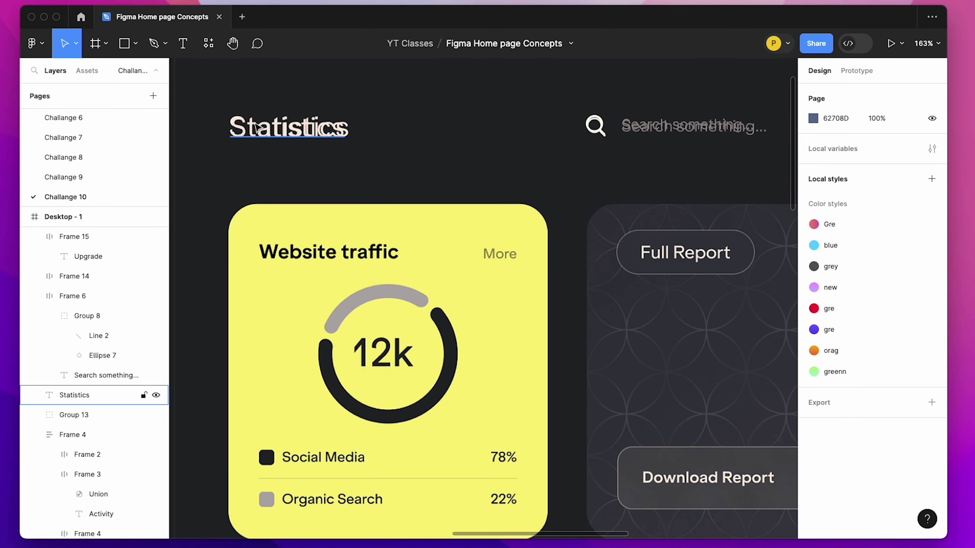
drag(256, 128, 318, 236)
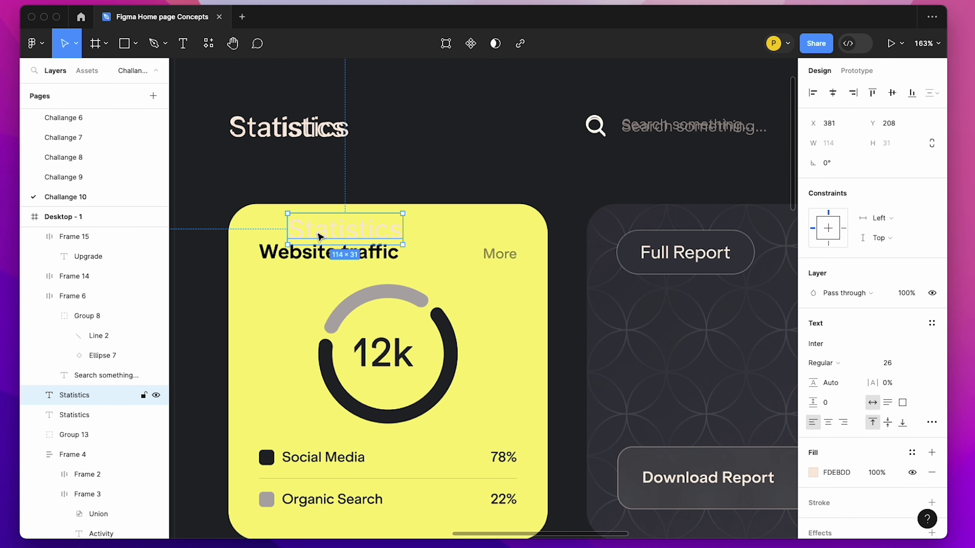
key(i)
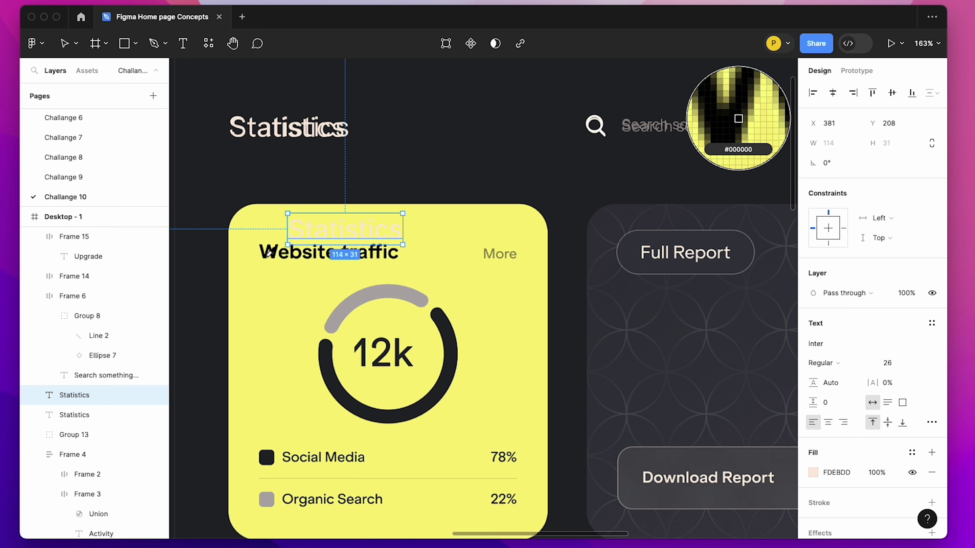
click(263, 256)
Retype the copy as 'Website traffic', make it Bold, and scale it to 140×23.
double_click(365, 235)
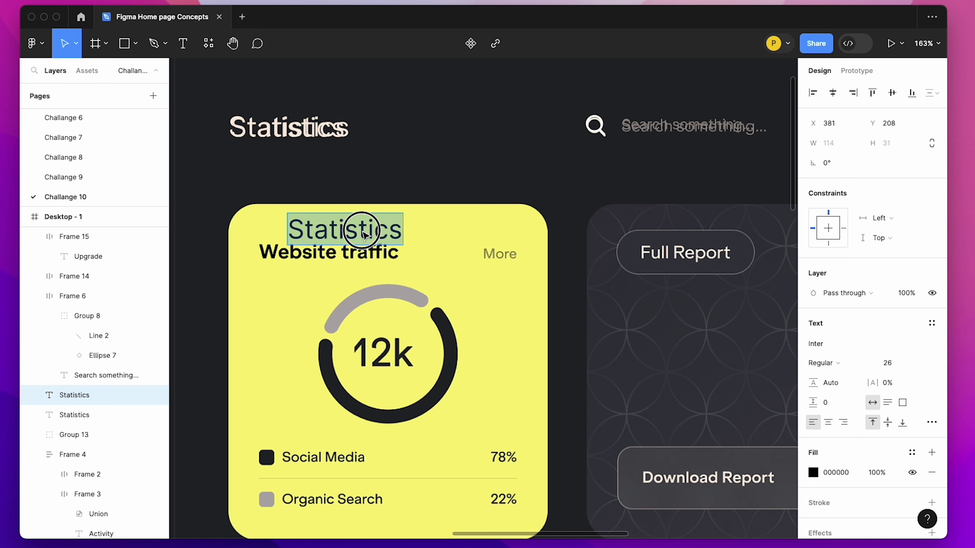
text(We)
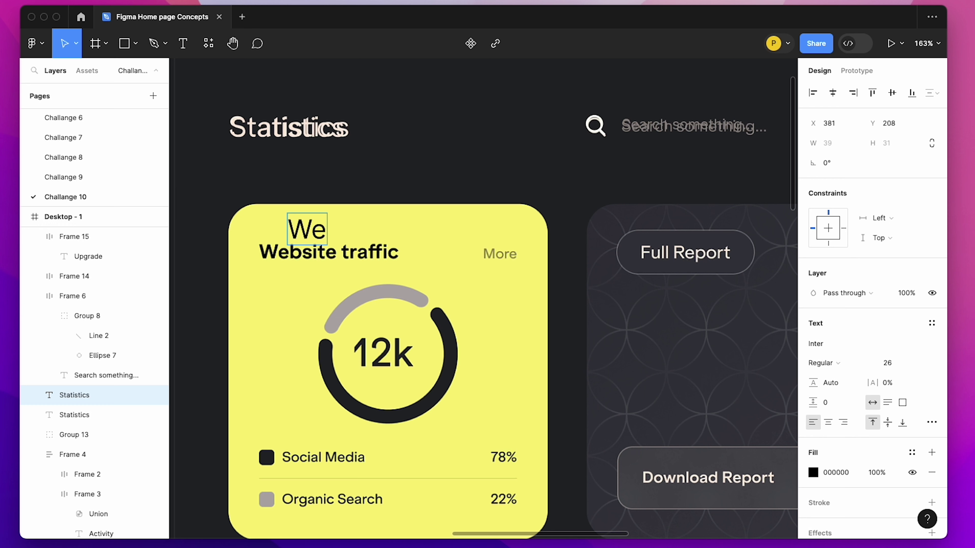
text(bsite Tra)
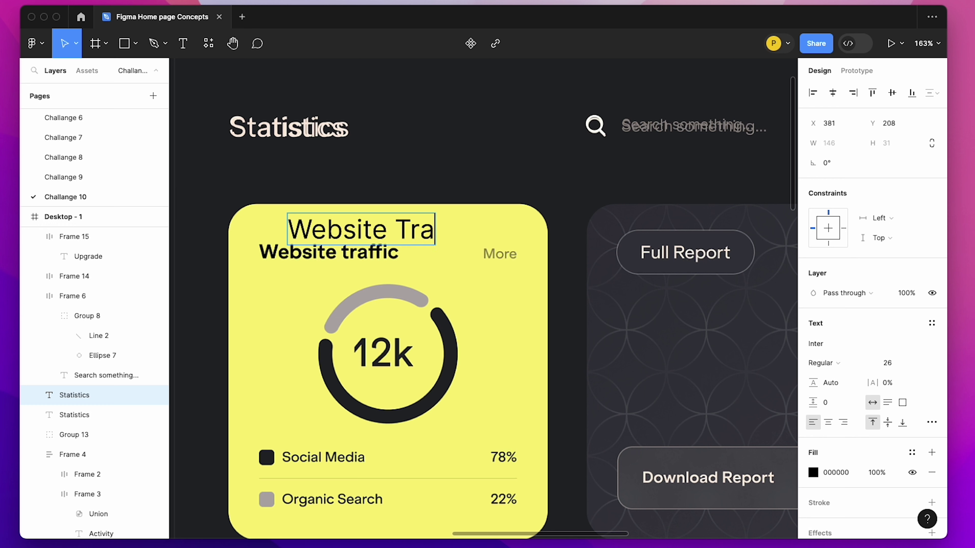
key(BackSpace)
key(BackSpace)
key(BackSpace)
text(tra)
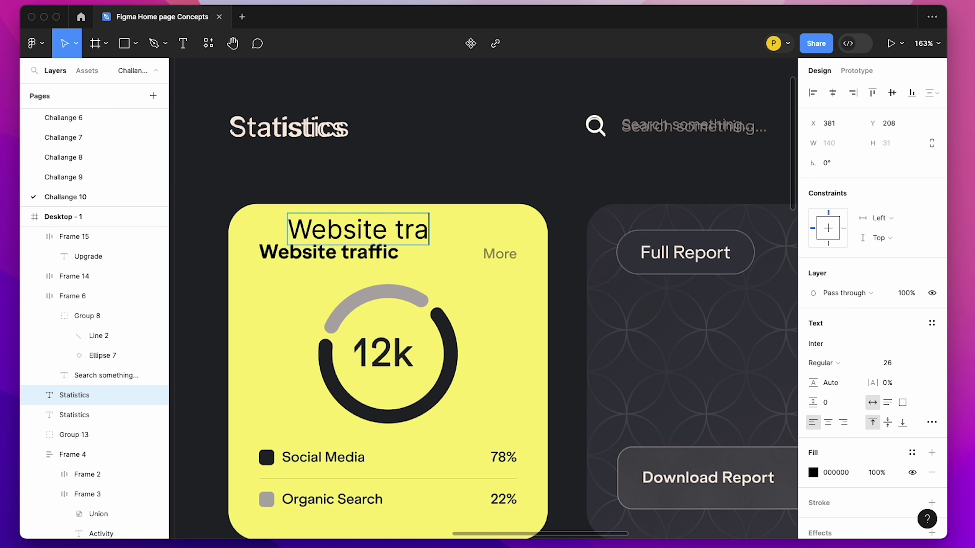
text(ffic)
key(Escape)
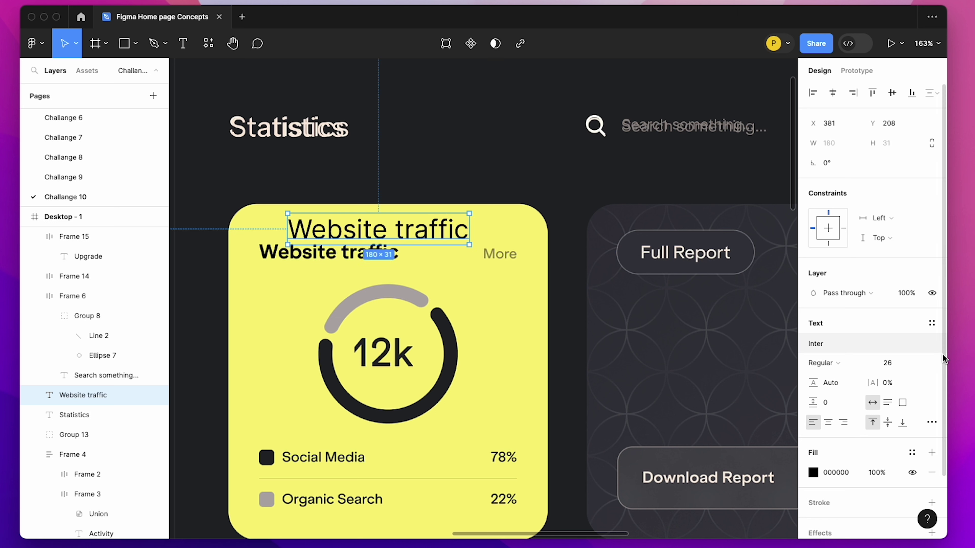
click(822, 363)
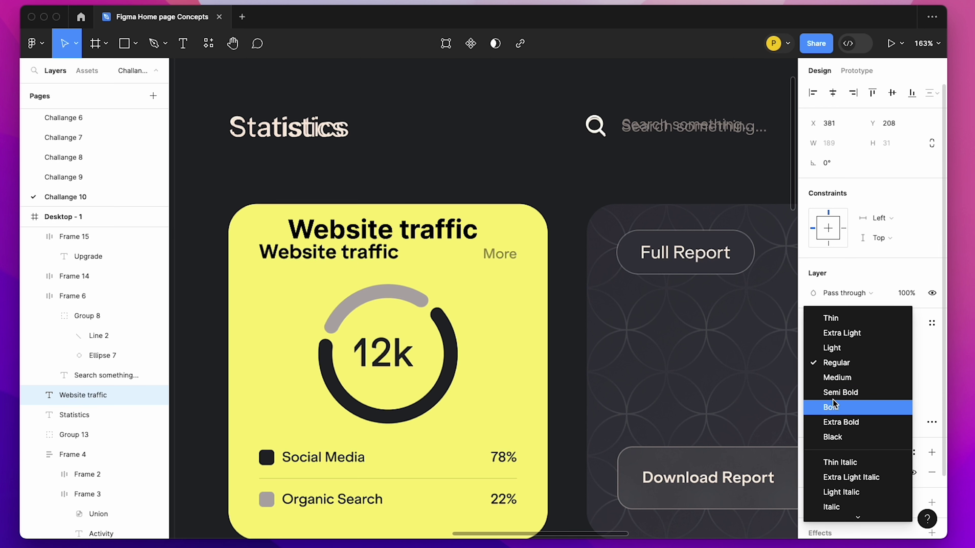
click(833, 407)
key(k)
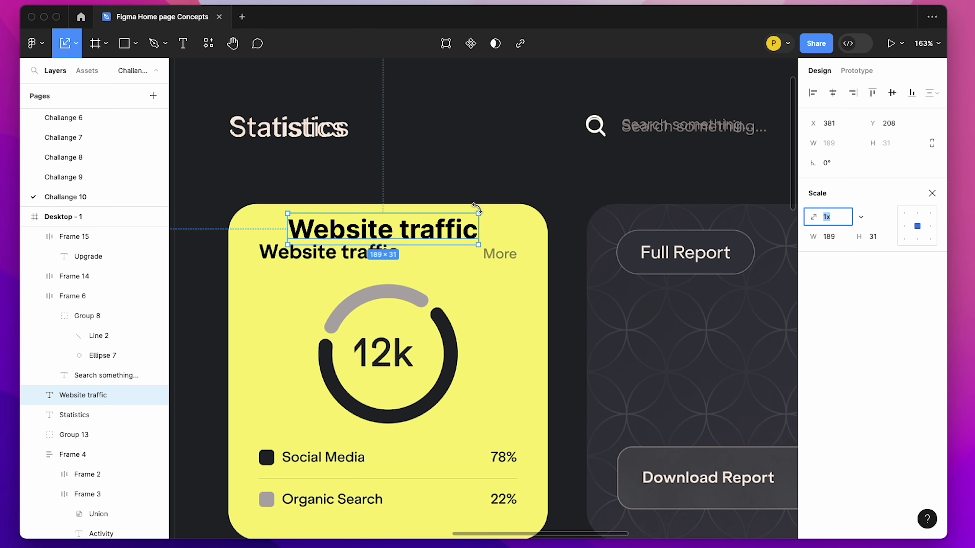
mouse_move(477, 211)
mouse_down()
mouse_move(389, 241)
mouse_move(390, 265)
mouse_move(538, 311)
mouse_up()
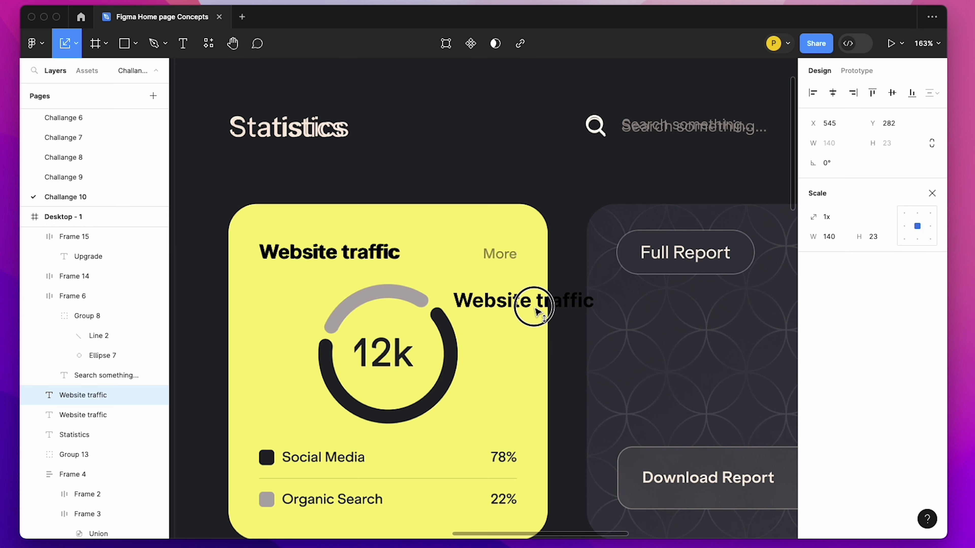
Retype the heading copy as 'More' and scale it over the card's More label.
key(v)
double_click(534, 306)
text(Mor)
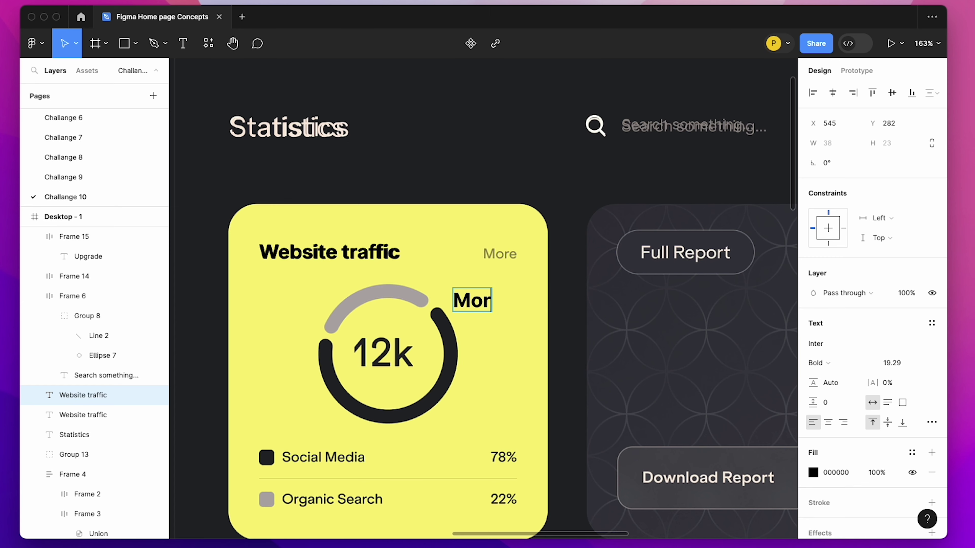
text(e)
key(Escape)
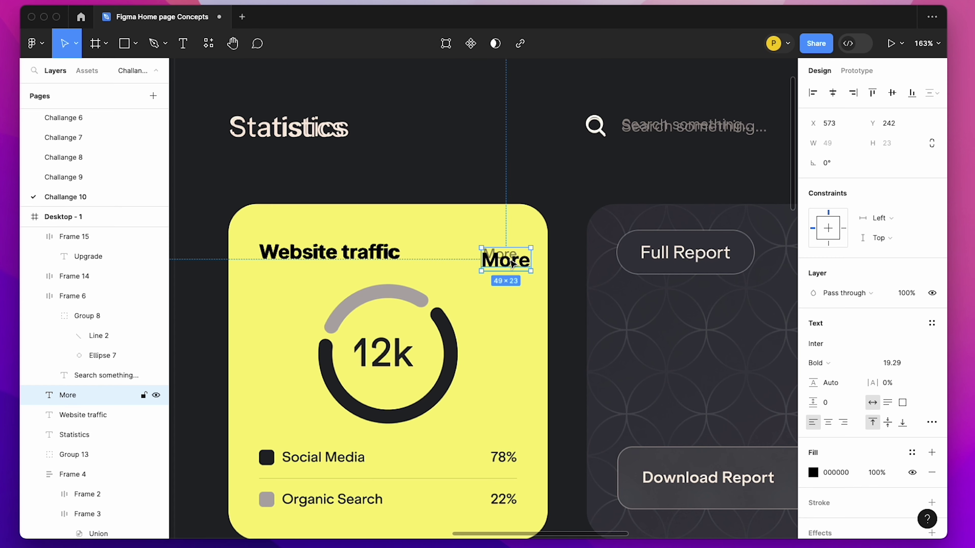
drag(496, 299, 523, 257)
scroll(524, 255, up, 10)
key(k)
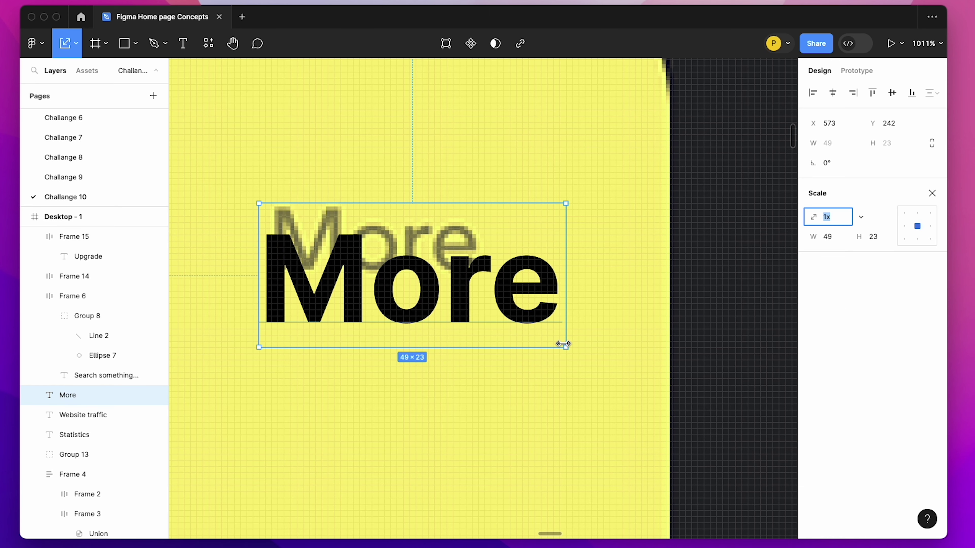
drag(563, 343, 488, 309)
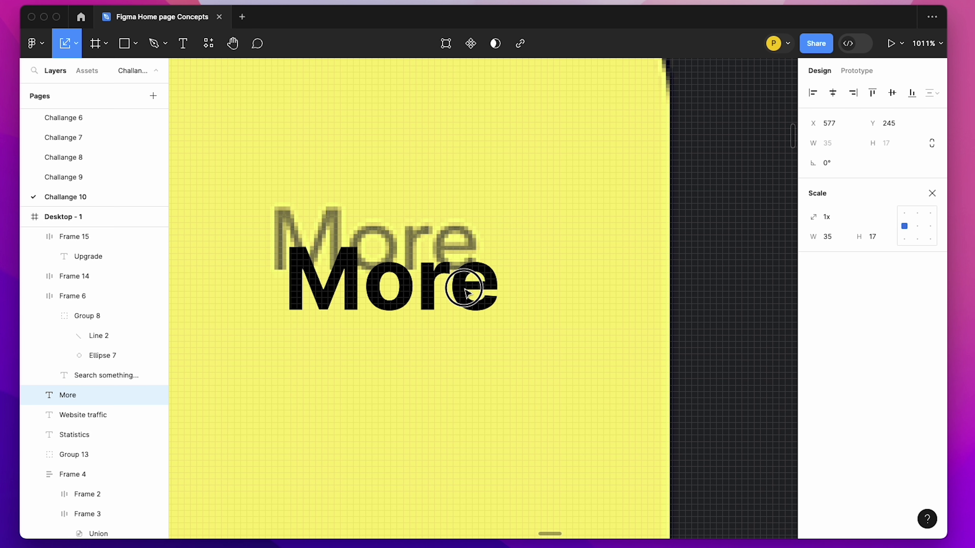
click(932, 194)
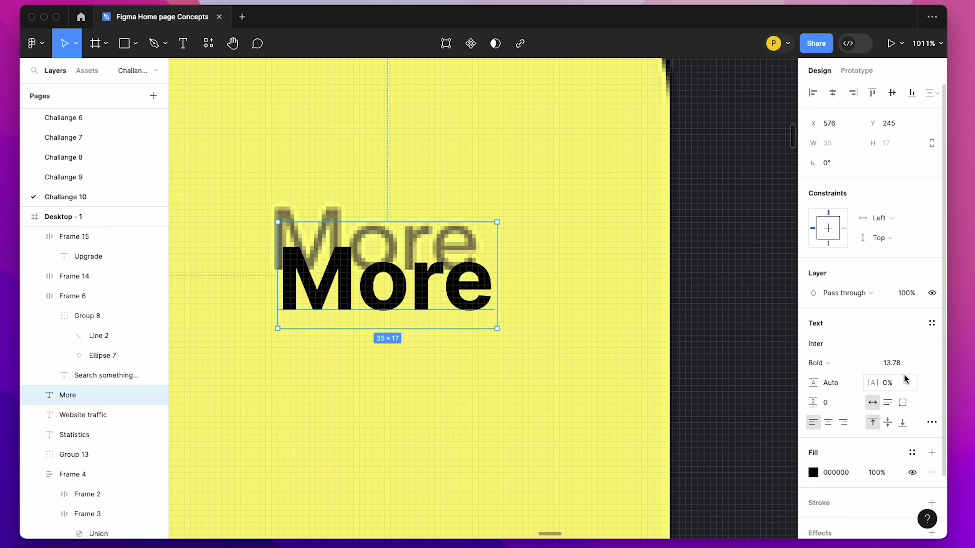
Set More to Inter Regular 14 in 88824E and align it at X 574, Y 239.
click(903, 365)
text(14)
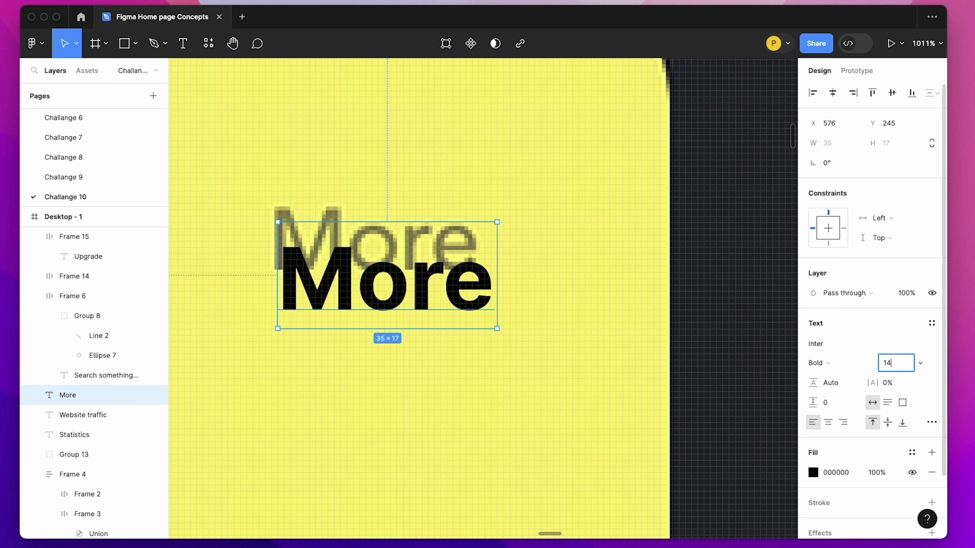
key(Return)
click(828, 363)
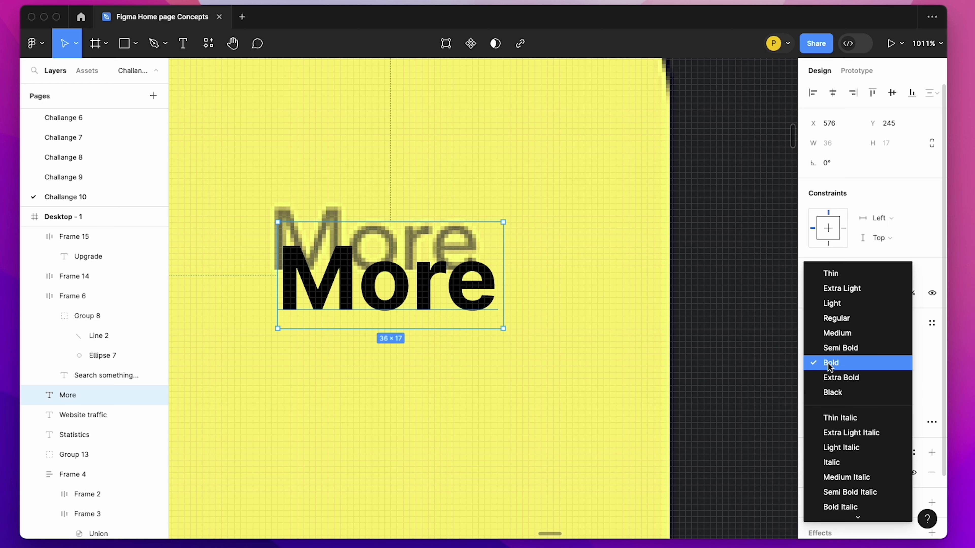
click(835, 321)
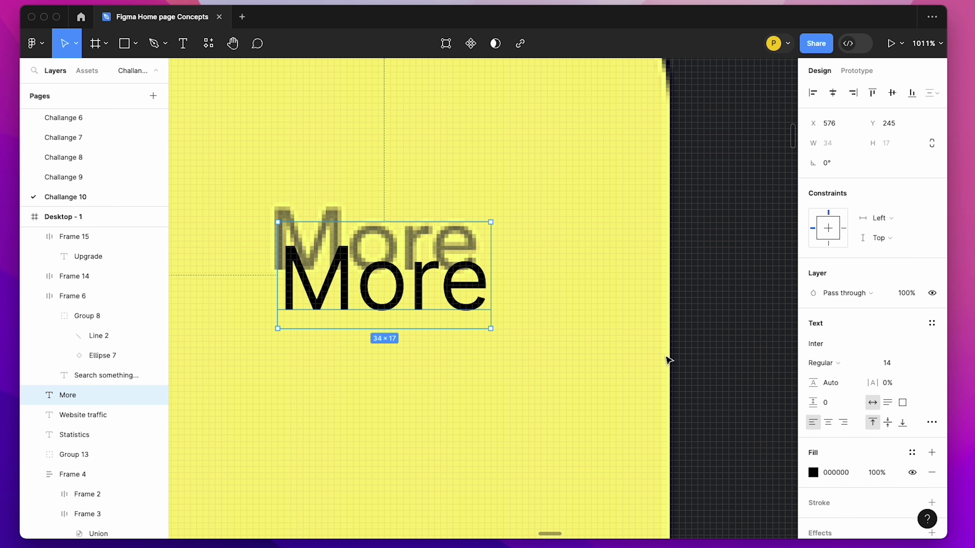
key(i)
click(335, 217)
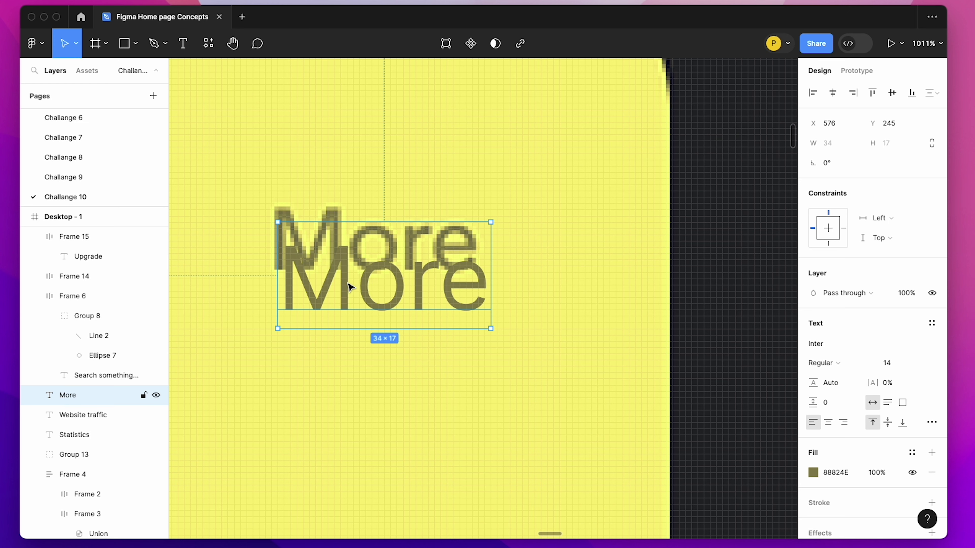
drag(349, 286, 333, 240)
key(minus)
key(minus)
key(minus)
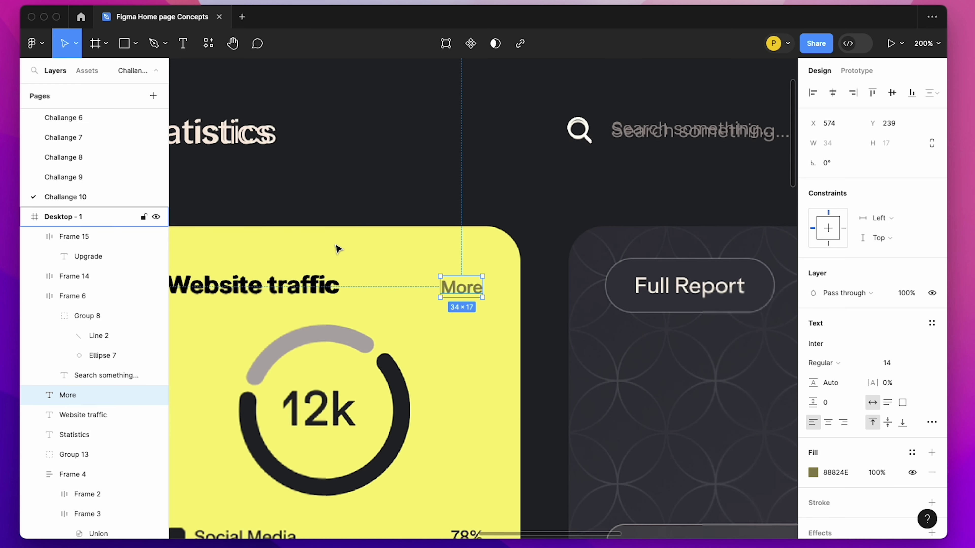
Wrap Website traffic and More into Frame 16, a horizontal auto layout with 81 spacing.
shift+click(294, 285)
scroll(319, 291, left, 3)
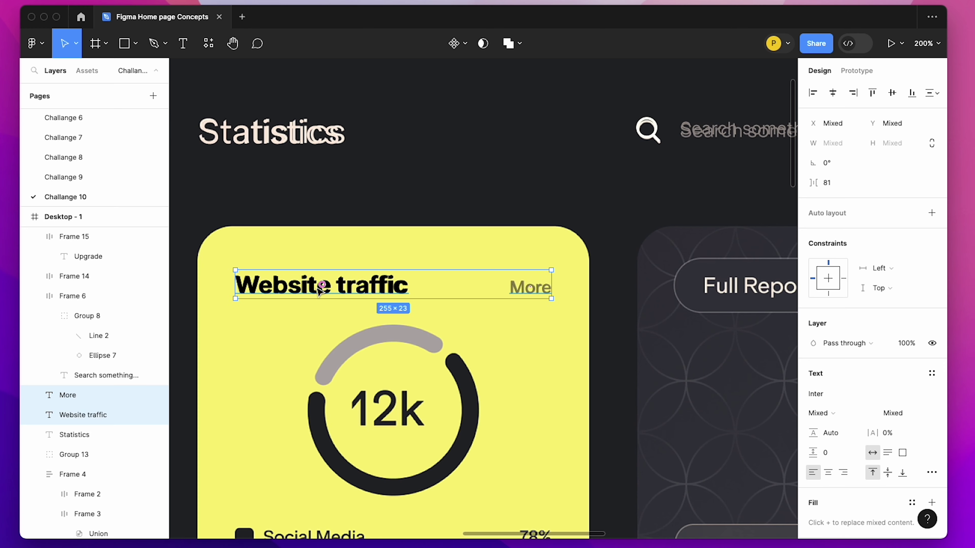
key(shift+a)
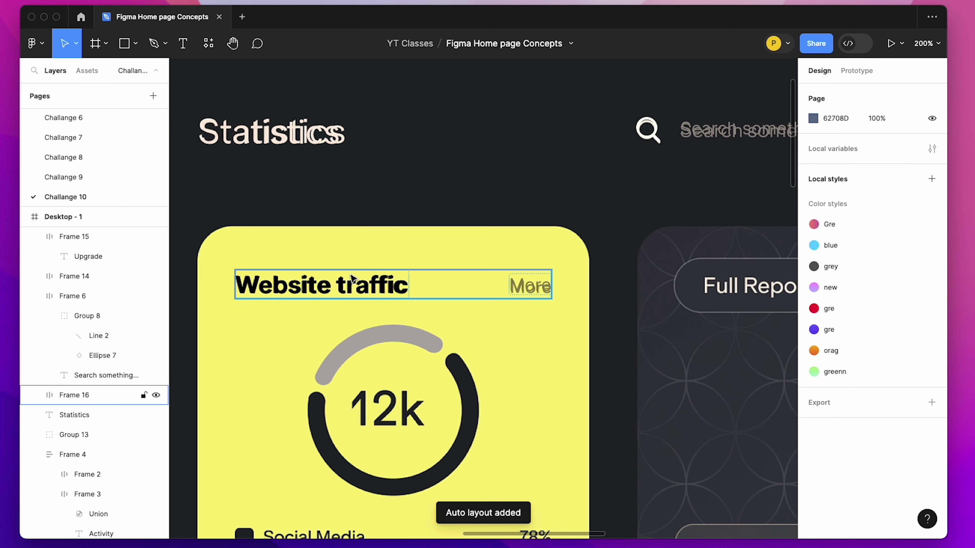
drag(347, 279, 347, 332)
key(Escape)
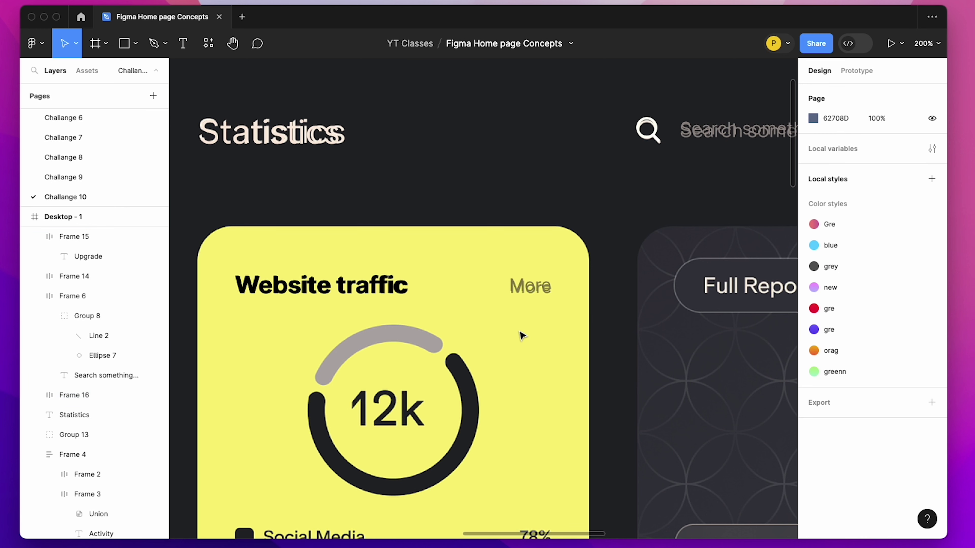
scroll(522, 336, down, 3)
click(536, 230)
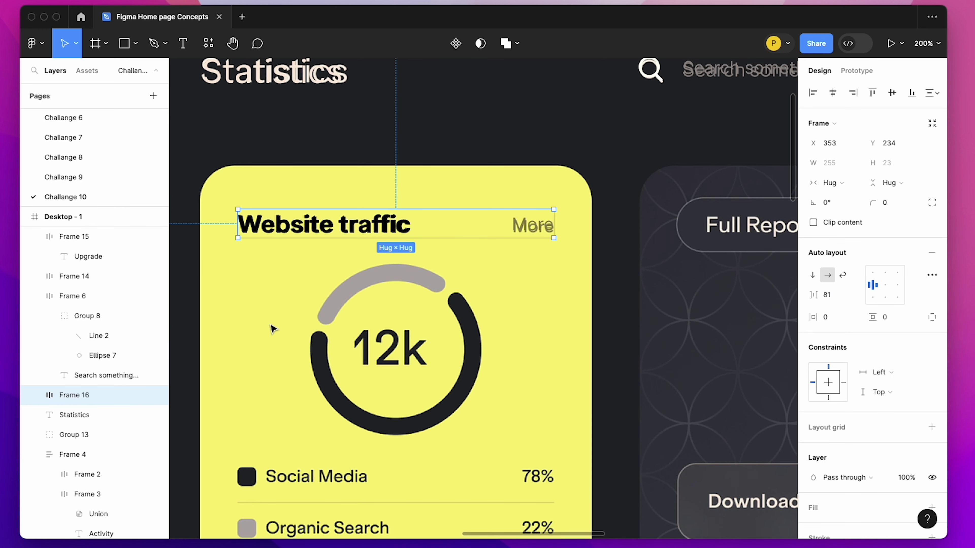
scroll(509, 322, down, 3)
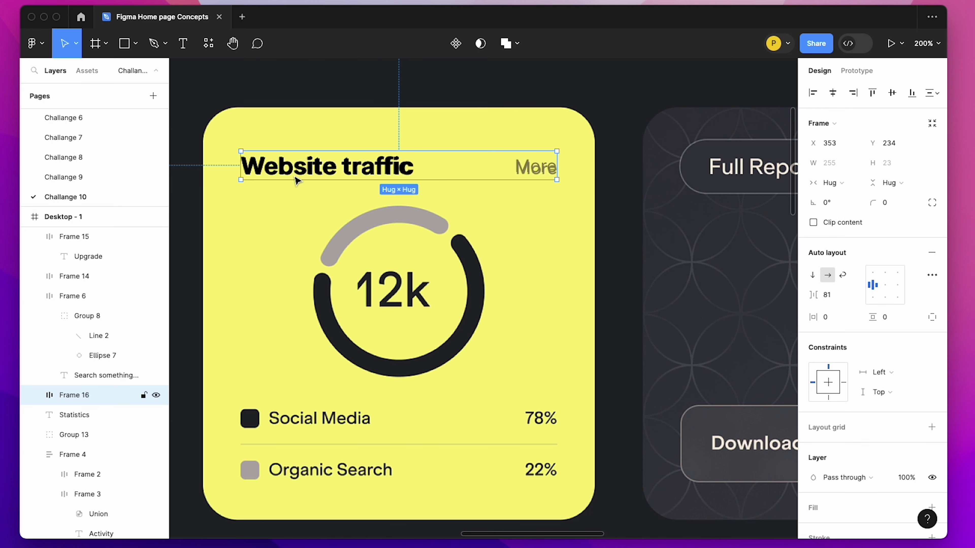
Duplicate the Website traffic row below the donut chart and relabel it Social Media.
drag(301, 174, 303, 421)
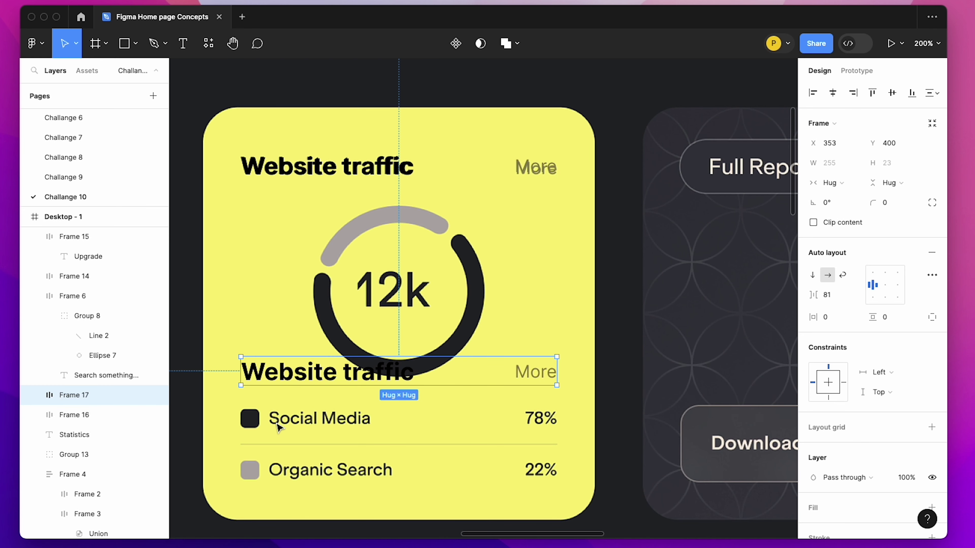
double_click(304, 373)
text(S)
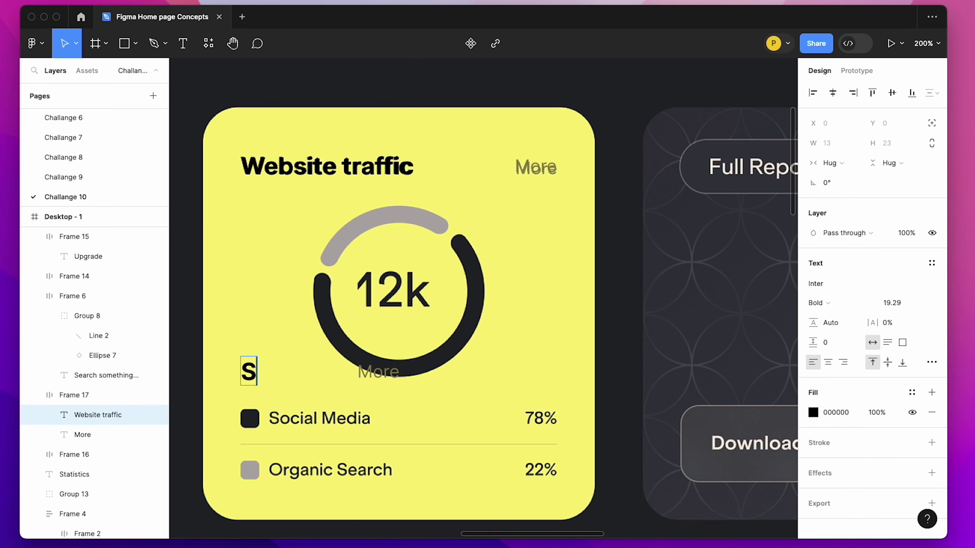
text(ocial)
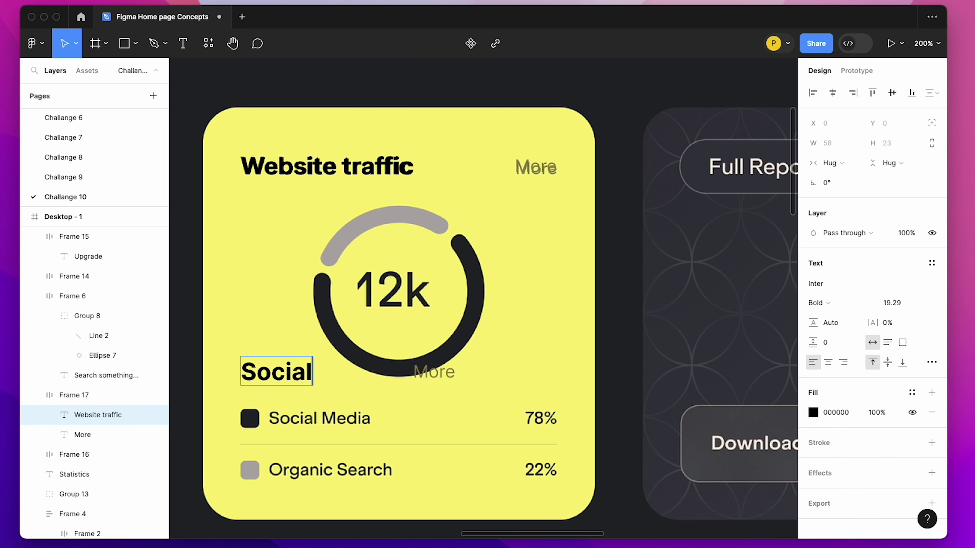
text( Media)
key(Escape)
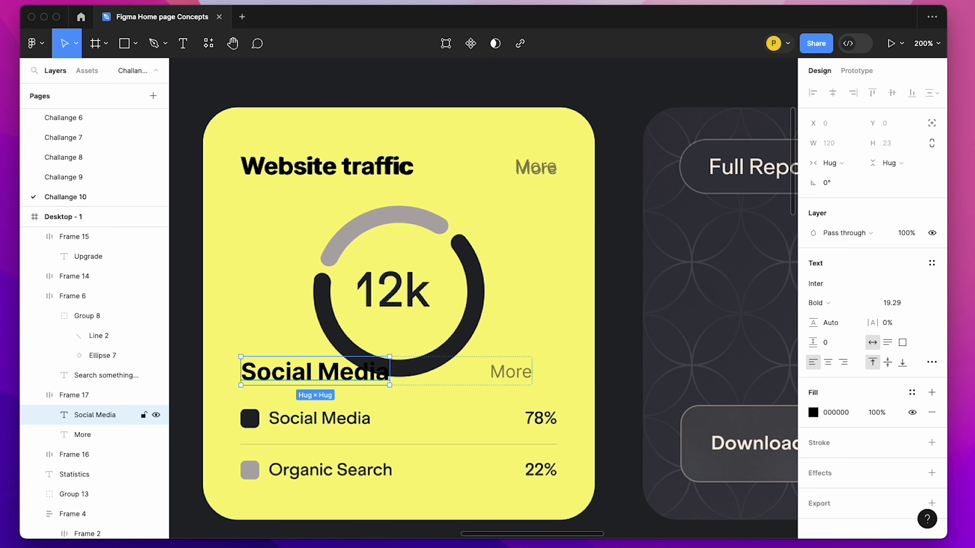
Set the Social Media label to Inter Regular at size 15.
click(909, 306)
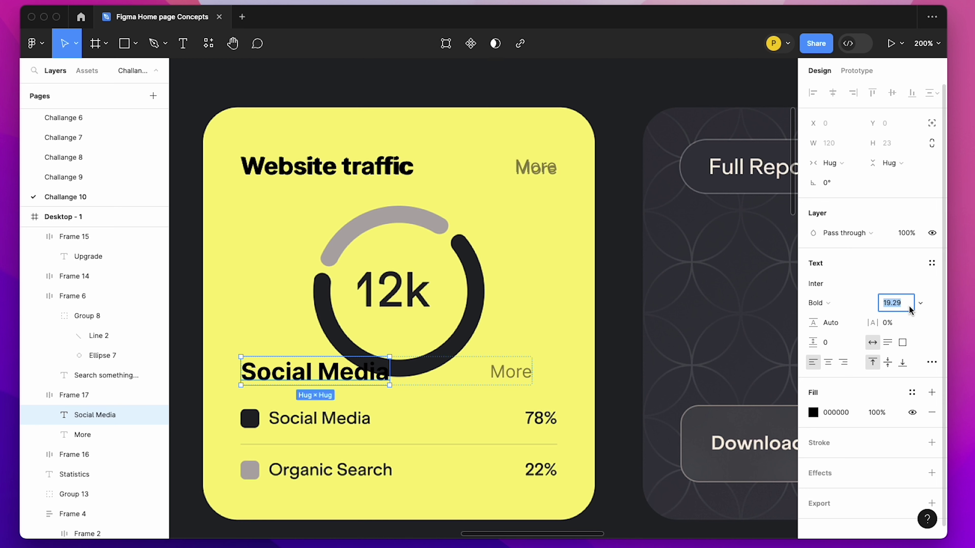
key(Down)
key(Down)
key(Down)
key(Down)
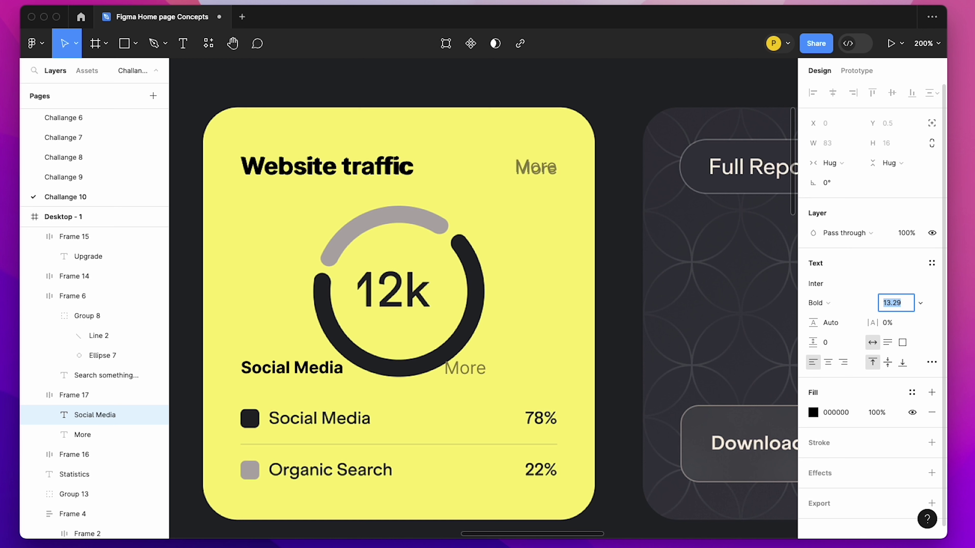
key(Down)
key(Up)
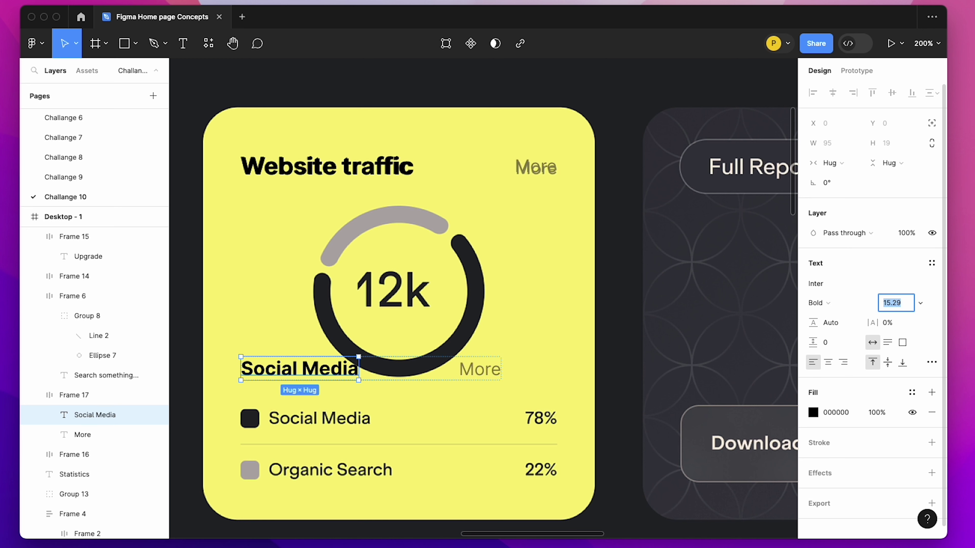
text(15)
key(Return)
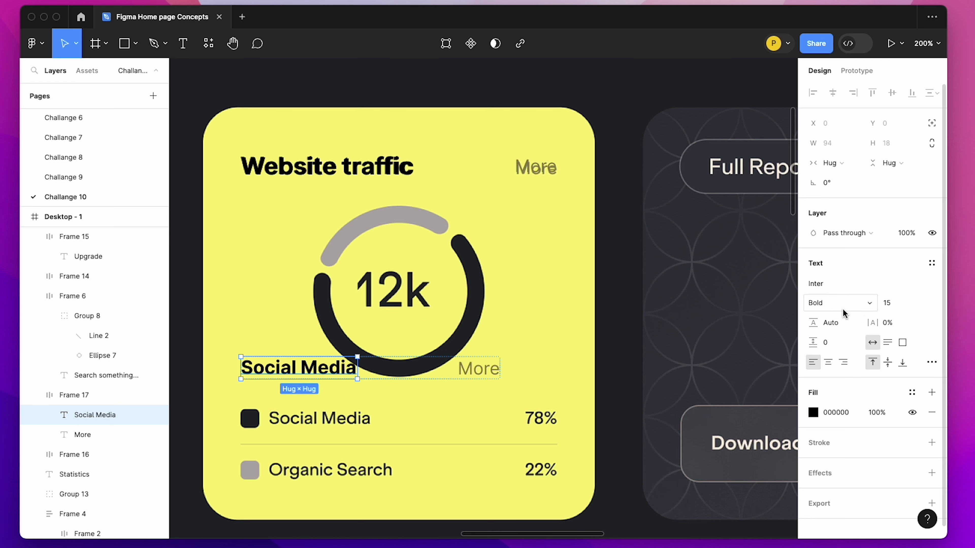
click(843, 310)
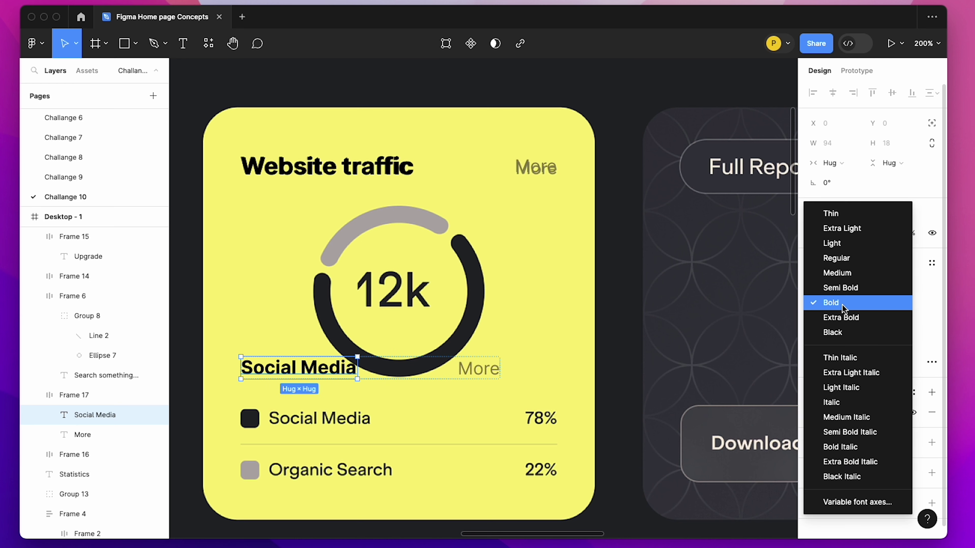
click(840, 264)
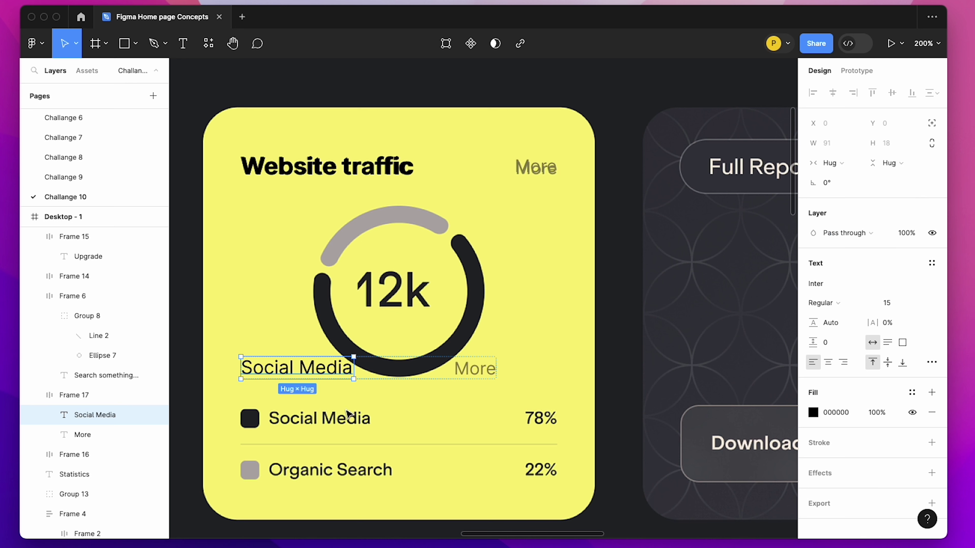
key(i)
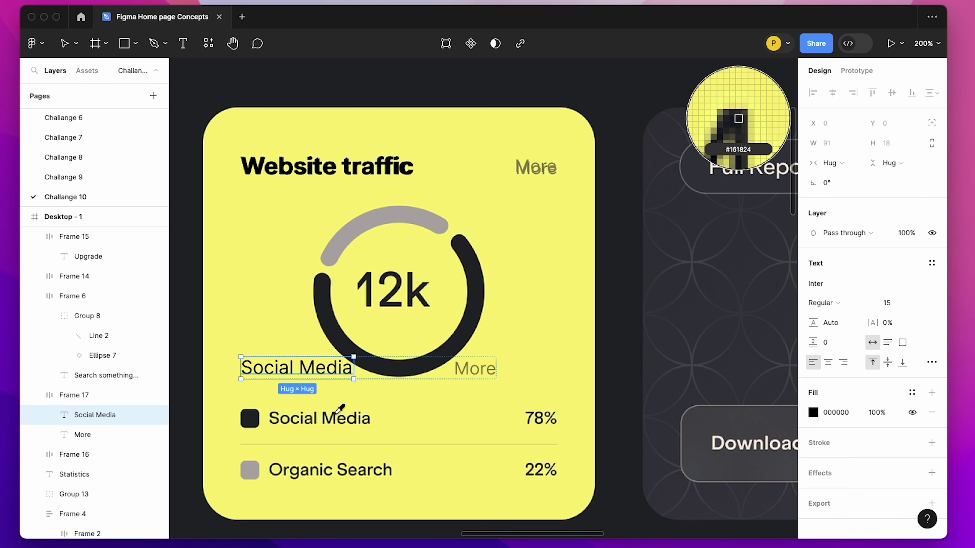
key(Escape)
Change the More text to 78% and give it the dark legend-square colour.
click(476, 369)
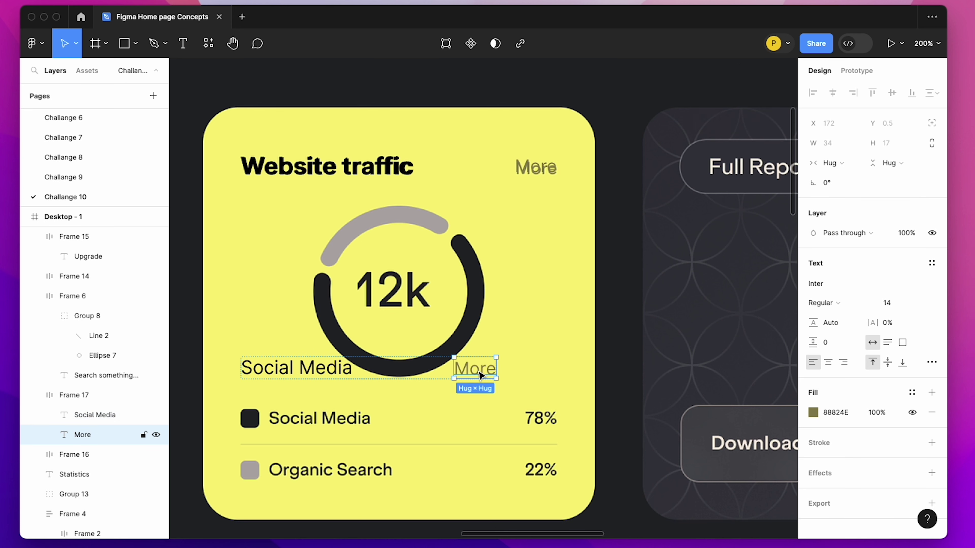
double_click(477, 369)
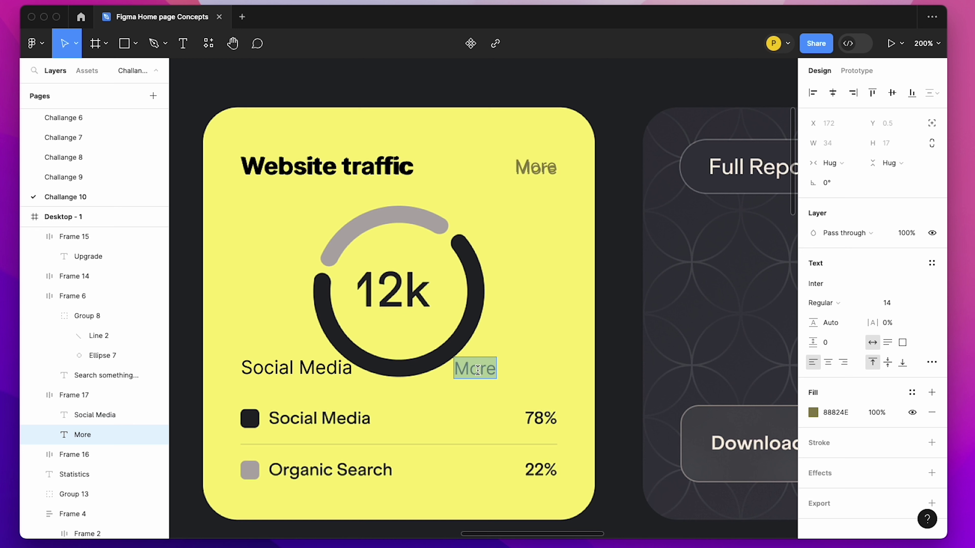
text(78)
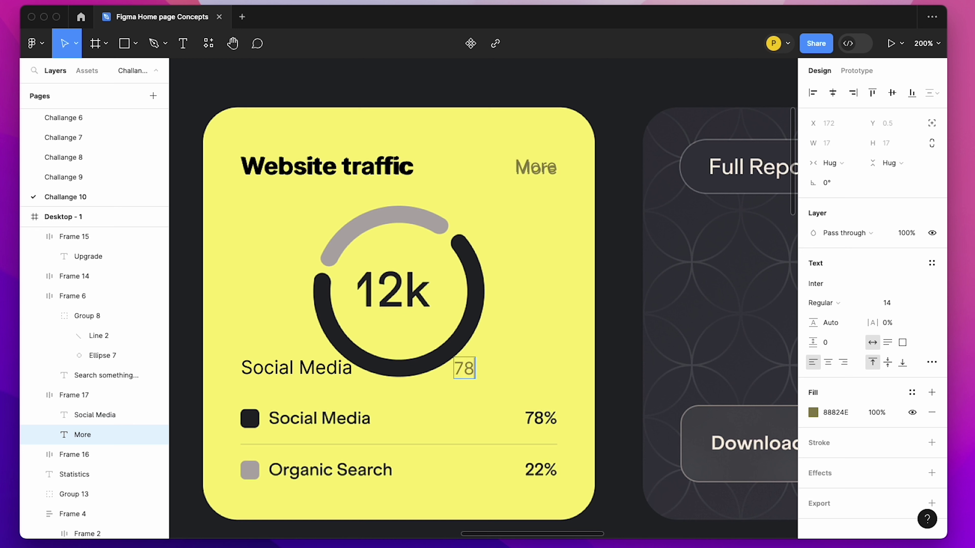
key(Escape)
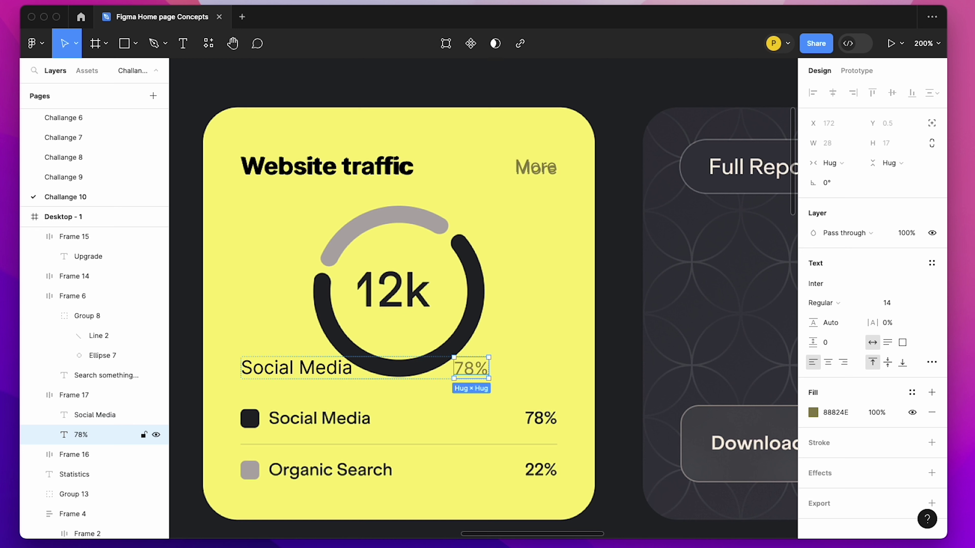
key(i)
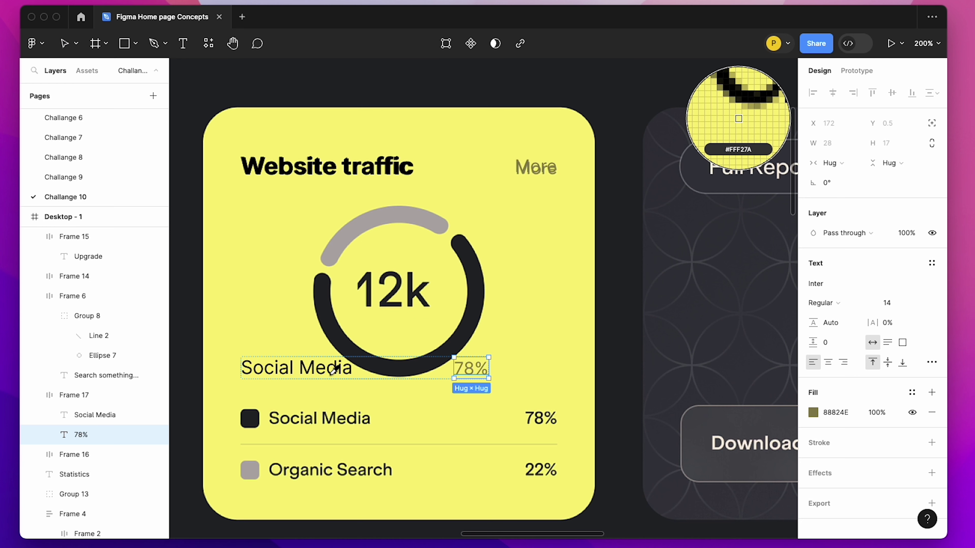
click(250, 418)
click(260, 310)
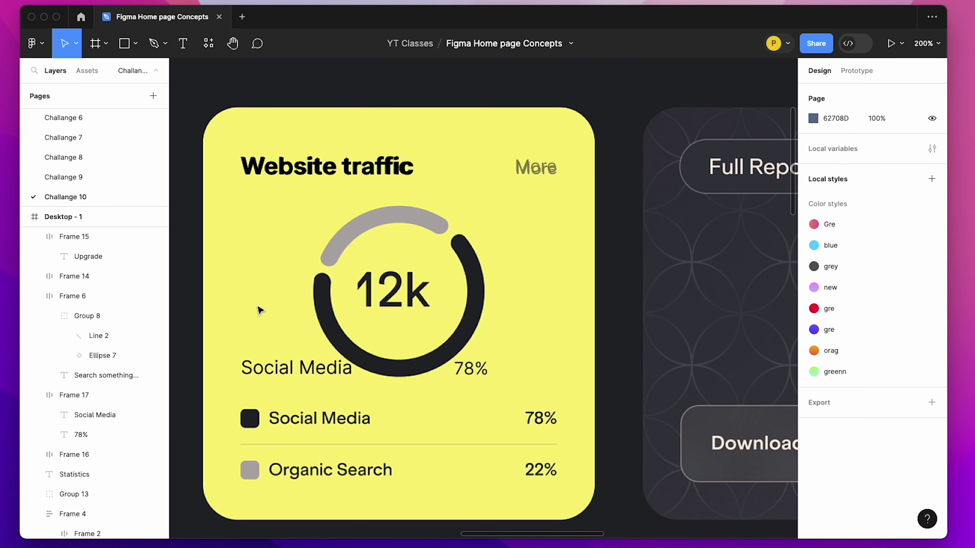
Draw a 16×16 square with corner radius 4 and a dark 242529 fill.
click(283, 373)
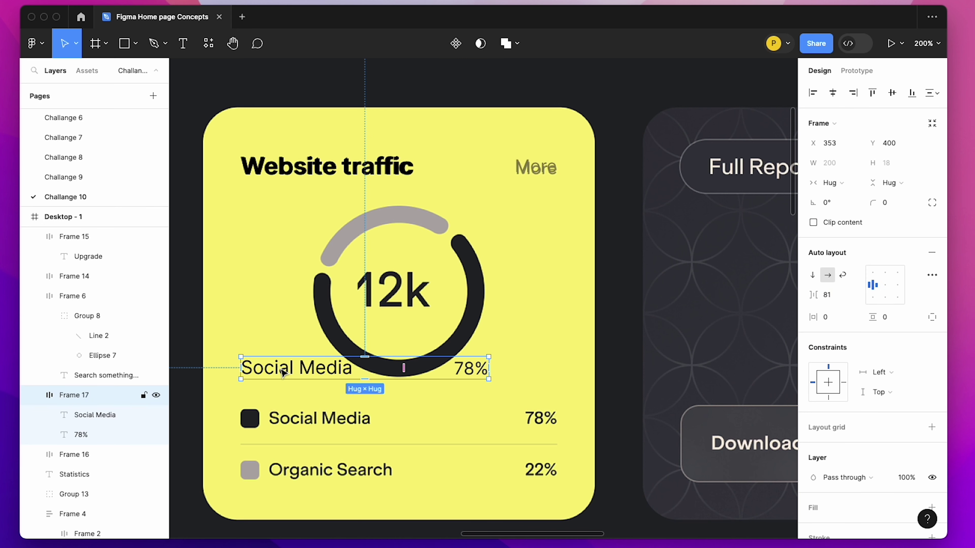
click(123, 43)
drag(240, 408, 261, 429)
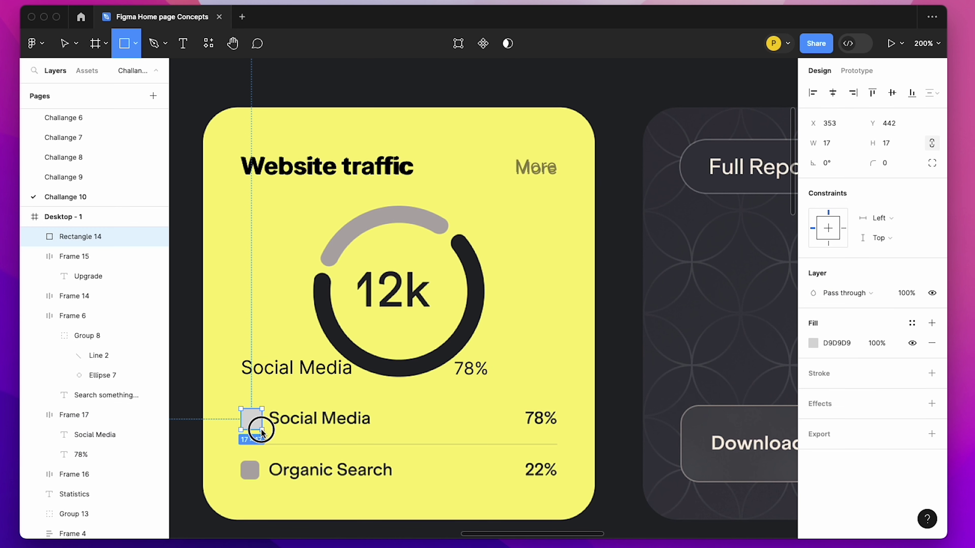
scroll(227, 402, up, 5)
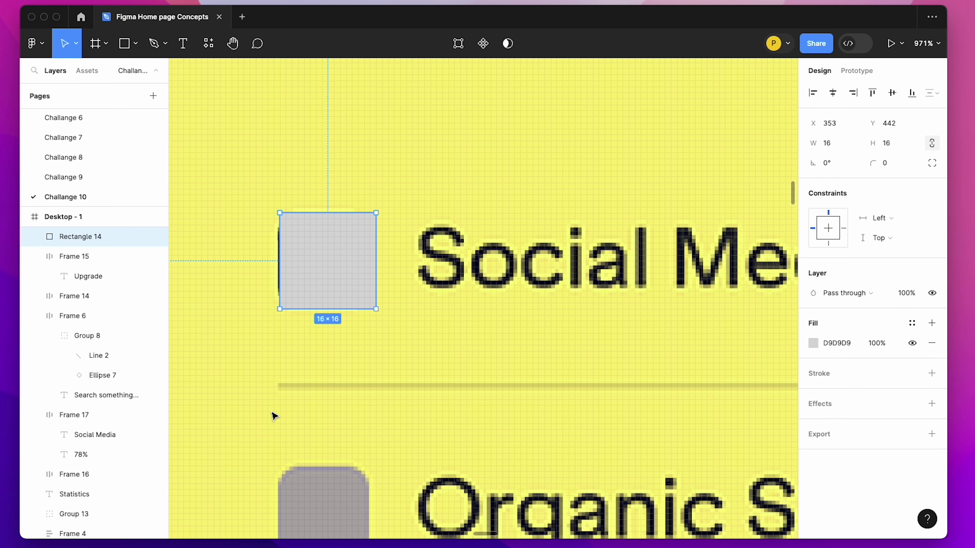
drag(290, 224, 306, 238)
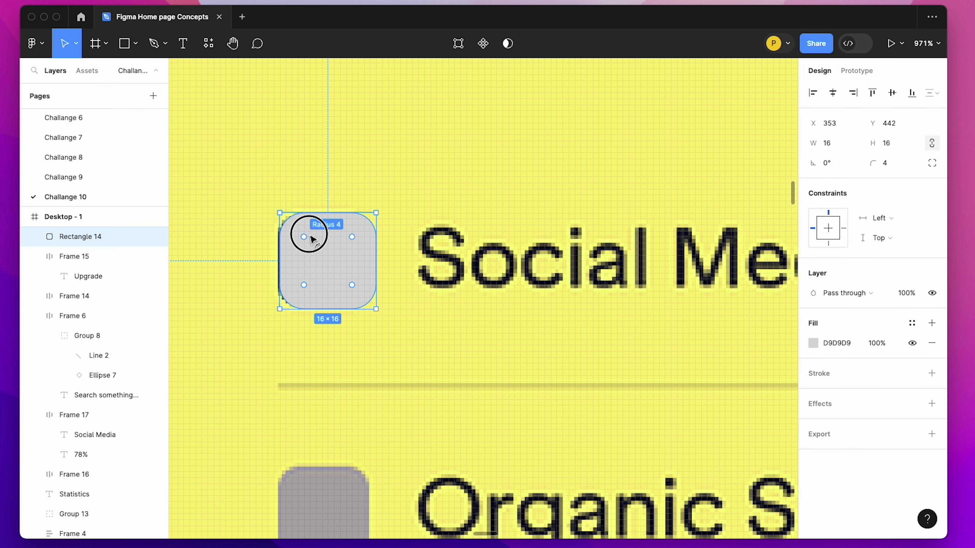
drag(341, 271, 341, 205)
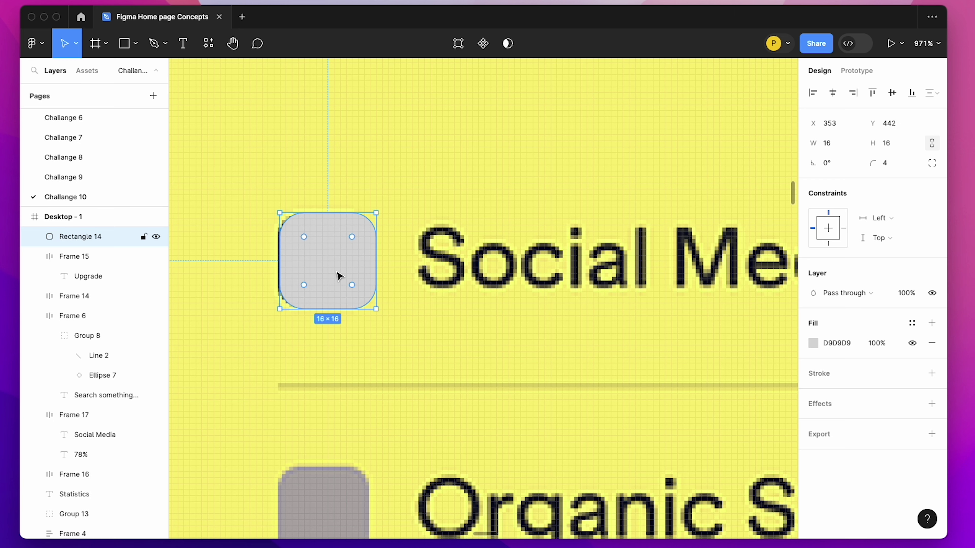
key(i)
click(326, 277)
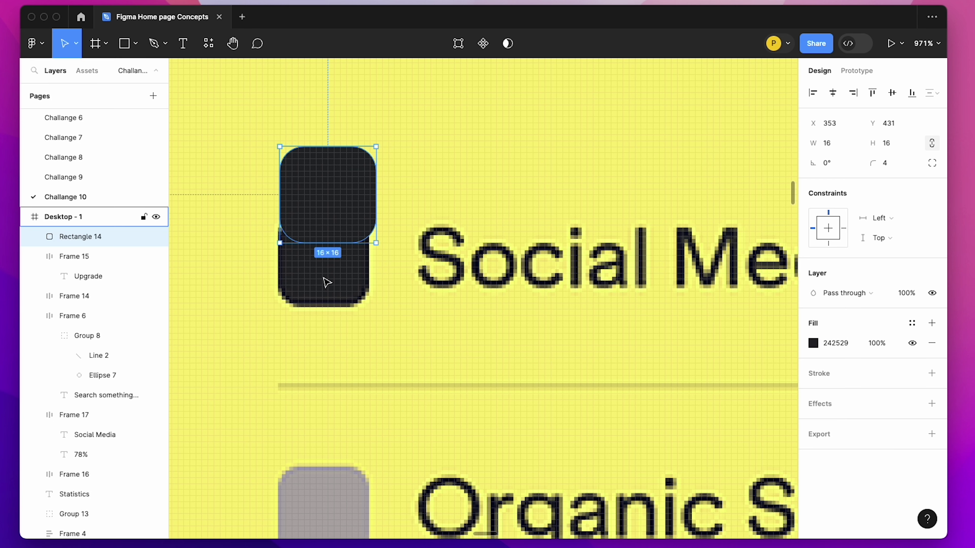
Move the dark square into the Social Media row, before the label.
key(shift+0)
scroll(398, 276, right, 5)
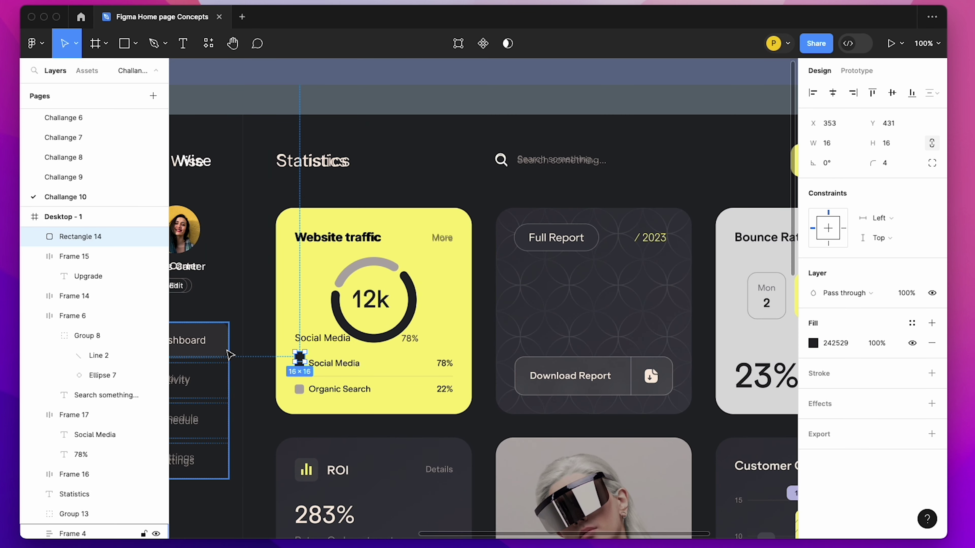
ctrl+scroll(277, 338, up, 5)
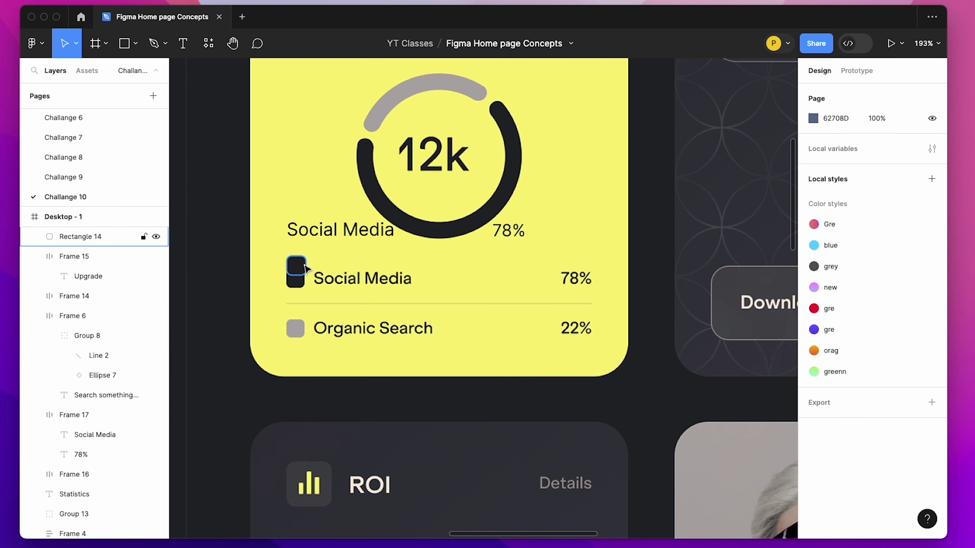
click(296, 272)
drag(301, 273, 328, 235)
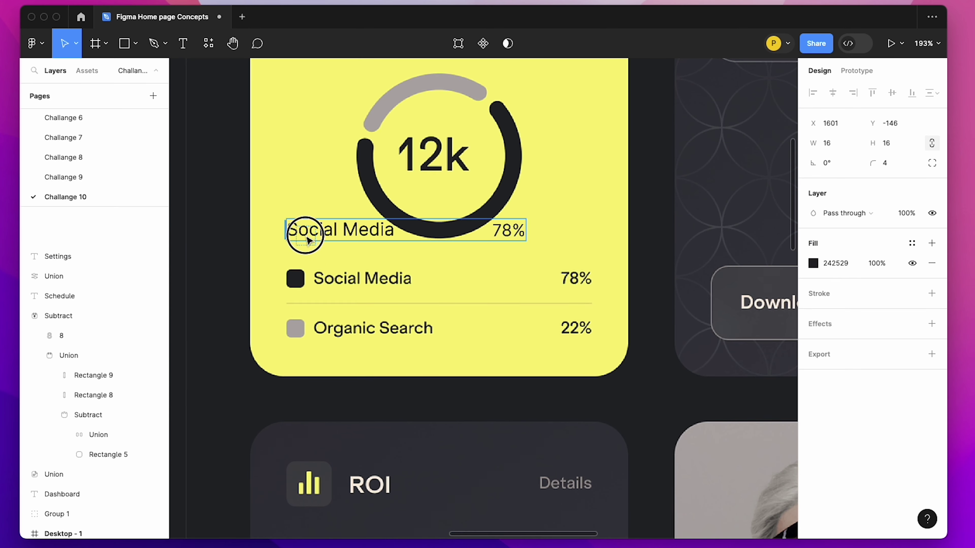
Tighten the row's item spacing and set the Social Media label to Fill container.
click(388, 265)
click(430, 238)
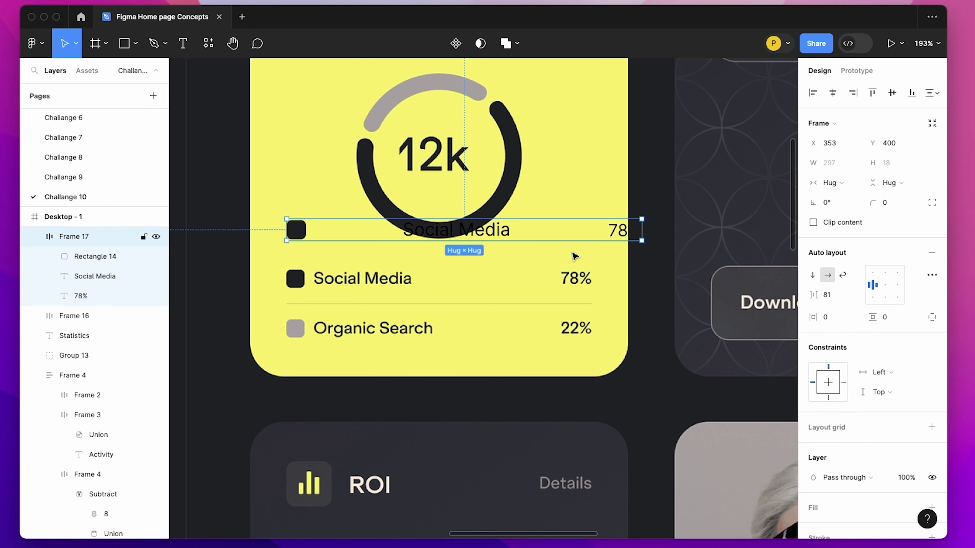
drag(813, 294, 690, 302)
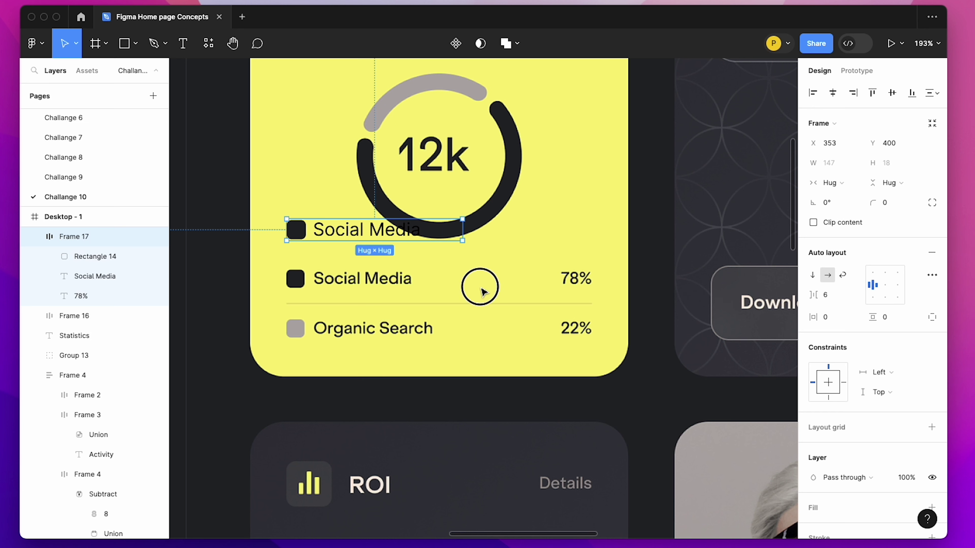
click(342, 249)
click(348, 233)
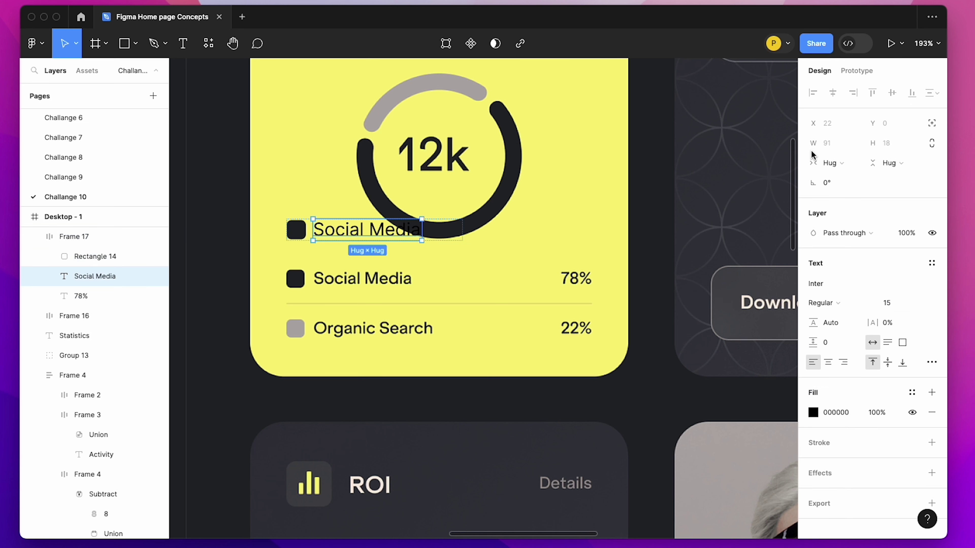
click(831, 163)
click(837, 175)
click(378, 255)
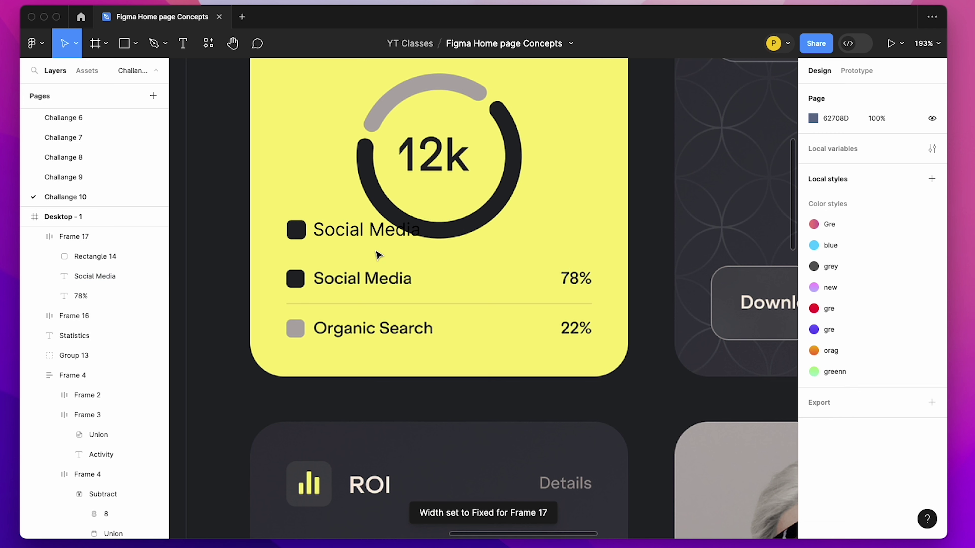
Widen the row to 255 so 78% sits at its right end, then nudge it to Y 407.
click(359, 231)
drag(465, 229, 591, 234)
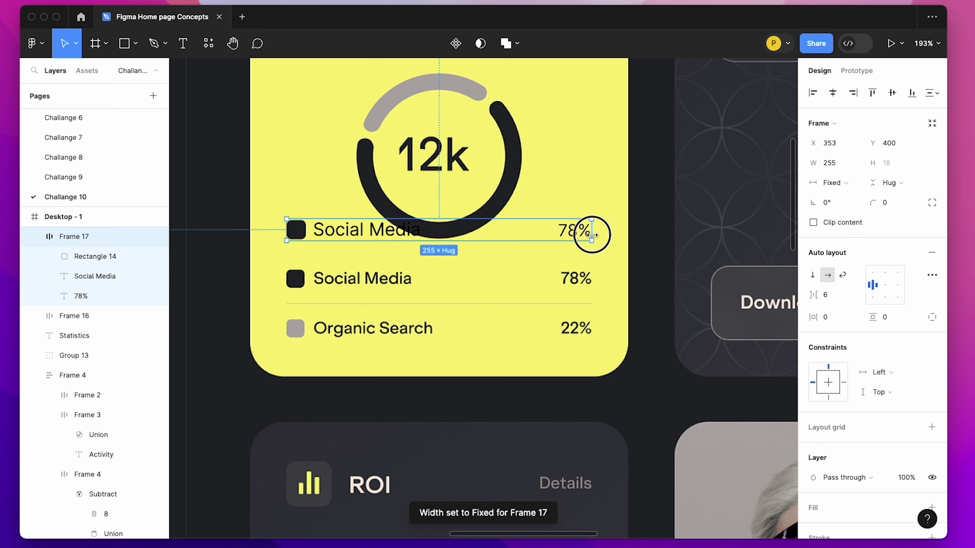
click(577, 237)
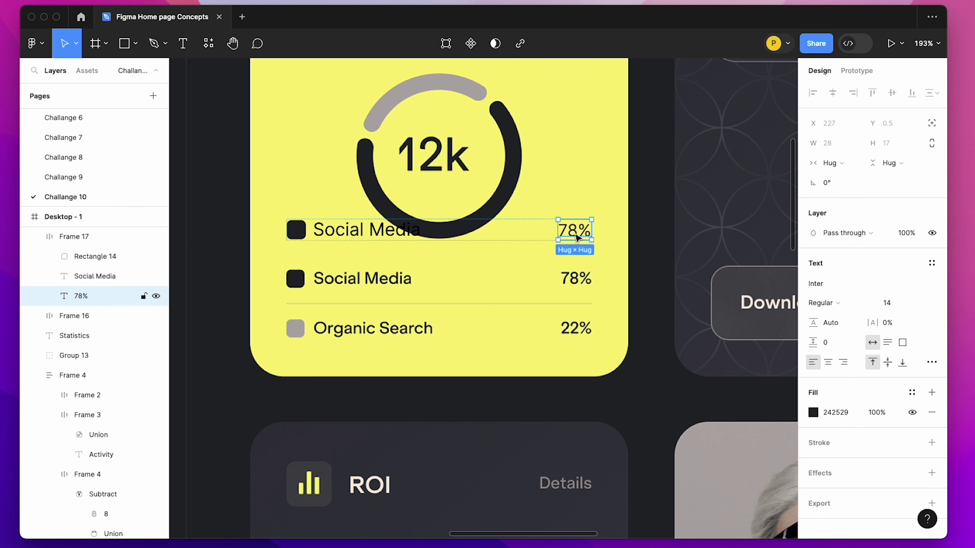
click(627, 233)
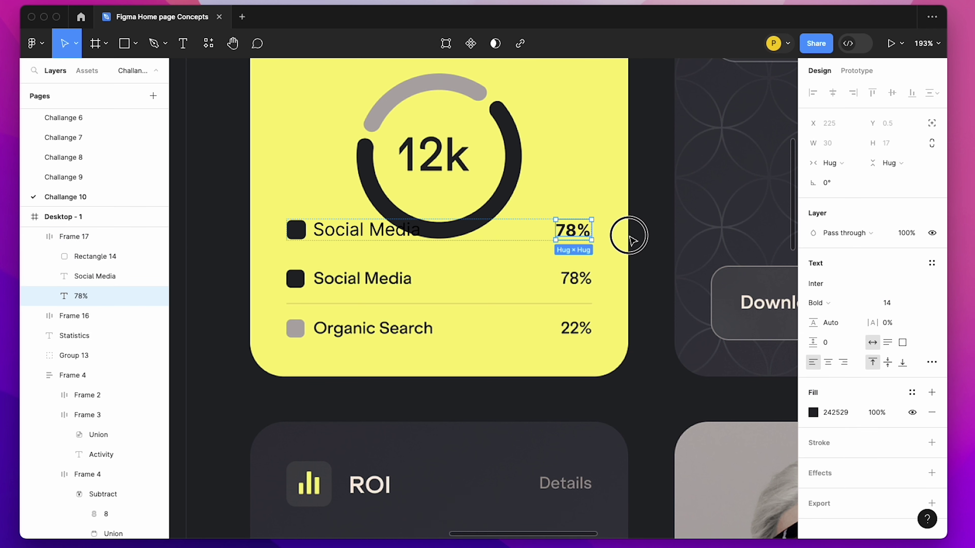
click(340, 234)
drag(340, 232, 343, 240)
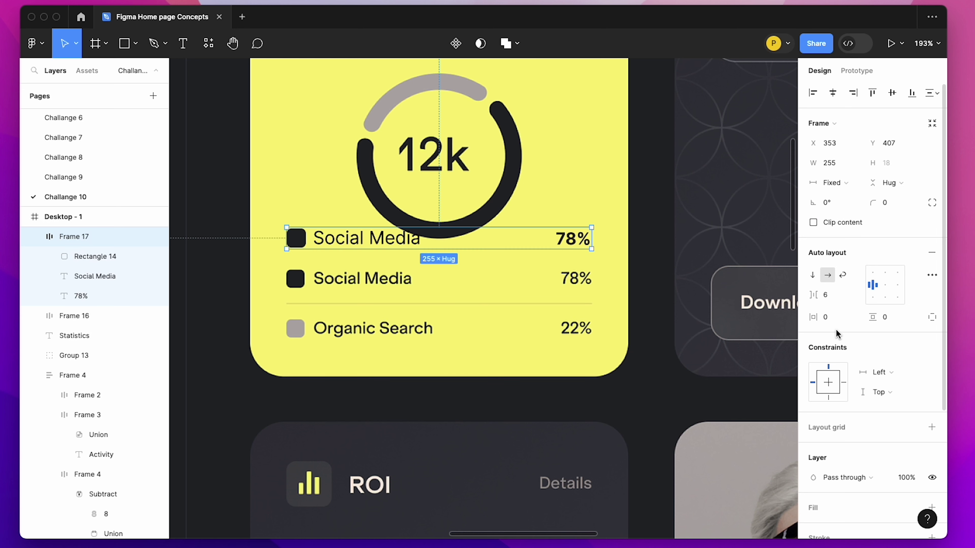
Give the row vertical padding 8 and a stroke on the bottom side only.
drag(874, 318, 884, 318)
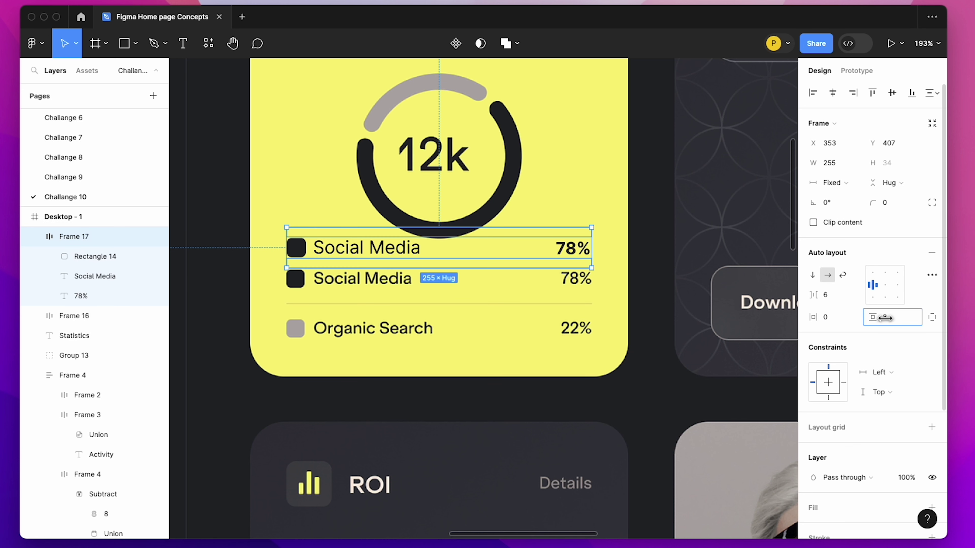
scroll(862, 409, down, 5)
click(836, 391)
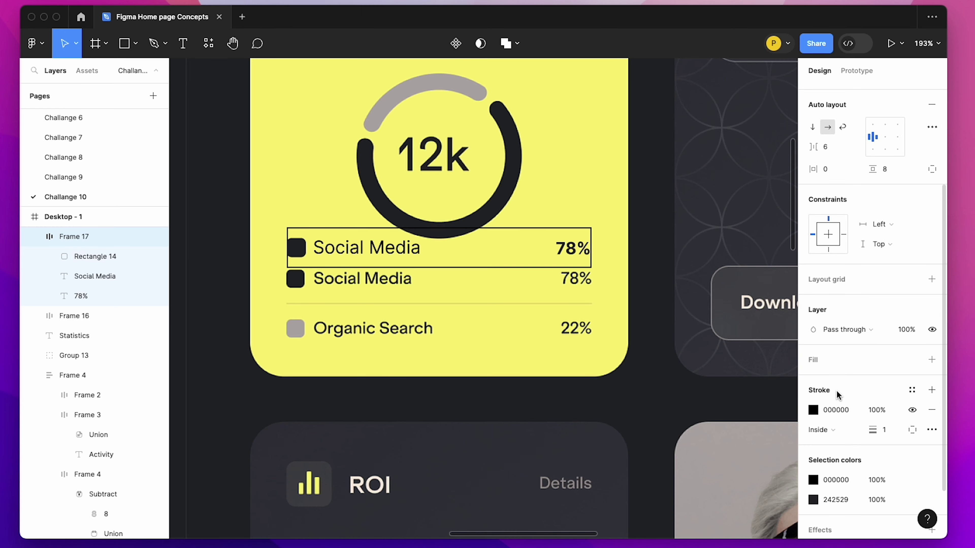
click(913, 430)
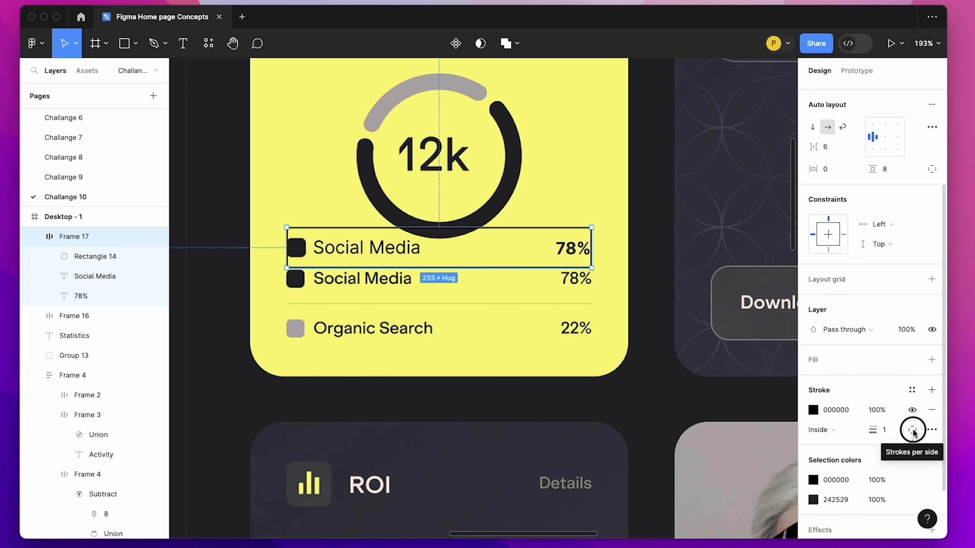
click(904, 466)
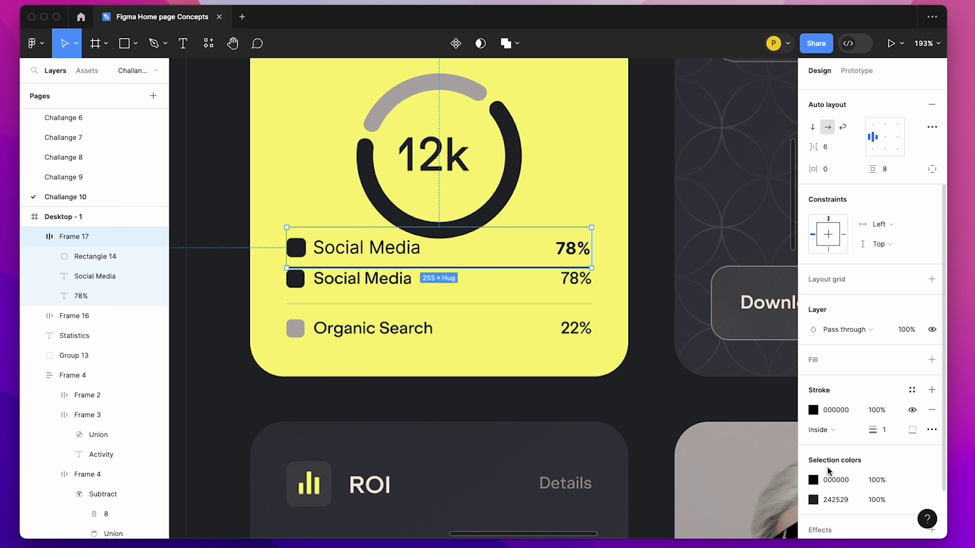
Make the bottom stroke pale olive D2CD91 at 0.7 weight.
click(814, 410)
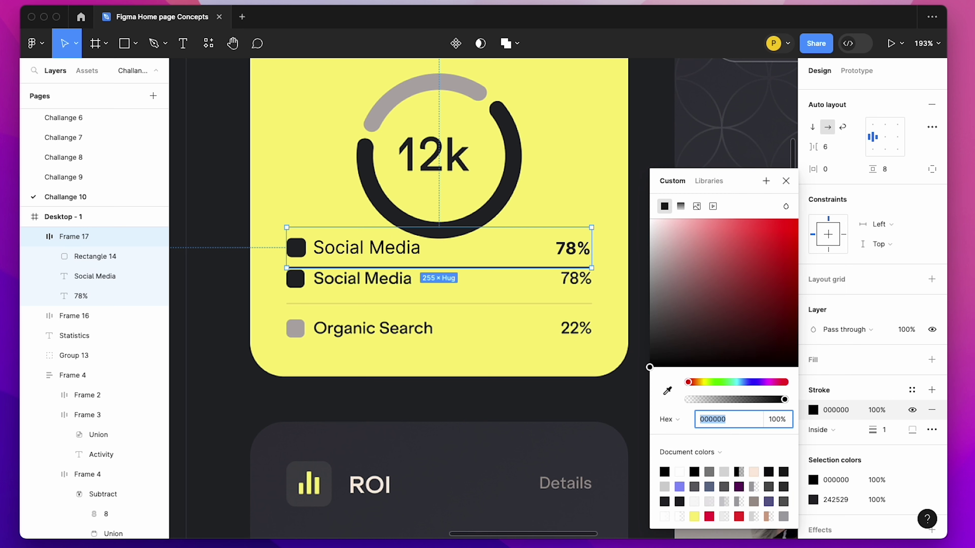
click(667, 391)
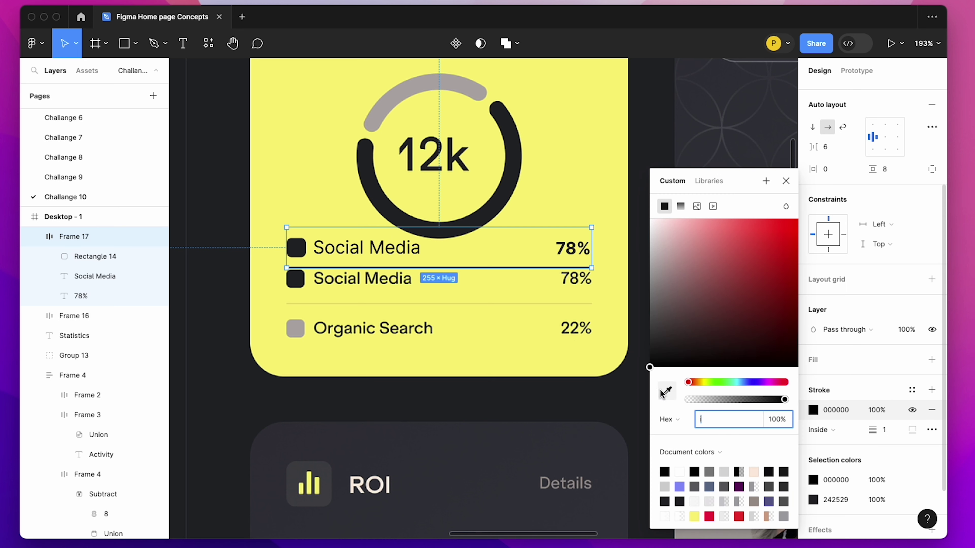
click(494, 308)
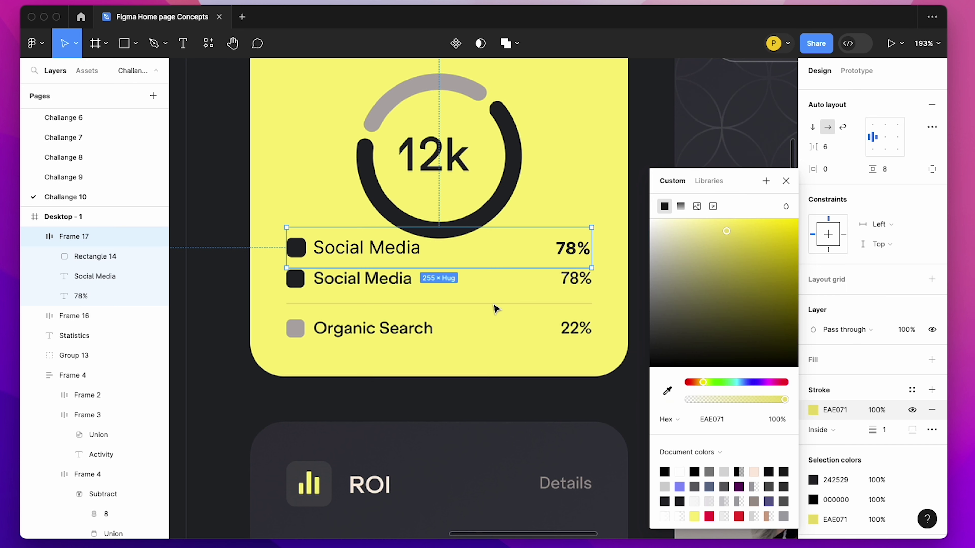
click(734, 300)
drag(708, 238, 697, 250)
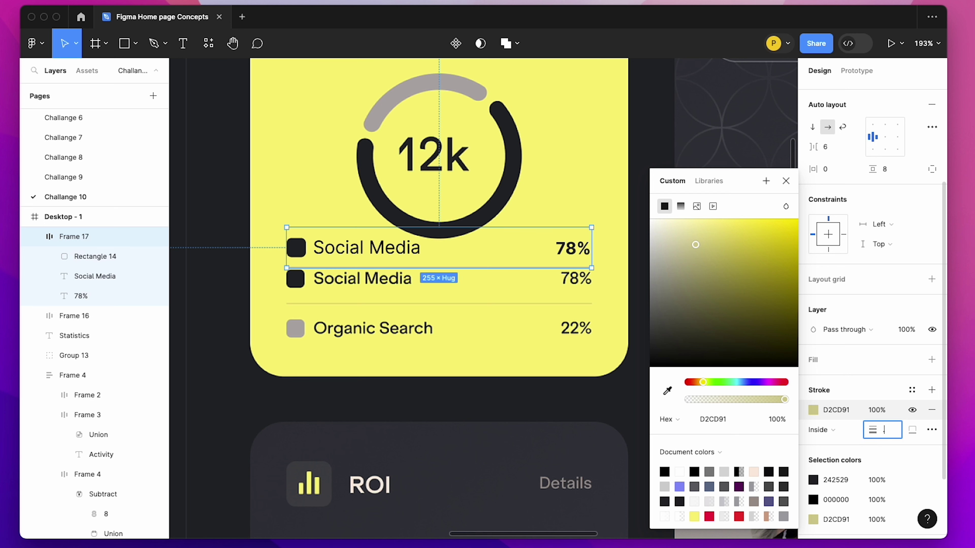
text(.7)
key(Return)
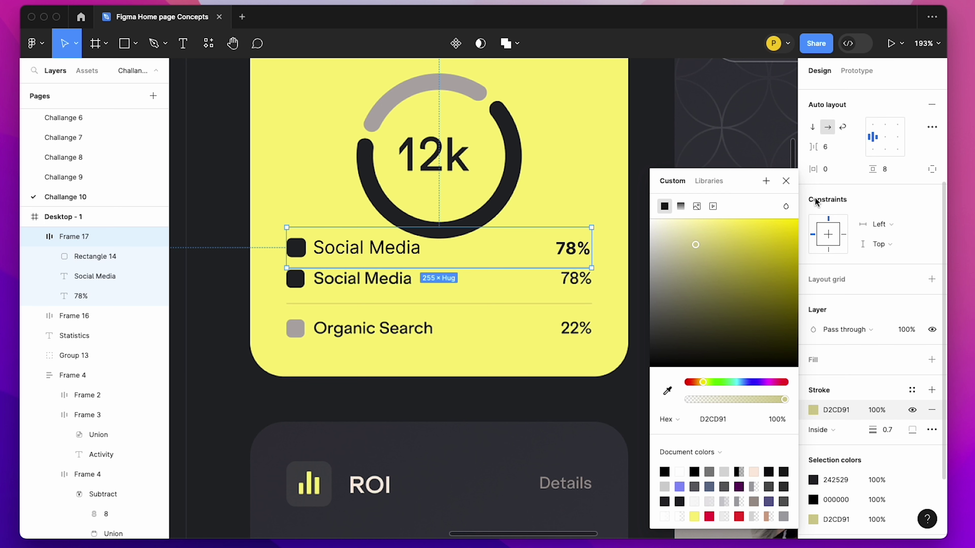
click(792, 184)
key(Escape)
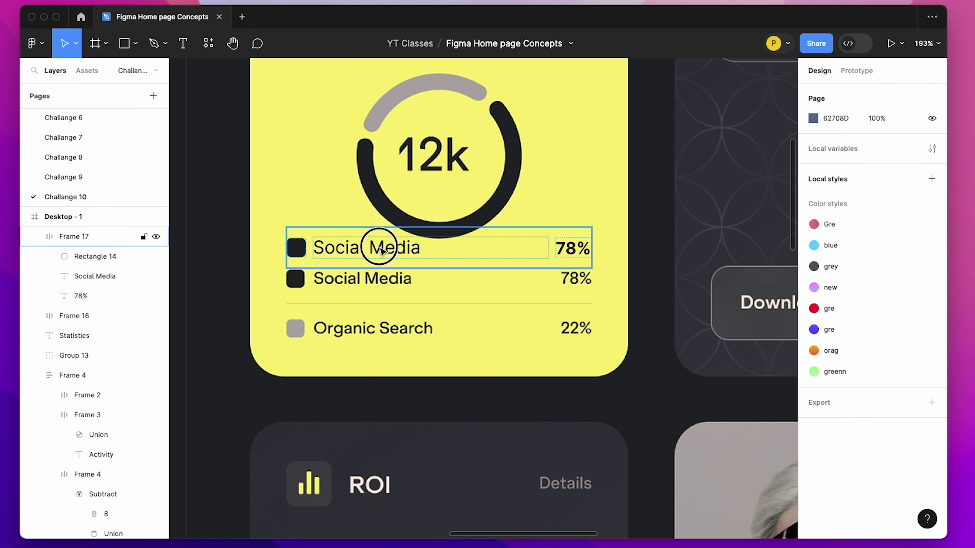
Raise the Social Media row's vertical padding to 12.
mouse_move(381, 247)
mouse_down()
mouse_move(378, 289)
mouse_move(383, 279)
mouse_up()
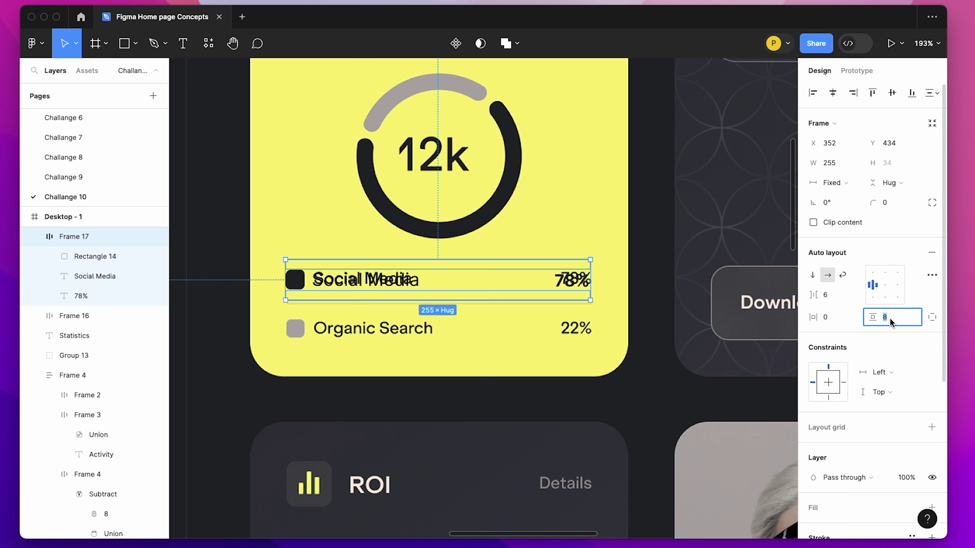
key(Up)
key(Up)
key(Up)
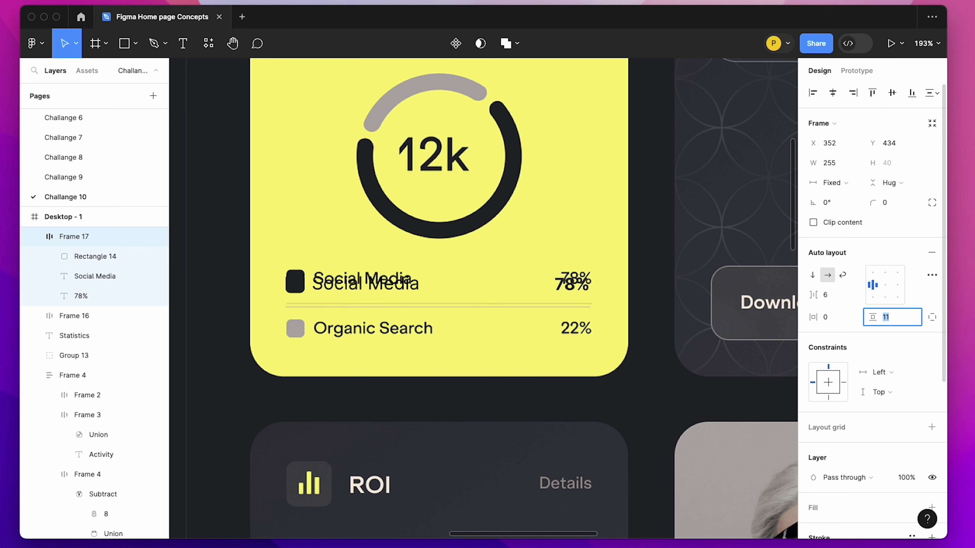
key(Up)
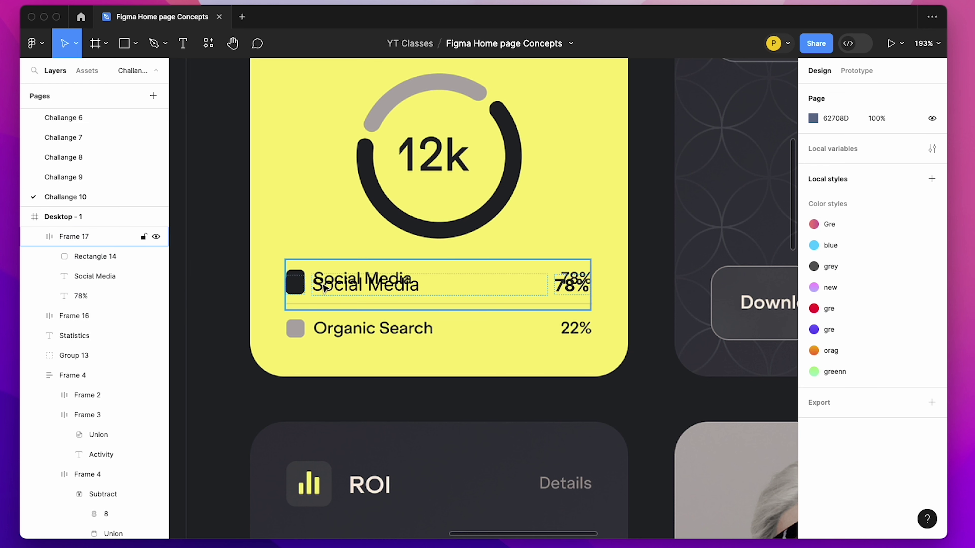
Duplicate the row, remove the copy's divider stroke, and place it over the Organic Search line.
drag(319, 286, 336, 331)
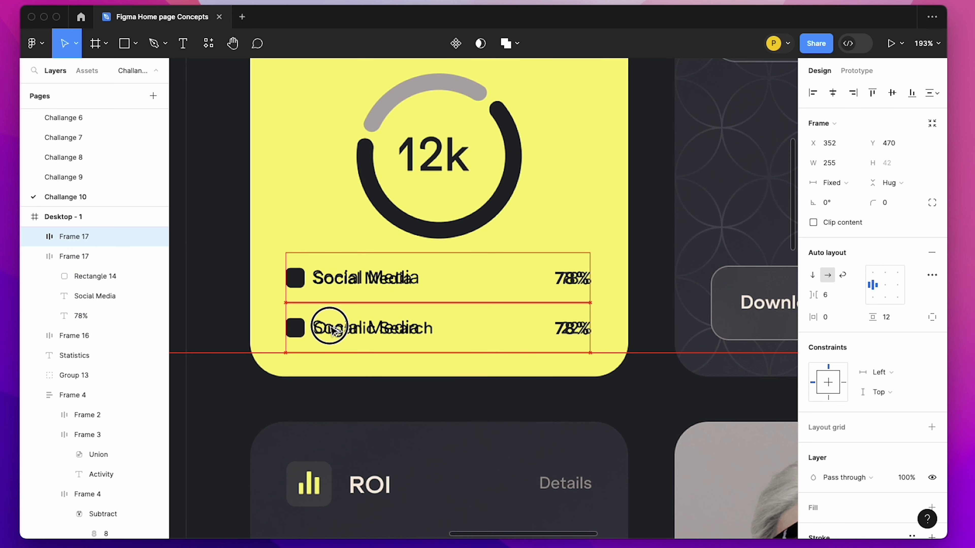
scroll(898, 477, down, 5)
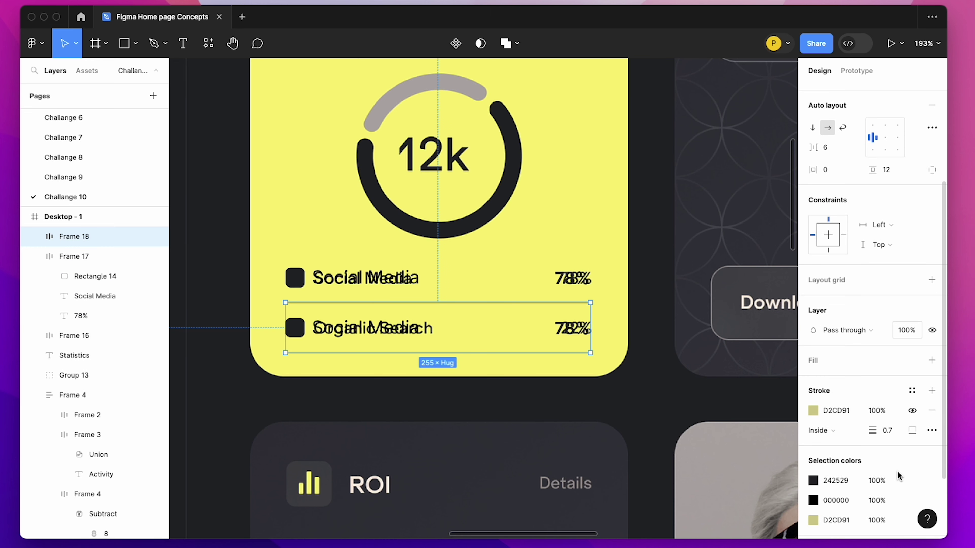
click(931, 411)
mouse_move(320, 333)
mouse_down()
mouse_move(334, 357)
mouse_move(346, 334)
mouse_up()
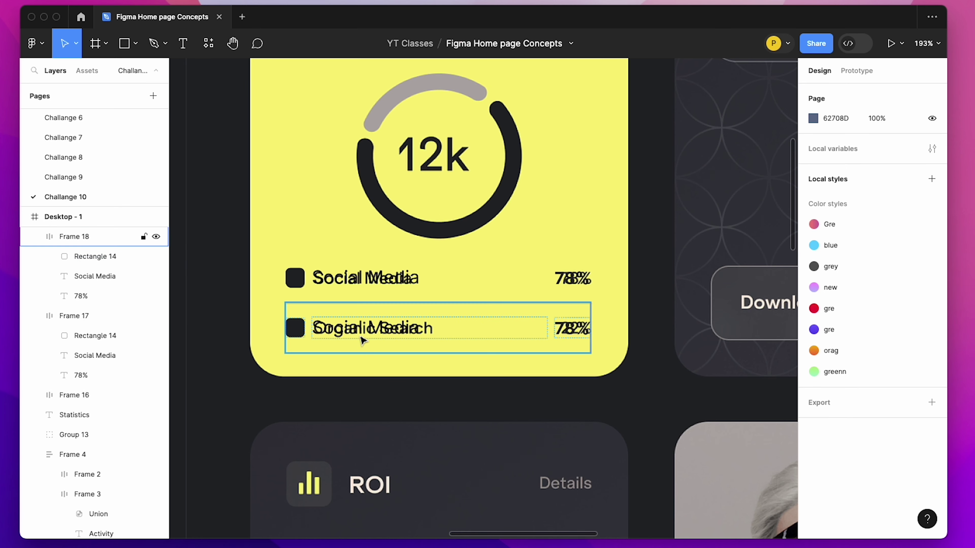
Give the copied row a grey B1ACAA square and relabel it Organic Search.
click(296, 311)
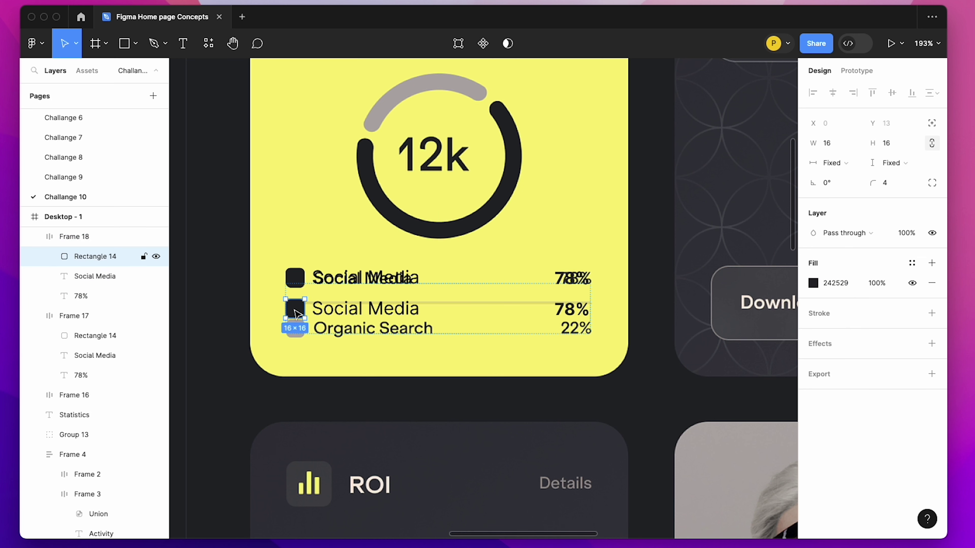
key(Escape)
double_click(374, 309)
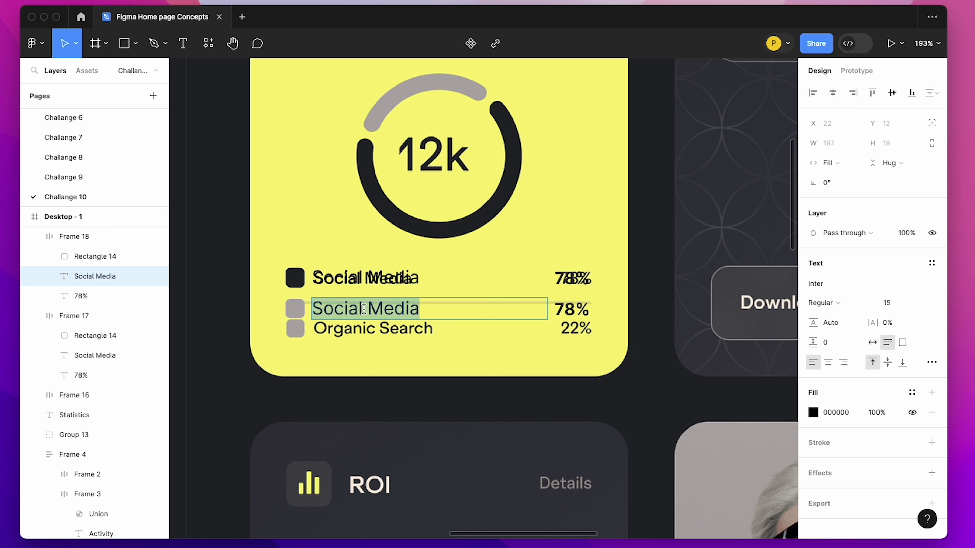
text(Organic Search)
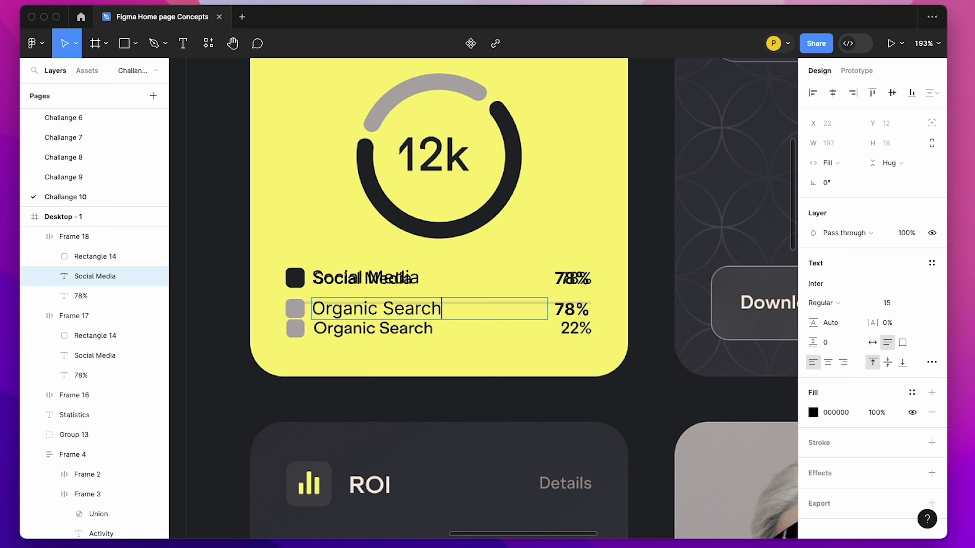
key(Escape)
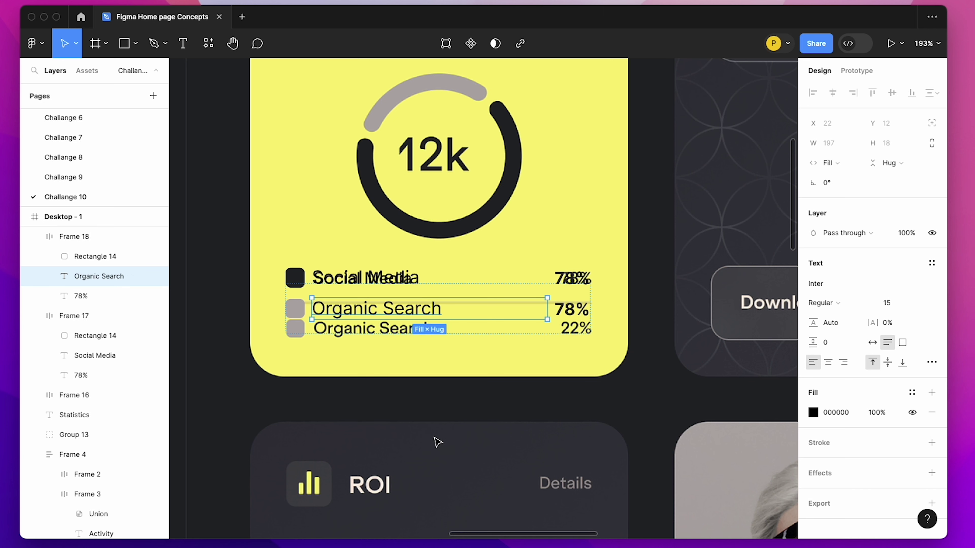
click(351, 311)
Stack the Social Media and Organic Search rows into one vertical auto layout beneath the 12k chart.
drag(350, 317, 348, 326)
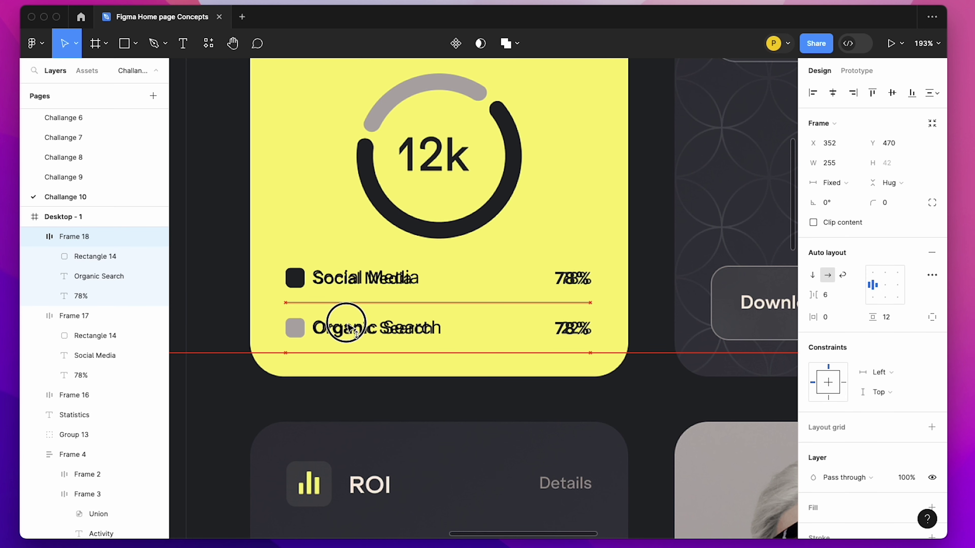
shift+click(345, 288)
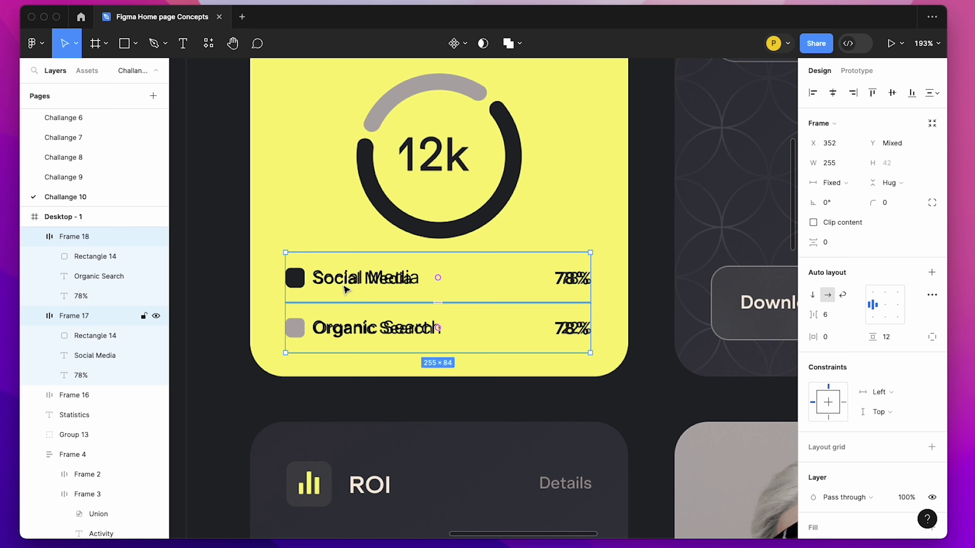
key(shift+a)
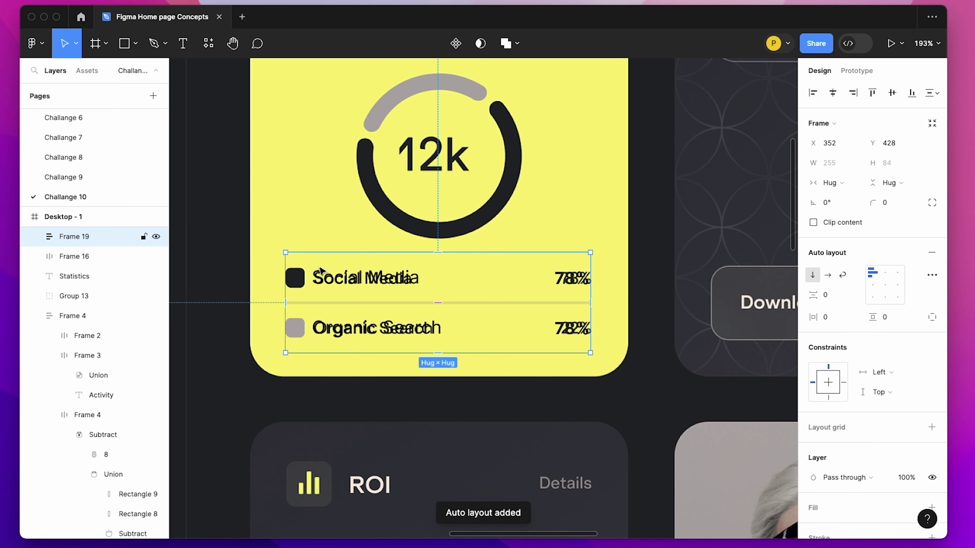
drag(332, 284, 398, 317)
scroll(338, 261, up, 5)
shift+click(351, 130)
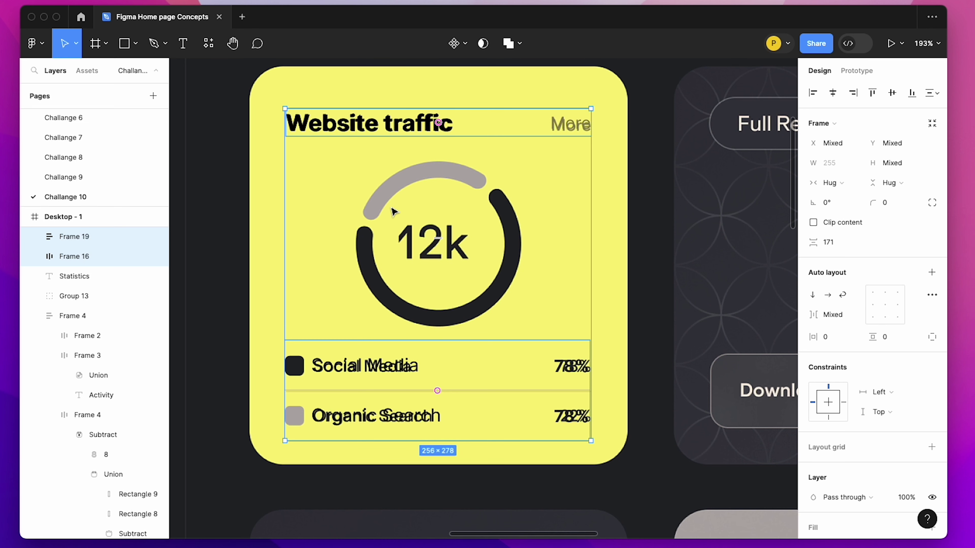
scroll(499, 213, right, 3)
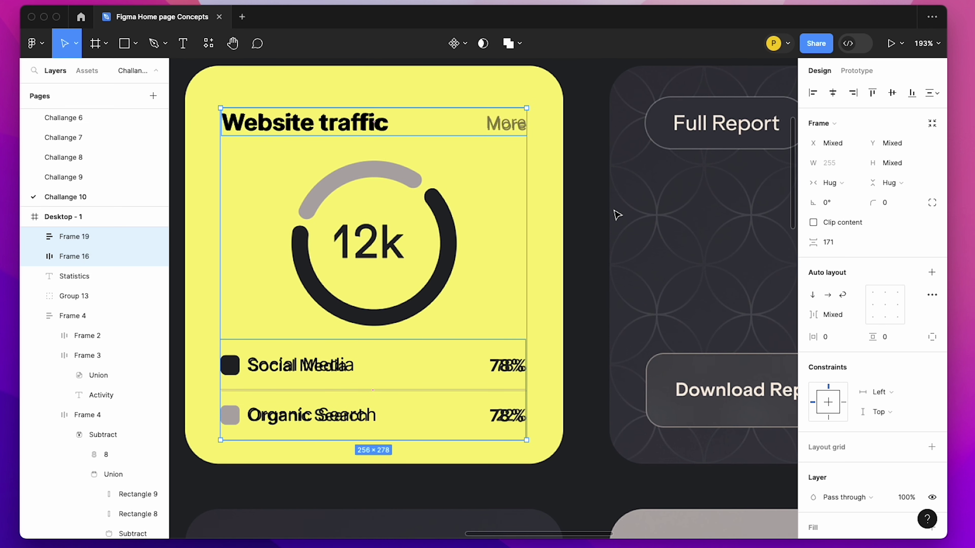
click(600, 211)
click(135, 43)
Draw a 134×134 circle over the donut with no fill and a black outline.
click(111, 117)
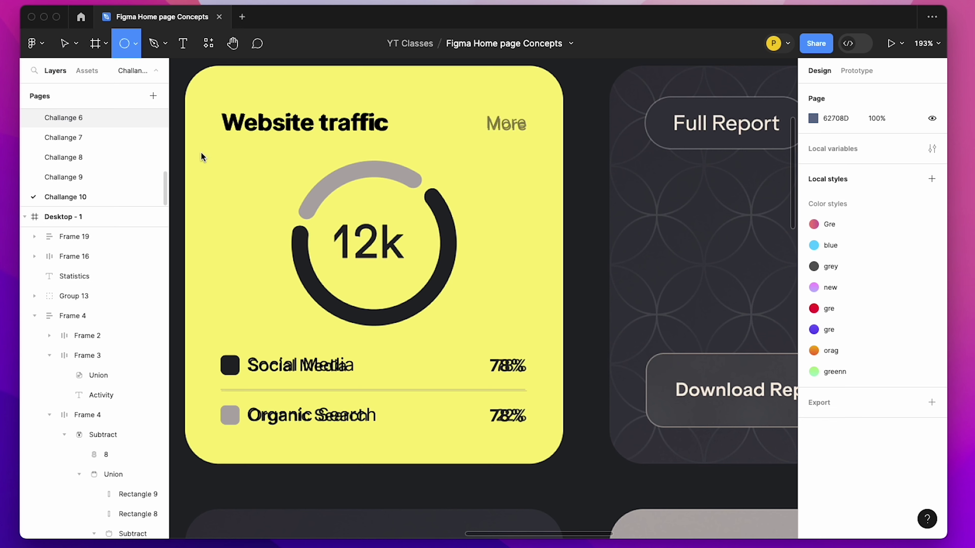
drag(293, 161, 455, 298)
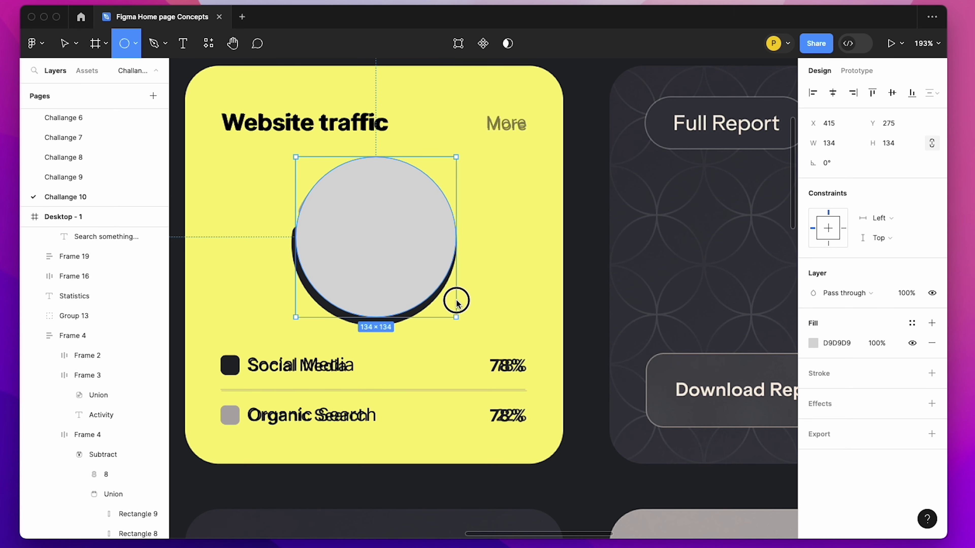
drag(426, 267, 425, 266)
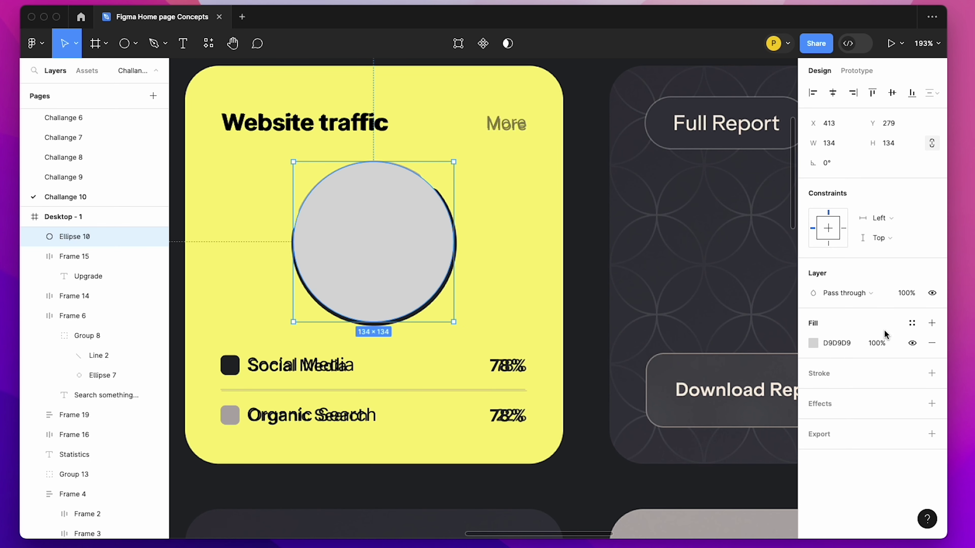
click(931, 344)
click(830, 358)
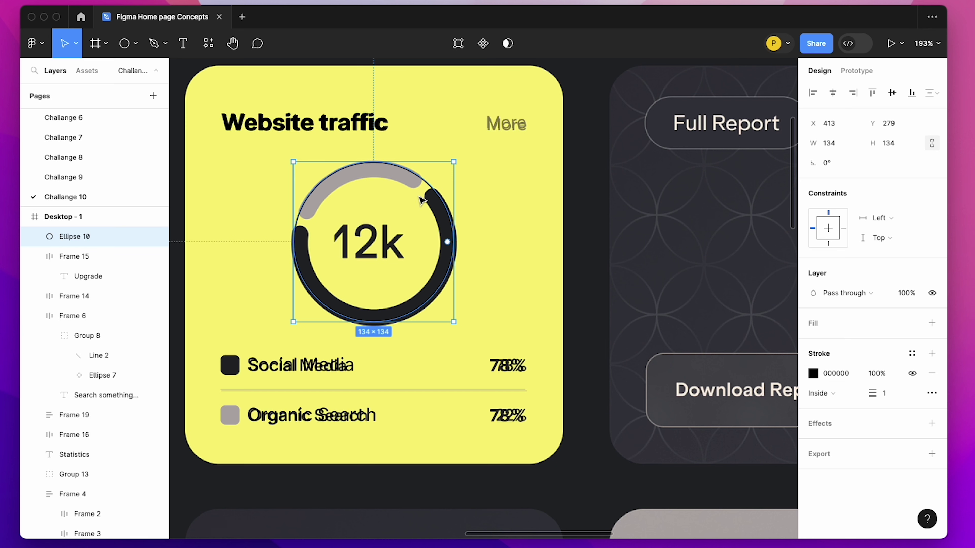
Cut the circle to a 58.85% arc and swap its outline for a red F34A4A fill.
drag(449, 243, 341, 222)
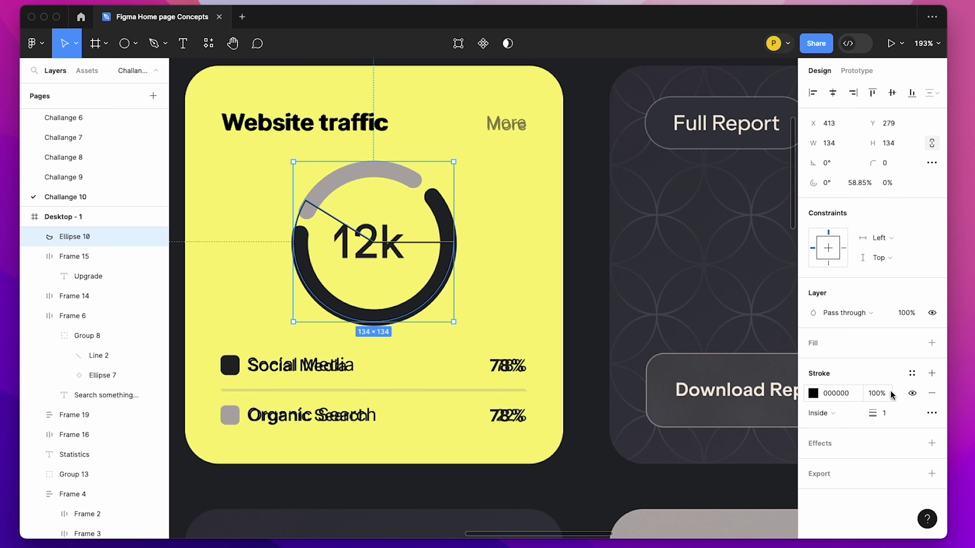
click(932, 393)
click(826, 345)
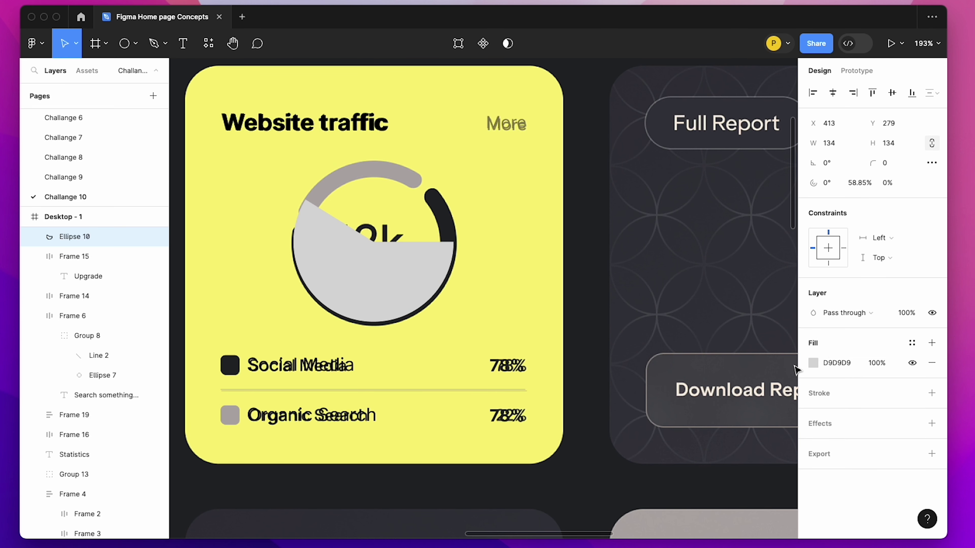
click(814, 362)
click(753, 226)
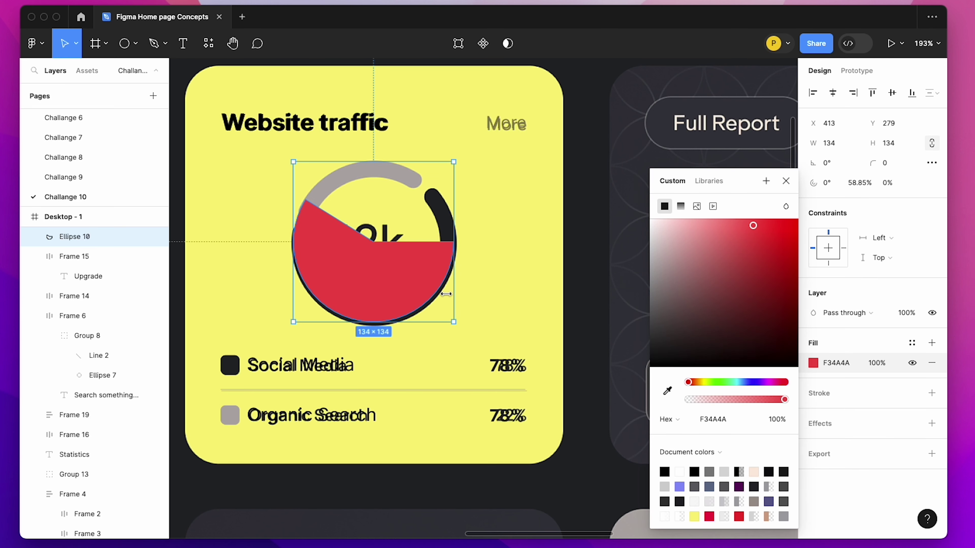
Hollow the red arc to 77.49% ratio, sweeping 64.09% from −40.9, with corner radius 19.
drag(374, 242, 381, 305)
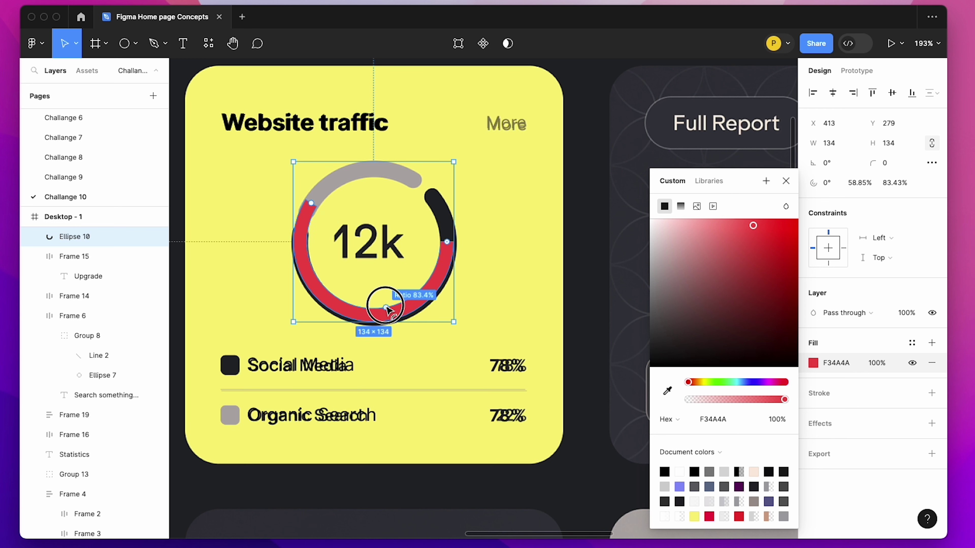
drag(458, 239, 445, 204)
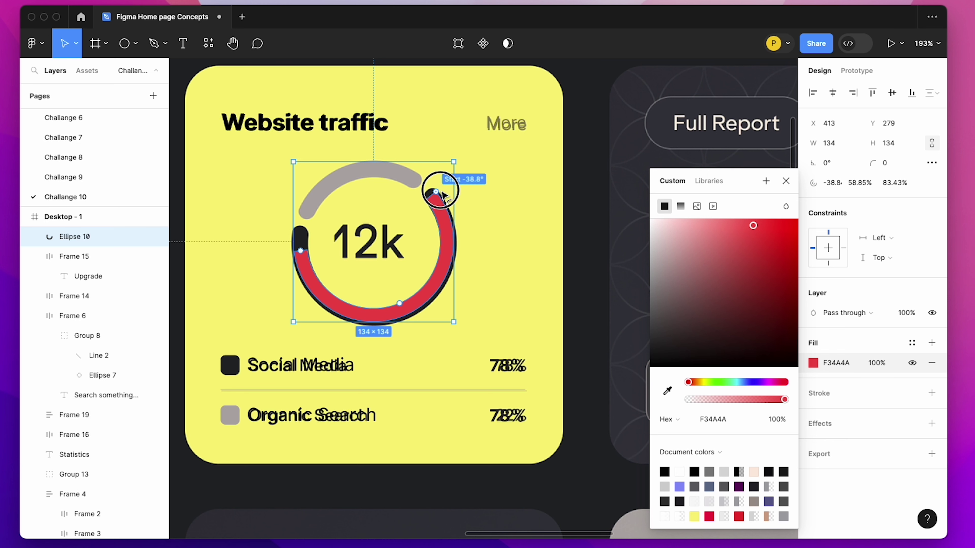
drag(300, 241, 303, 230)
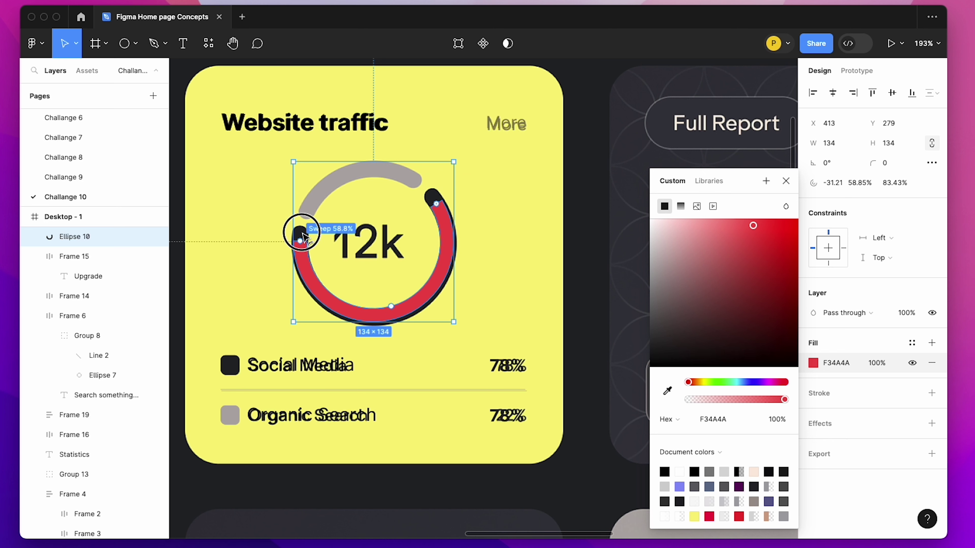
drag(437, 203, 429, 193)
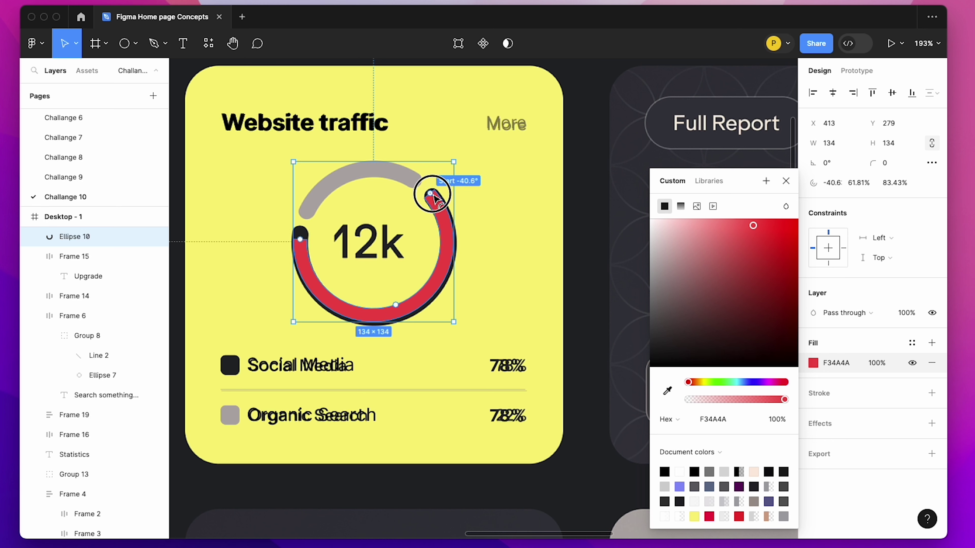
drag(306, 239, 299, 227)
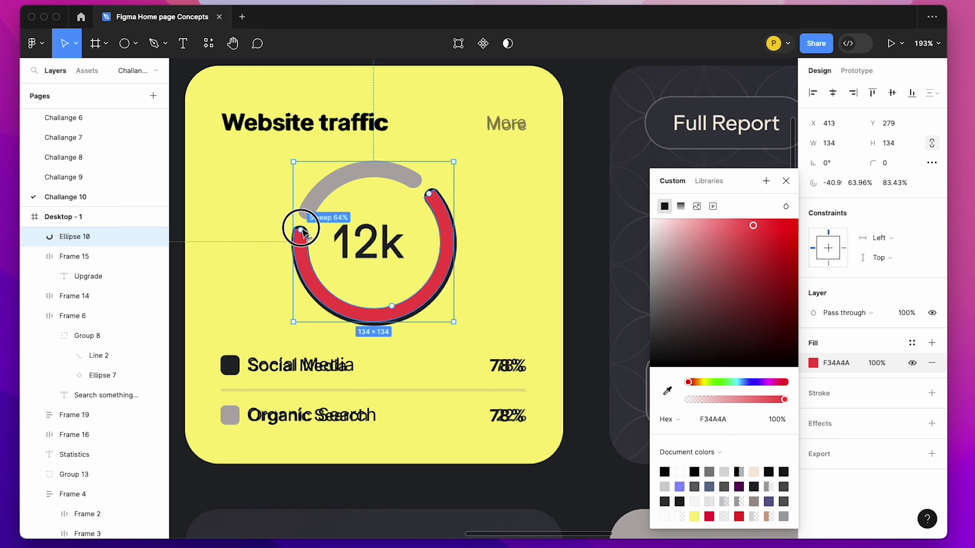
drag(876, 168, 895, 165)
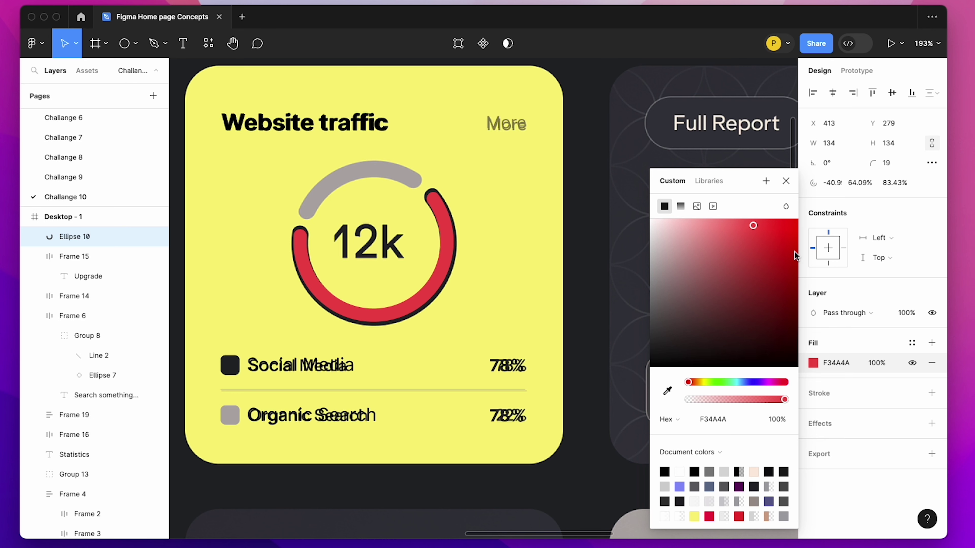
drag(442, 270, 456, 310)
key(Escape)
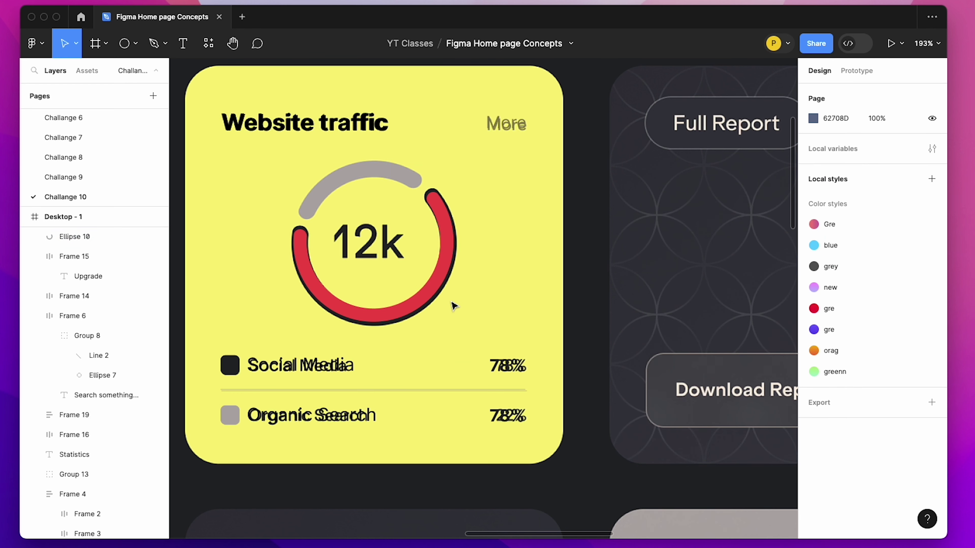
click(417, 307)
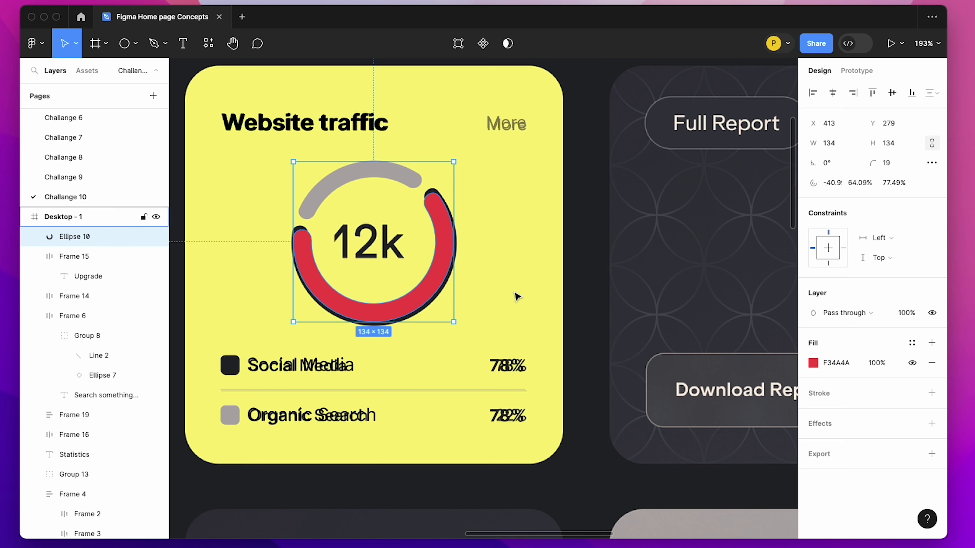
Duplicate the arc, rotating the copy 120° and shortening its sweep to 30.32% across the top.
click(533, 280)
click(452, 275)
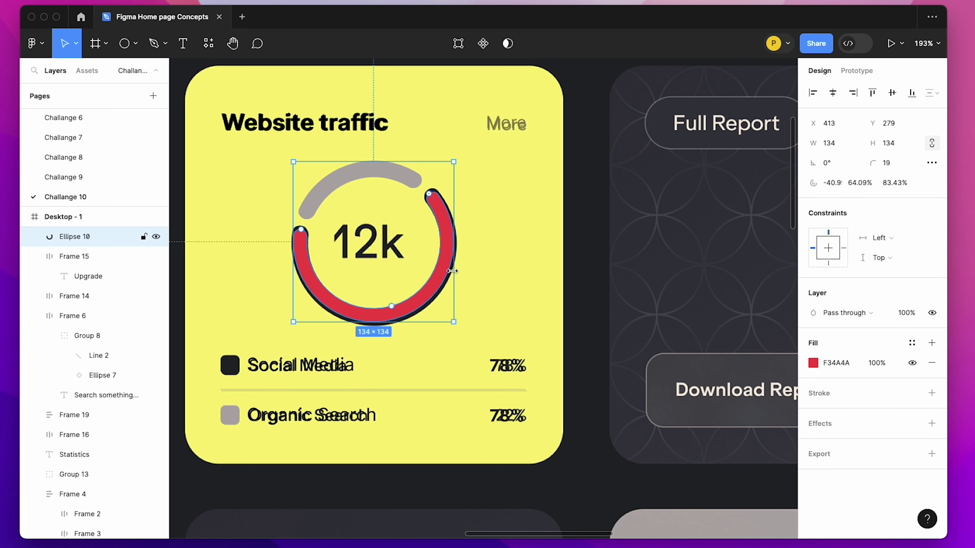
key(super+d)
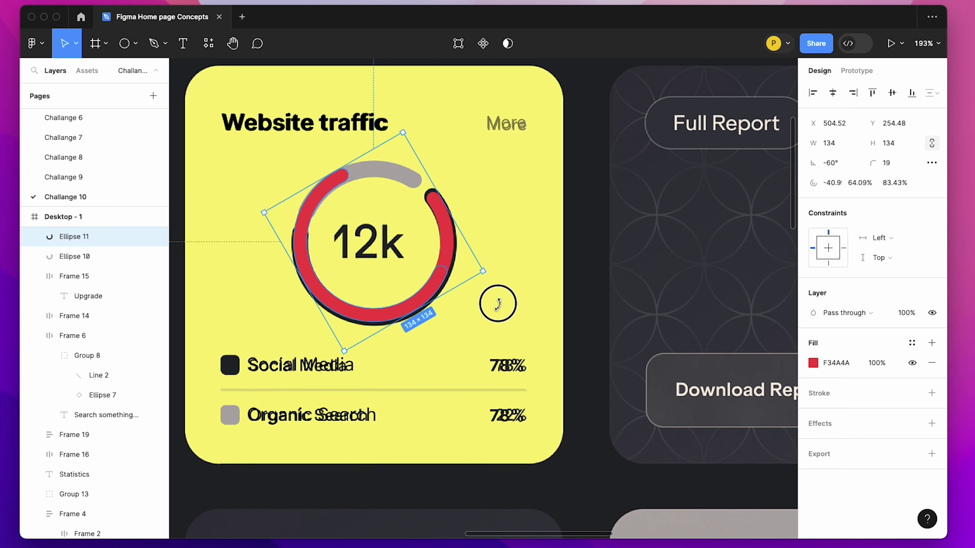
drag(462, 156, 359, 315)
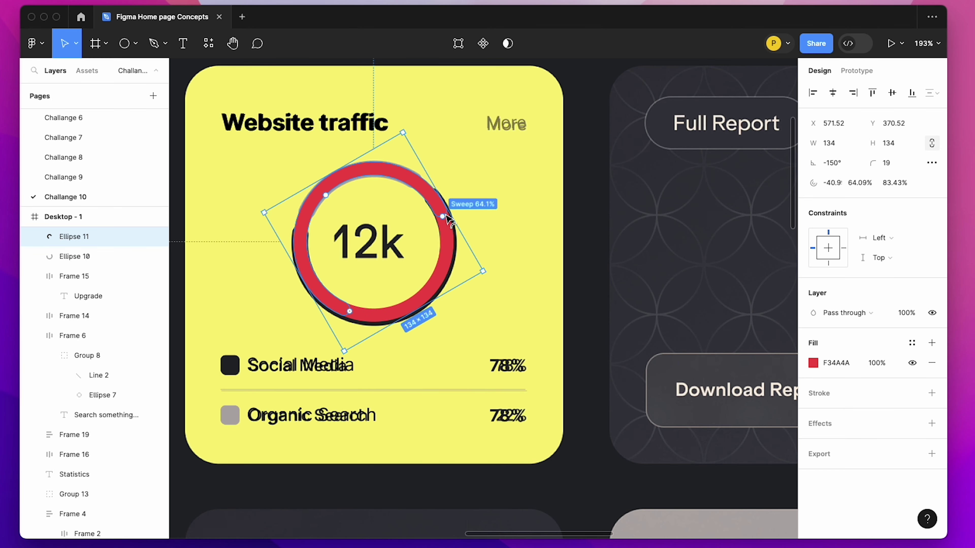
mouse_move(425, 192)
mouse_down()
mouse_move(293, 214)
mouse_move(304, 218)
mouse_up()
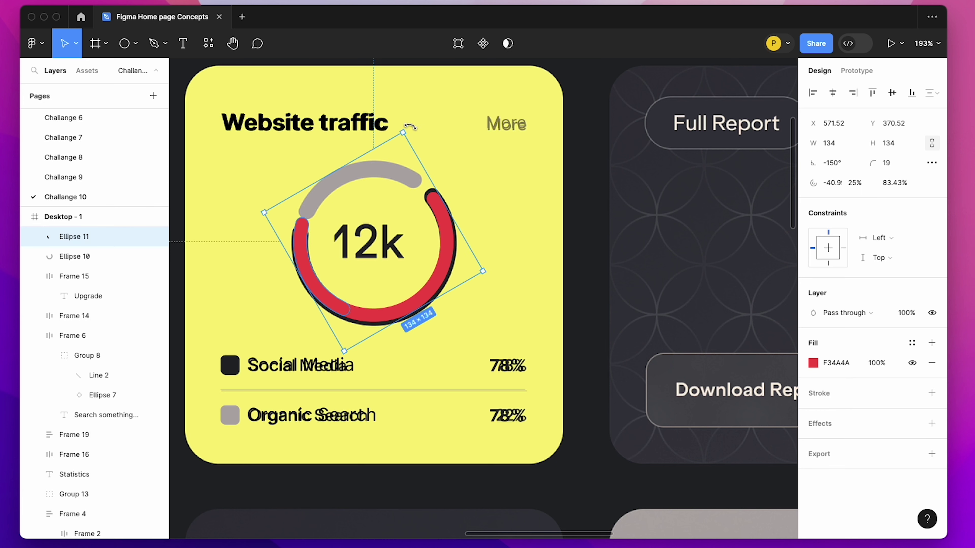
drag(410, 127, 500, 284)
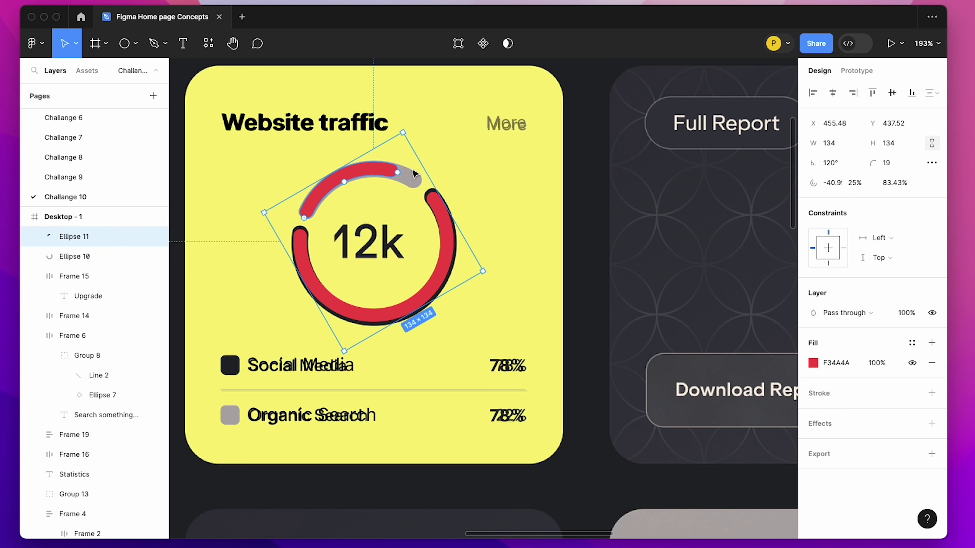
drag(413, 174, 418, 183)
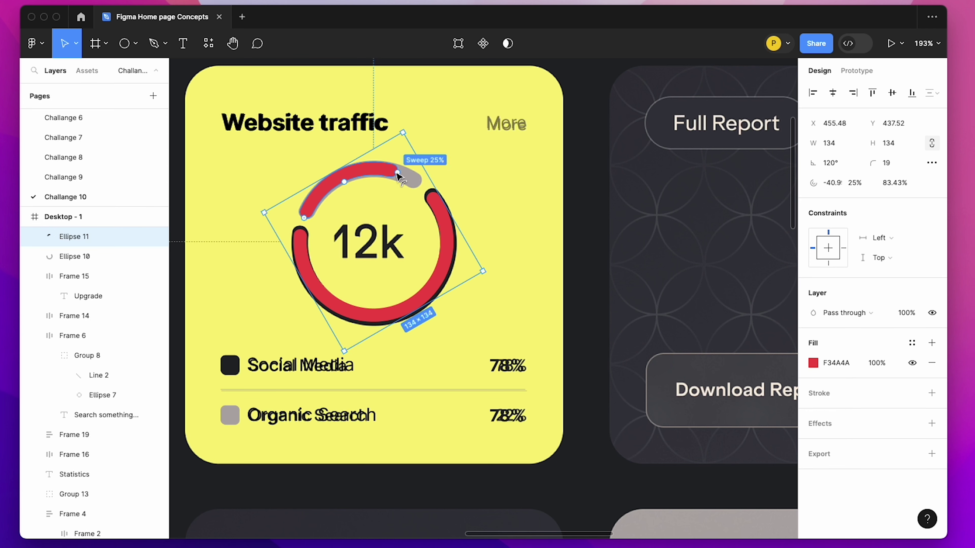
Return the main ring arc to black 000000 and colour the short copy grey B1ACAA.
click(502, 184)
click(454, 209)
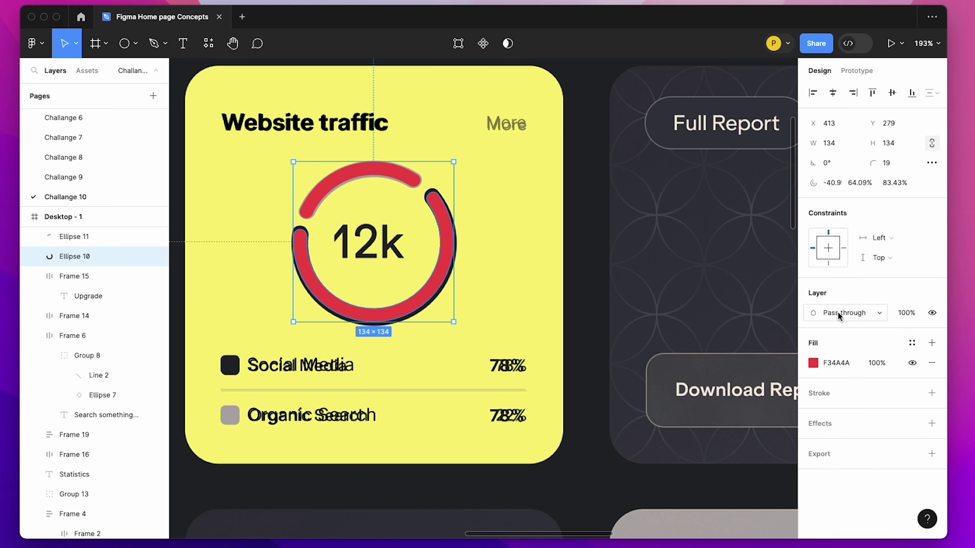
click(813, 363)
key(ctrl+z)
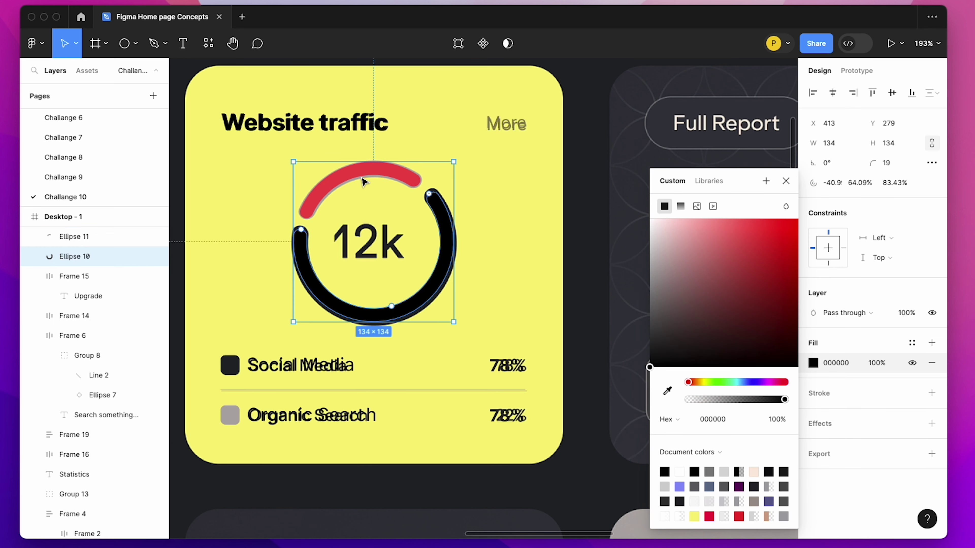
click(363, 175)
key(i)
click(229, 414)
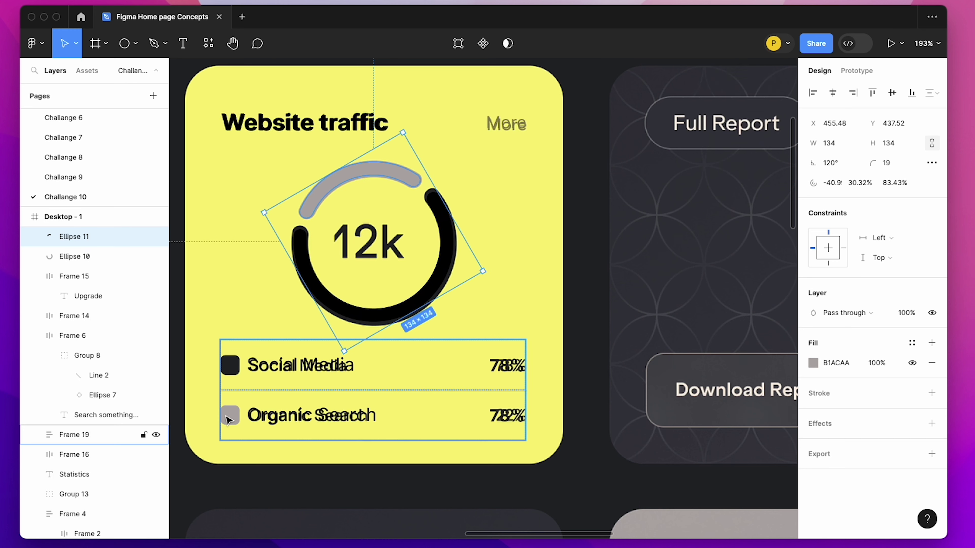
click(608, 166)
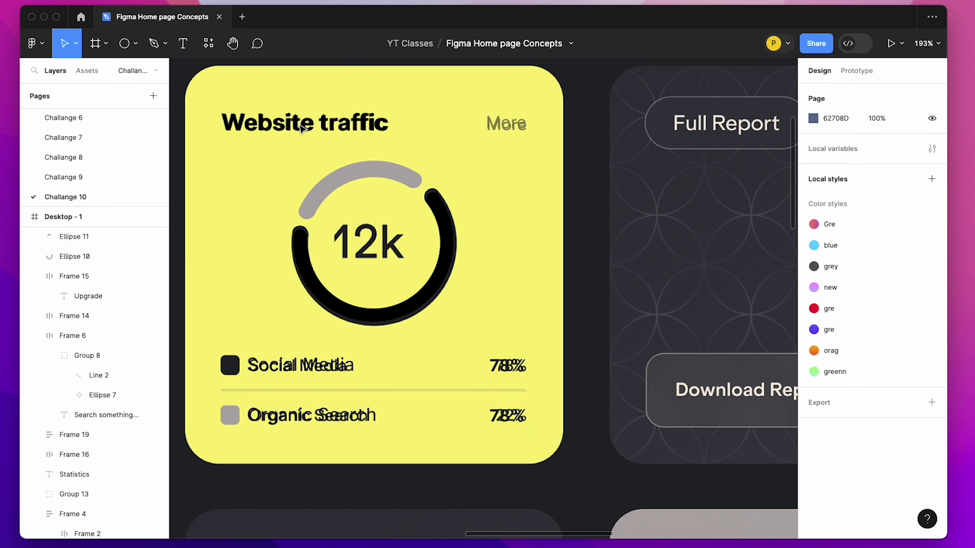
Add the 12k value text beside the ring, scale it to about 52×38, and set it to Medium weight.
key(t)
click(486, 245)
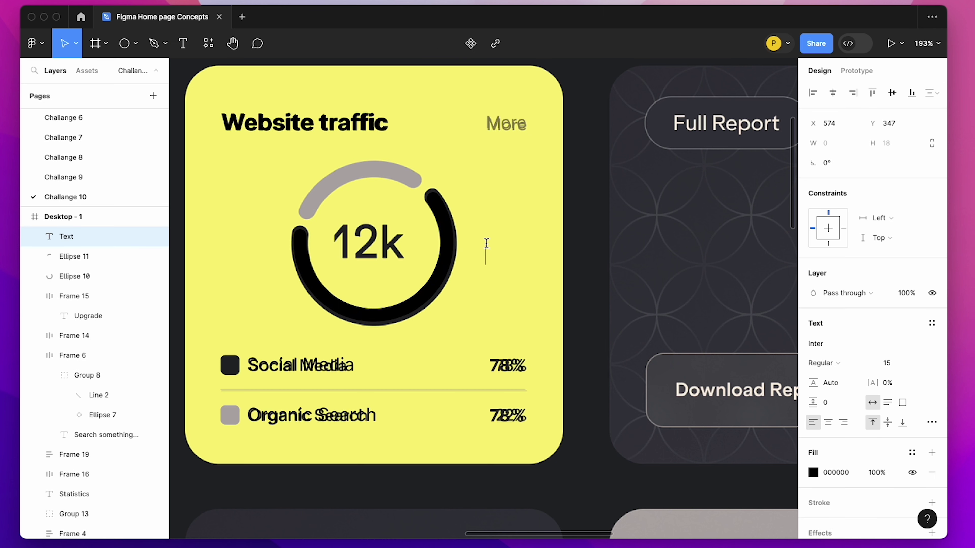
text(12k)
key(Escape)
key(k)
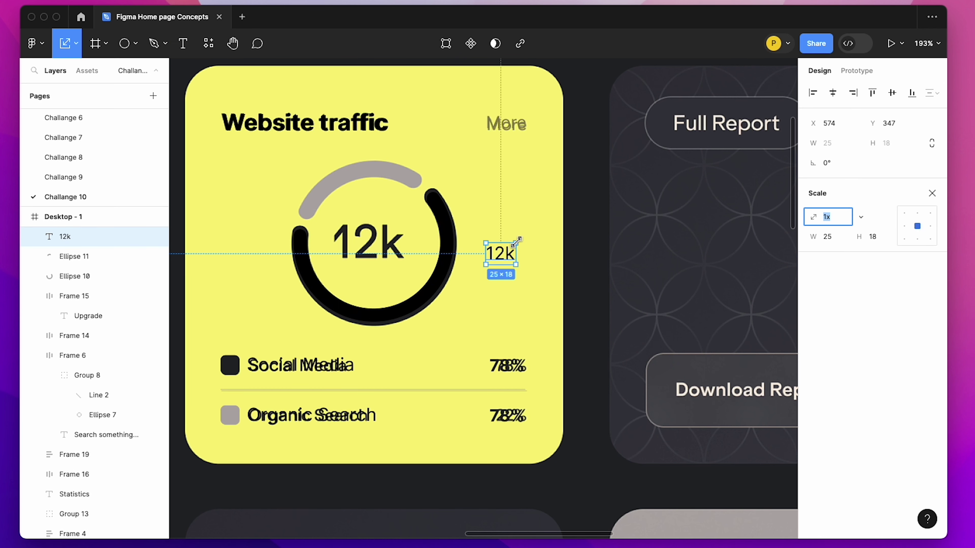
mouse_move(516, 241)
mouse_down()
mouse_move(534, 232)
mouse_move(372, 235)
mouse_move(408, 270)
mouse_up()
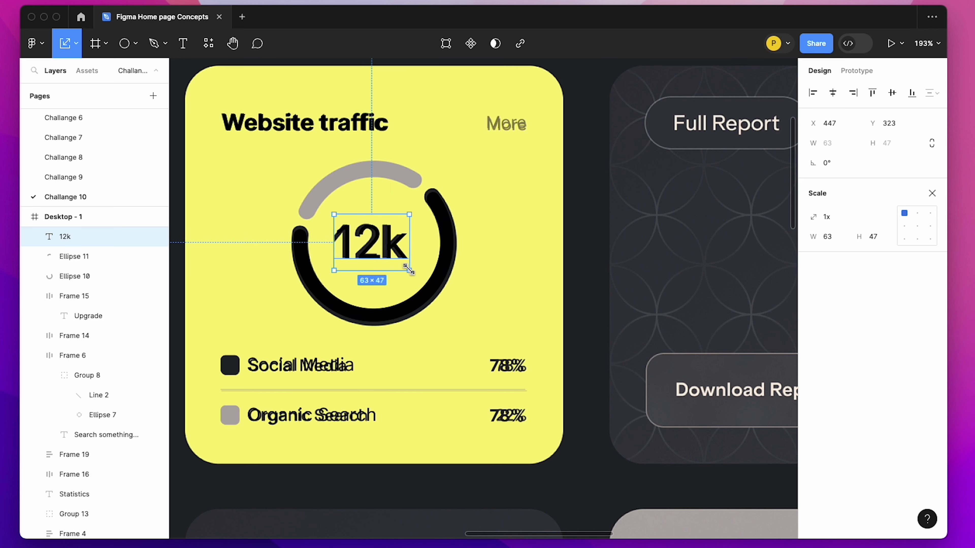
click(932, 193)
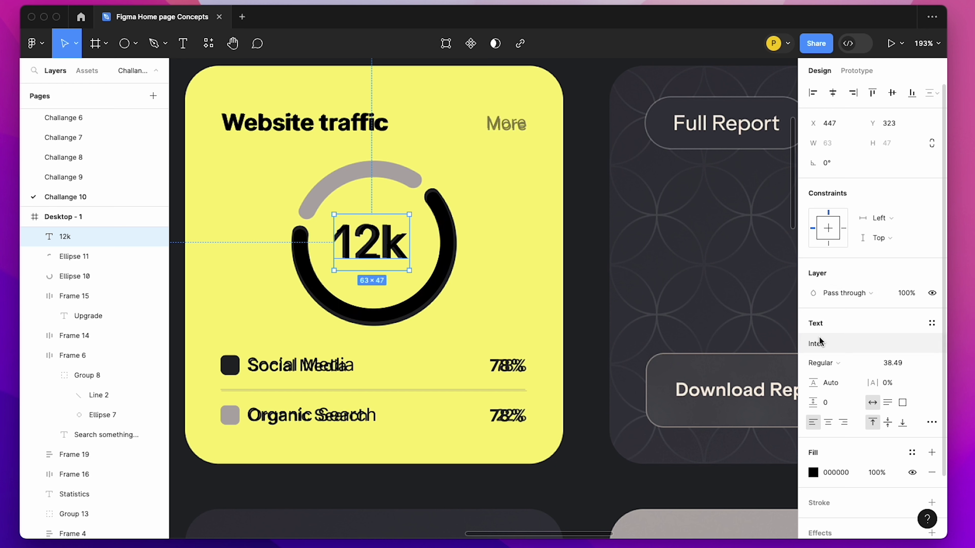
click(827, 362)
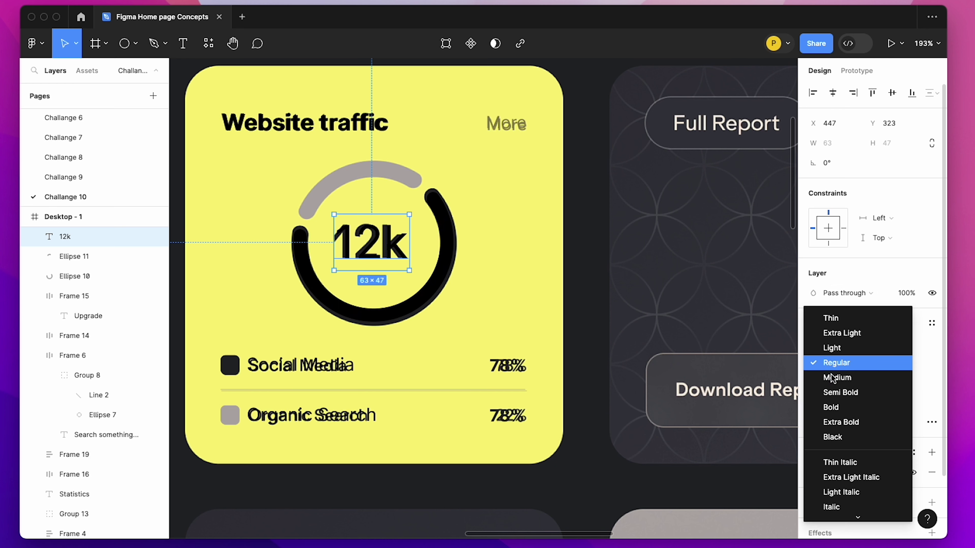
click(814, 381)
Group the grey and black ring arcs, then group that ring with the 12k text.
click(397, 175)
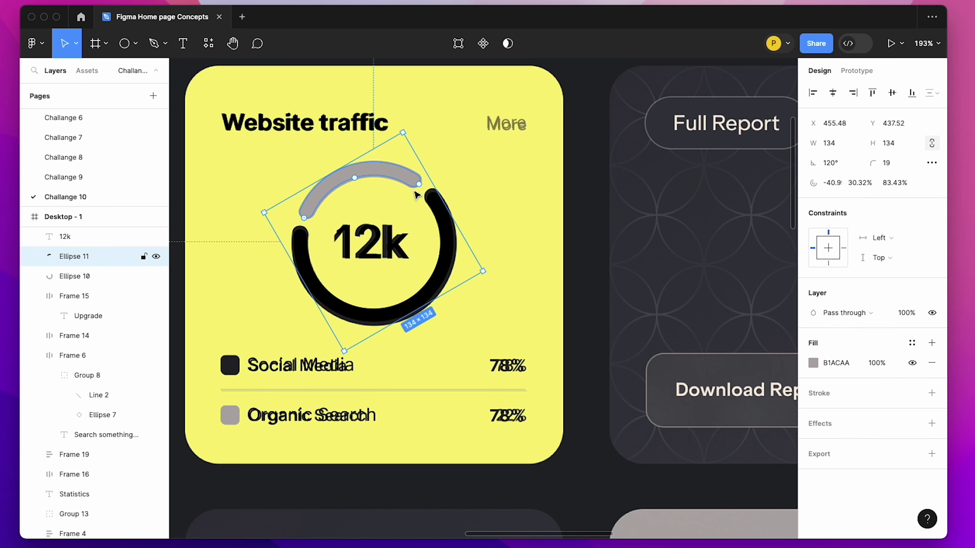
shift+click(436, 209)
key(ctrl+g)
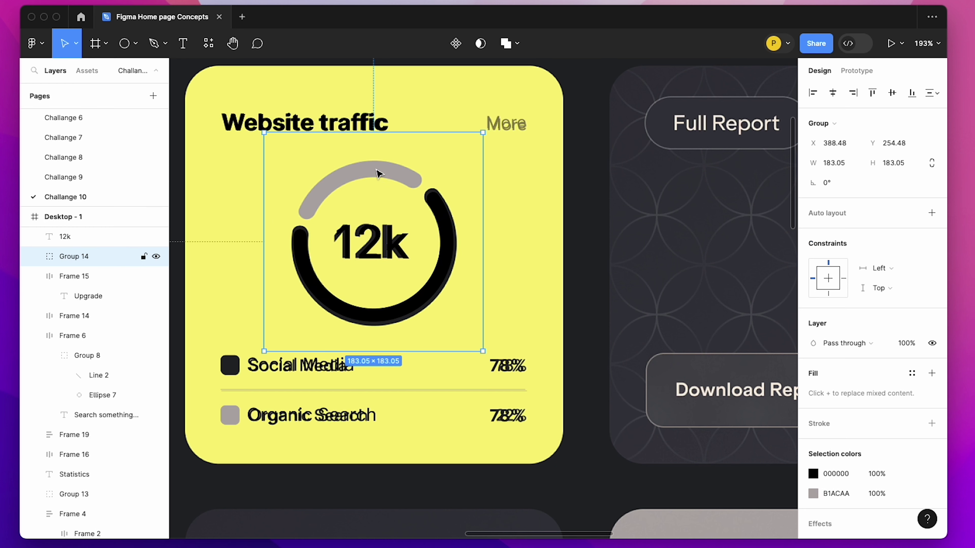
click(374, 242)
shift+click(398, 177)
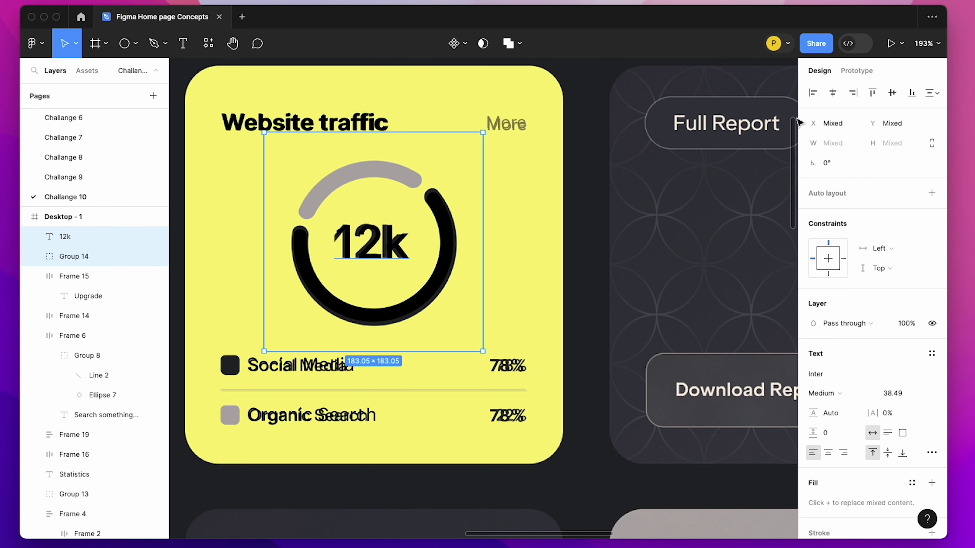
key(ctrl+g)
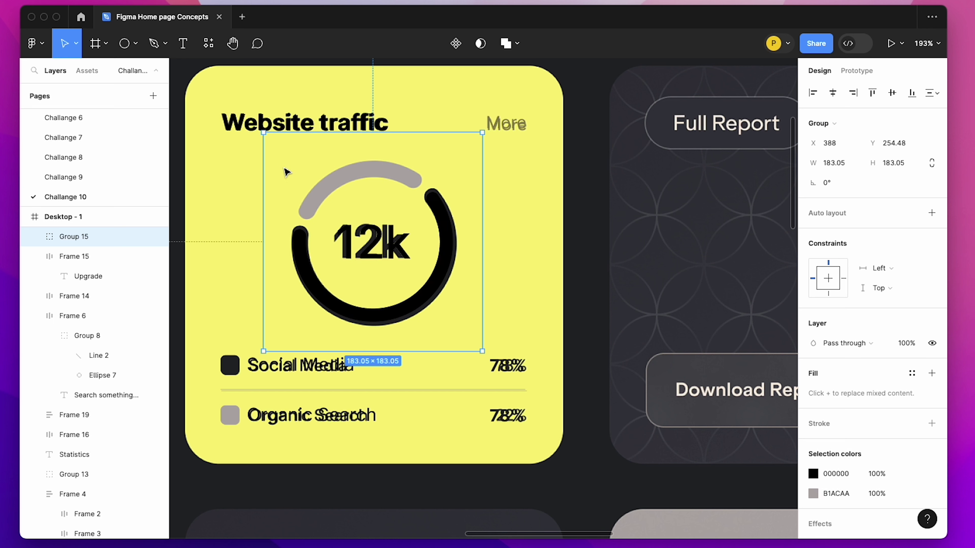
Group the Website traffic header row, ring chart and legend rows into one 256×278 group.
click(303, 127)
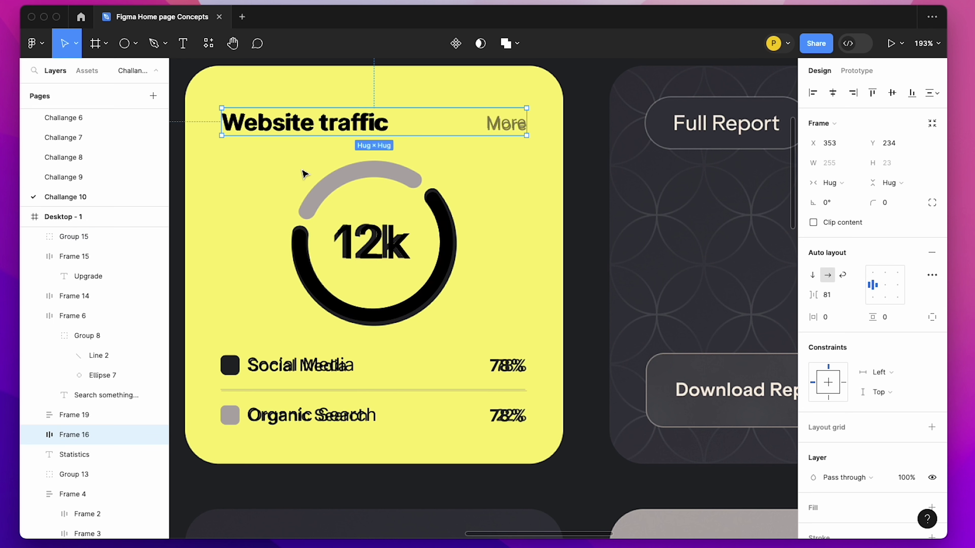
shift+click(305, 193)
shift+click(271, 382)
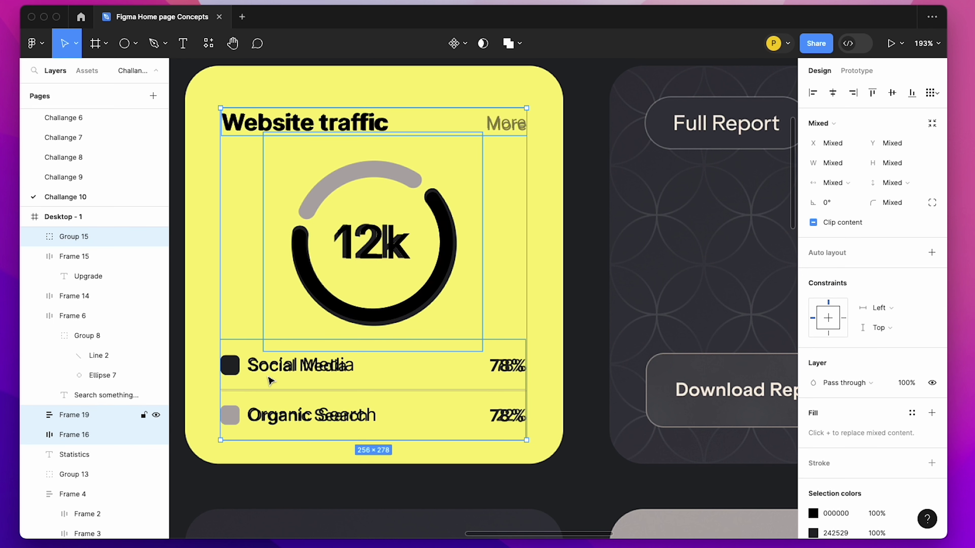
key(super+g)
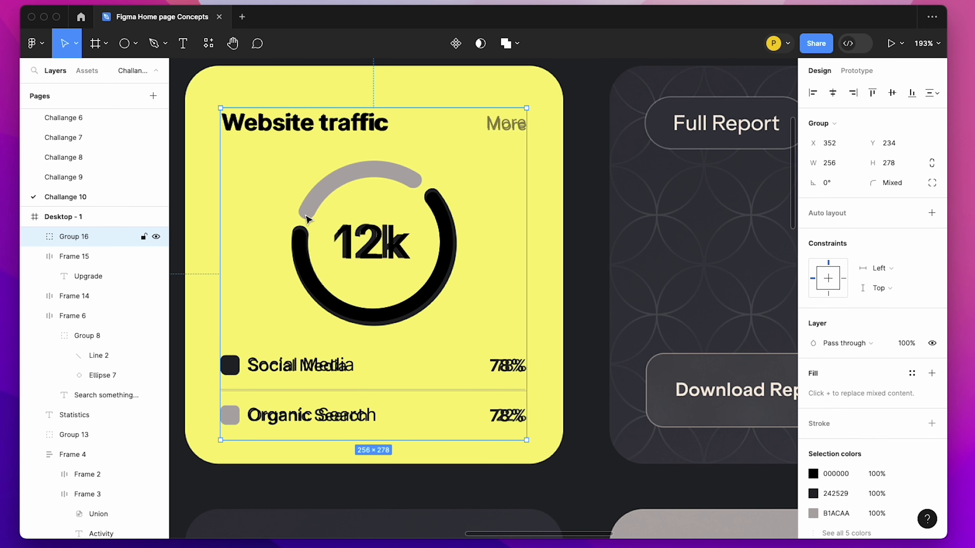
click(135, 48)
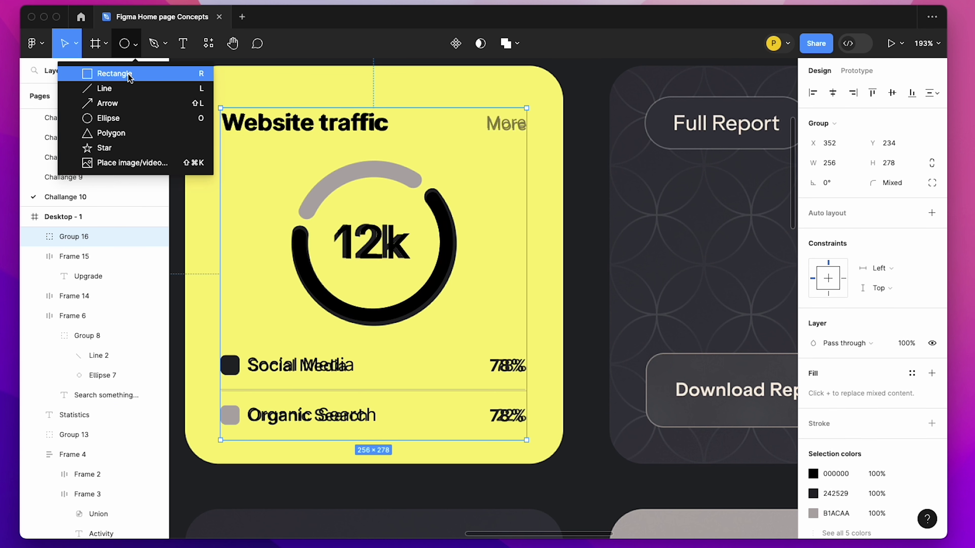
Draw a 315×333 rectangle over the traffic card with 50% fill opacity and corner radius 24.
click(162, 73)
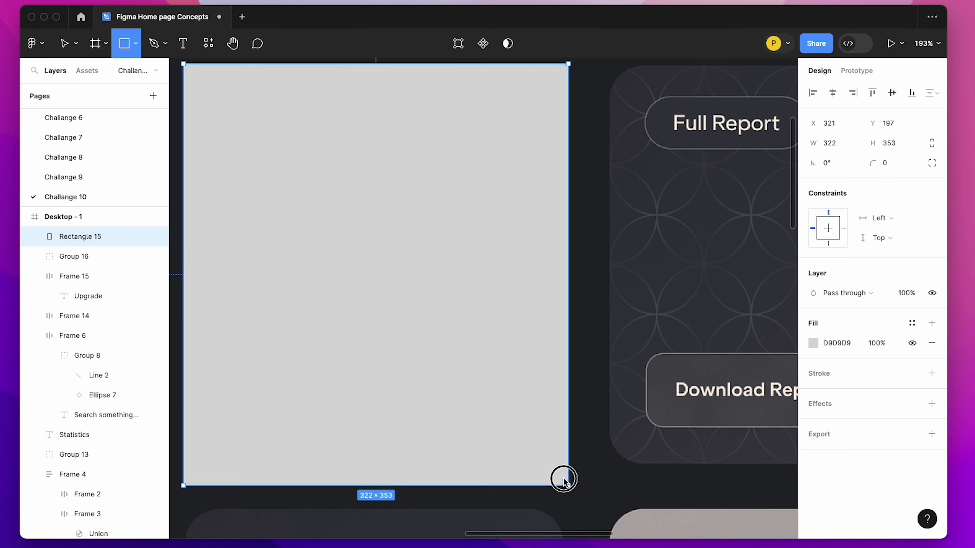
drag(185, 65, 566, 470)
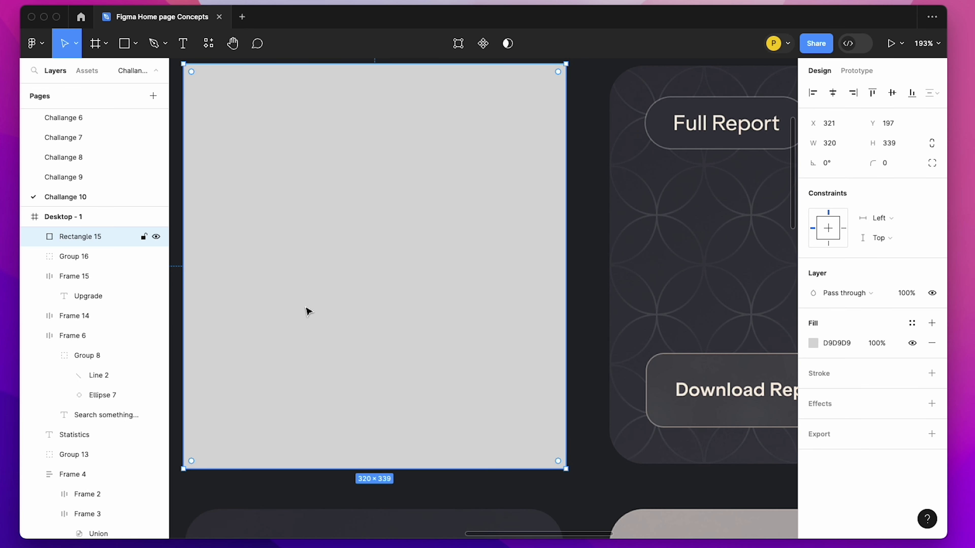
click(881, 343)
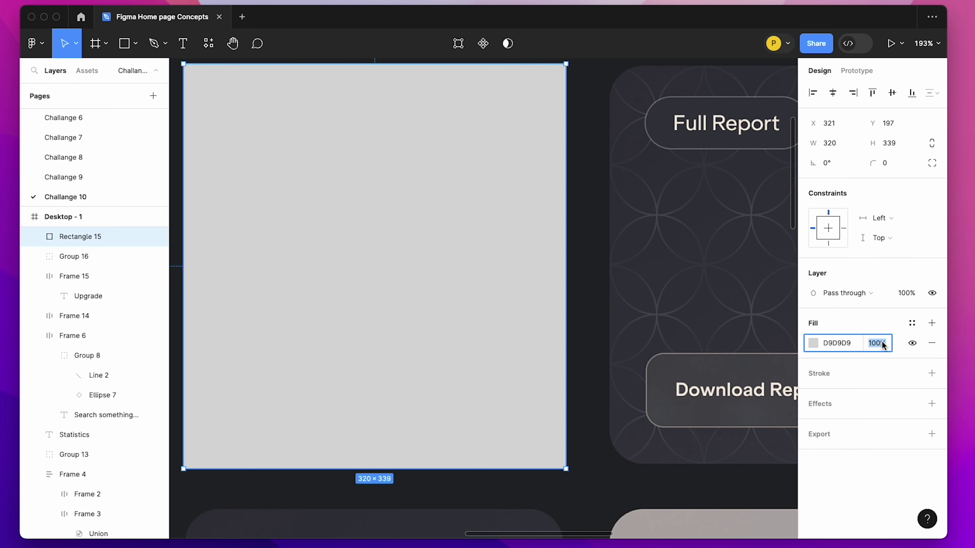
text(50)
key(Return)
scroll(414, 198, up, 3)
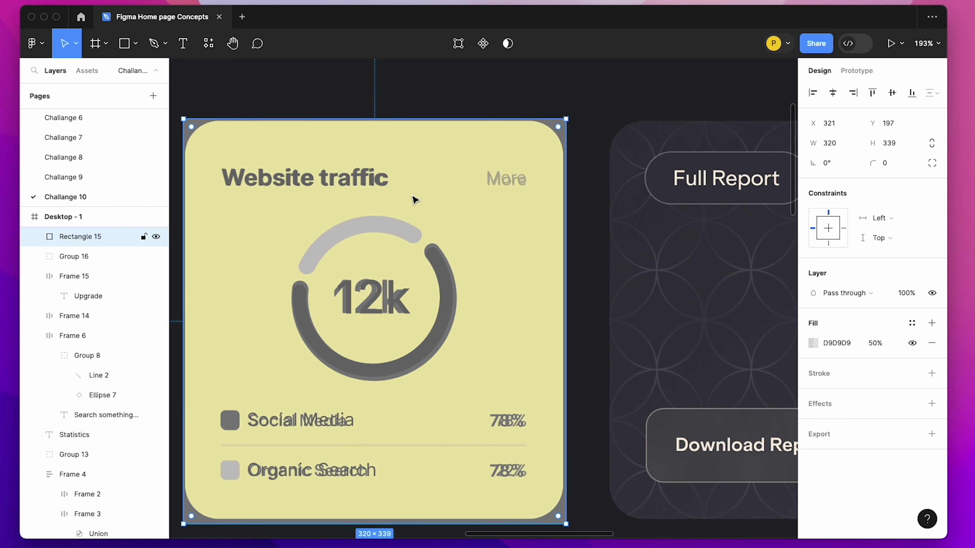
drag(183, 119, 185, 120)
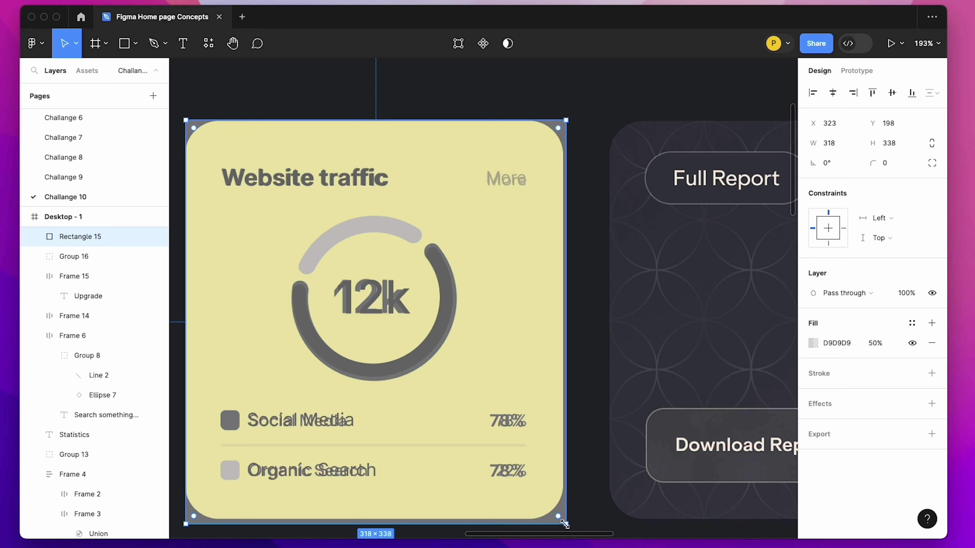
drag(565, 524, 563, 519)
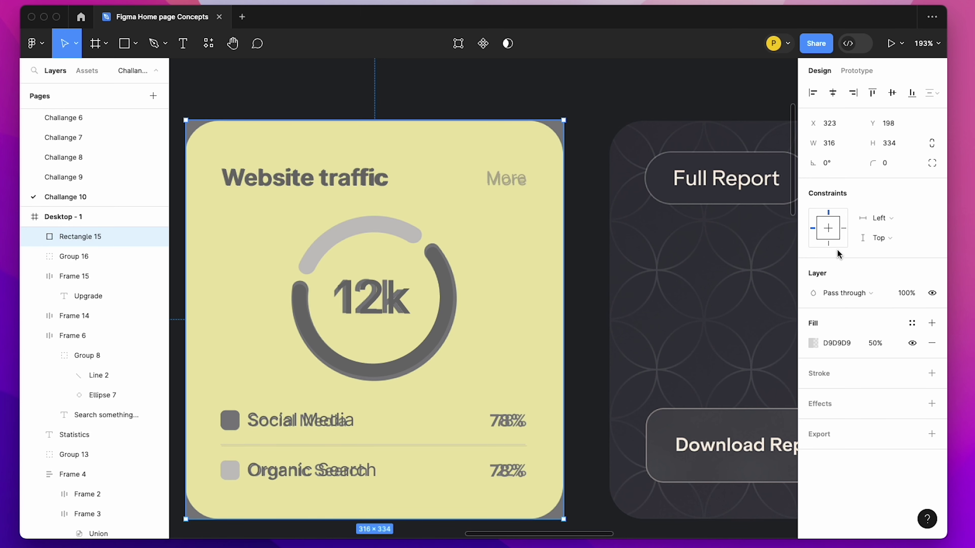
mouse_move(872, 165)
mouse_down()
mouse_move(204, 194)
mouse_move(909, 165)
mouse_up()
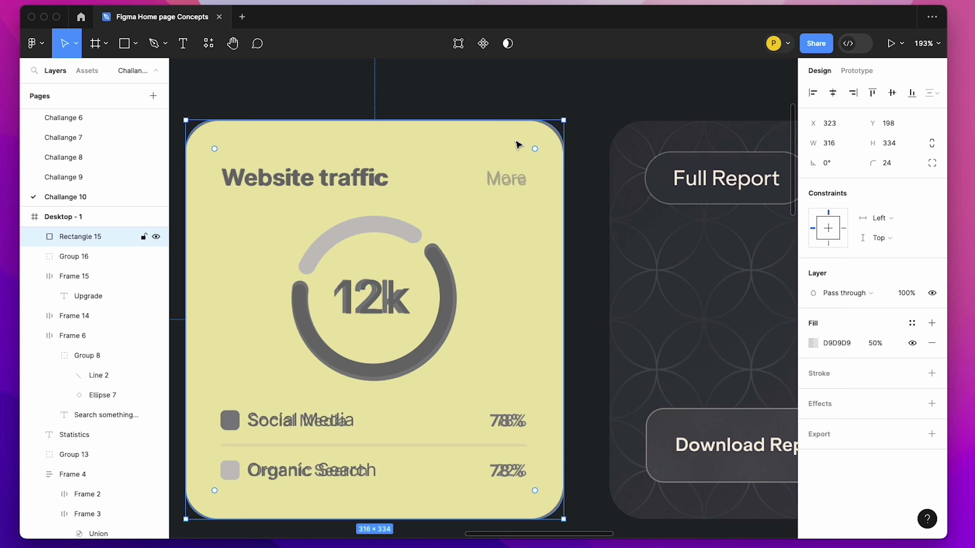
drag(564, 120, 563, 122)
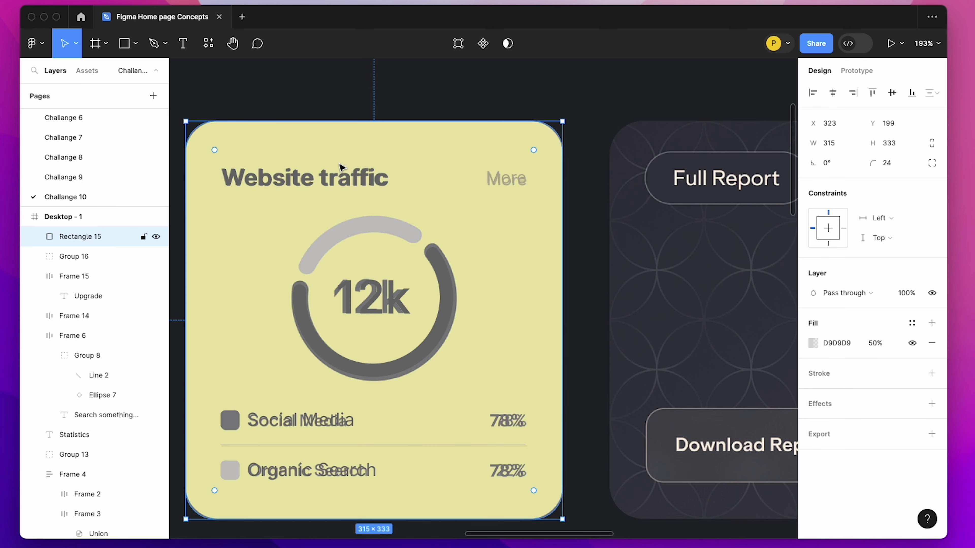
key(shift+1)
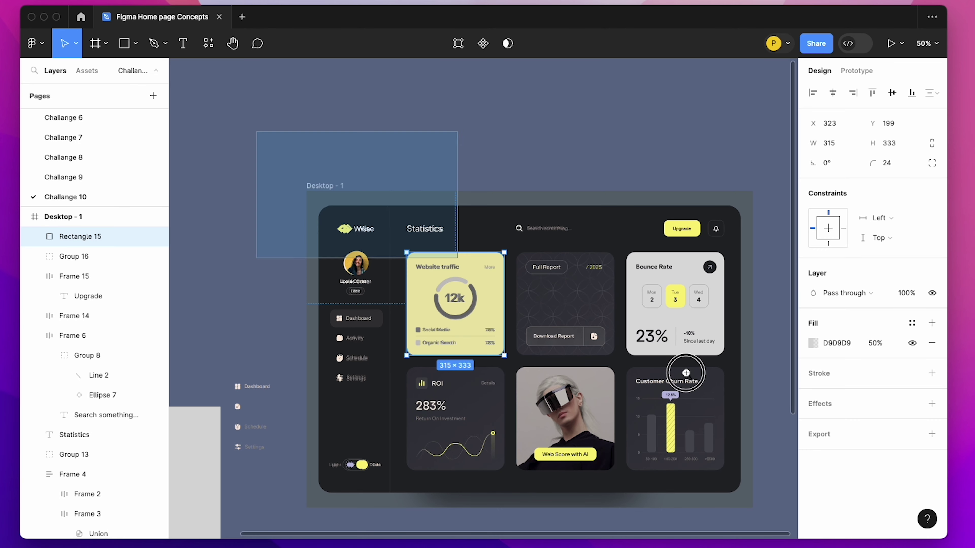
Fill the rectangle with the card's FFF27A yellow and send it behind the card content.
mouse_move(360, 278)
mouse_down()
mouse_move(398, 279)
mouse_move(336, 295)
mouse_up()
key(i)
click(347, 293)
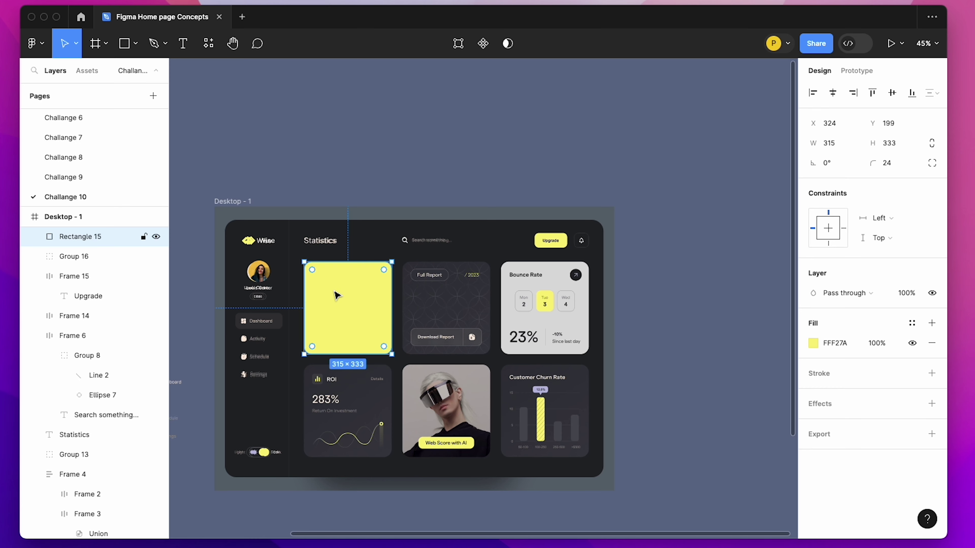
key(super+bracketleft)
key(super+bracketleft)
Group the yellow background with the card content and move the card into its dashboard slot.
drag(288, 241, 484, 364)
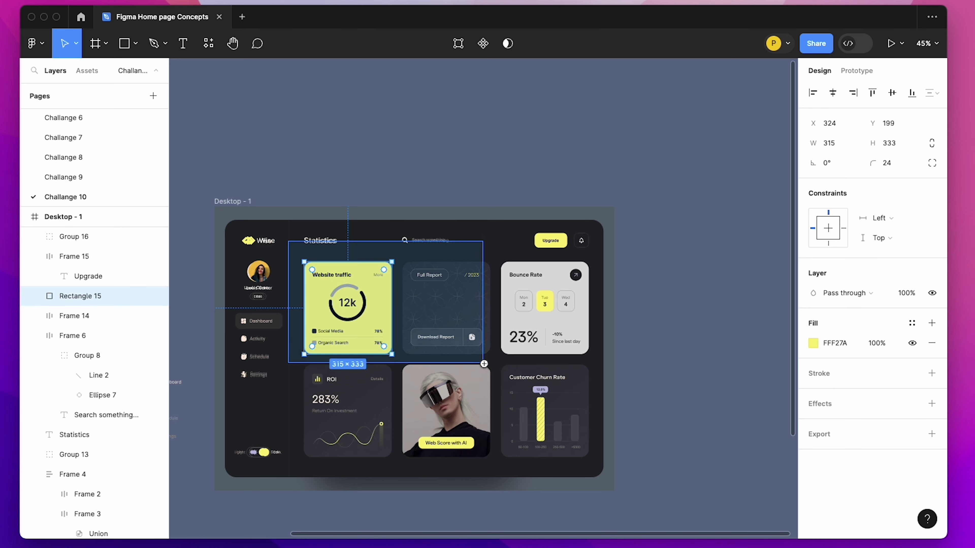
key(shift+2)
click(361, 250)
shift+click(394, 190)
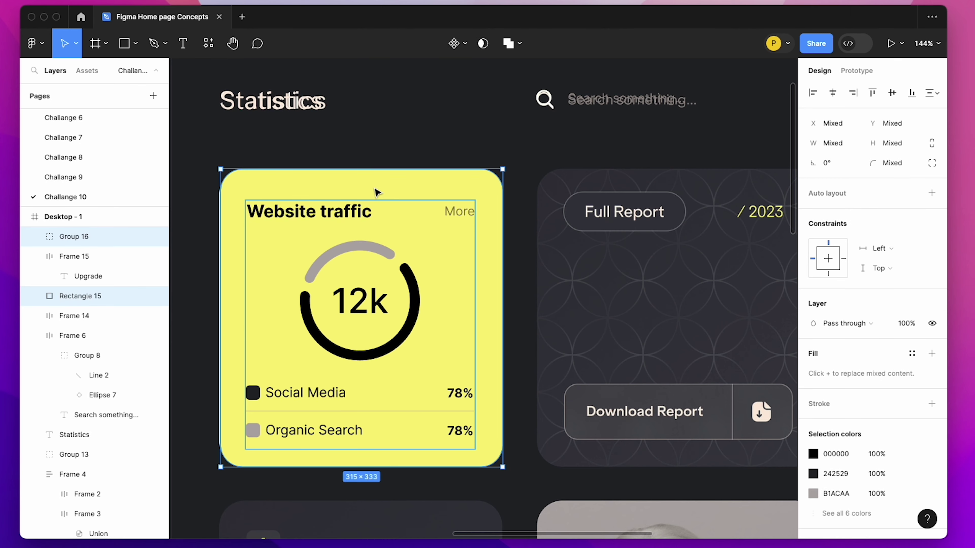
key(ctrl+g)
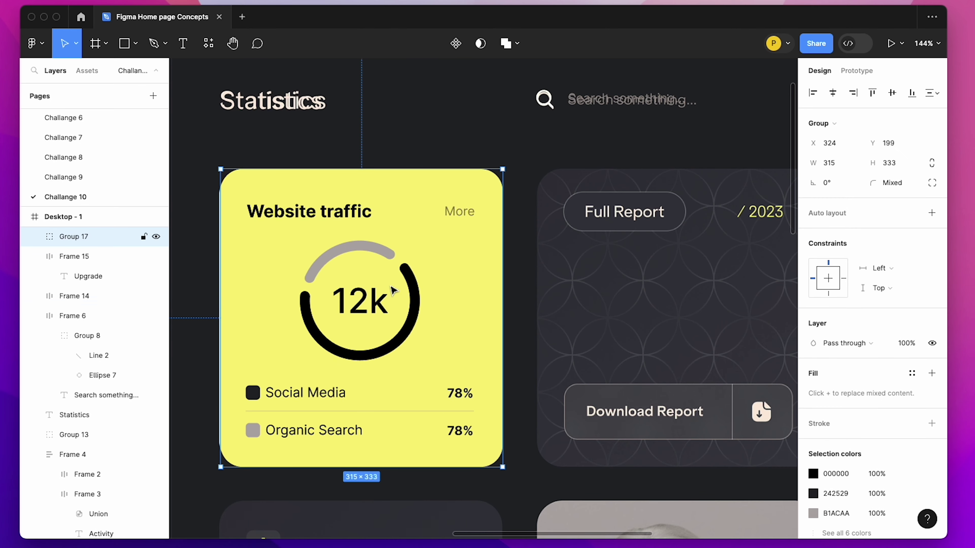
drag(379, 292, 361, 311)
ctrl+scroll(361, 313, down, 5)
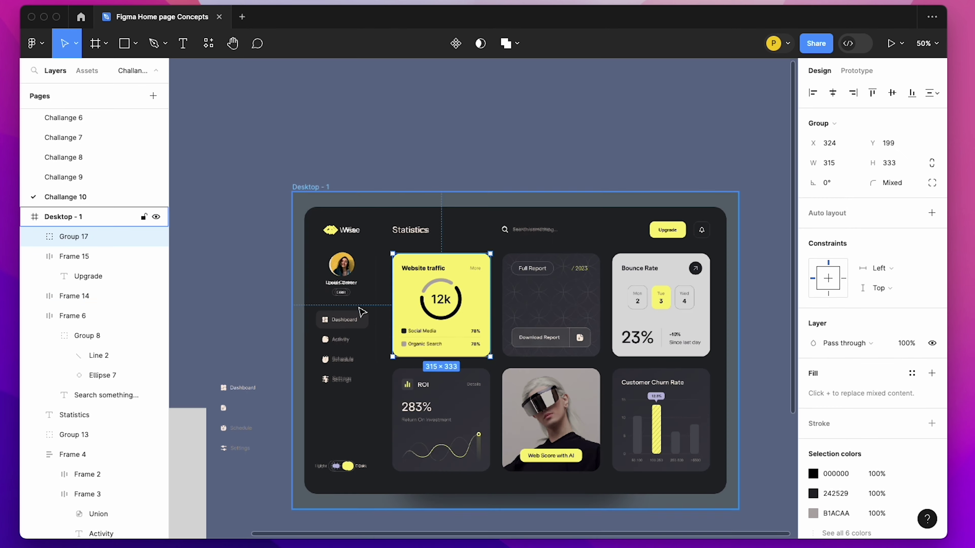
ctrl+scroll(361, 313, down, 3)
click(503, 226)
drag(342, 229, 635, 442)
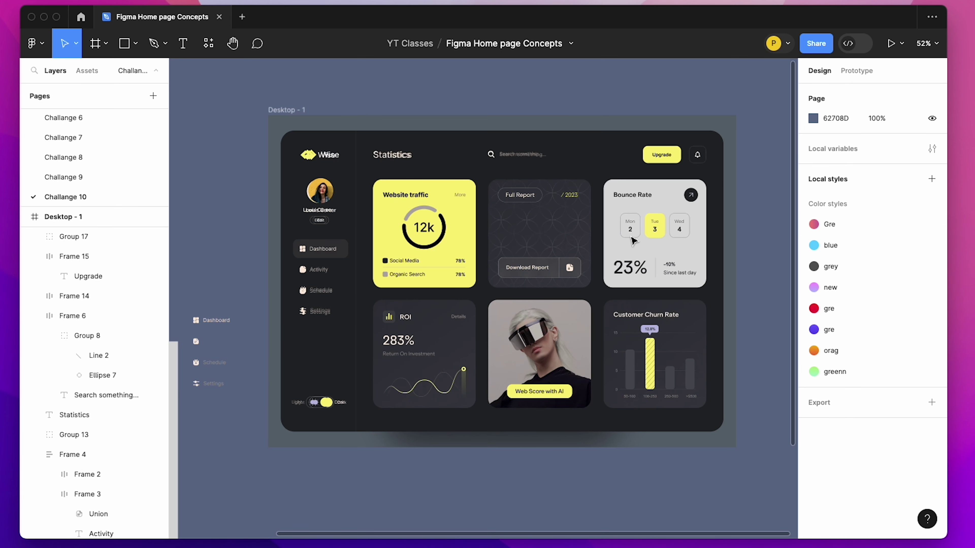
scroll(537, 307, right, 2)
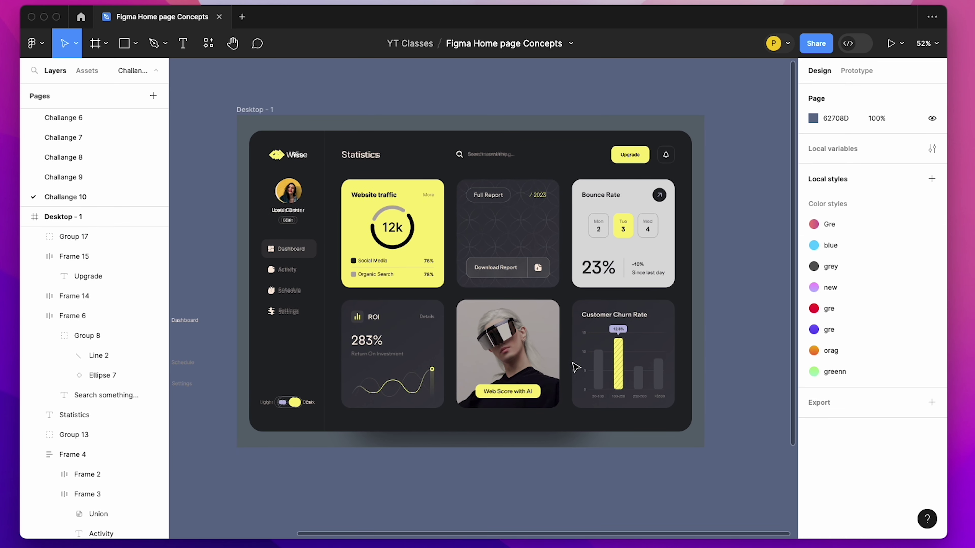
scroll(402, 433, up, 3)
ctrl+scroll(403, 433, down, 1)
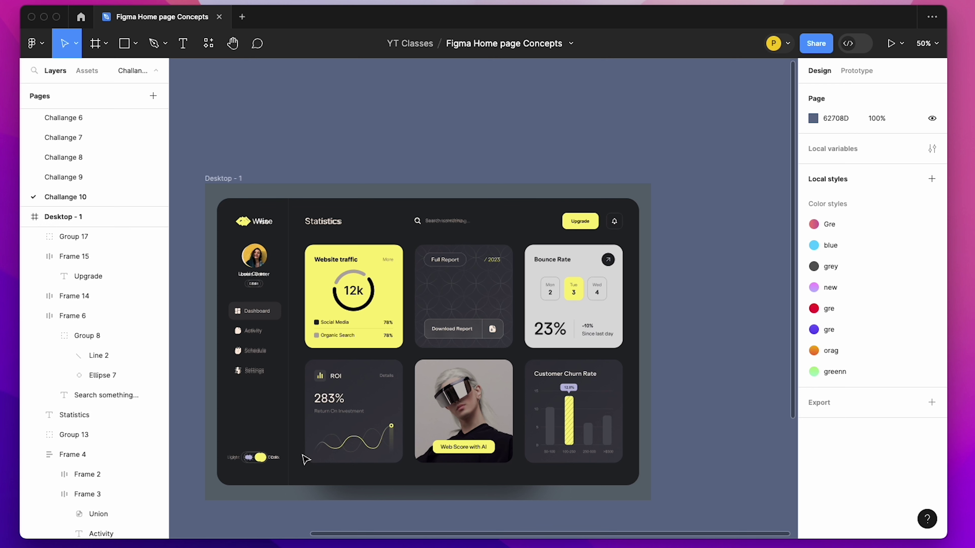
scroll(611, 417, down, 2)
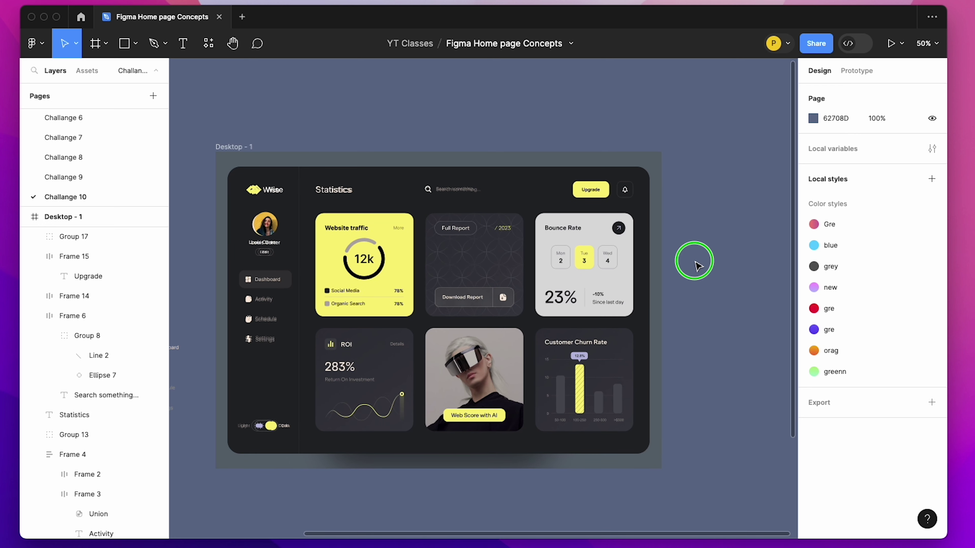
Generate a multi-peak upward wave with the Get Waves plugin, with higher complexity and randomized shape.
right_click(695, 262)
mouse_move(719, 366)
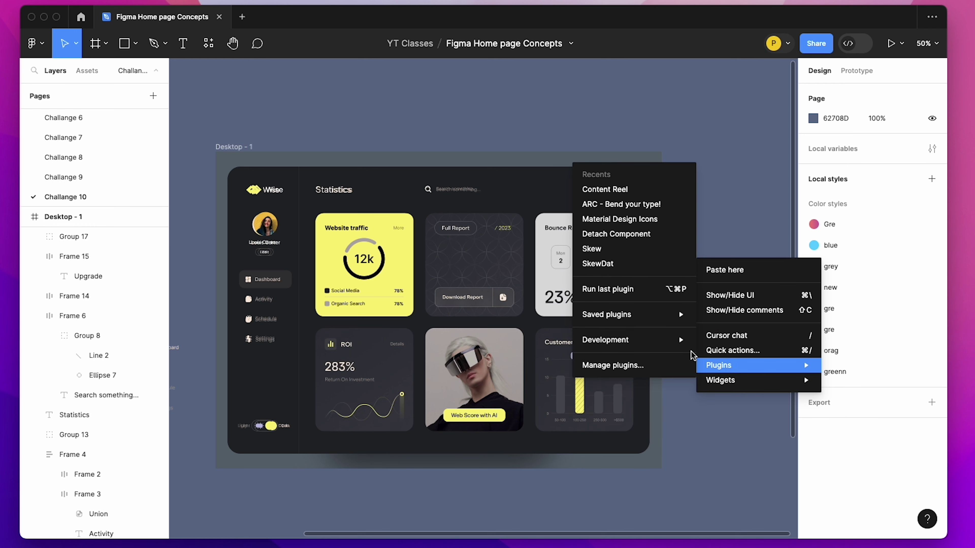
mouse_move(606, 315)
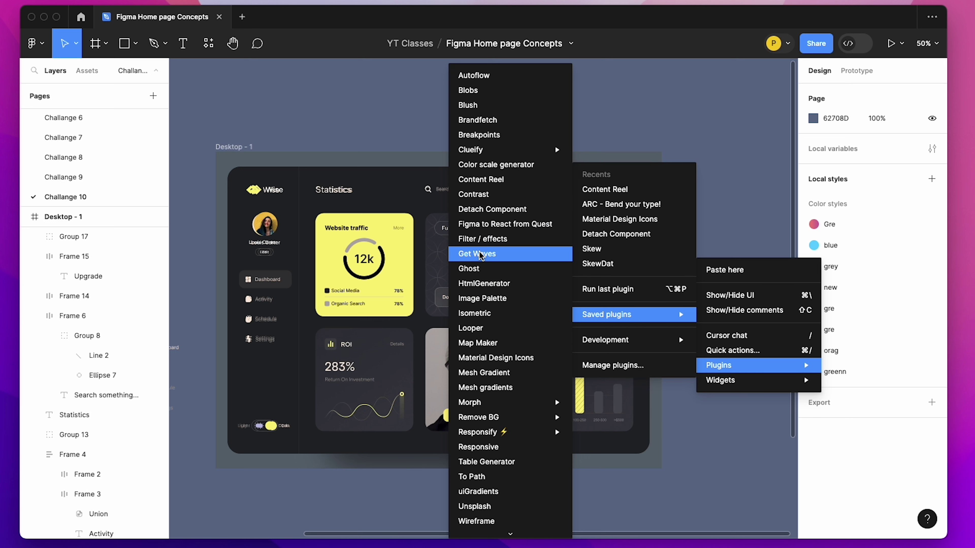
click(487, 253)
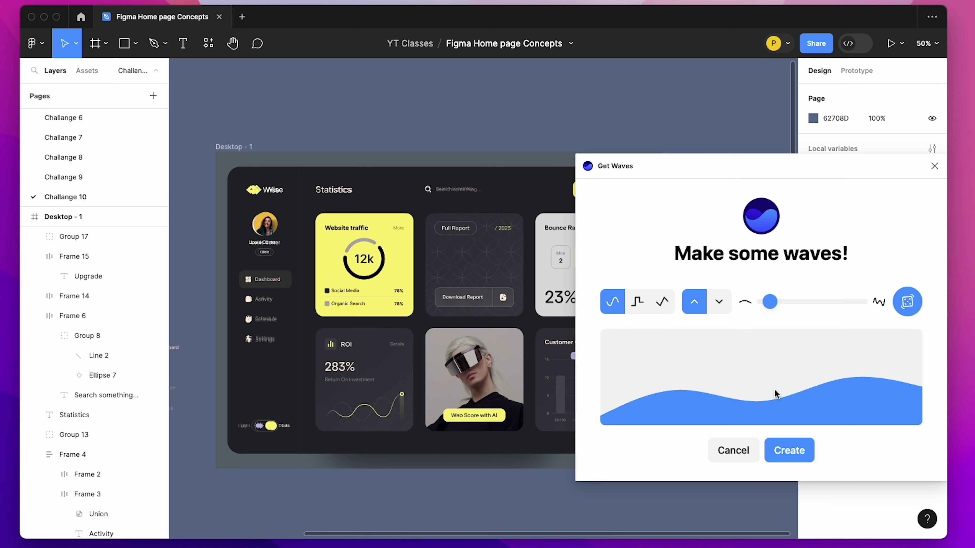
mouse_move(774, 309)
mouse_down()
mouse_move(806, 310)
mouse_move(780, 312)
mouse_up()
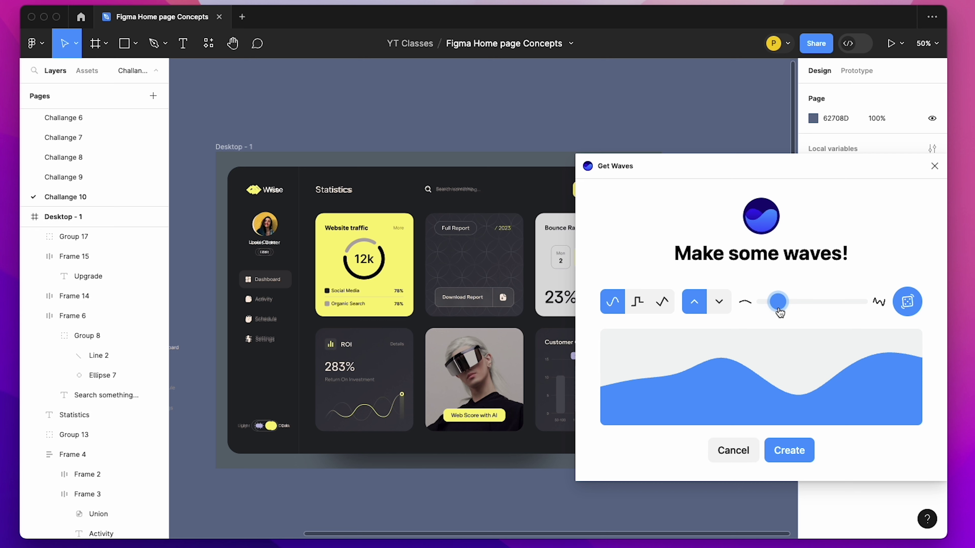
click(785, 307)
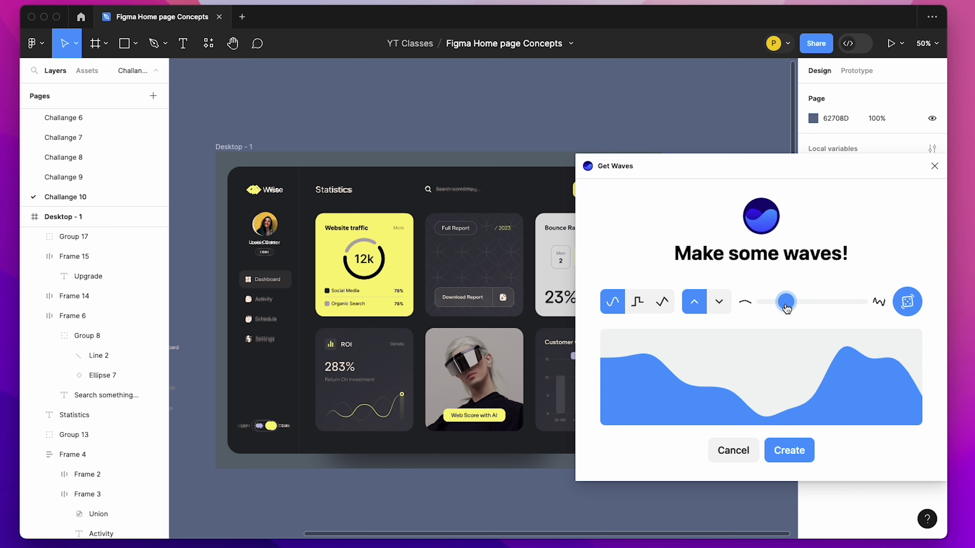
click(719, 302)
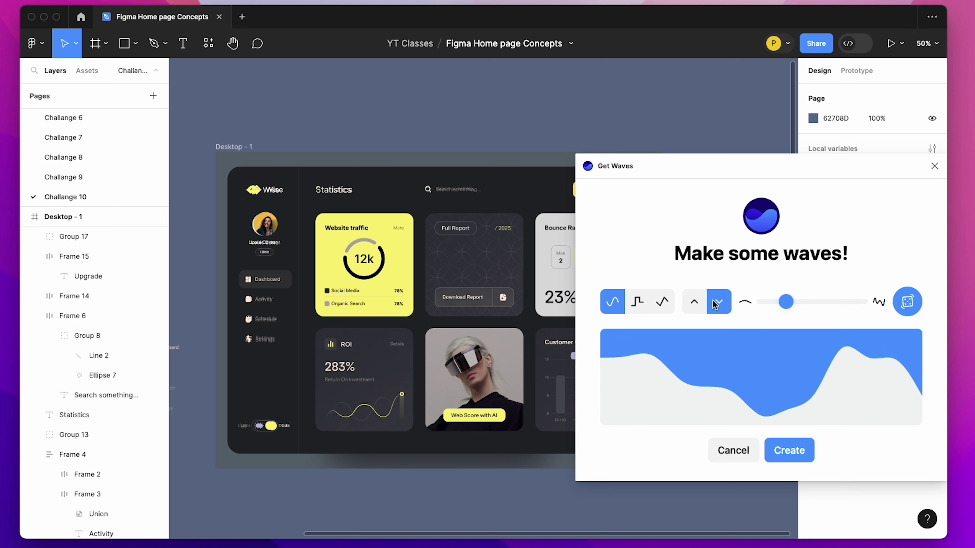
click(695, 302)
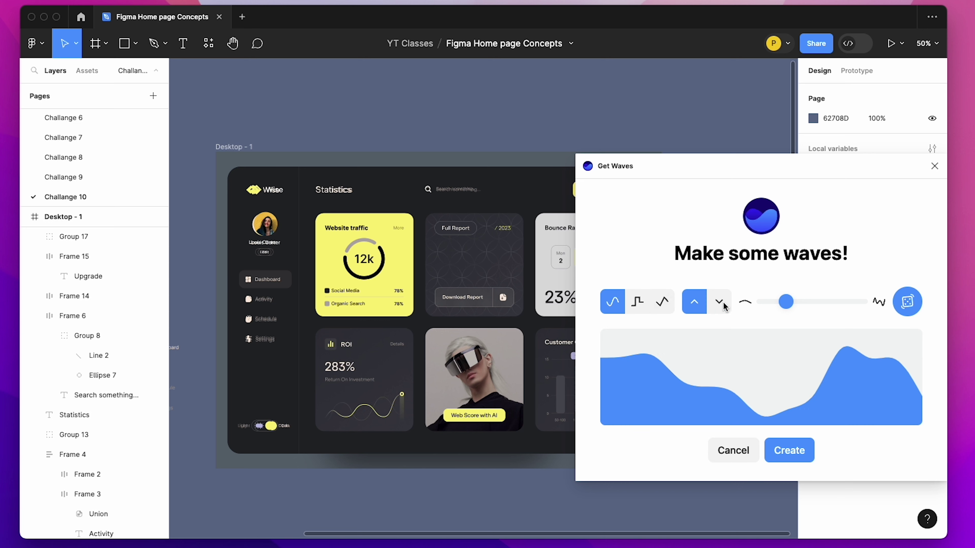
click(913, 308)
click(913, 307)
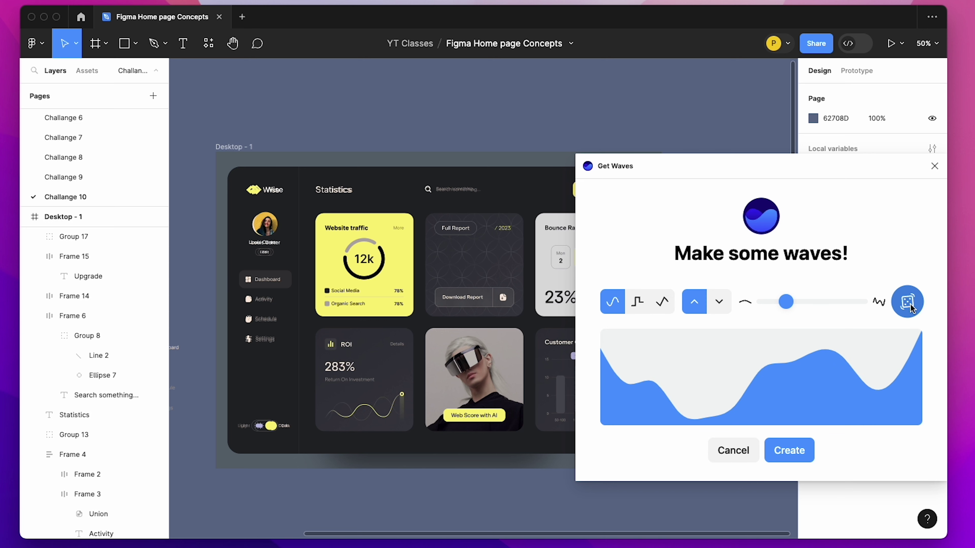
click(911, 307)
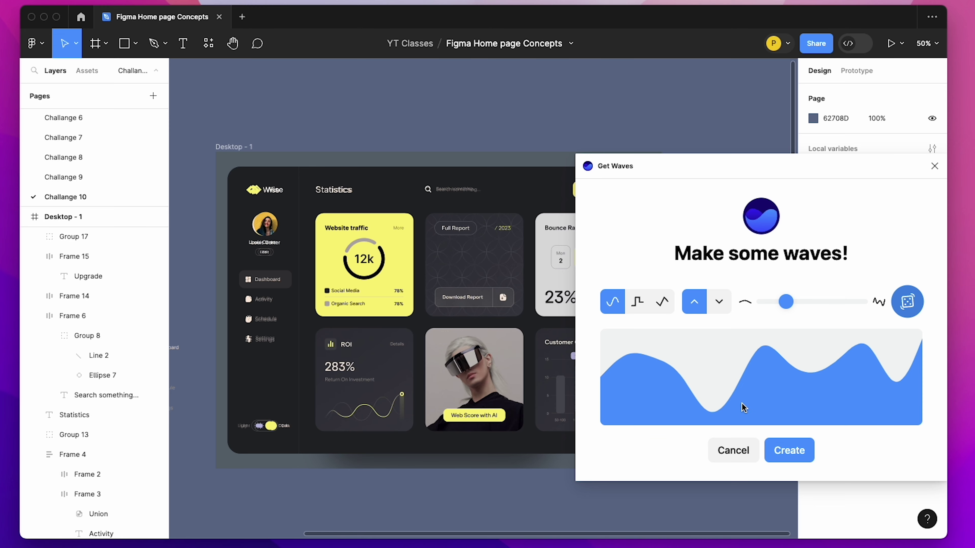
click(785, 452)
Scale the blue 0099FF wave down to 238×64 and place it just below the dashboard.
drag(549, 319, 555, 458)
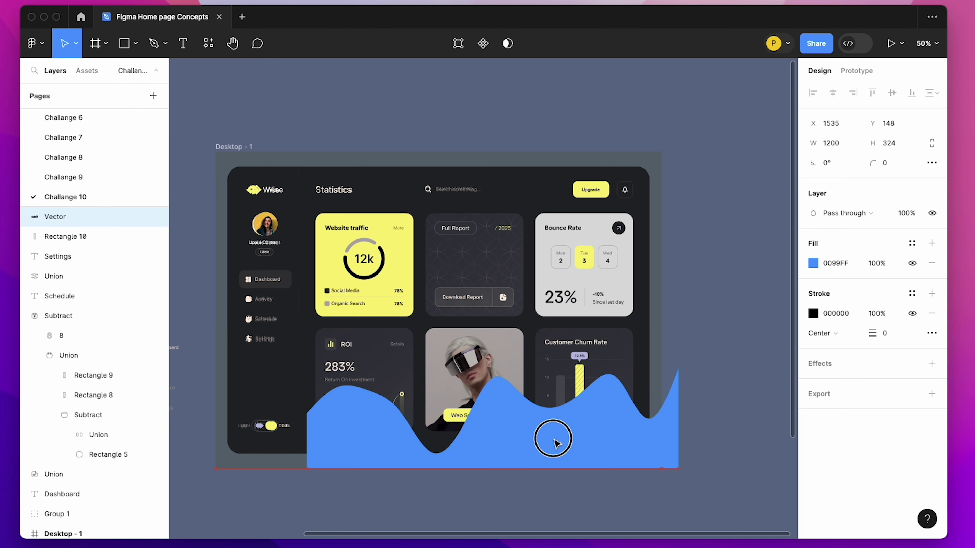
mouse_move(675, 389)
mouse_down()
mouse_move(526, 430)
mouse_move(388, 507)
mouse_up()
click(521, 492)
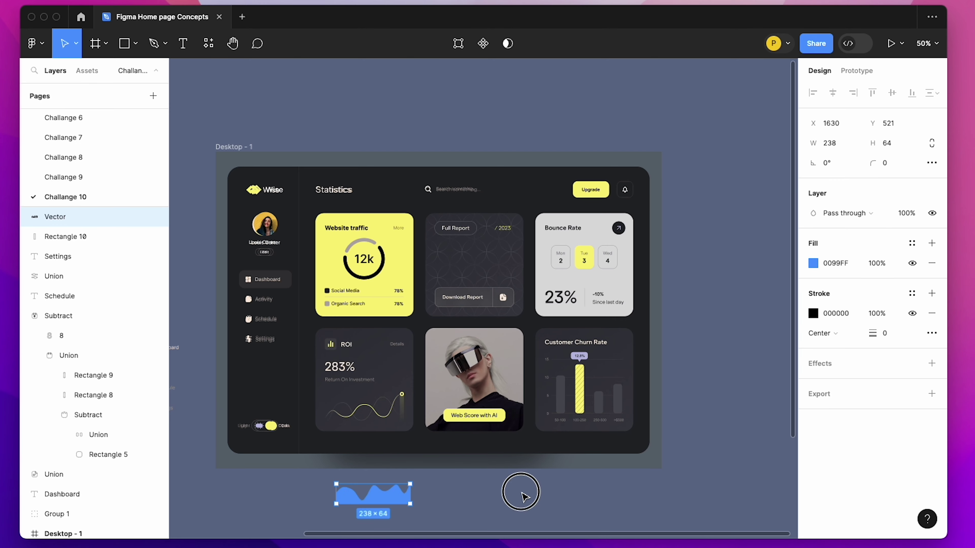
Duplicate the Website traffic card onto the ROI card, delete its content, and set the yellow background to 40% opacity.
drag(299, 213, 513, 509)
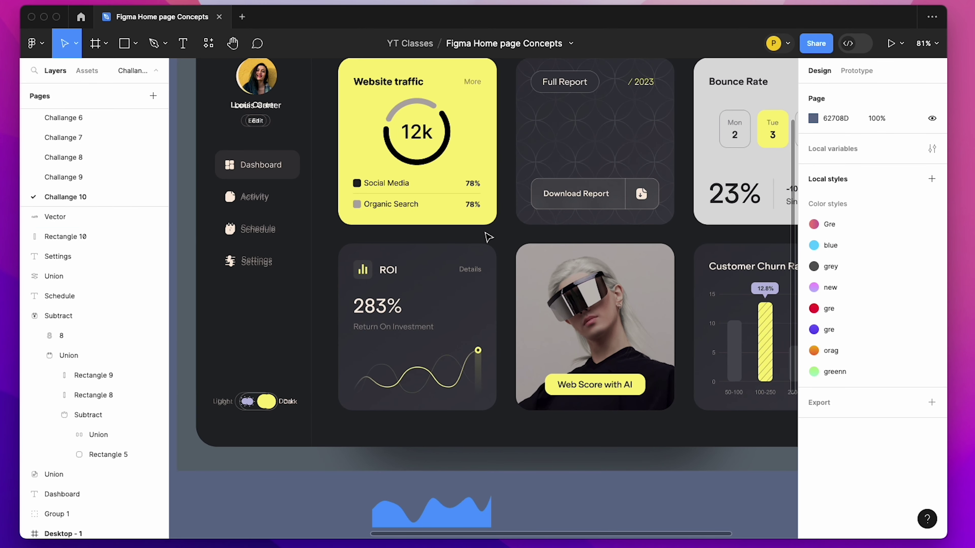
click(432, 189)
drag(430, 188, 449, 357)
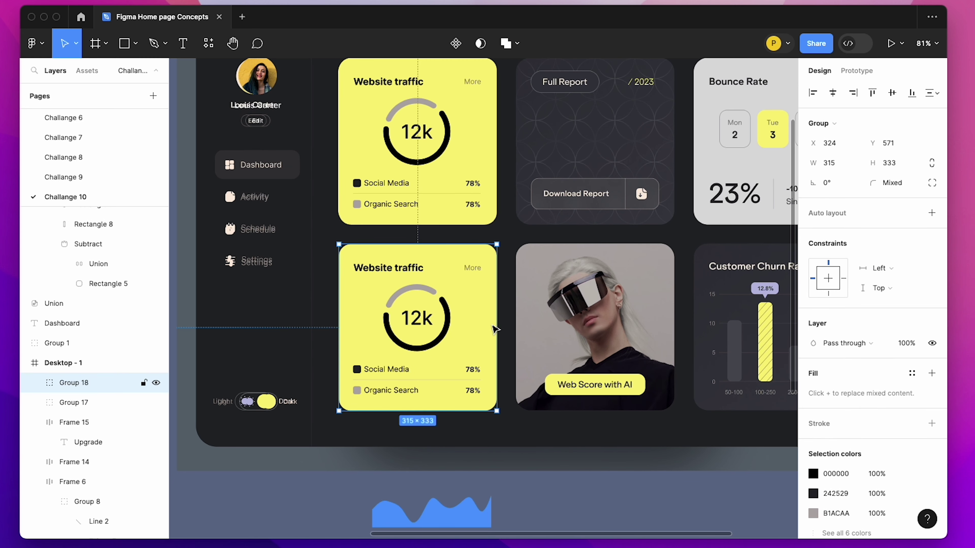
key(Delete)
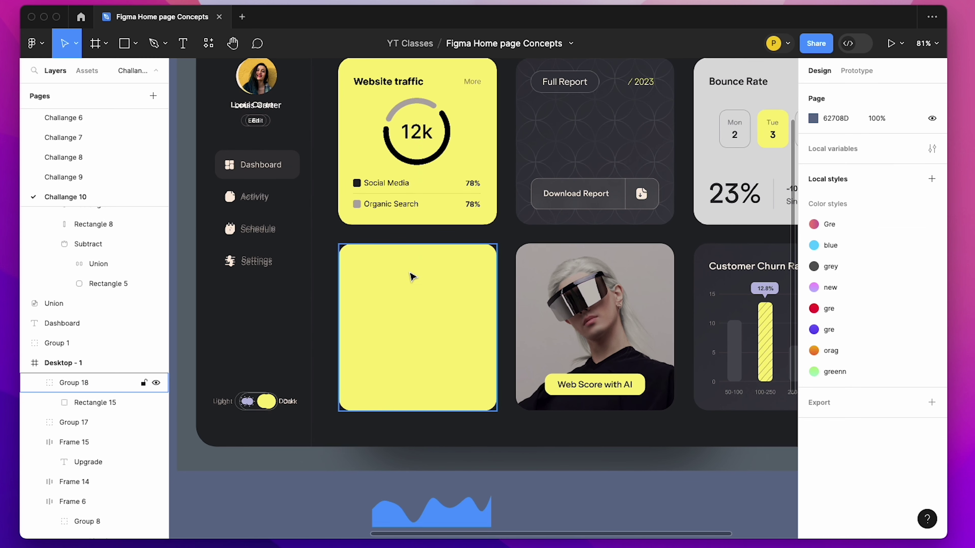
click(390, 281)
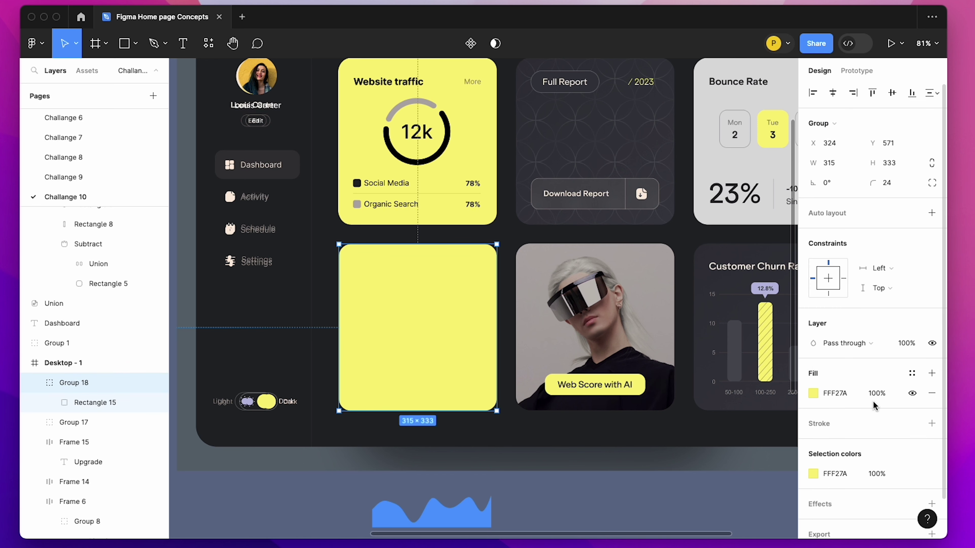
click(878, 395)
text(40)
key(Return)
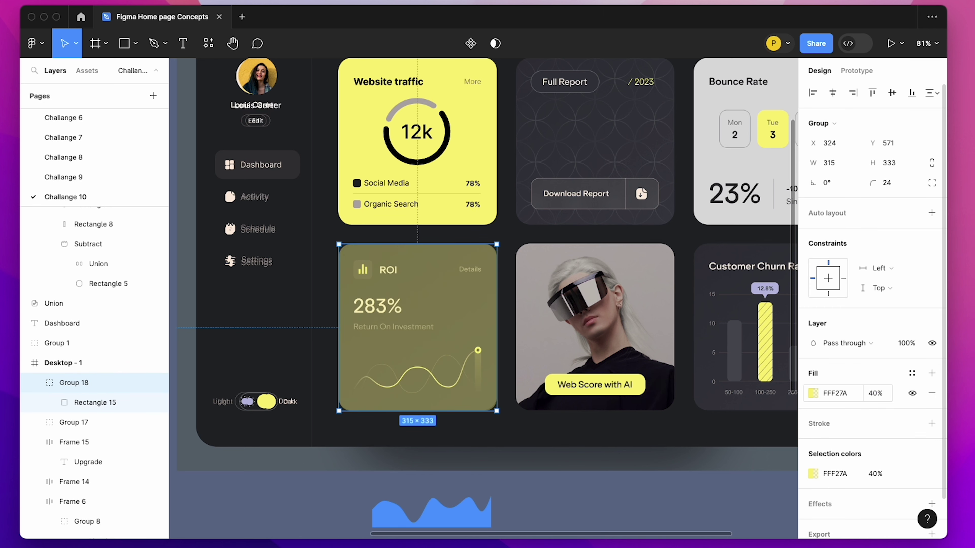
click(666, 465)
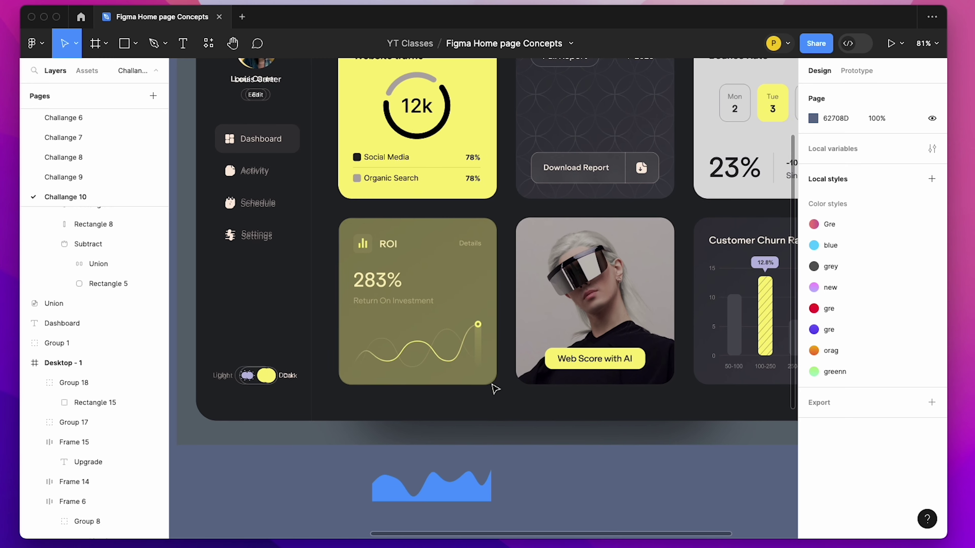
scroll(496, 390, down, 2)
Paste a copy of the Website traffic title row into the ROI card and position it.
scroll(326, 182, up, 2)
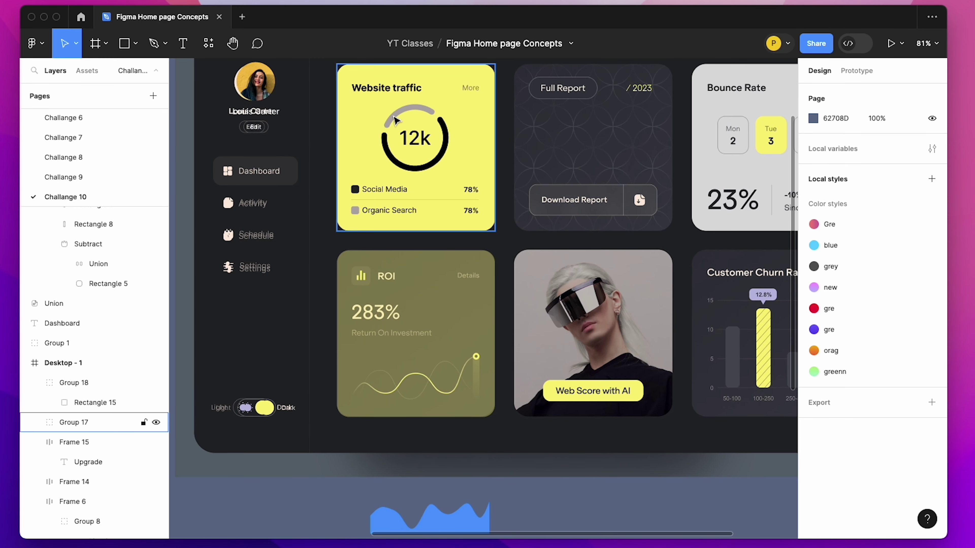
click(379, 89)
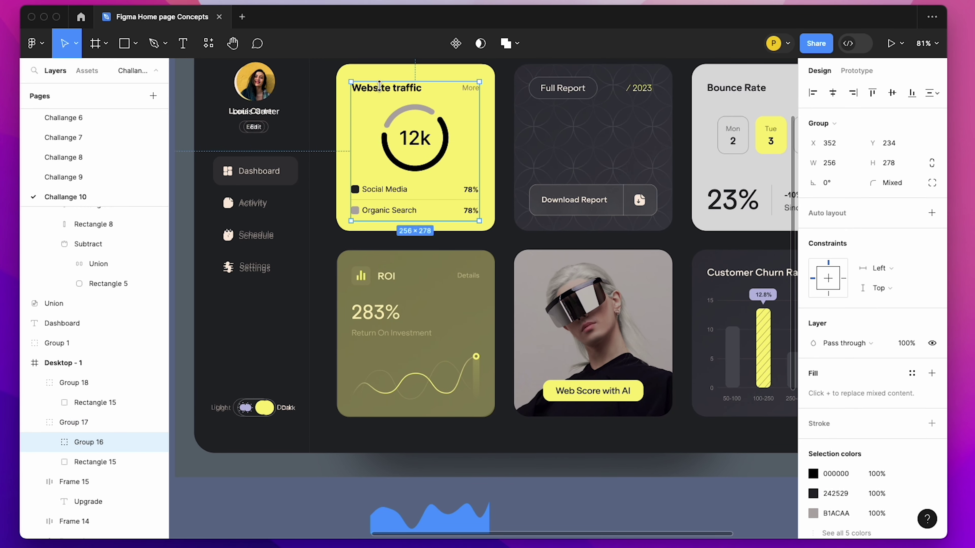
click(388, 90)
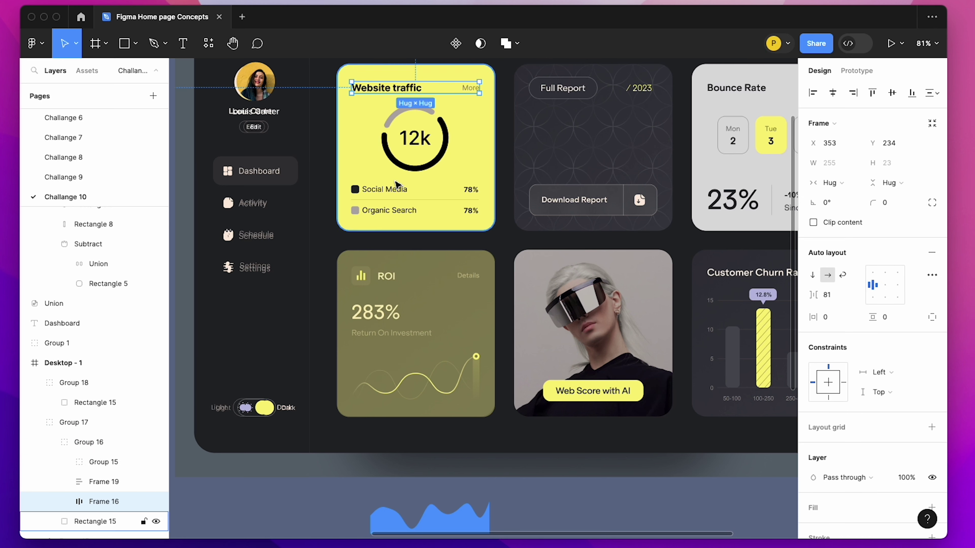
click(461, 392)
key(ctrl+v)
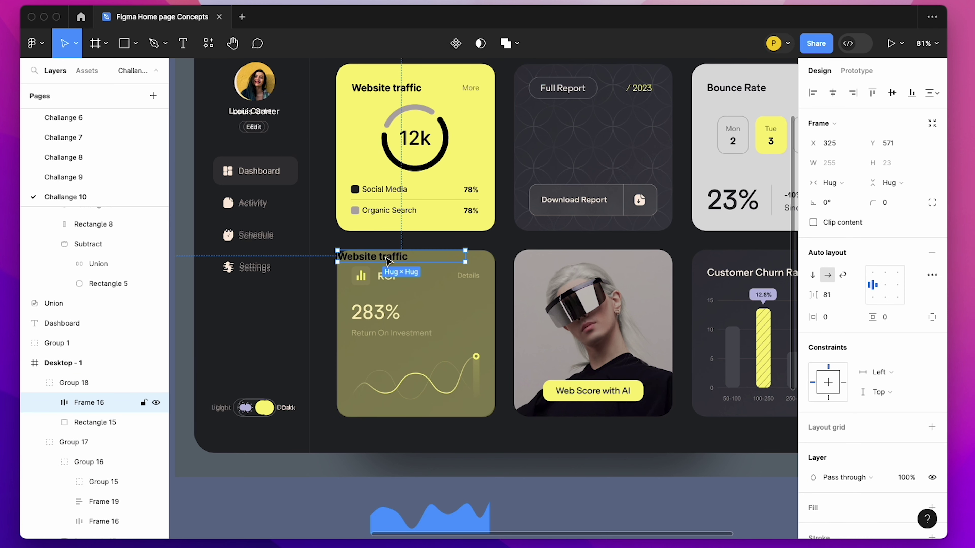
drag(395, 257, 405, 299)
Make the More label white (FFFFFF) and rename it Details.
scroll(403, 294, up, 5)
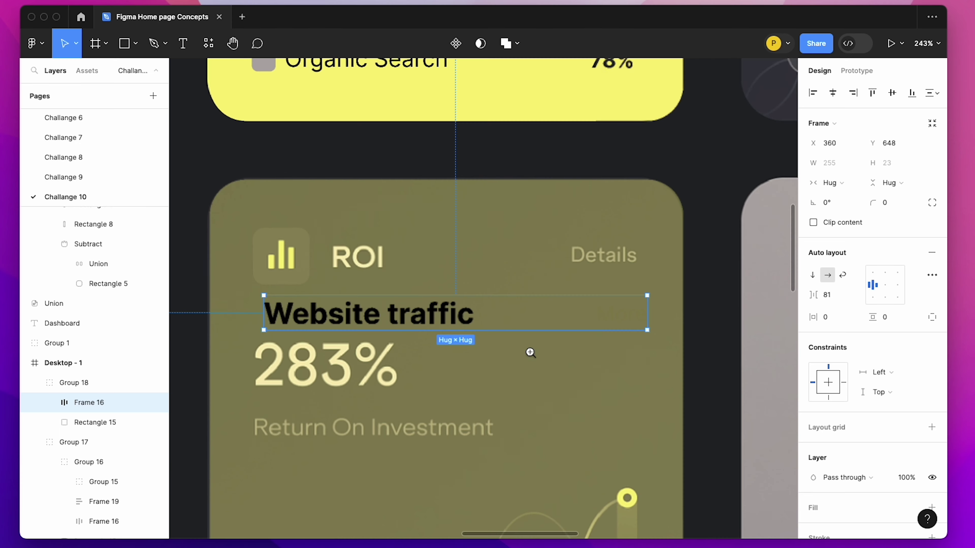
click(606, 325)
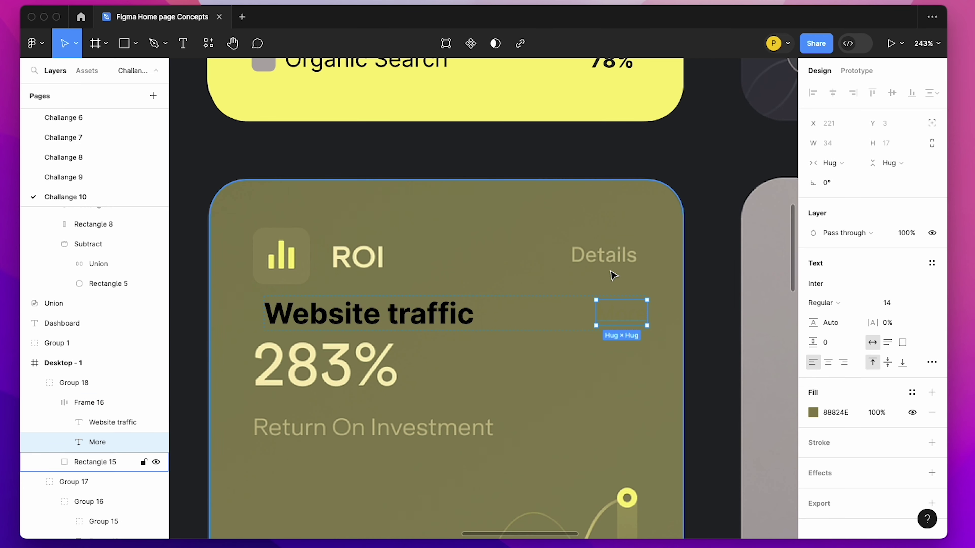
click(813, 413)
text(FFFFFF)
key(Return)
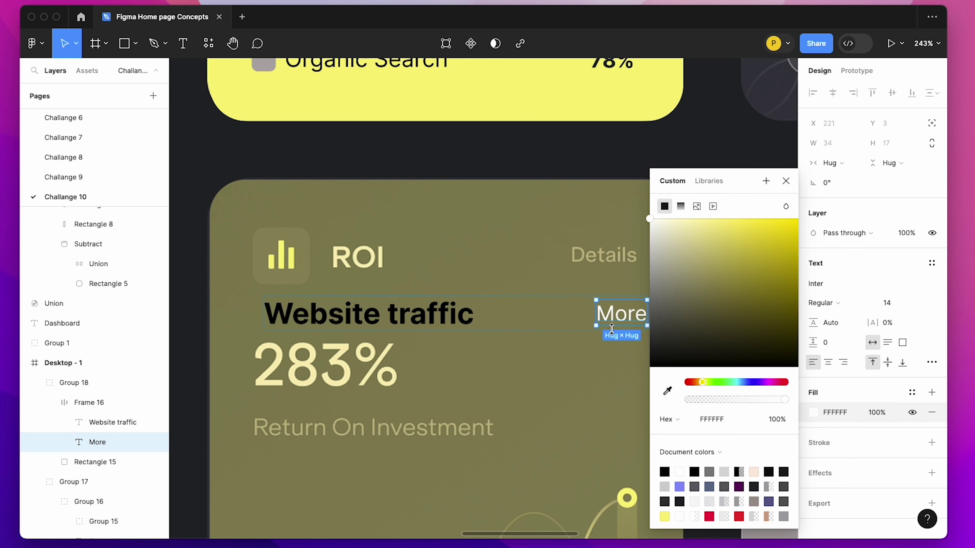
double_click(615, 319)
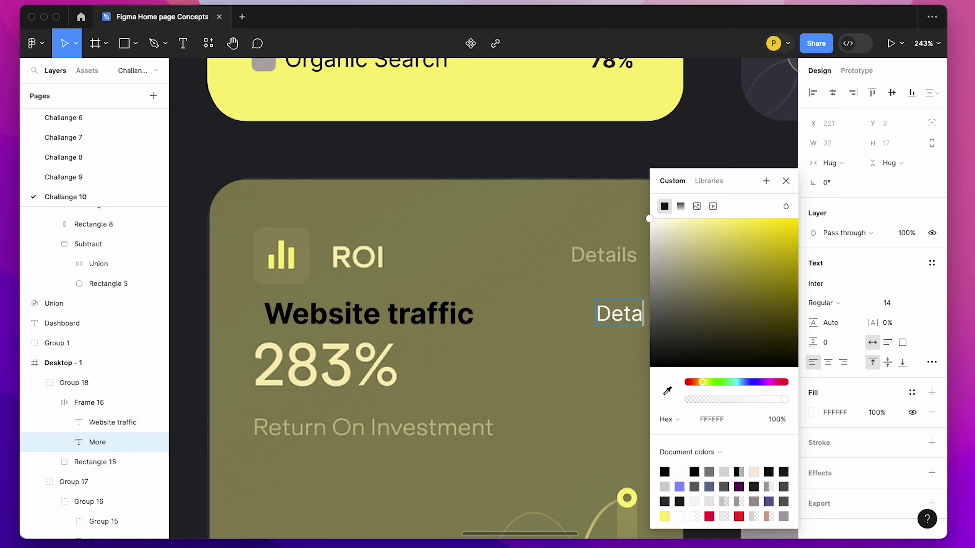
key(Escape)
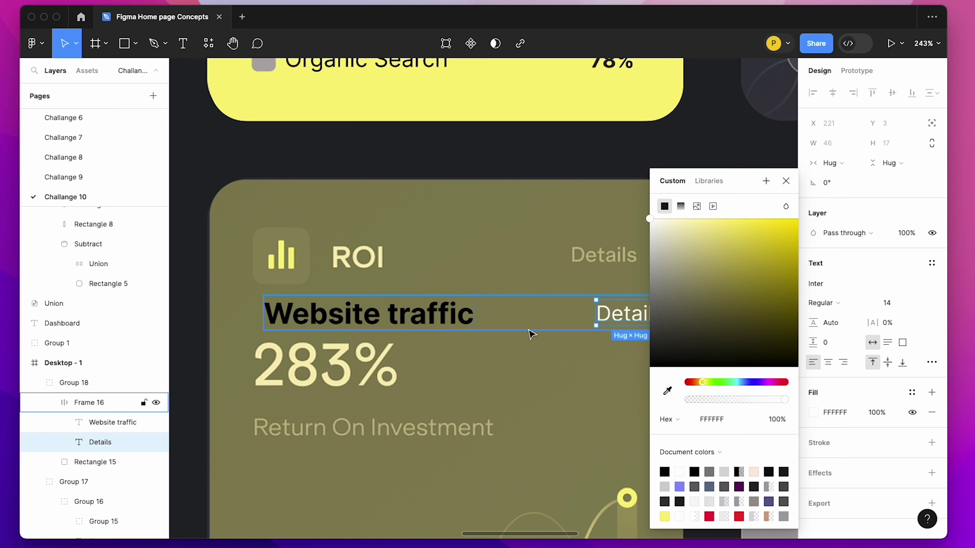
Retype the copied bold title as ROI.
scroll(529, 333, right, 5)
double_click(323, 314)
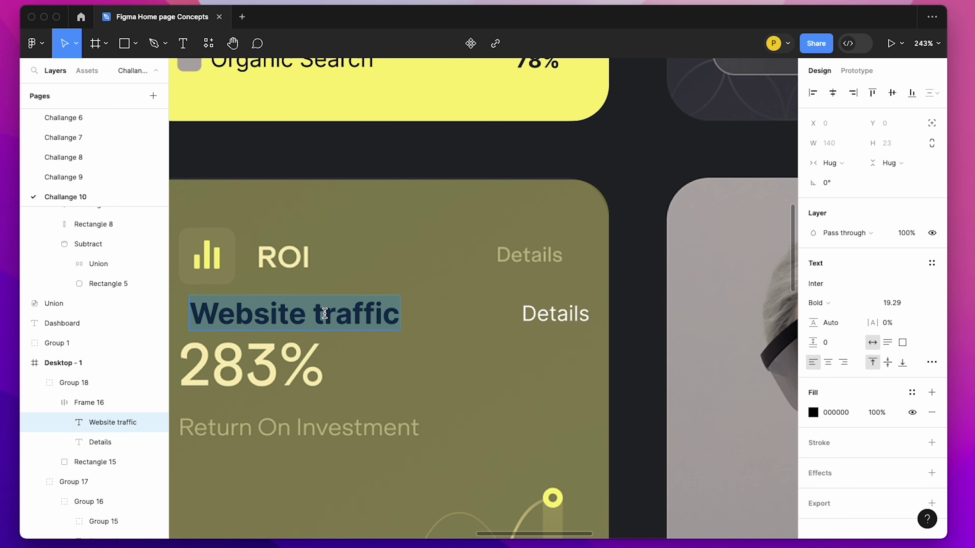
text(RO)
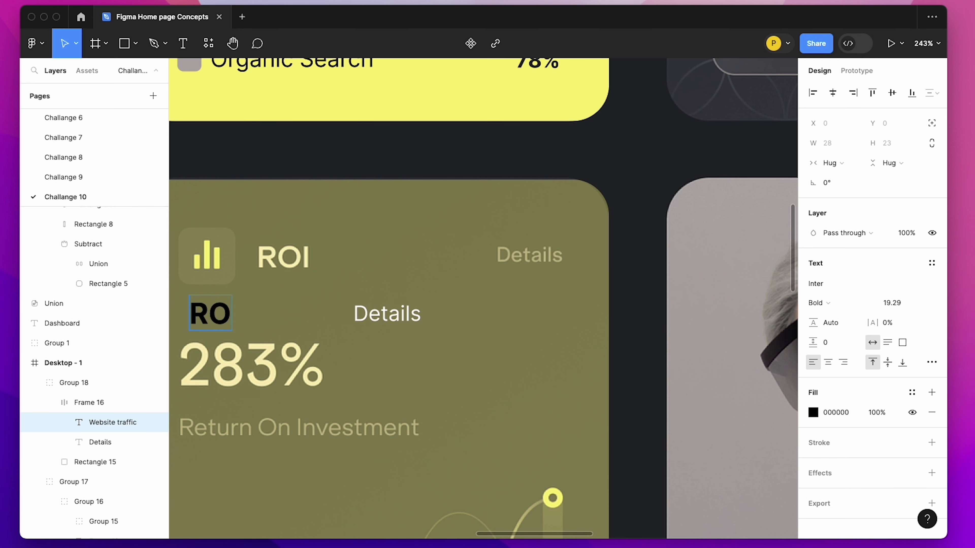
text(U)
key(BackSpace)
text(I)
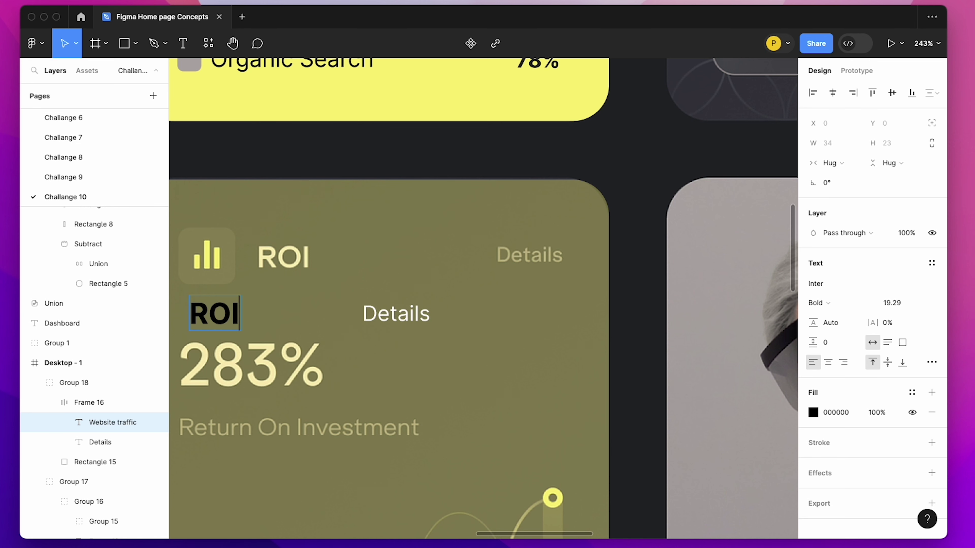
key(Escape)
scroll(322, 323, left, 4)
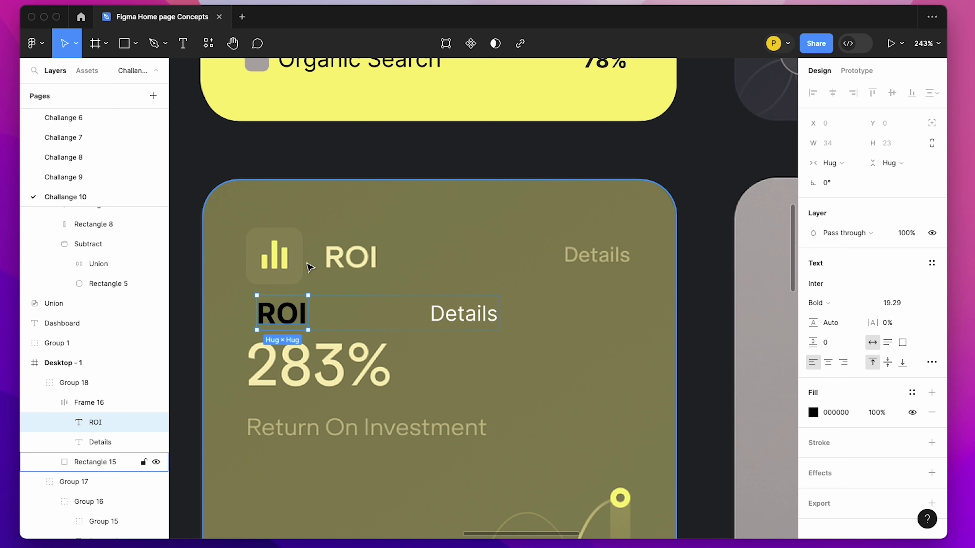
Draw a 38×38 square tile with corner radius 8 beside the ROI heading.
click(124, 43)
drag(246, 228, 302, 285)
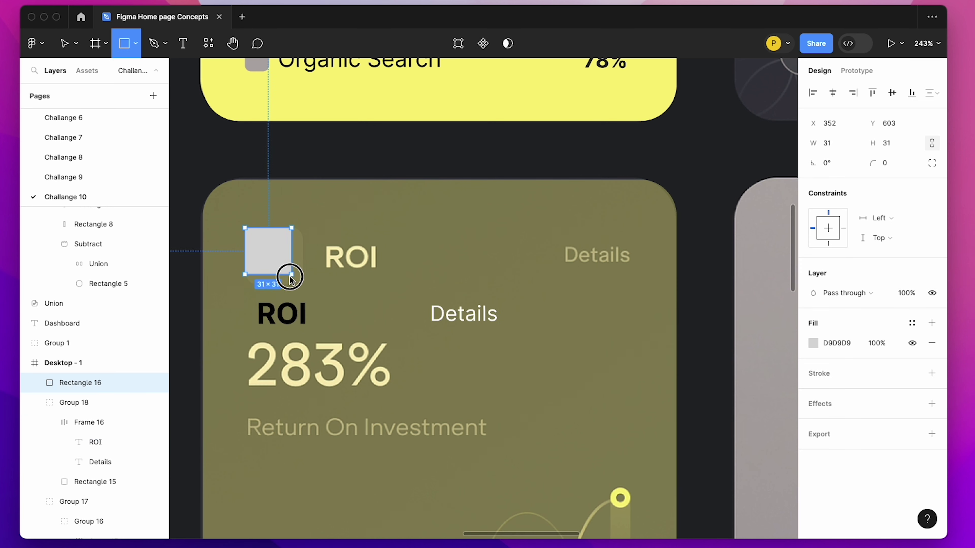
scroll(228, 215, up, 5)
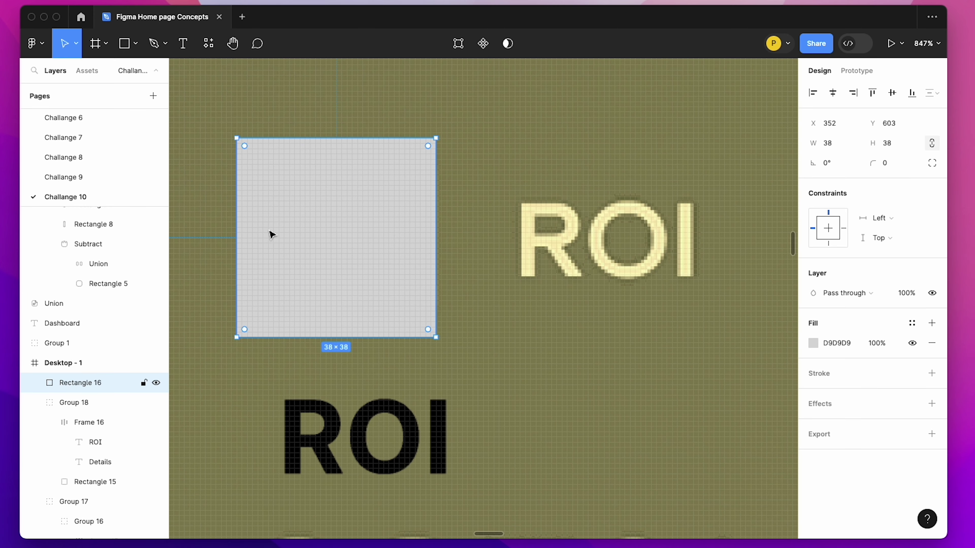
mouse_move(247, 152)
mouse_down()
mouse_move(289, 188)
mouse_move(279, 180)
mouse_up()
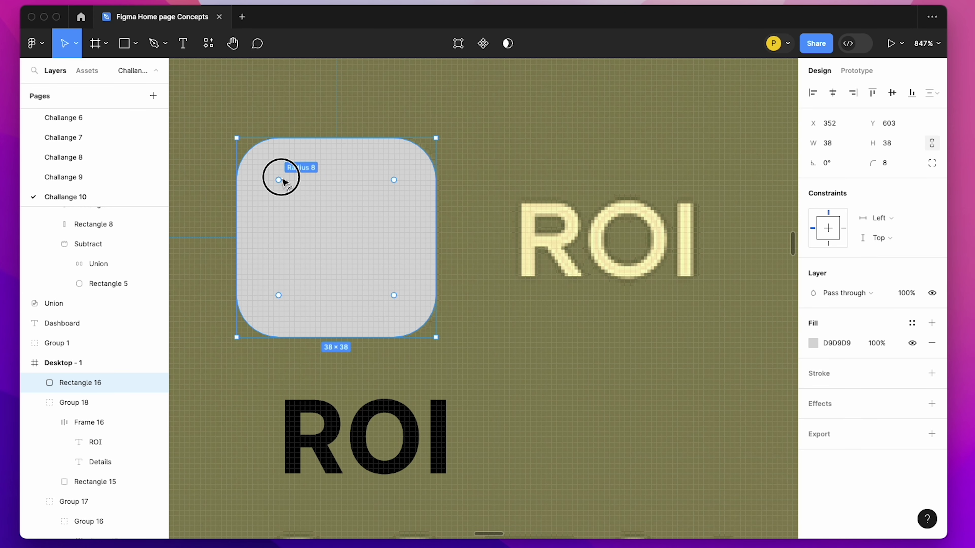
drag(354, 235, 546, 253)
key(super+z)
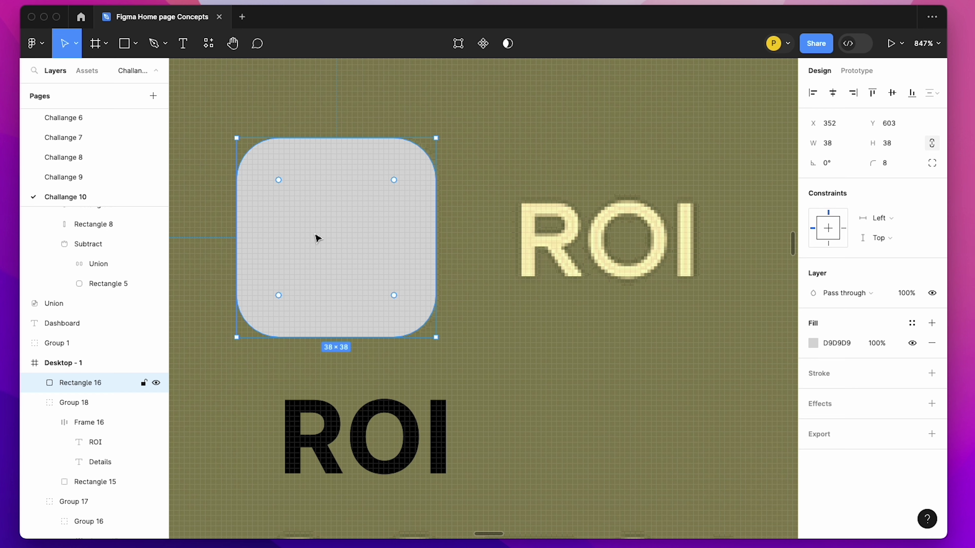
scroll(317, 238, down, 5)
drag(381, 272, 268, 266)
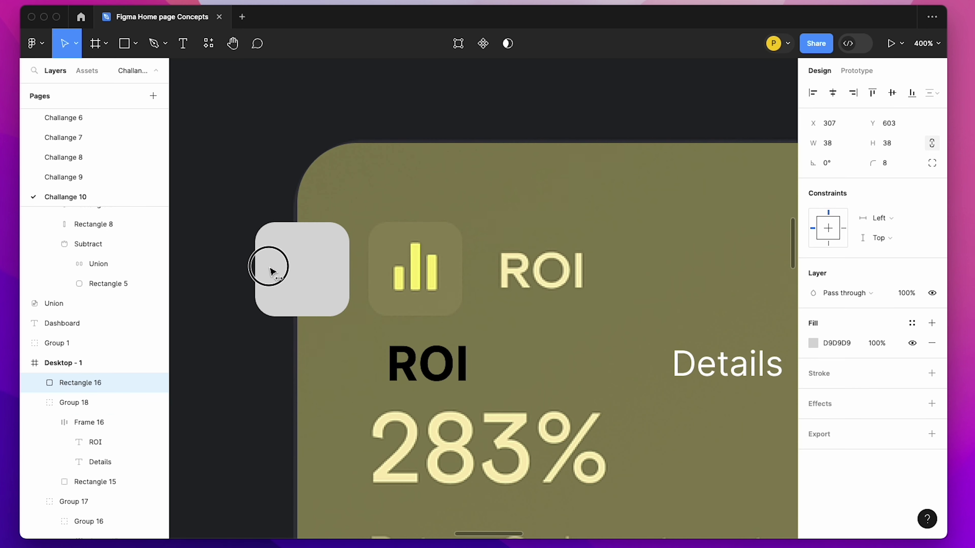
Draw three yellow FFF27A bars over the faded chart icon and wrap them in auto layout.
drag(344, 230, 655, 359)
key(r)
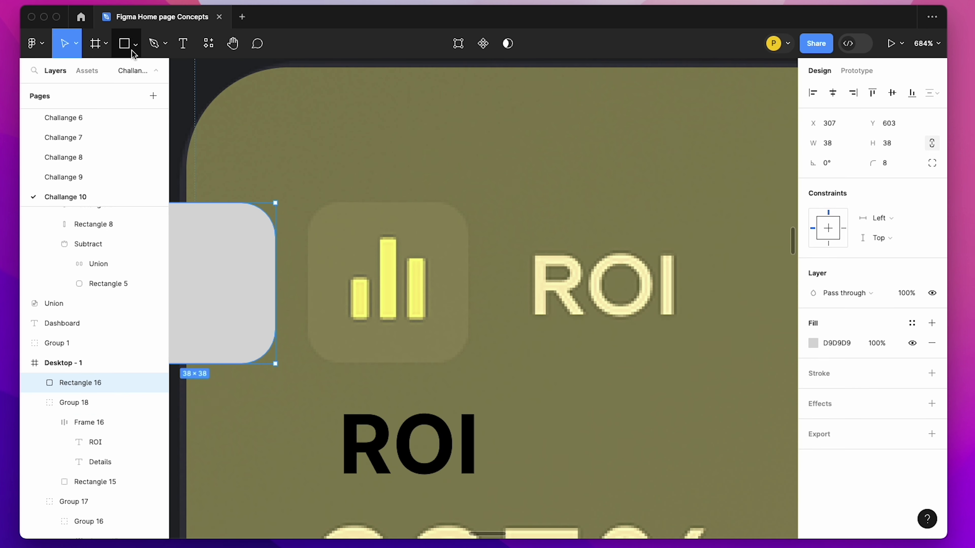
drag(351, 275, 368, 318)
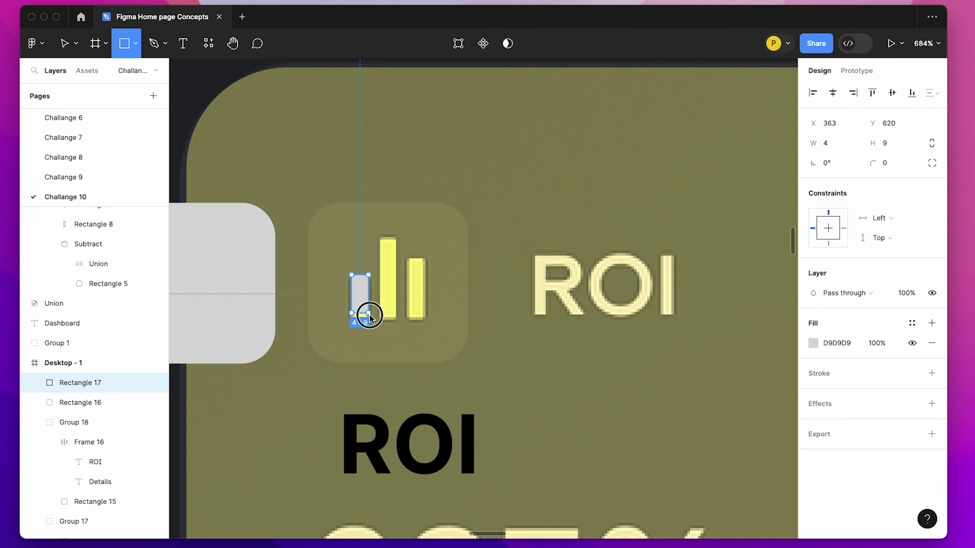
key(i)
click(398, 279)
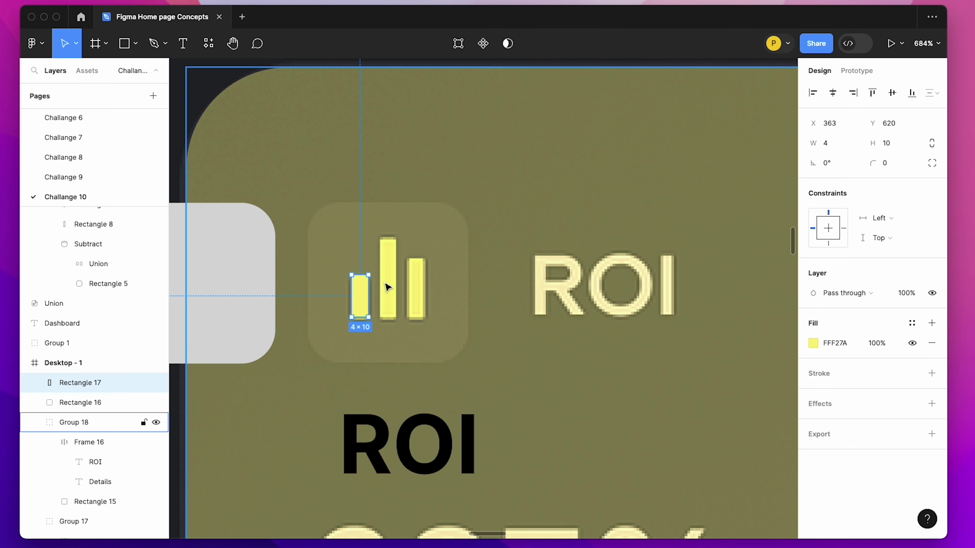
mouse_move(361, 294)
mouse_down()
mouse_move(391, 307)
mouse_move(389, 241)
mouse_move(434, 277)
mouse_move(415, 259)
mouse_up()
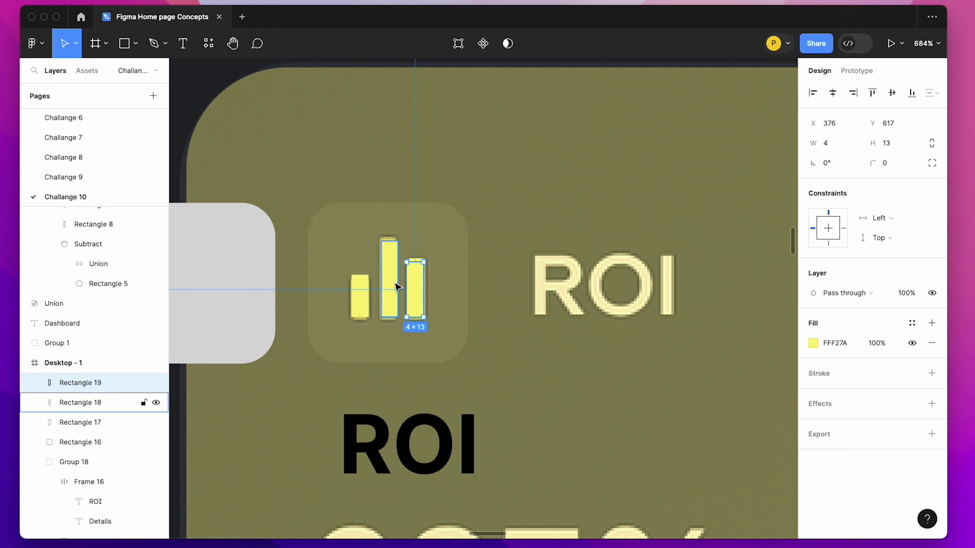
shift+click(389, 275)
shift+click(362, 300)
key(shift+a)
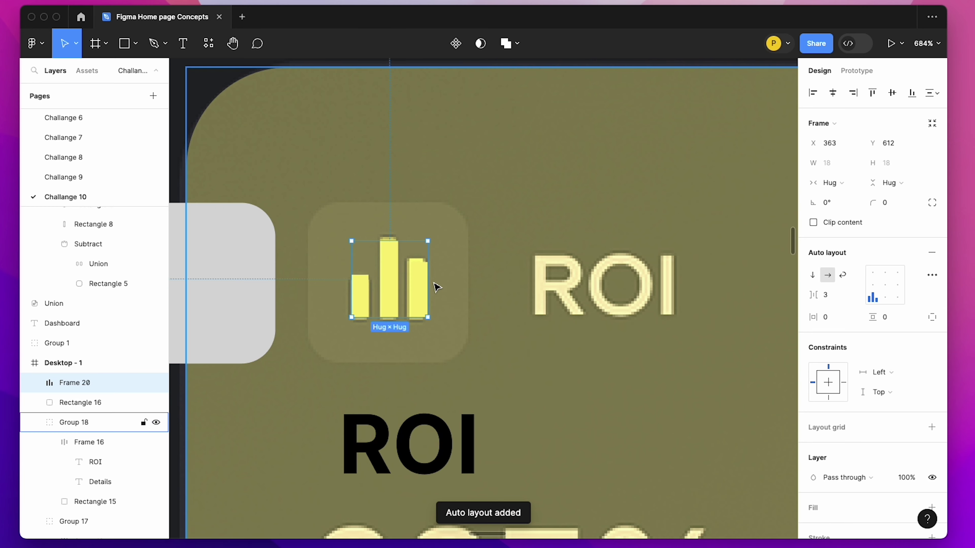
Centre the bars horizontally and vertically in the square and move them onto the faded icon.
scroll(424, 283, left, 2)
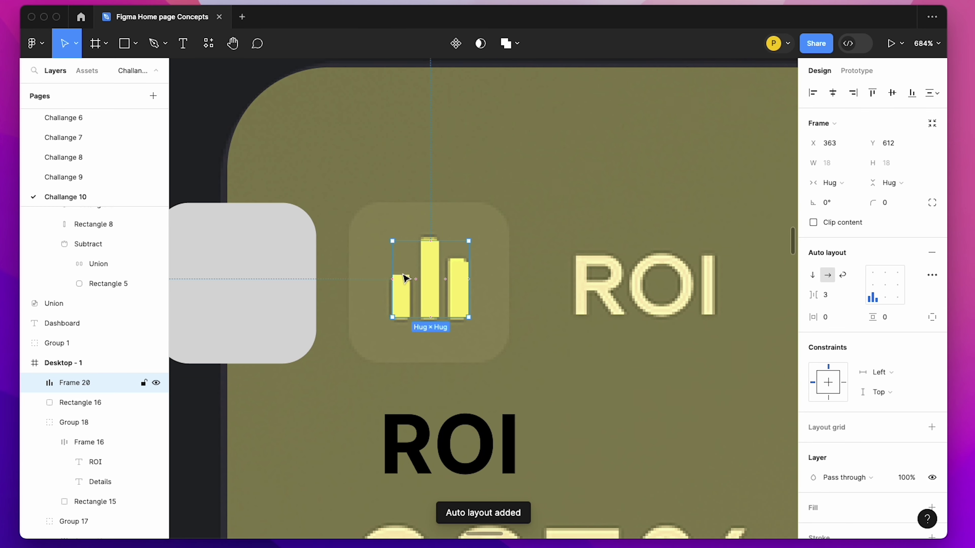
shift+click(251, 272)
click(832, 92)
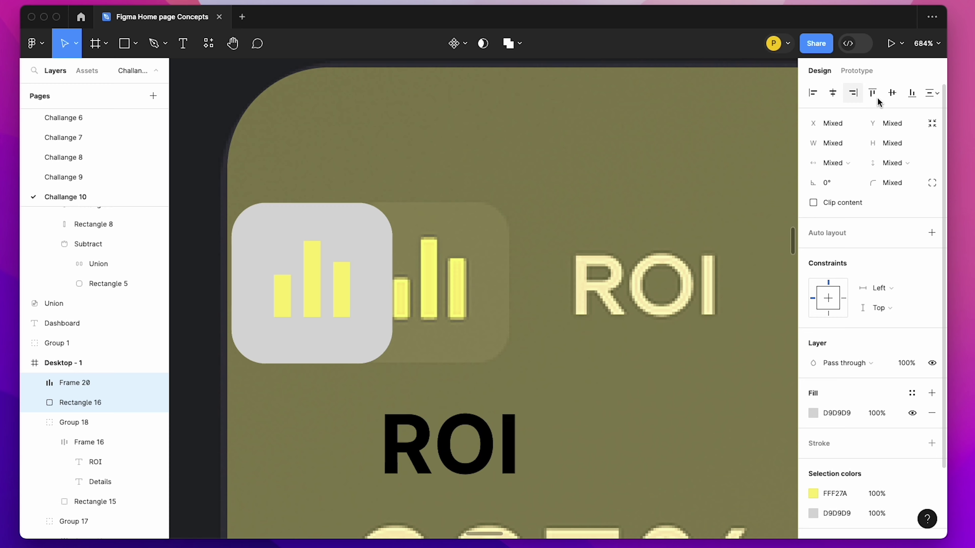
click(892, 93)
drag(344, 283, 441, 283)
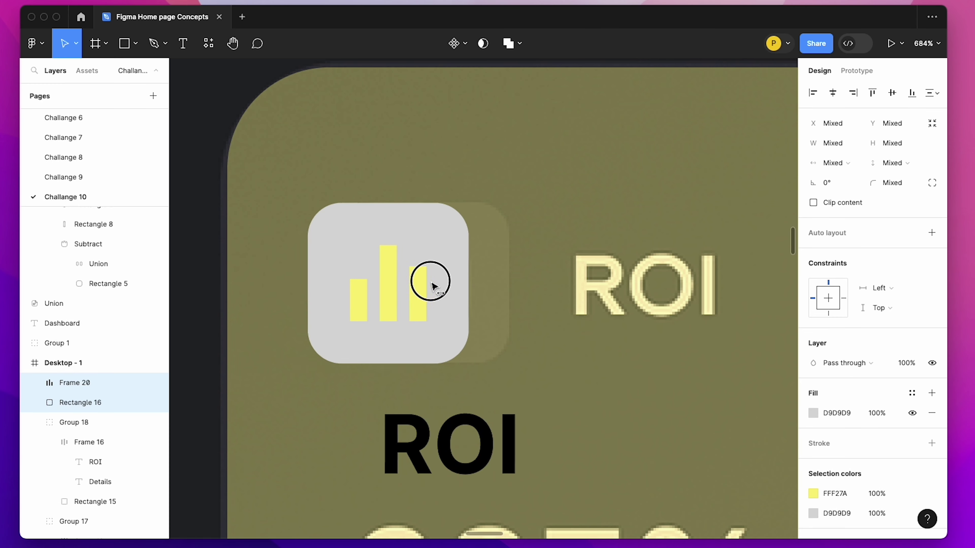
Fill the tile with olive 8E895C, group it with the bars, and align the icon with the original.
click(504, 256)
click(476, 249)
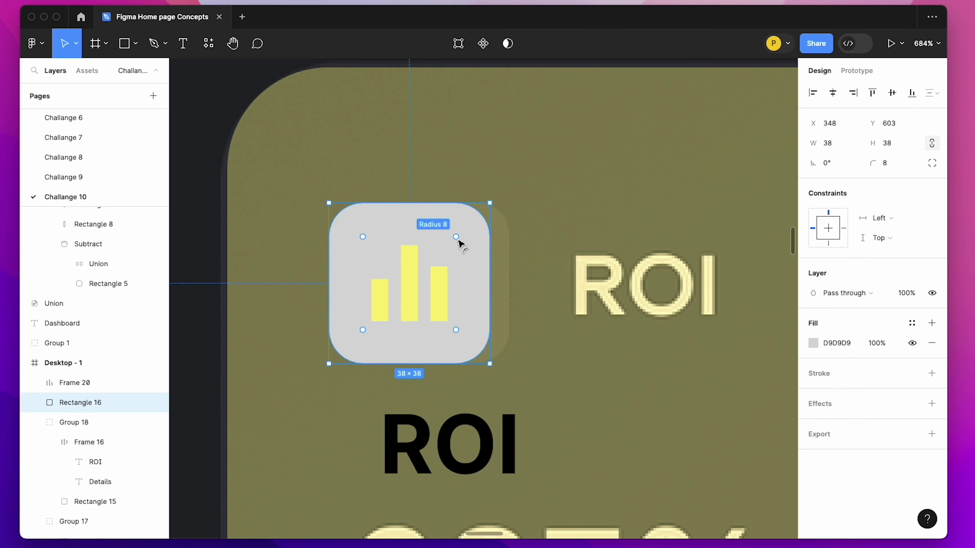
key(i)
click(503, 228)
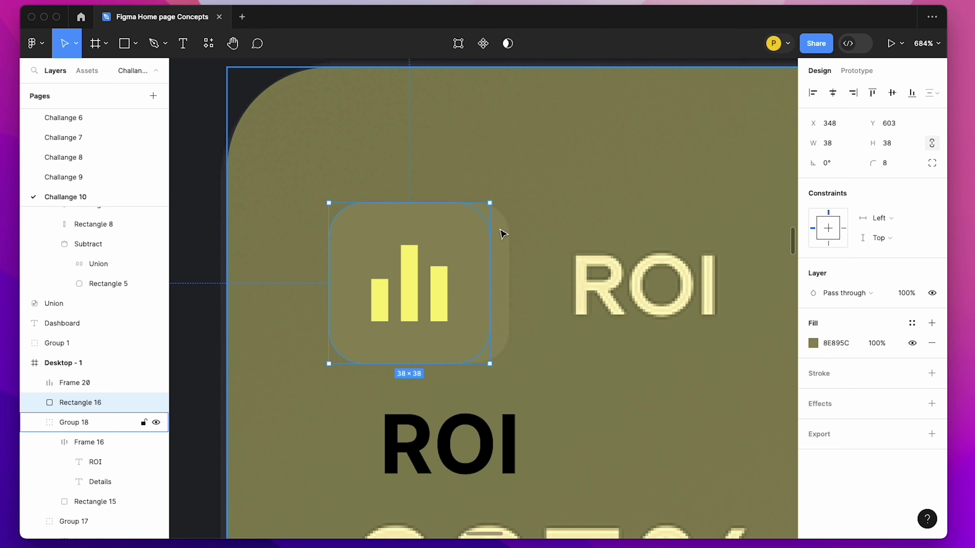
shift+click(407, 272)
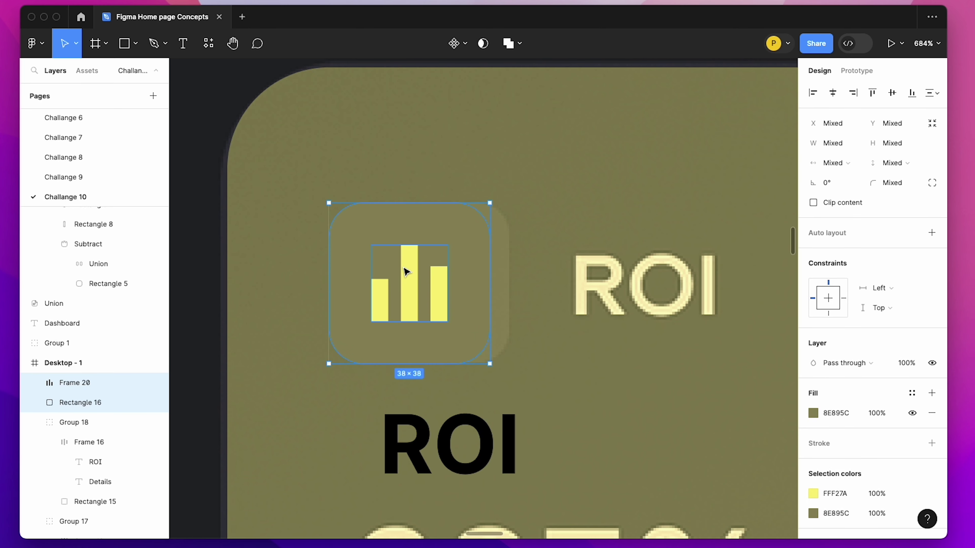
key(super+g)
drag(407, 272, 420, 284)
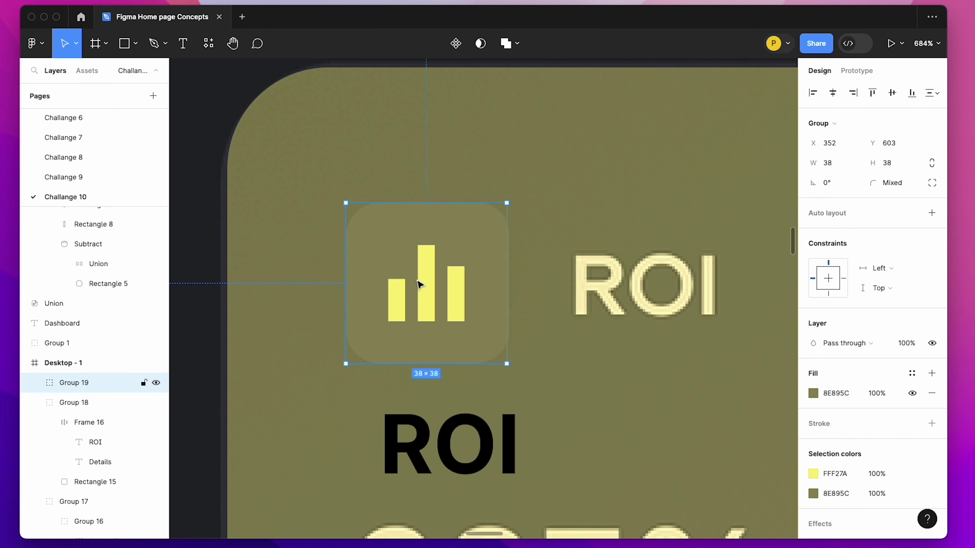
scroll(420, 284, down, 5)
scroll(415, 299, right, 2)
Duplicate the icon tile and place the copy first in the ROI/Details row.
scroll(407, 315, right, 2)
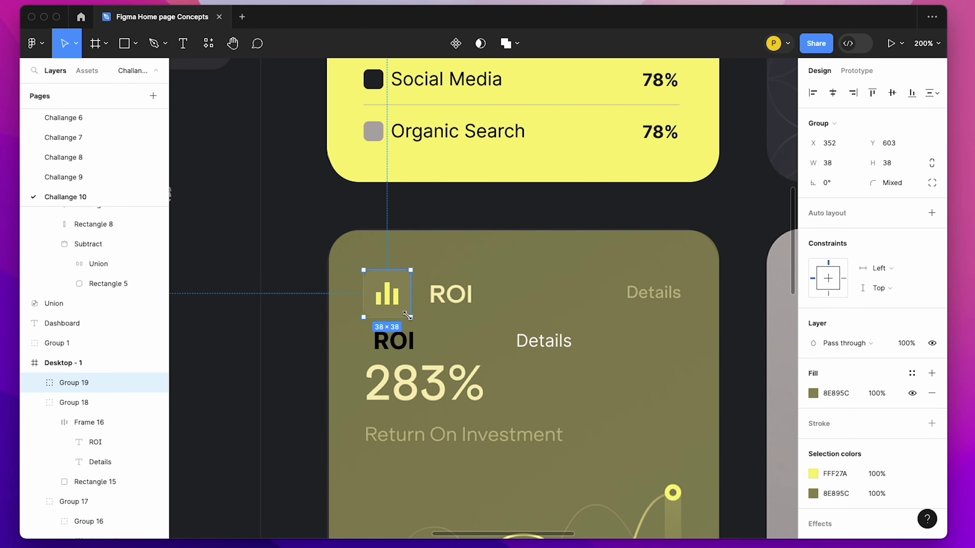
mouse_move(399, 305)
mouse_down()
mouse_move(409, 341)
mouse_move(401, 304)
mouse_up()
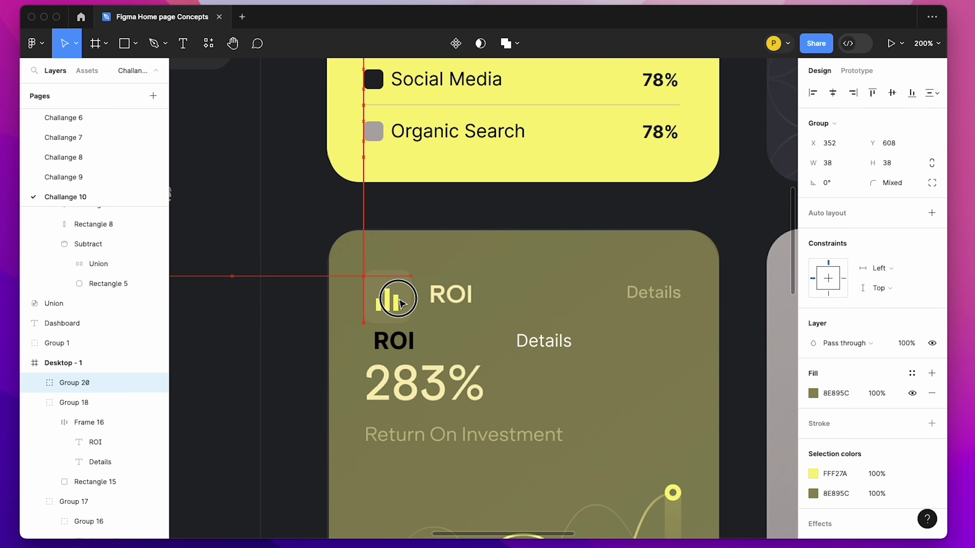
click(413, 348)
double_click(412, 348)
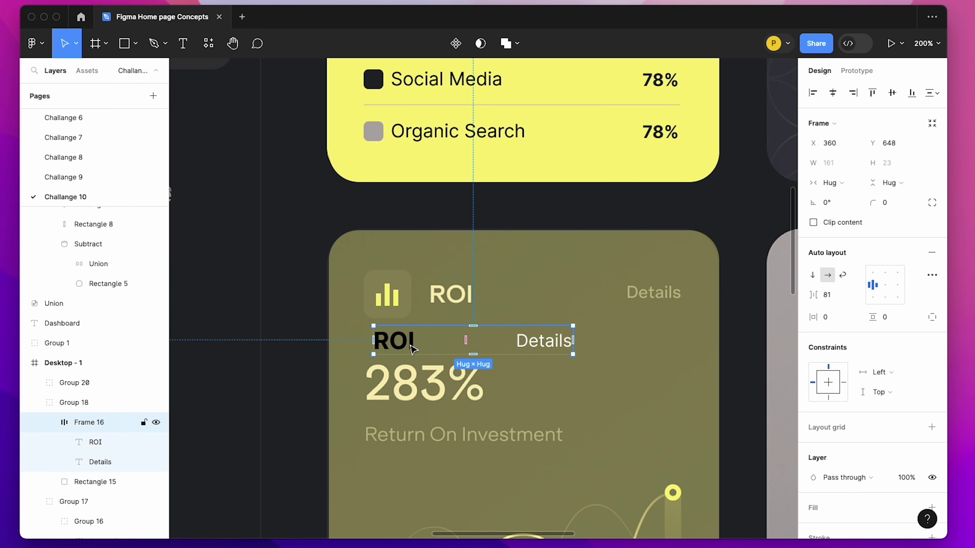
click(320, 340)
click(399, 344)
right_click(401, 344)
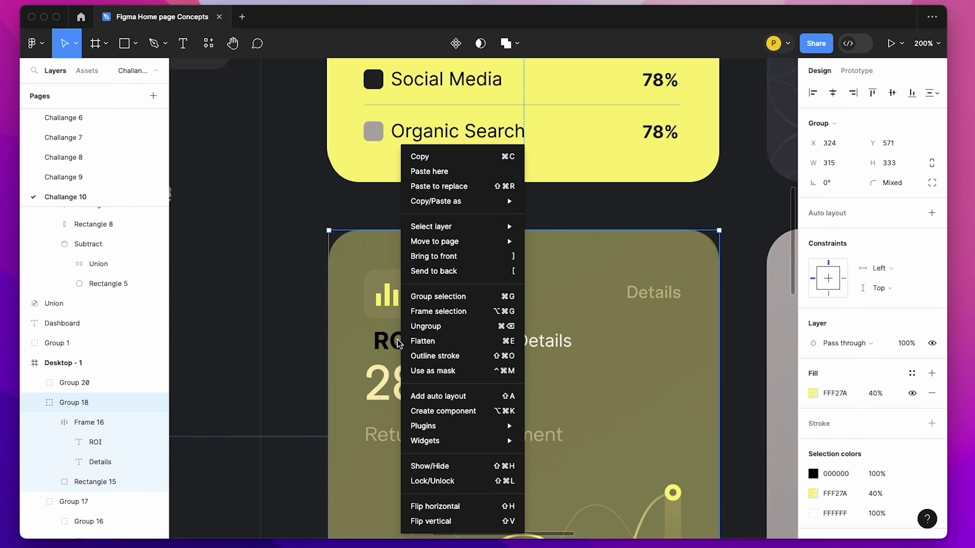
key(Escape)
click(292, 342)
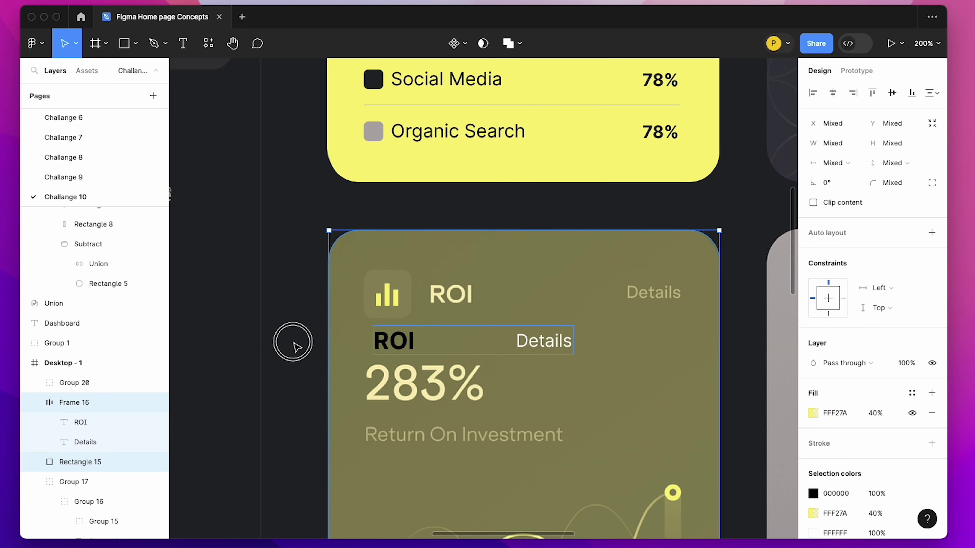
double_click(391, 341)
mouse_move(393, 303)
mouse_down()
mouse_move(385, 283)
mouse_move(388, 341)
mouse_up()
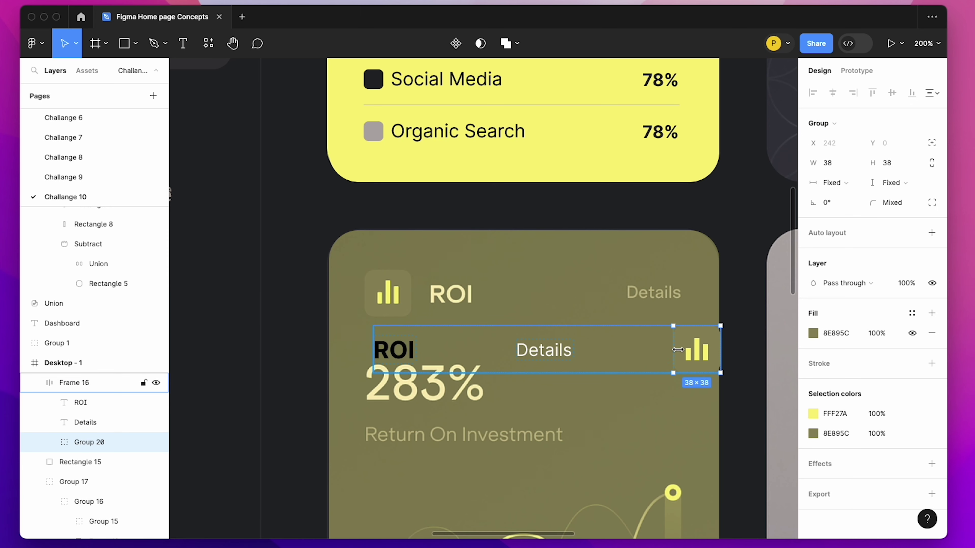
drag(677, 349, 445, 352)
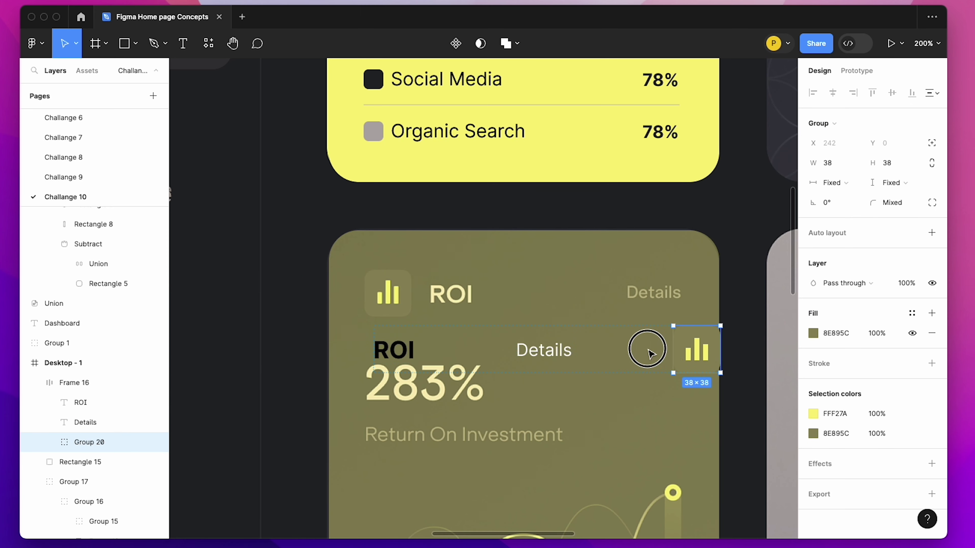
Adjust the row's item spacing, keep the ROI text hugging, and widen the row to 253.
click(556, 426)
click(540, 349)
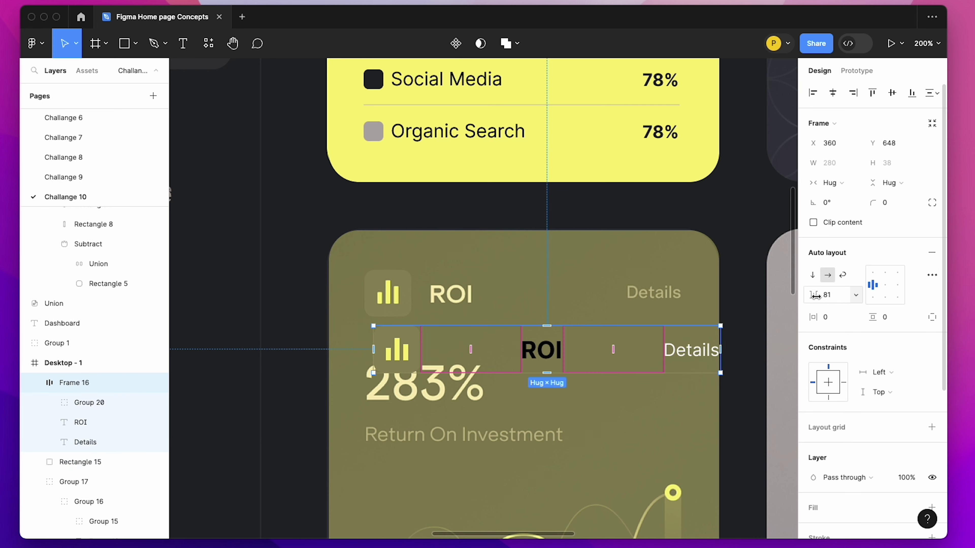
drag(816, 295, 728, 303)
click(677, 374)
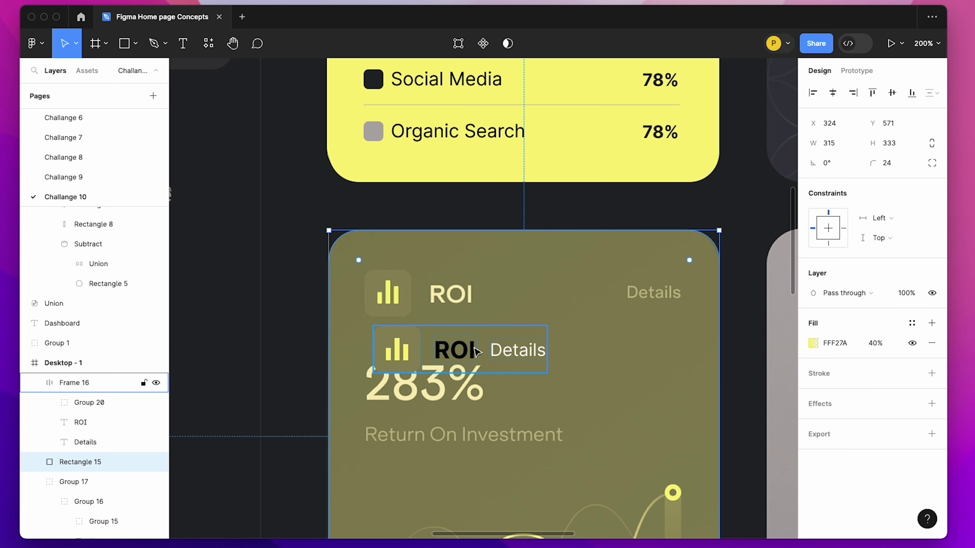
double_click(462, 352)
click(833, 163)
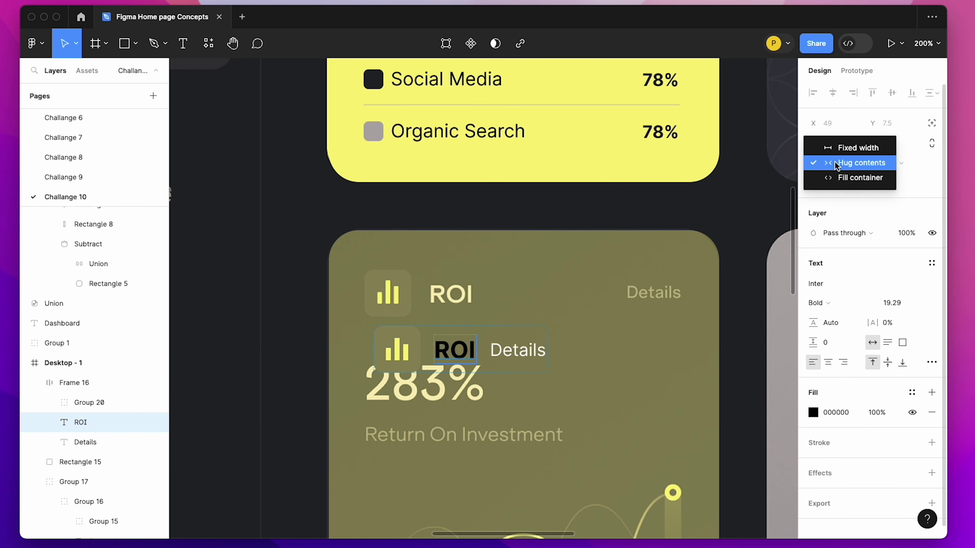
click(854, 147)
click(551, 357)
drag(550, 357, 687, 352)
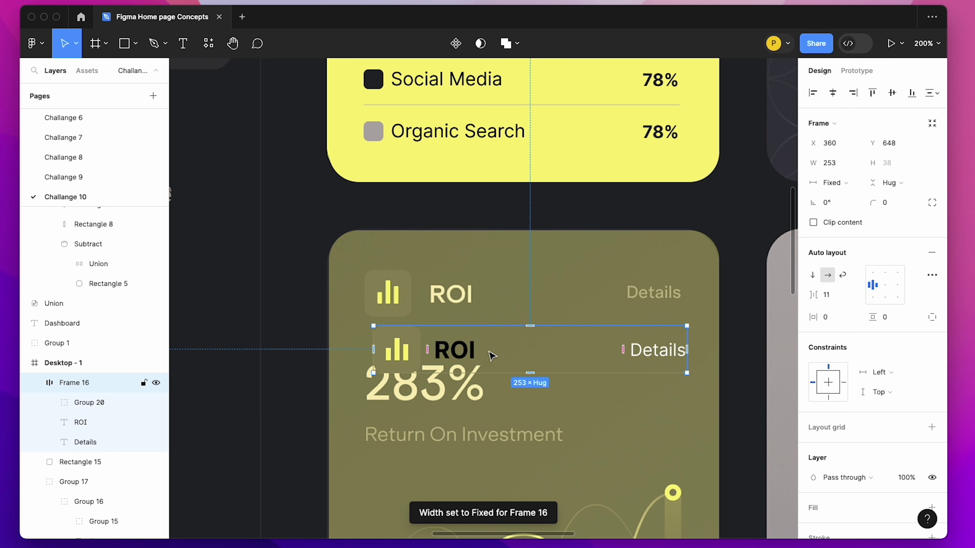
Recolour the ROI text with the card's light text colour using the eyedropper.
double_click(453, 350)
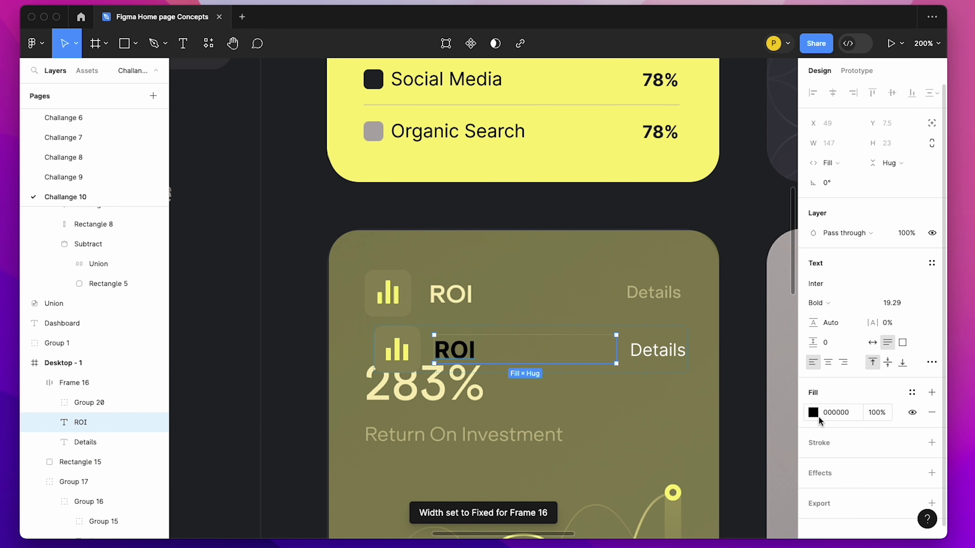
key(i)
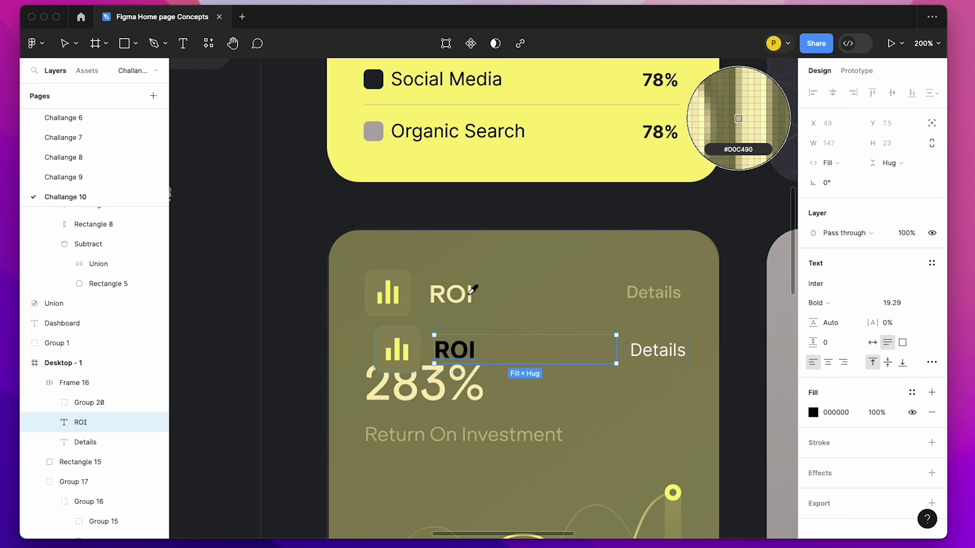
click(469, 293)
click(555, 438)
Move the ROI header row onto the card's header and set its spacing to 15.
drag(468, 361, 389, 299)
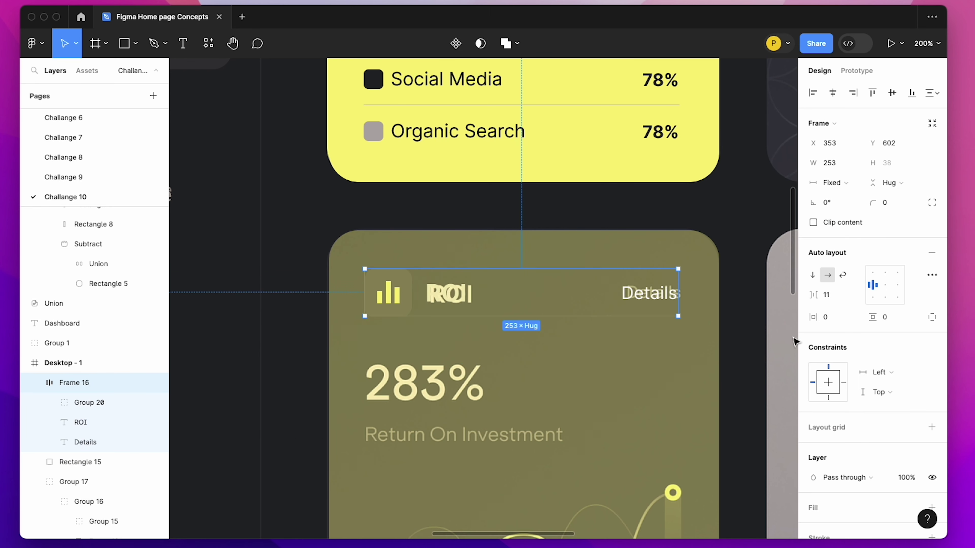
drag(813, 296, 817, 297)
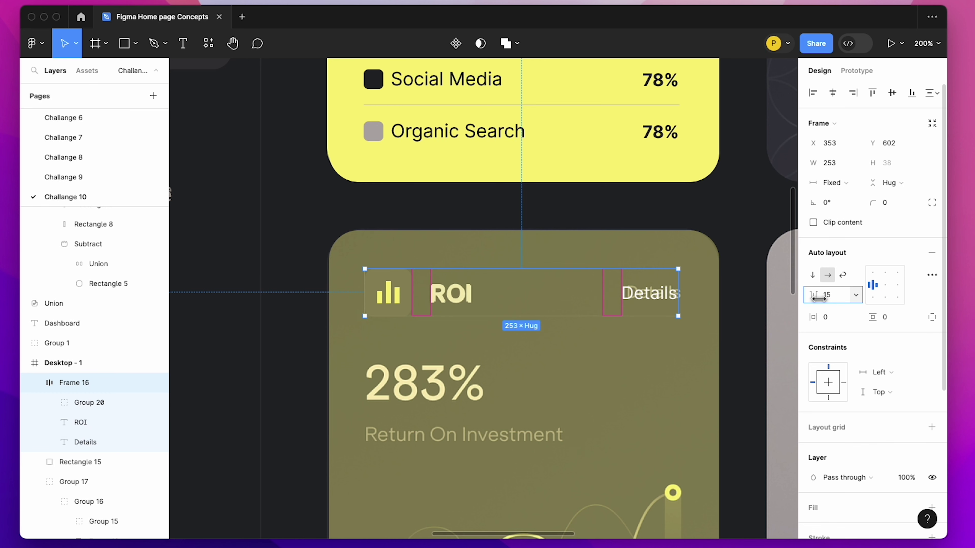
click(633, 383)
click(649, 304)
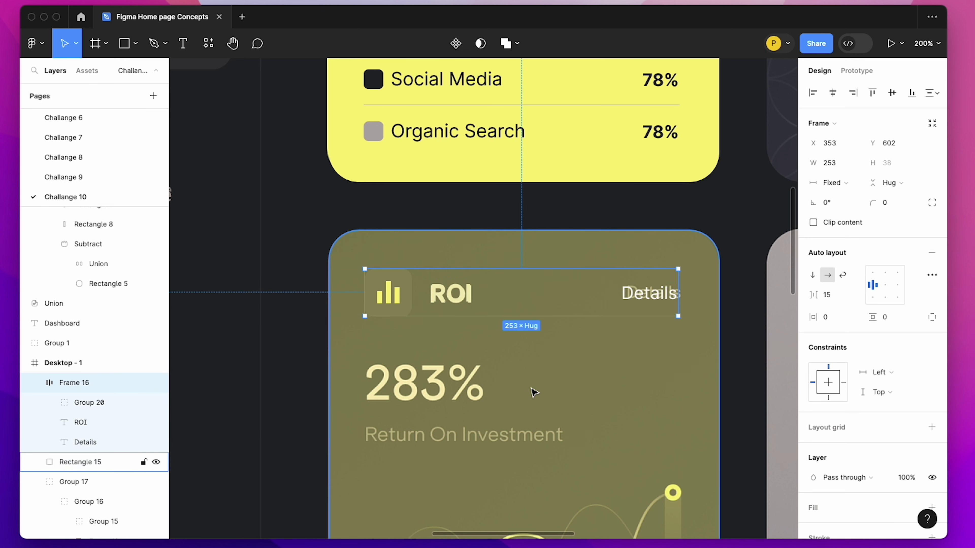
Paste a copy of the yellow traffic card's Organic Search row onto the canvas.
scroll(533, 392, down, 2)
scroll(434, 355, up, 3)
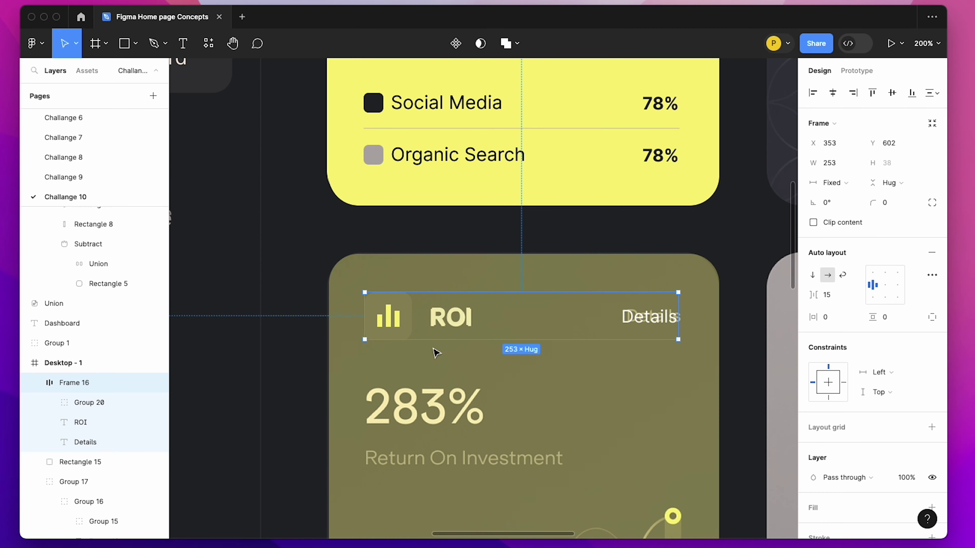
click(441, 157)
double_click(439, 157)
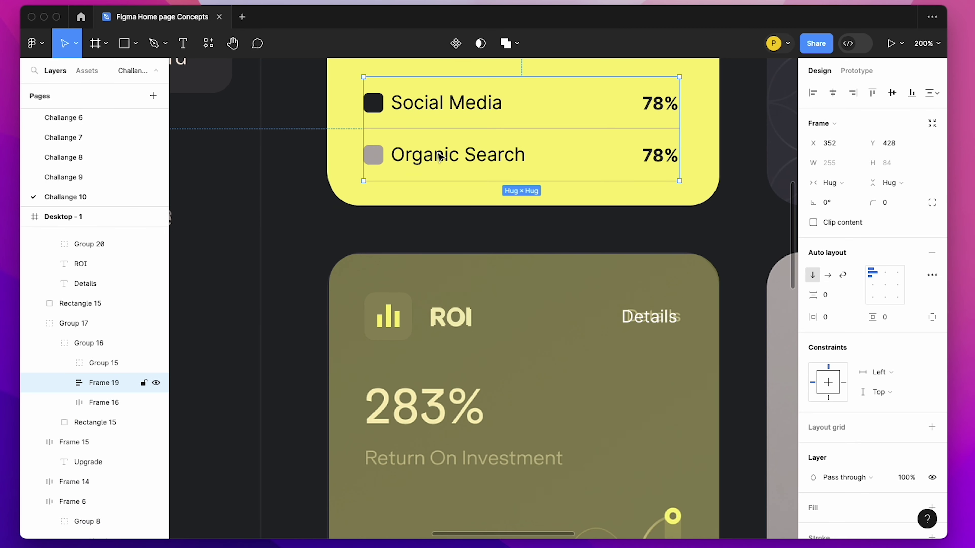
click(485, 303)
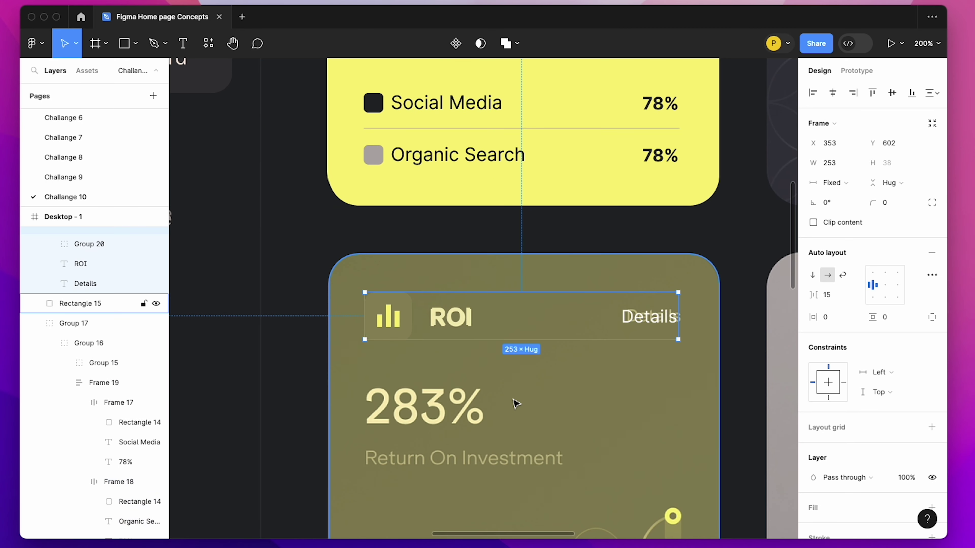
scroll(515, 403, down, 3)
click(270, 355)
key(ctrl+v)
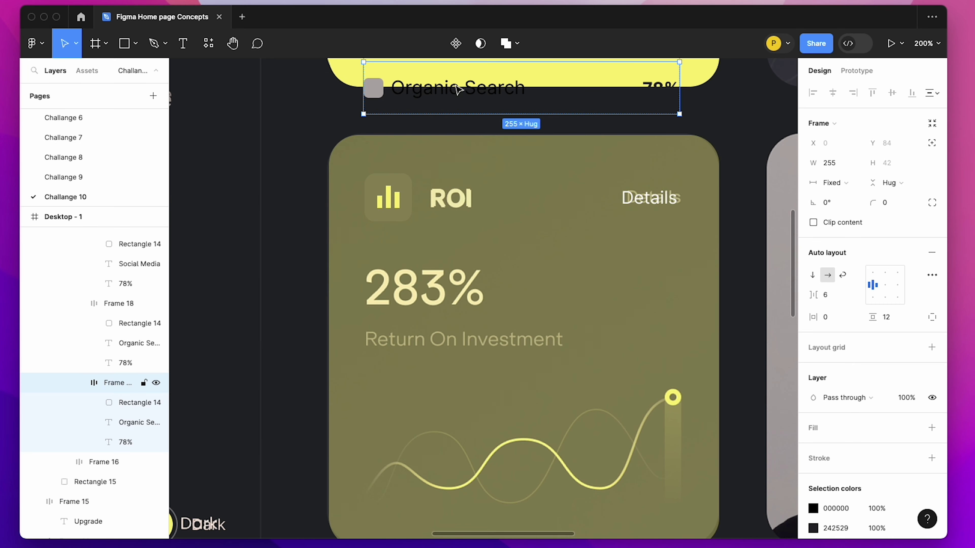
Move the pasted row into the ROI card, ungroup it, and fix the background's layer order.
drag(459, 90, 418, 374)
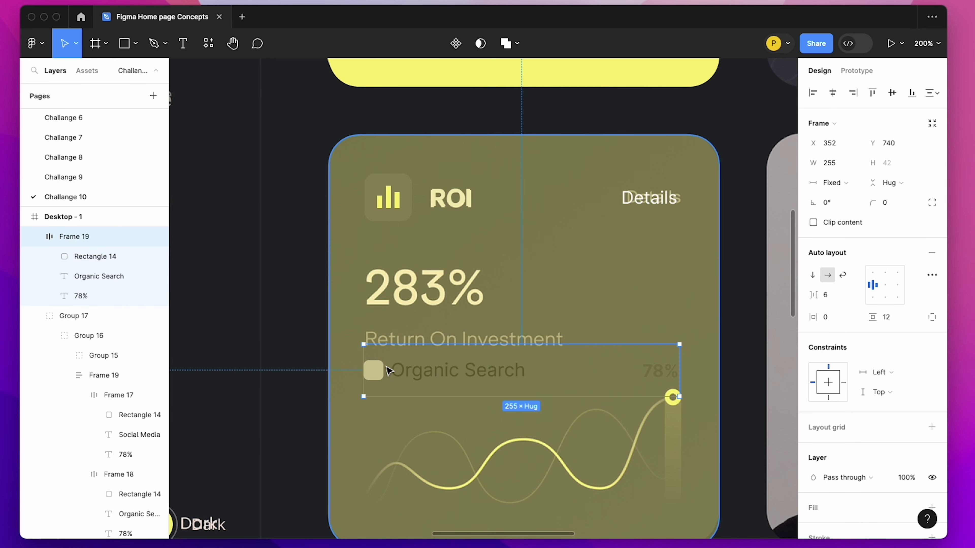
right_click(407, 370)
click(491, 316)
click(613, 251)
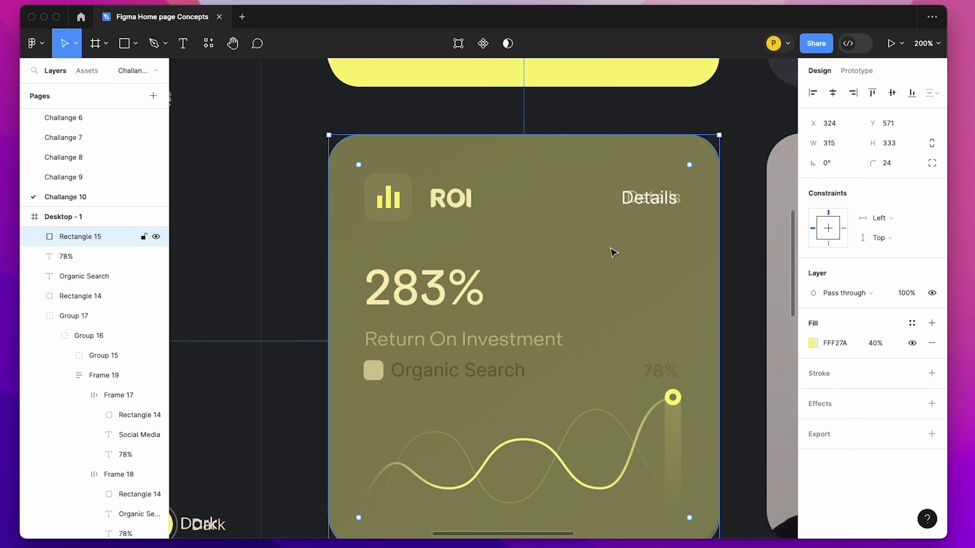
key(ctrl+alt+bracketleft)
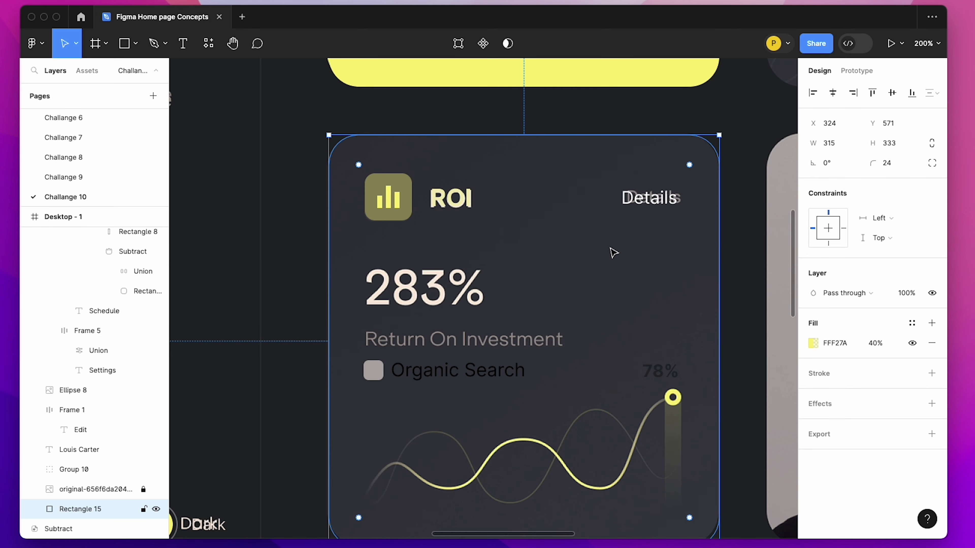
key(ctrl+bracketright)
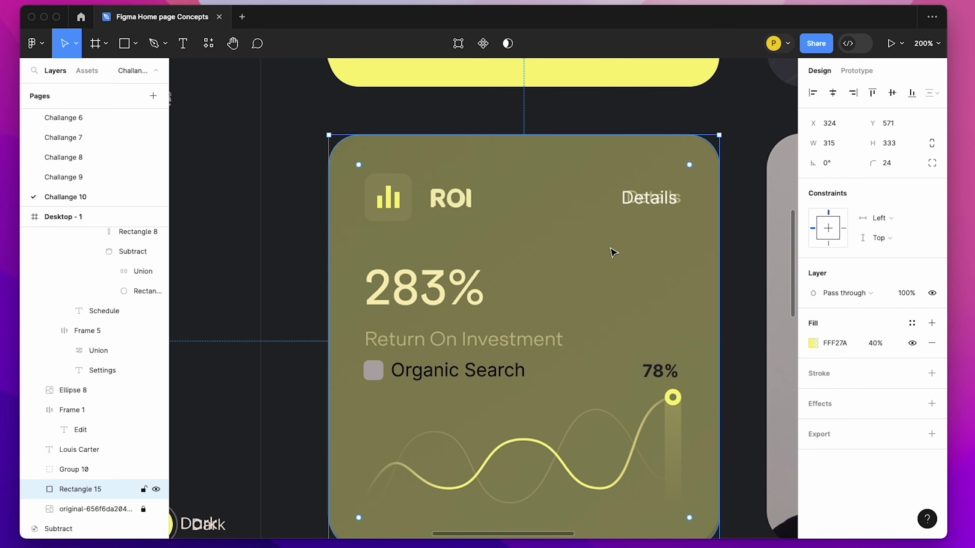
scroll(577, 287, right, 2)
click(285, 293)
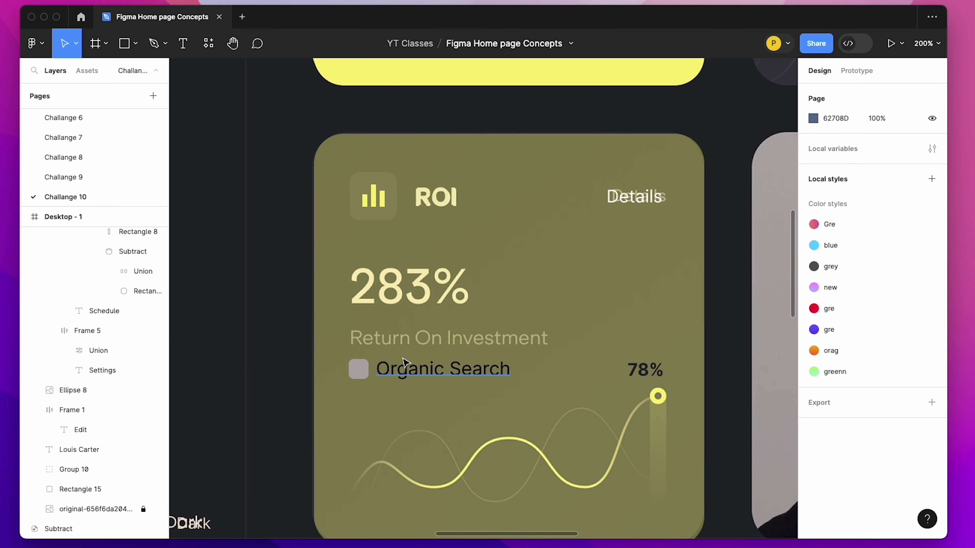
Delete the square swatch and the 78% label from the pasted row.
click(403, 362)
click(359, 369)
key(Delete)
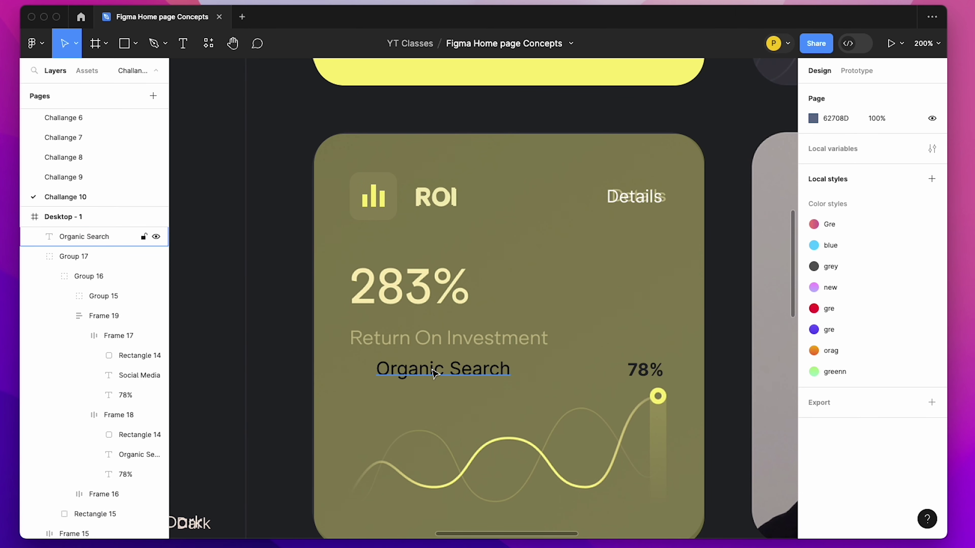
click(438, 372)
click(645, 370)
key(Delete)
Retype the label as 'Return on Investment' and give it a white FFFFFF fill.
double_click(450, 370)
text(Return on Investment)
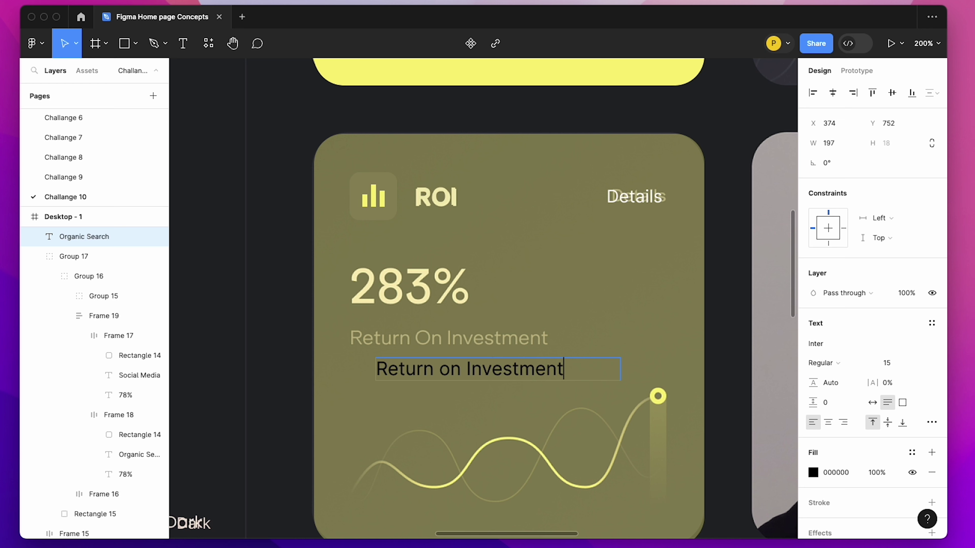
key(Escape)
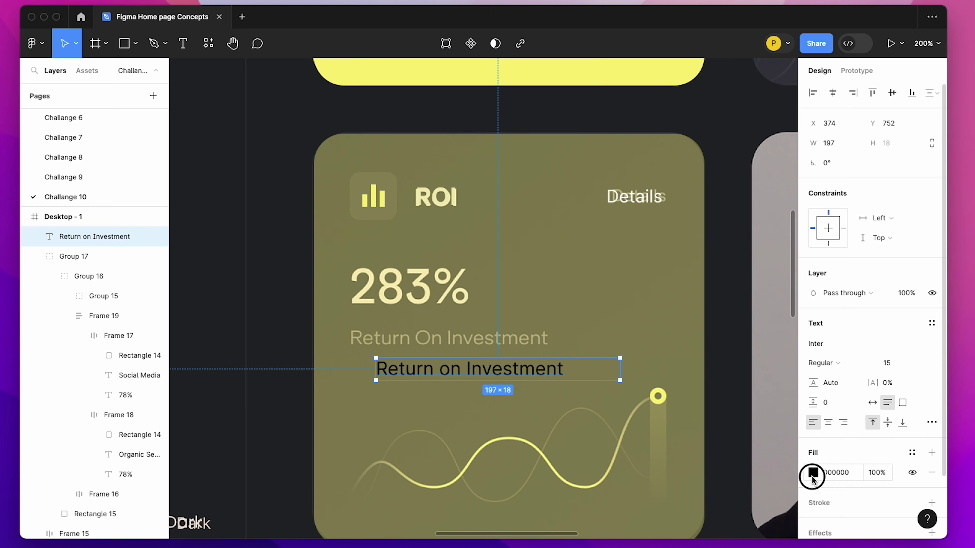
click(813, 473)
text(FFFFFF)
key(Return)
click(497, 374)
Undo an accidental card move and place a copy of the white label above the subtitle.
drag(496, 374, 450, 339)
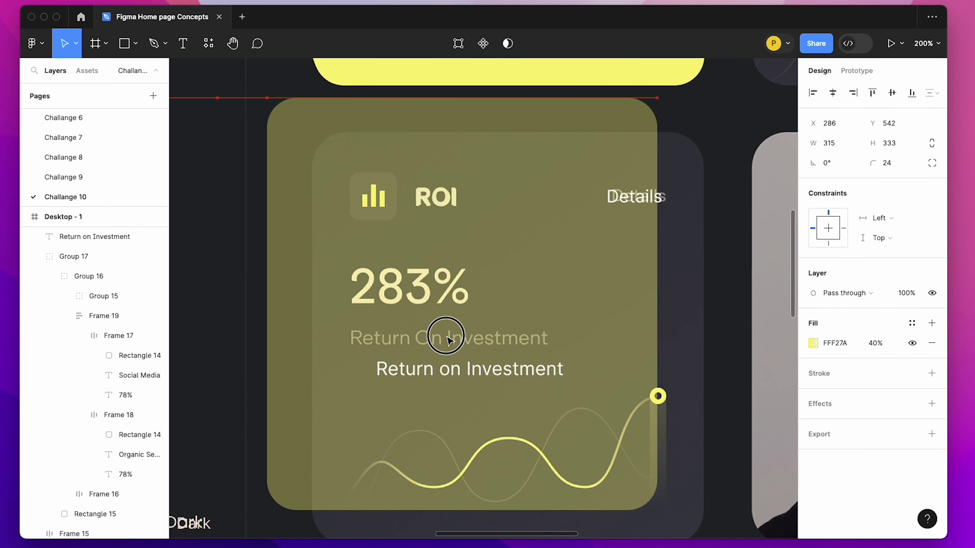
key(ctrl+z)
mouse_move(384, 370)
mouse_down()
mouse_move(367, 341)
mouse_move(382, 246)
mouse_up()
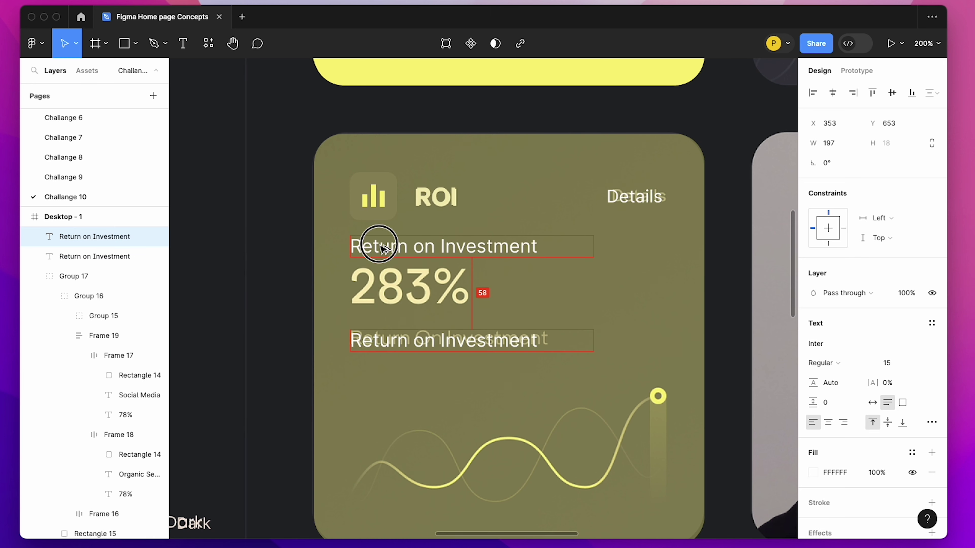
Fit the label's width to its text and change the duplicate to read 283%.
click(872, 403)
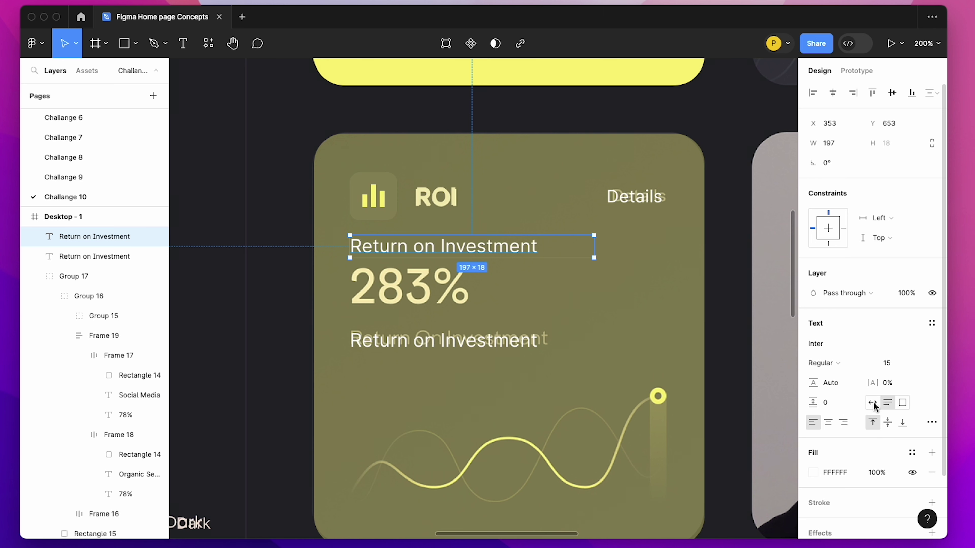
double_click(497, 240)
text(283)
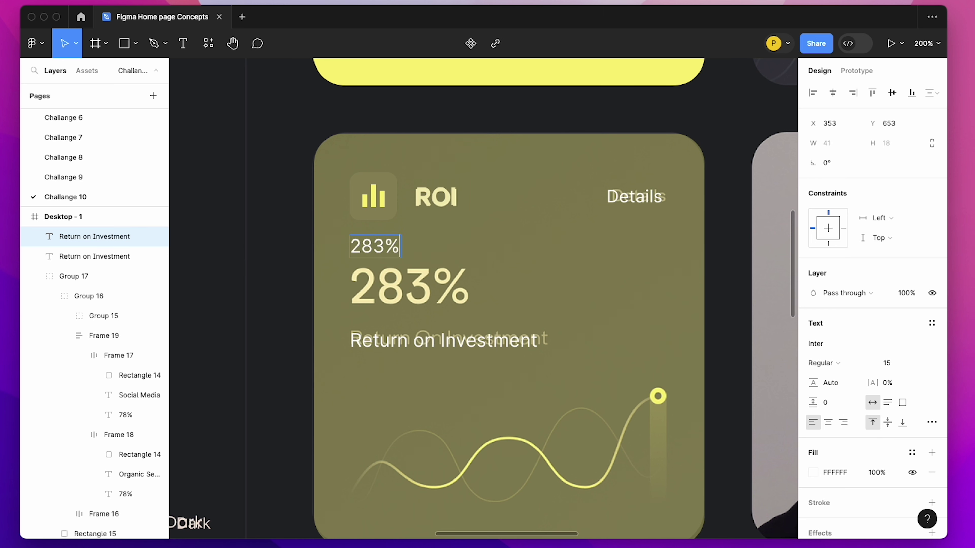
key(Escape)
Scale the 283% text to about 101×45 and set its weight to Bold.
key(k)
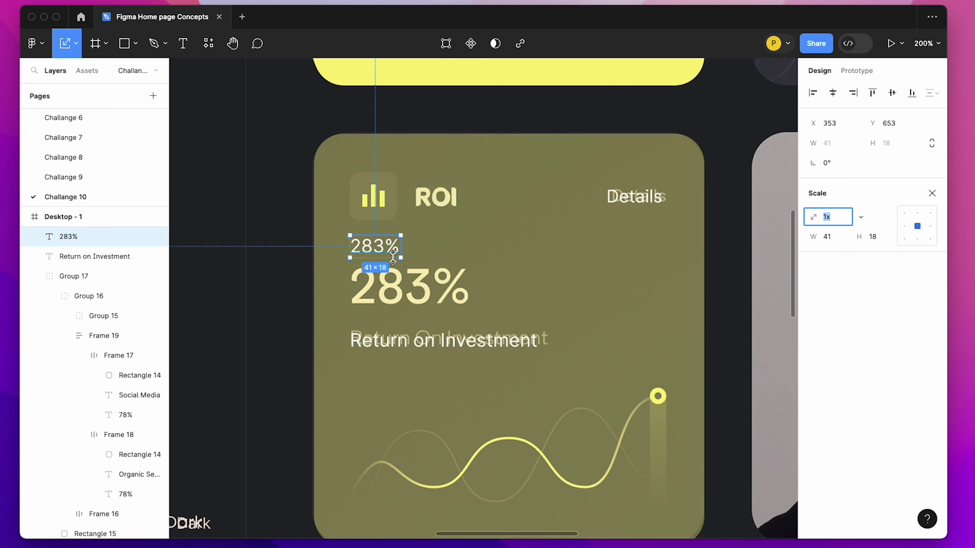
mouse_move(400, 258)
mouse_down()
mouse_move(475, 291)
mouse_move(440, 297)
mouse_up()
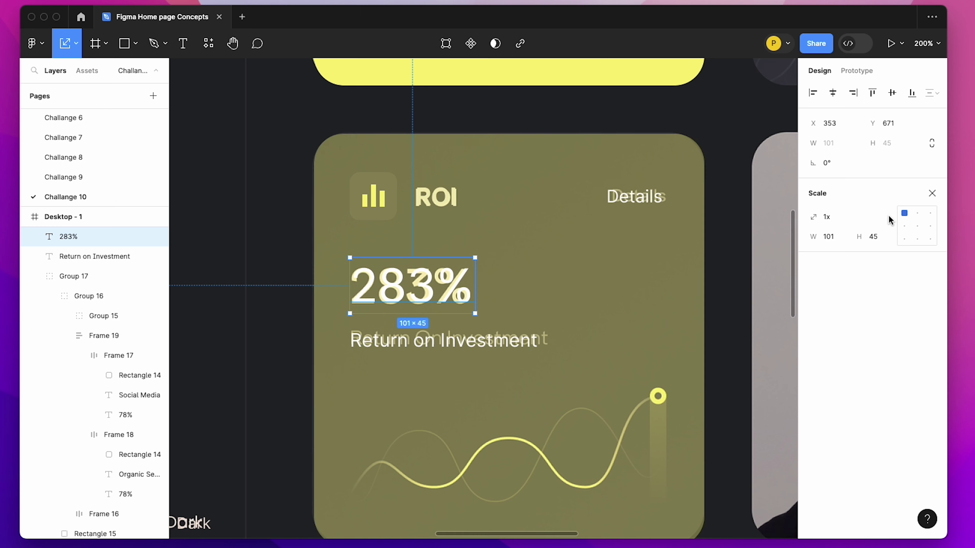
click(933, 194)
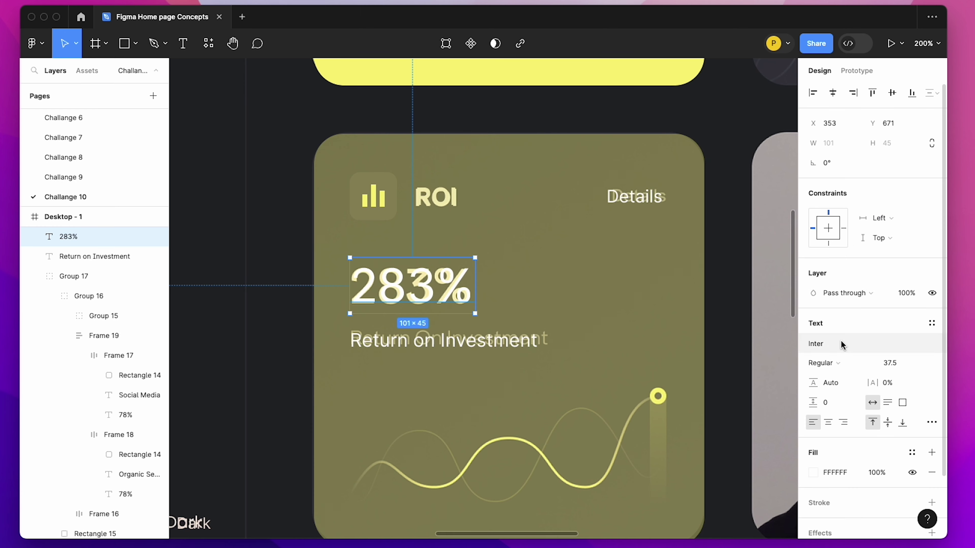
click(821, 363)
click(833, 407)
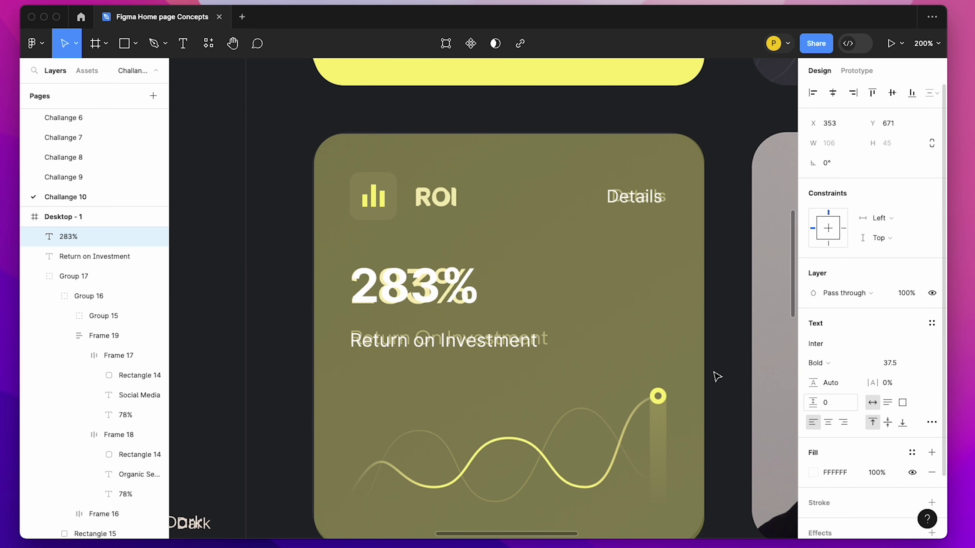
drag(456, 290, 453, 328)
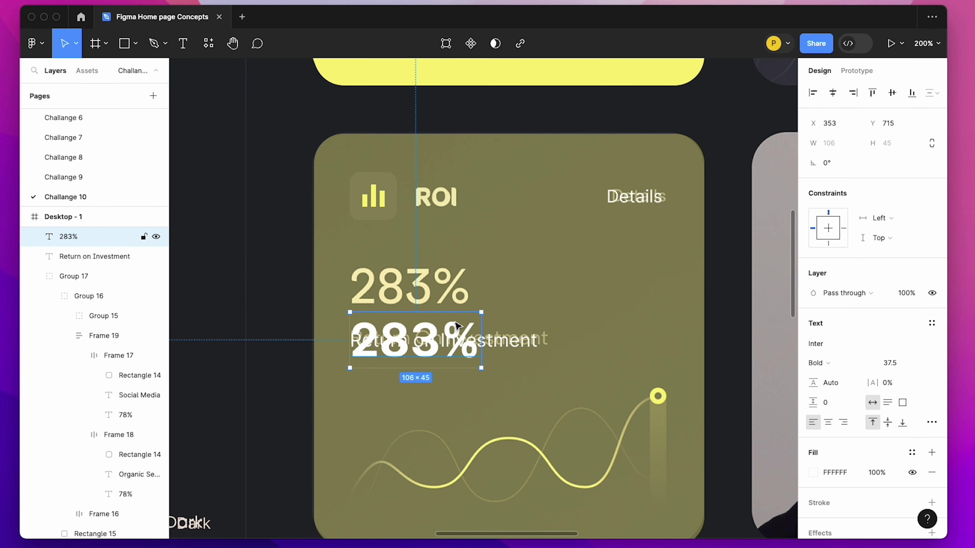
key(ctrl+z)
Navigate to the ROI chart and delete the previously drawn wave shape.
scroll(646, 403, down, 3)
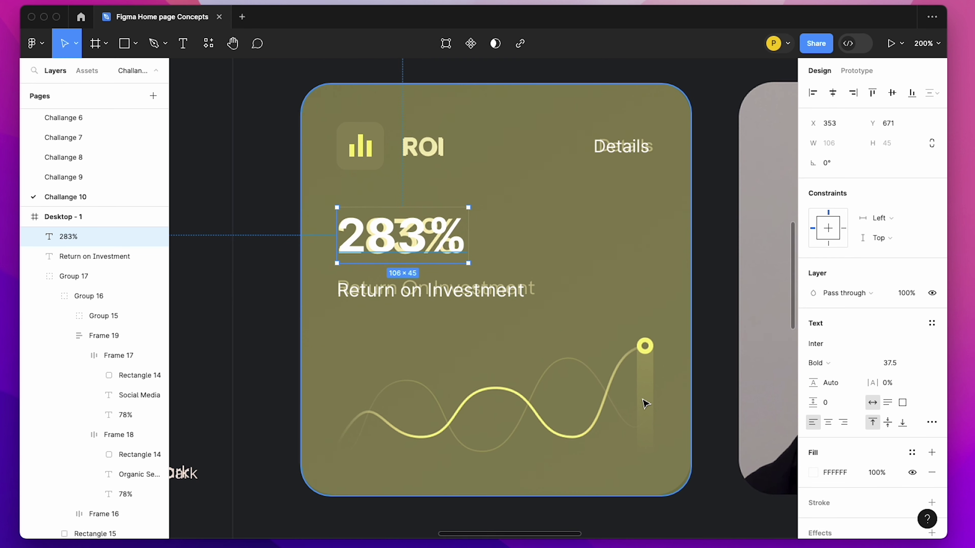
scroll(497, 300, right, 3)
scroll(461, 308, down, 2)
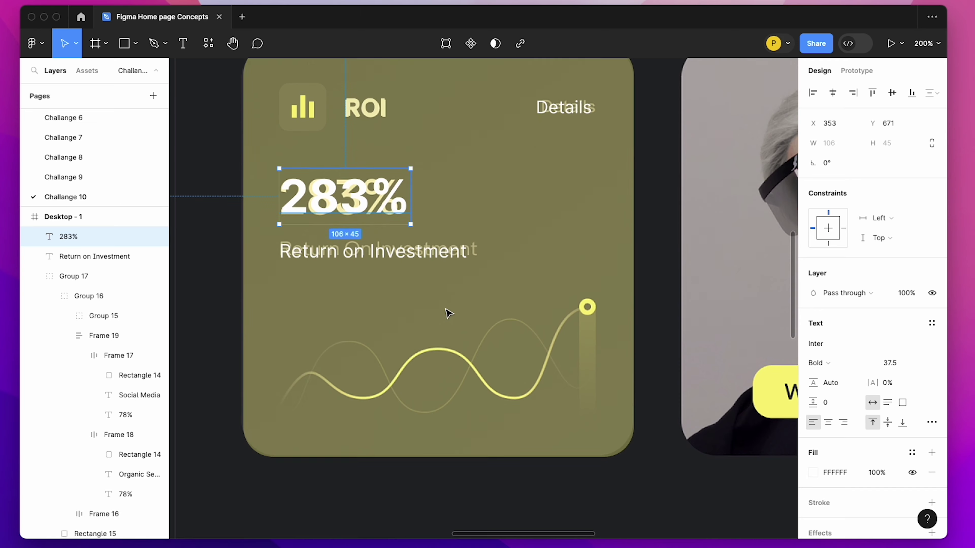
scroll(446, 311, down, 2)
key(alt)
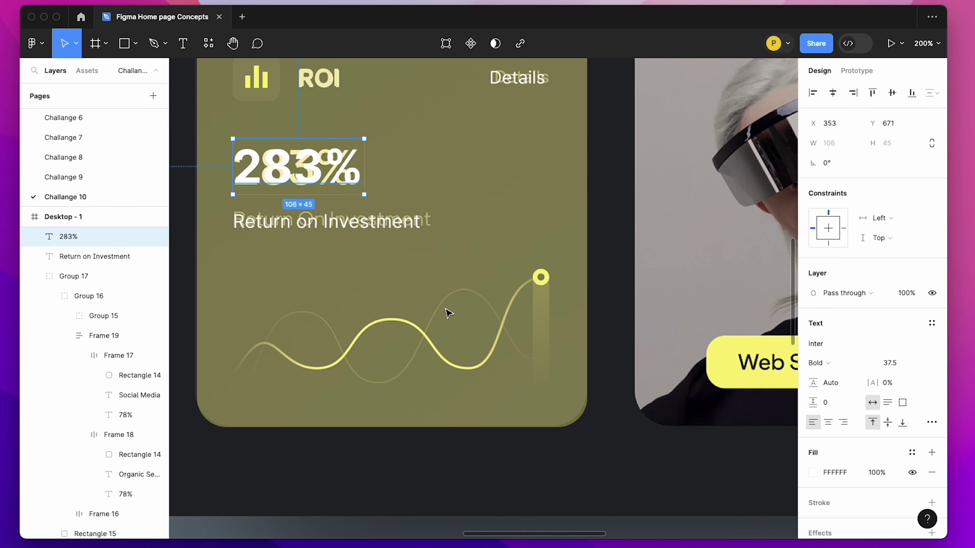
scroll(449, 313, down, 5)
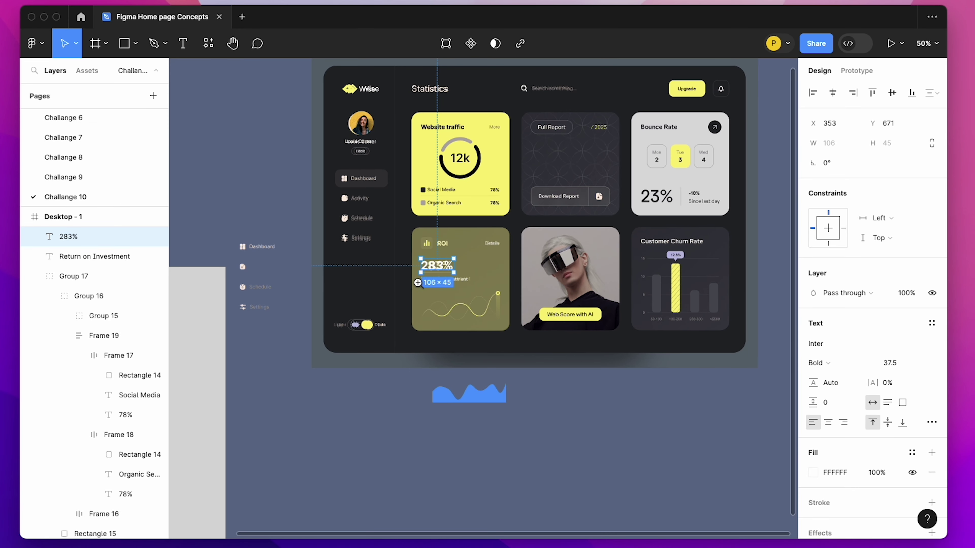
scroll(459, 374, up, 1)
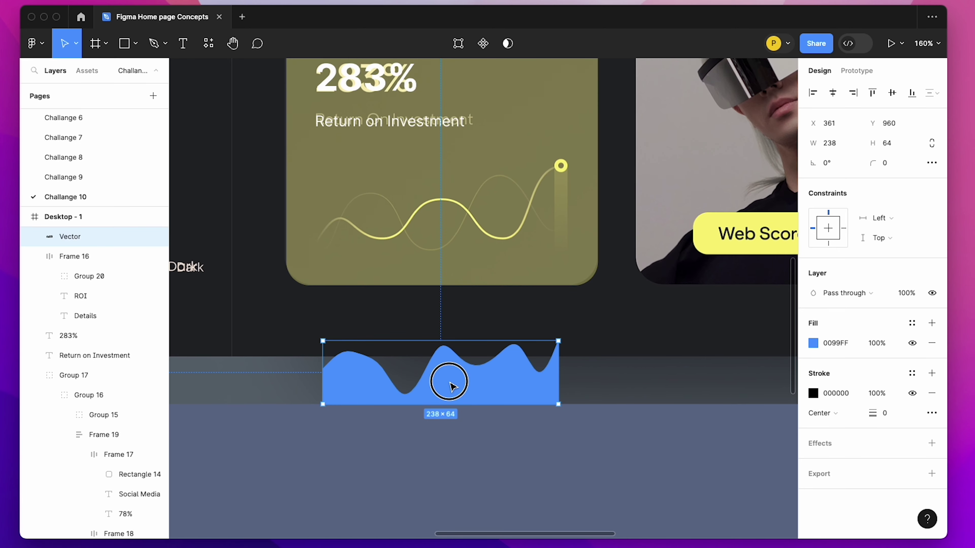
key(Delete)
scroll(355, 180, up, 3)
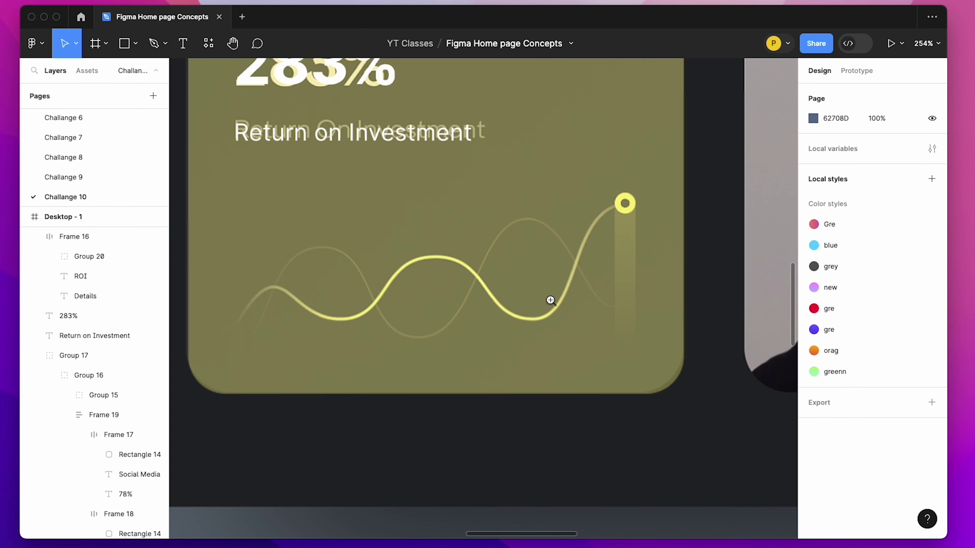
Draw a new Pen path following the yellow wave from lower left up to the marker.
key(p)
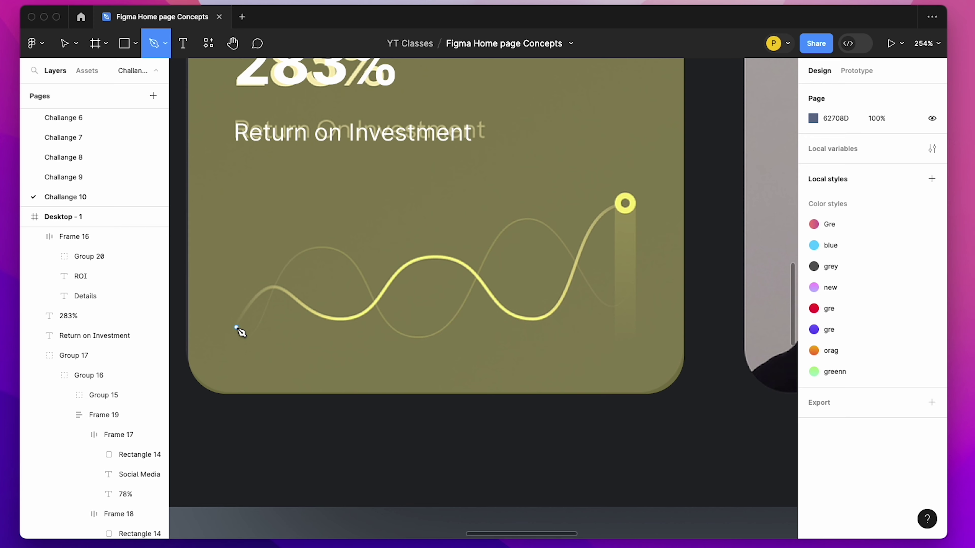
click(236, 327)
mouse_move(296, 299)
mouse_down()
mouse_move(335, 332)
mouse_move(373, 304)
mouse_up()
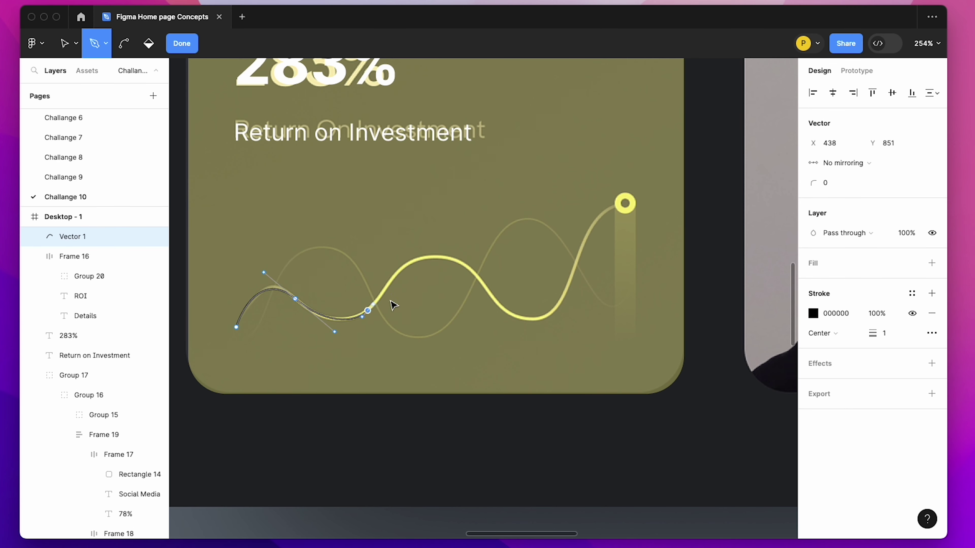
mouse_move(456, 262)
mouse_down()
mouse_move(503, 294)
mouse_move(574, 303)
mouse_up()
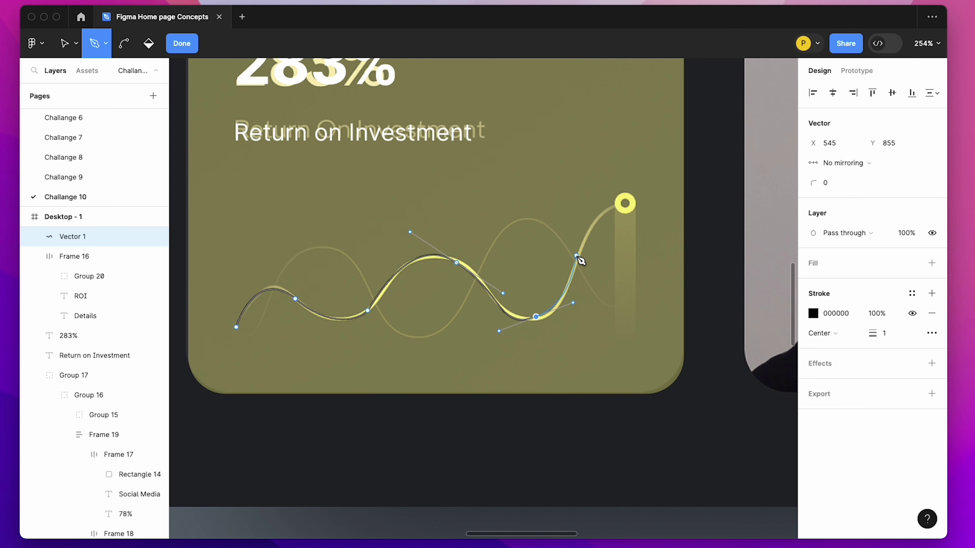
mouse_move(576, 255)
mouse_down()
mouse_move(606, 222)
mouse_move(655, 203)
mouse_up()
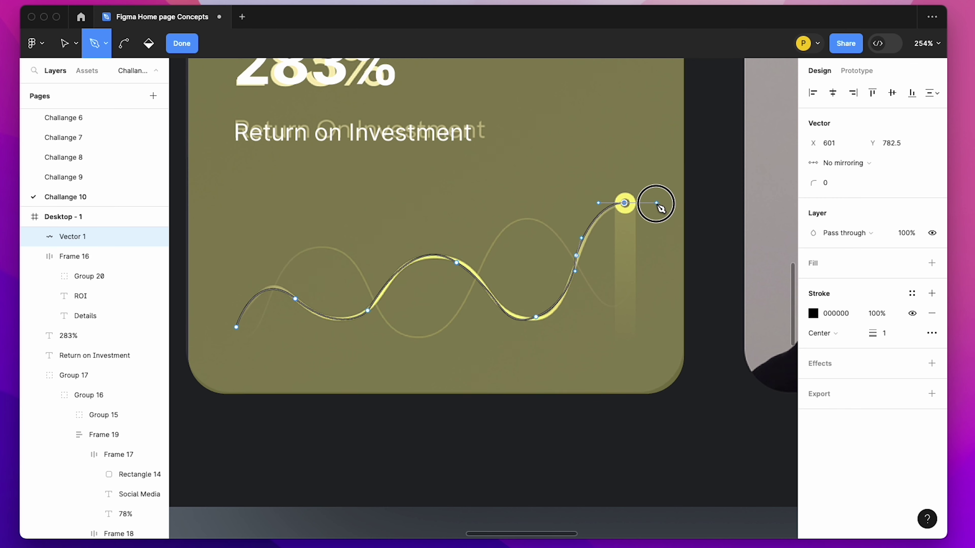
key(Escape)
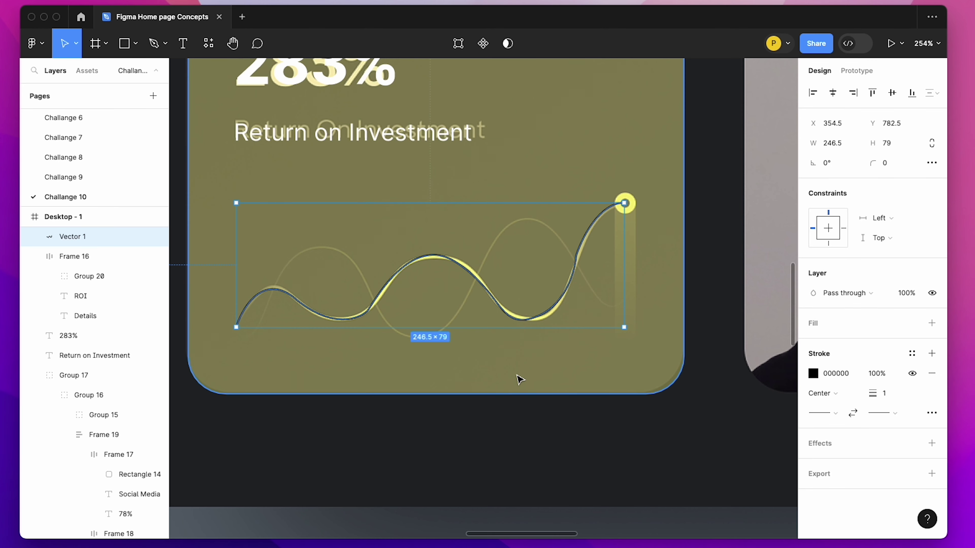
Refine the curve's points to match the wave and move it below the original.
click(486, 427)
double_click(513, 317)
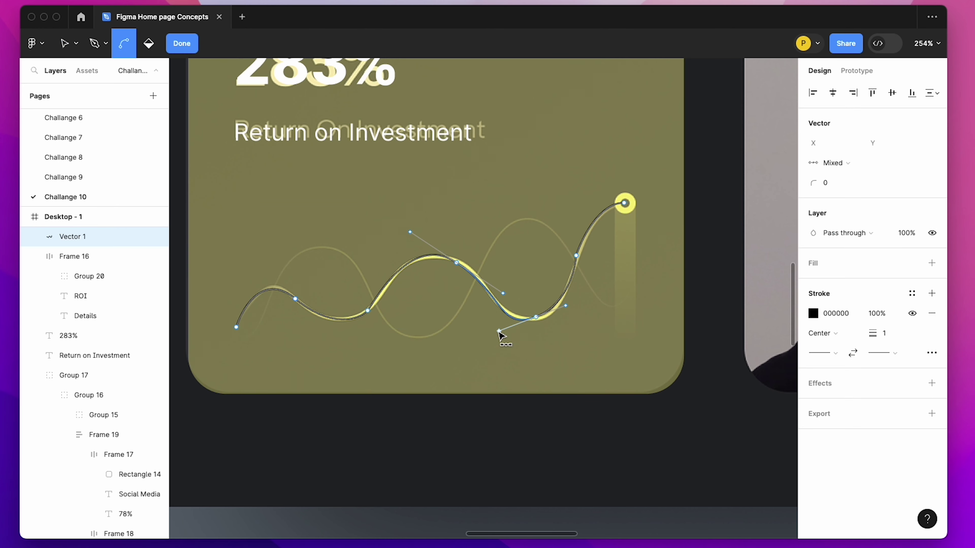
drag(499, 331, 504, 321)
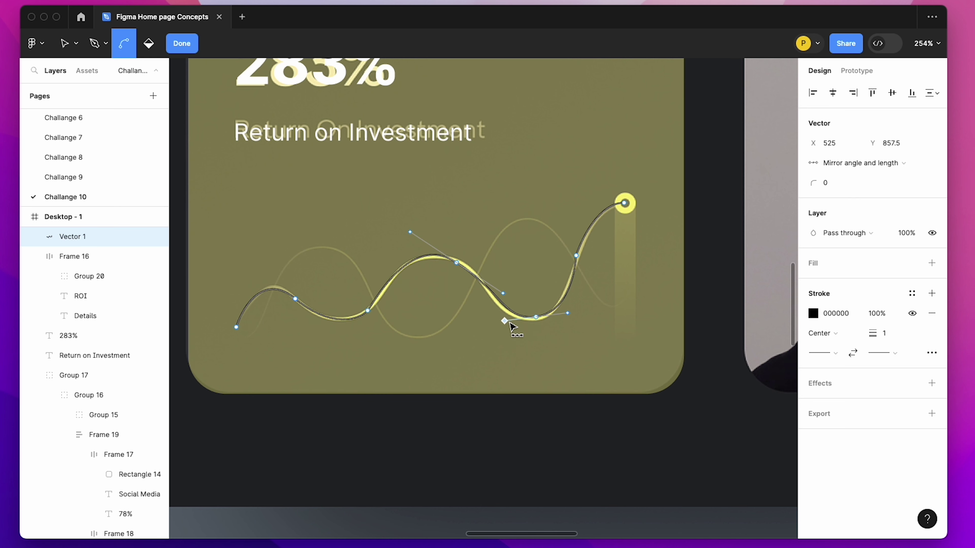
shift+click(577, 256)
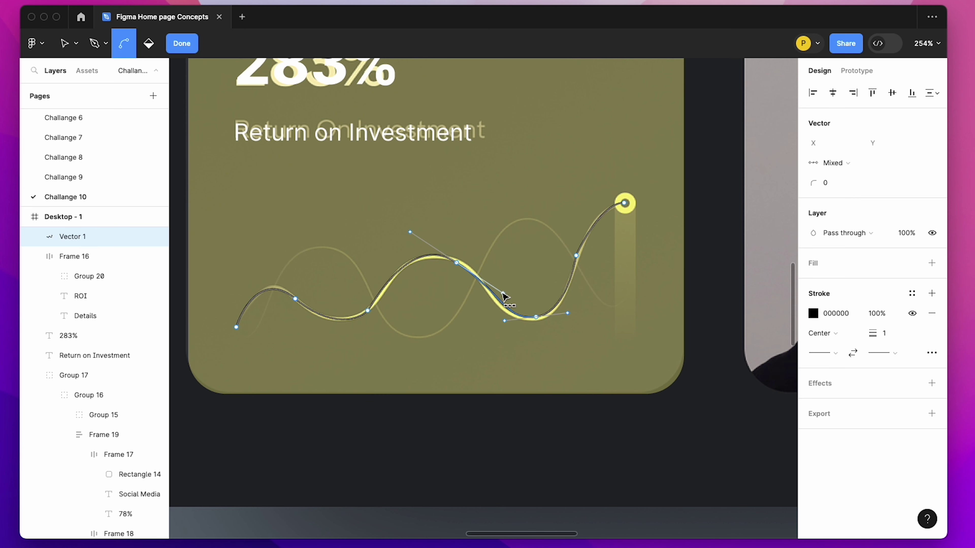
drag(504, 294, 493, 280)
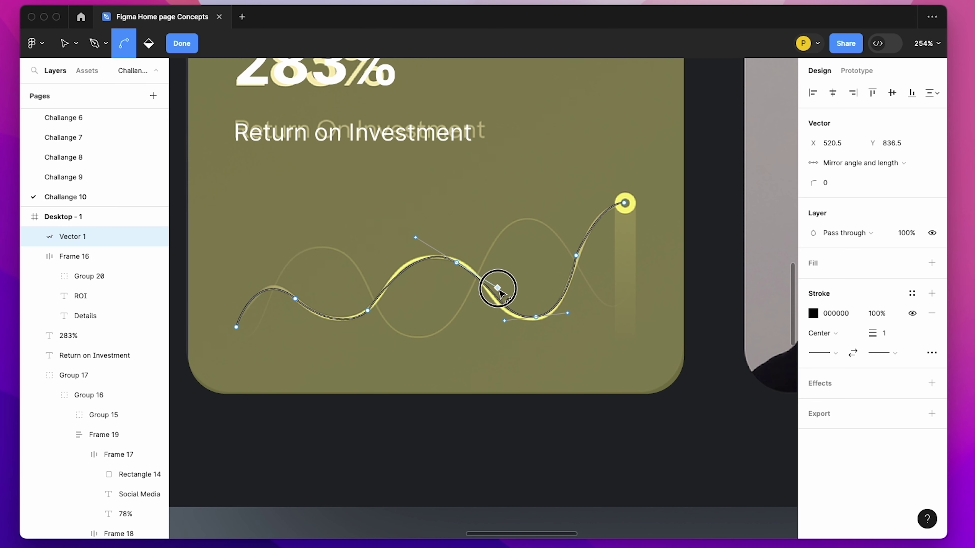
drag(495, 284, 496, 285)
click(645, 295)
key(Escape)
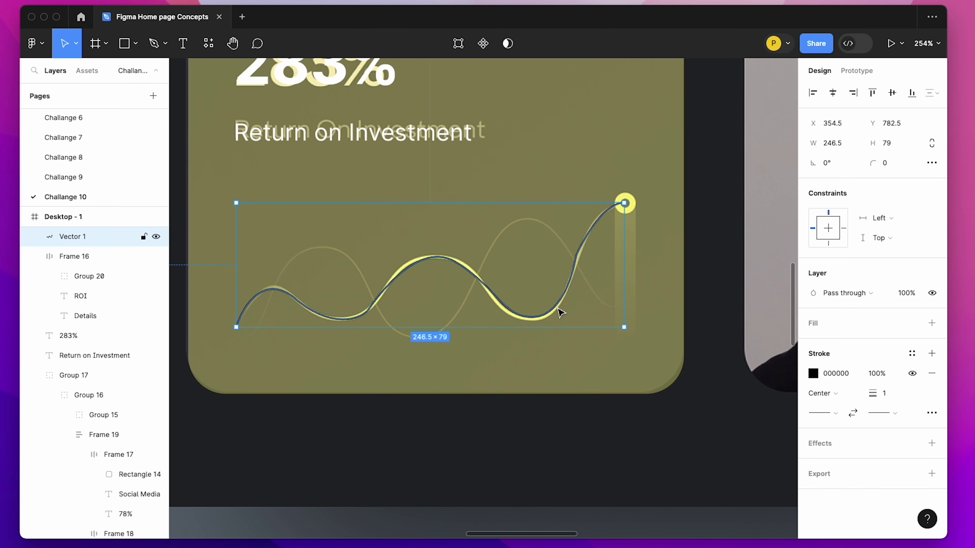
drag(560, 310, 555, 369)
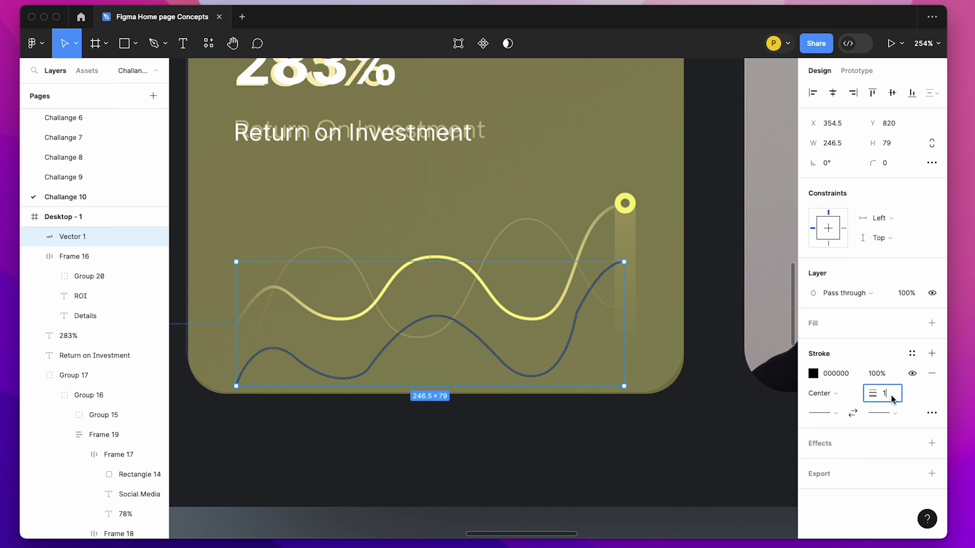
Set the new wave's stroke weight to 2.
key(BackSpace)
text(2)
key(Return)
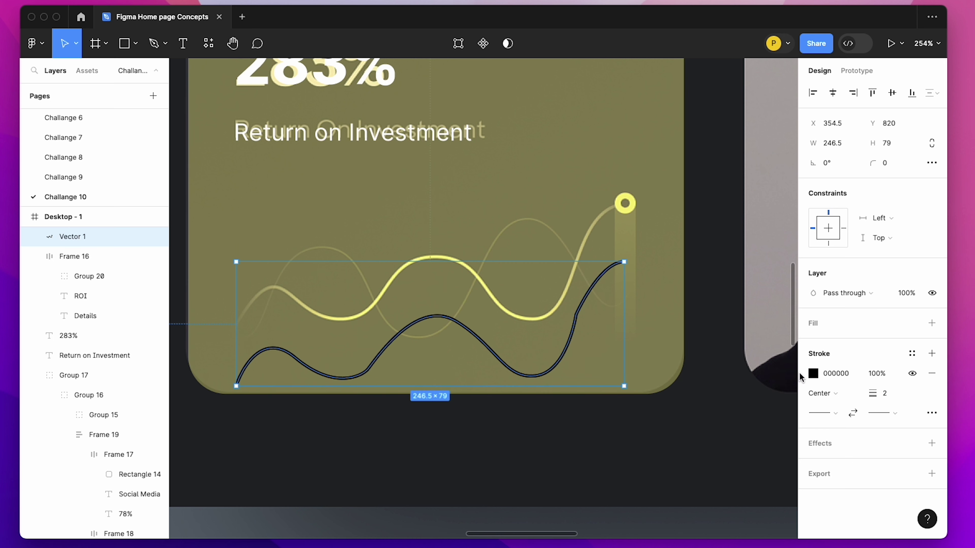
Make the stroke a gradient of eyedropped yellows with the end stop faded to 25%.
click(814, 375)
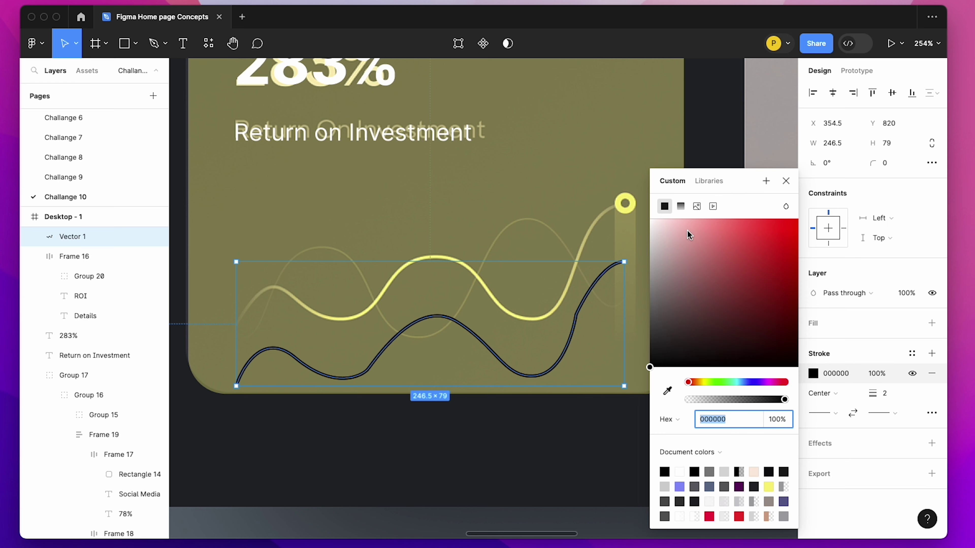
click(682, 205)
click(662, 190)
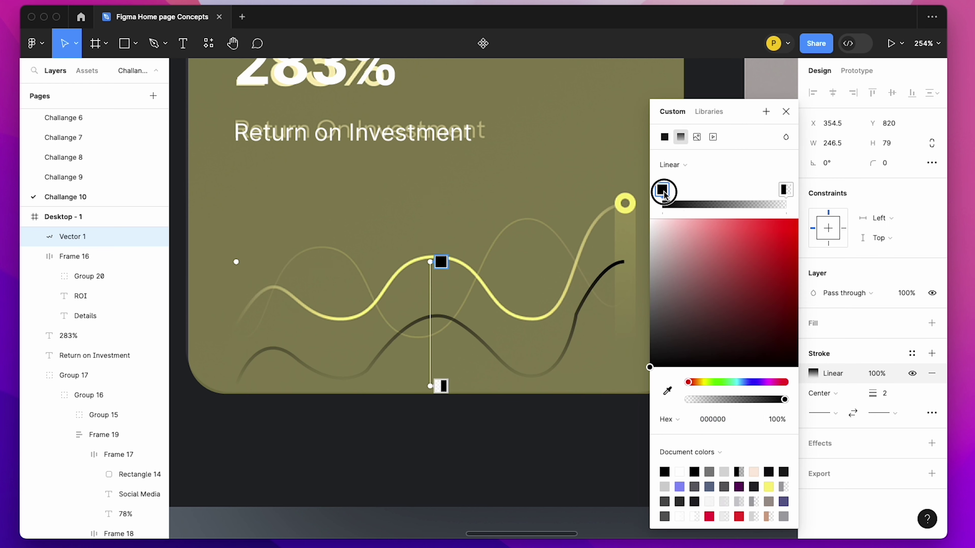
key(i)
click(466, 265)
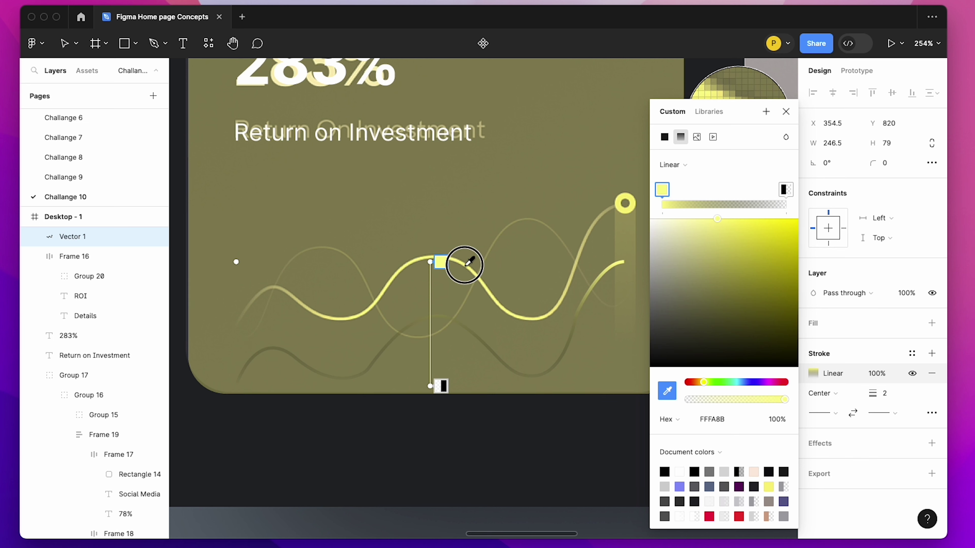
click(787, 190)
key(i)
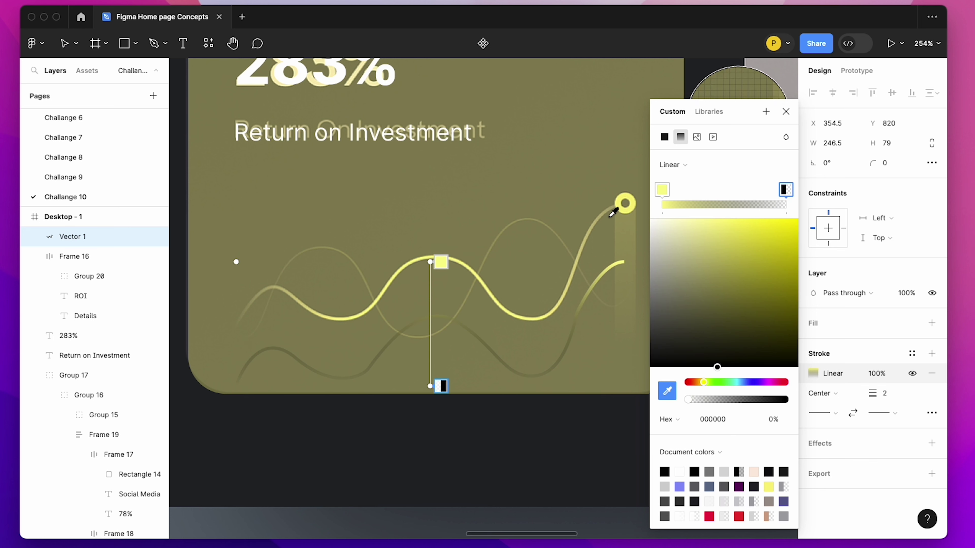
click(640, 210)
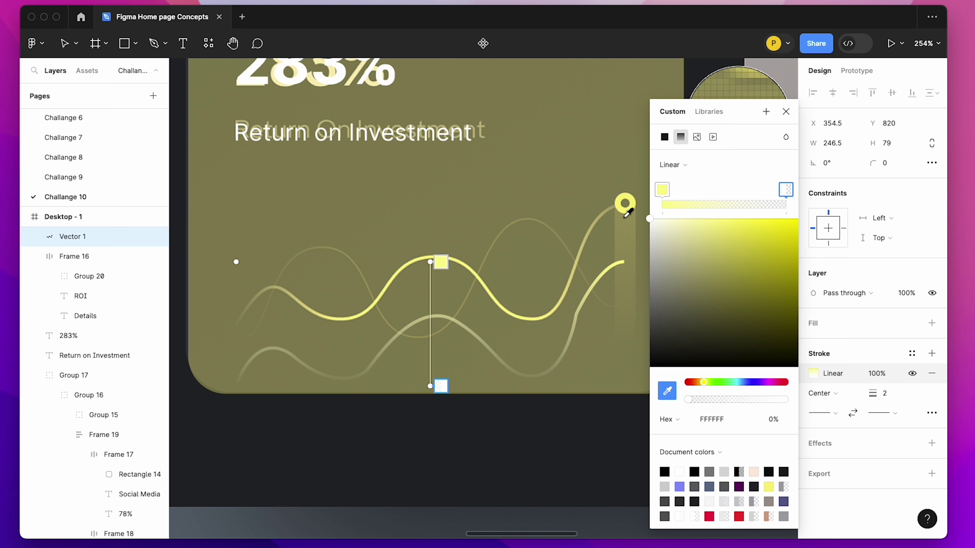
click(625, 203)
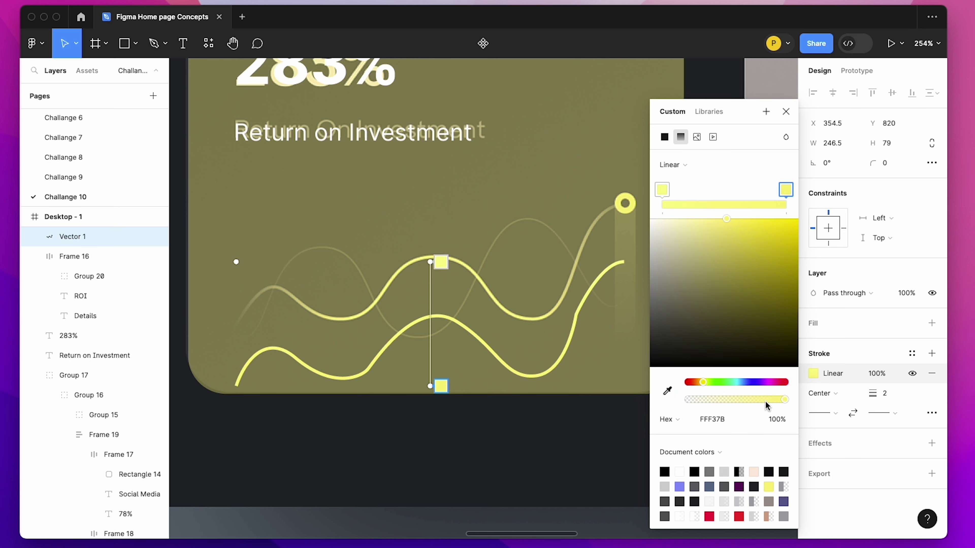
drag(765, 402, 712, 401)
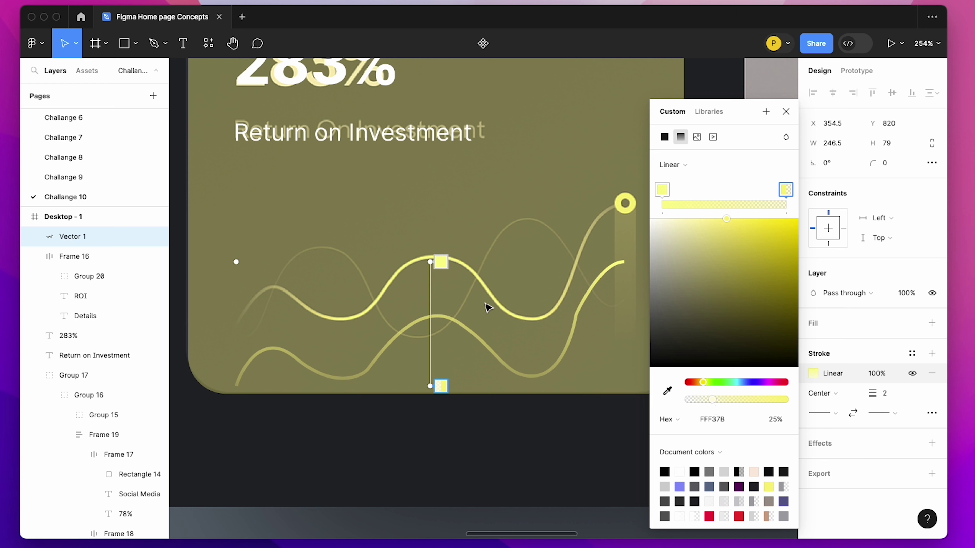
Switch the stroke gradient to Radial and stretch it along the curve.
drag(436, 265, 431, 332)
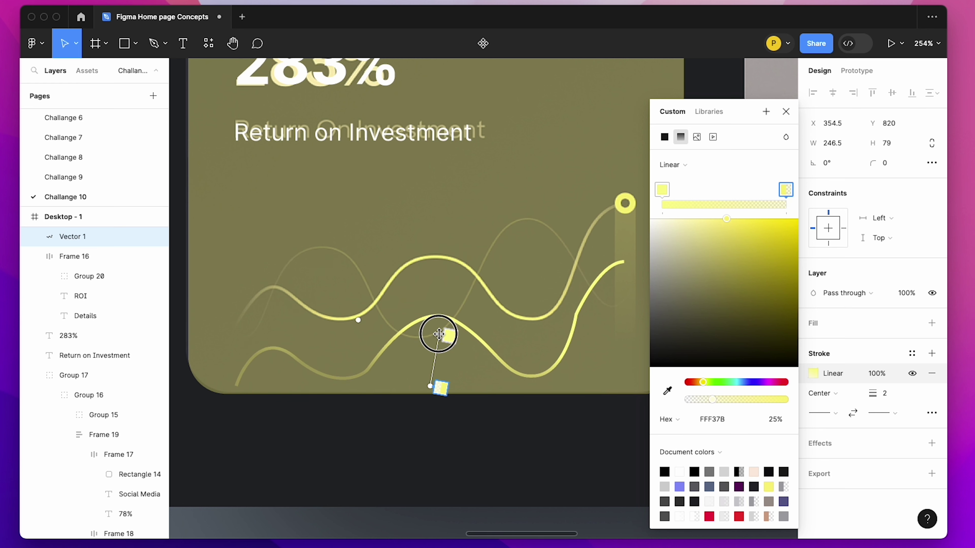
click(672, 164)
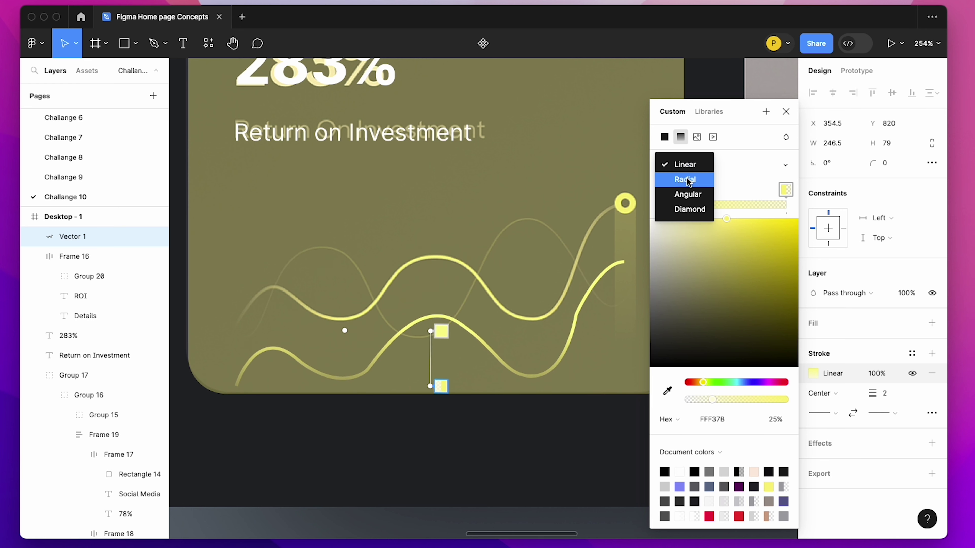
drag(440, 352, 440, 298)
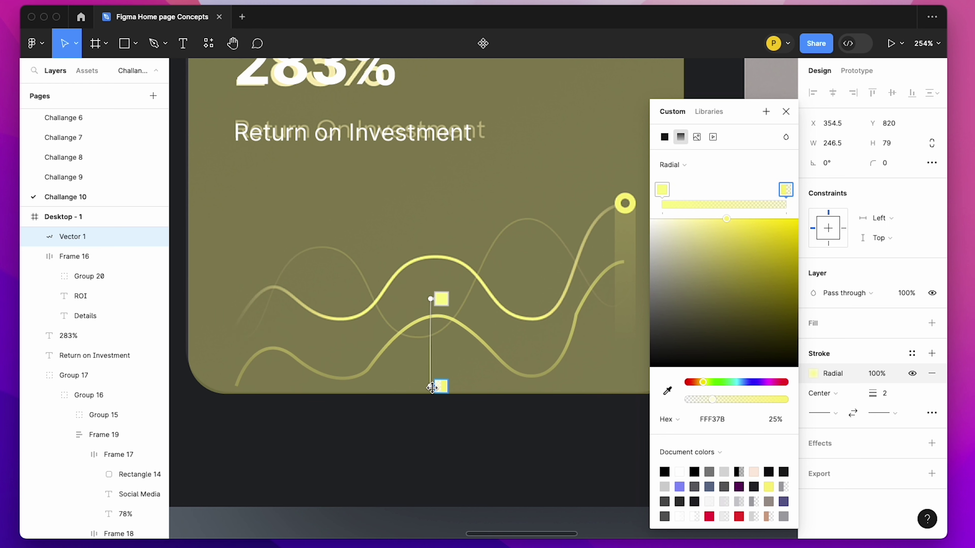
drag(430, 386, 432, 415)
key(Escape)
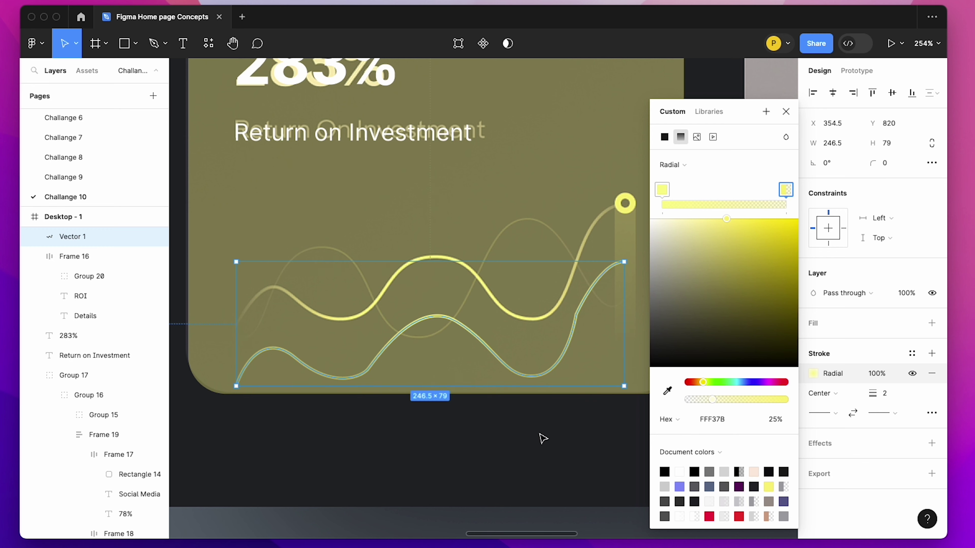
Move the wave up over the original chart line and nudge a point near the marker.
drag(450, 319, 448, 259)
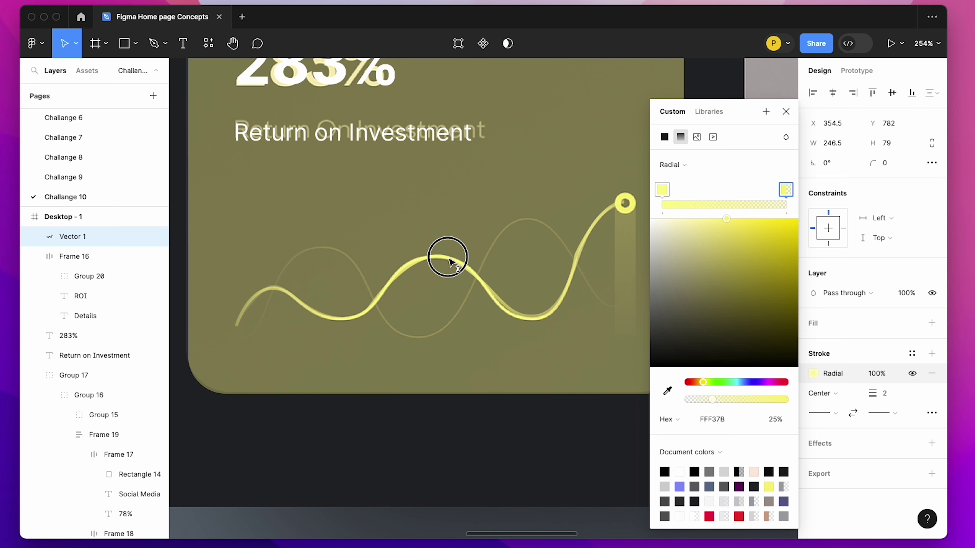
scroll(476, 265, right, 3)
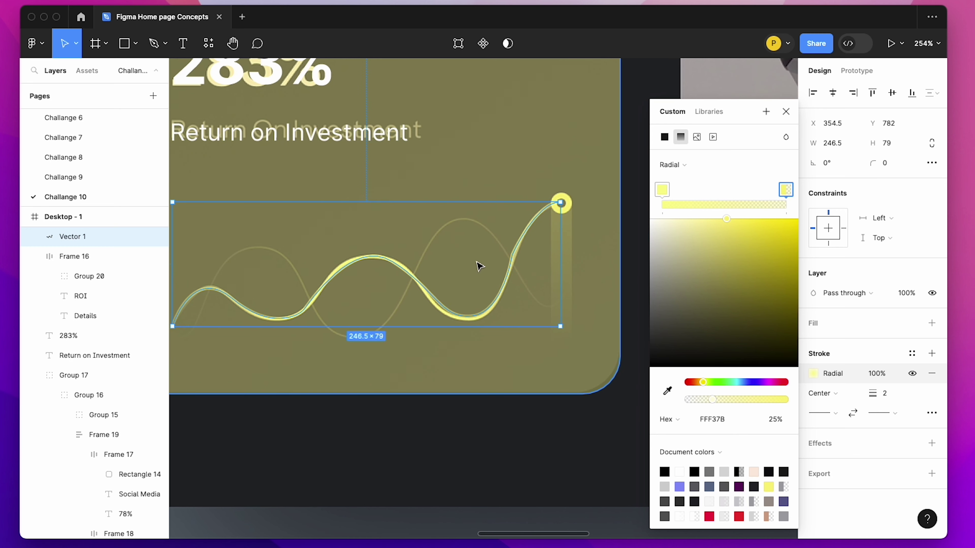
double_click(515, 261)
drag(515, 260, 518, 261)
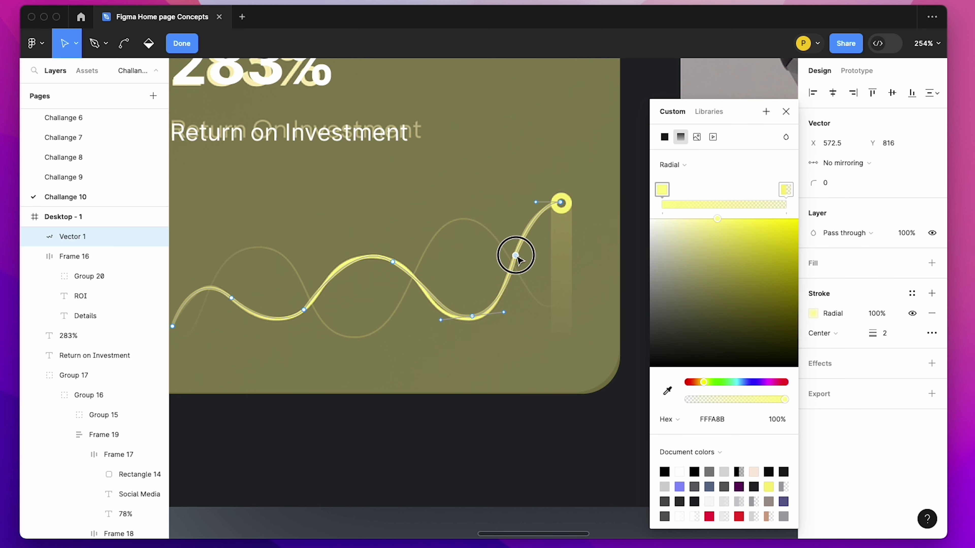
key(Escape)
click(521, 351)
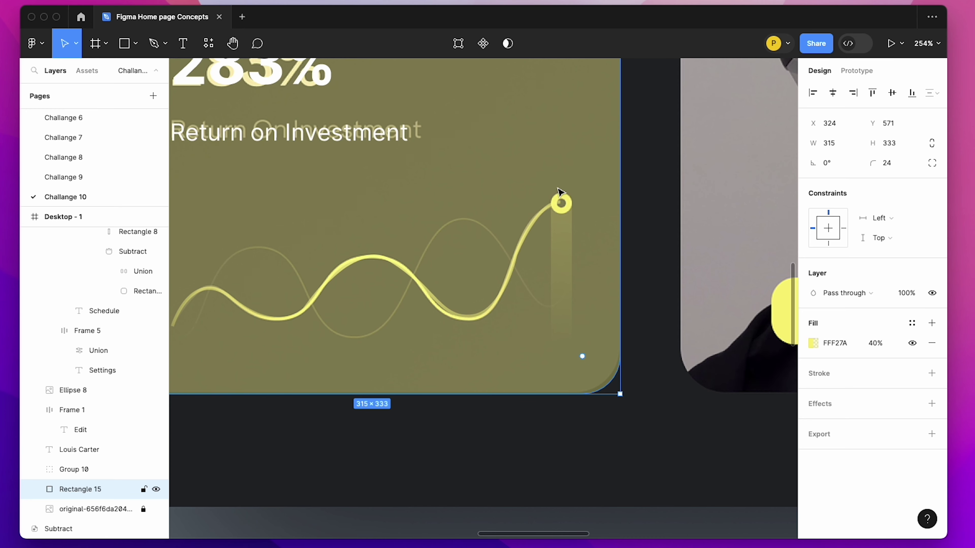
Draw a 14×14 ring at the wave's peak with no fill and a 9px FDF687 stroke.
click(135, 43)
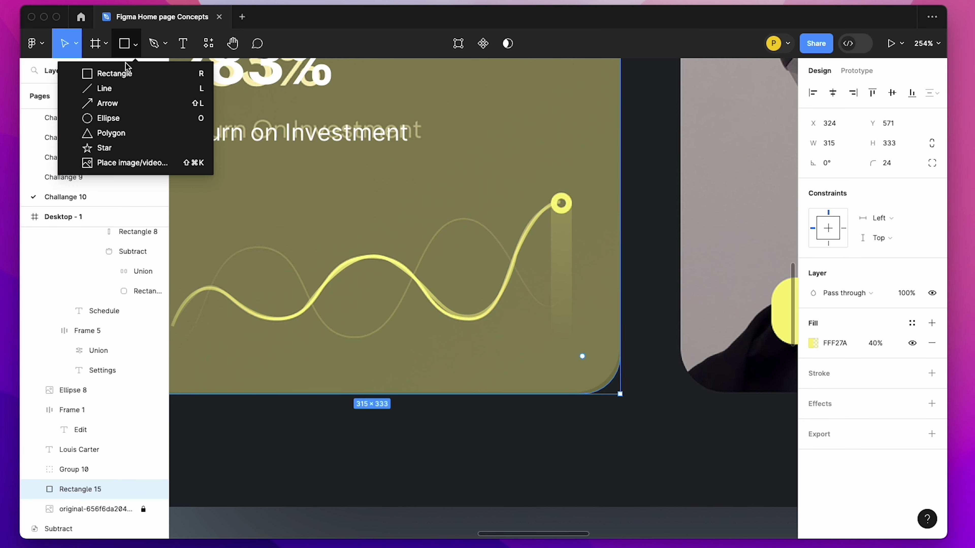
click(111, 115)
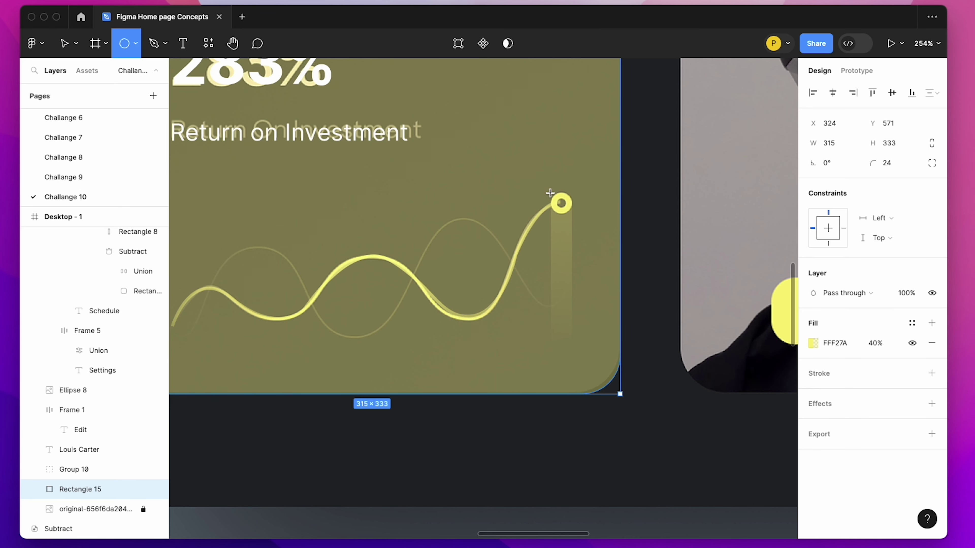
drag(550, 193, 573, 214)
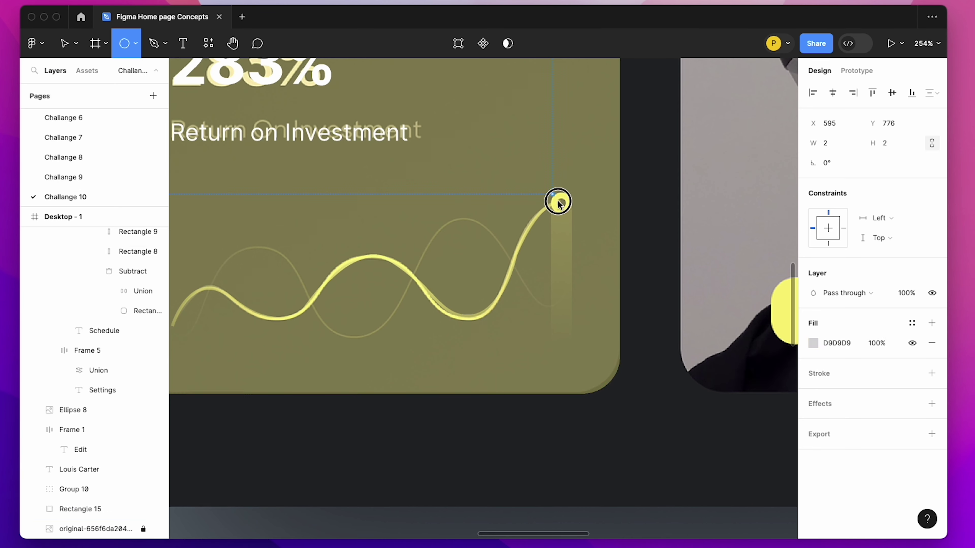
click(933, 343)
click(831, 354)
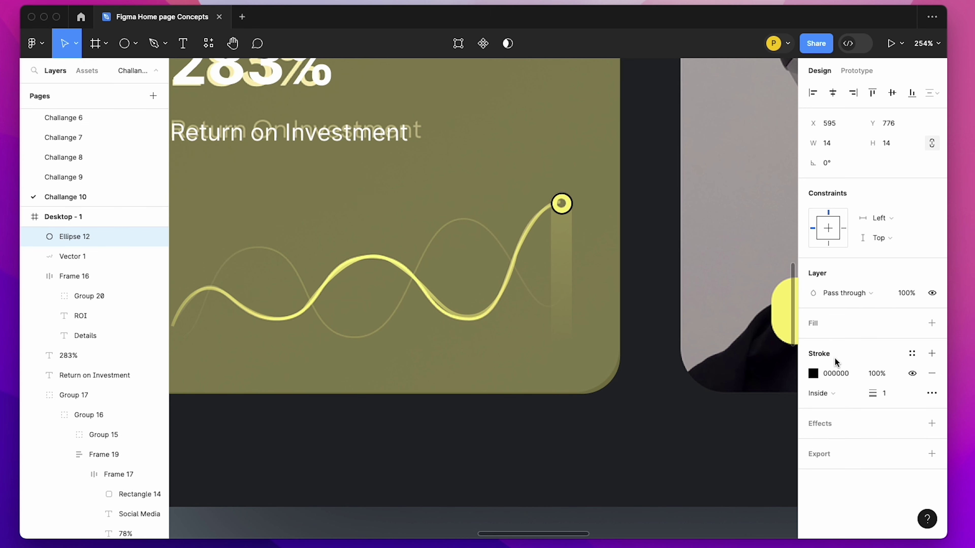
drag(874, 394, 889, 394)
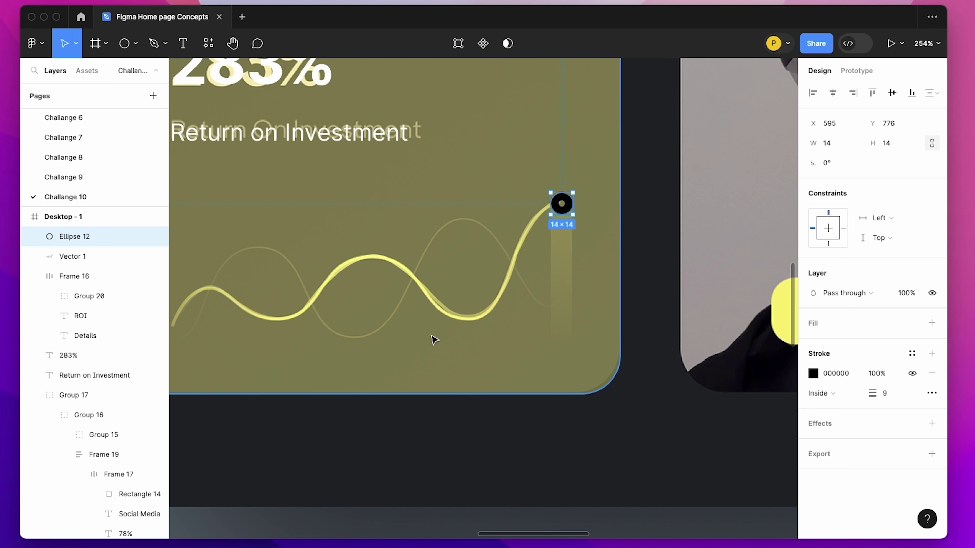
key(i)
click(387, 256)
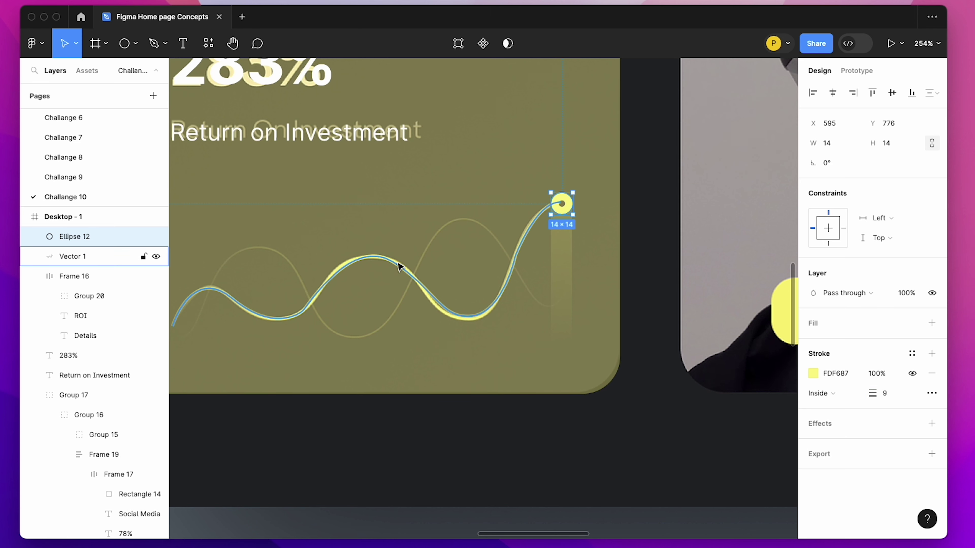
Draw a 13×92 bar down from the ring, filled with the ring's FDF687 yellow.
click(124, 44)
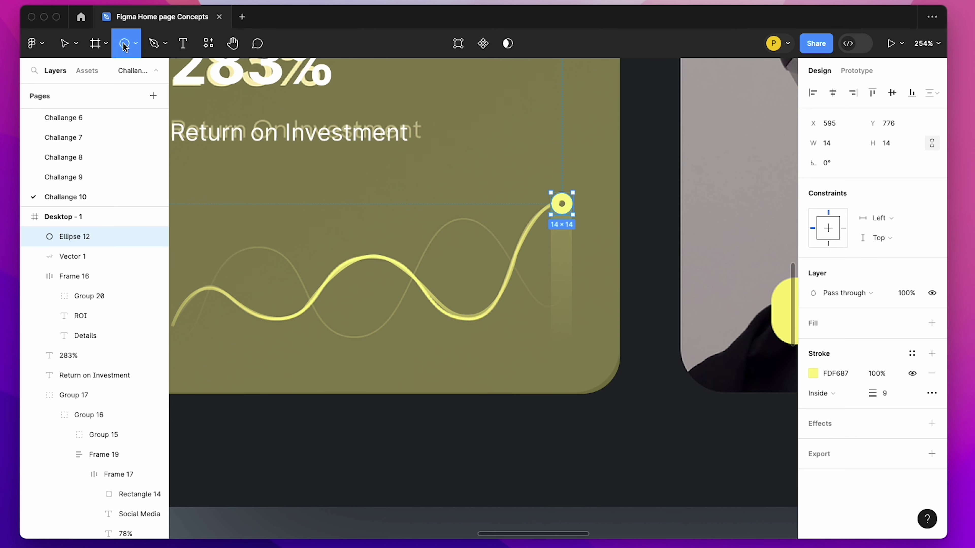
click(115, 73)
drag(553, 354, 567, 209)
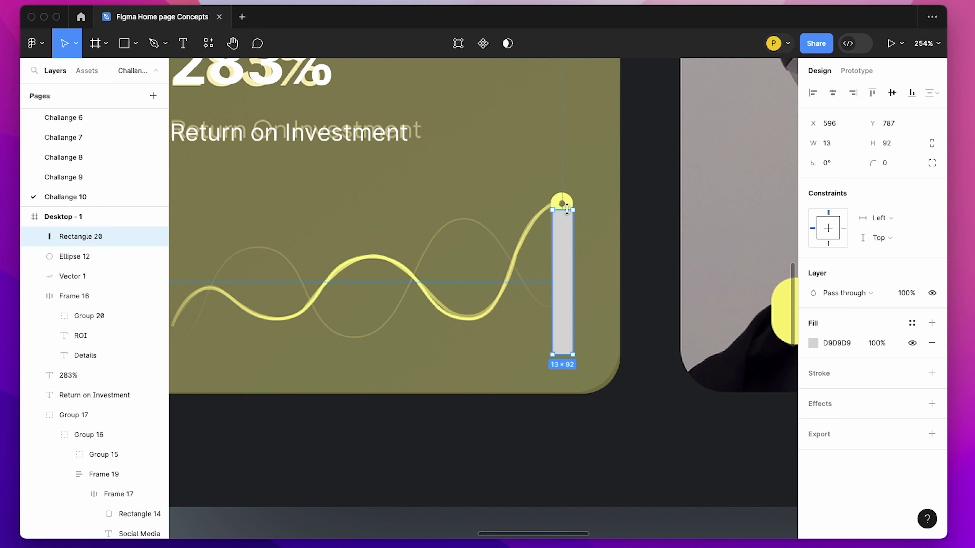
key(i)
click(571, 203)
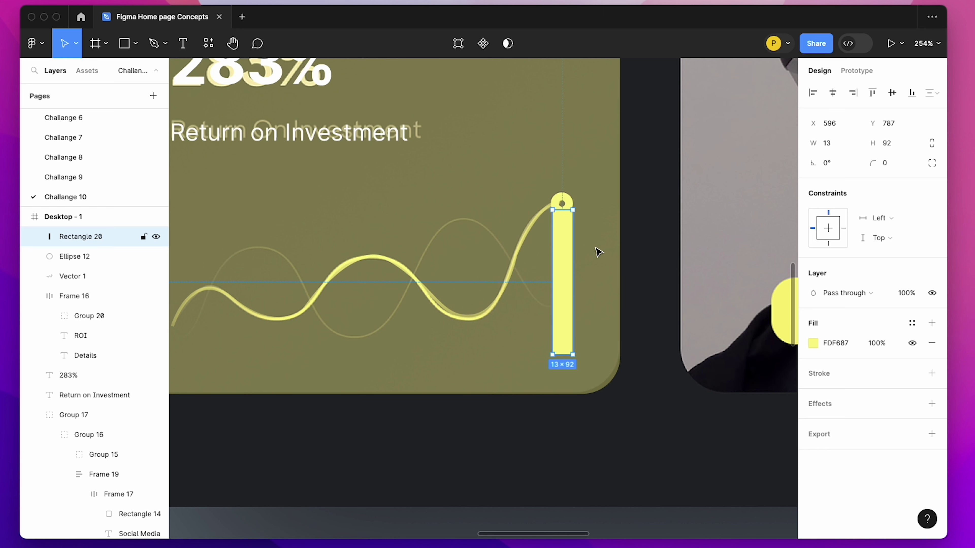
Turn the bar's fill into a linear gradient at 40% opacity, then select it with the ring.
click(814, 343)
click(683, 207)
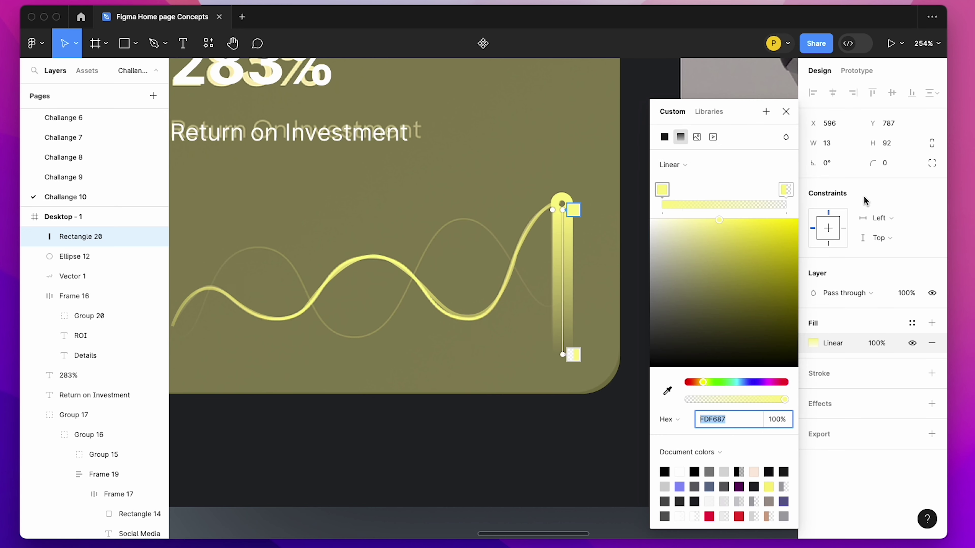
click(786, 112)
click(879, 343)
text(40)
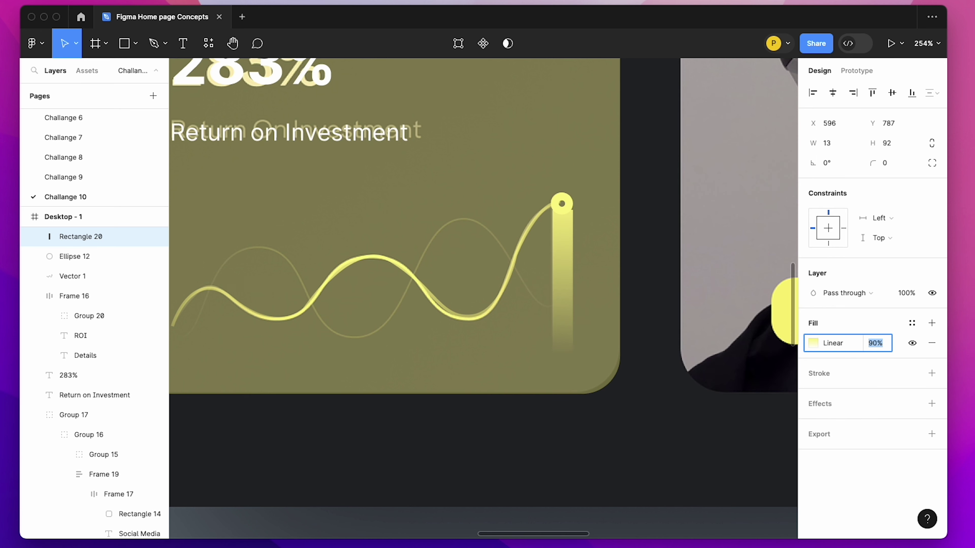
key(Return)
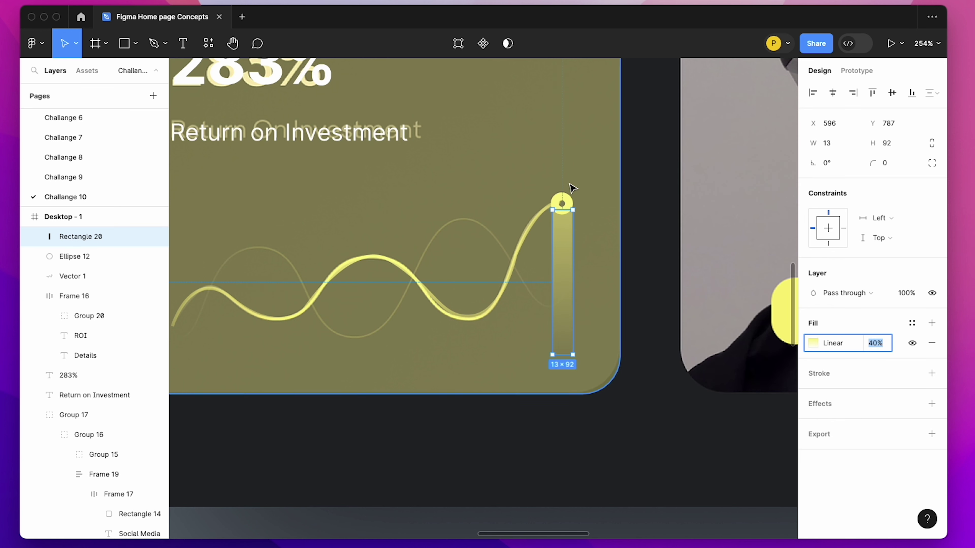
shift+click(561, 201)
click(835, 91)
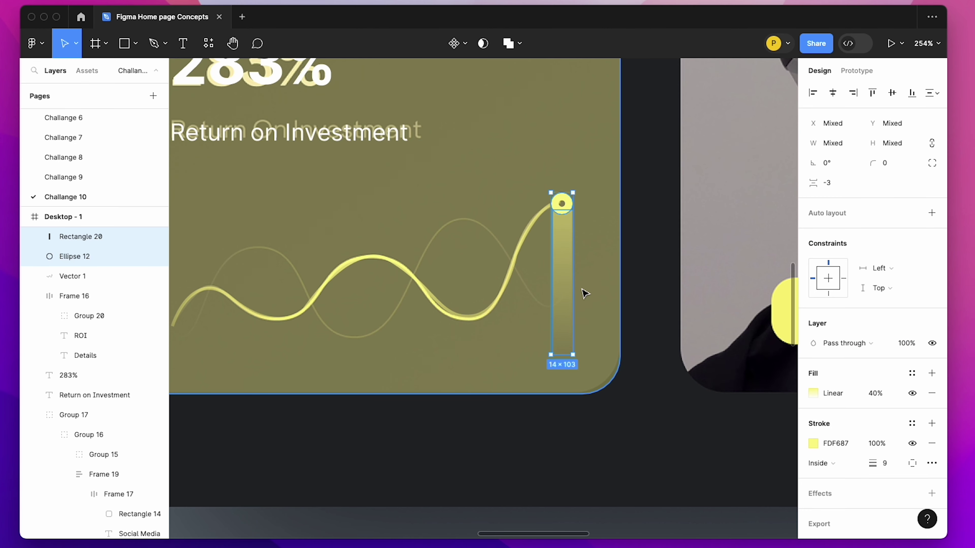
Duplicate the wave curve, flip it vertically, move it onto the chart and rotate it 14.6°.
click(614, 301)
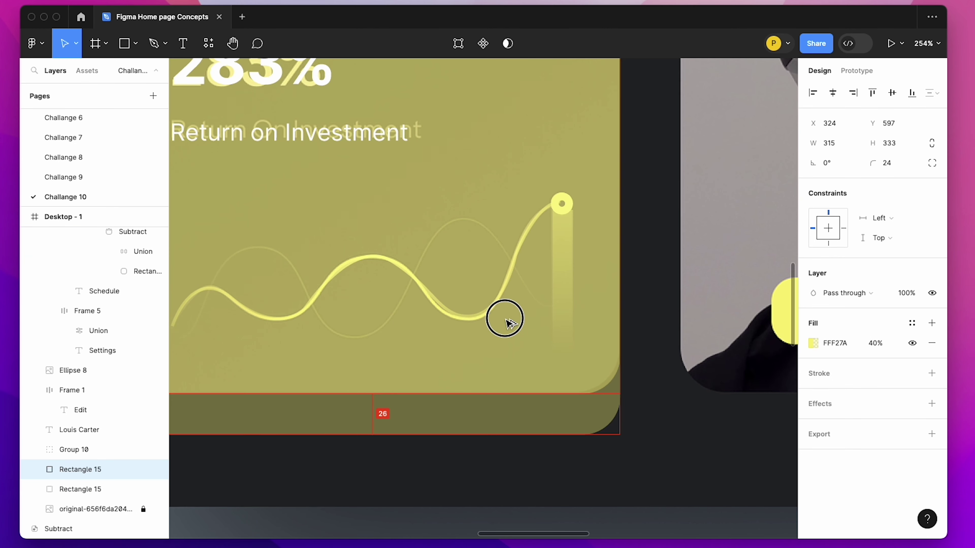
click(504, 304)
drag(505, 302, 501, 272)
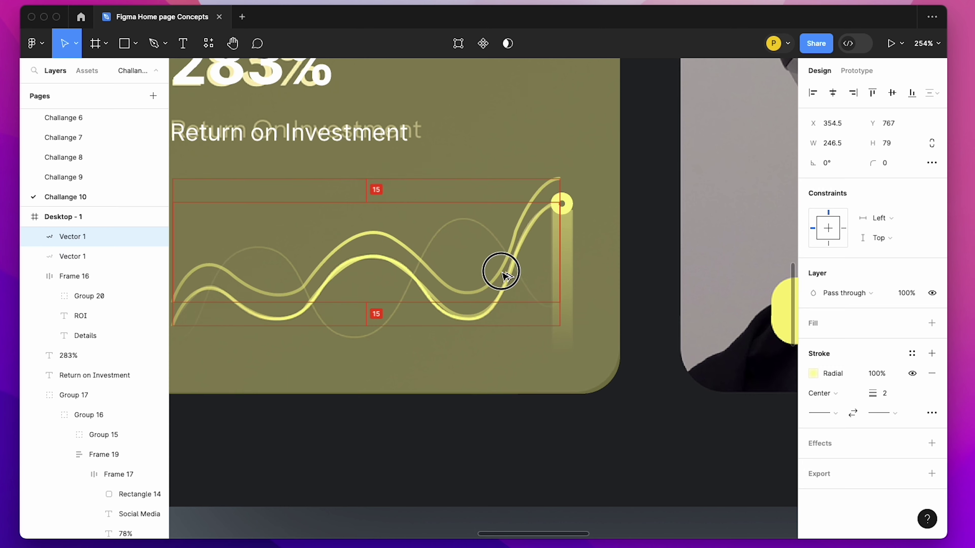
right_click(519, 217)
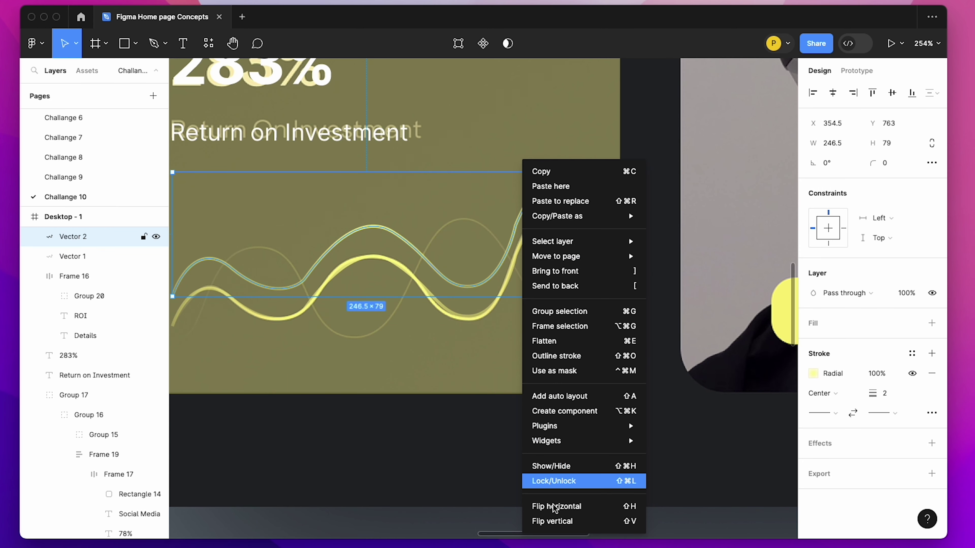
click(551, 522)
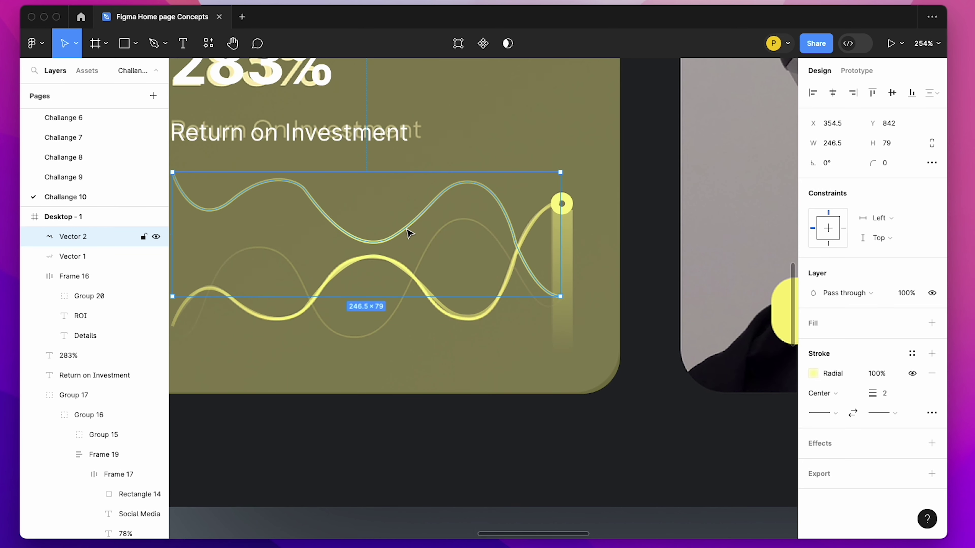
drag(409, 233, 442, 300)
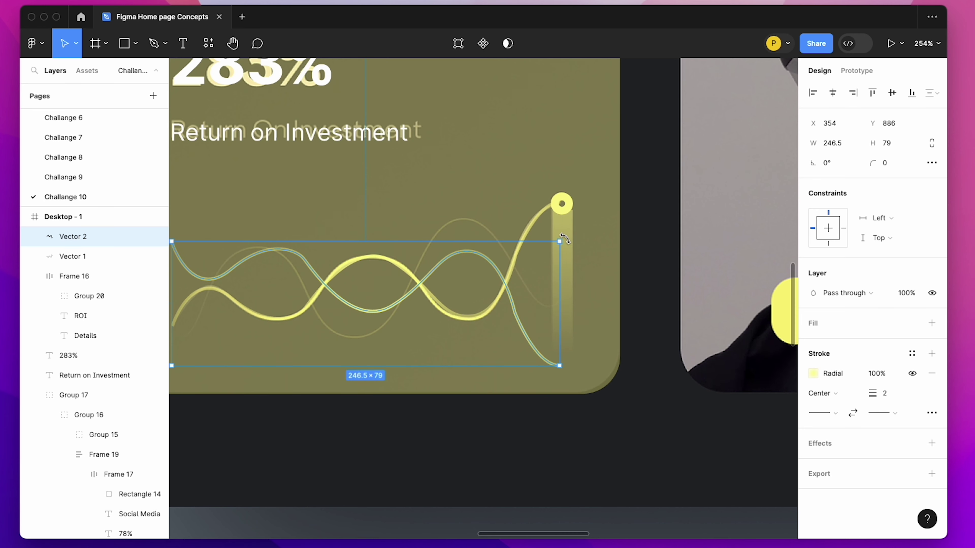
drag(564, 239, 527, 198)
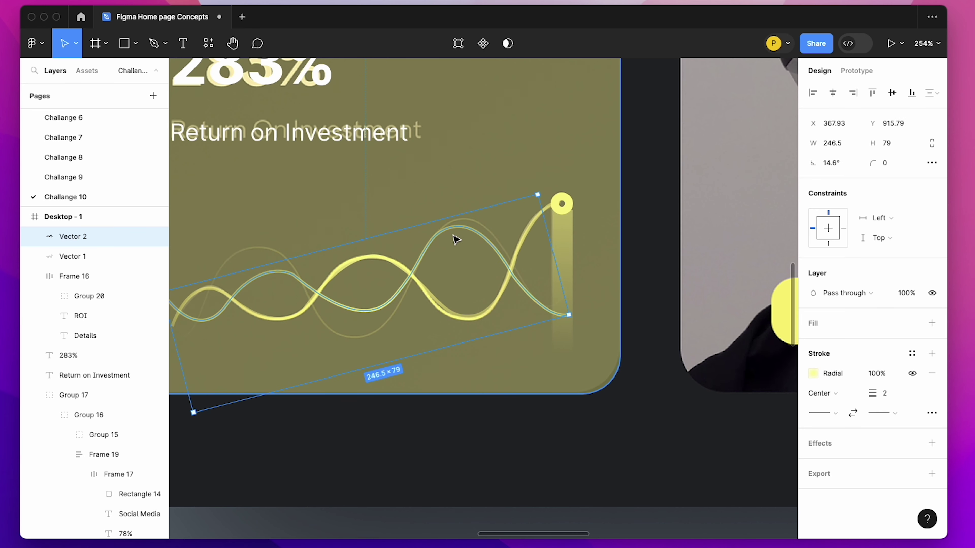
Give the copied wave a 1-weight stroke at 70% opacity.
click(877, 393)
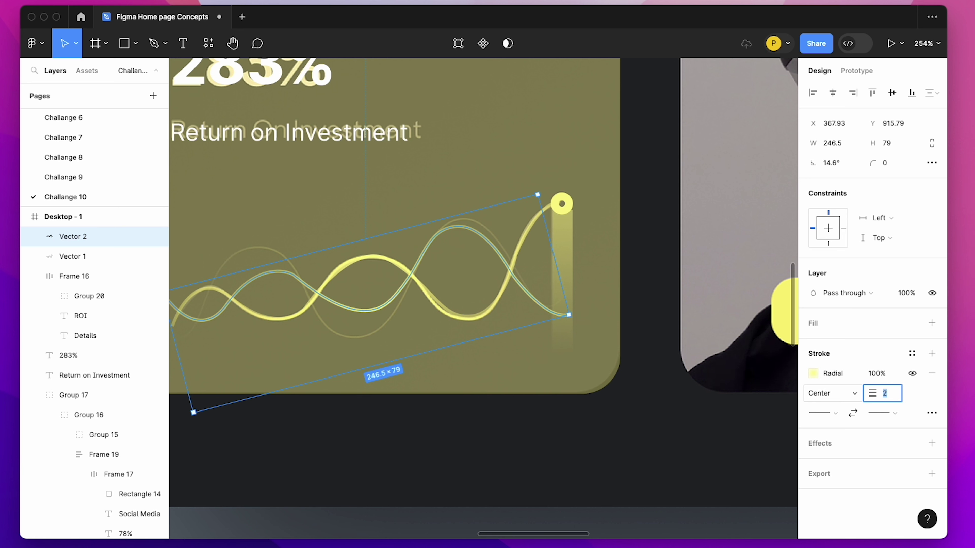
text(1)
key(Return)
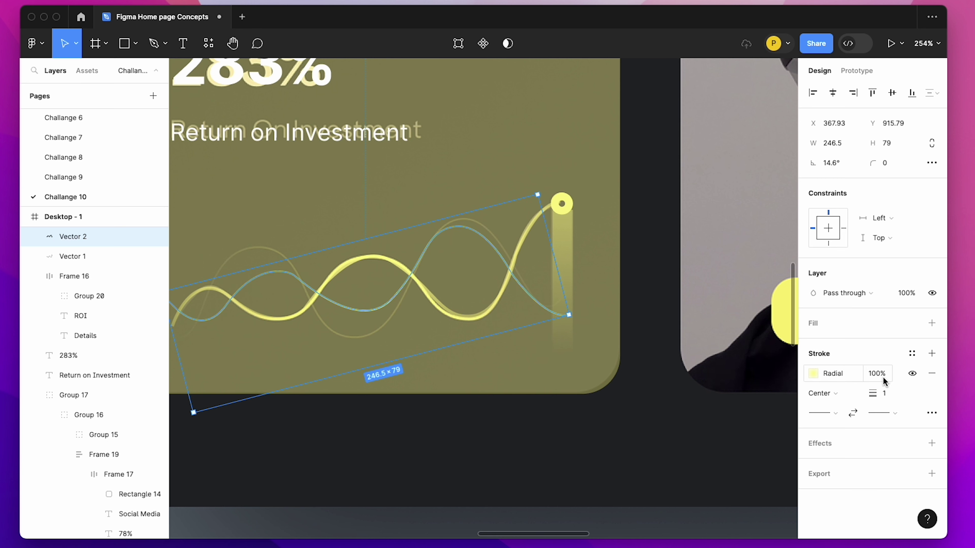
click(883, 375)
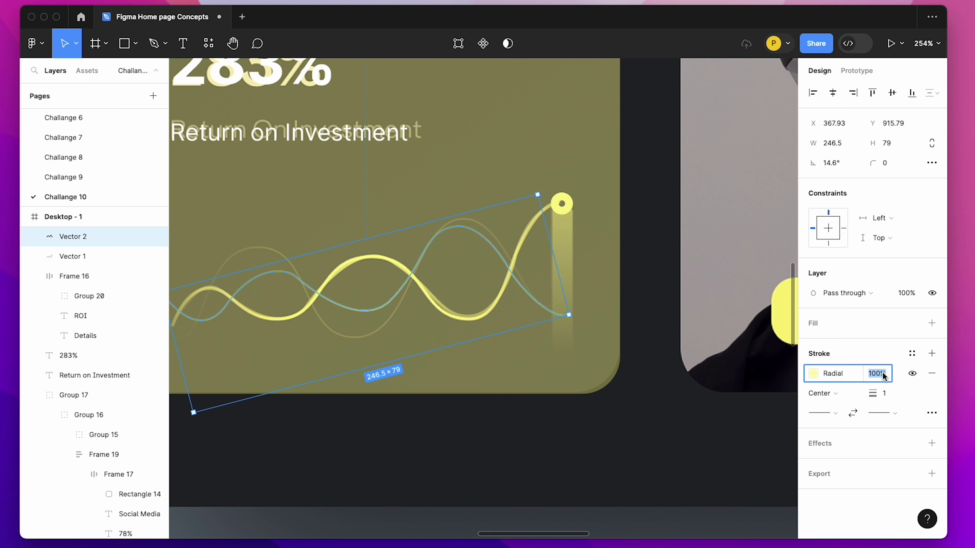
text(70)
key(Return)
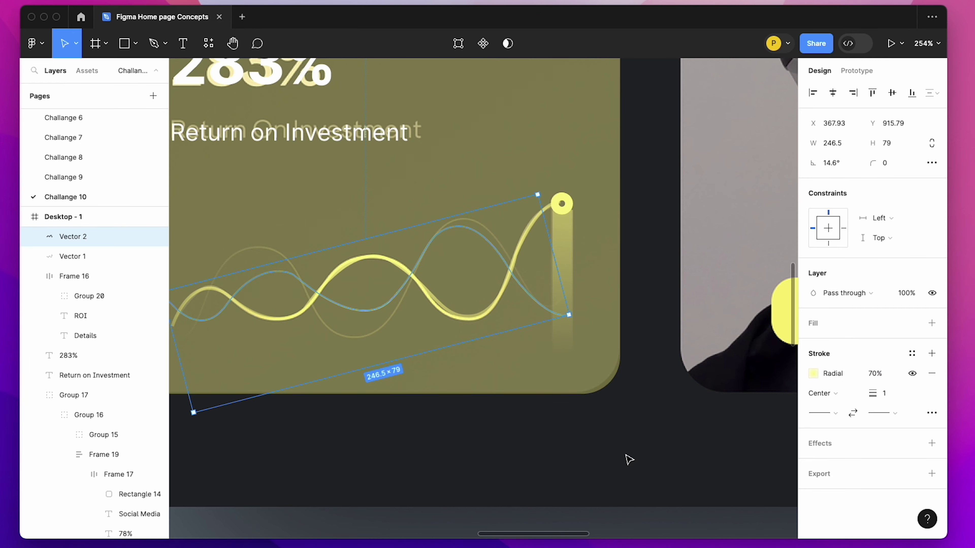
key(shift+0)
Change the ROI card background fill to solid 36373E at 100%, then zoom onto the dashboard.
click(549, 455)
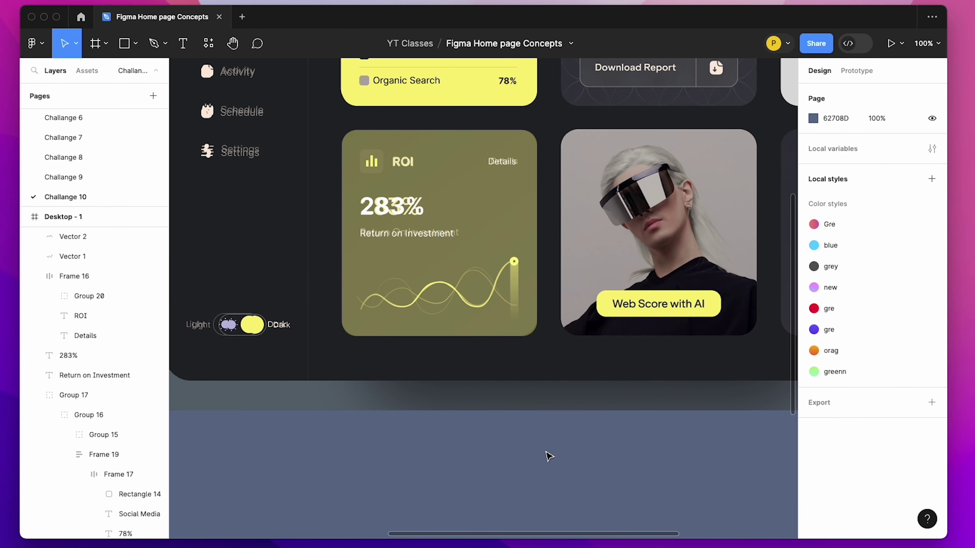
click(534, 293)
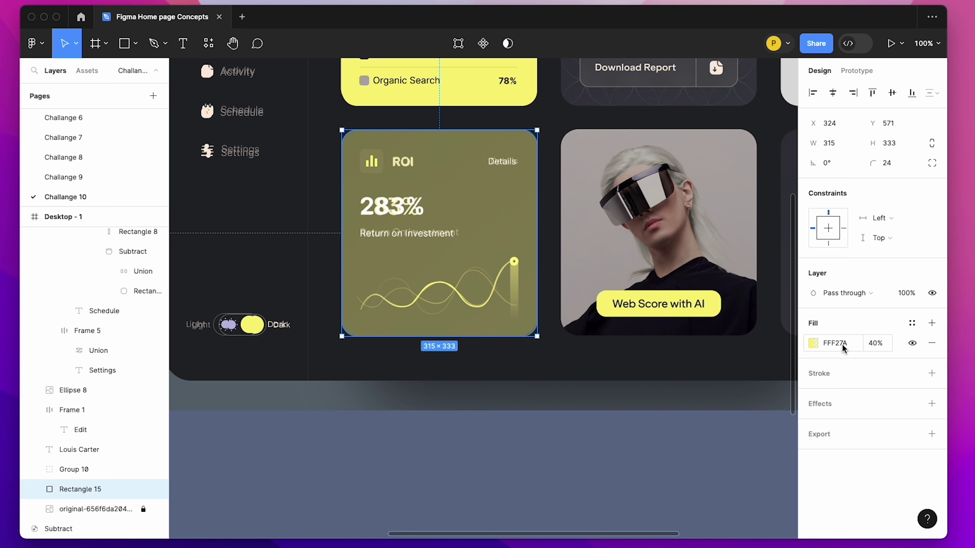
mouse_move(500, 233)
mouse_down()
mouse_move(551, 234)
mouse_move(494, 240)
mouse_up()
key(ctrl+z)
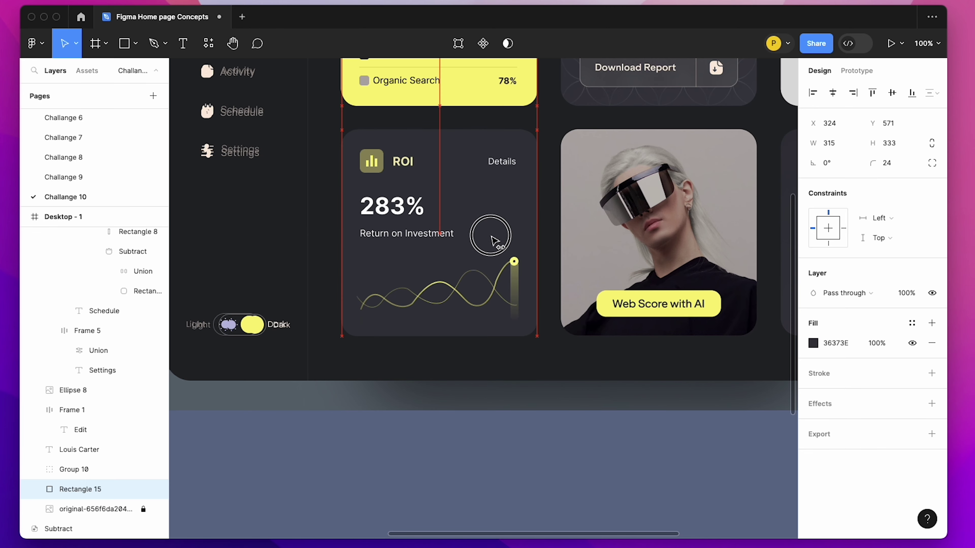
click(533, 407)
scroll(490, 348, up, 3)
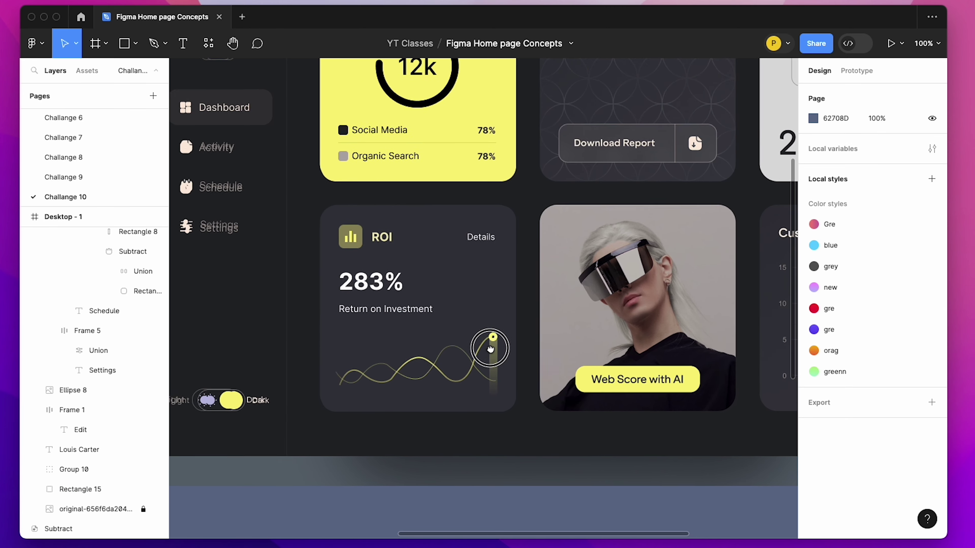
key(minus)
key(minus)
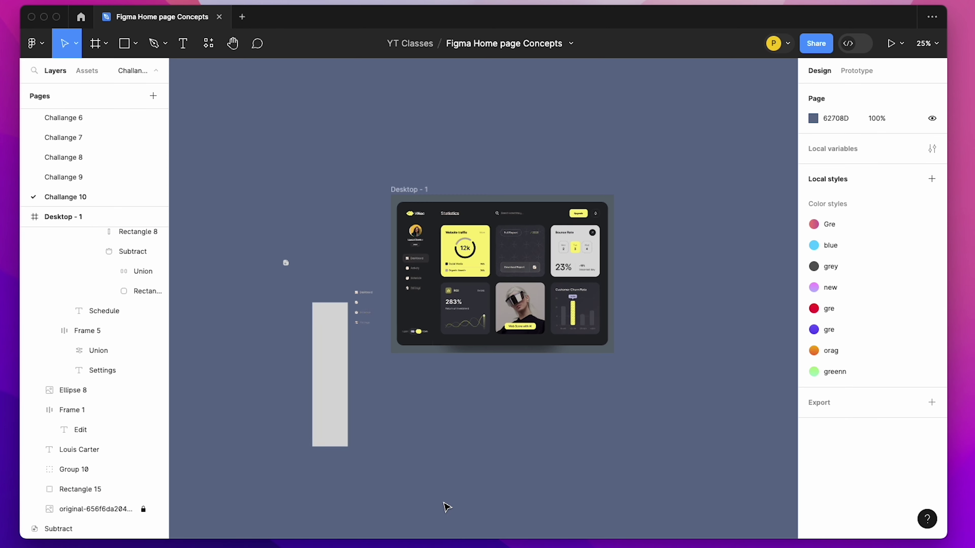
drag(423, 181, 633, 363)
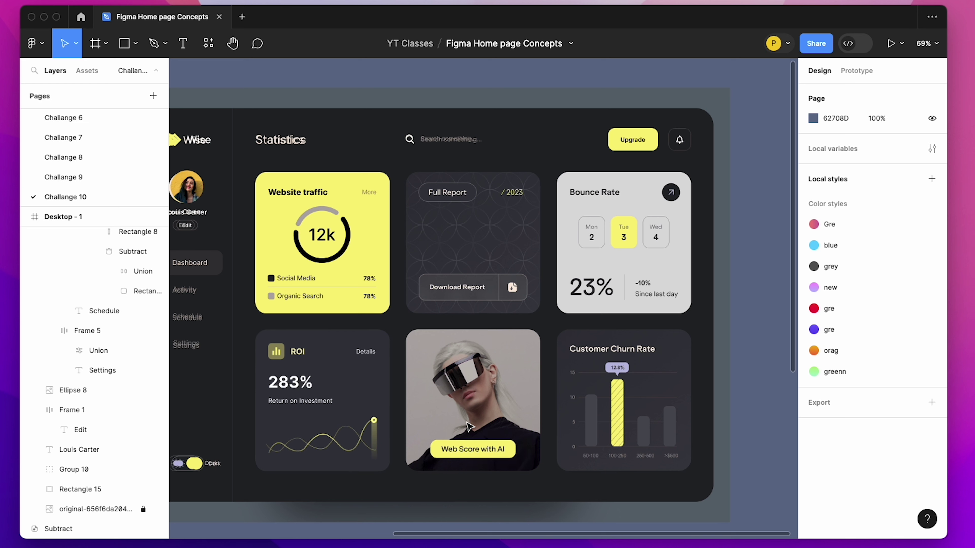
Copy the ROI card into the top-middle and top-right slots and align the top row's vertical centres.
scroll(469, 426, left, 1)
click(349, 365)
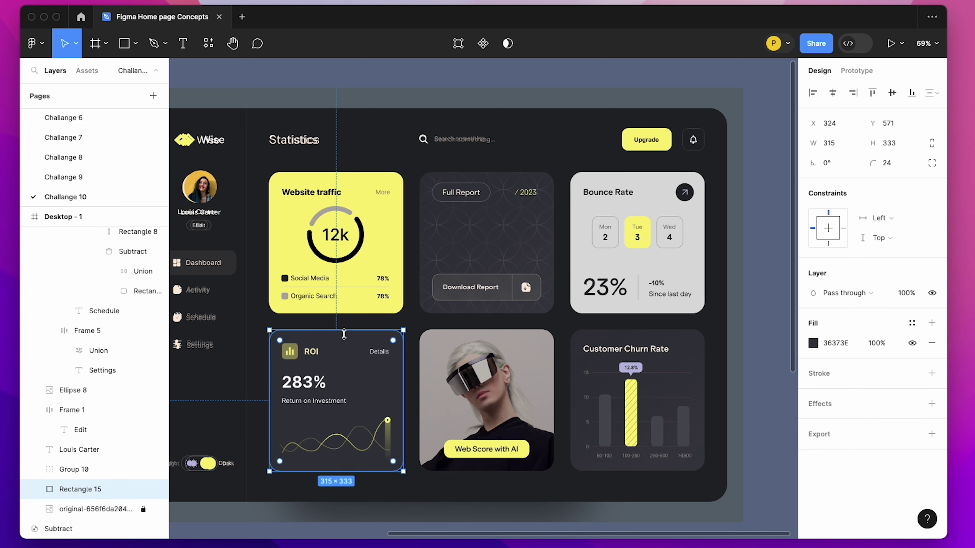
drag(346, 343, 501, 348)
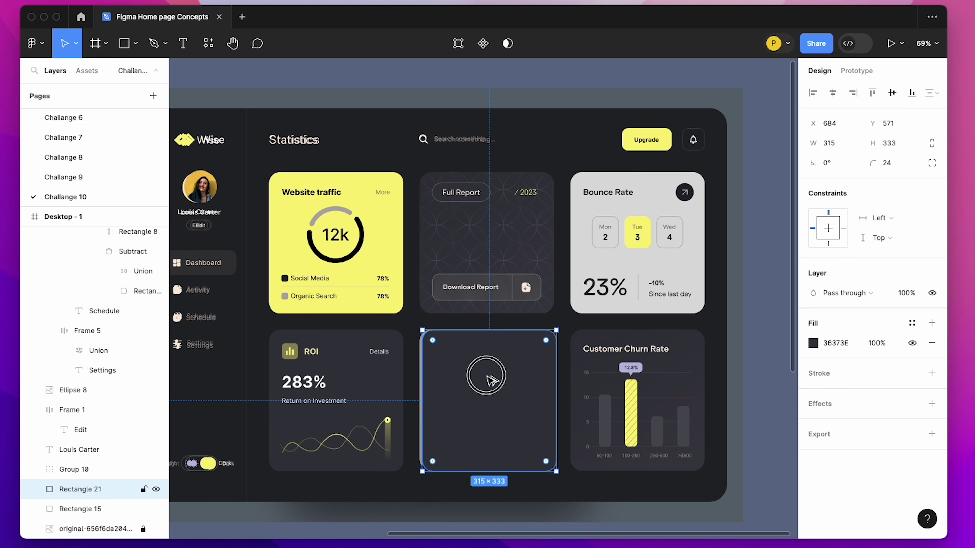
mouse_move(485, 374)
mouse_down()
mouse_move(493, 226)
mouse_move(615, 237)
mouse_up()
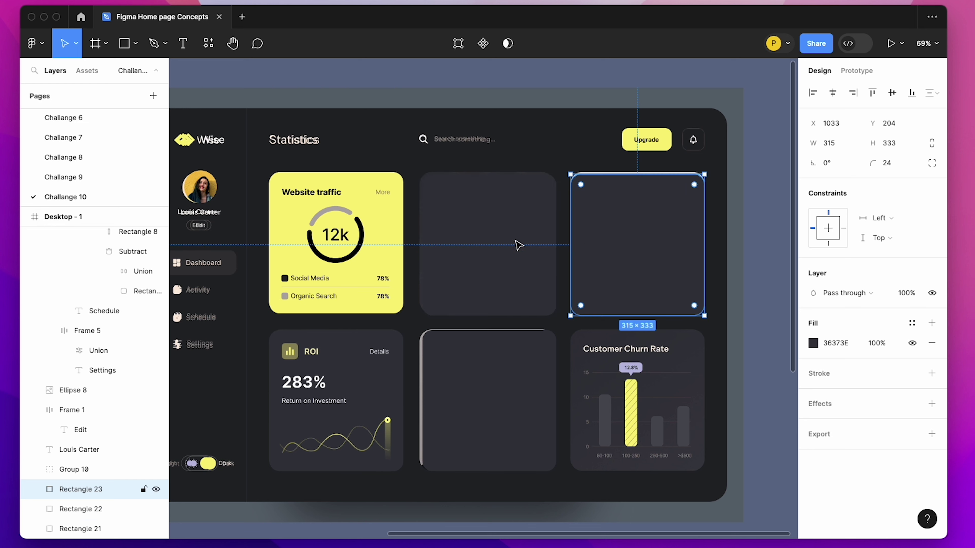
shift+click(518, 244)
shift+click(336, 246)
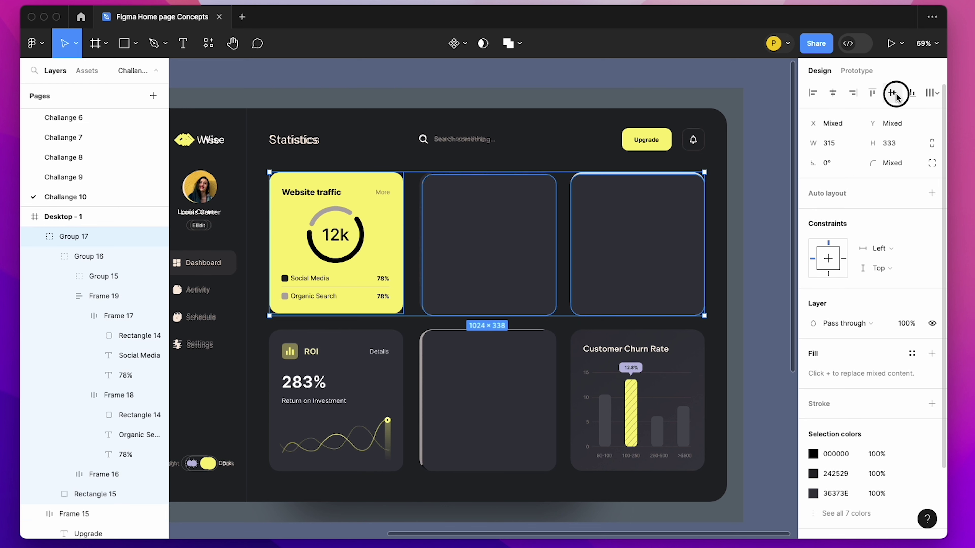
click(893, 94)
click(764, 235)
Duplicate the bottom-middle card into the bottom-right slot, lined up under the top-right card.
click(496, 349)
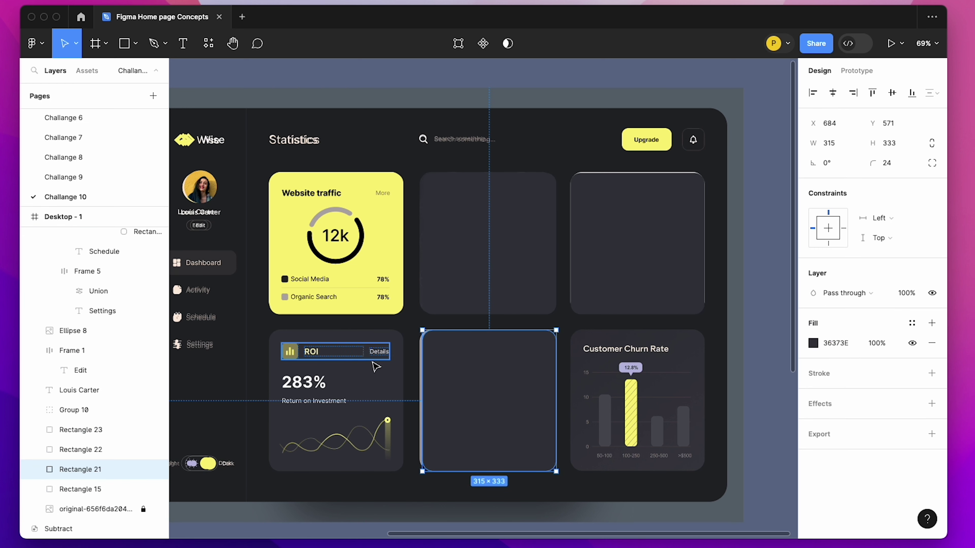
shift+click(374, 366)
key(Escape)
click(505, 413)
drag(505, 413, 620, 414)
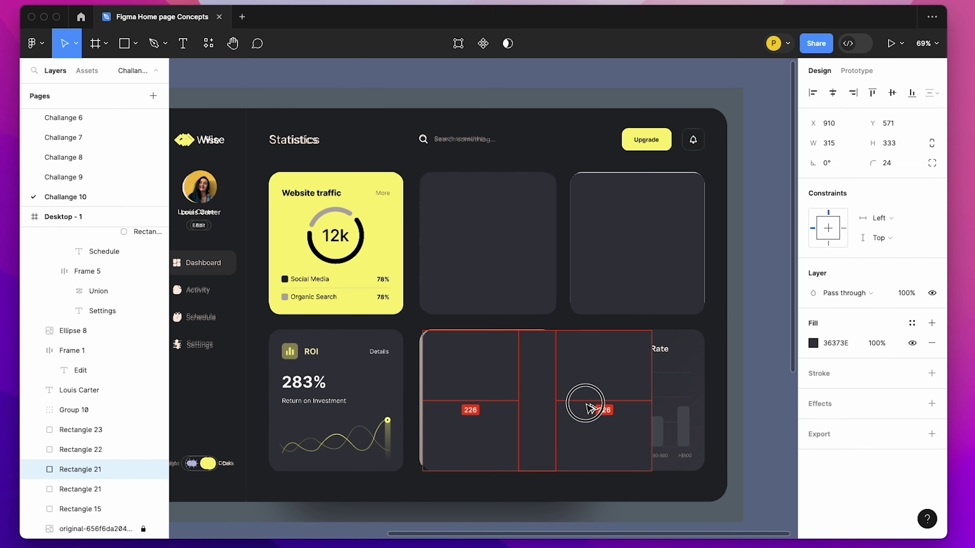
shift+click(624, 290)
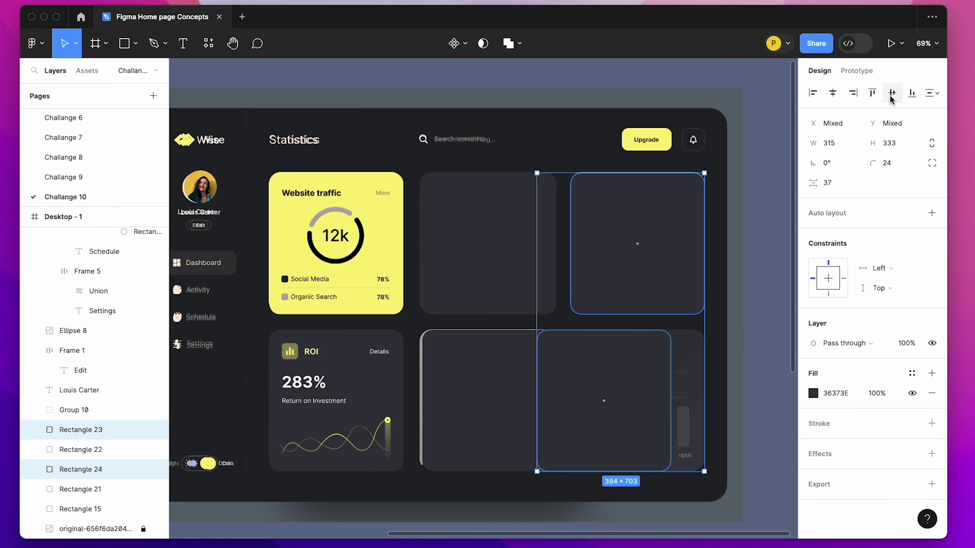
key(alt+d)
key(Escape)
key(shift+1)
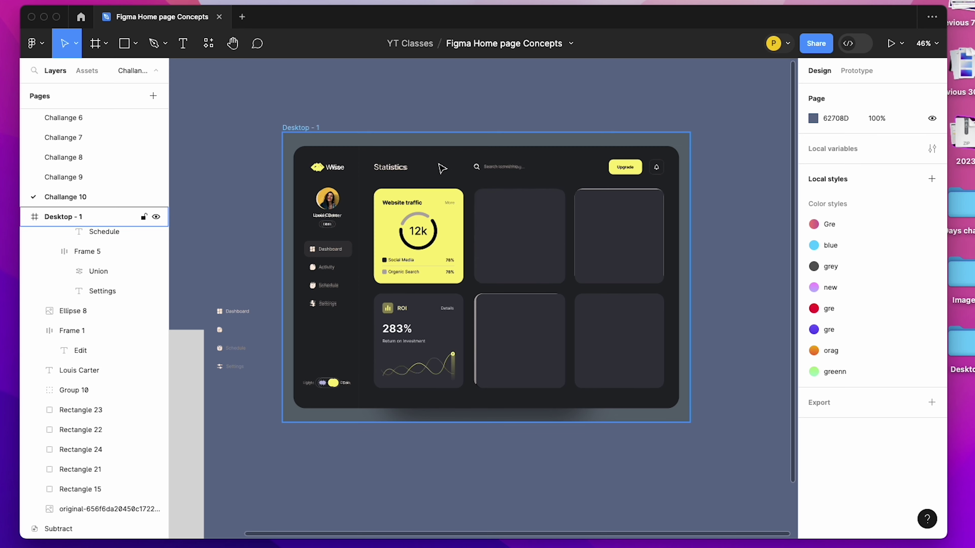
Hide the reference screenshot image layer.
click(442, 168)
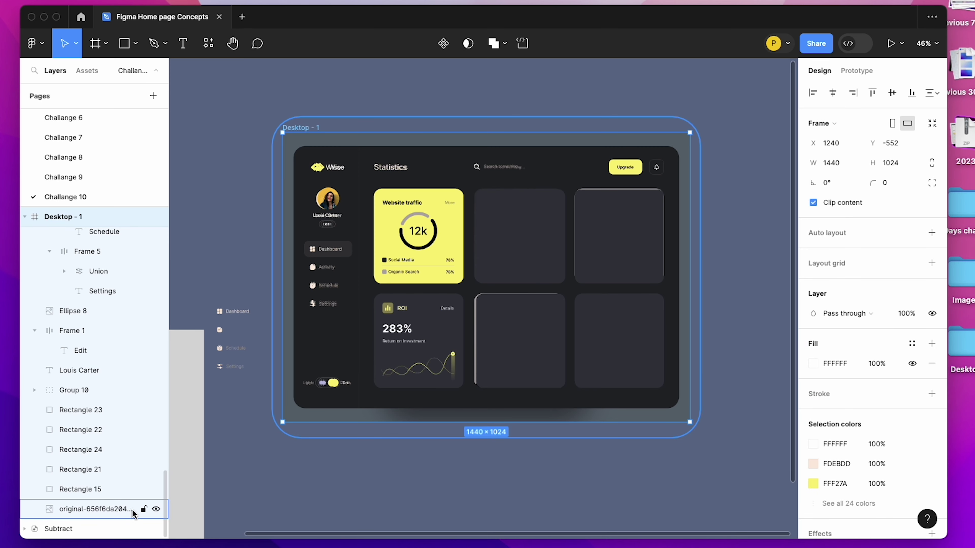
click(117, 511)
click(155, 511)
scroll(646, 331, down, 5)
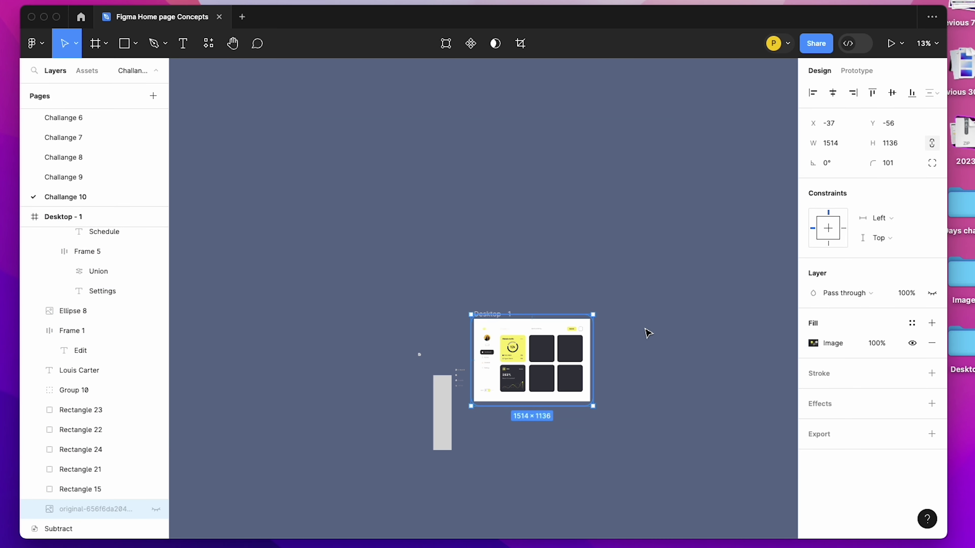
scroll(663, 322, right, 5)
Duplicate the dashboard frame as Desktop - 2 and delete its four blank cards.
click(666, 322)
key(ctrl+v)
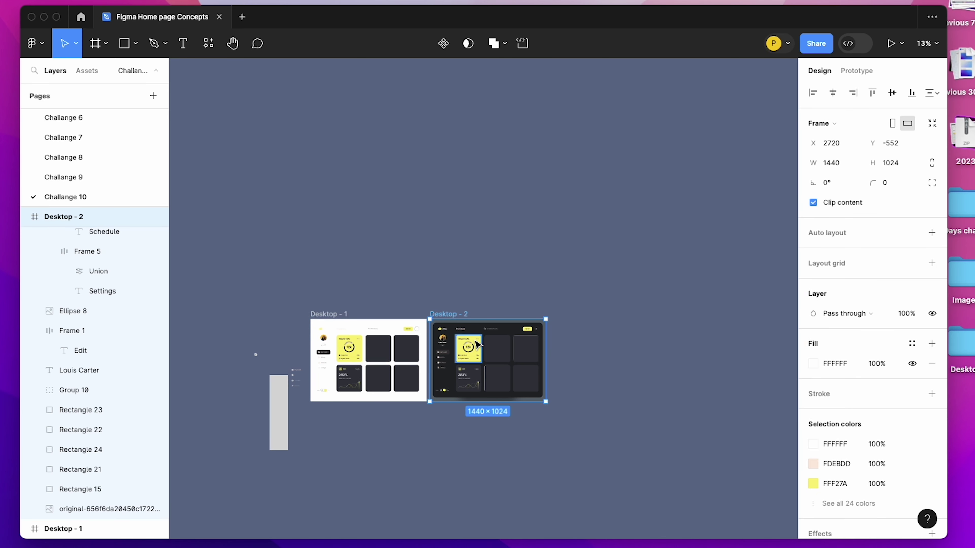
scroll(386, 355, up, 5)
scroll(389, 348, down, 1)
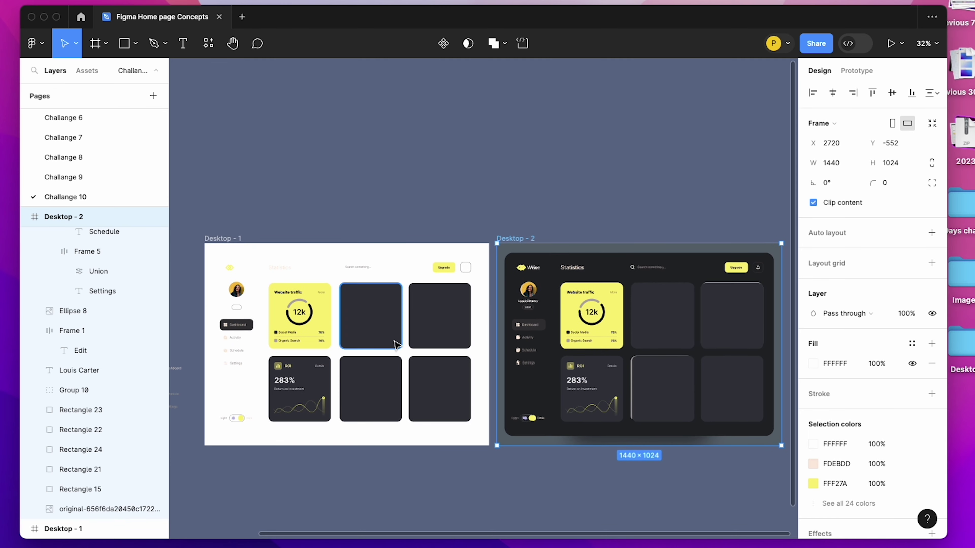
click(635, 326)
shift+click(729, 319)
shift+click(675, 392)
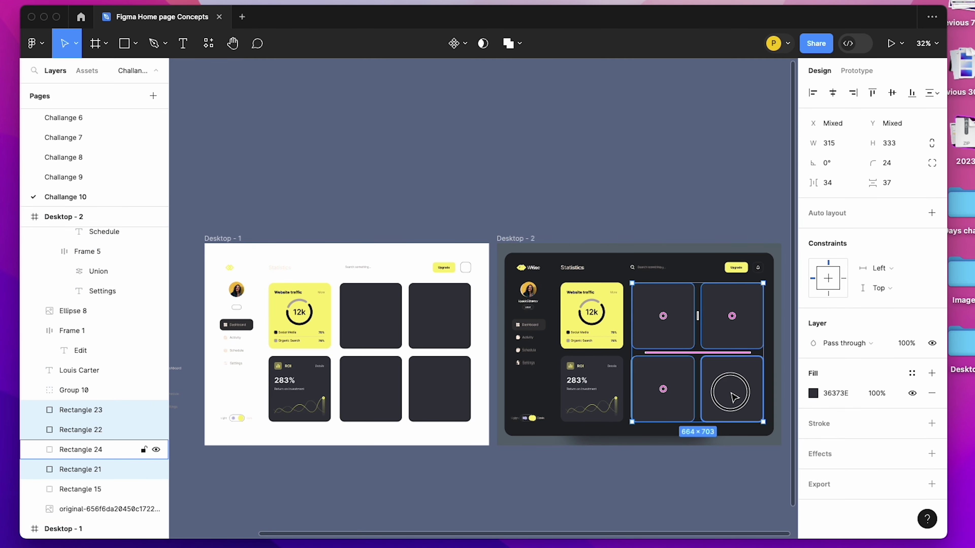
shift+click(724, 394)
key(Delete)
Give Desktop - 1's top-right card a light grey DCDCDD fill.
scroll(391, 348, up, 3)
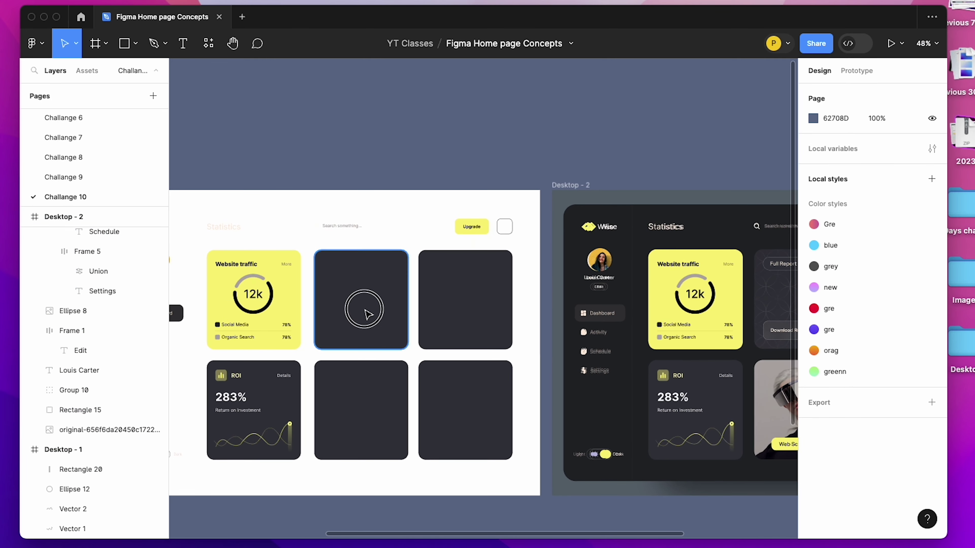
click(359, 304)
scroll(330, 384, down, 3)
scroll(477, 329, right, 2)
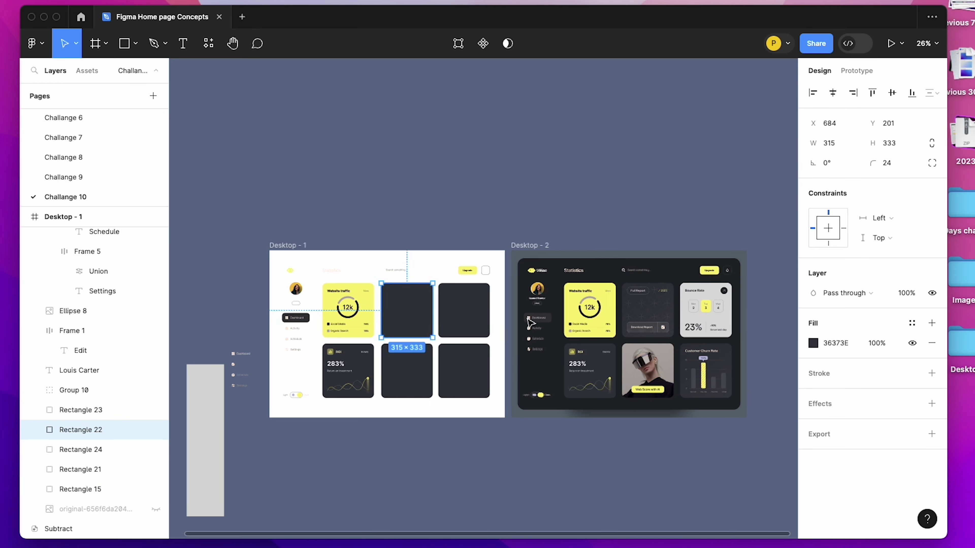
click(449, 319)
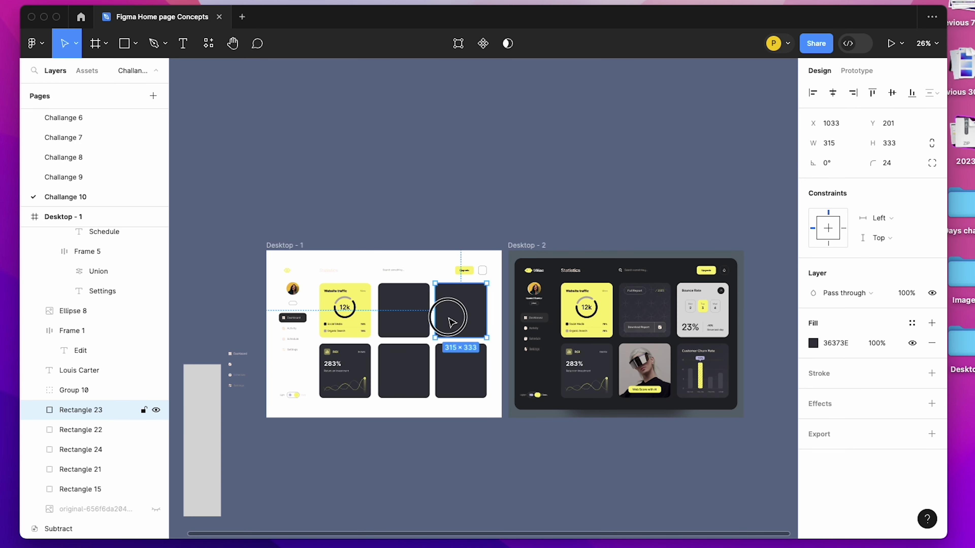
key(super+alt+v)
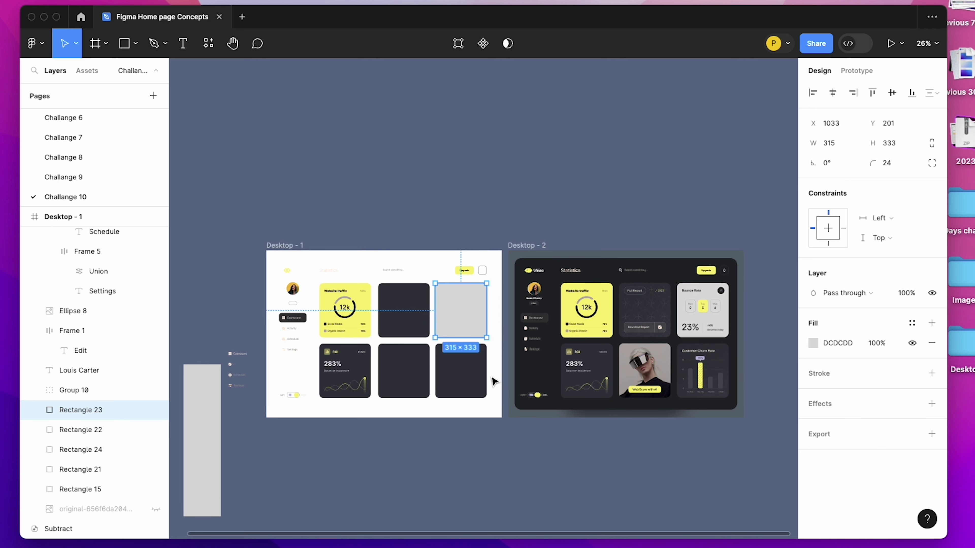
Eyedrop a card colour from Desktop - 2 onto the bottom-right card.
click(473, 383)
key(i)
click(718, 362)
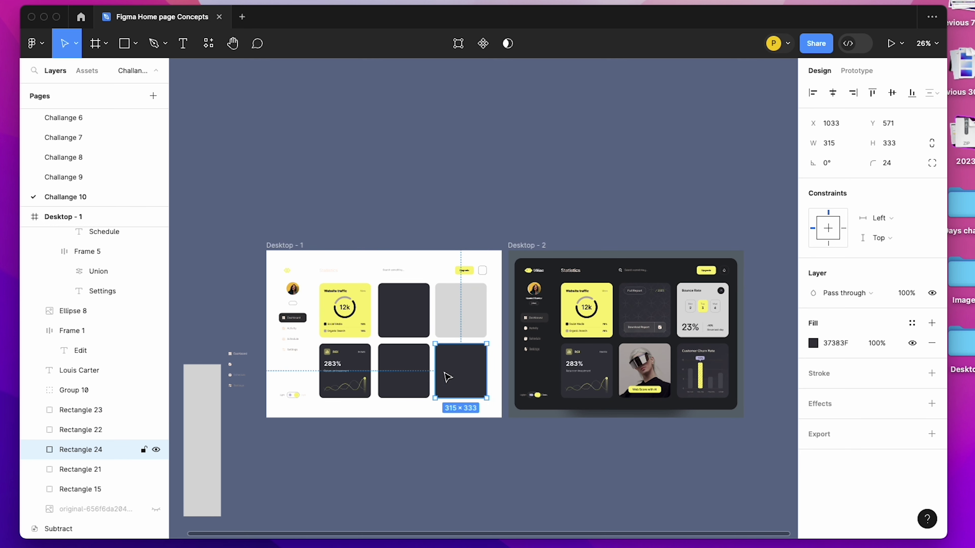
click(405, 378)
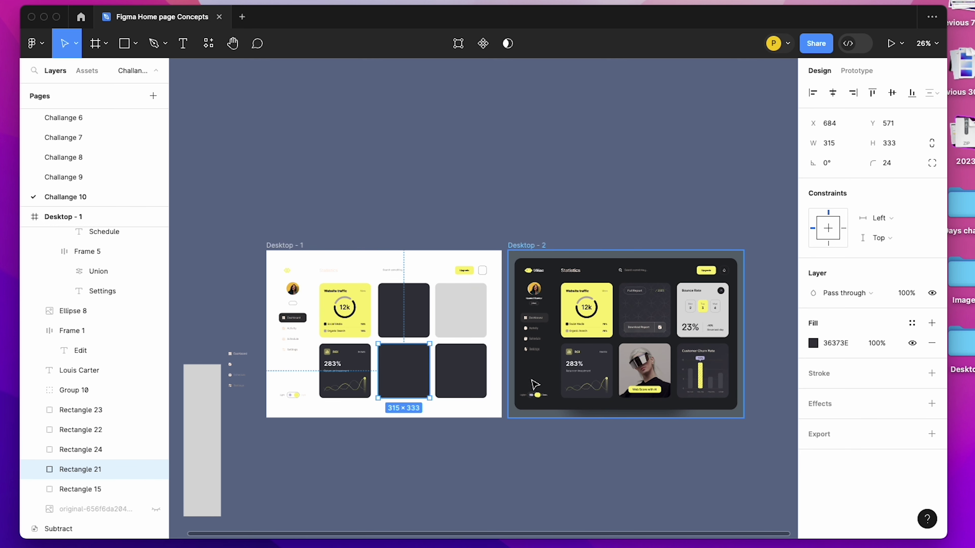
scroll(645, 303, up, 1)
scroll(644, 303, up, 3)
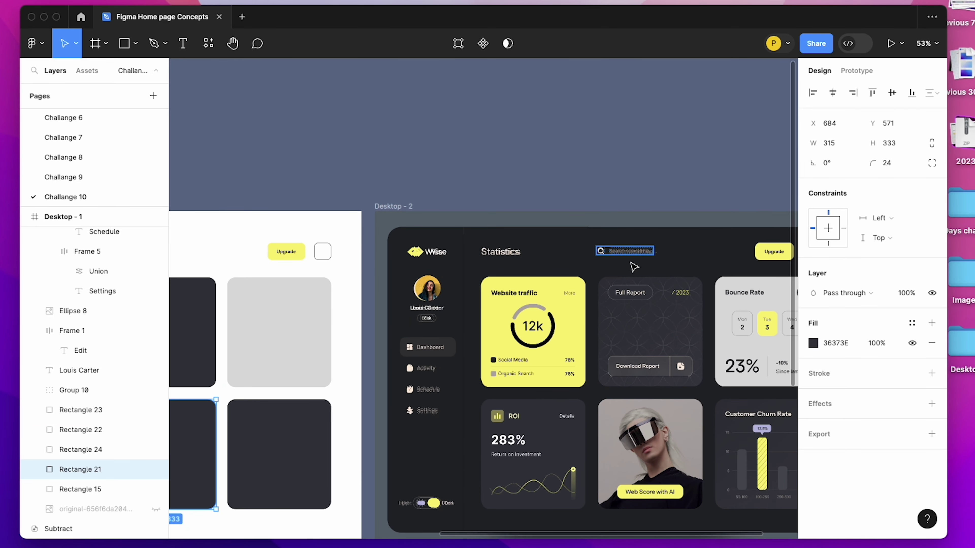
scroll(576, 269, down, 3)
scroll(555, 229, up, 1)
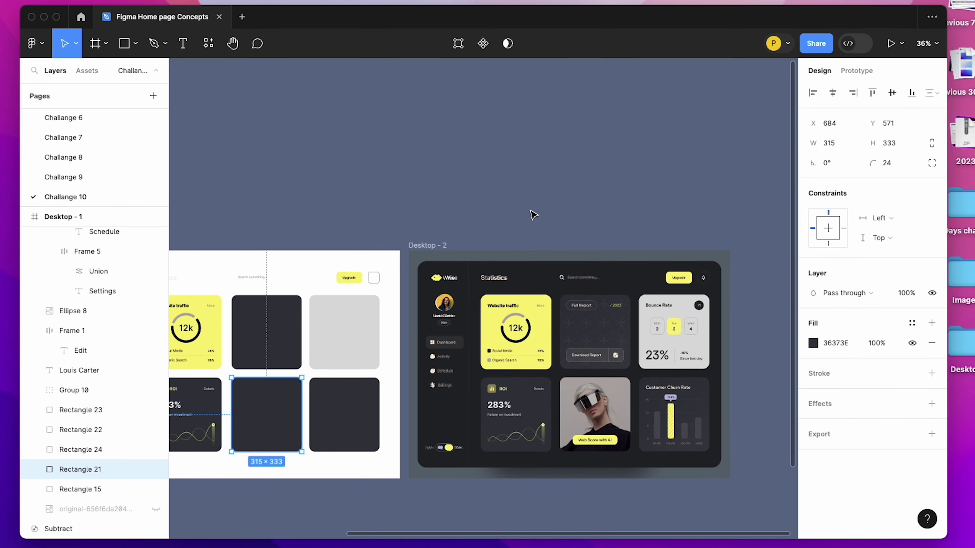
scroll(445, 196, left, 3)
scroll(447, 194, left, 5)
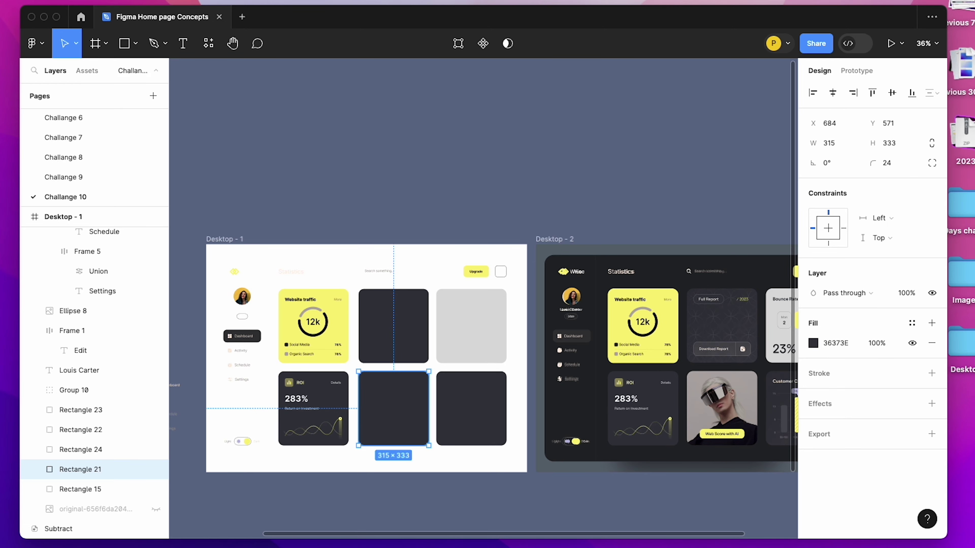
Search Google Images for 'OCULUS GIRL' in a new browser tab.
key(super+Tab)
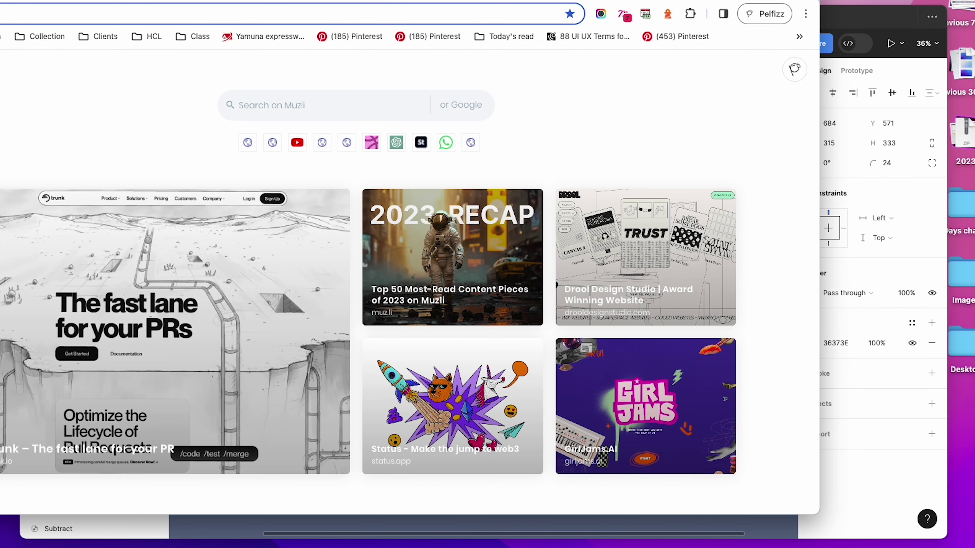
text(O)
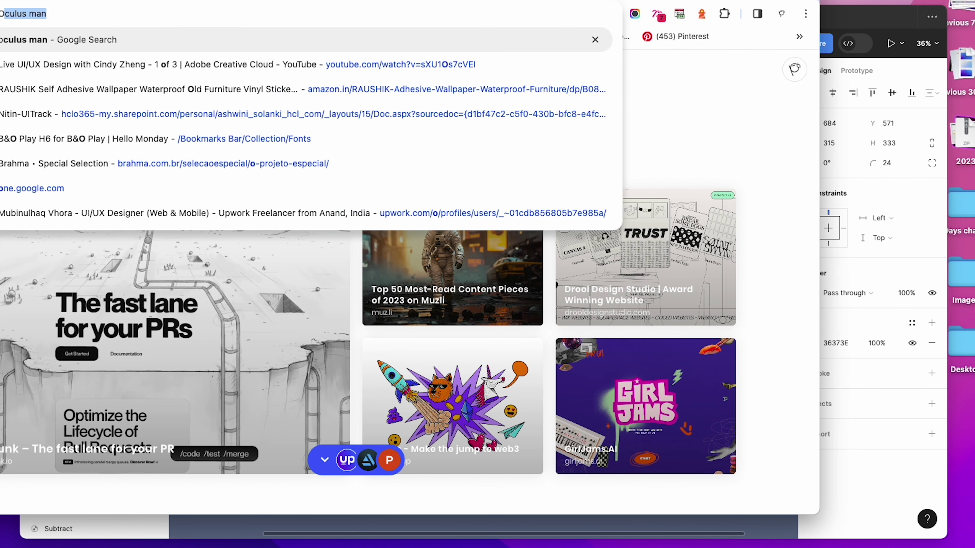
text(CU)
key(BackSpace)
key(BackSpace)
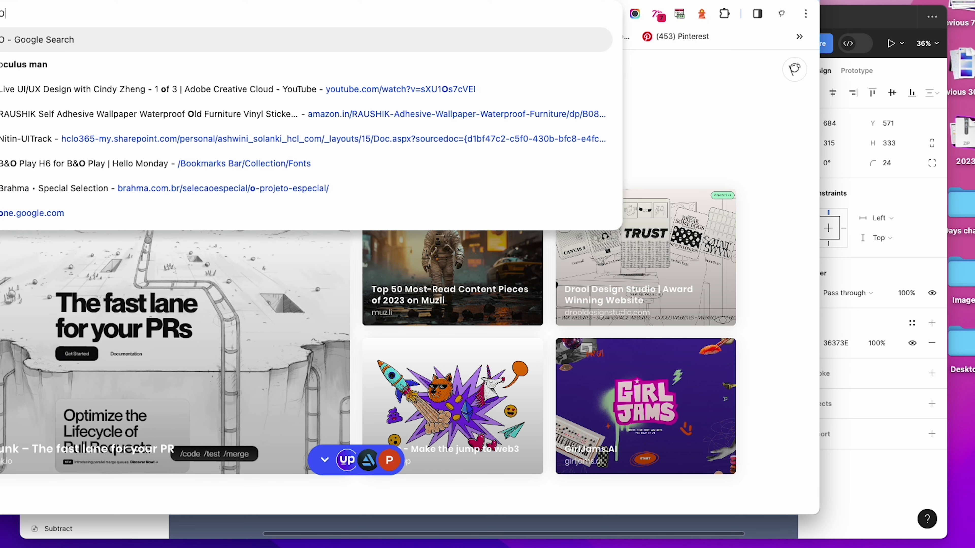
text(CULA)
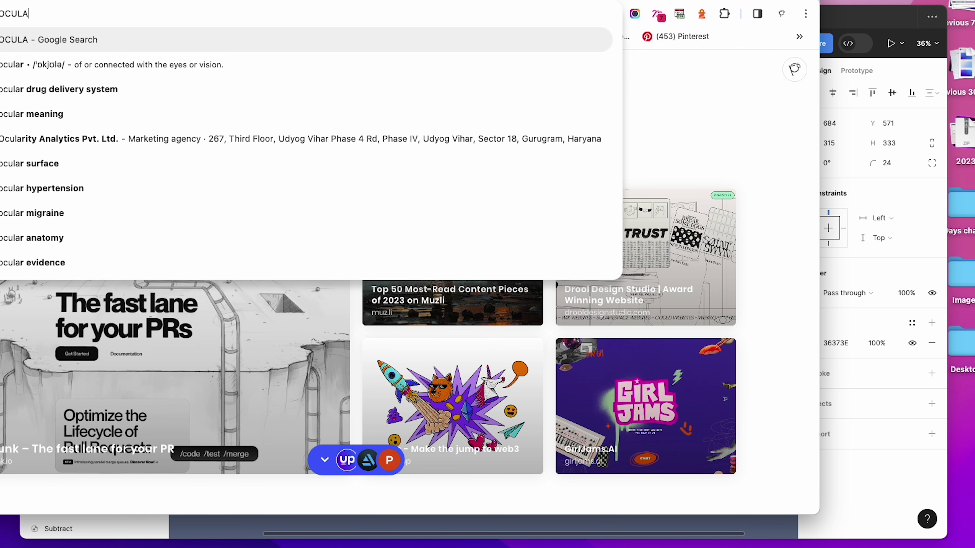
key(BackSpace)
text(US GIR)
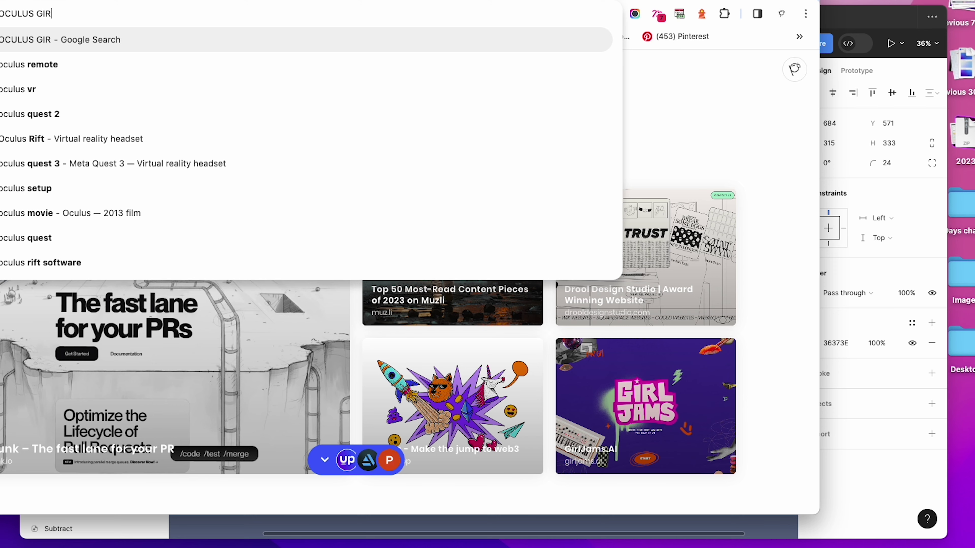
key(Return)
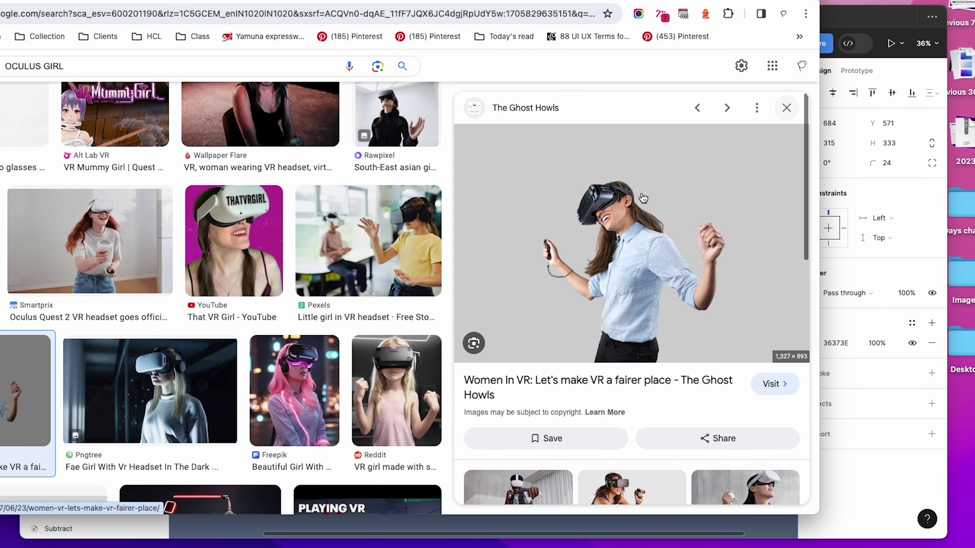
Copy the photo of the woman in a VR headset and return to Figma.
right_click(649, 194)
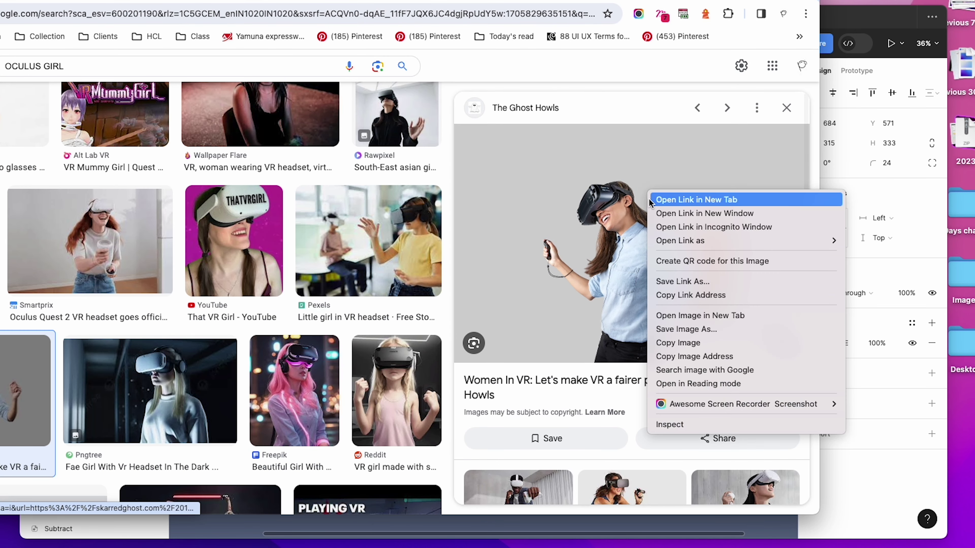
click(679, 343)
key(super+Tab)
Paste the VR photo and mask it with Desktop - 1's bottom-middle card.
click(367, 189)
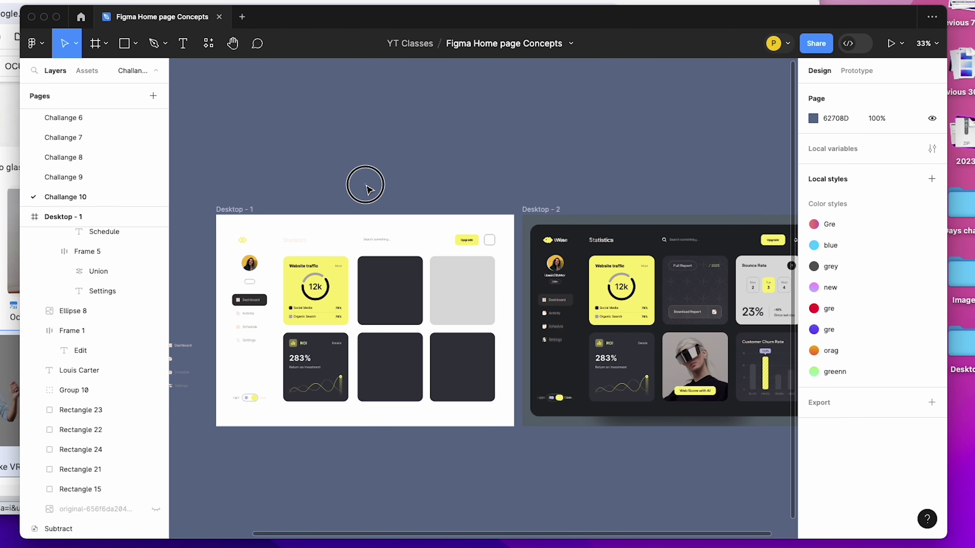
key(super+v)
drag(461, 227, 442, 98)
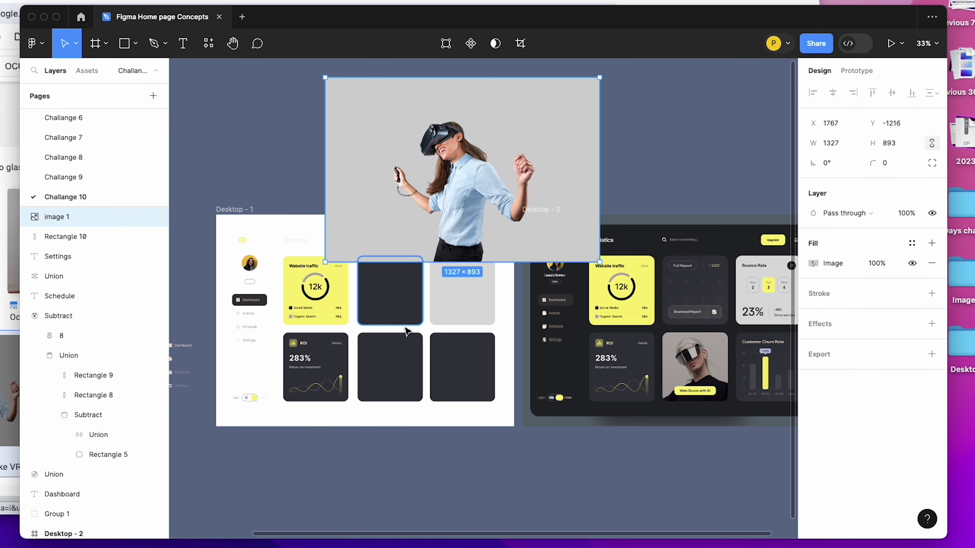
click(391, 357)
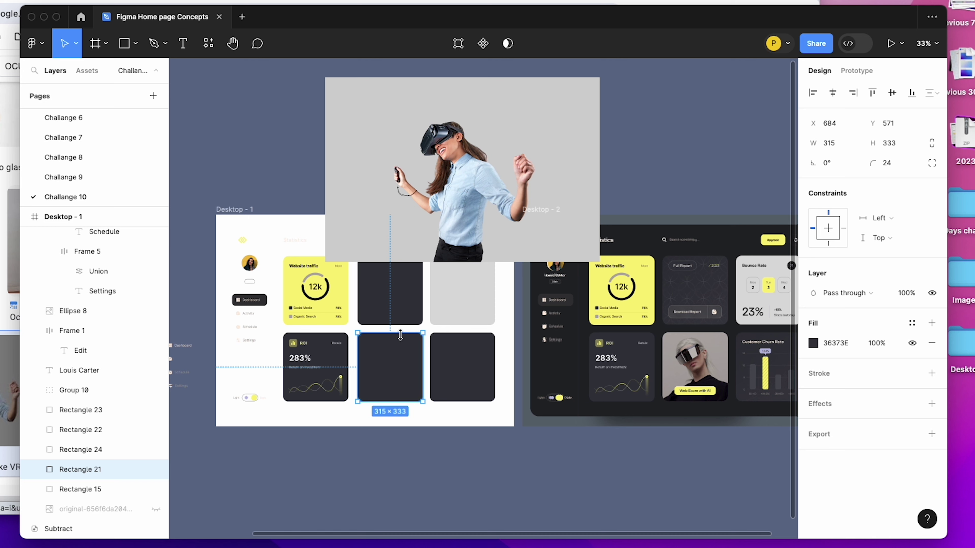
drag(397, 246, 388, 354)
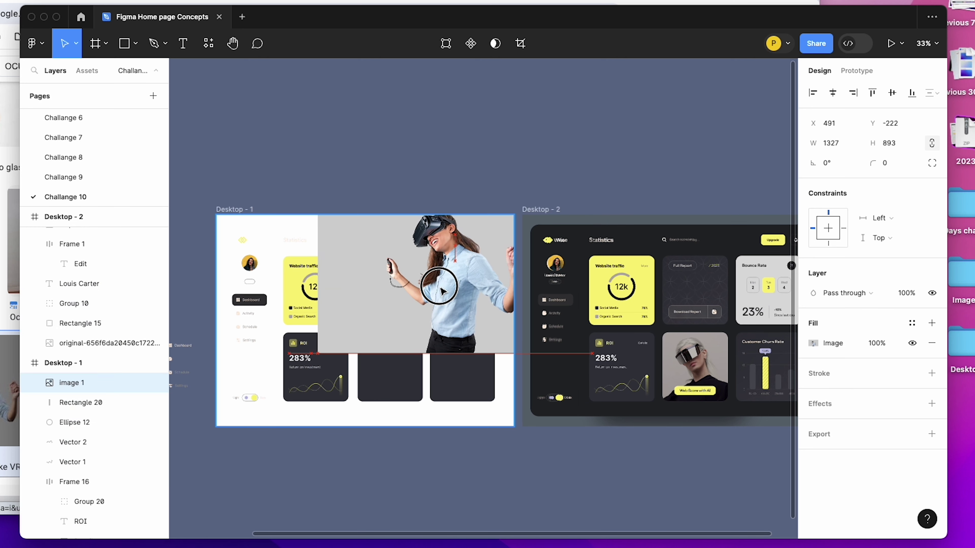
shift+click(387, 388)
click(482, 45)
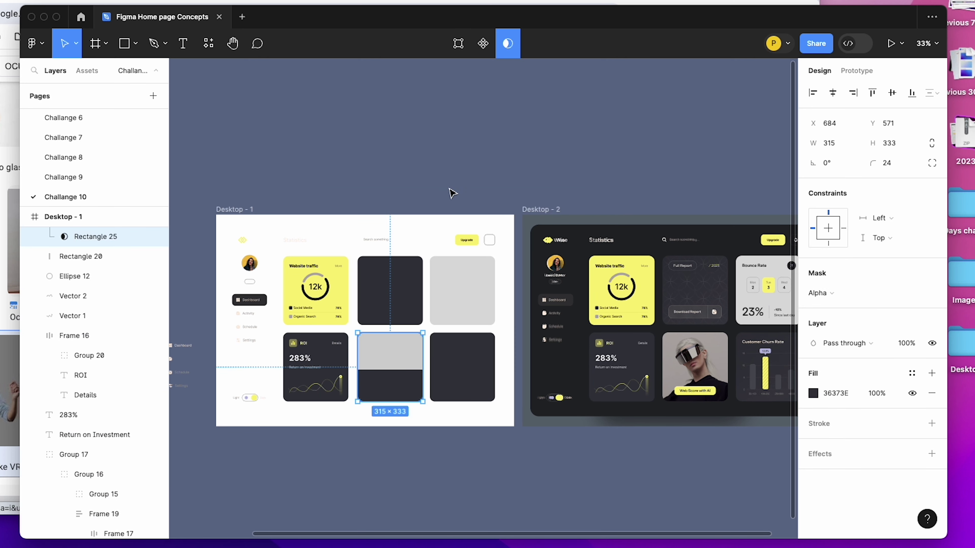
Shrink and centre the photo inside the card mask.
double_click(399, 348)
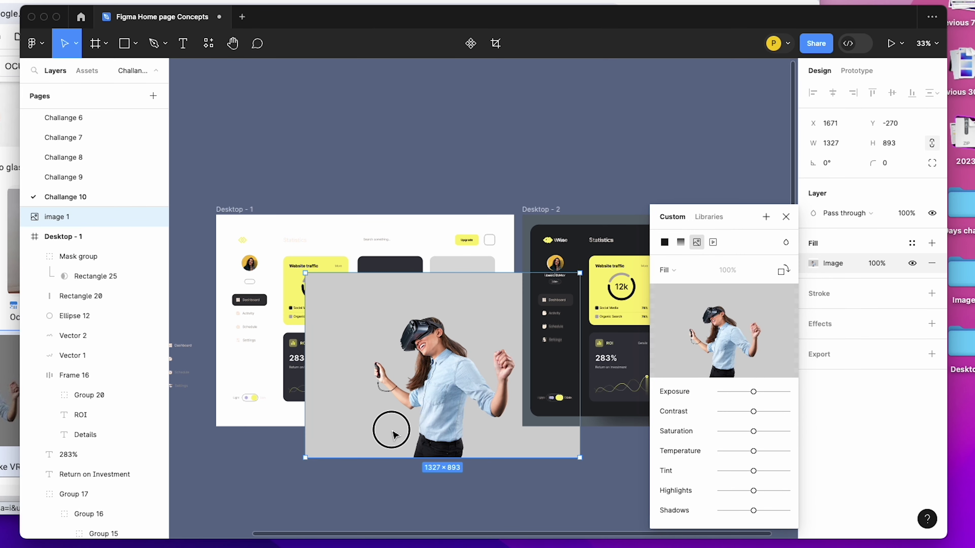
drag(398, 420, 388, 398)
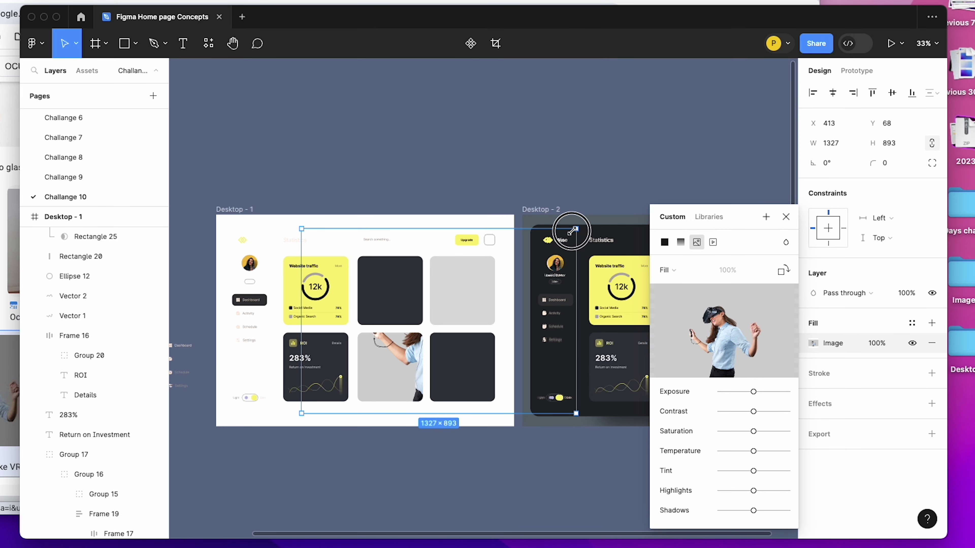
drag(572, 231, 446, 316)
drag(407, 361, 415, 357)
click(429, 477)
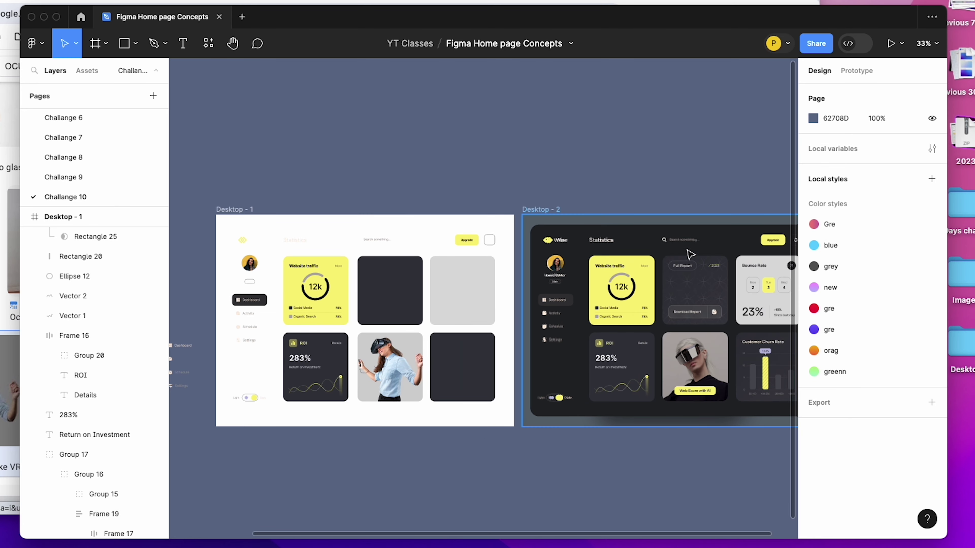
Place a copy of the Upgrade button on the photo card.
scroll(318, 338, down, 3)
scroll(355, 350, up, 5)
scroll(355, 350, right, 2)
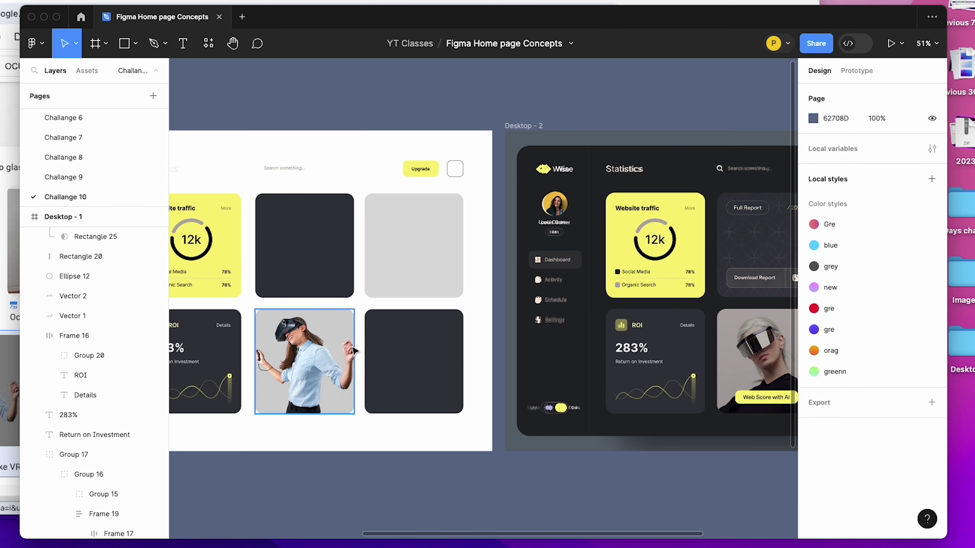
scroll(355, 350, right, 2)
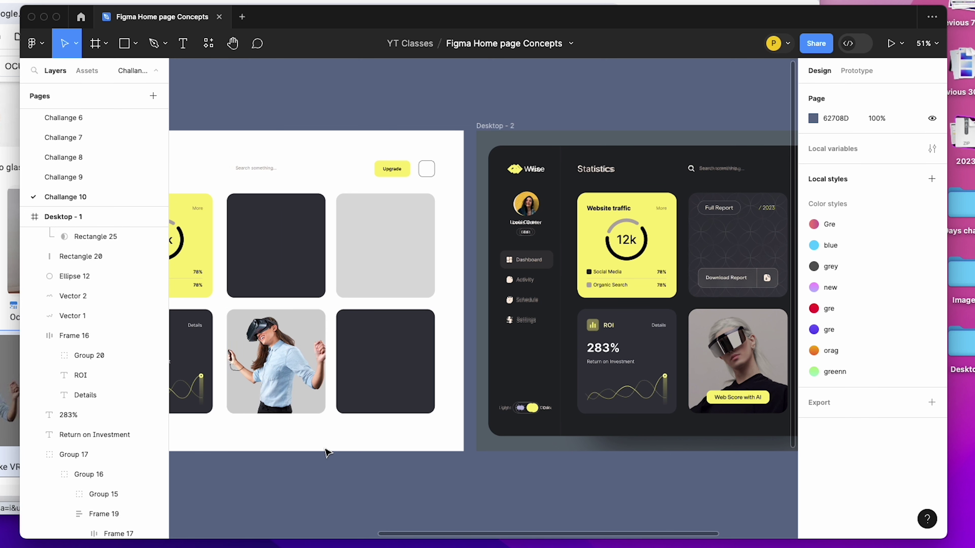
scroll(326, 452, left, 2)
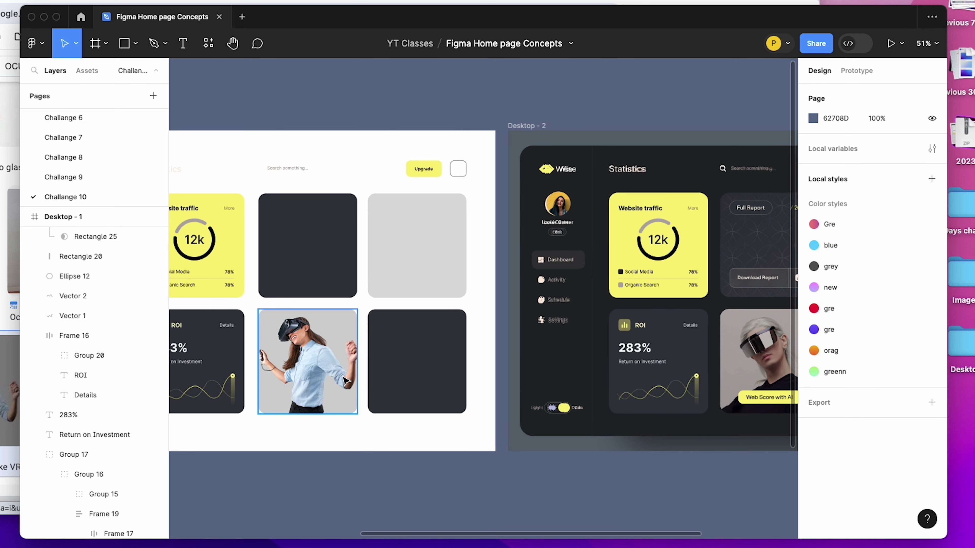
click(435, 170)
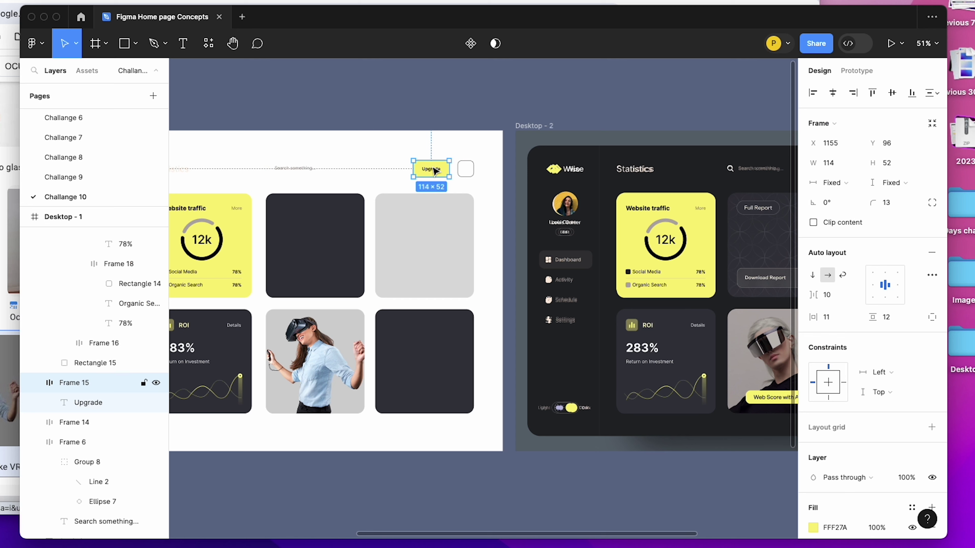
drag(435, 170, 322, 401)
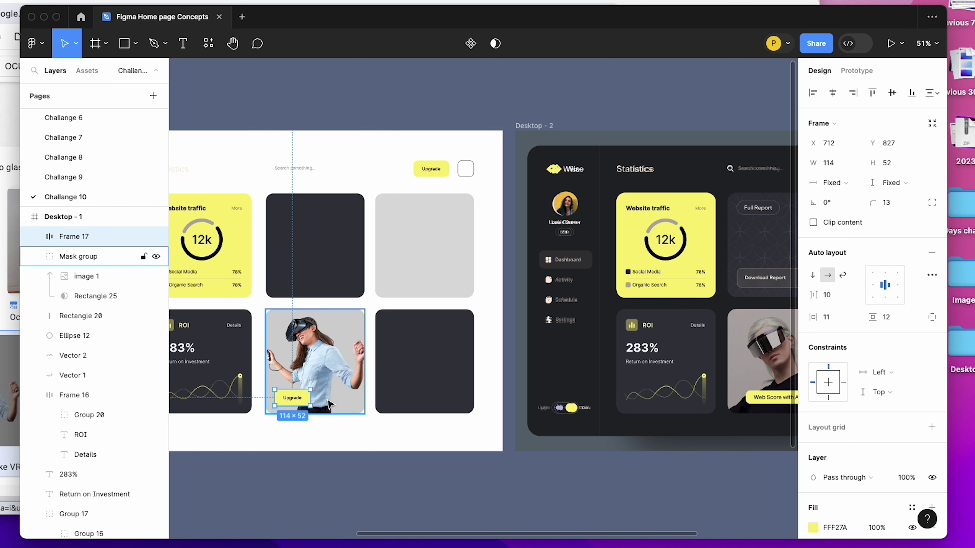
Change the copied button's label to 'Web Score with AI'.
scroll(445, 418, right, 3)
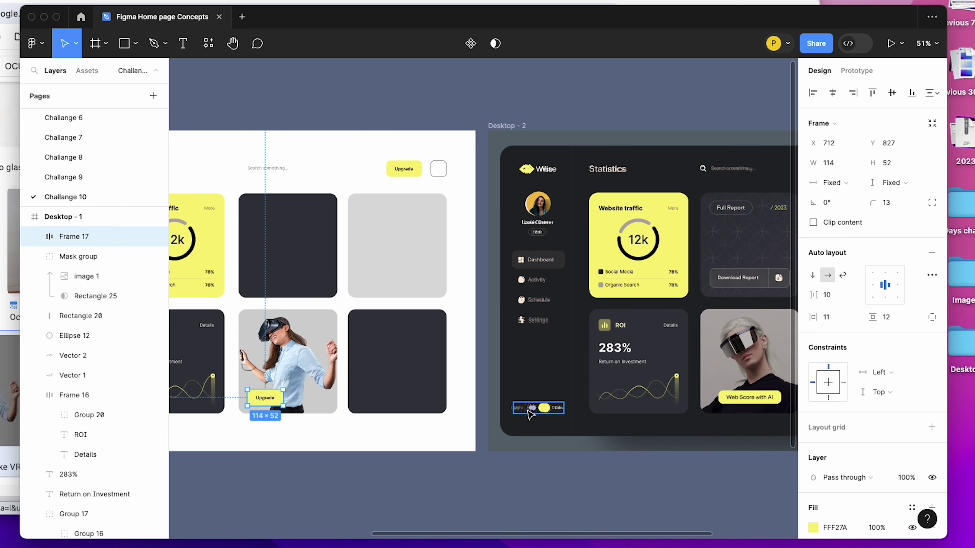
double_click(271, 403)
text(Web Score with AI)
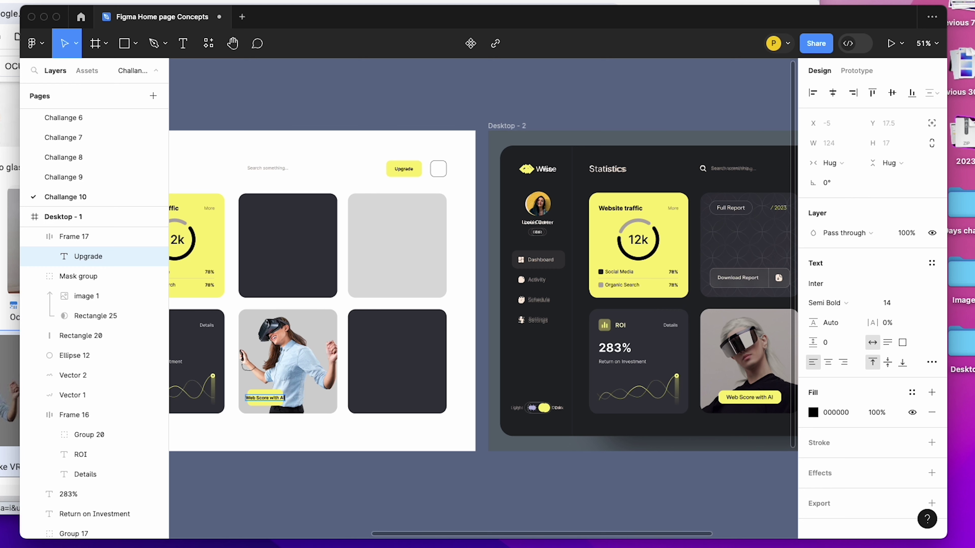
key(Escape)
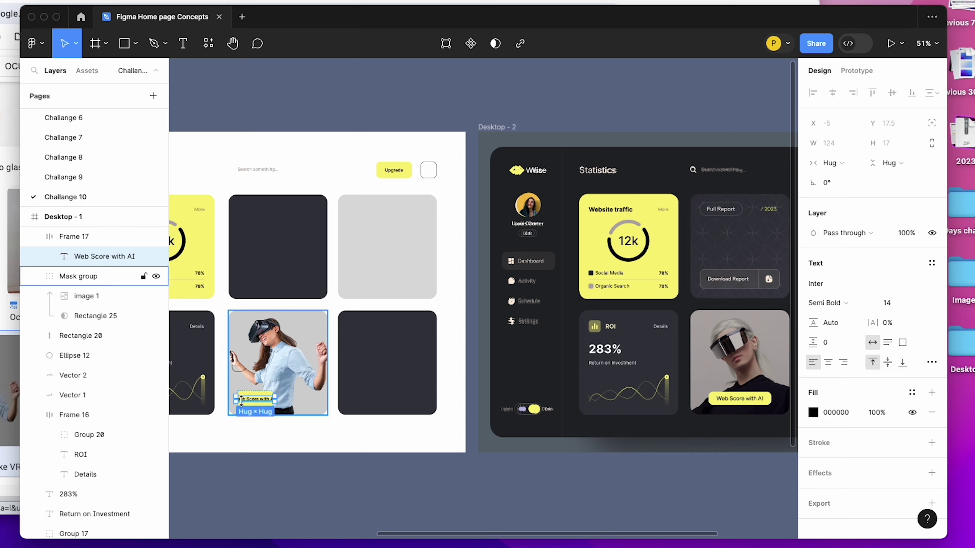
scroll(277, 403, up, 5)
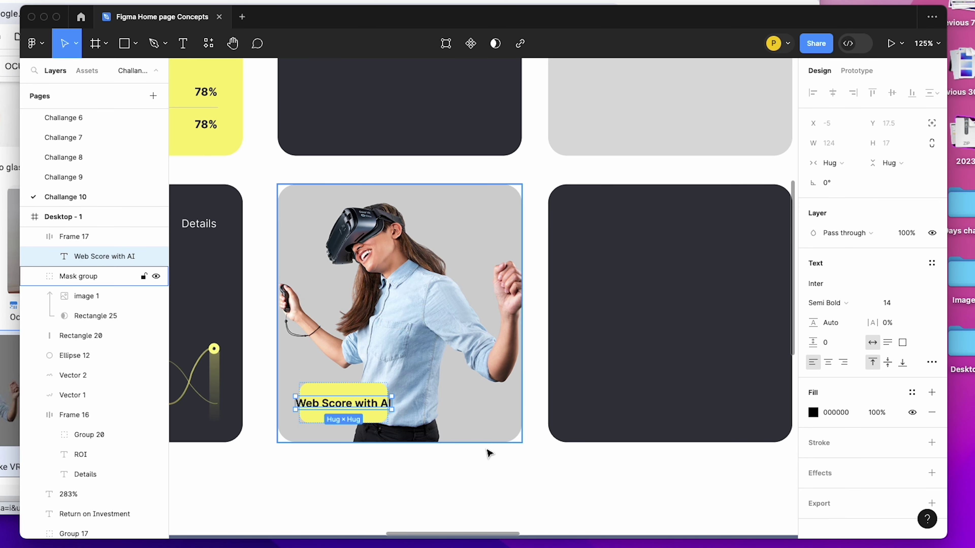
click(467, 461)
Set the button width to Hug, then widen it to 256 across the card.
click(325, 388)
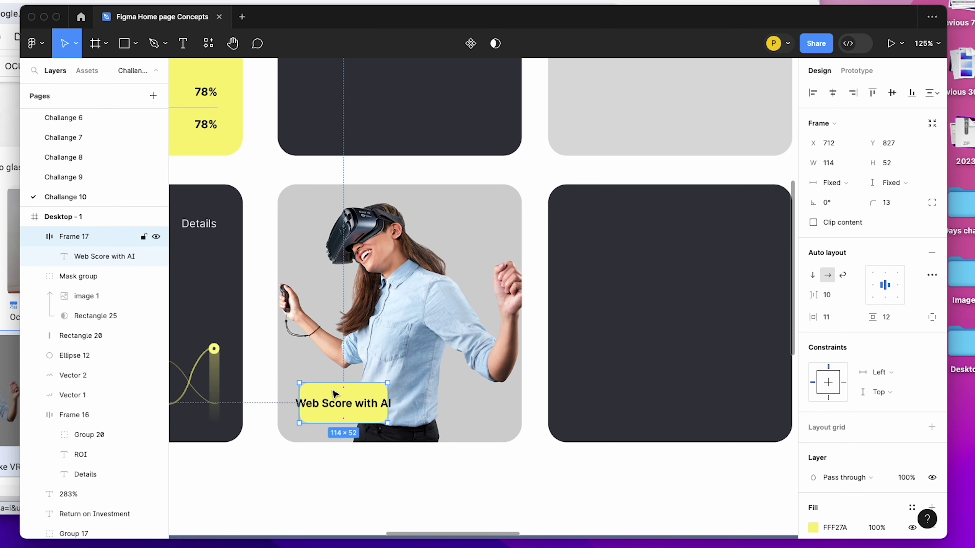
click(333, 392)
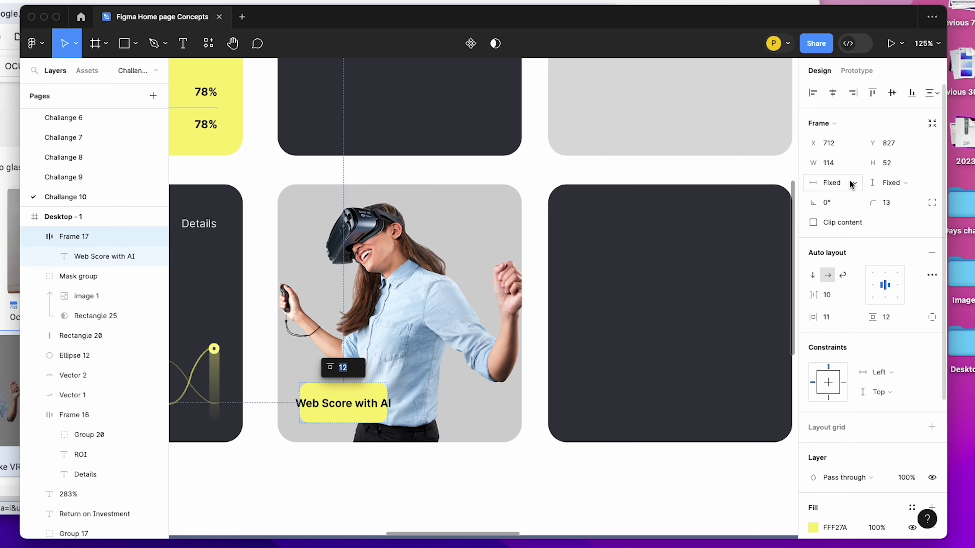
click(833, 183)
click(450, 514)
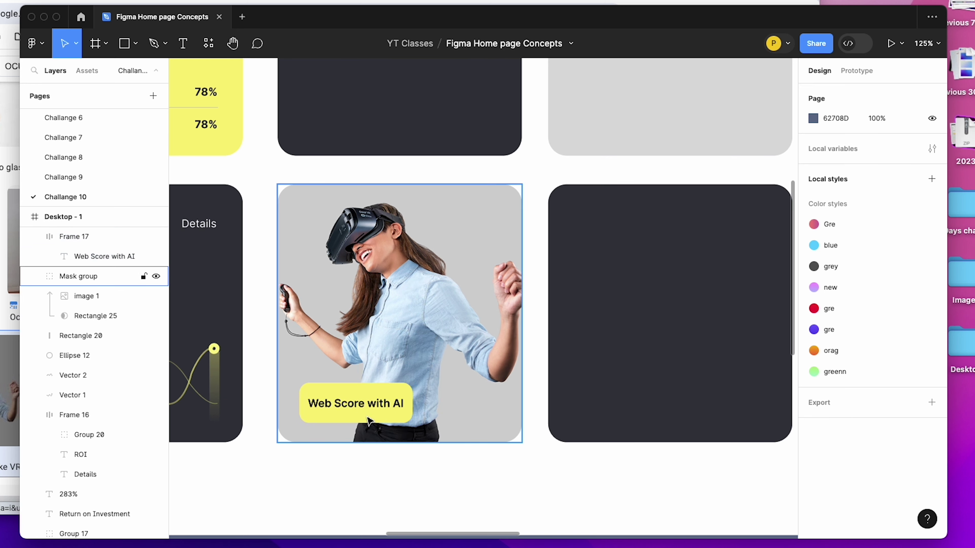
click(369, 411)
drag(412, 404, 498, 406)
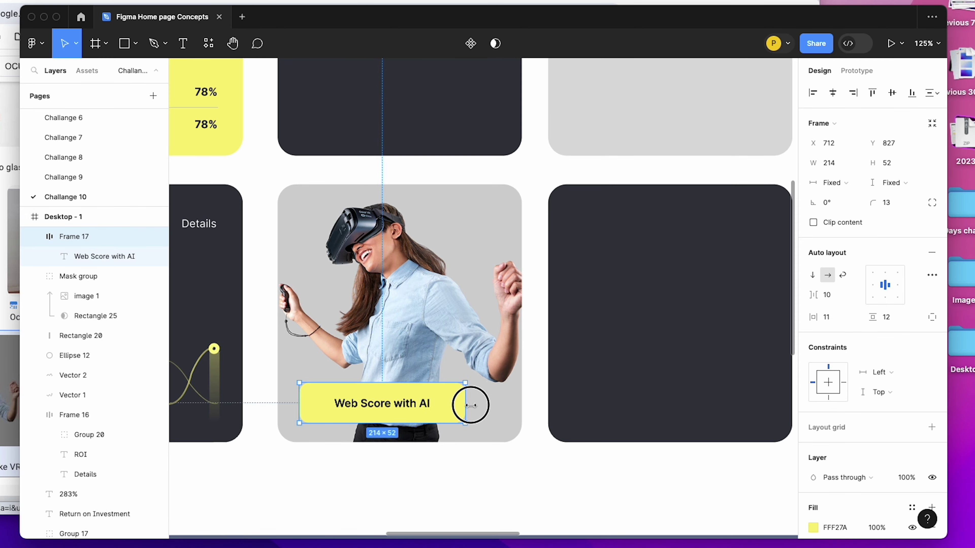
ctrl+scroll(442, 414, down, 5)
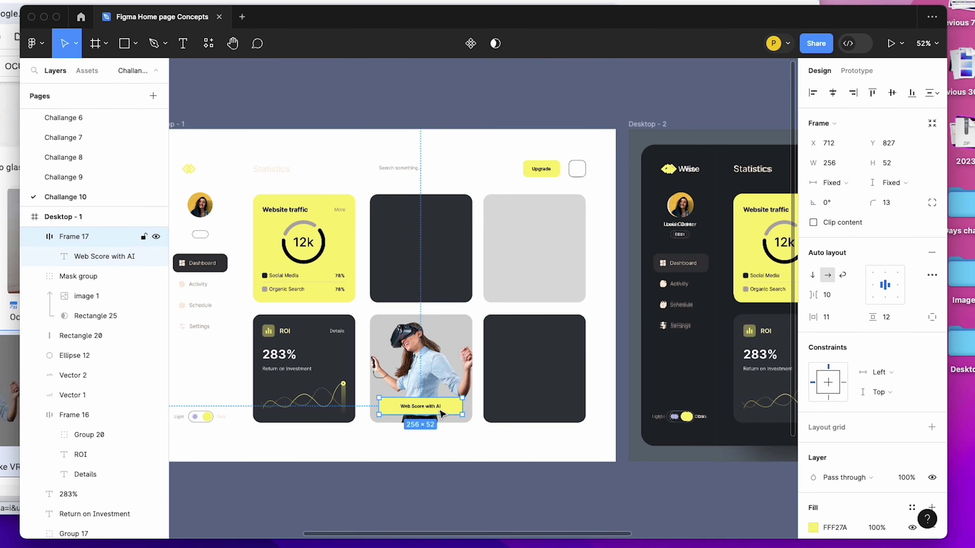
scroll(384, 407, right, 3)
scroll(350, 406, left, 2)
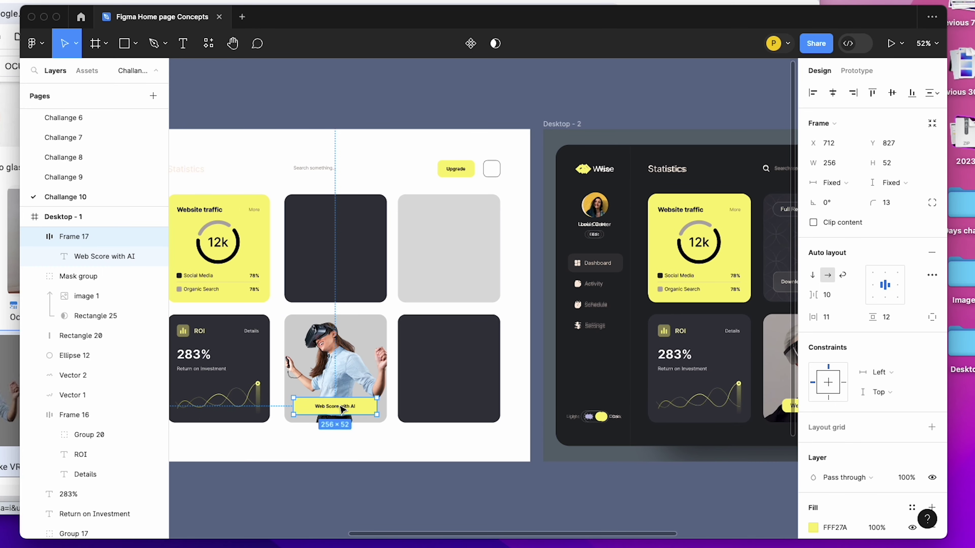
Set the button label's font size to 16.
double_click(341, 410)
click(898, 303)
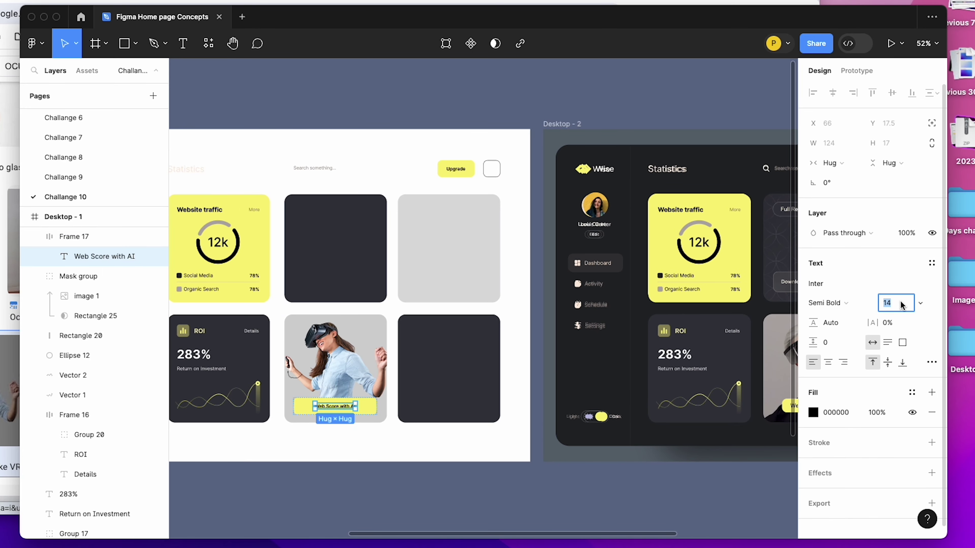
key(Return)
ctrl+scroll(381, 409, up, 5)
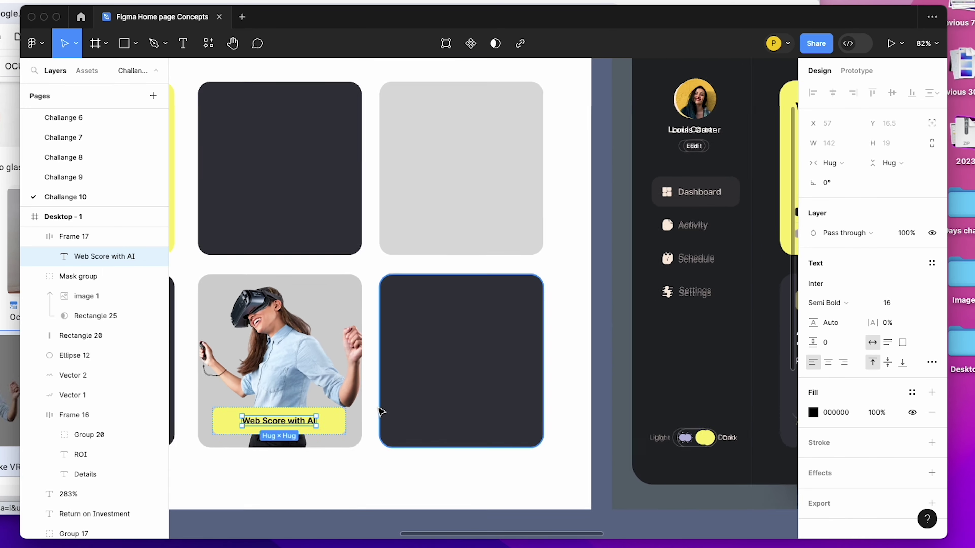
click(342, 481)
click(313, 427)
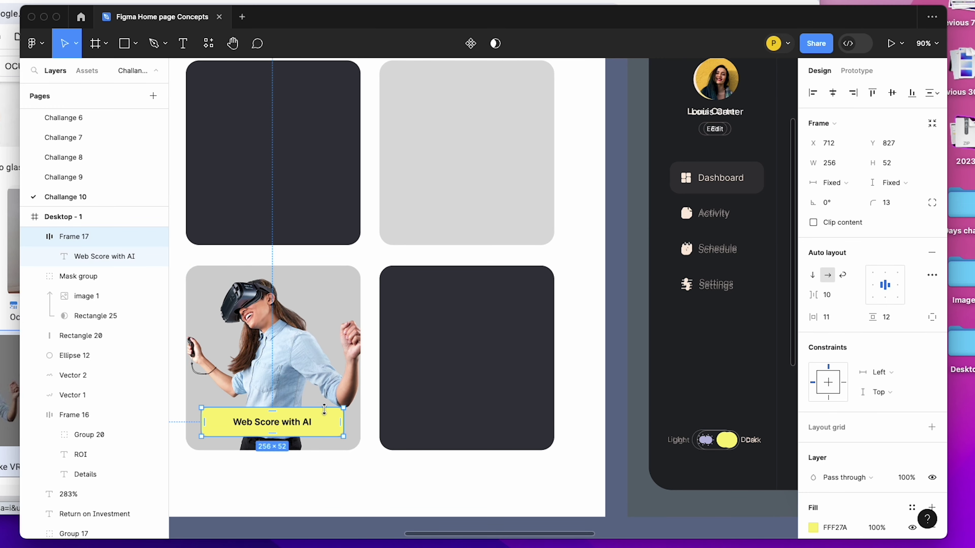
shift+click(318, 367)
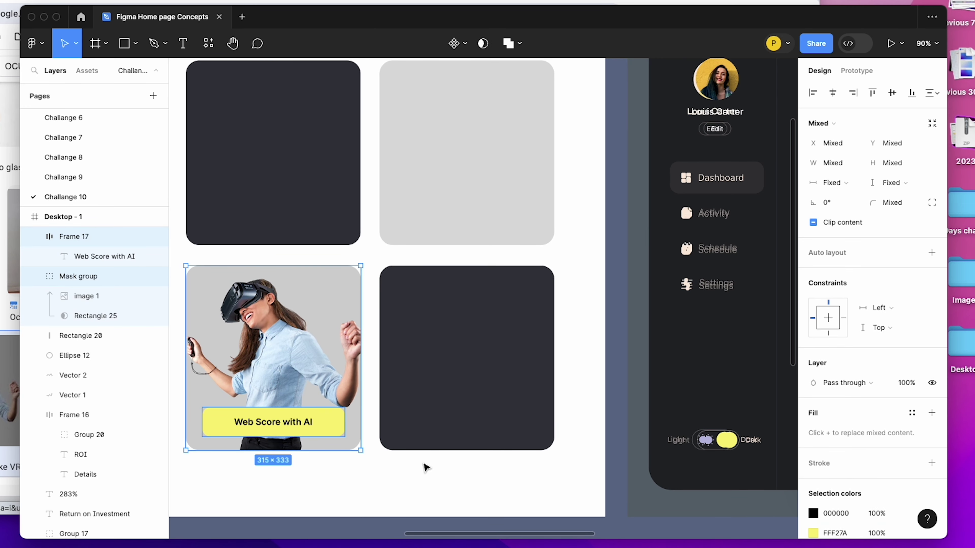
ctrl+scroll(425, 464, down, 5)
click(406, 487)
ctrl+scroll(294, 477, up, 2)
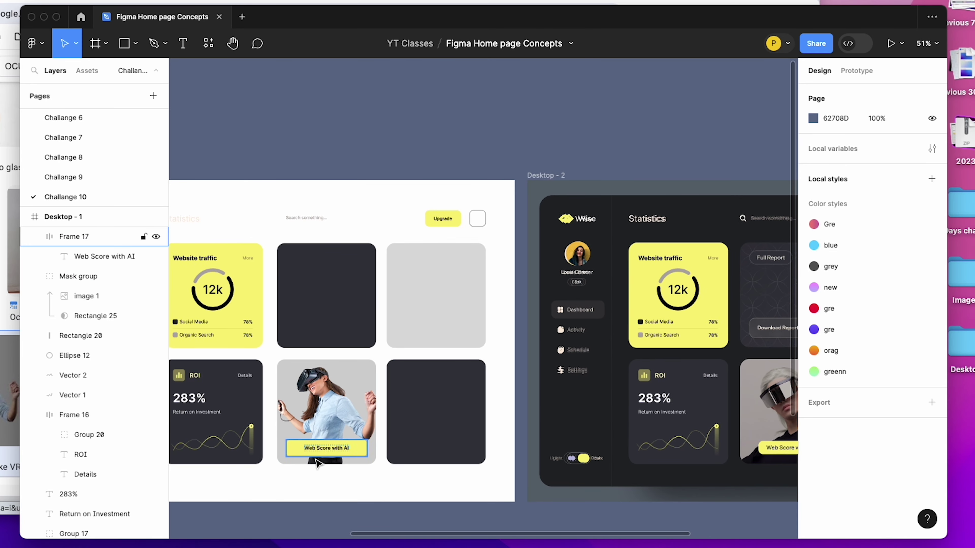
Copy the search bar into Desktop - 2 over the churn chart card.
scroll(326, 466, right, 2)
ctrl+scroll(366, 462, down, 3)
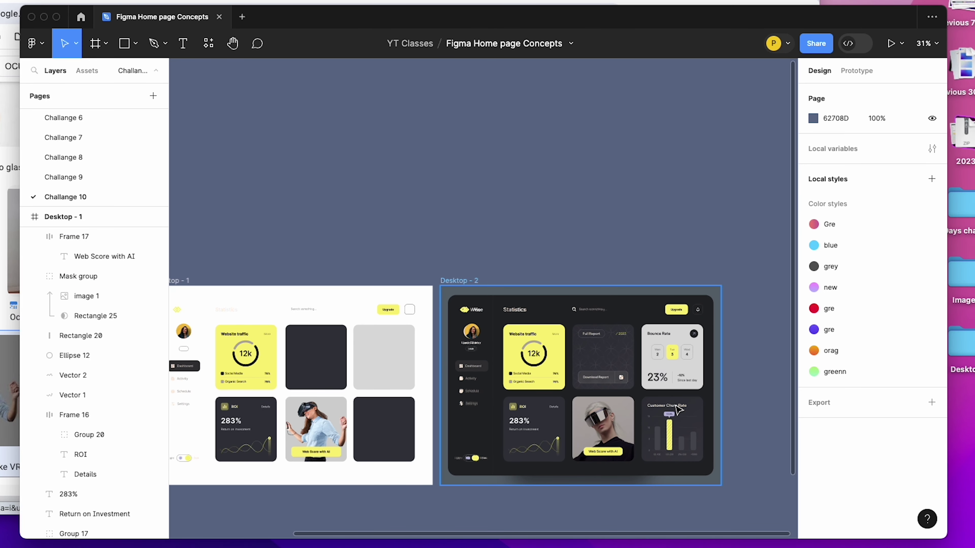
click(698, 423)
key(shift+2)
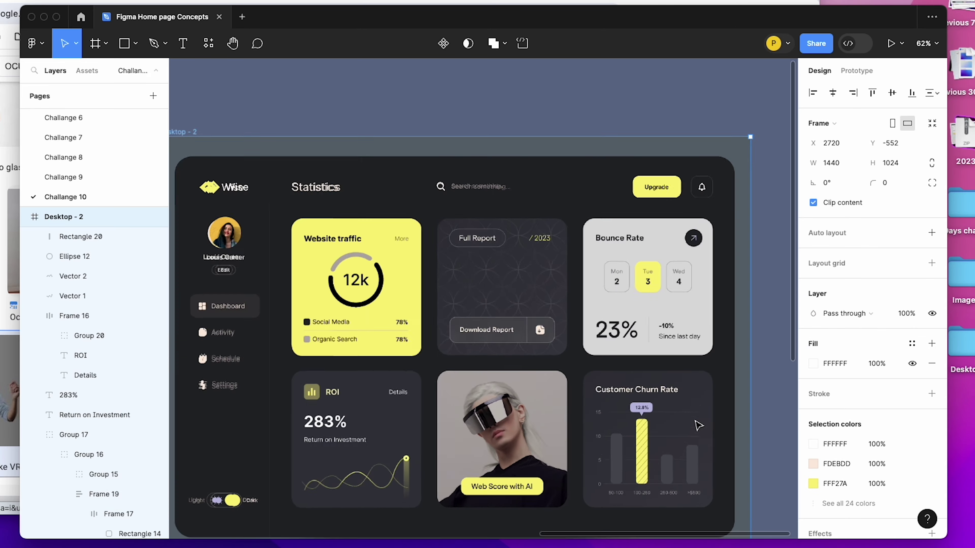
ctrl+scroll(671, 400, up, 3)
ctrl+scroll(679, 392, up, 3)
ctrl+scroll(676, 377, up, 1)
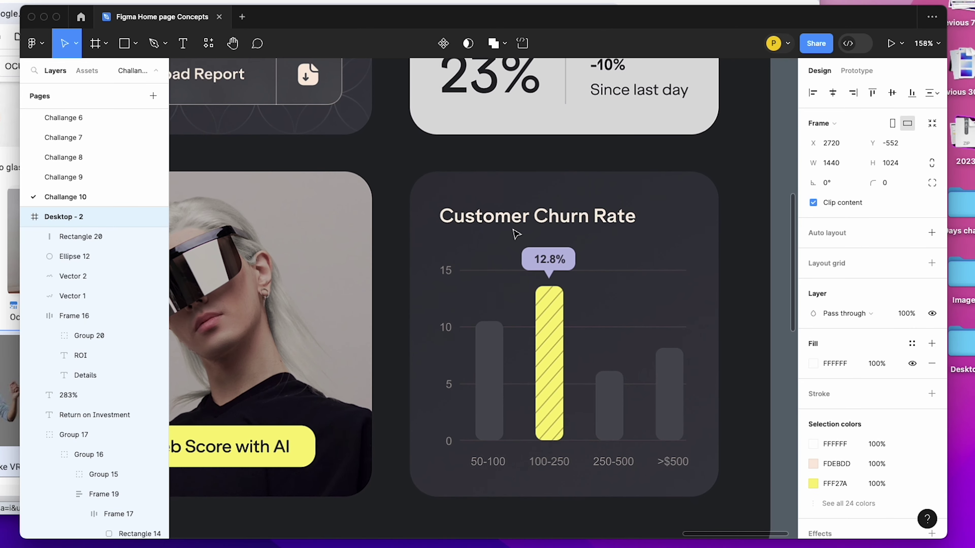
ctrl+scroll(553, 235, down, 5)
ctrl+scroll(553, 235, down, 2)
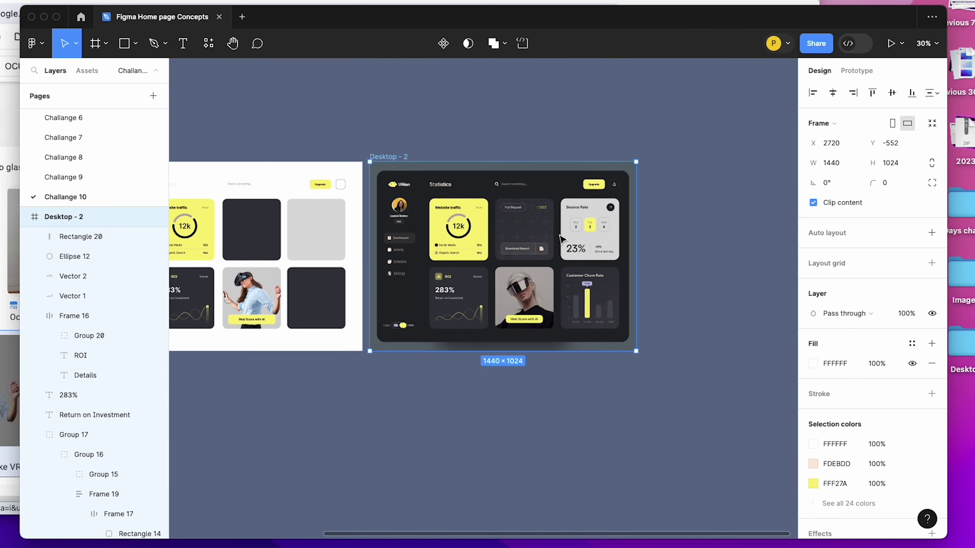
drag(256, 192, 591, 283)
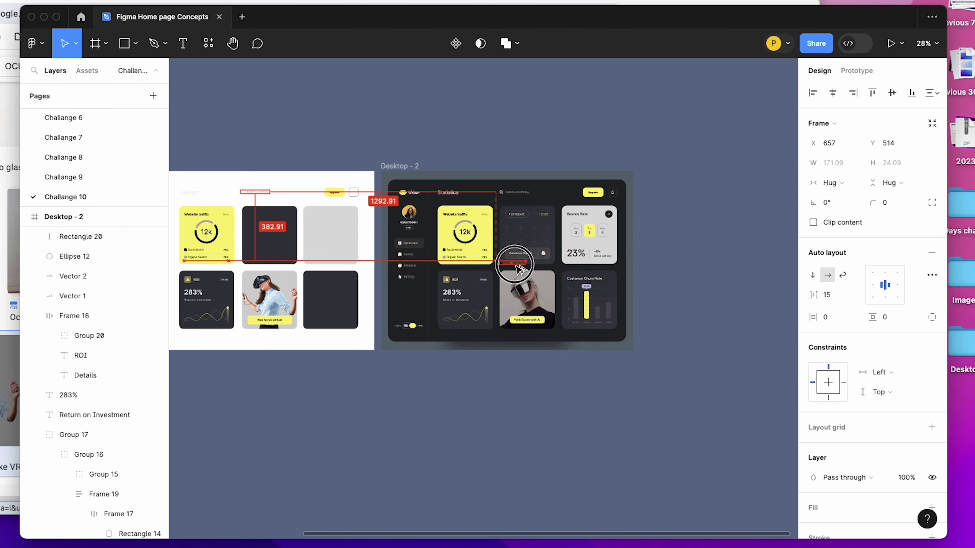
ctrl+scroll(599, 288, up, 2)
ctrl+scroll(618, 299, up, 5)
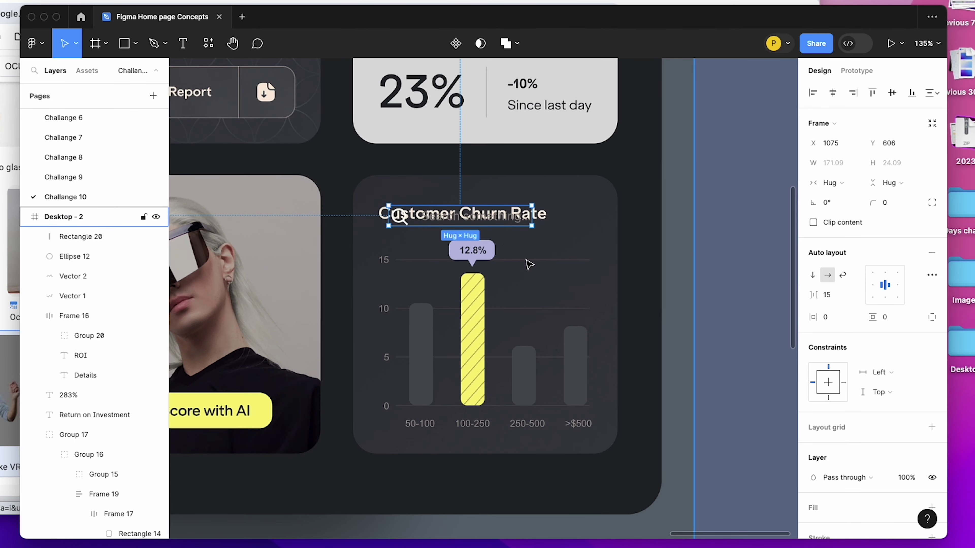
drag(591, 283, 526, 243)
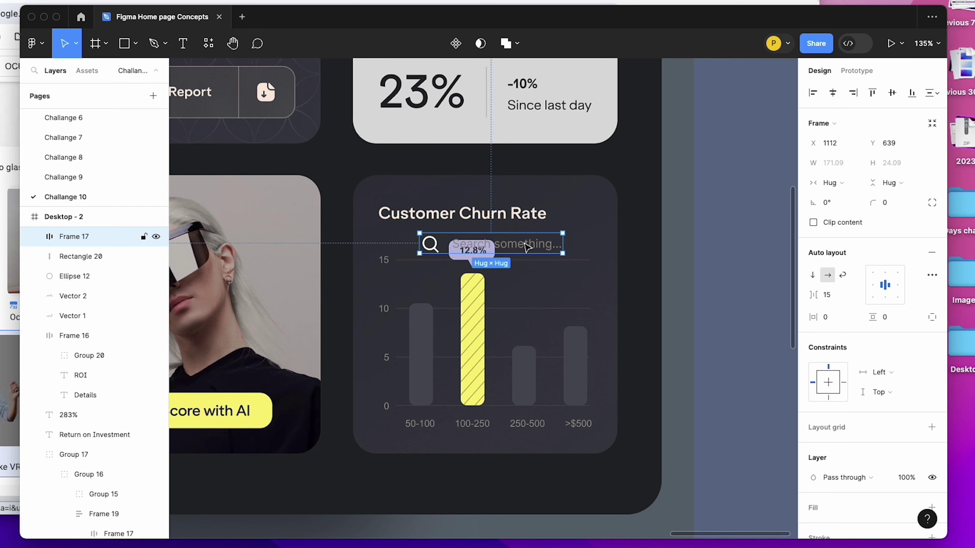
Remove the search icon and retype the placeholder as 'Customer Churn Rate'.
double_click(436, 249)
key(Delete)
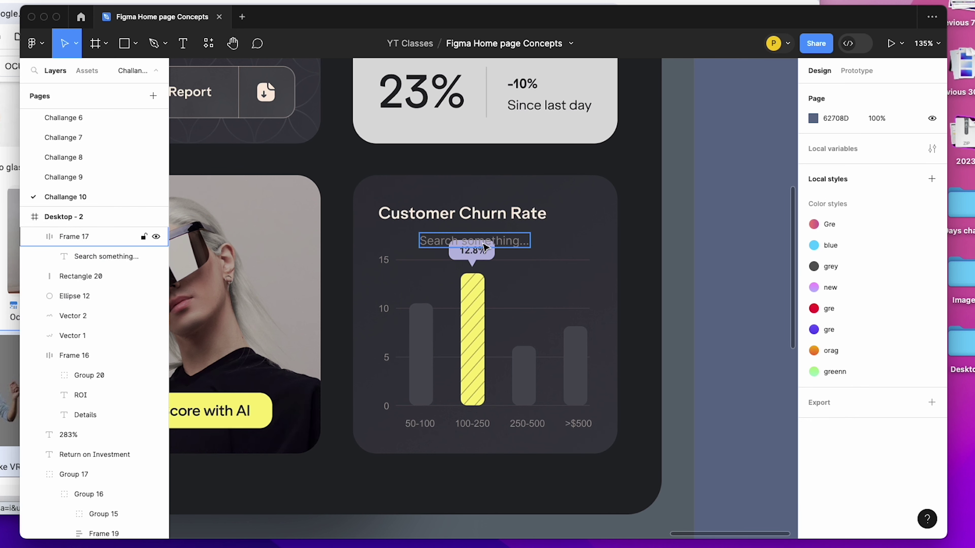
double_click(486, 246)
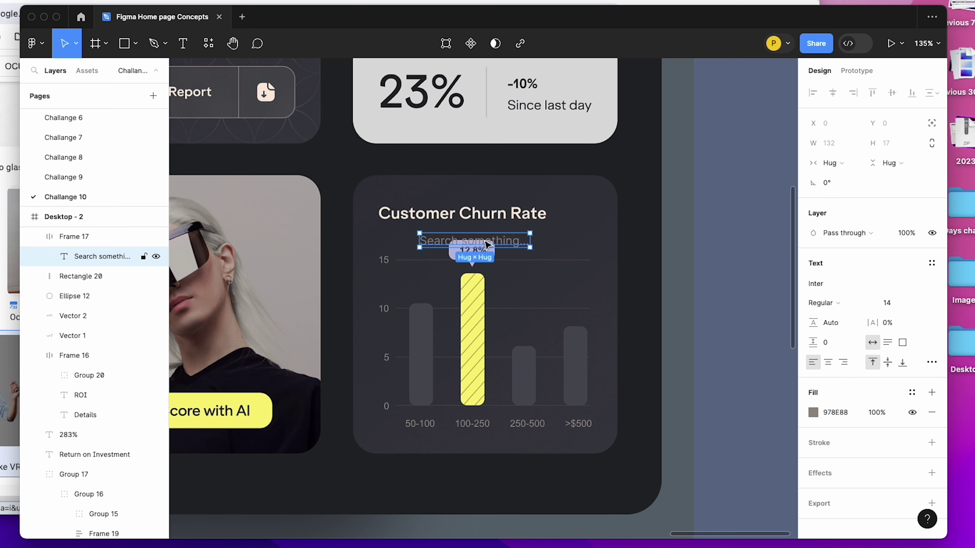
double_click(484, 240)
text(C)
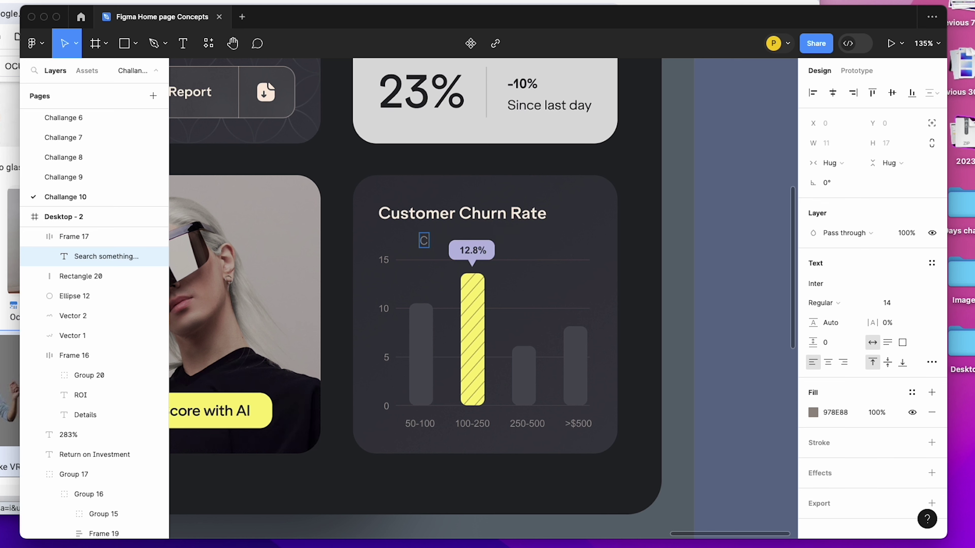
text(ustomer Churn Rate)
key(Escape)
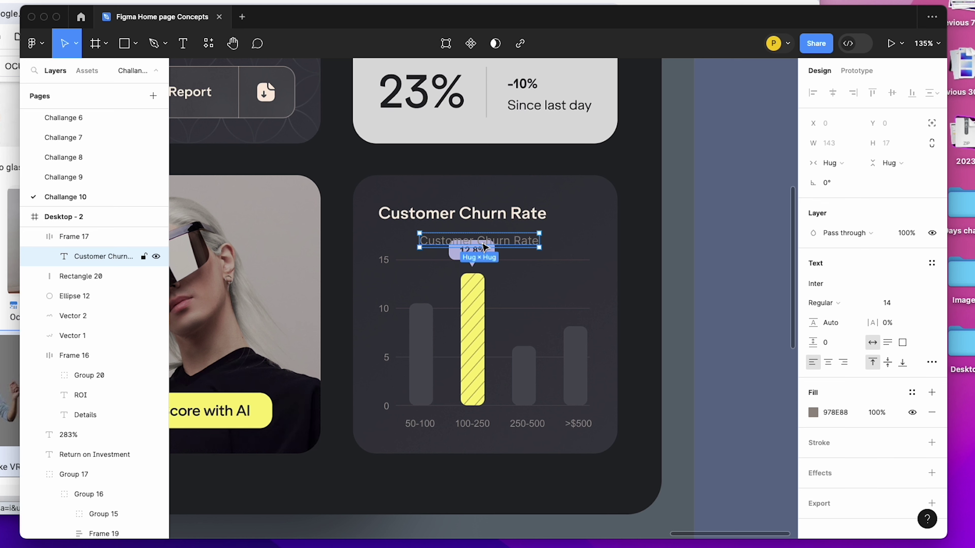
drag(501, 245, 442, 236)
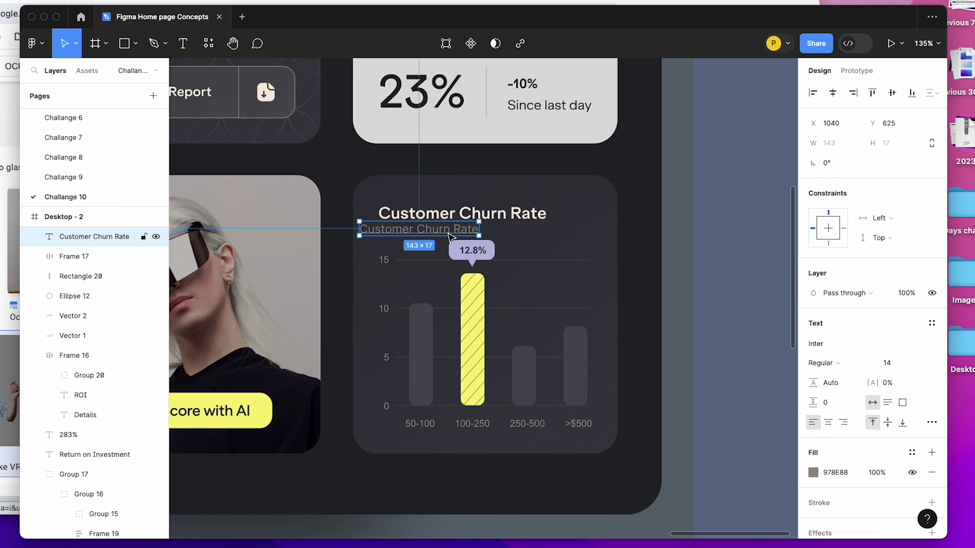
Ungroup the title from its wrapper frame and scale it to about 210 wide.
click(708, 240)
right_click(530, 239)
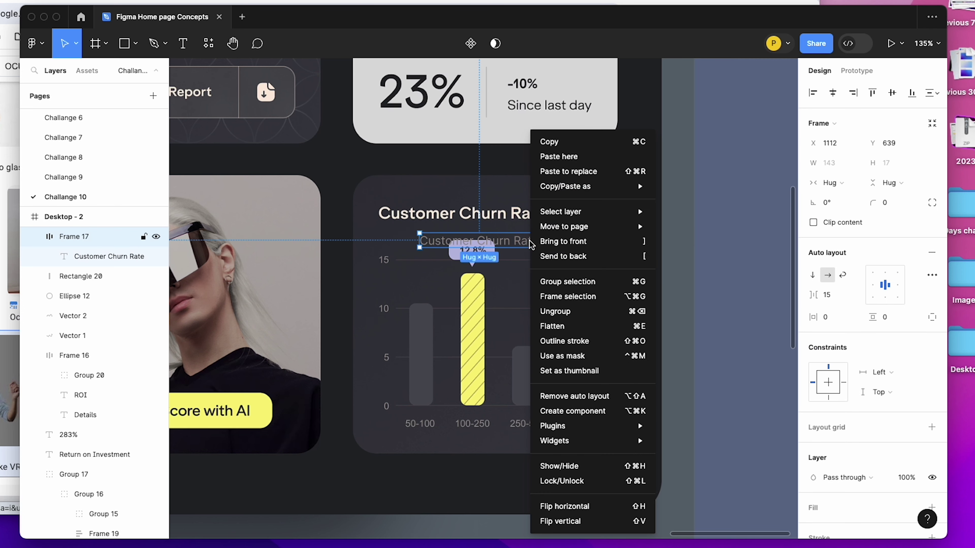
click(572, 311)
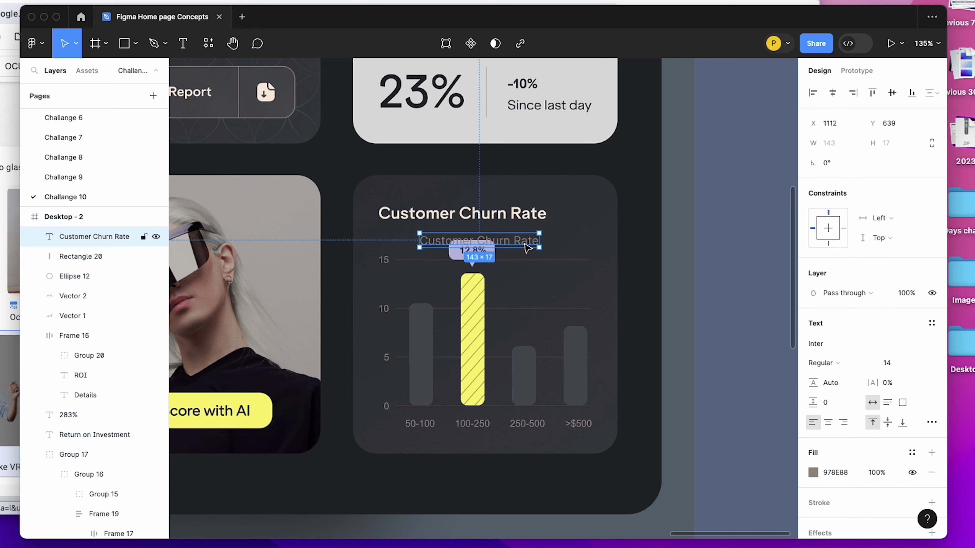
key(k)
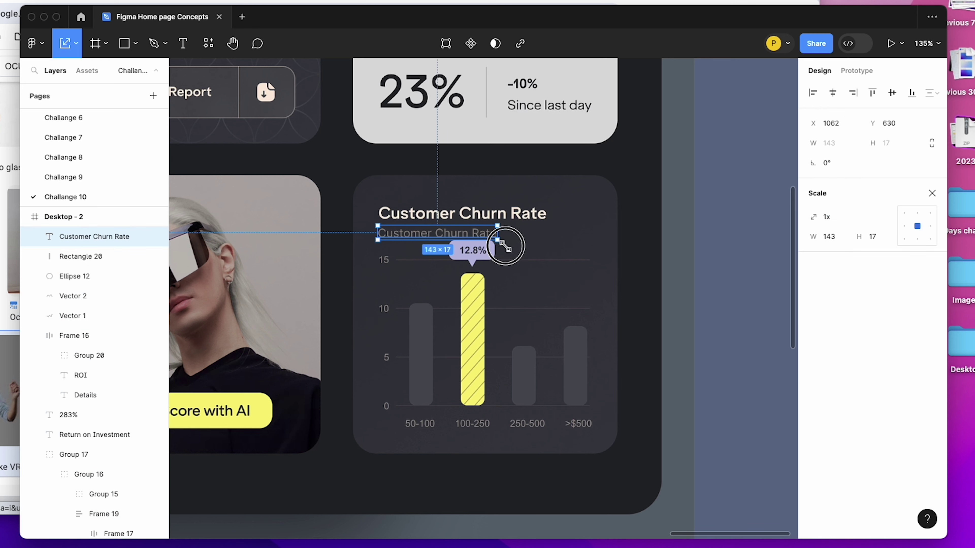
drag(505, 246, 517, 246)
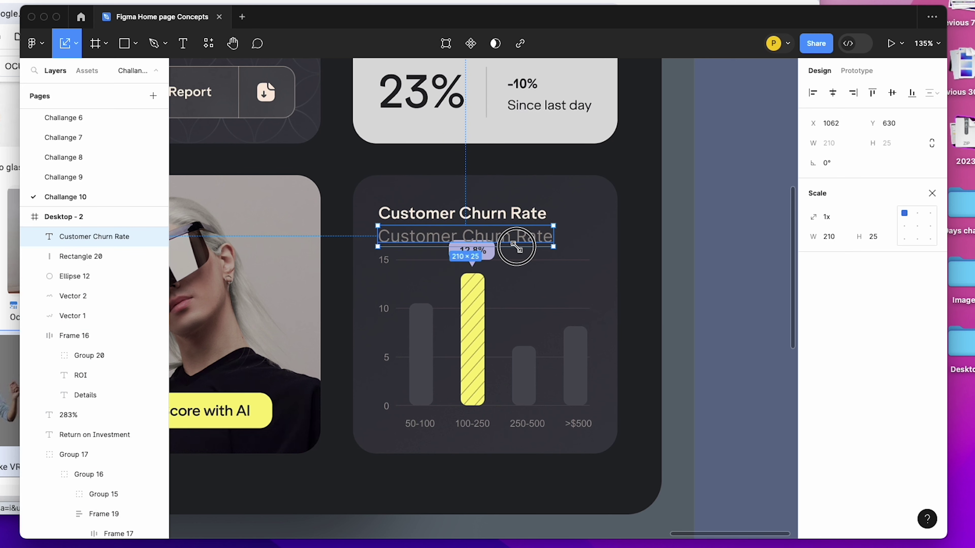
click(929, 196)
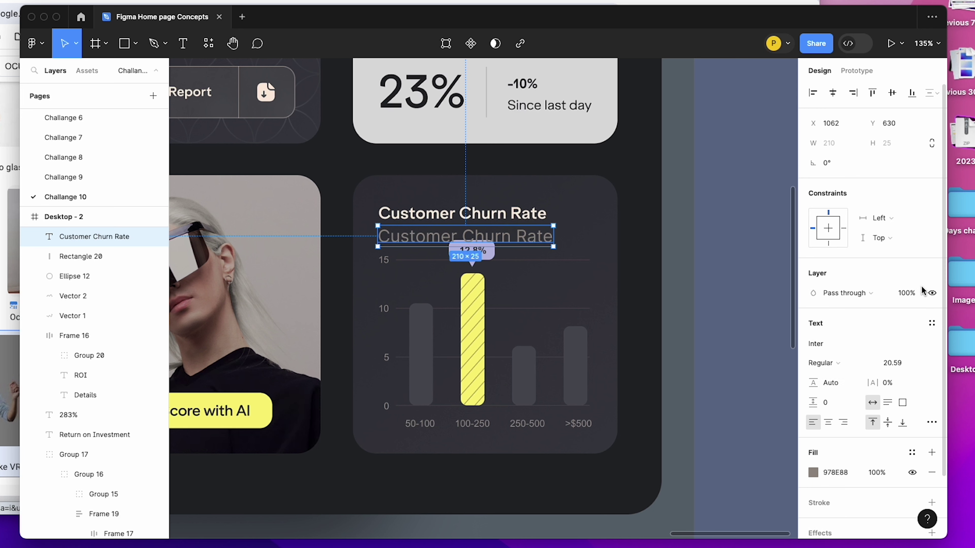
Make the title Medium 20 with the light F9E7DA fill, placed over the heading.
click(918, 365)
click(899, 366)
text(20)
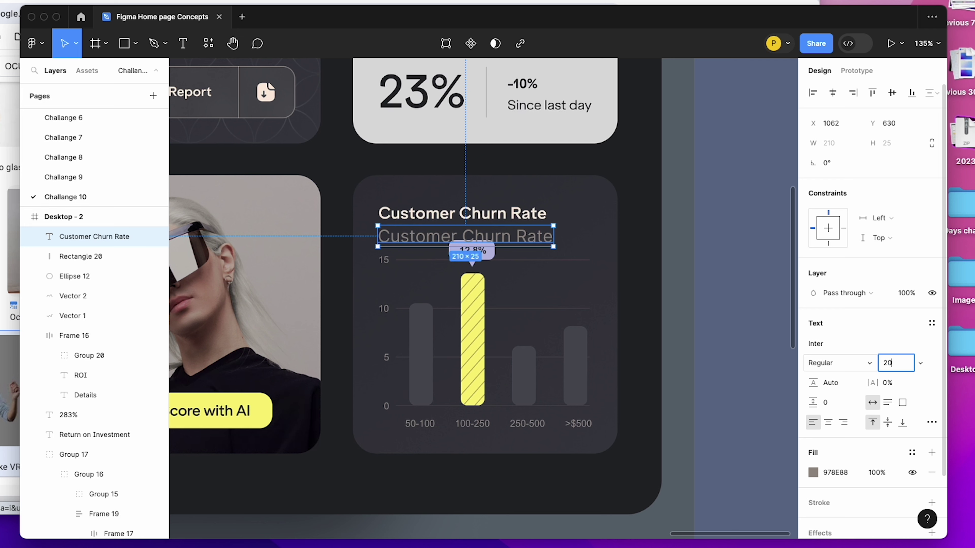
key(Return)
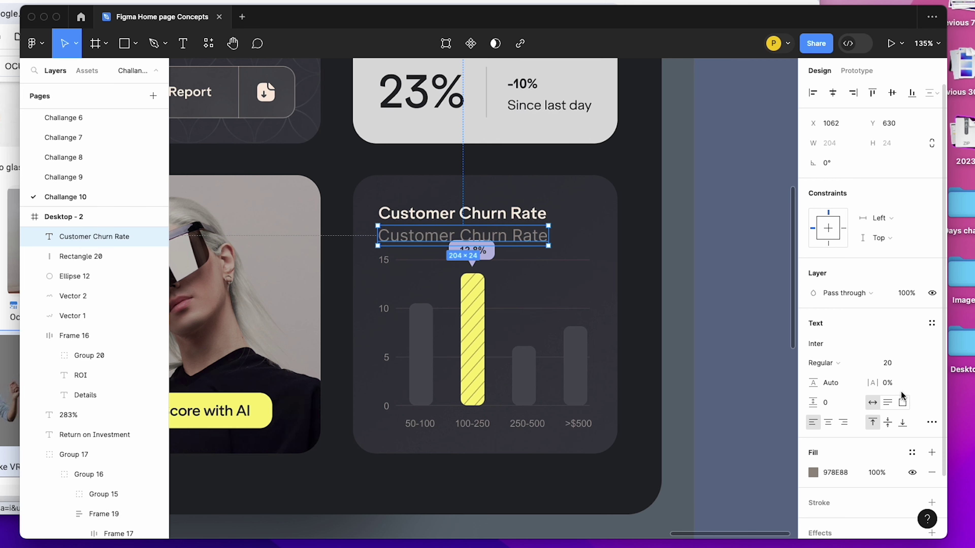
click(823, 363)
click(829, 377)
key(i)
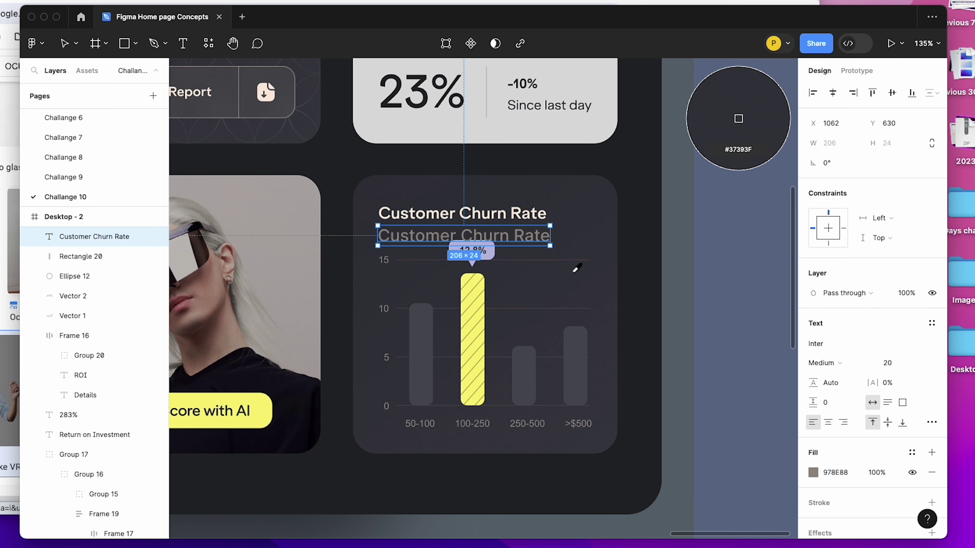
click(744, 242)
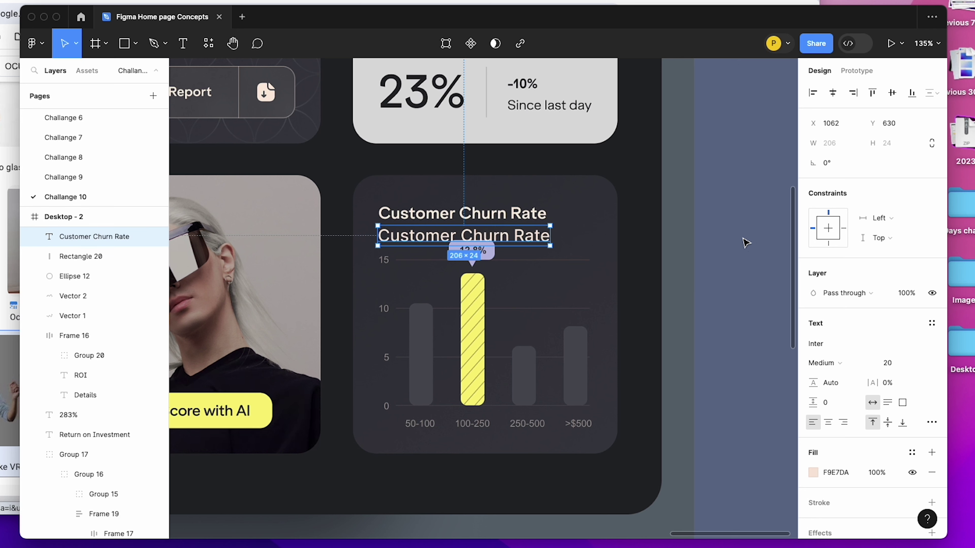
drag(529, 236, 536, 225)
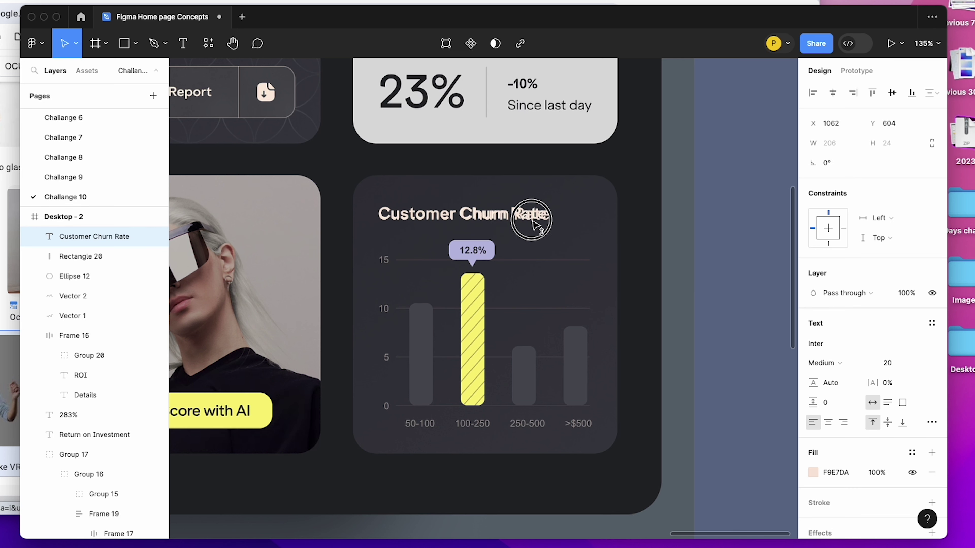
Draw a grey line along the churn chart's 15 gridline.
scroll(438, 291, up, 3)
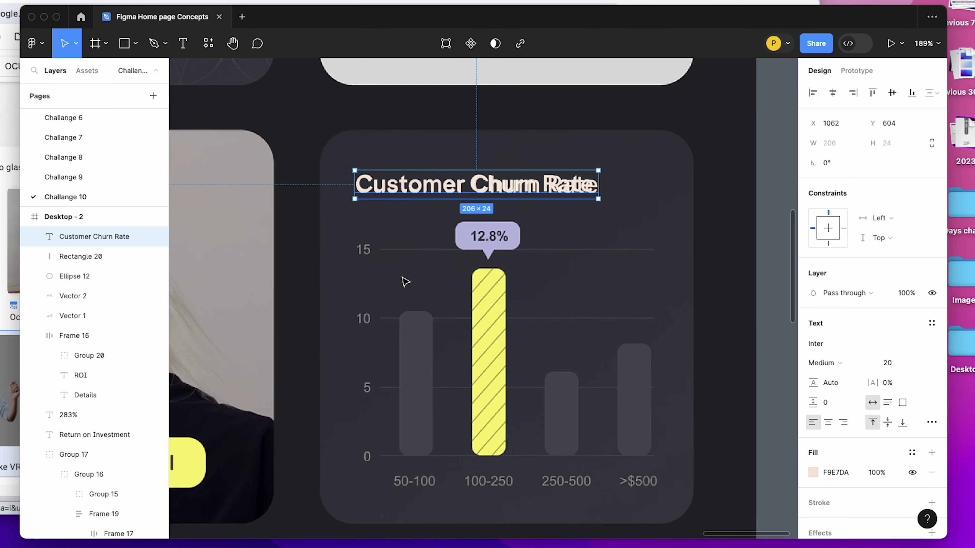
scroll(432, 281, up, 2)
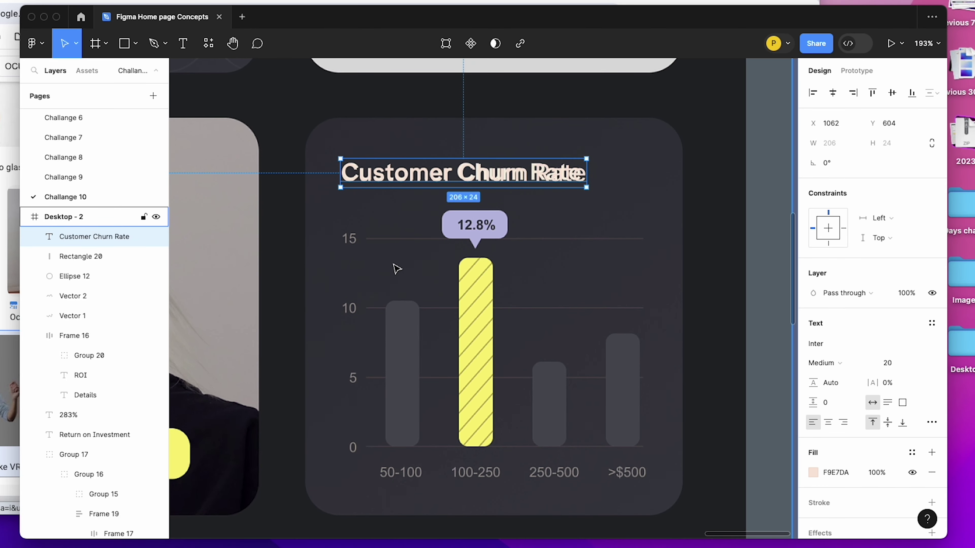
scroll(397, 269, up, 2)
click(134, 45)
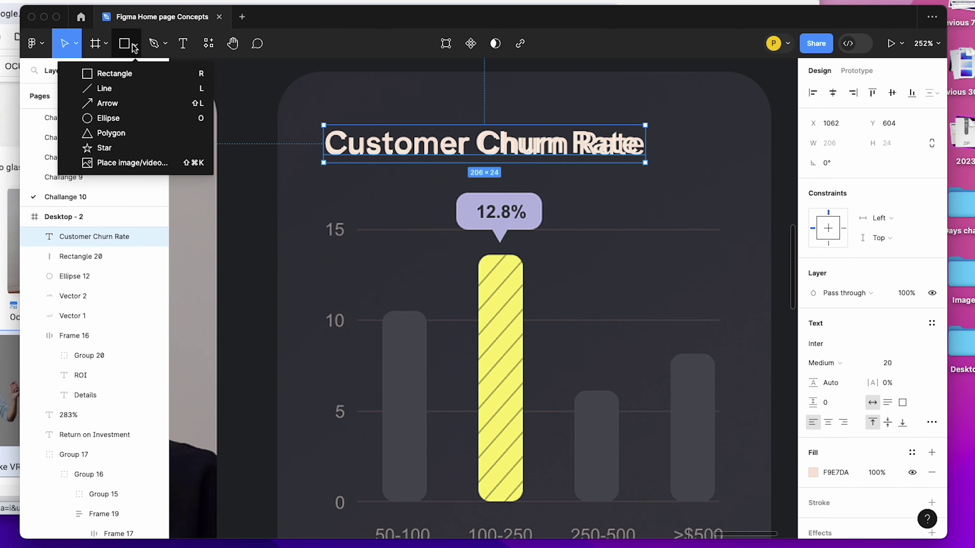
click(106, 88)
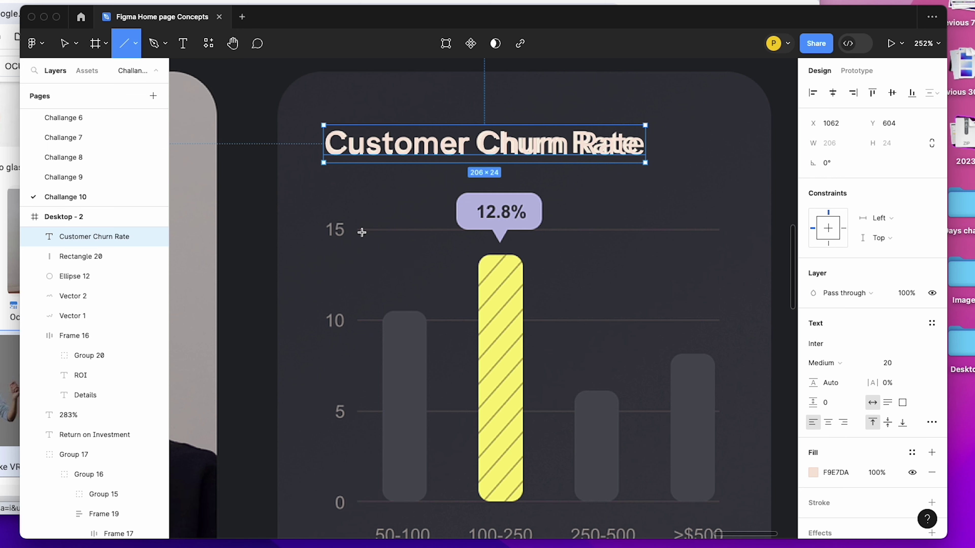
drag(359, 230, 716, 230)
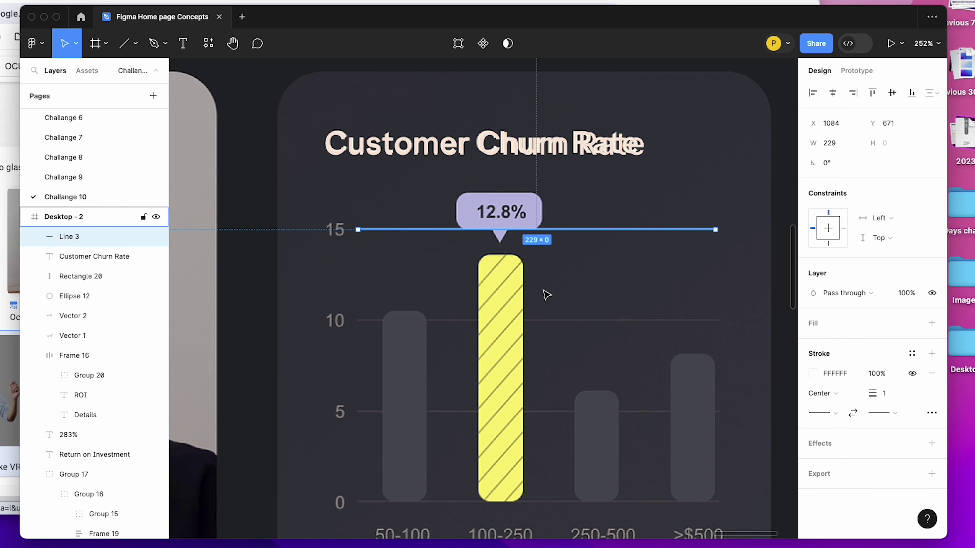
key(i)
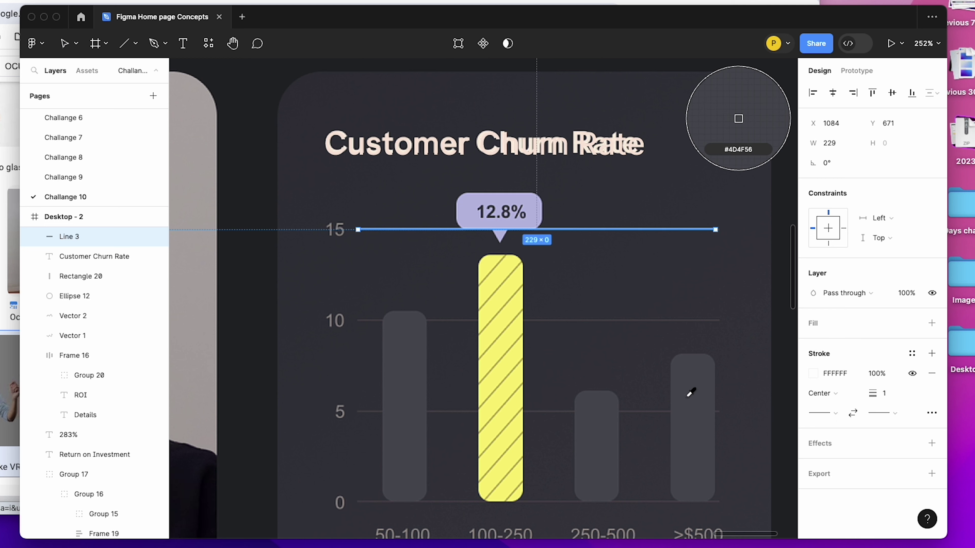
click(651, 319)
click(652, 262)
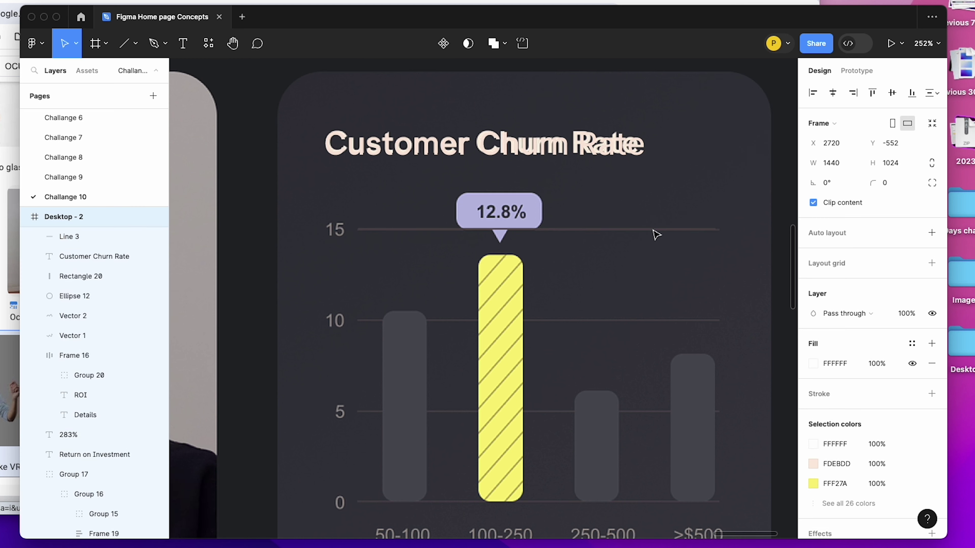
click(649, 230)
Duplicate the title onto the chart as a '15' label coloured grey #9A928E.
drag(359, 145, 359, 272)
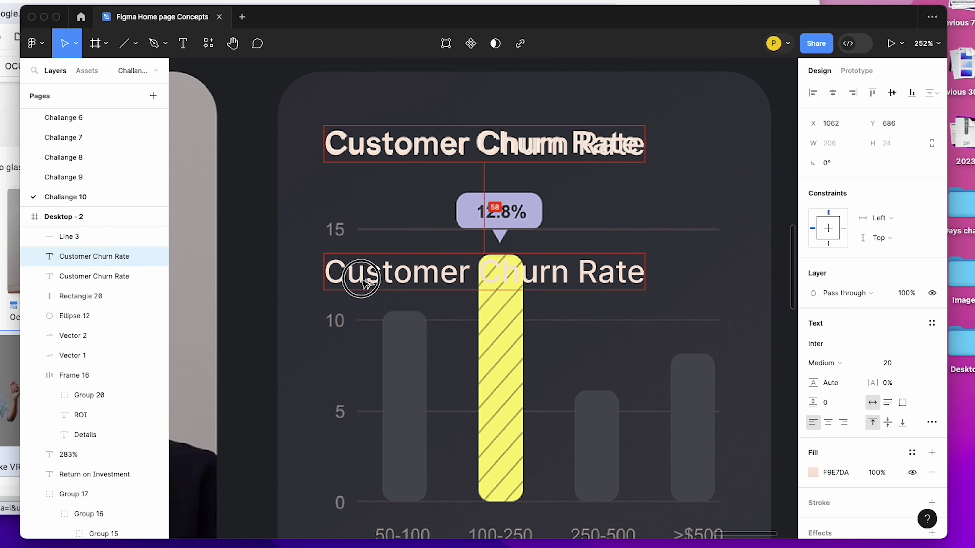
double_click(361, 278)
text(15)
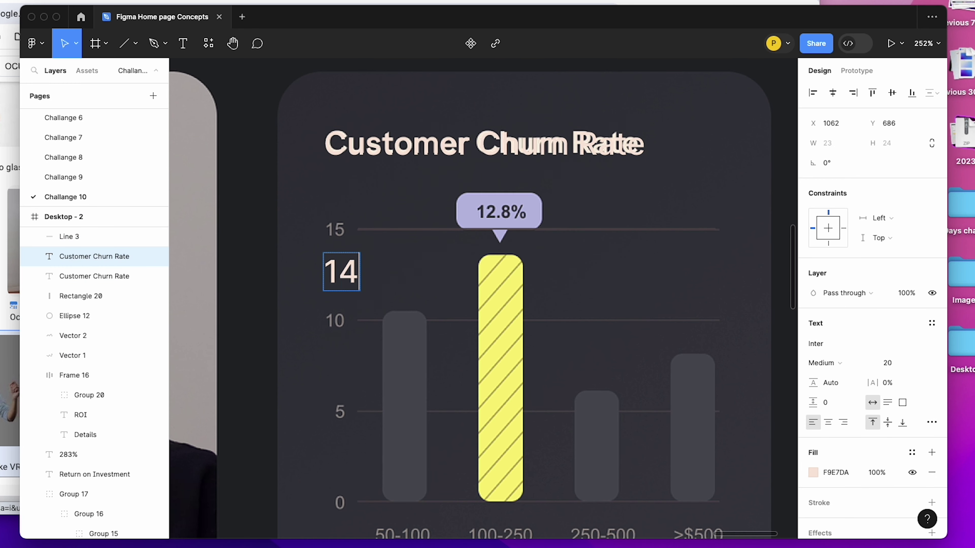
key(Escape)
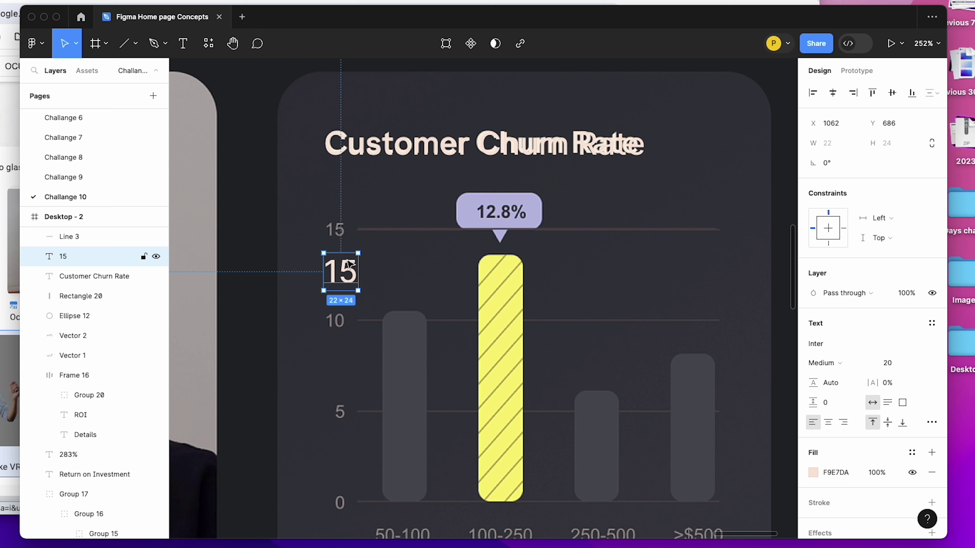
key(i)
click(341, 225)
text(1)
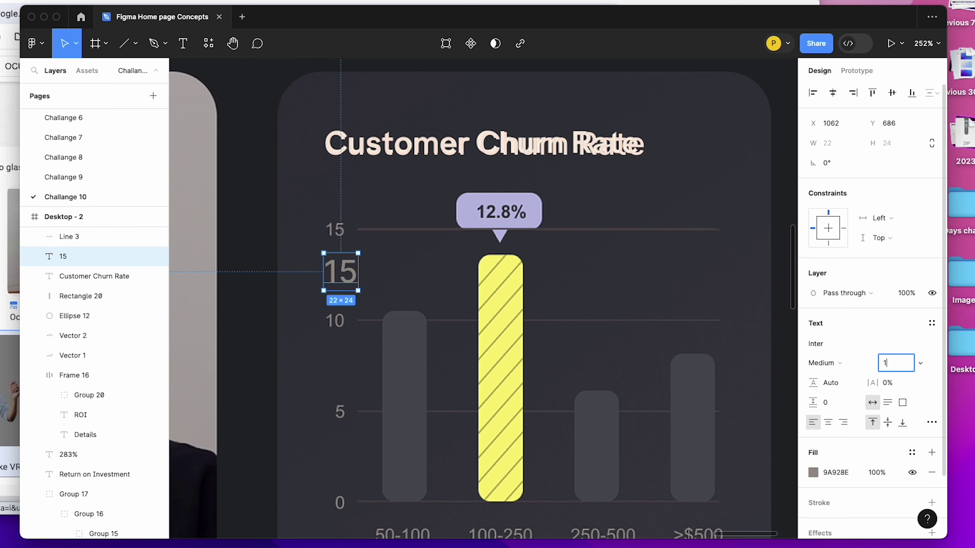
Set the 15 label to Inter Regular 12 and select it with the gridline.
text(6)
key(Return)
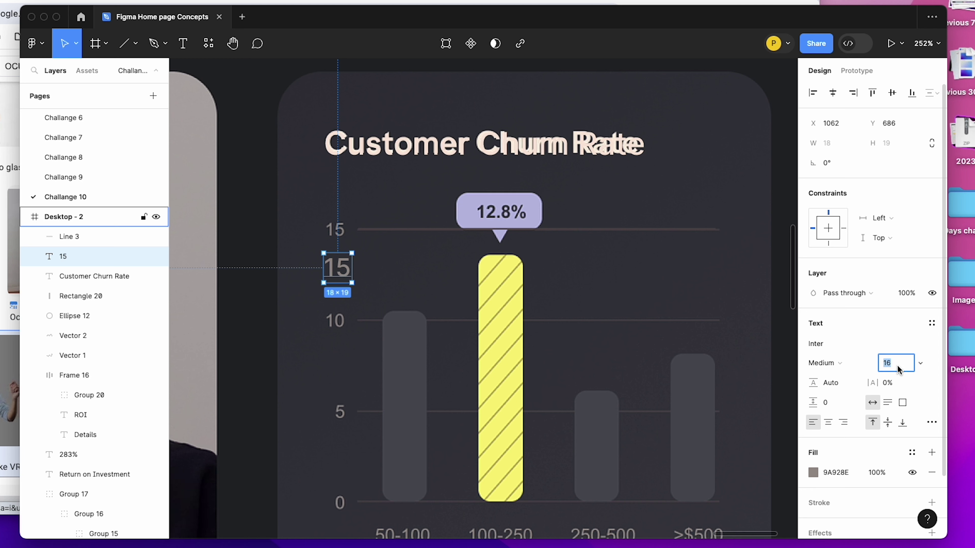
key(BackSpace)
text(2)
key(Return)
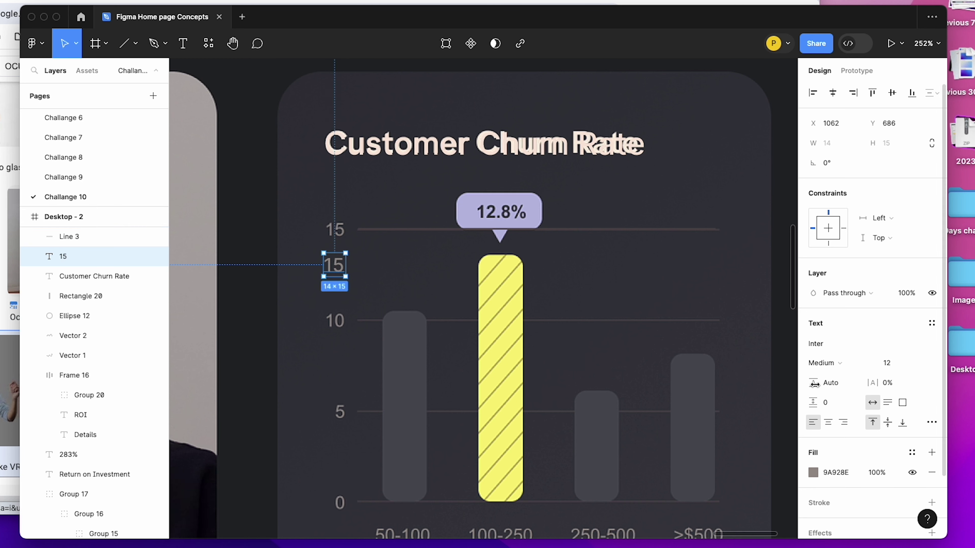
click(825, 363)
click(841, 345)
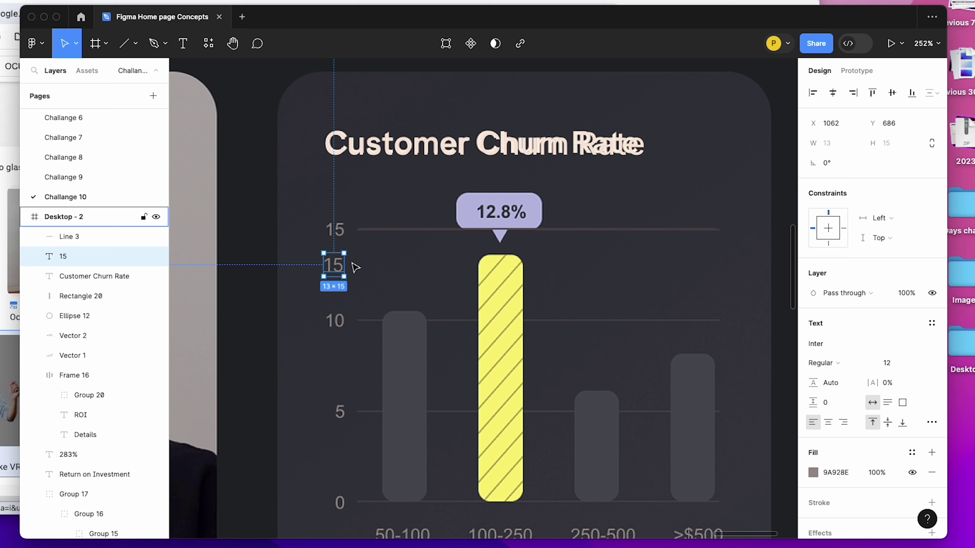
shift+click(371, 229)
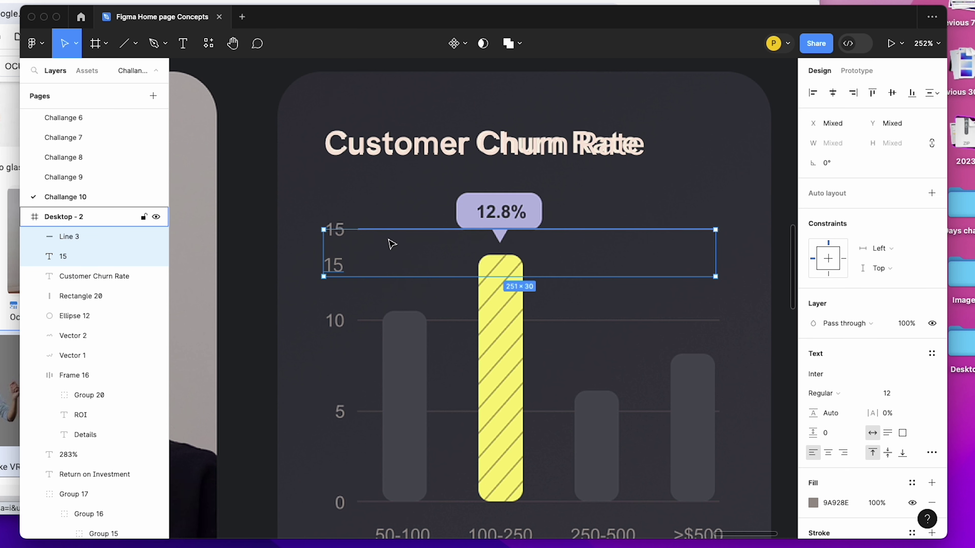
Wrap the label and gridline in a centered auto layout row on the 15 gridline.
key(shift+a)
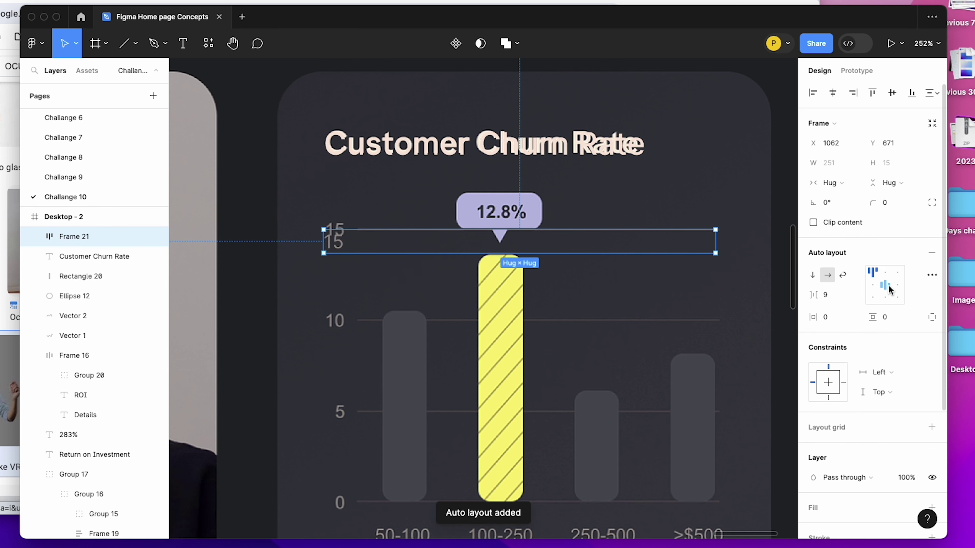
click(885, 285)
scroll(384, 285, up, 5)
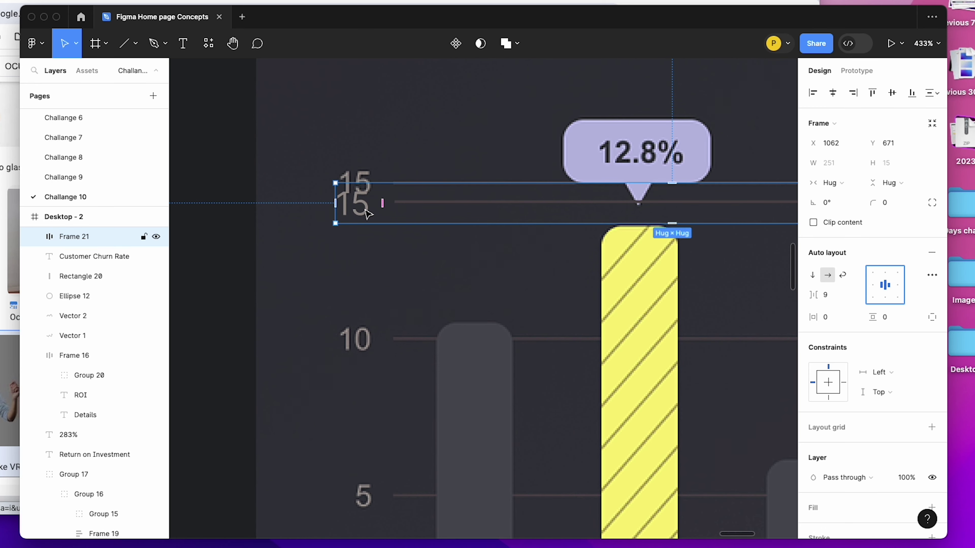
drag(366, 214, 365, 201)
scroll(365, 219, down, 5)
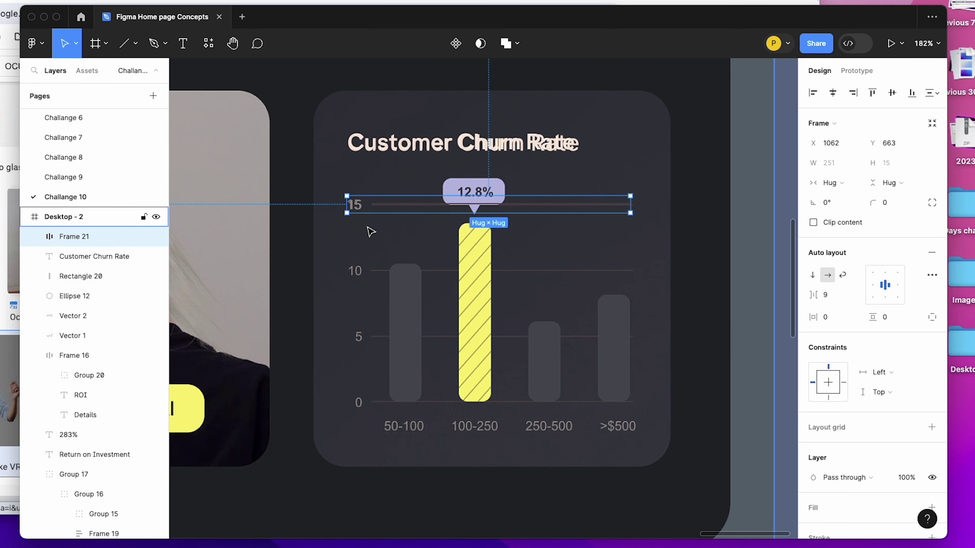
scroll(370, 231, right, 2)
click(348, 218)
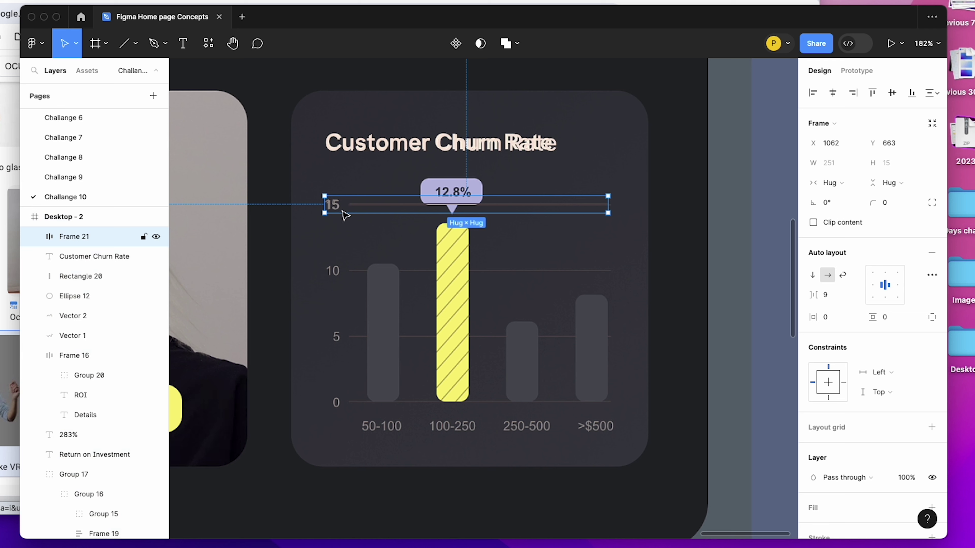
Duplicate the row and stack both in a vertical auto layout with 44 gap.
drag(343, 211, 333, 239)
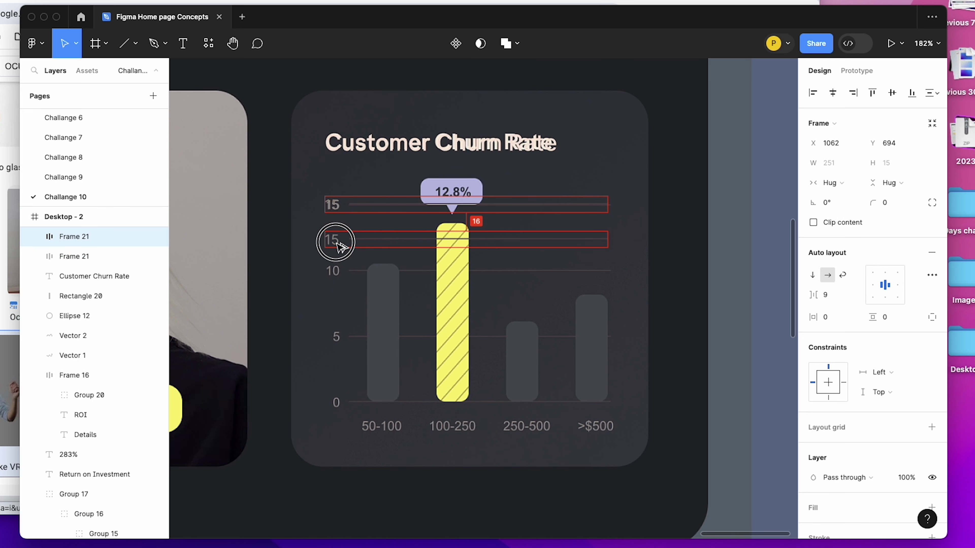
shift+click(338, 205)
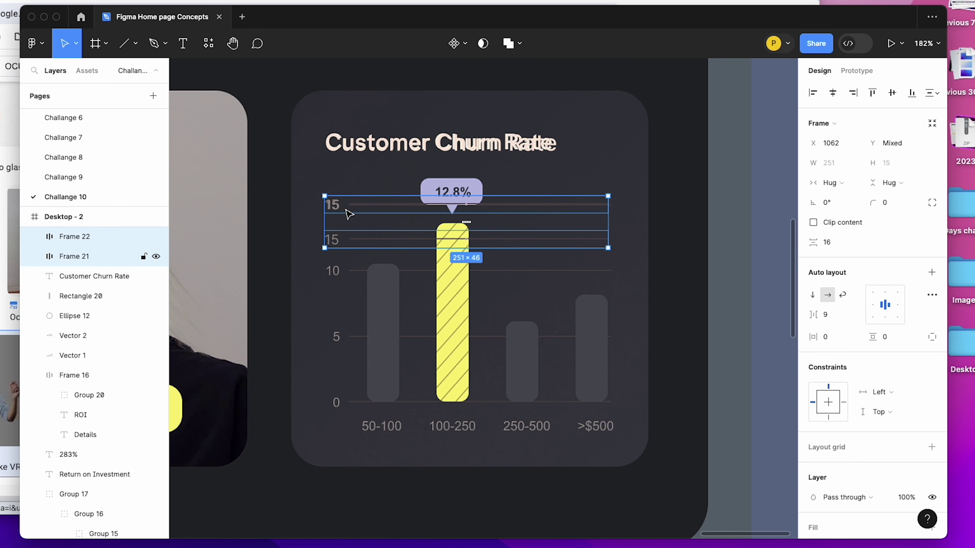
key(shift+a)
drag(814, 299, 849, 297)
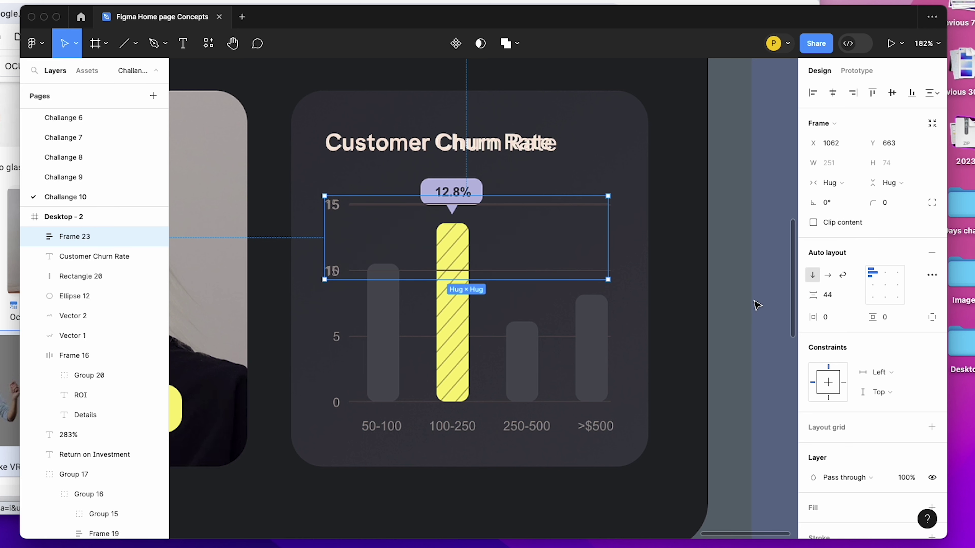
click(316, 299)
click(337, 277)
Relabel the second row 10 and duplicate it twice for the lower gridlines.
double_click(336, 276)
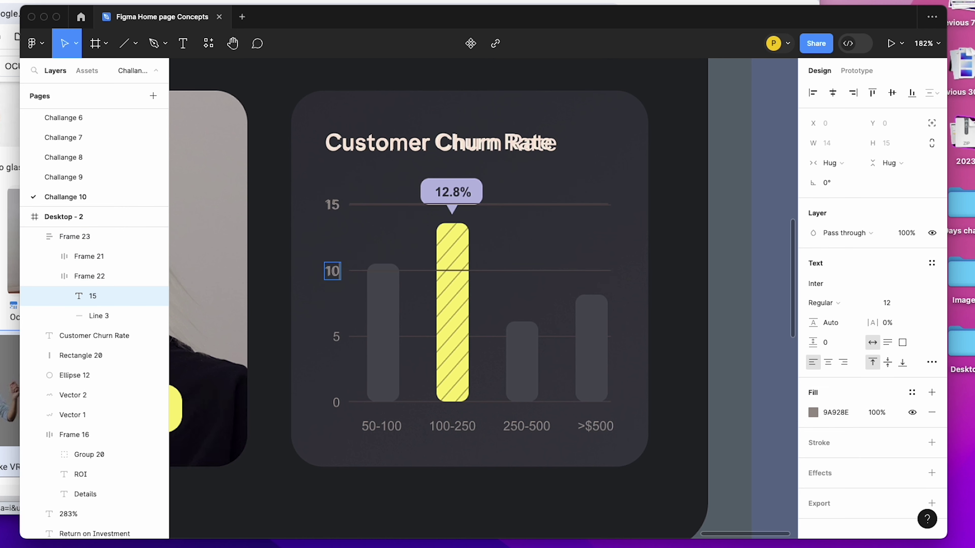
click(366, 275)
double_click(368, 273)
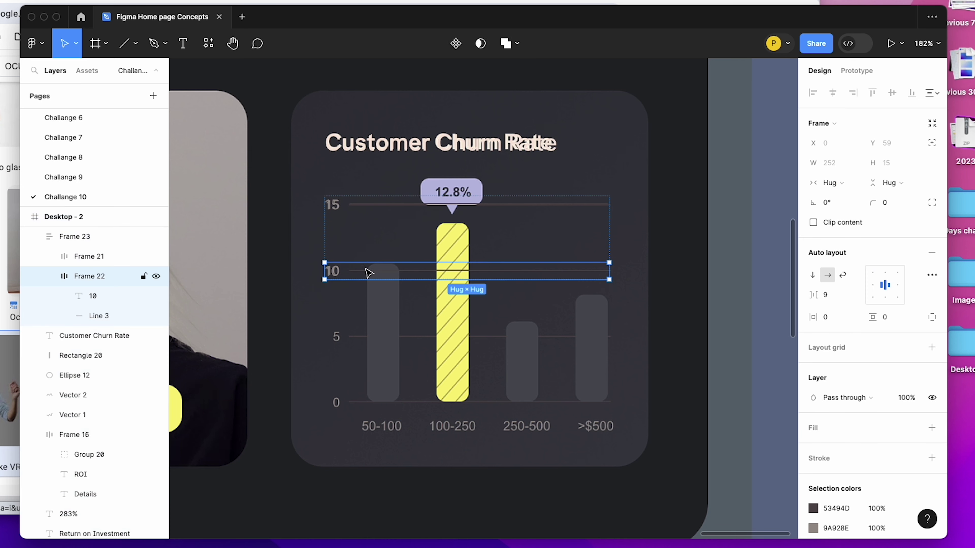
key(ctrl+d)
key(ctrl+d)
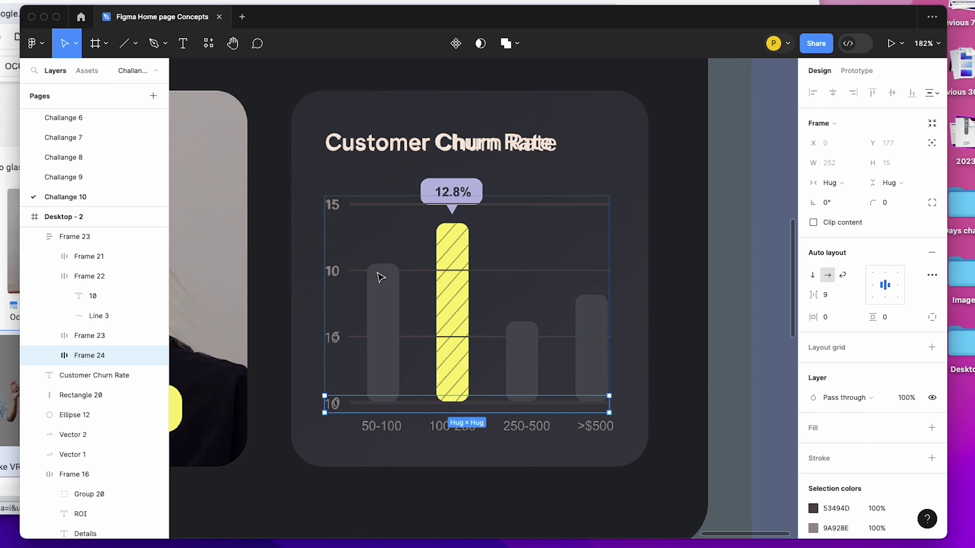
click(554, 501)
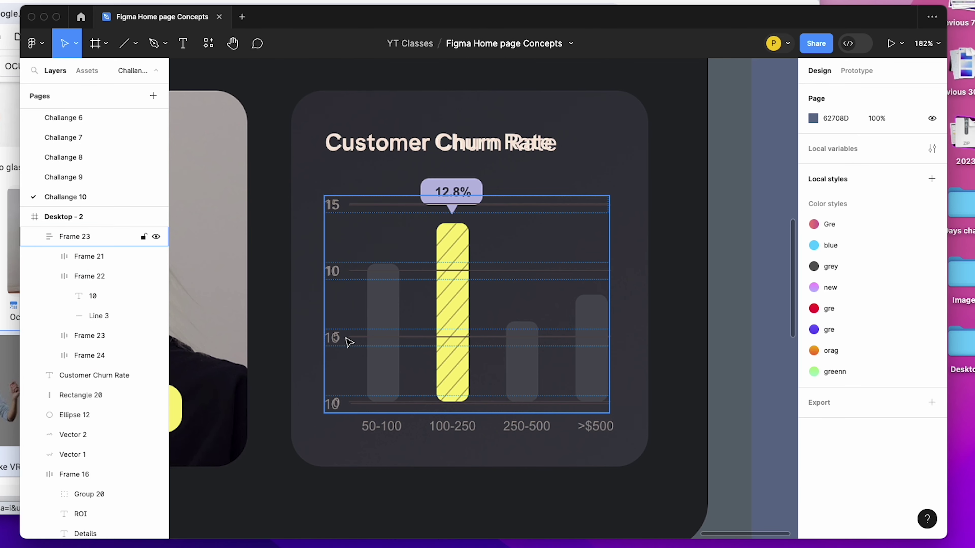
Relabel the third row 5 and the bottom row 0.
scroll(333, 342, up, 5)
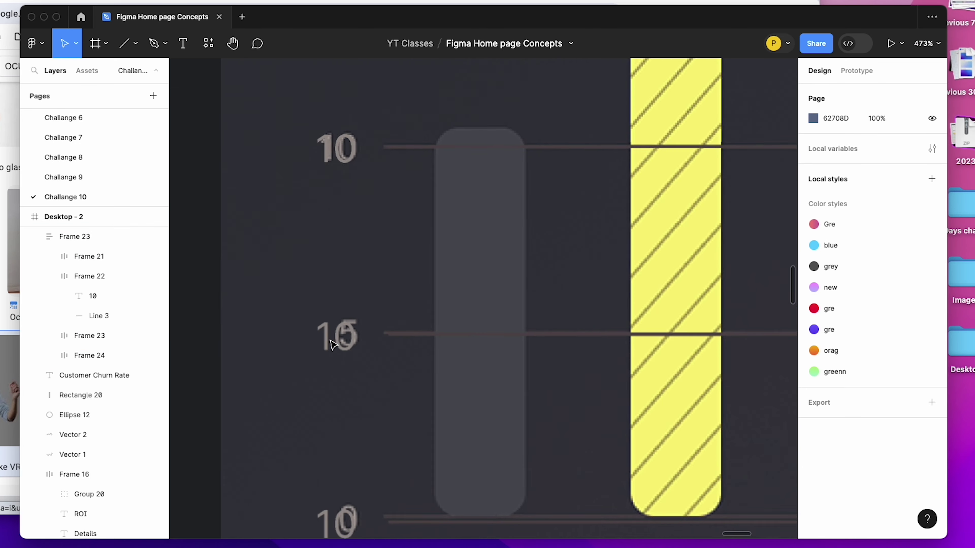
scroll(337, 341, up, 3)
click(347, 340)
double_click(347, 338)
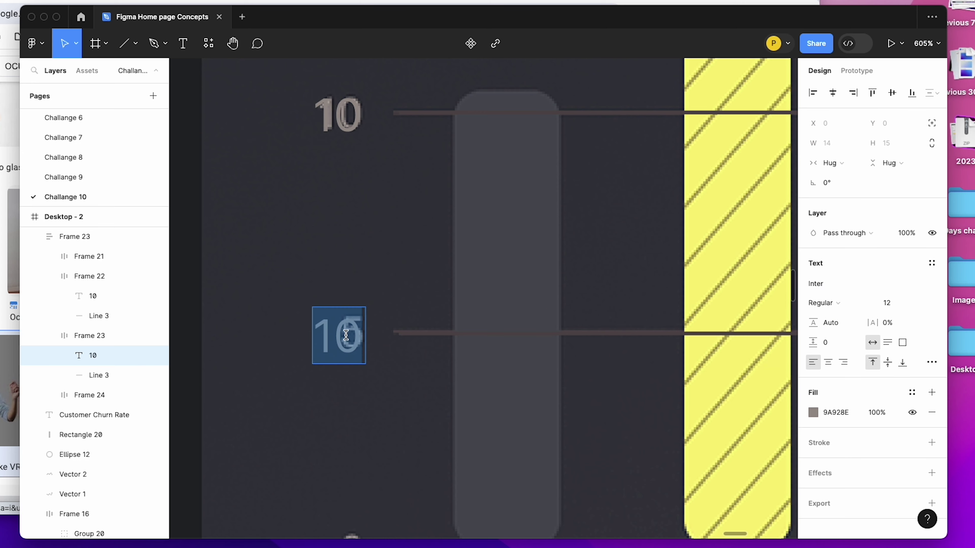
text(55)
key(Escape)
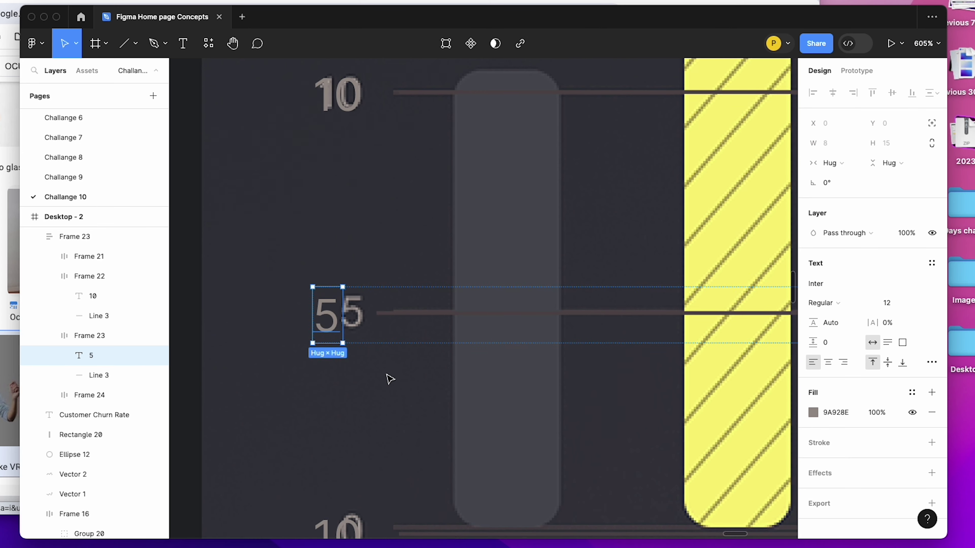
scroll(388, 376, down, 5)
click(346, 447)
double_click(345, 448)
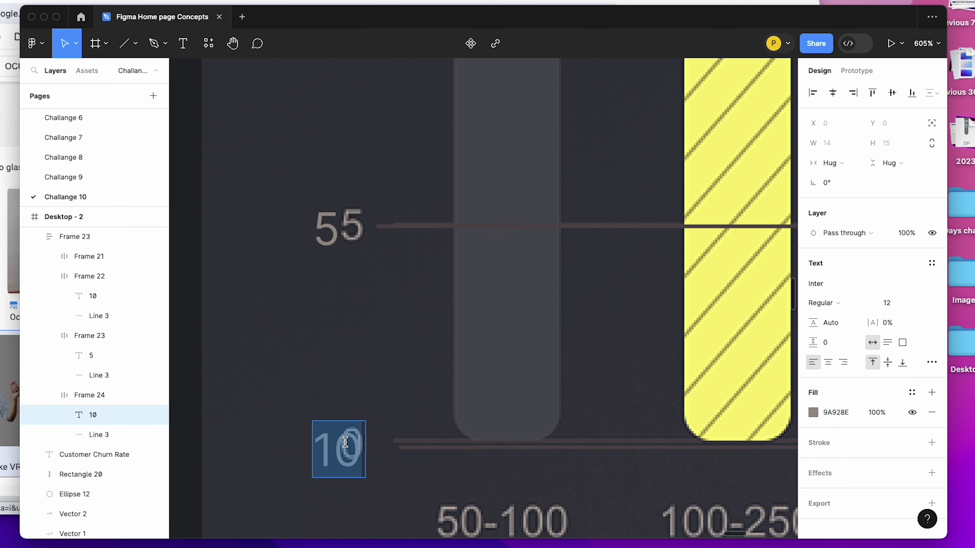
text(0)
key(Escape)
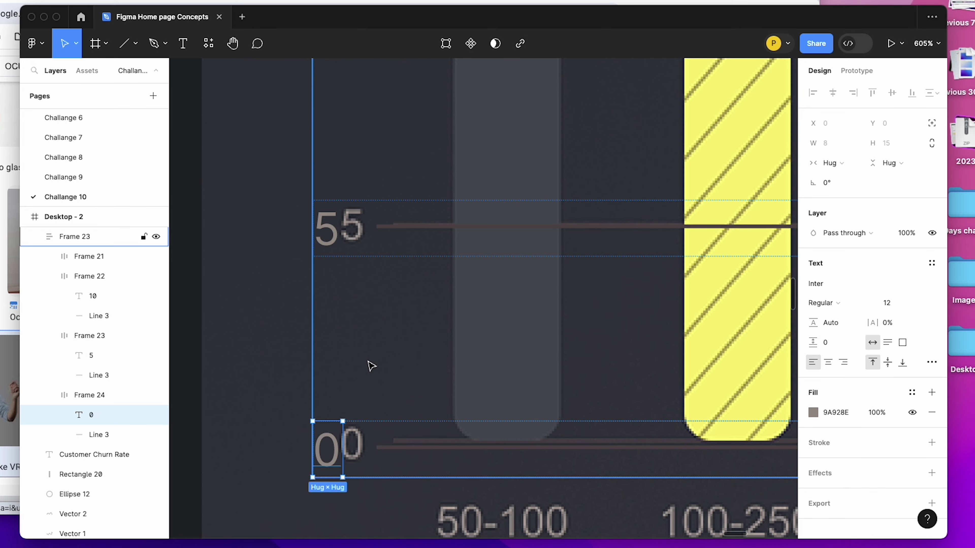
Step out of the axis stack to select the whole dashboard frame.
scroll(356, 349, down, 5)
scroll(370, 352, down, 3)
key(Escape)
key(Escape)
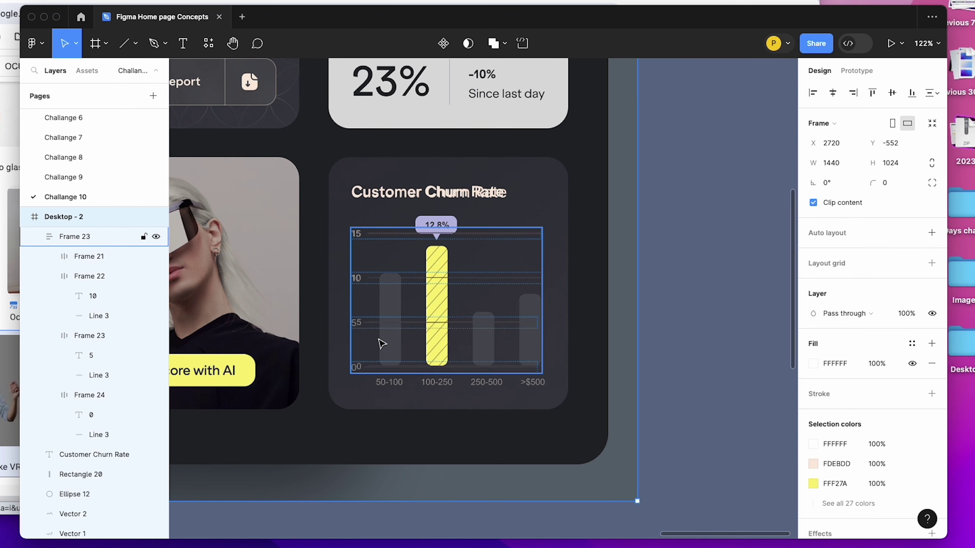
key(Escape)
key(Escape)
scroll(732, 294, up, 2)
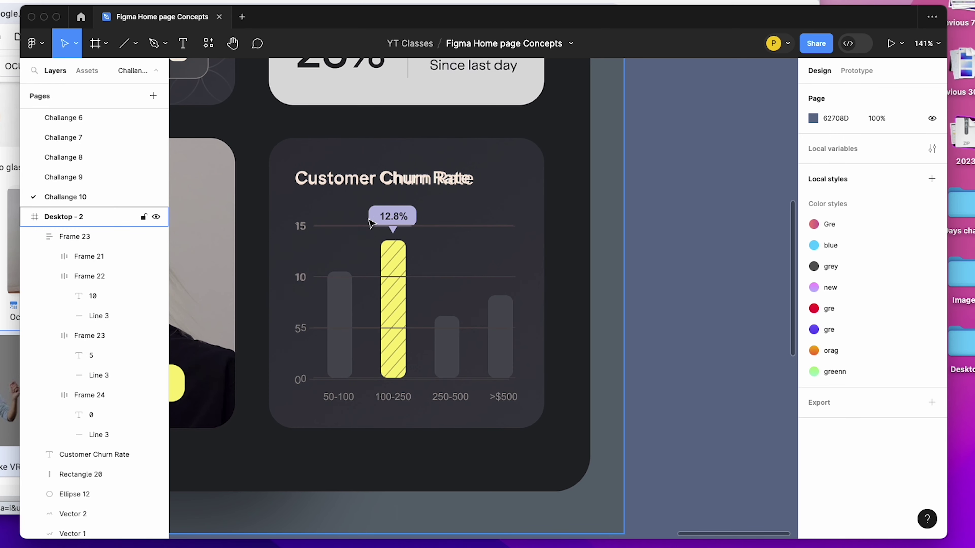
scroll(394, 219, up, 2)
scroll(391, 305, up, 2)
scroll(394, 309, up, 1)
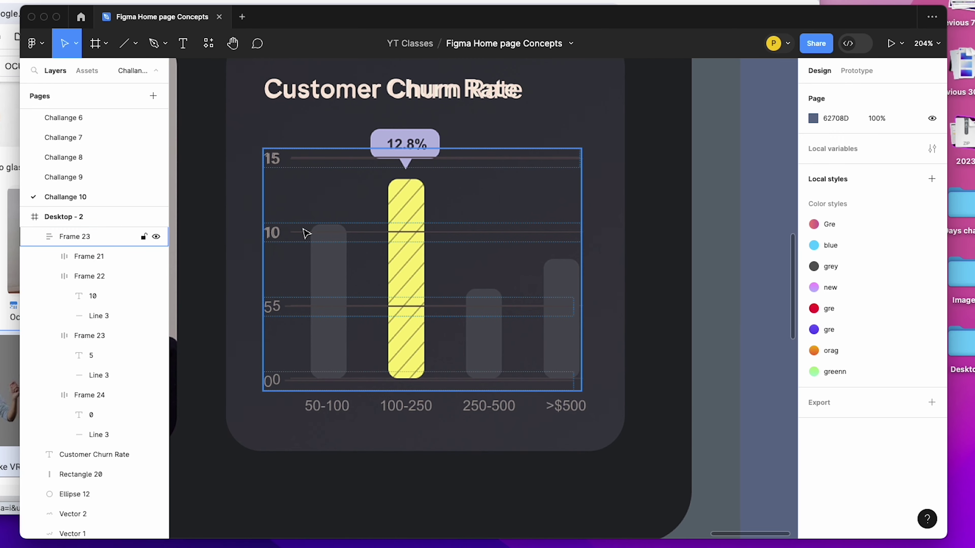
click(135, 43)
Draw a rounded 50-100 bar filled with the chart's dark grey 4D4F56.
click(115, 71)
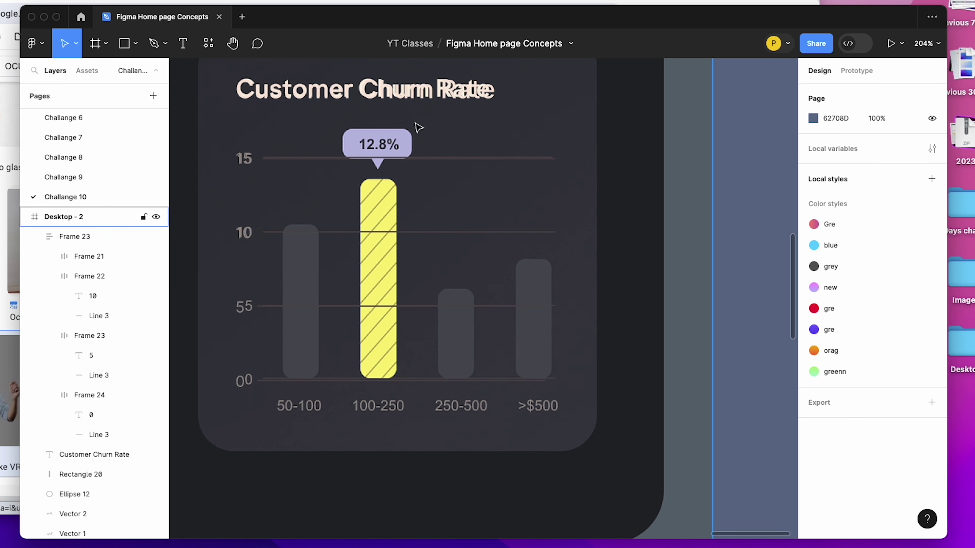
click(126, 56)
drag(207, 209, 240, 375)
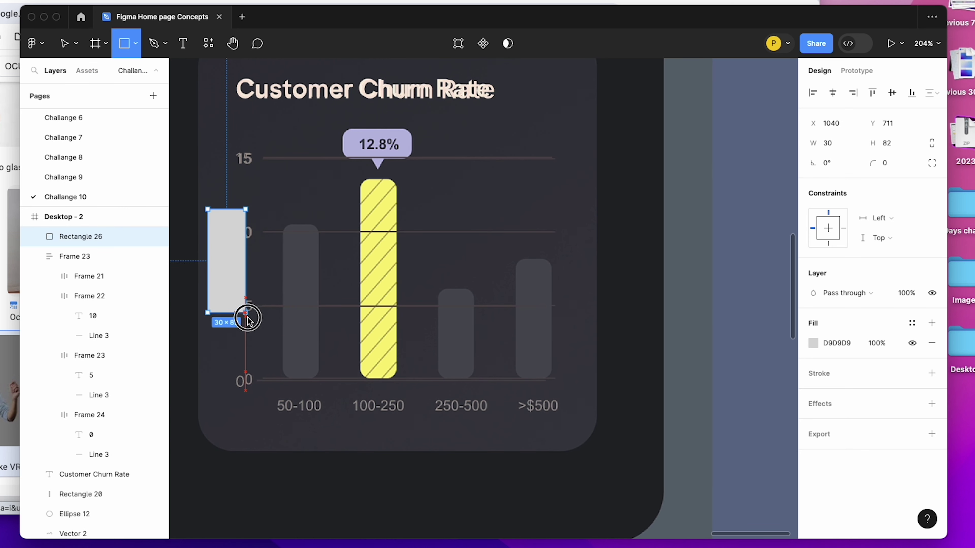
mouse_move(209, 270)
mouse_down()
mouse_move(294, 270)
mouse_move(299, 256)
mouse_up()
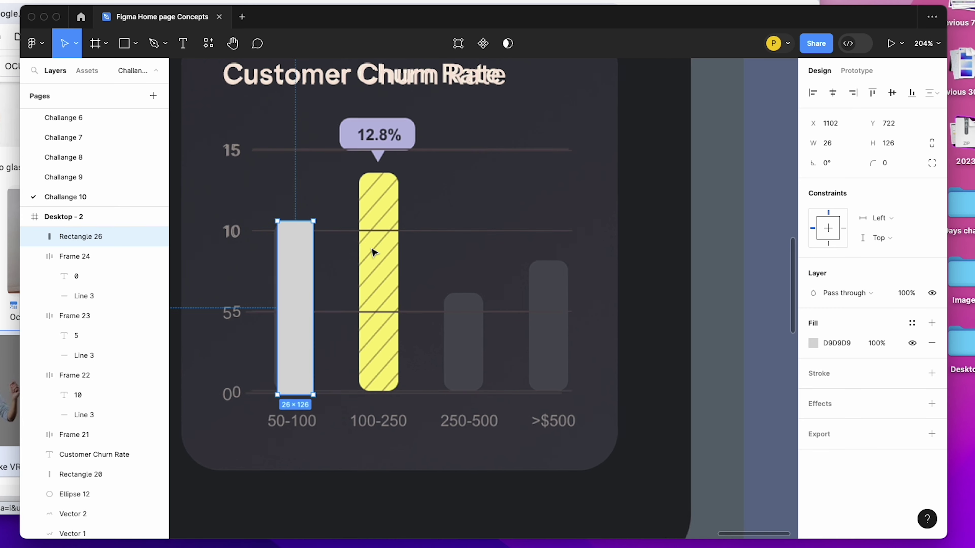
scroll(326, 269, up, 5)
scroll(369, 296, down, 3)
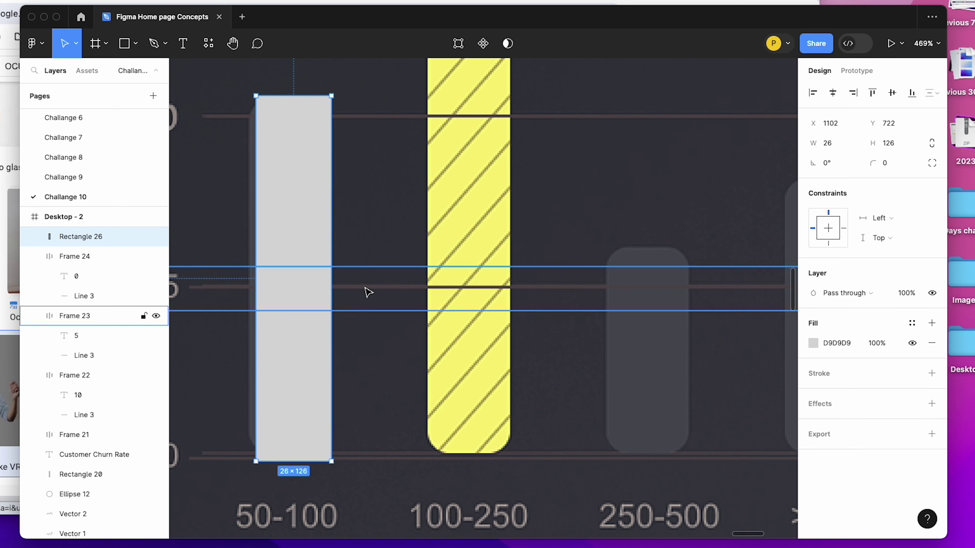
drag(264, 104, 283, 118)
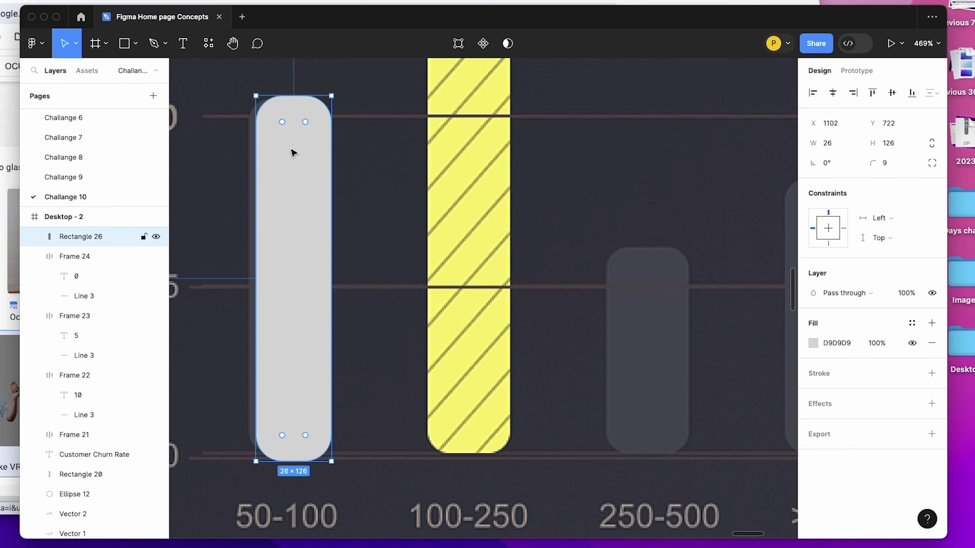
drag(293, 153, 291, 169)
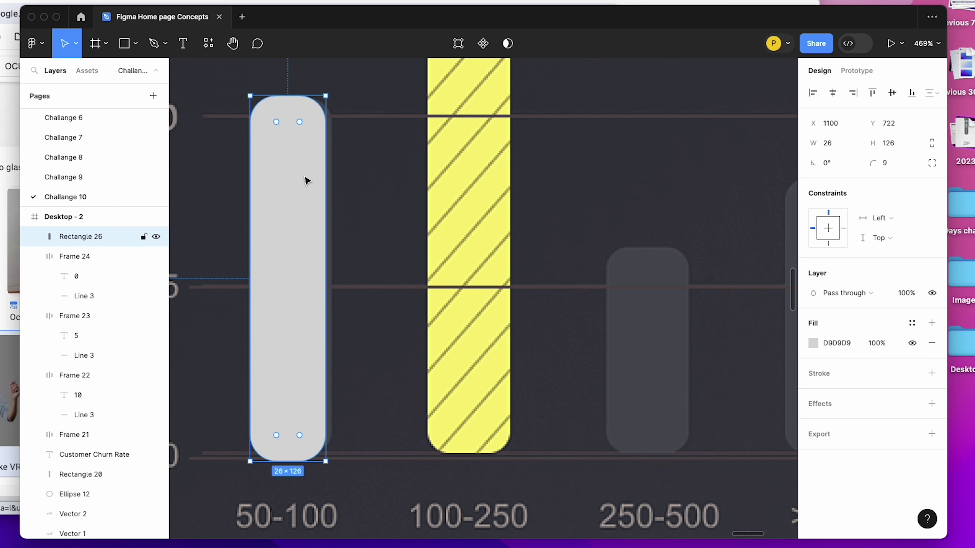
key(i)
click(642, 331)
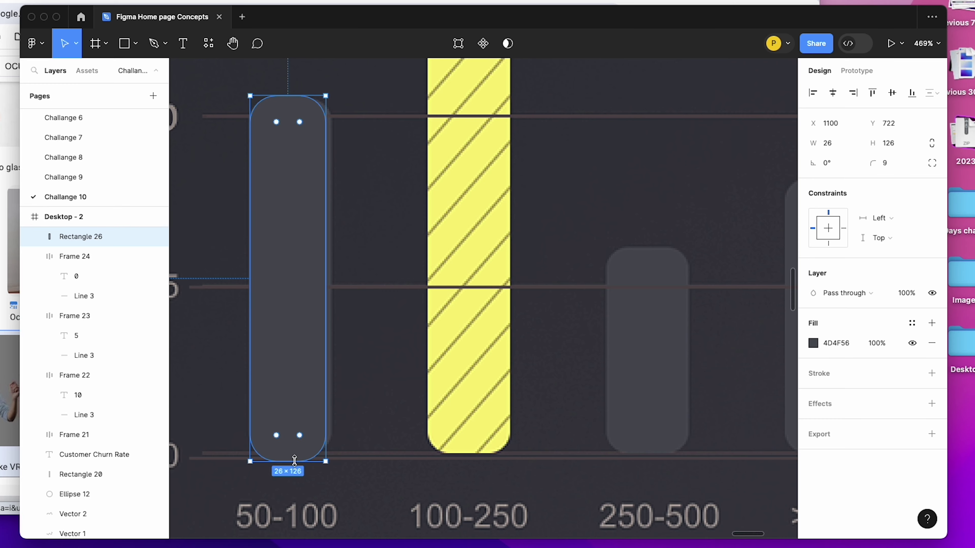
Copy the bar onto the 100-250 column and make it yellow FFF27A.
scroll(295, 459, down, 5)
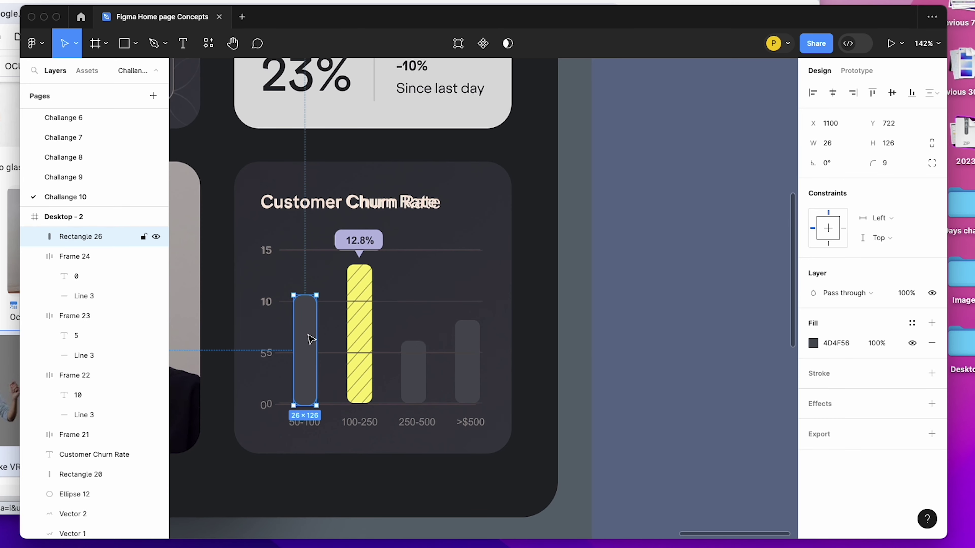
drag(326, 337, 359, 337)
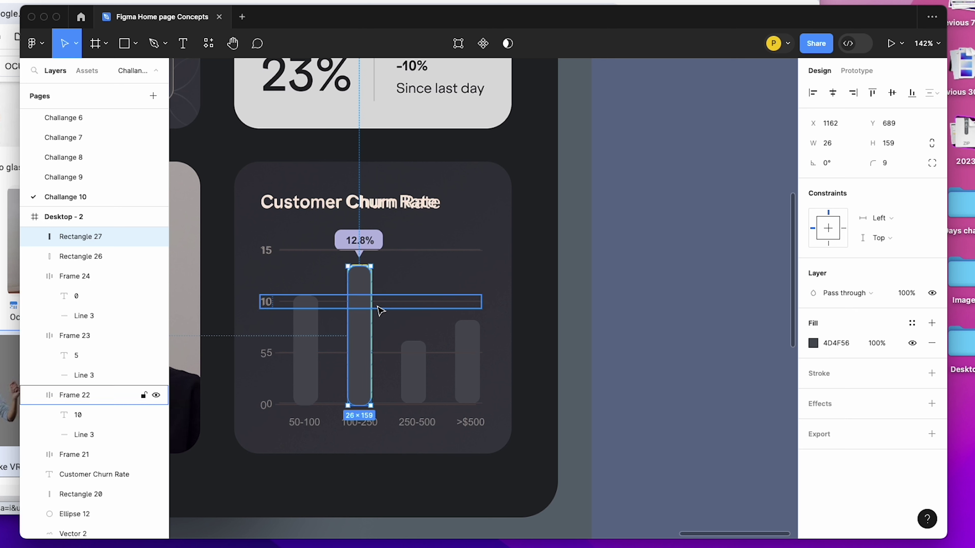
mouse_move(365, 311)
mouse_down()
mouse_move(350, 312)
mouse_move(359, 290)
mouse_up()
key(i)
click(365, 270)
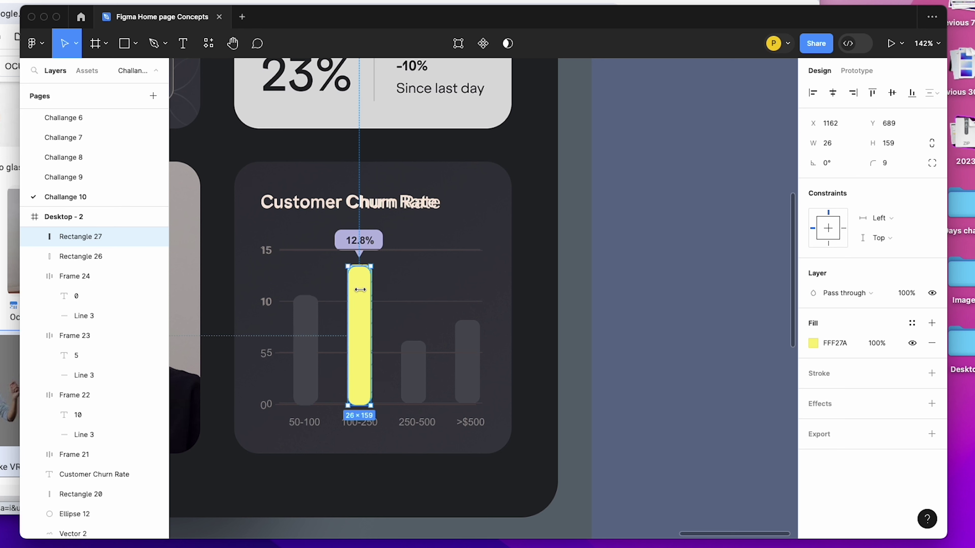
Copy the dark grey bar into the 250-500 and >$500 columns.
click(303, 328)
drag(334, 337, 412, 340)
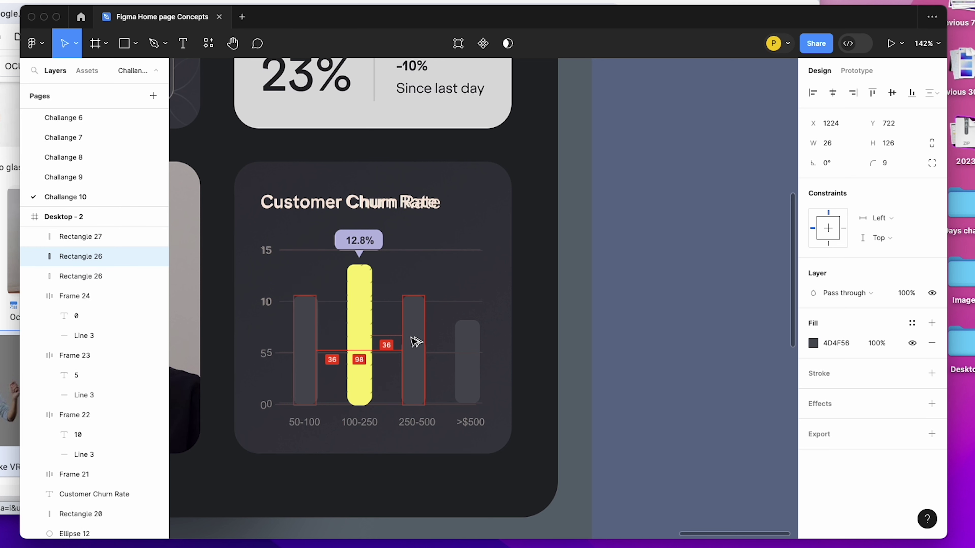
mouse_move(414, 296)
mouse_down()
mouse_move(419, 342)
mouse_move(461, 361)
mouse_up()
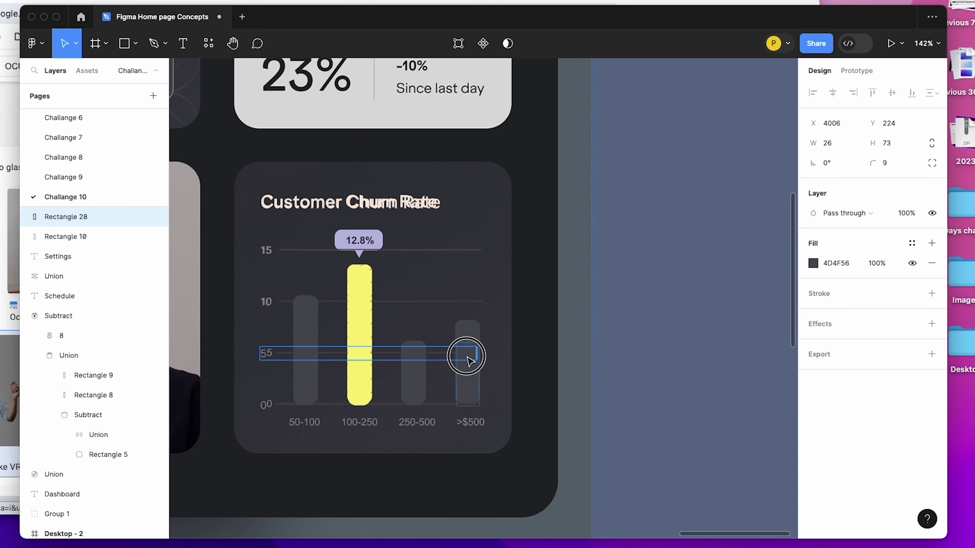
key(ctrl+z)
click(451, 375)
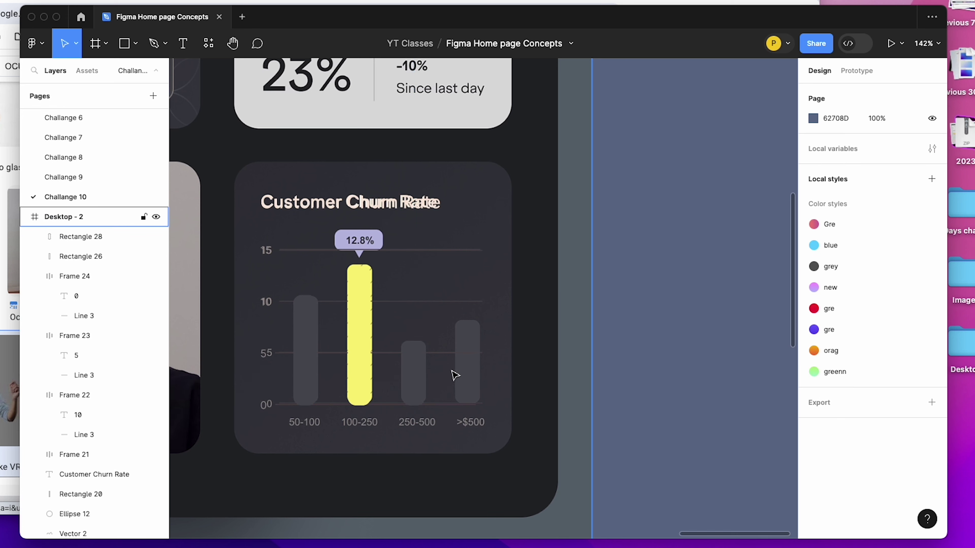
drag(419, 384, 469, 384)
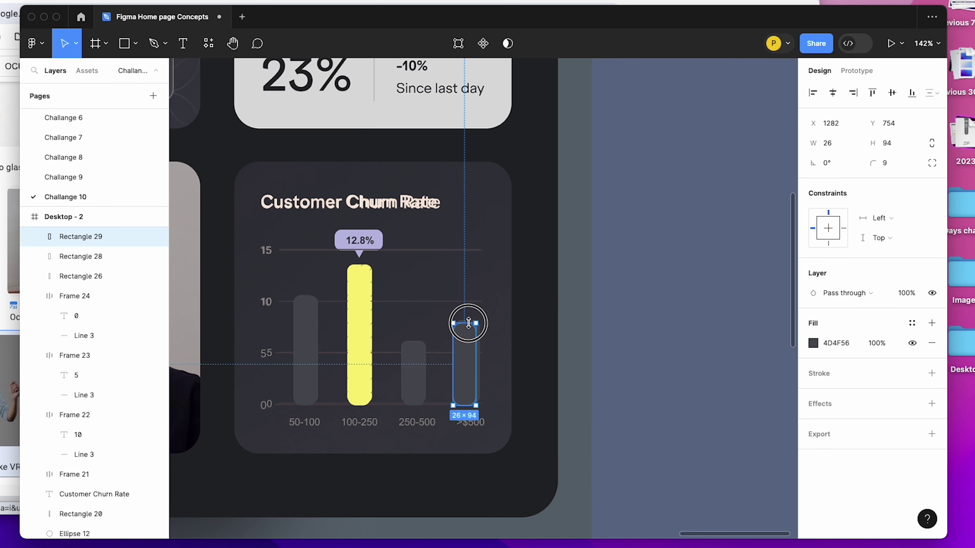
Check the yellow 100-250 bar, then clear the selection.
click(338, 302)
scroll(361, 303, up, 3)
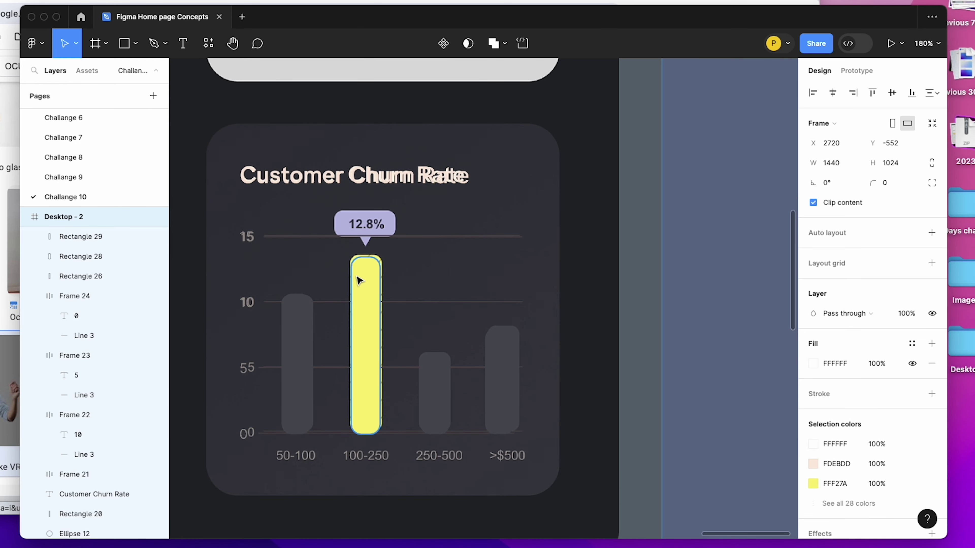
click(363, 281)
scroll(374, 271, up, 2)
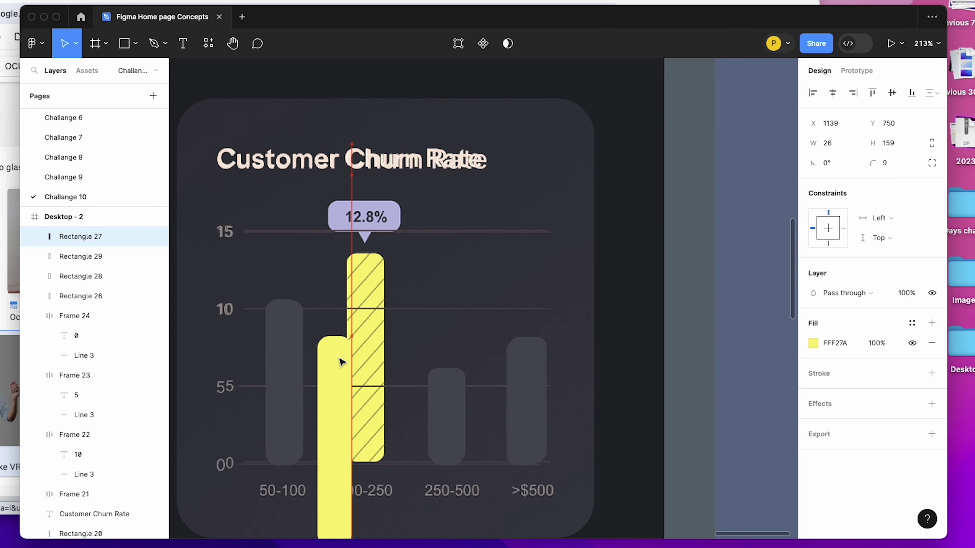
scroll(367, 284, down, 5)
click(542, 246)
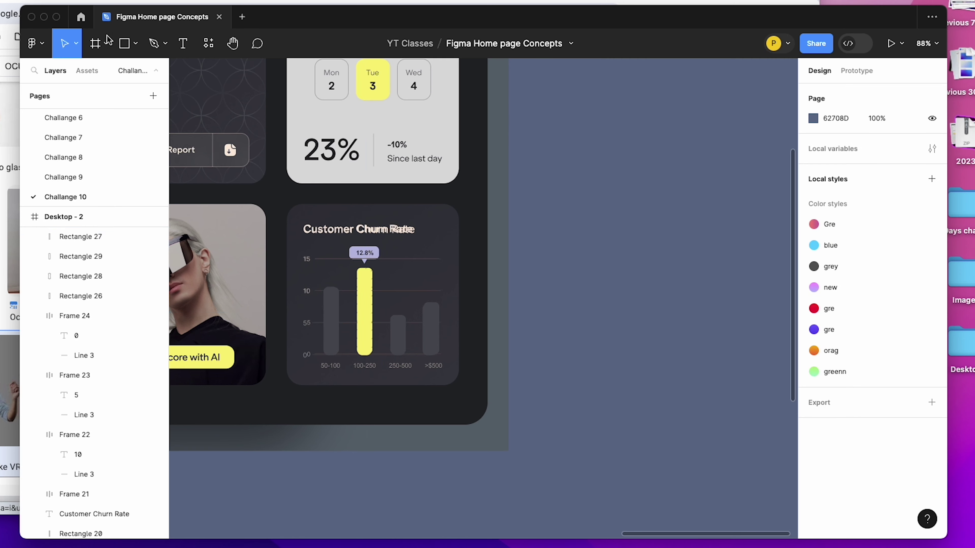
click(135, 43)
Draw a 140-wide line, rotate it to 30°, and copy it just below.
click(105, 88)
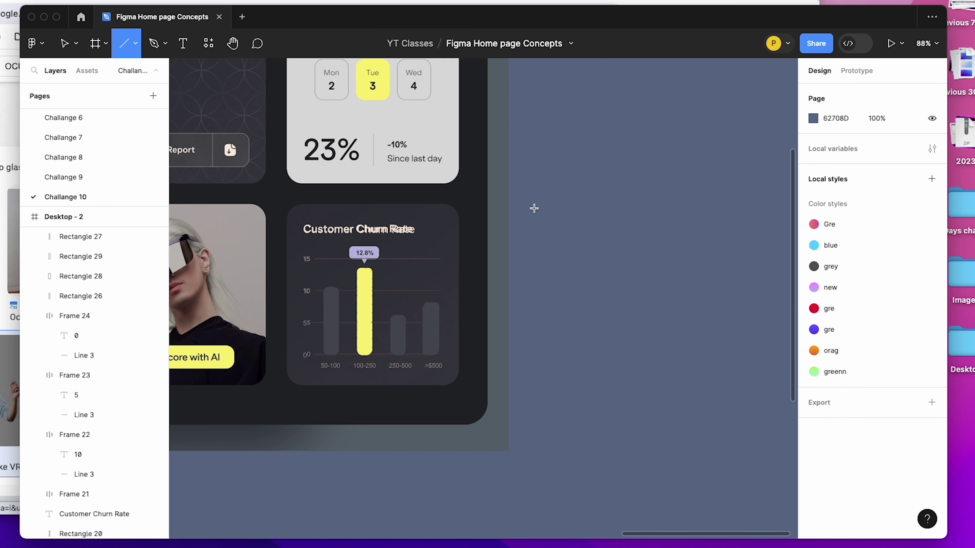
drag(538, 207, 616, 207)
scroll(629, 212, up, 5)
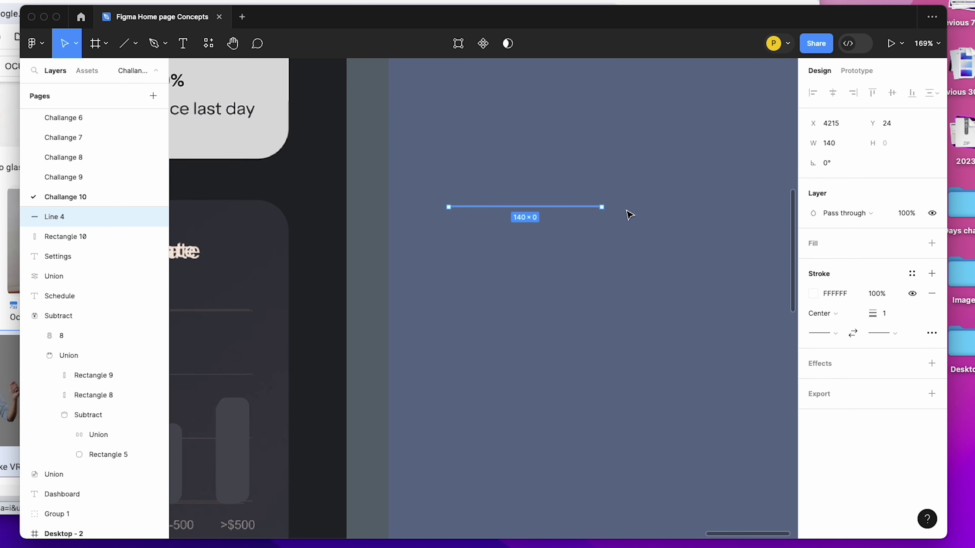
drag(608, 210, 605, 158)
click(563, 243)
alt+drag(549, 201, 550, 225)
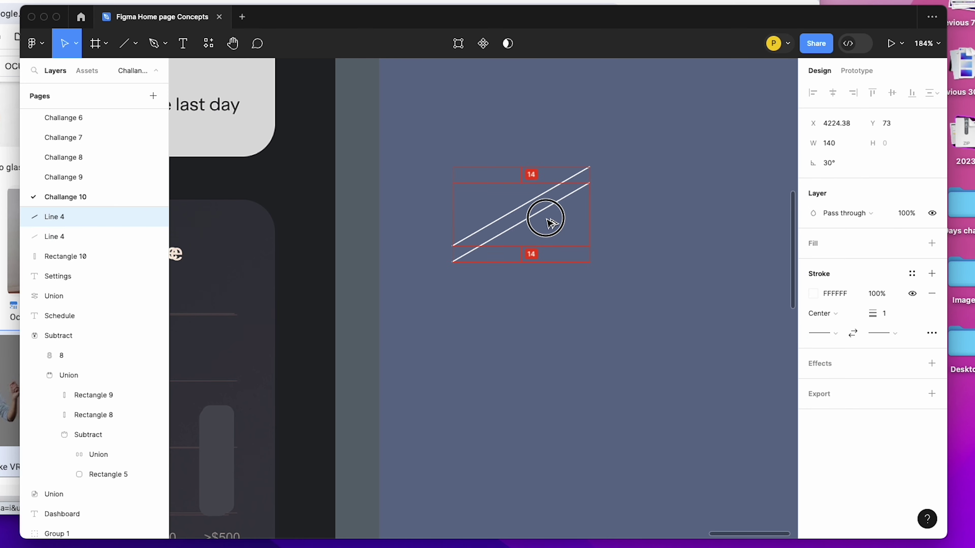
Repeat the copy twice, group the diagonal lines, and stroke them grey 7B7B7B.
key(super+d)
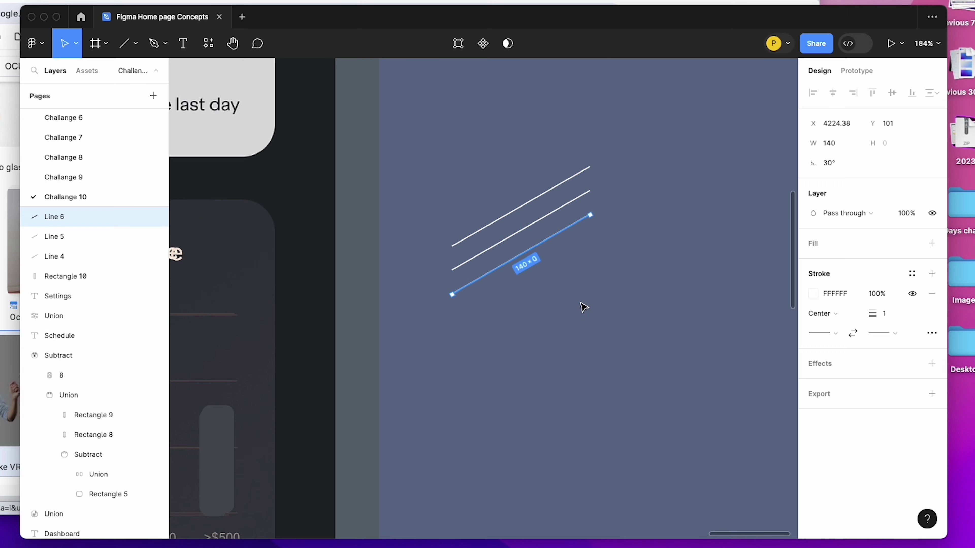
key(super+d)
key(super+d)
key(super+d)
key(super+d)
key(super+d)
key(super+d)
key(super+d)
key(super+d)
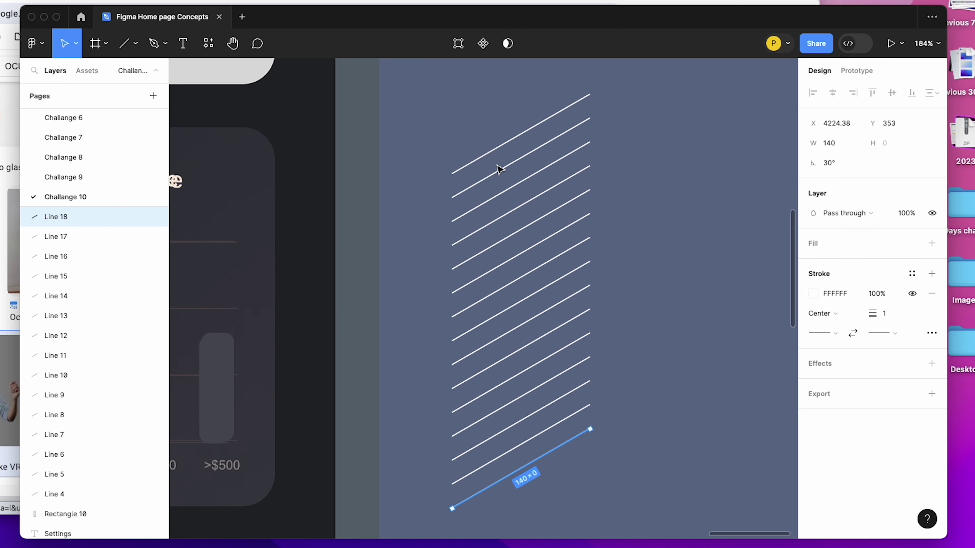
scroll(501, 169, down, 5)
drag(485, 128, 549, 336)
key(super+g)
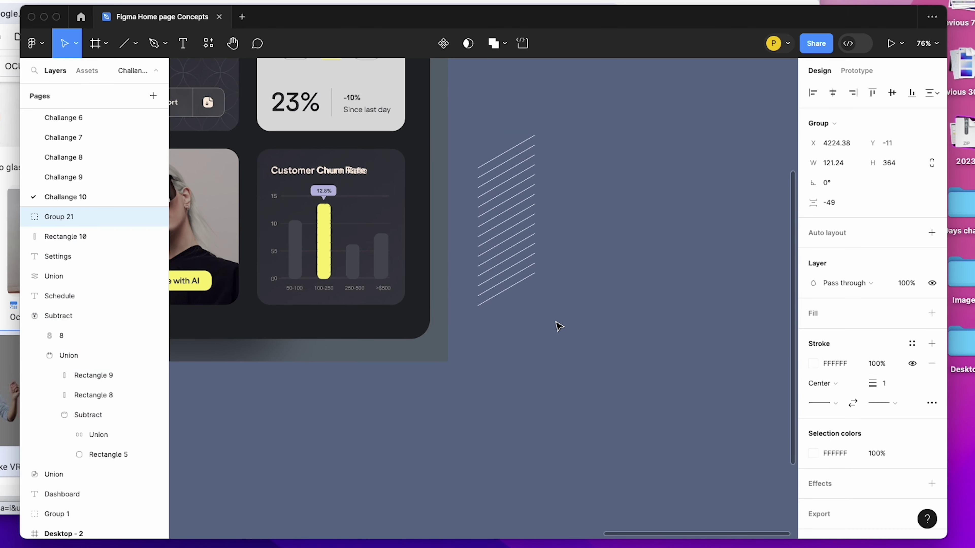
click(813, 453)
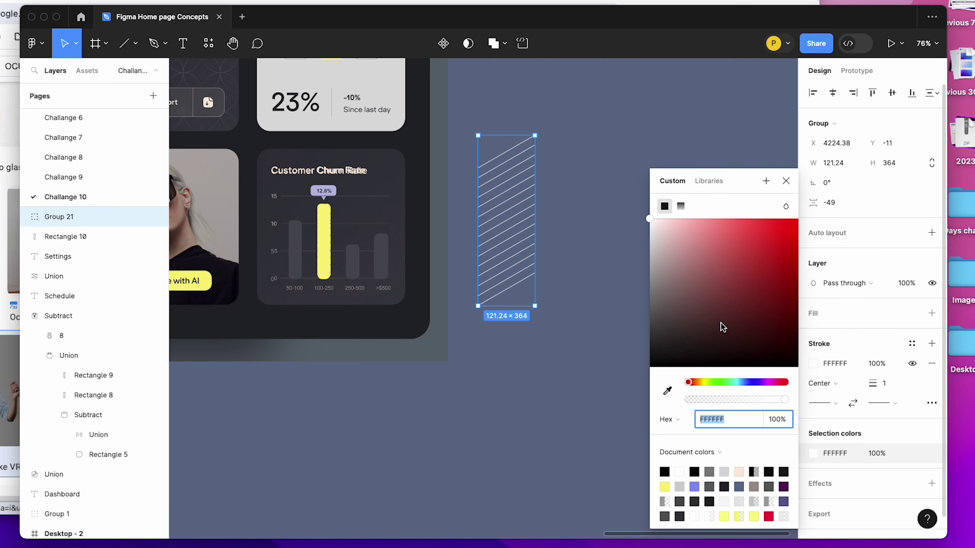
drag(657, 273, 620, 293)
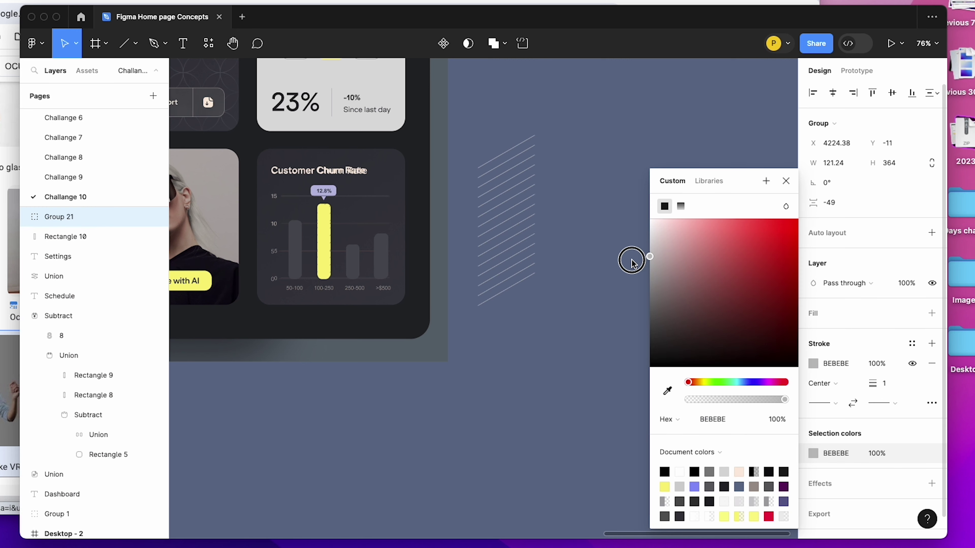
click(513, 233)
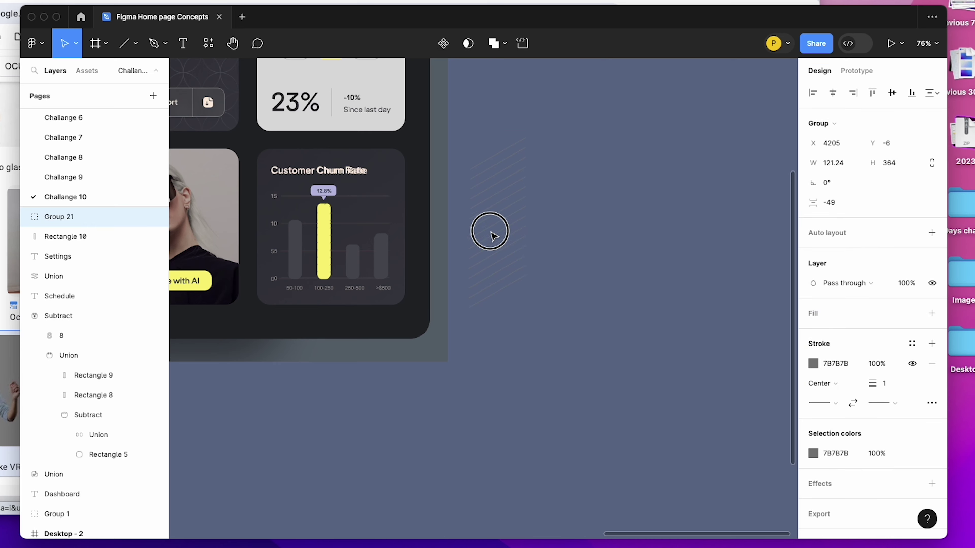
ctrl+scroll(313, 233, up, 2)
ctrl+scroll(312, 232, up, 3)
Copy the yellow bar to 250-500 and mask the hatch lines with it.
click(328, 224)
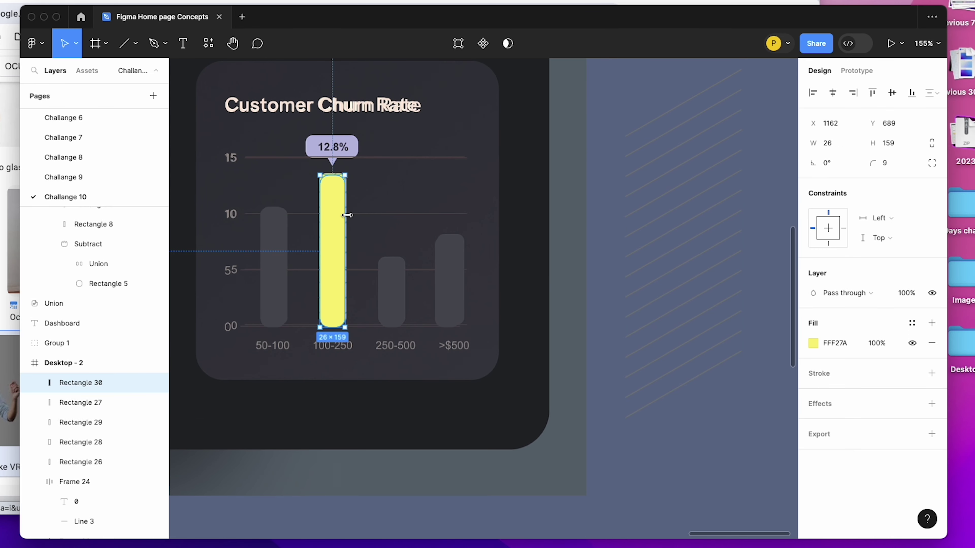
alt+drag(331, 212, 385, 219)
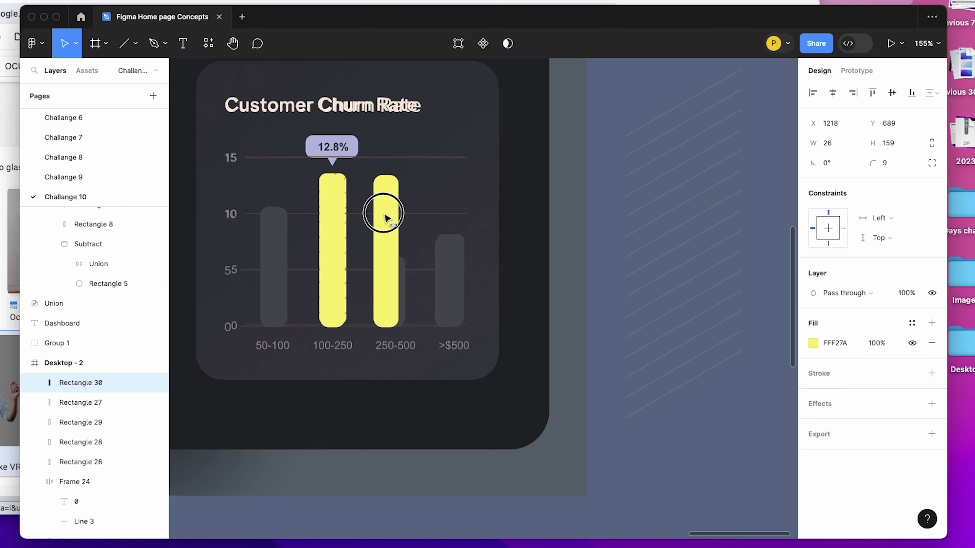
drag(642, 195, 388, 201)
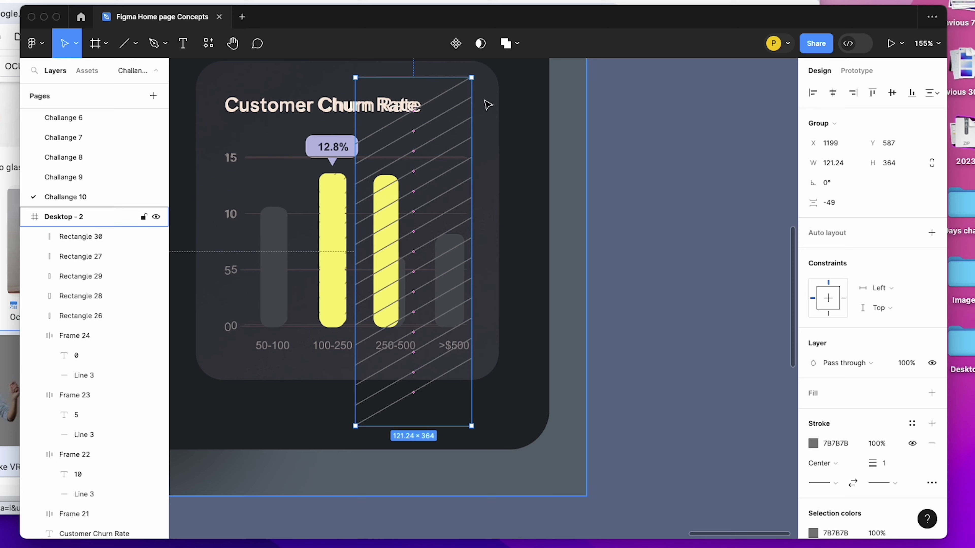
mouse_move(466, 73)
mouse_down()
mouse_move(416, 230)
mouse_move(417, 168)
mouse_up()
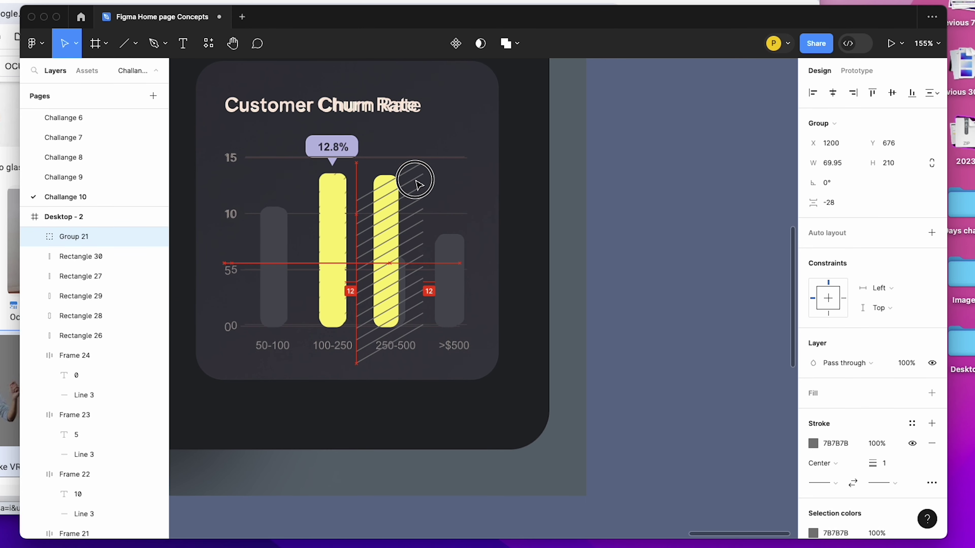
shift+click(383, 184)
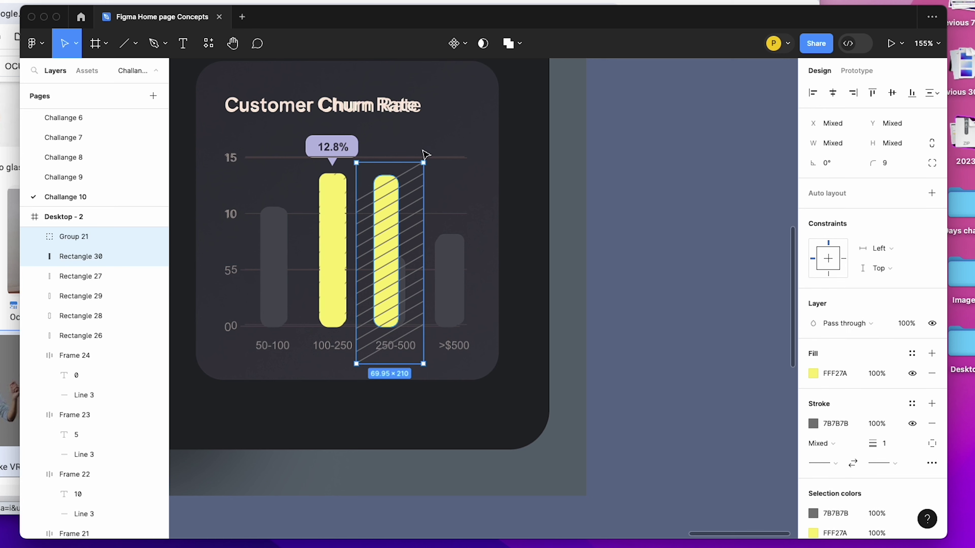
click(482, 44)
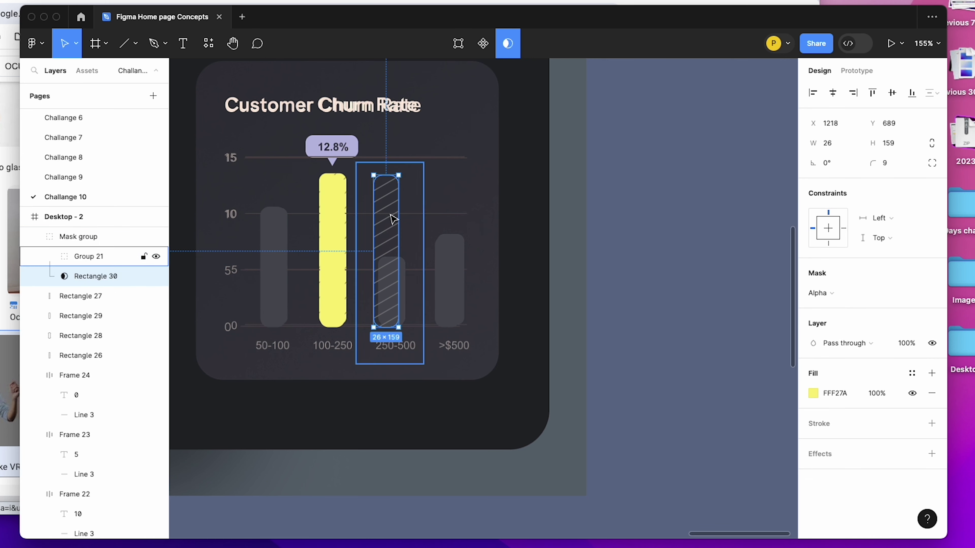
Position the hatch pattern over the yellow 100-250 bar.
drag(389, 206, 367, 206)
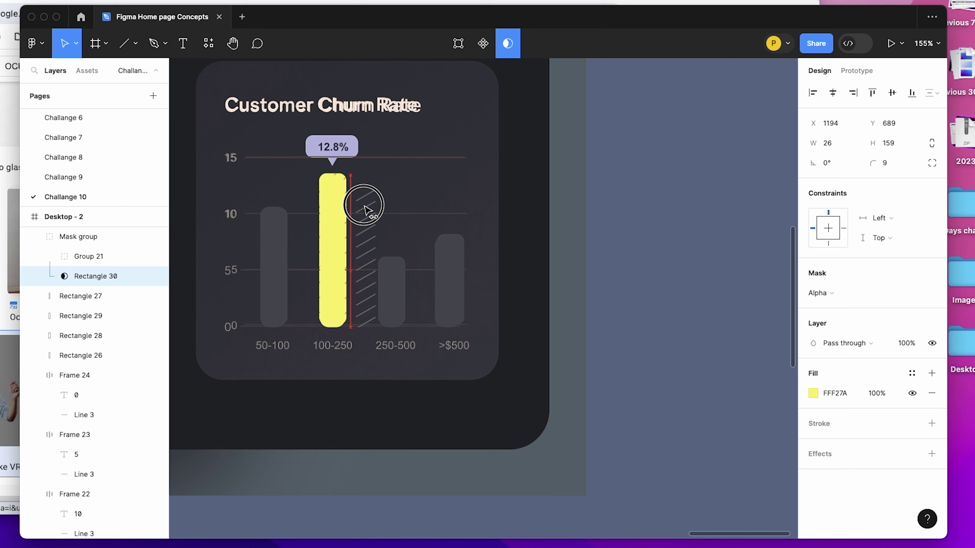
drag(369, 199, 421, 197)
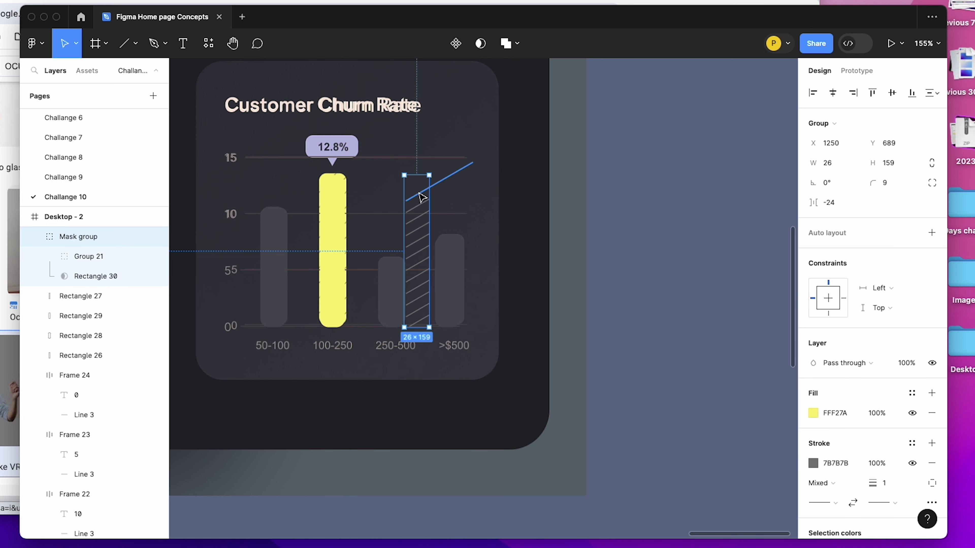
key(alt)
drag(421, 196, 333, 198)
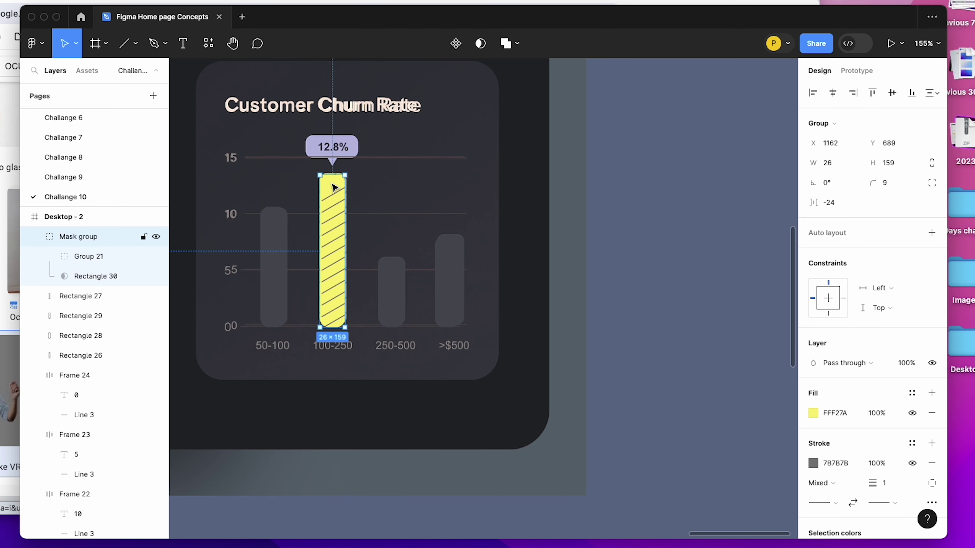
mouse_move(332, 188)
mouse_down()
mouse_move(350, 188)
mouse_move(330, 189)
mouse_up()
key(Escape)
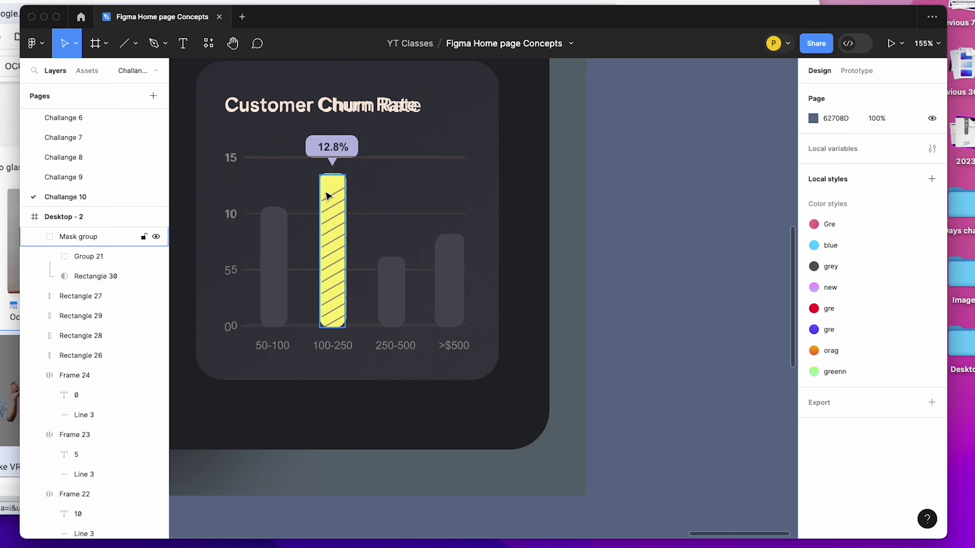
Copy the hatched bar with its yellow rectangle onto the >$500 column.
click(326, 204)
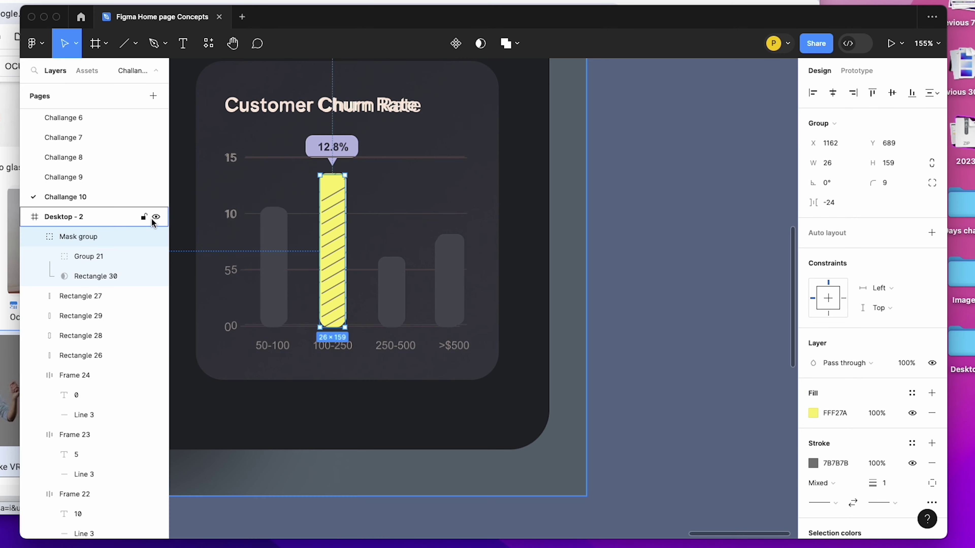
shift+click(104, 294)
drag(333, 239, 430, 240)
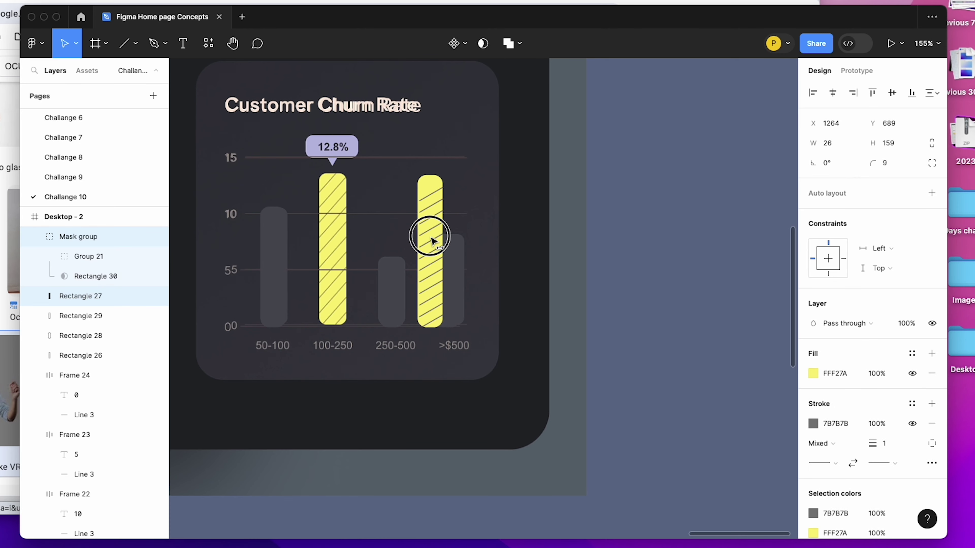
key(Escape)
scroll(430, 205, up, 5)
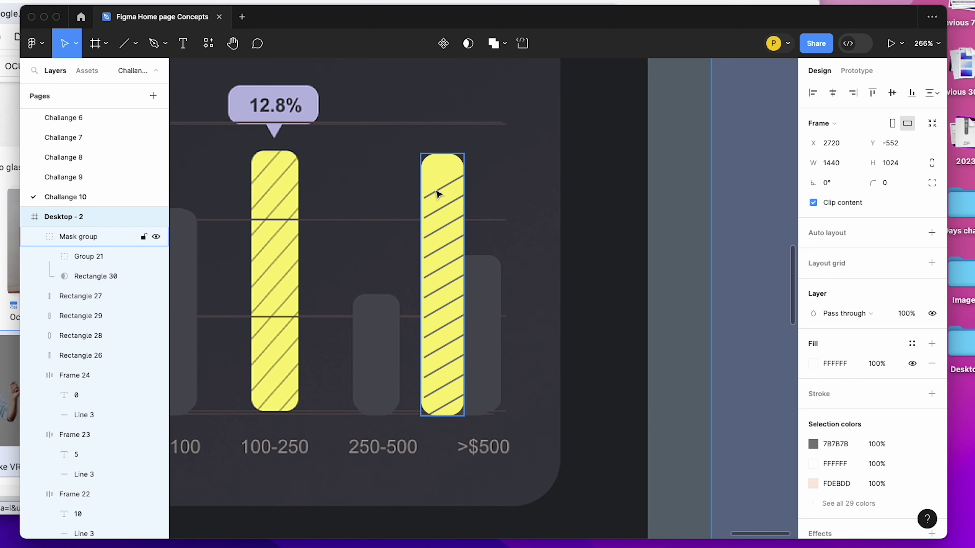
Lighten the hatch stripes to grey 808080 at 50% opacity.
double_click(438, 194)
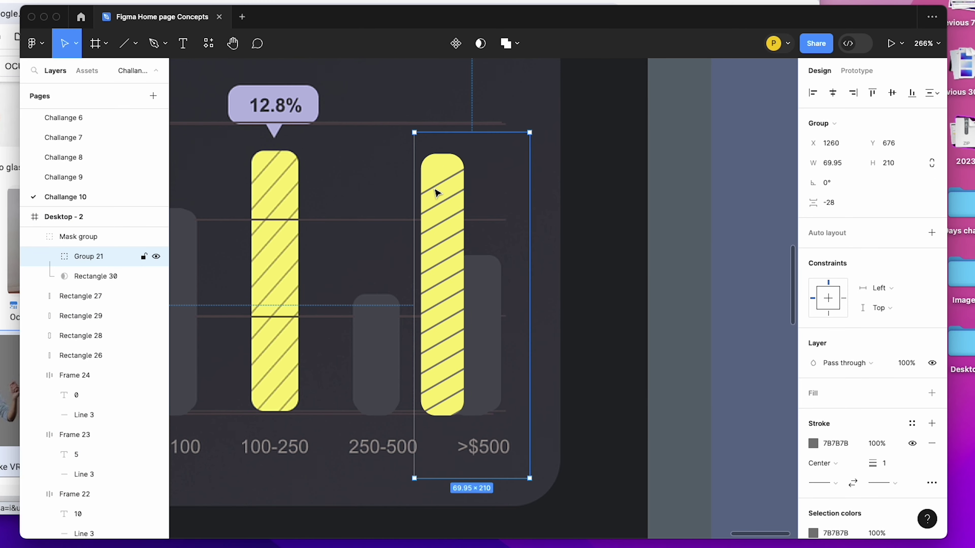
drag(437, 192, 433, 173)
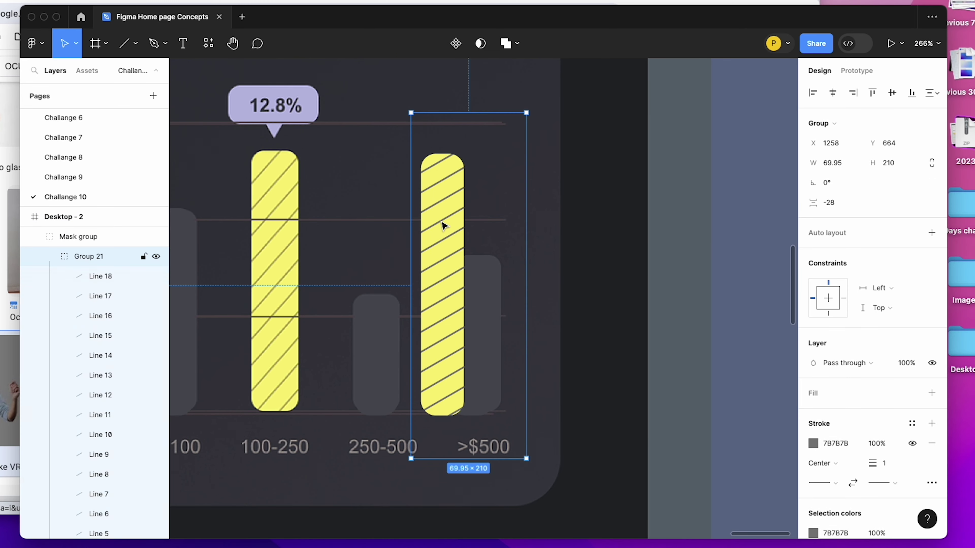
click(813, 444)
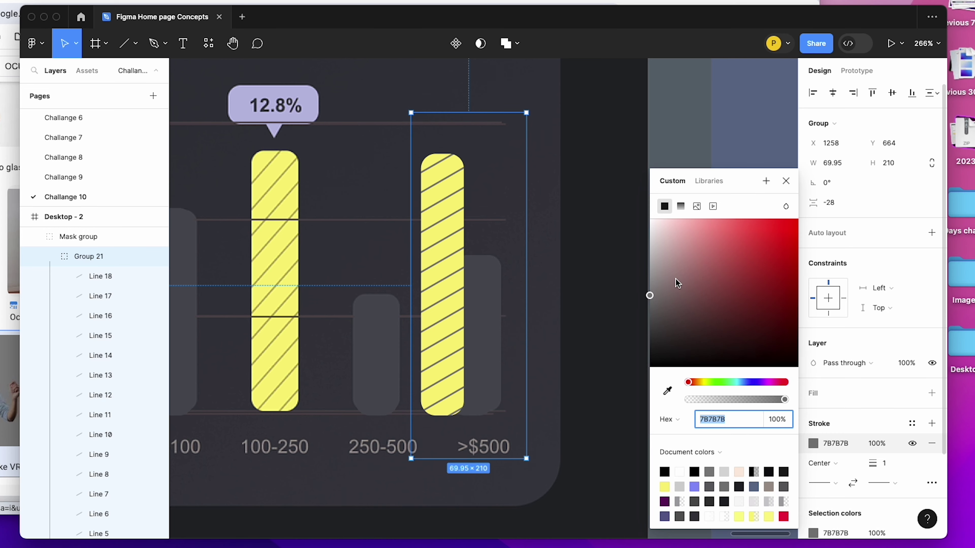
mouse_move(676, 283)
mouse_down()
mouse_move(606, 273)
mouse_move(641, 303)
mouse_up()
click(878, 445)
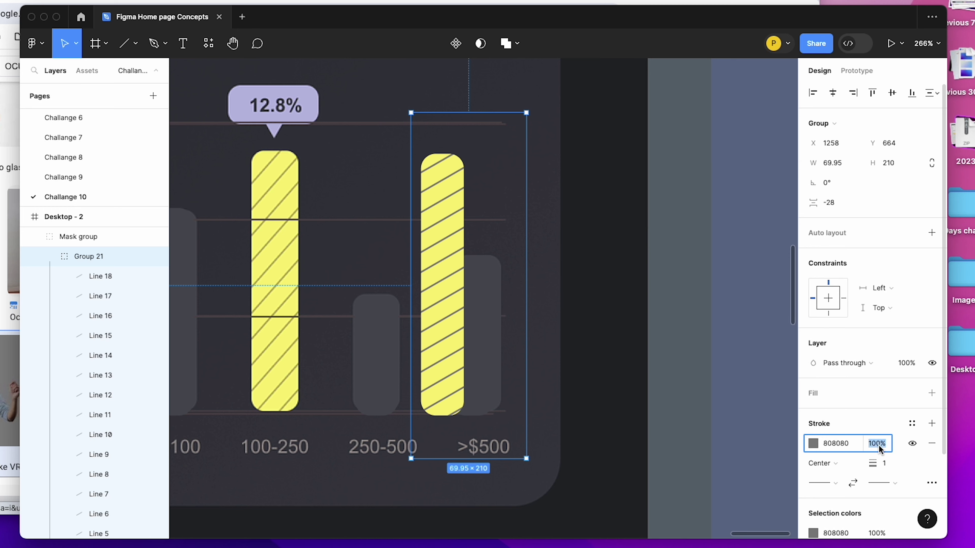
text(50)
key(Return)
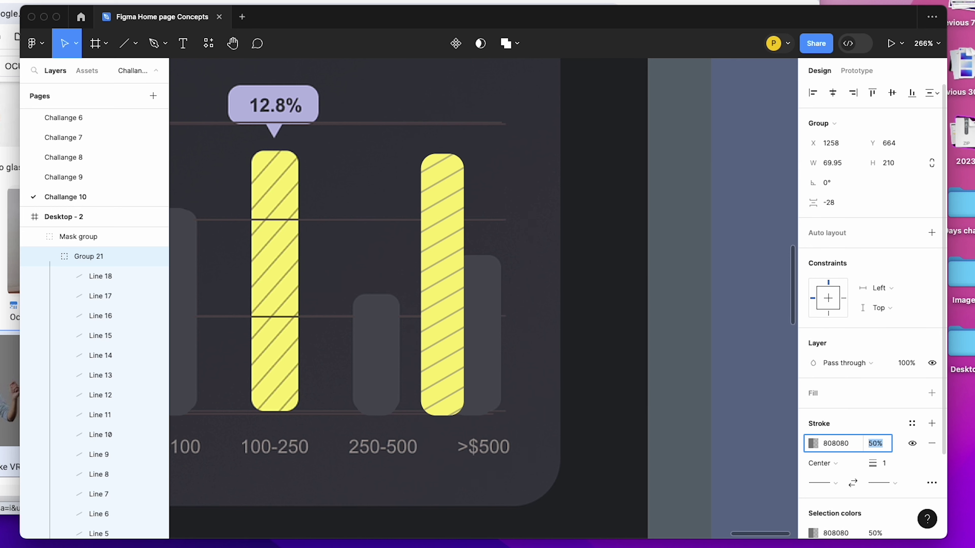
Group the hatch mask with its yellow bar and place it on the 100-250 column.
click(433, 212)
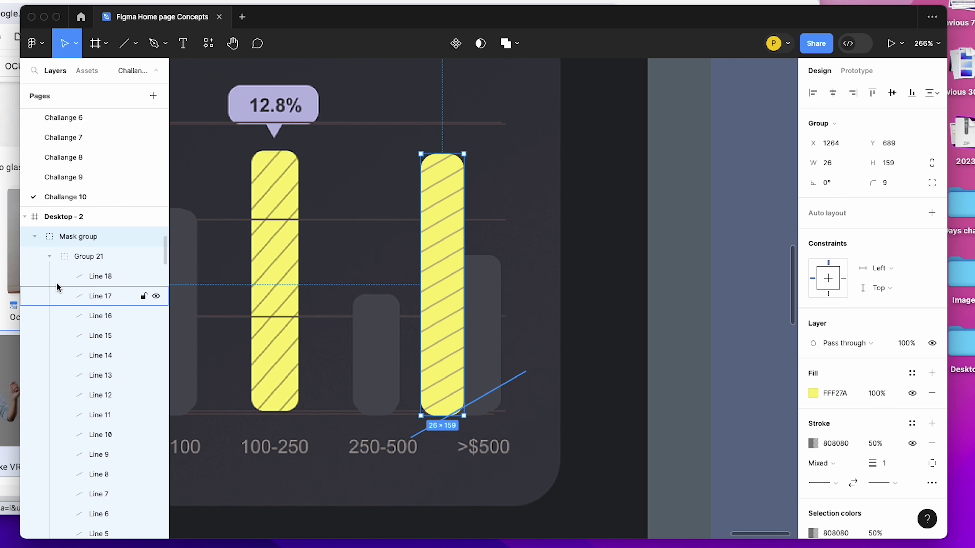
click(49, 256)
click(73, 298)
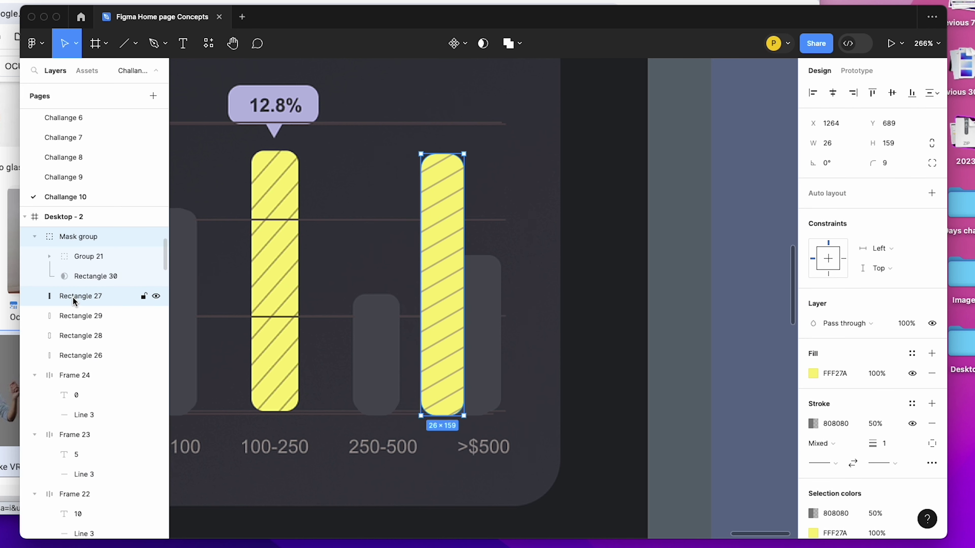
key(super+g)
mouse_move(437, 236)
mouse_down()
mouse_move(484, 257)
mouse_move(286, 230)
mouse_up()
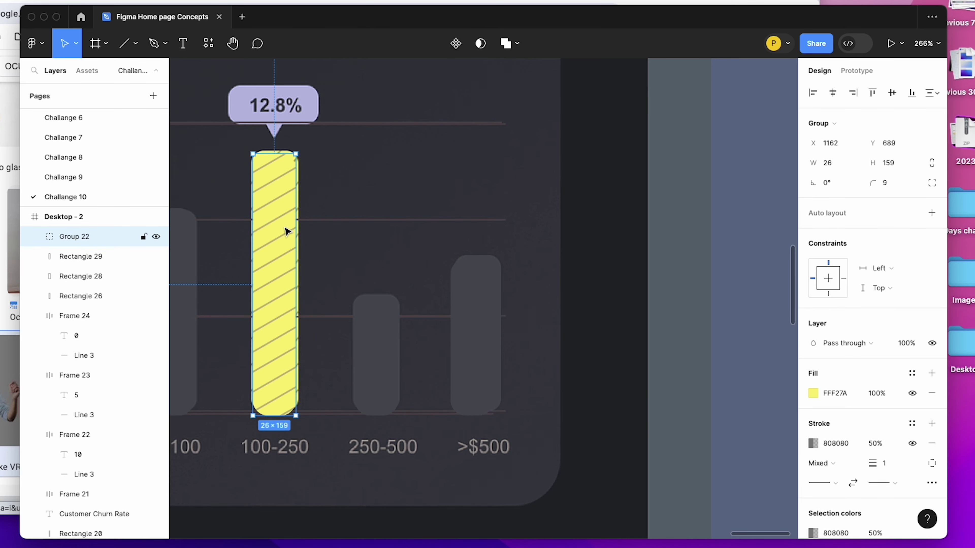
Draw a rectangle over the tooltip and round its corners to radius 8.
scroll(286, 231, down, 5)
click(598, 251)
scroll(350, 225, up, 5)
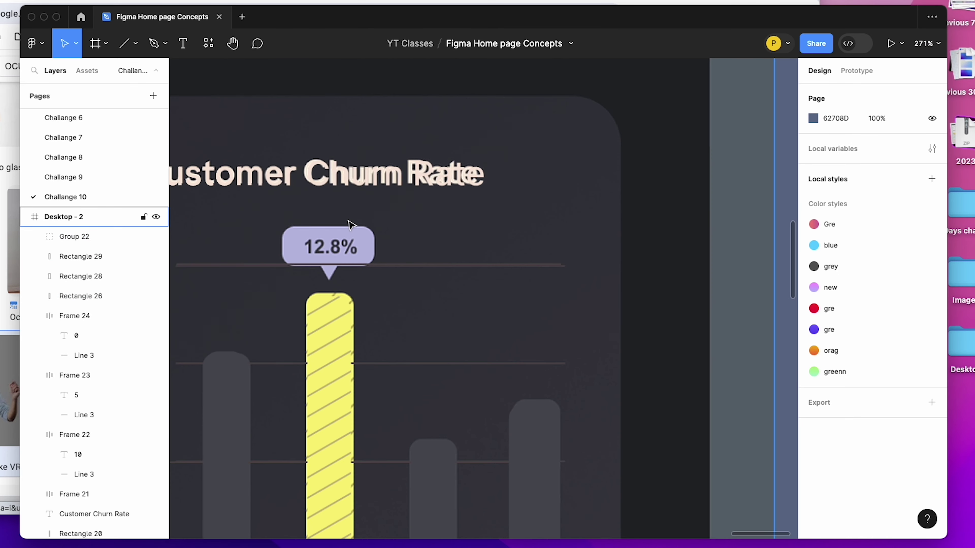
scroll(222, 170, up, 3)
scroll(222, 170, up, 2)
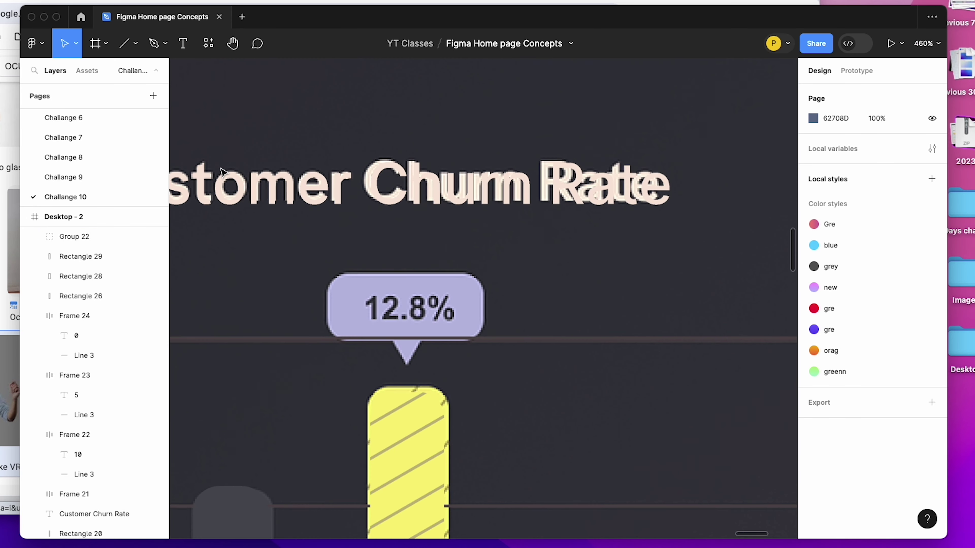
mouse_move(63, 216)
click(124, 43)
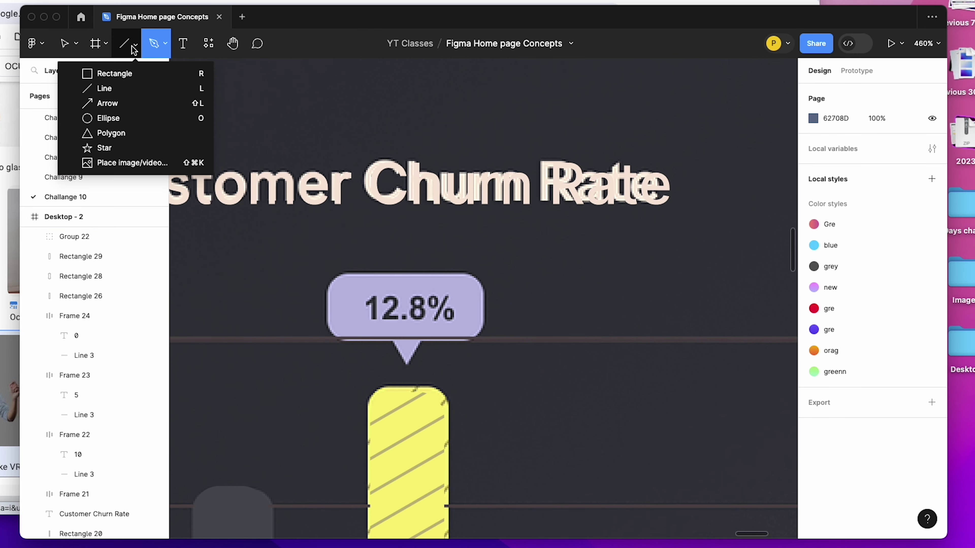
click(115, 73)
drag(322, 273, 484, 340)
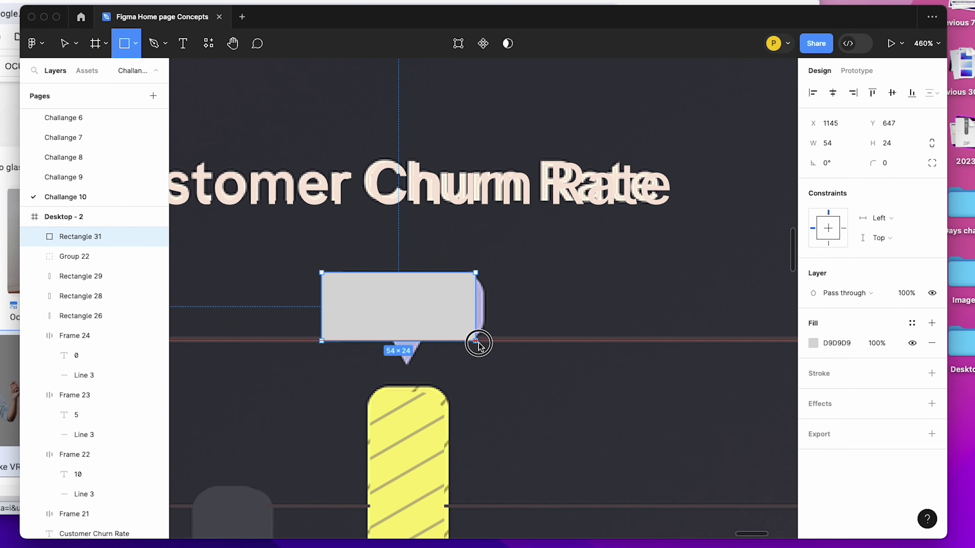
drag(331, 282, 568, 308)
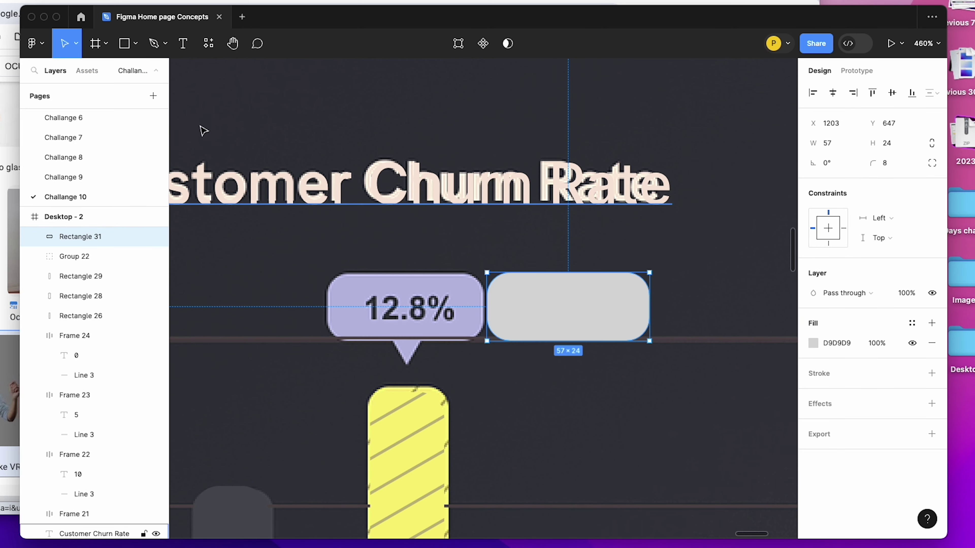
Draw a small polygon triangle and rotate it 180° to point downward.
click(136, 45)
click(111, 133)
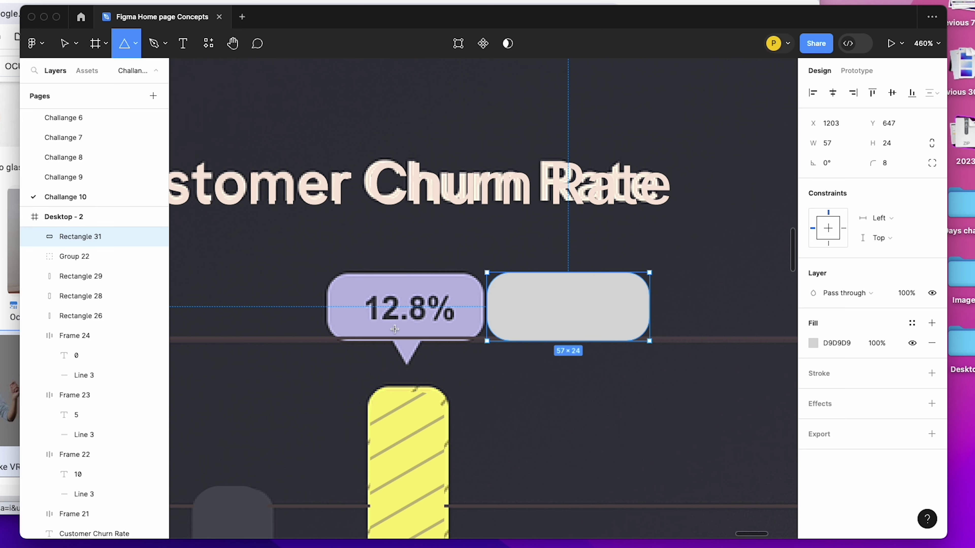
drag(316, 215, 353, 253)
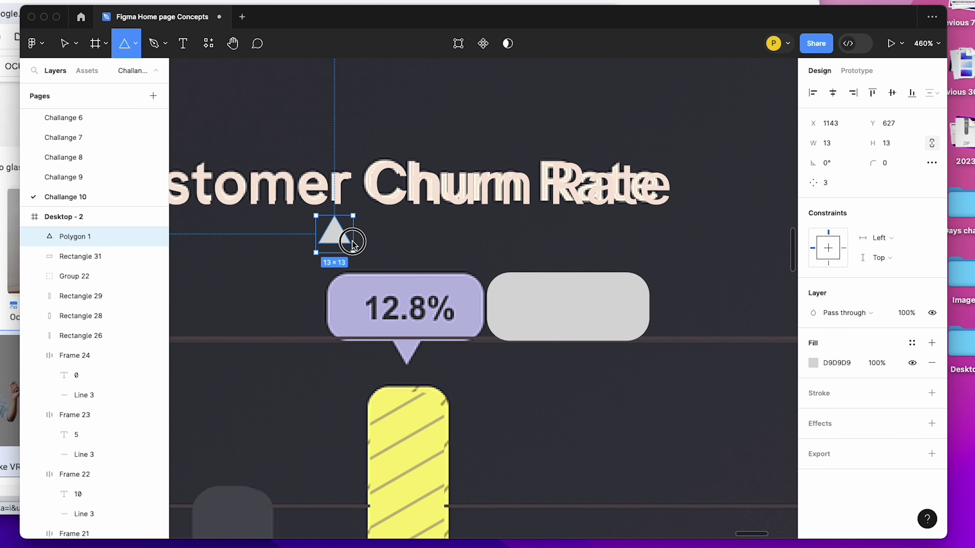
mouse_move(360, 217)
mouse_down()
mouse_move(311, 251)
mouse_move(522, 269)
mouse_up()
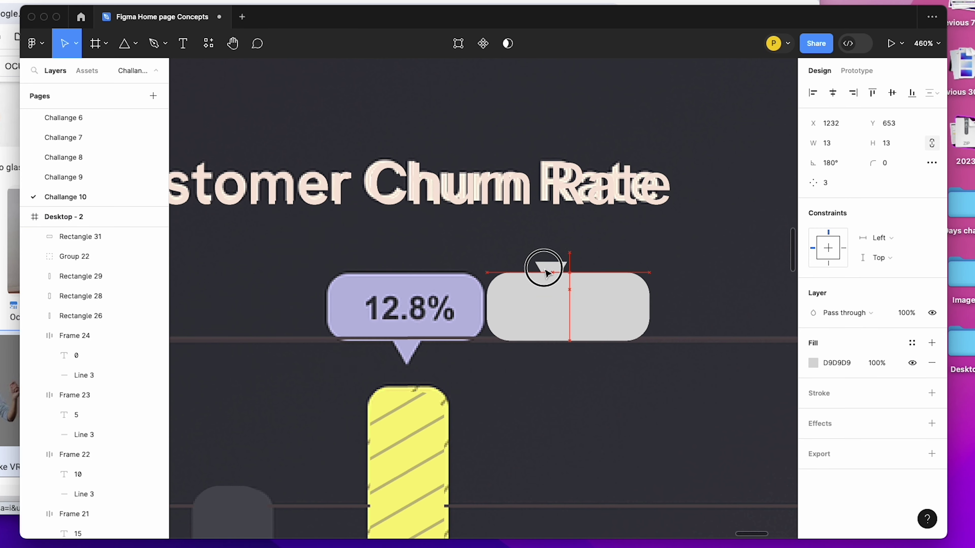
Place the rounded rectangle above the triangle and Union them into one bubble.
click(561, 288)
drag(518, 197, 532, 220)
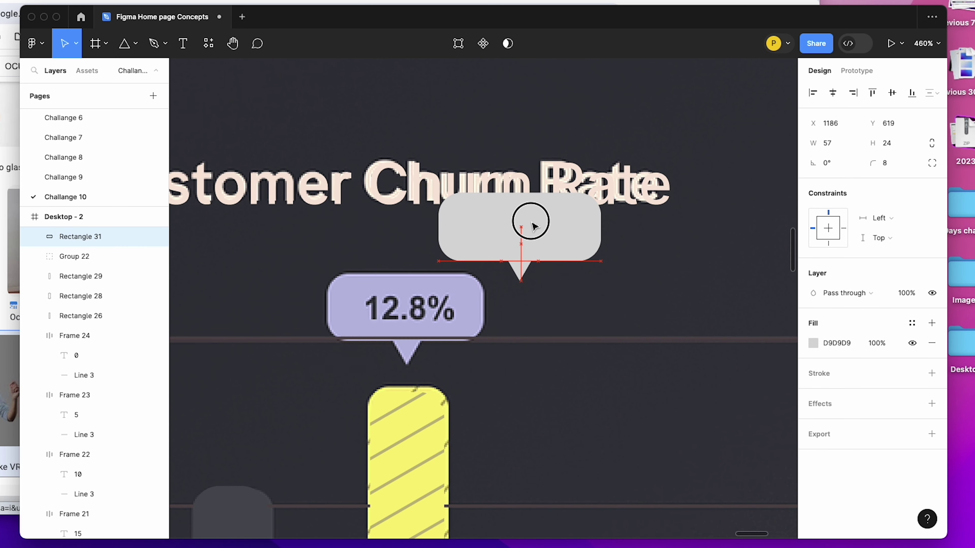
click(565, 288)
shift+click(562, 229)
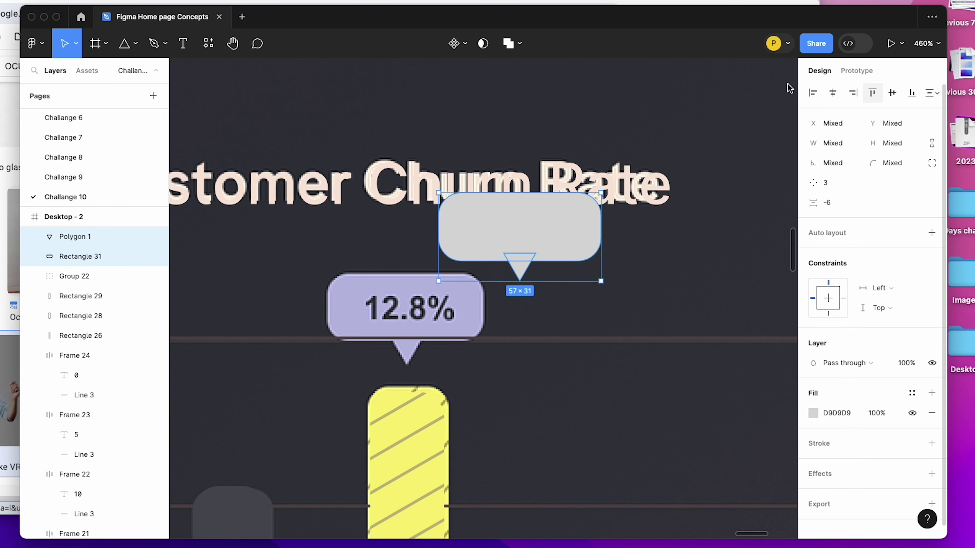
click(508, 43)
Eyedrop the tooltip's purple into the bubble and move it over the 12.8% tooltip.
key(i)
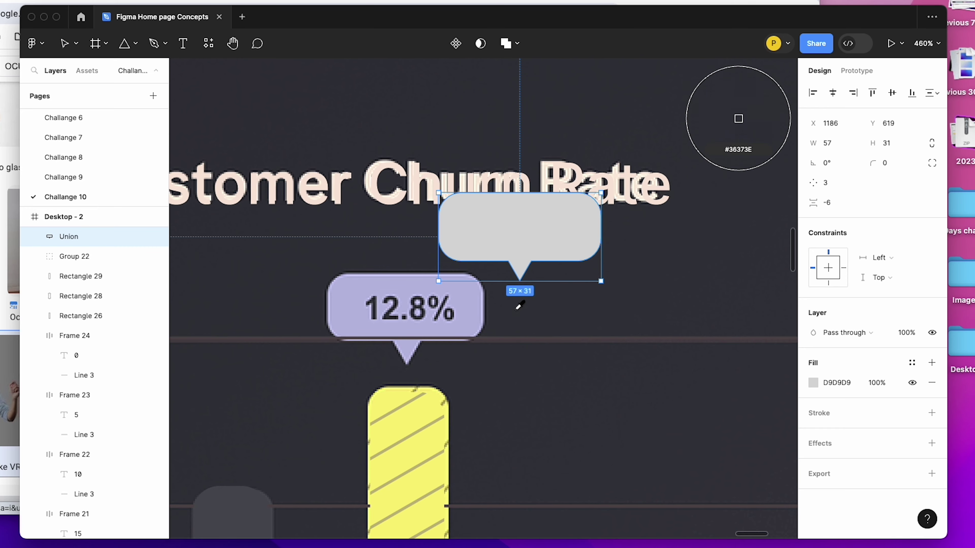
click(519, 305)
drag(534, 248, 427, 327)
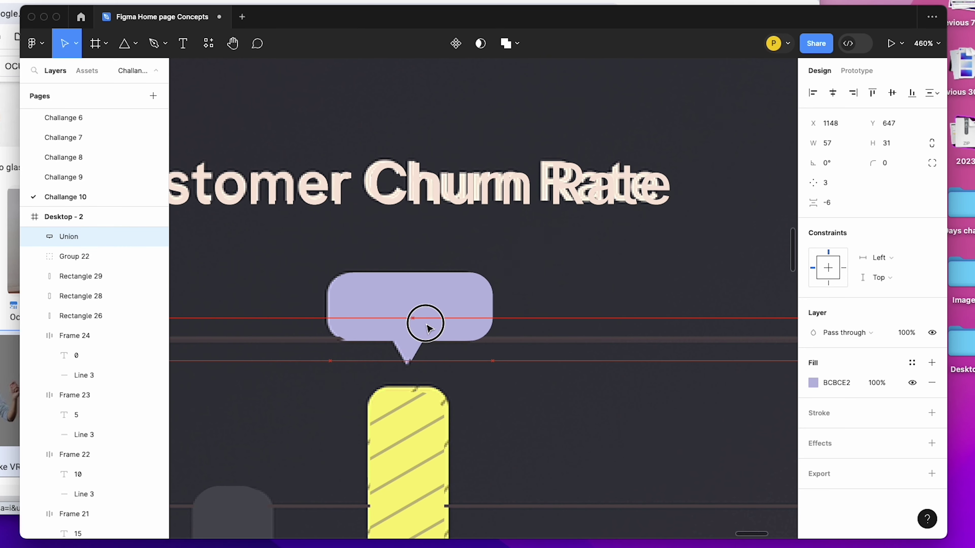
key(shift+0)
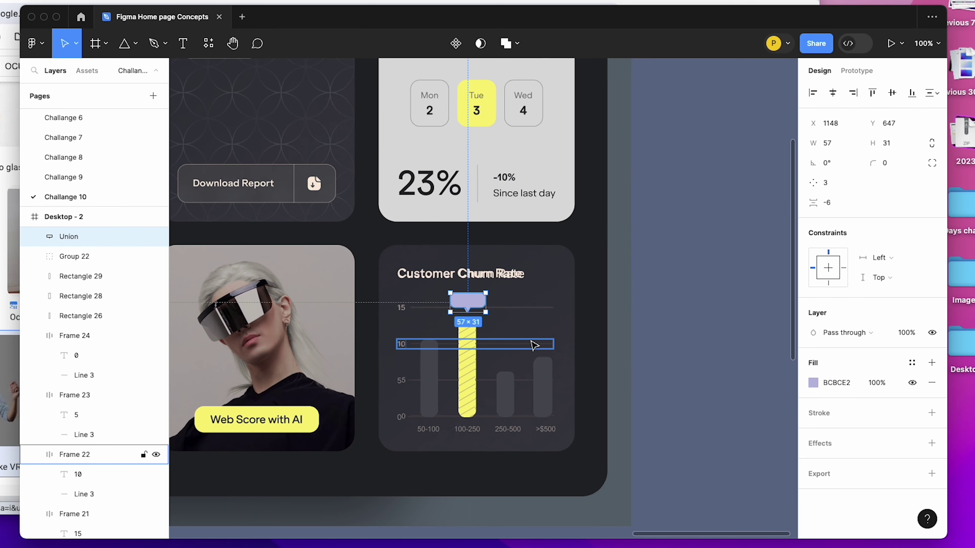
Alt-drag a copy of the chart title down, retype it as 50-100, and place it under the first bar.
click(686, 394)
scroll(454, 430, up, 5)
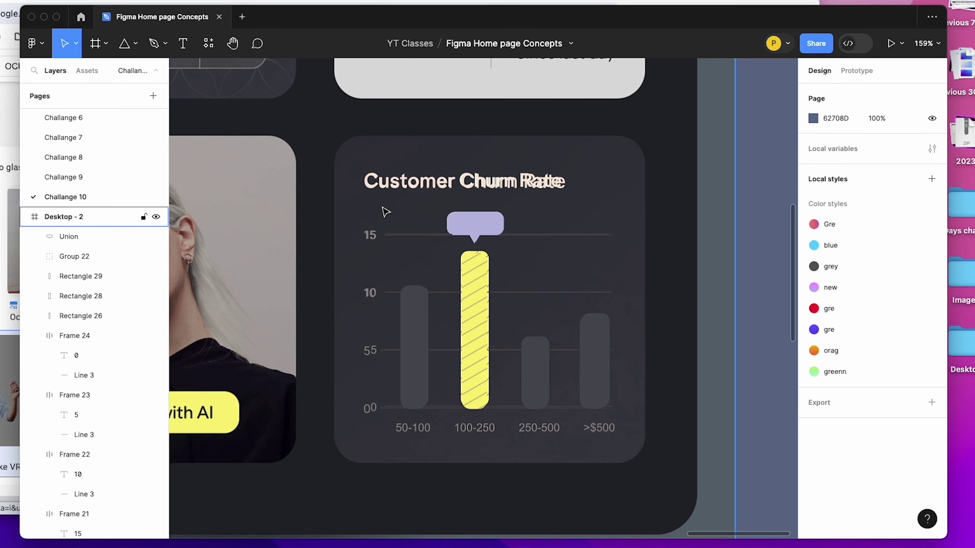
click(419, 183)
drag(419, 183, 435, 448)
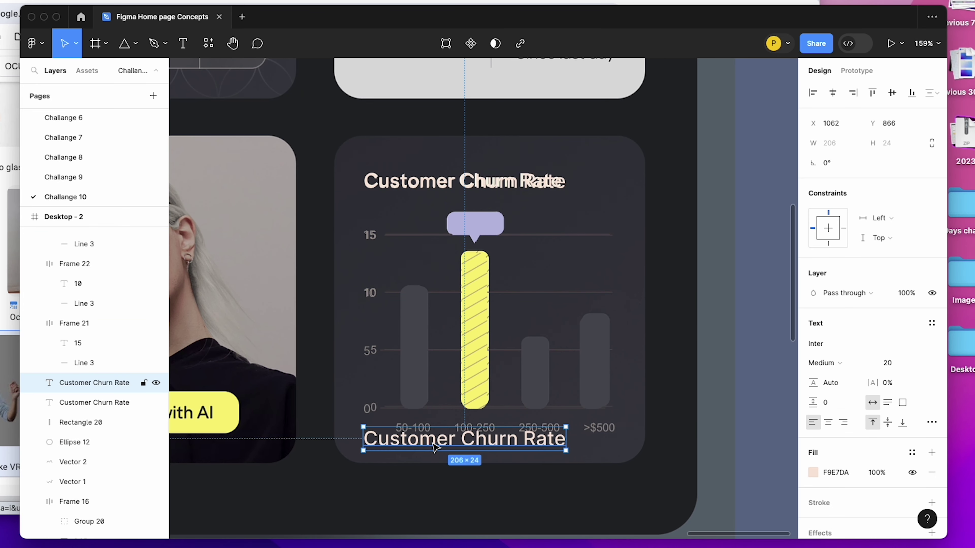
double_click(433, 441)
text(5-)
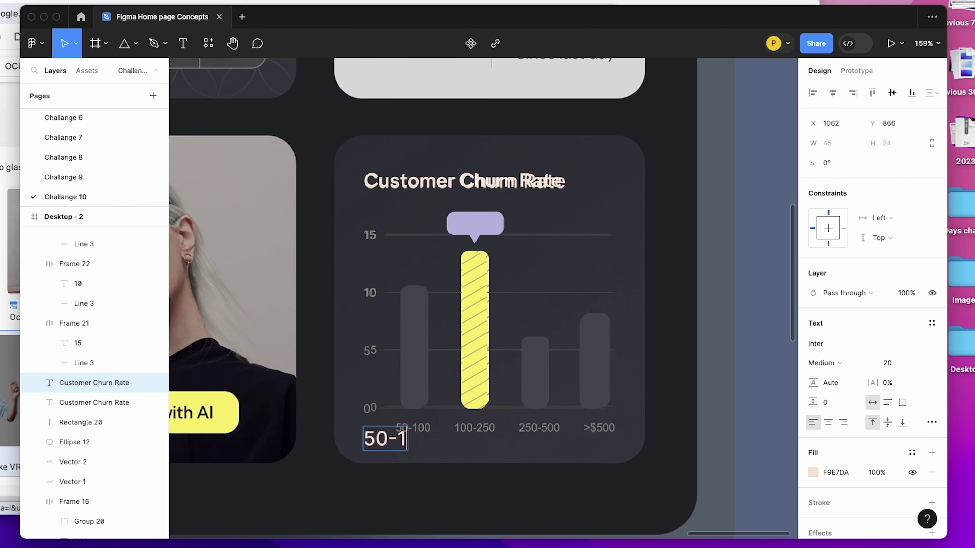
key(Escape)
scroll(432, 445, up, 5)
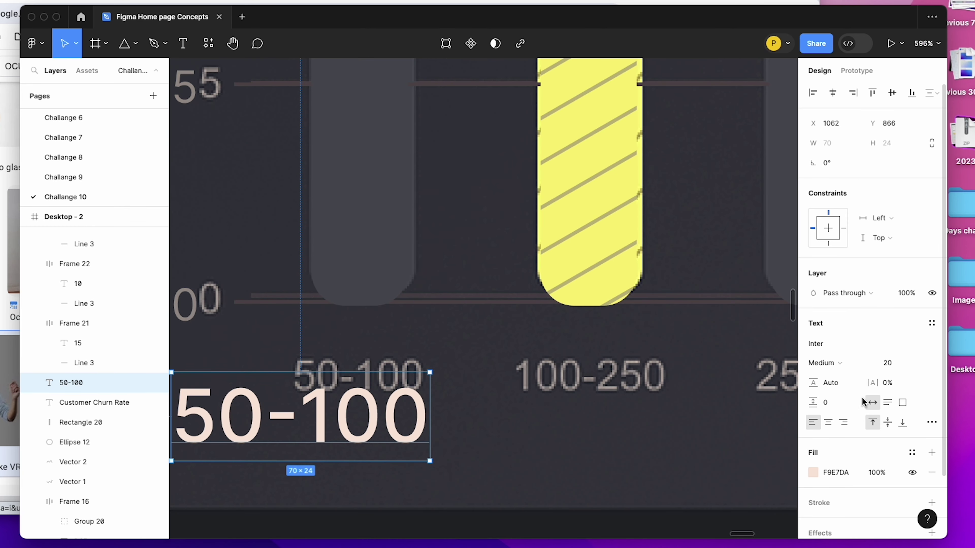
click(896, 363)
text(12)
key(Return)
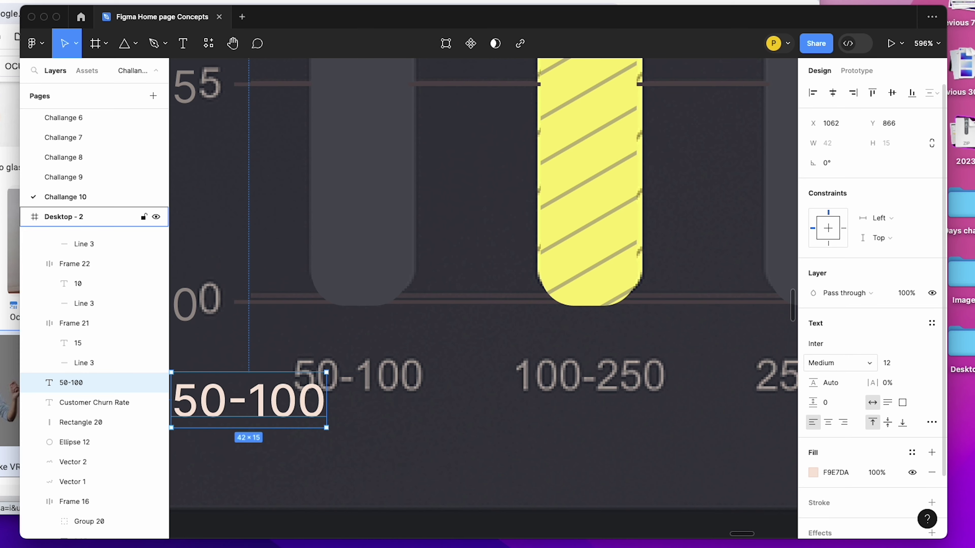
drag(314, 398, 390, 384)
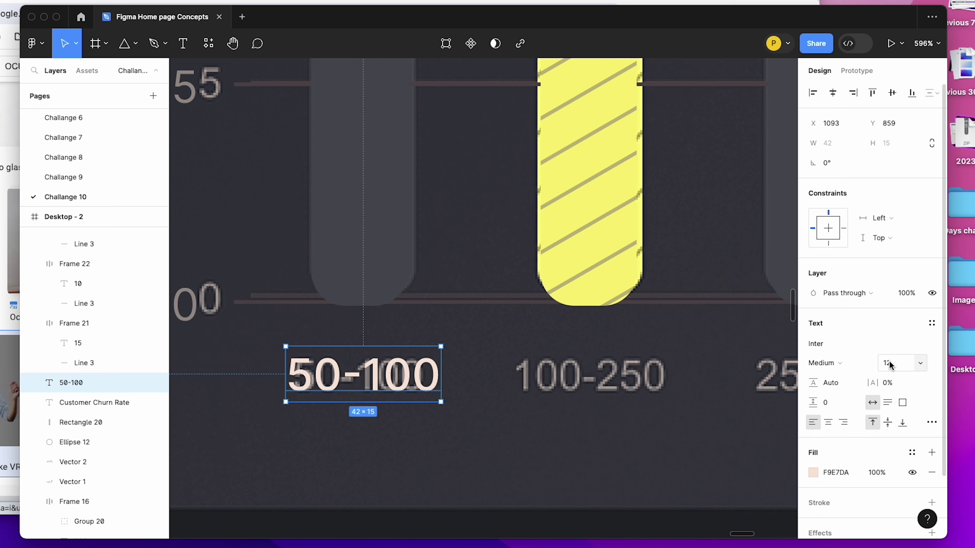
click(896, 363)
text(10)
Set the 50-100 label to size 10 in the grey axis colour and duplicate it under the other bars.
key(Return)
key(i)
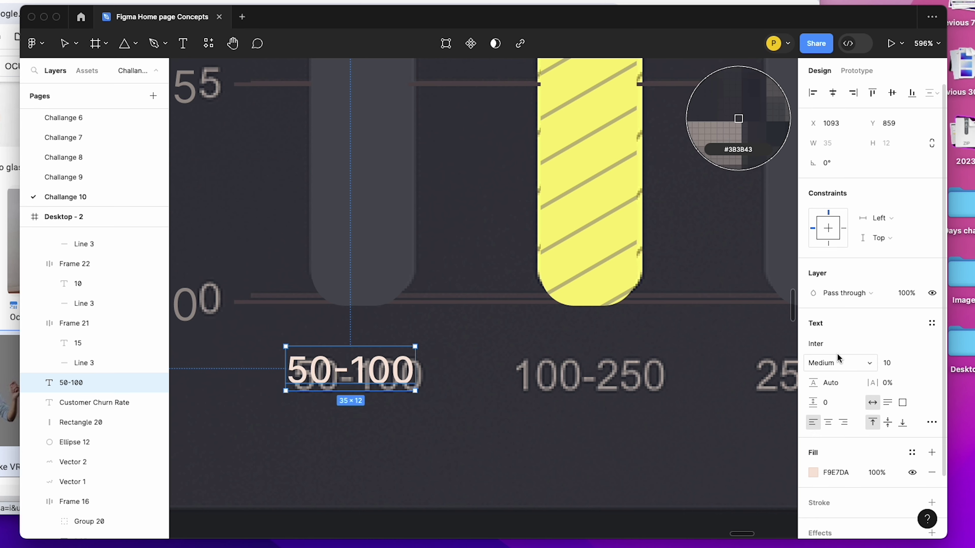
click(609, 367)
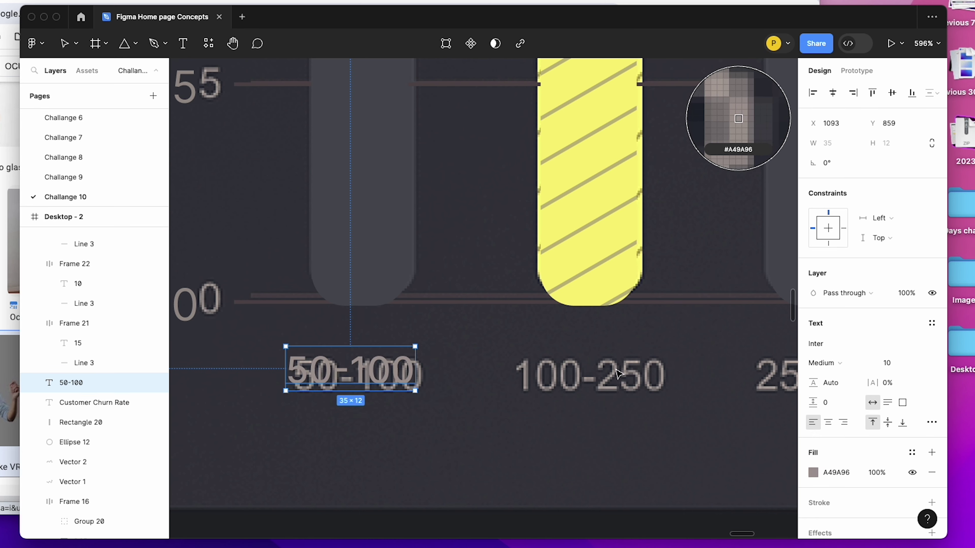
scroll(403, 381, down, 5)
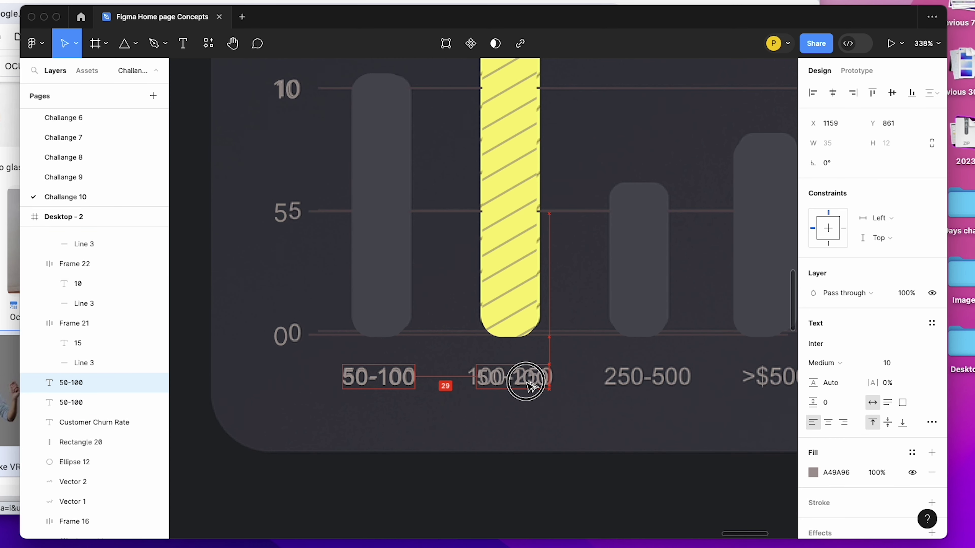
drag(398, 380, 534, 387)
key(ctrl+d)
key(ctrl+d)
scroll(540, 387, right, 2)
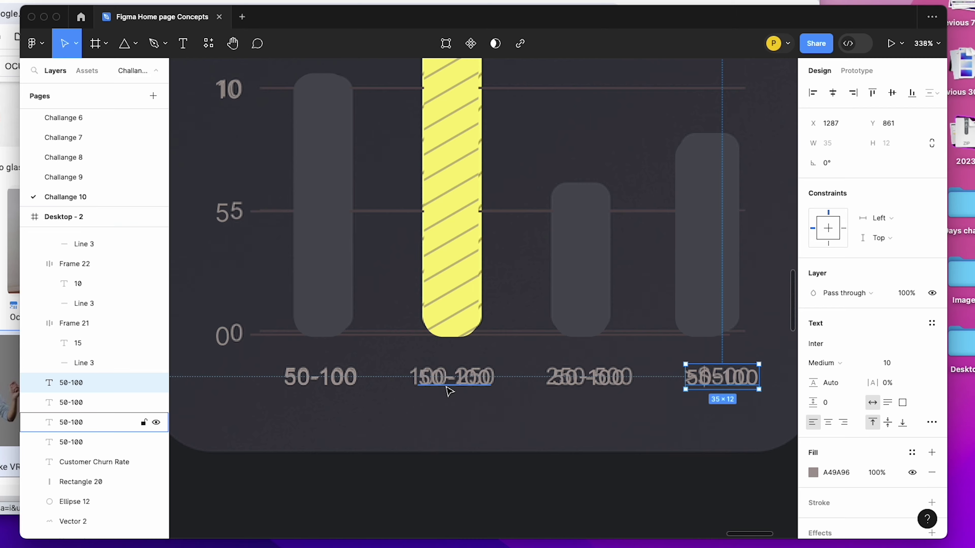
scroll(682, 374, down, 10)
click(667, 390)
drag(657, 392, 362, 198)
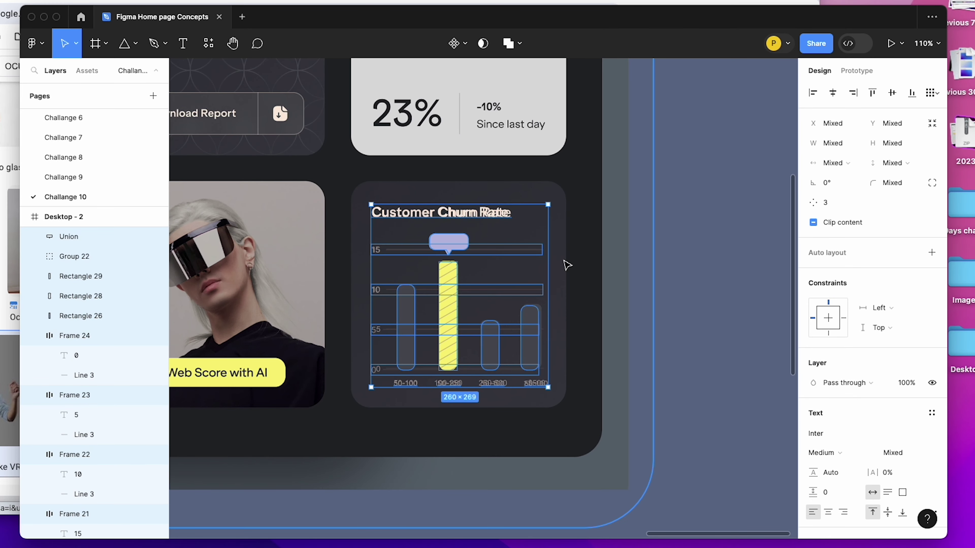
Group the churn chart, move it onto Desktop-1's empty card, and centre it horizontally.
key(ctrl+g)
scroll(563, 266, down, 5)
scroll(500, 312, left, 4)
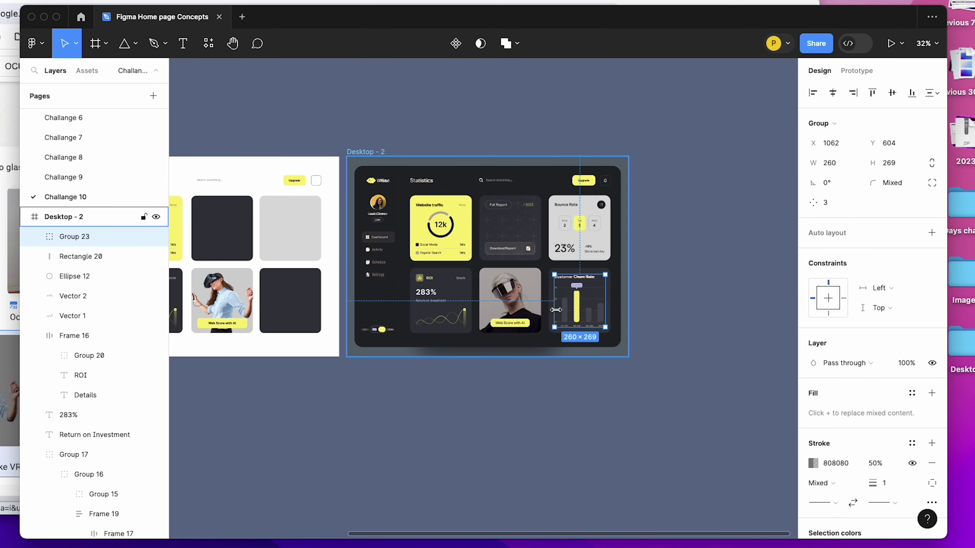
mouse_move(586, 312)
mouse_down()
mouse_move(288, 307)
mouse_move(297, 313)
mouse_up()
scroll(297, 313, up, 5)
shift+click(333, 200)
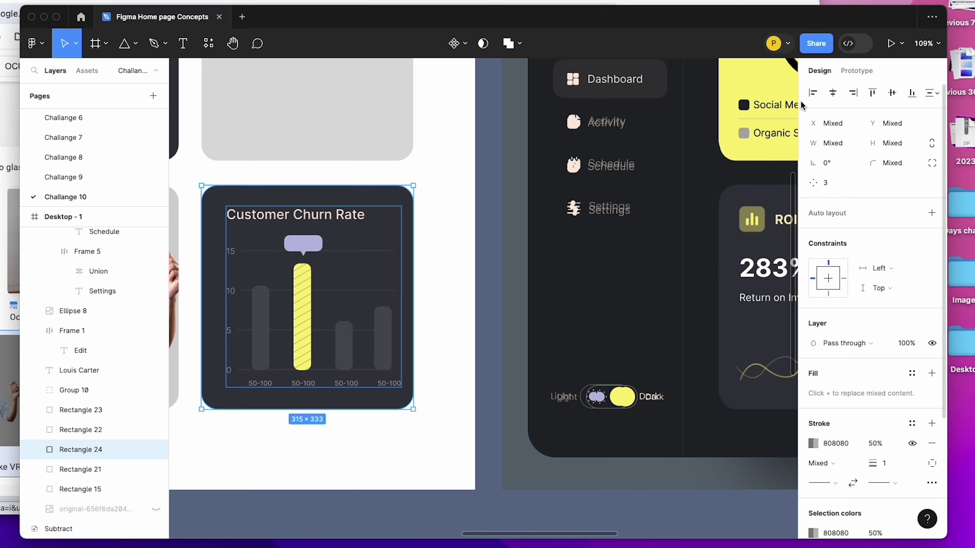
click(833, 94)
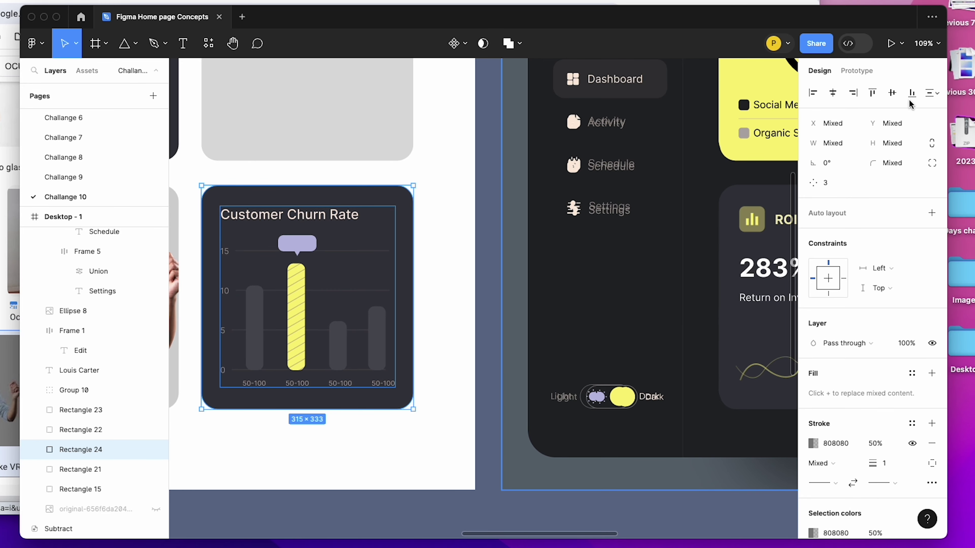
Pan around the canvas to compare the rebuilt chart with the reference dashboard.
scroll(468, 396, down, 3)
click(529, 470)
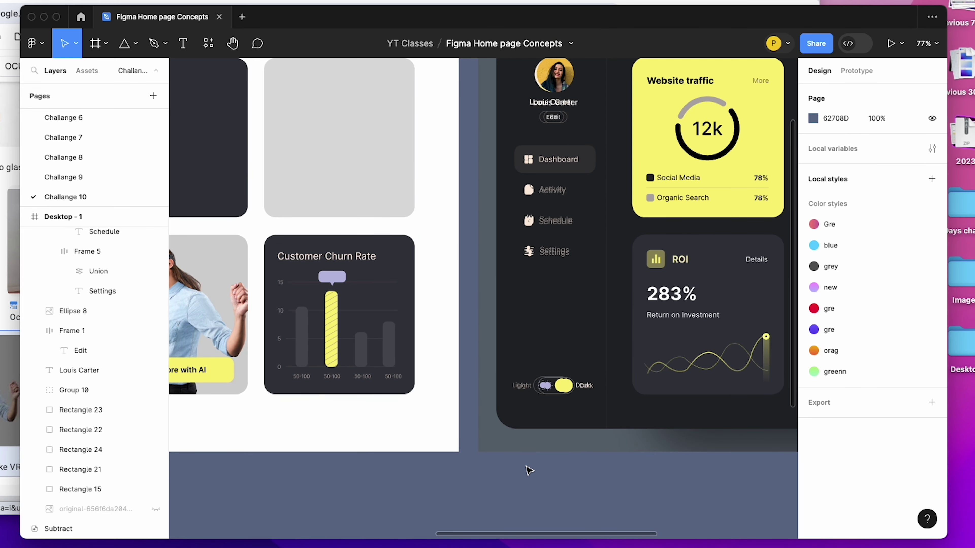
scroll(584, 469, down, 3)
scroll(581, 398, down, 3)
scroll(584, 398, right, 2)
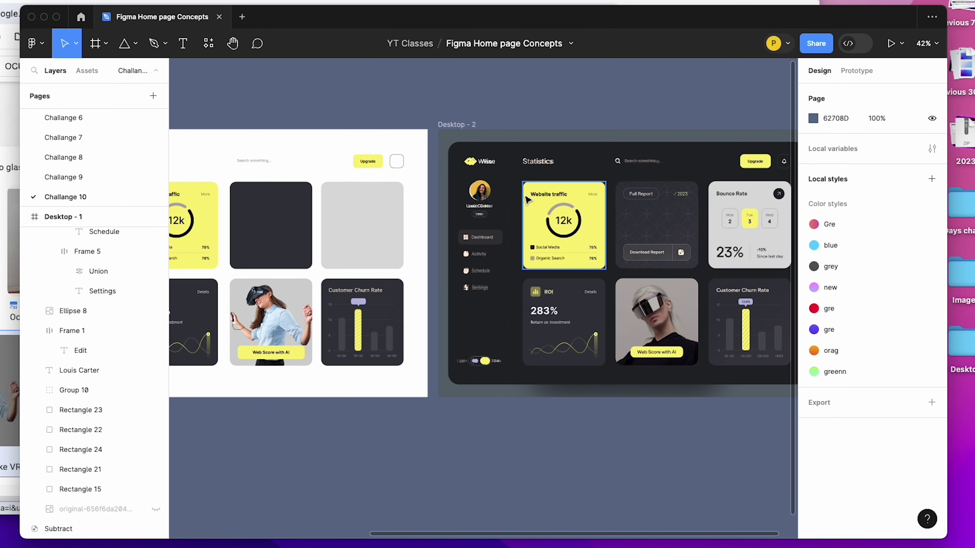
scroll(526, 199, right, 1)
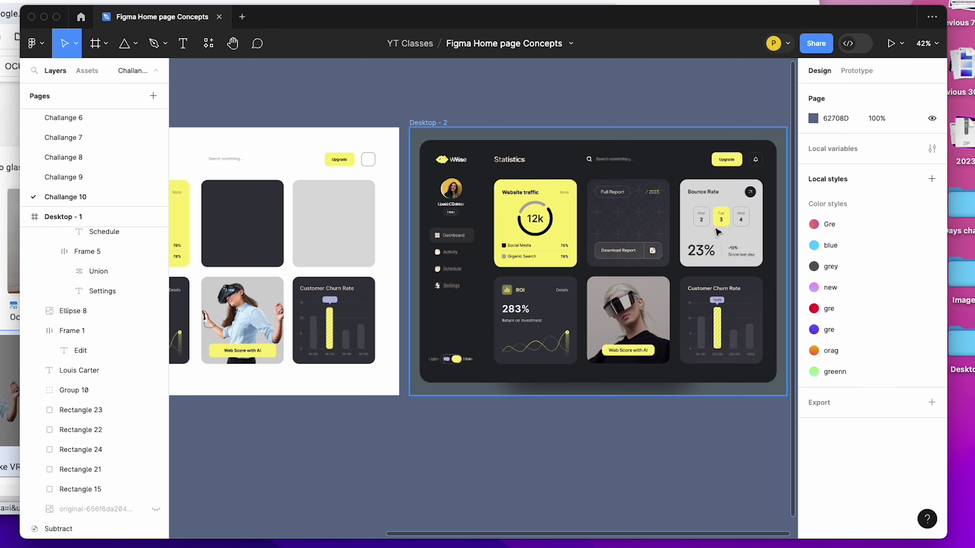
scroll(723, 231, up, 5)
scroll(710, 215, right, 2)
scroll(702, 204, up, 3)
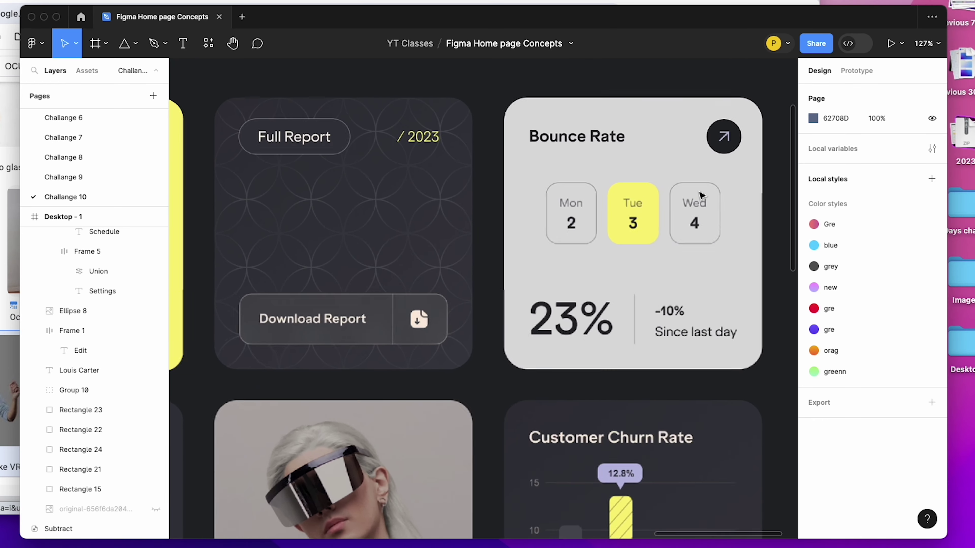
scroll(610, 202, down, 5)
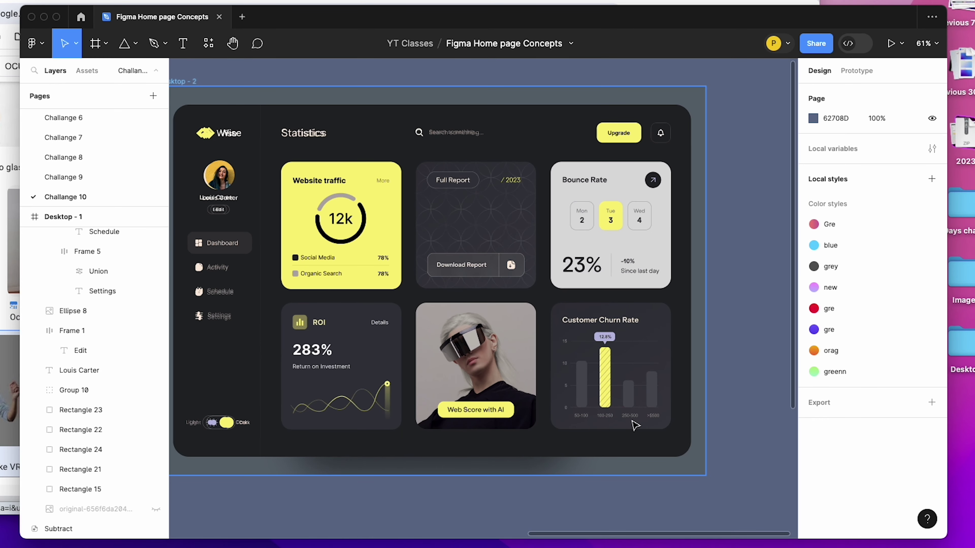
Paste a copy of the churn chart into Desktop-2 over the Bounce Rate card.
click(596, 326)
click(596, 329)
scroll(663, 321, up, 5)
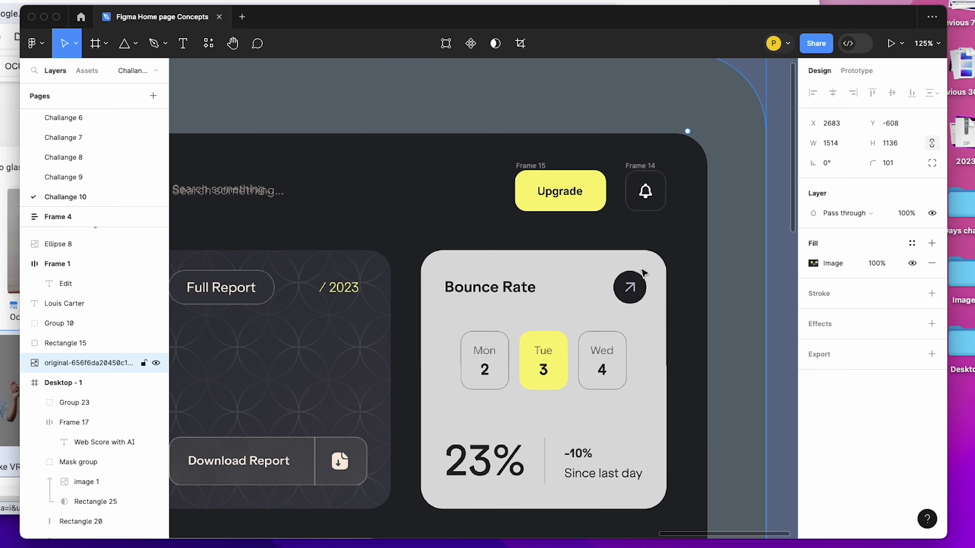
key(ctrl+v)
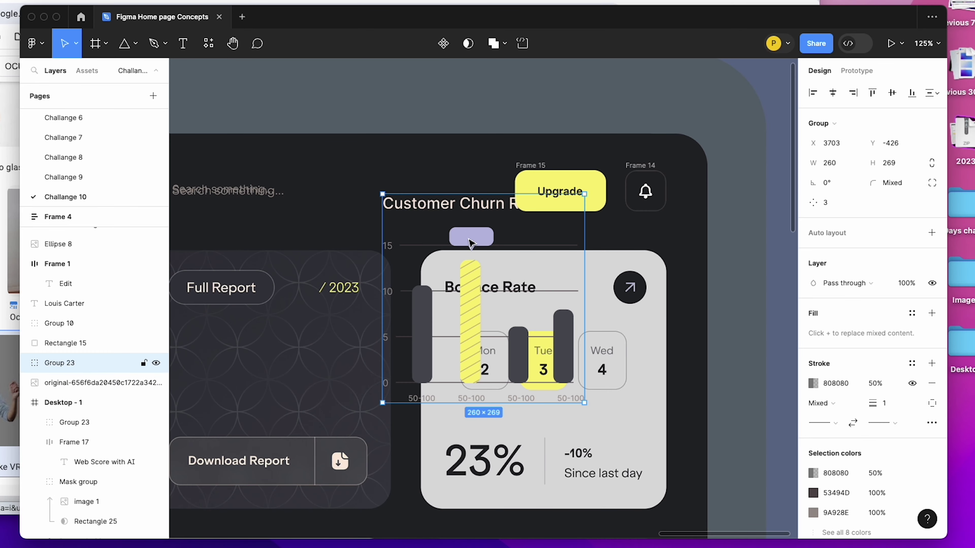
drag(466, 236, 391, 299)
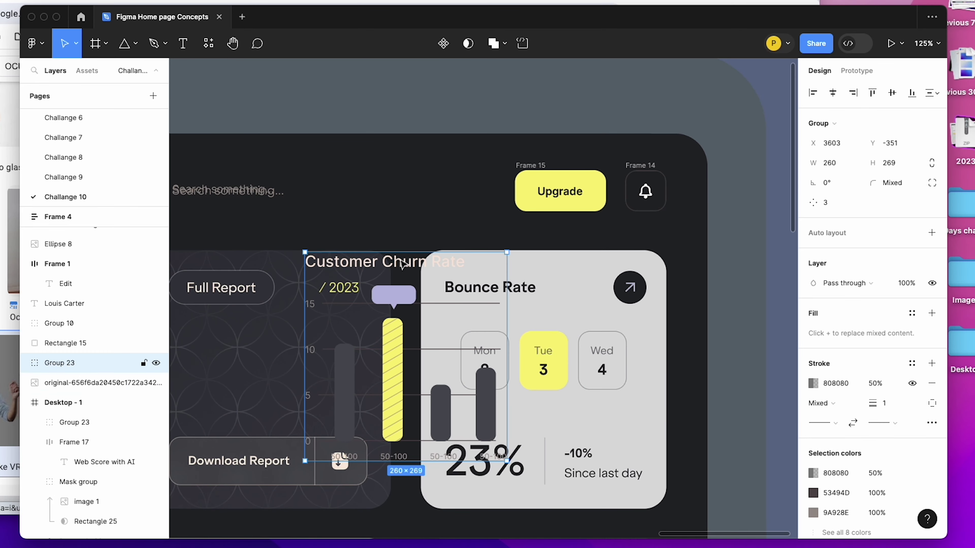
mouse_move(386, 258)
mouse_down()
mouse_move(604, 273)
mouse_move(354, 167)
mouse_move(200, 165)
mouse_up()
Retitle the pasted chart from Customer Churn Rate to 'Bunce Rate'.
double_click(378, 169)
click(378, 170)
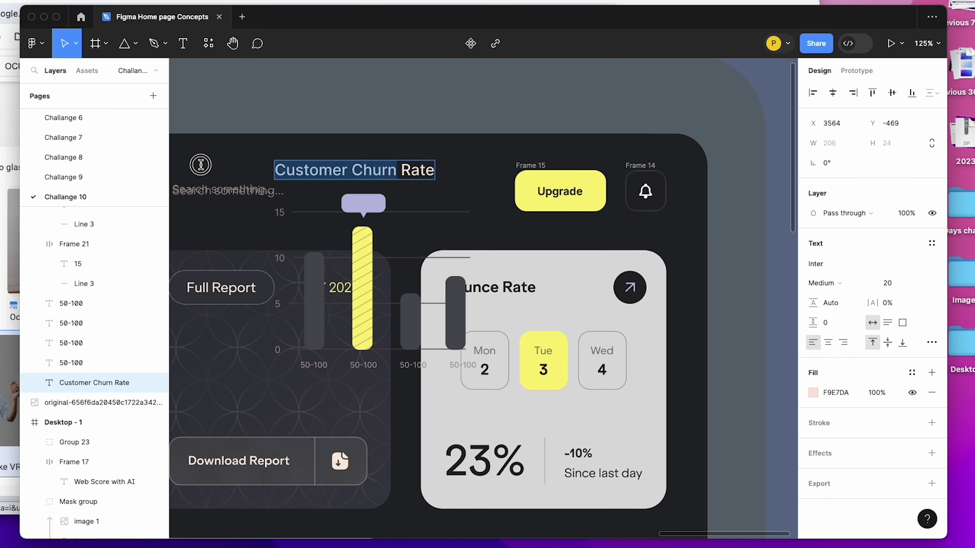
text(Bunce)
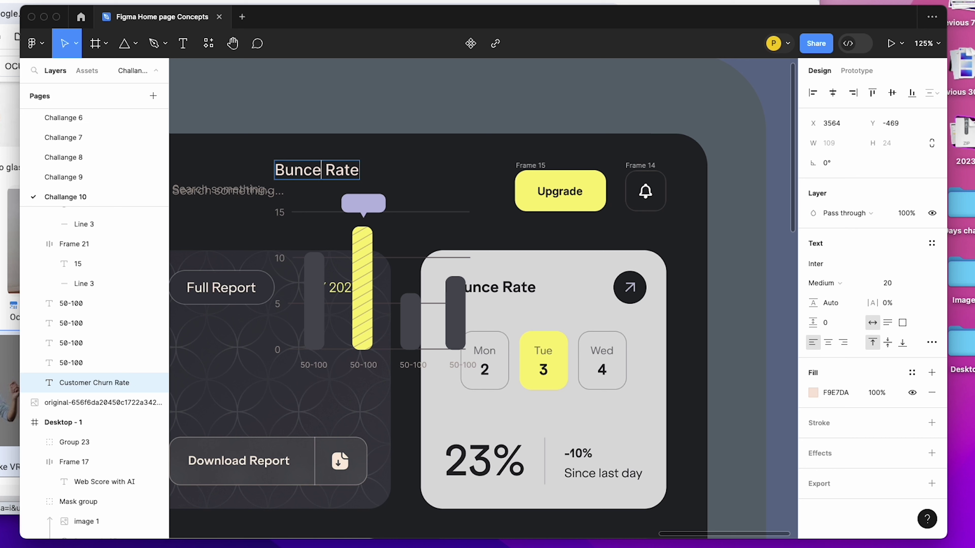
key(Escape)
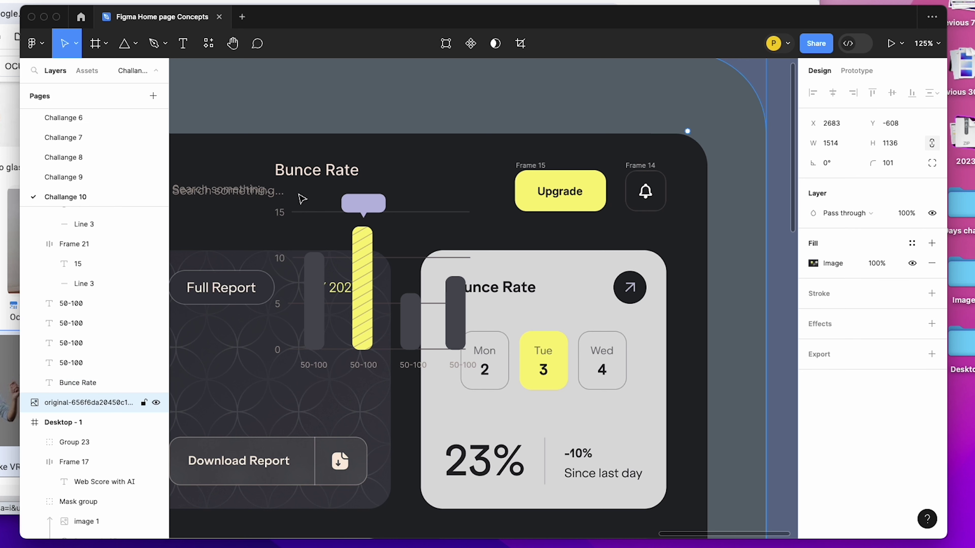
Ungroup the pasted chart and place the Bunce Rate title on the Bounce Rate card.
click(302, 198)
right_click(316, 174)
click(363, 327)
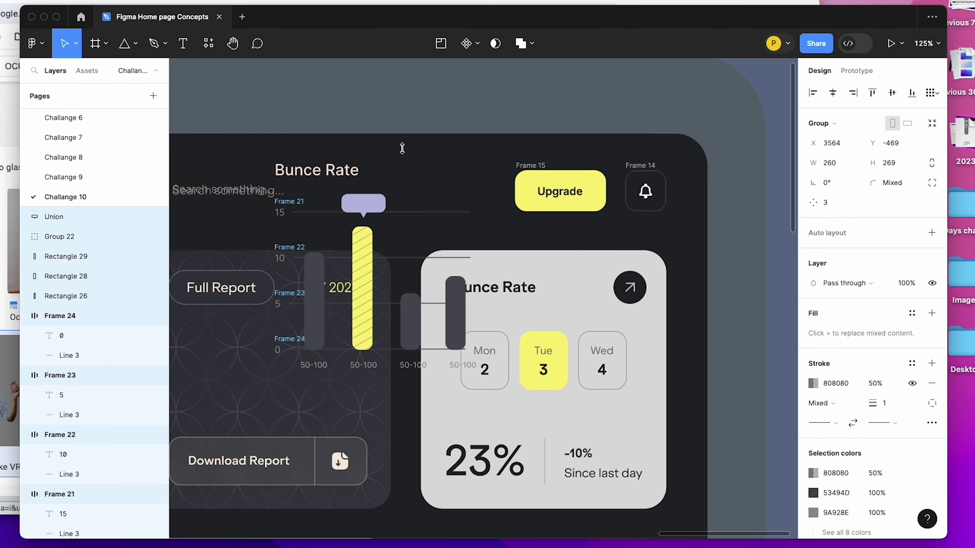
mouse_move(359, 179)
mouse_down()
mouse_move(480, 212)
mouse_move(324, 161)
mouse_move(518, 278)
mouse_up()
drag(523, 243, 573, 228)
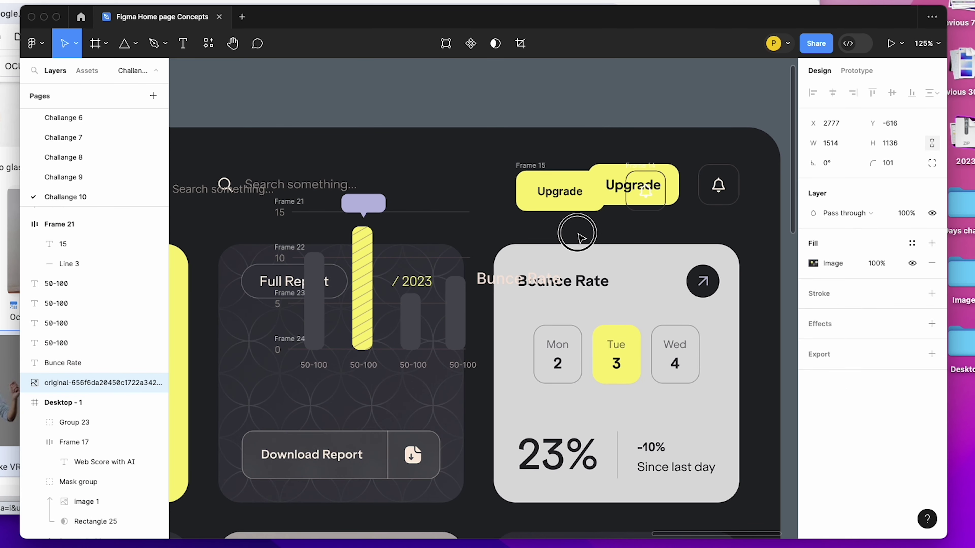
drag(483, 279, 539, 288)
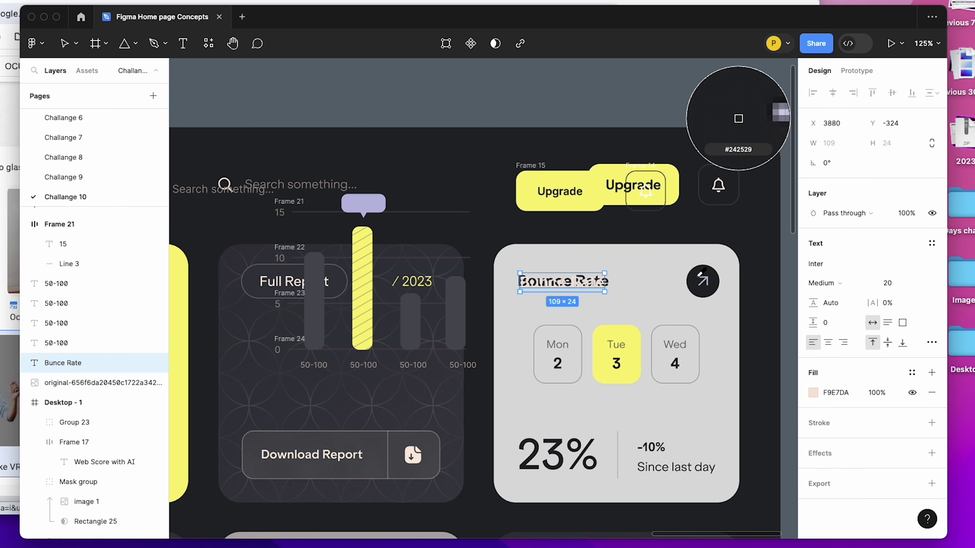
Colour the title dark, then duplicate it into an enlarged 23% figure.
click(698, 280)
scroll(636, 309, right, 2)
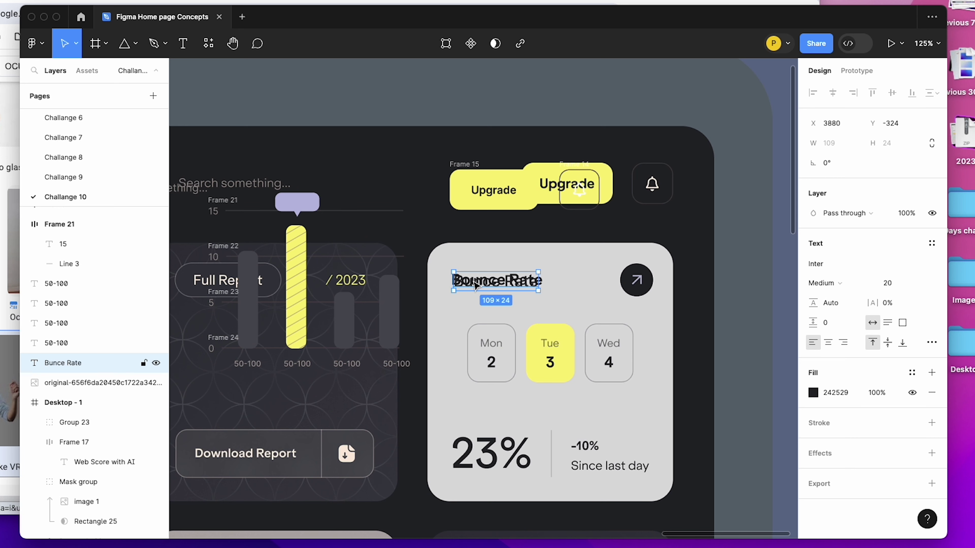
alt+drag(482, 283, 476, 393)
double_click(476, 396)
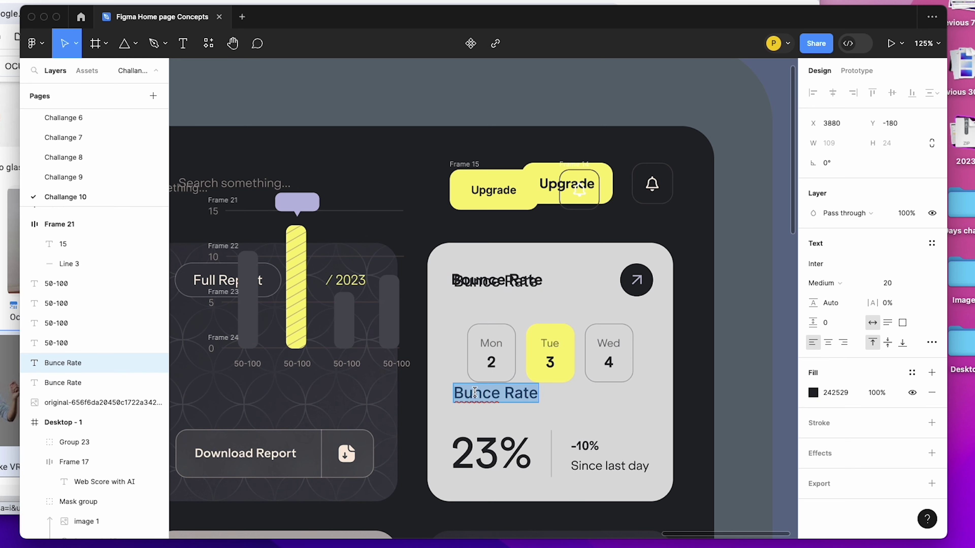
text(23)
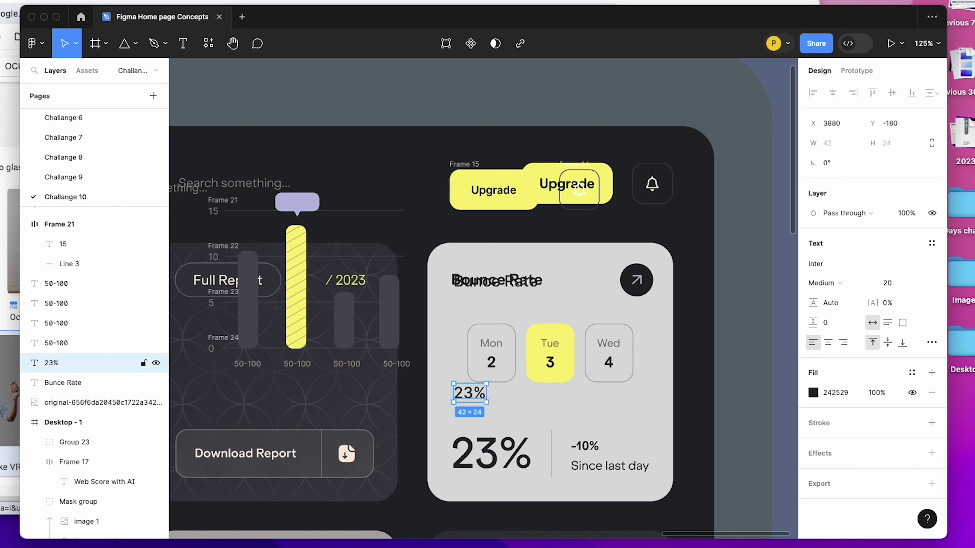
text(k)
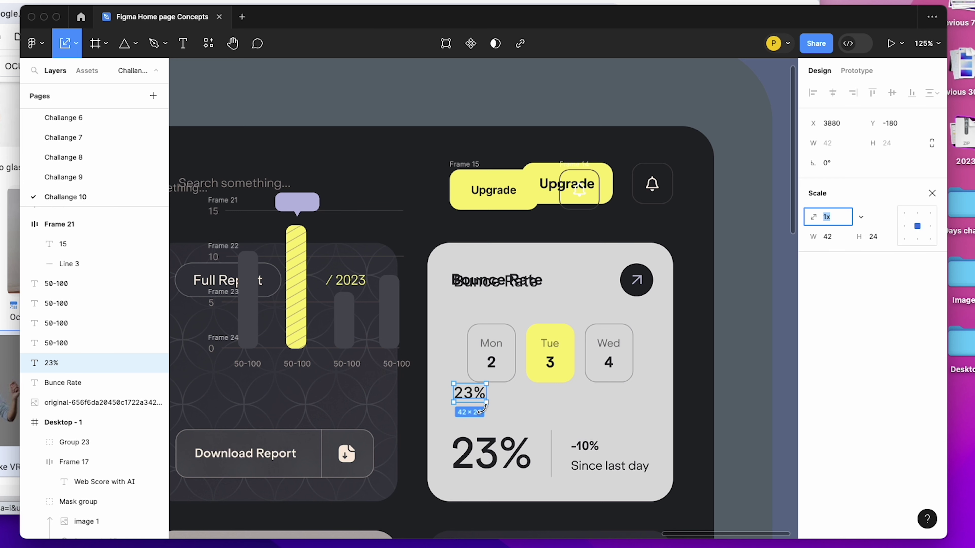
mouse_move(486, 402)
mouse_down()
mouse_move(524, 433)
mouse_move(512, 448)
mouse_up()
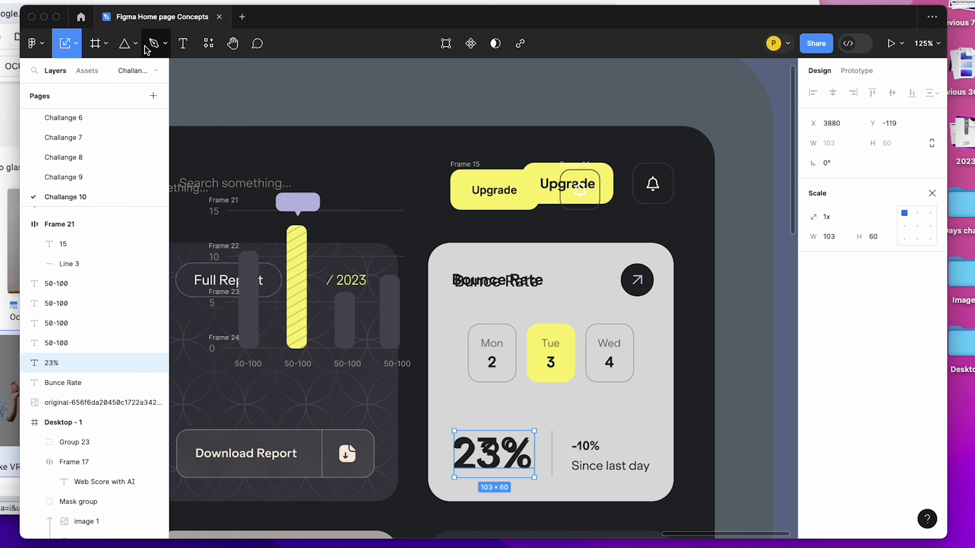
Draw a vertical divider line beside the 23% figure.
click(135, 43)
click(124, 89)
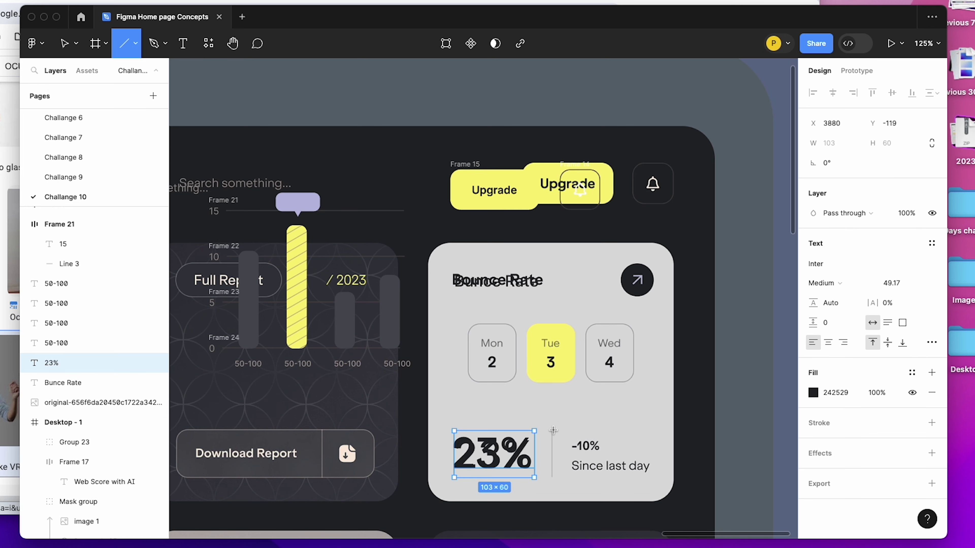
drag(552, 430, 552, 481)
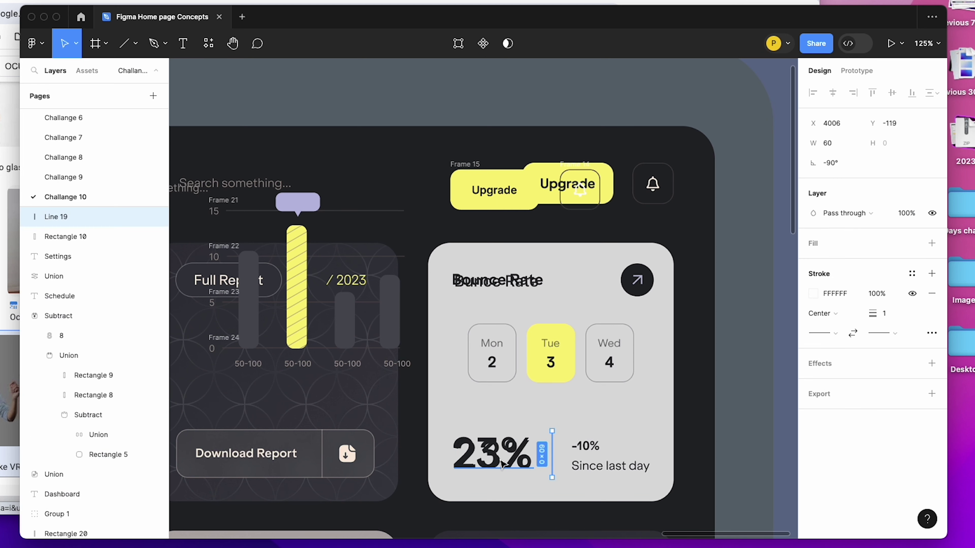
Duplicate and shrink the 23% into a size-14 'Since last day' caption below the percentage change.
click(485, 465)
alt+drag(484, 465, 622, 437)
key(k)
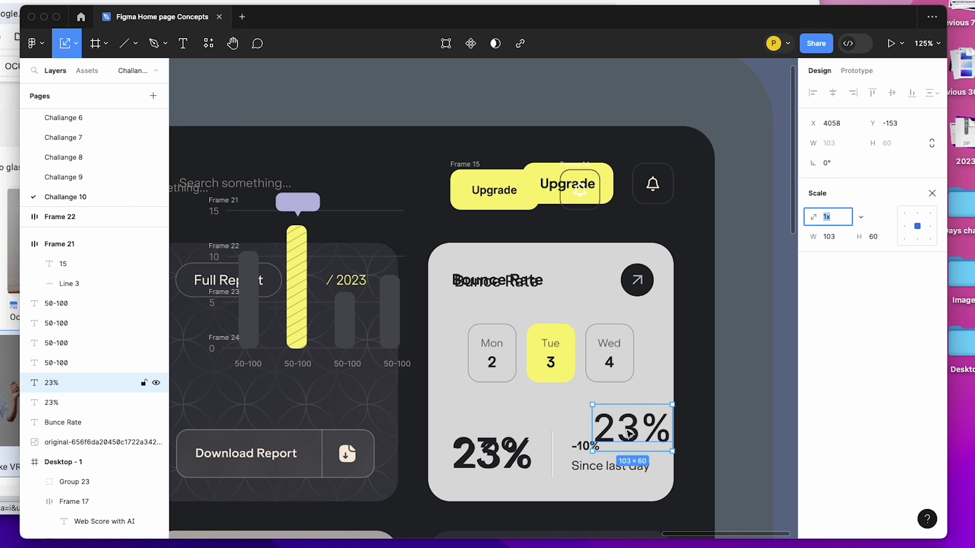
mouse_move(671, 403)
mouse_down()
mouse_move(598, 448)
mouse_move(604, 439)
mouse_up()
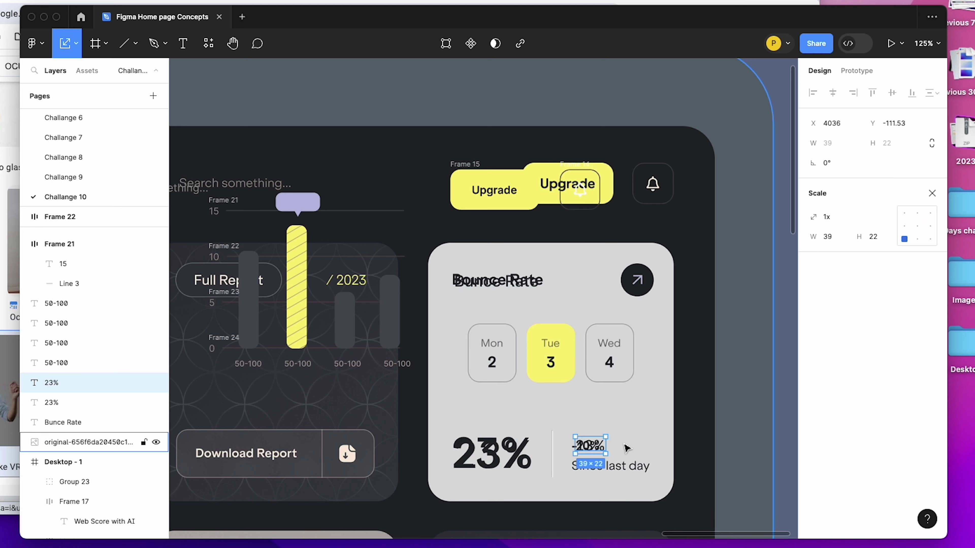
drag(592, 454, 588, 466)
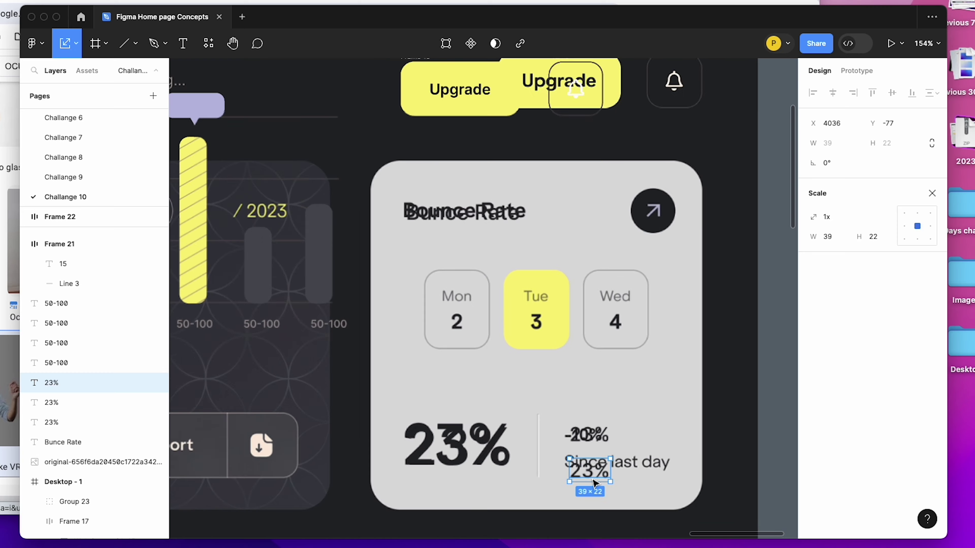
scroll(587, 466, up, 5)
double_click(587, 466)
text(S)
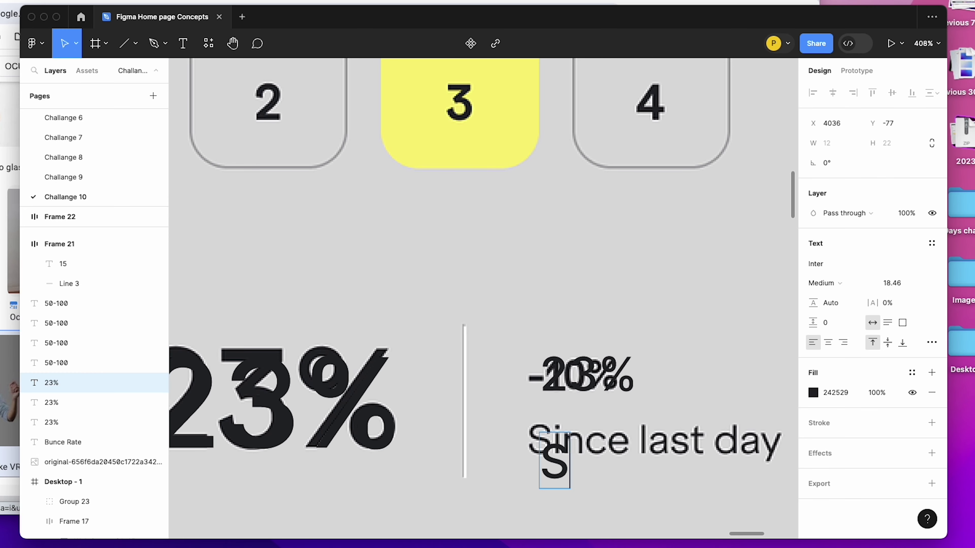
text(inch)
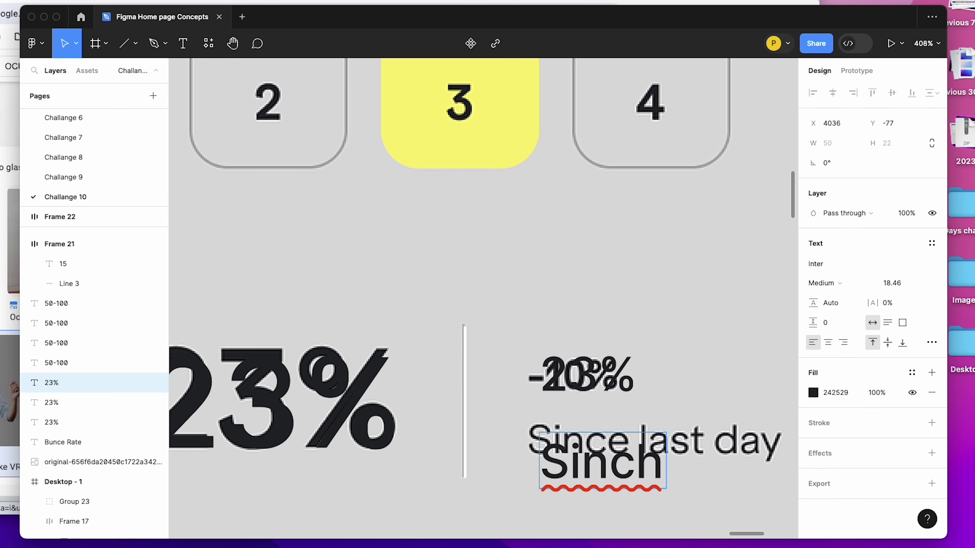
key(BackSpace)
text(e last d)
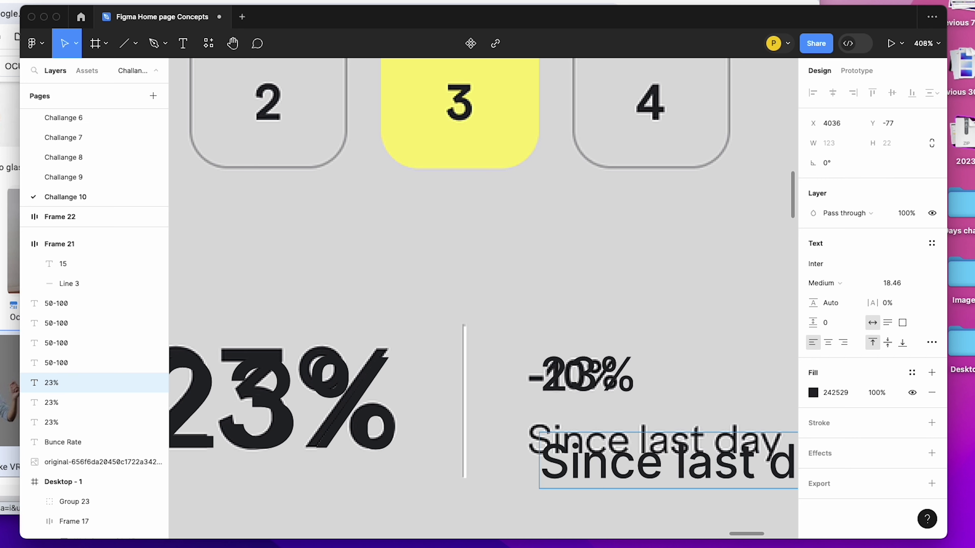
key(Escape)
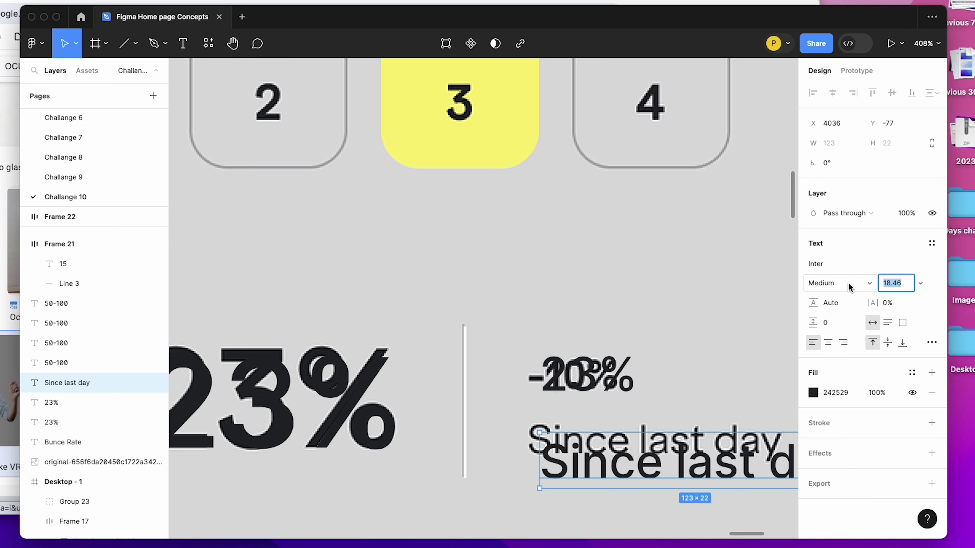
click(896, 282)
text(14)
key(Return)
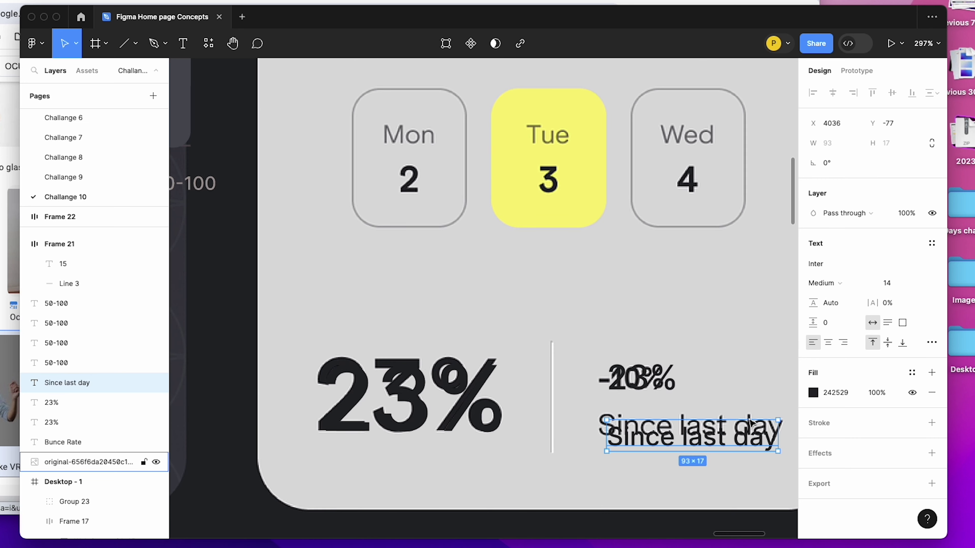
scroll(706, 435, down, 3)
Stack the small percentage over its caption with gap 7, then auto-layout the 23%, divider and stack in a row.
shift+click(641, 384)
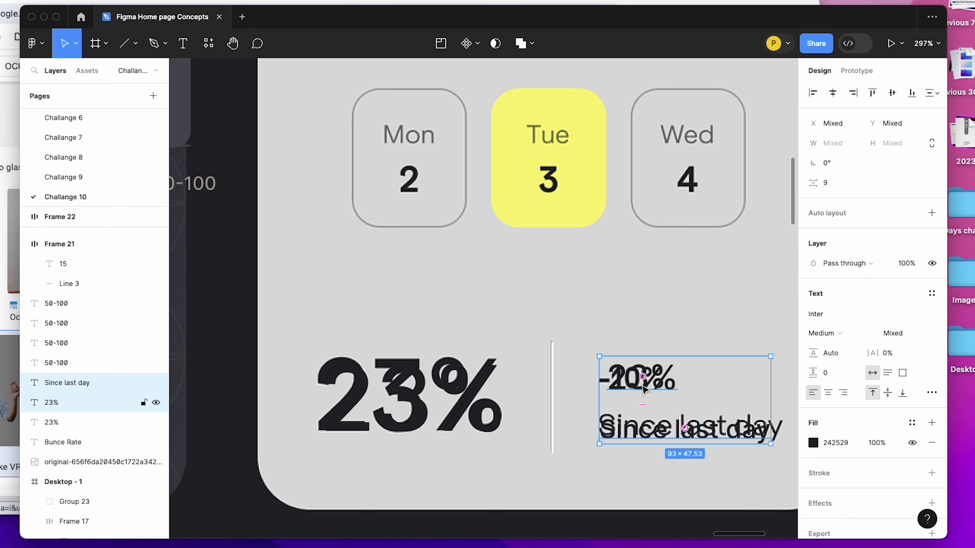
key(shift+a)
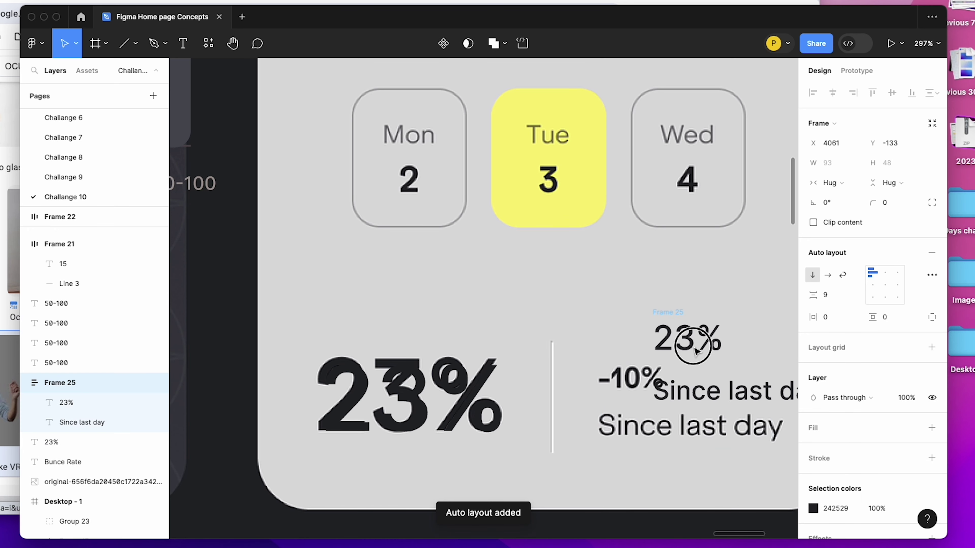
drag(815, 295, 814, 298)
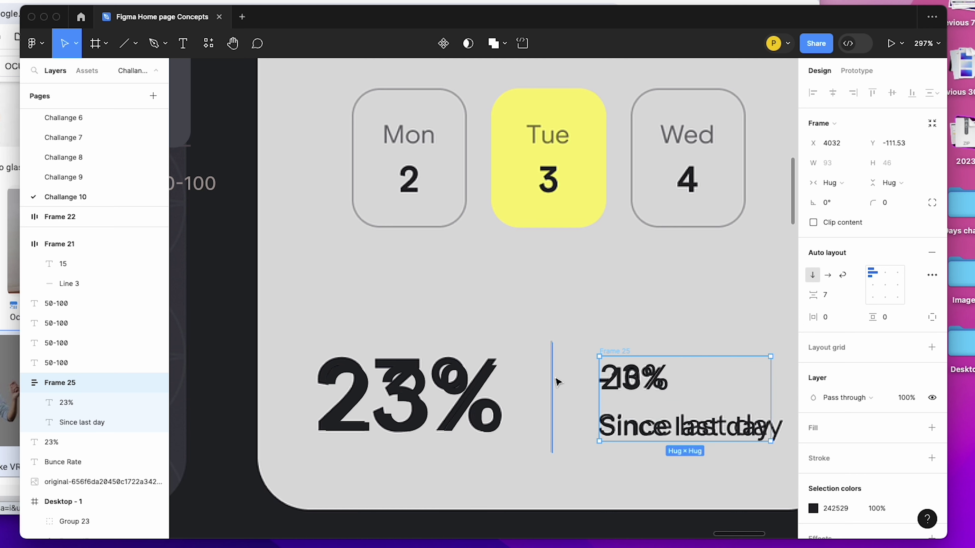
click(508, 383)
shift+click(552, 371)
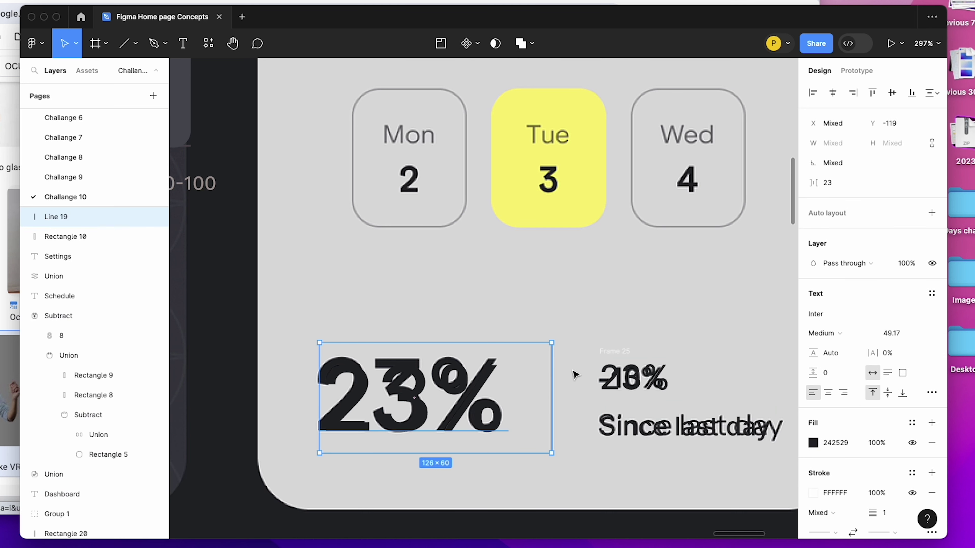
shift+click(611, 352)
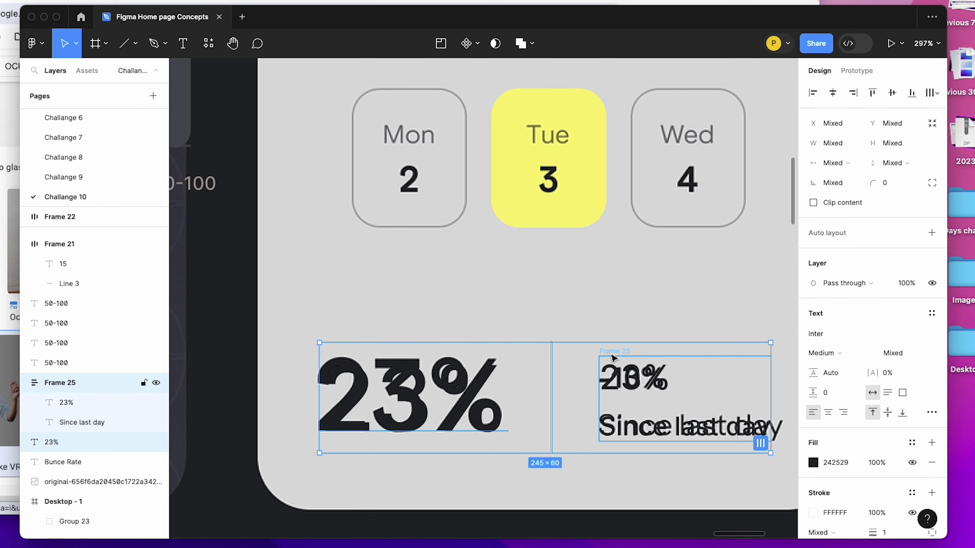
key(shift+a)
scroll(610, 369, down, 5)
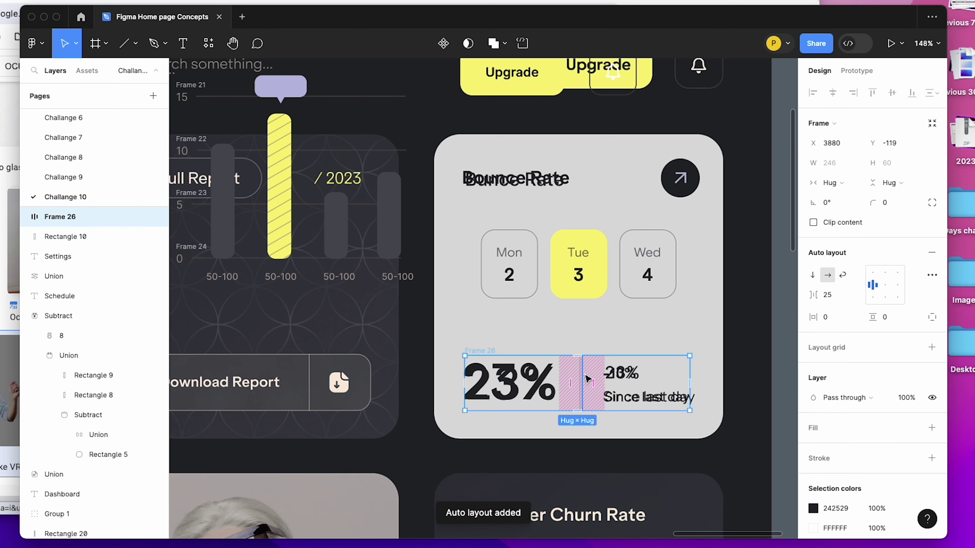
scroll(587, 380, up, 3)
Eyedrop grey B7B7B9 onto the vertical divider line.
click(580, 349)
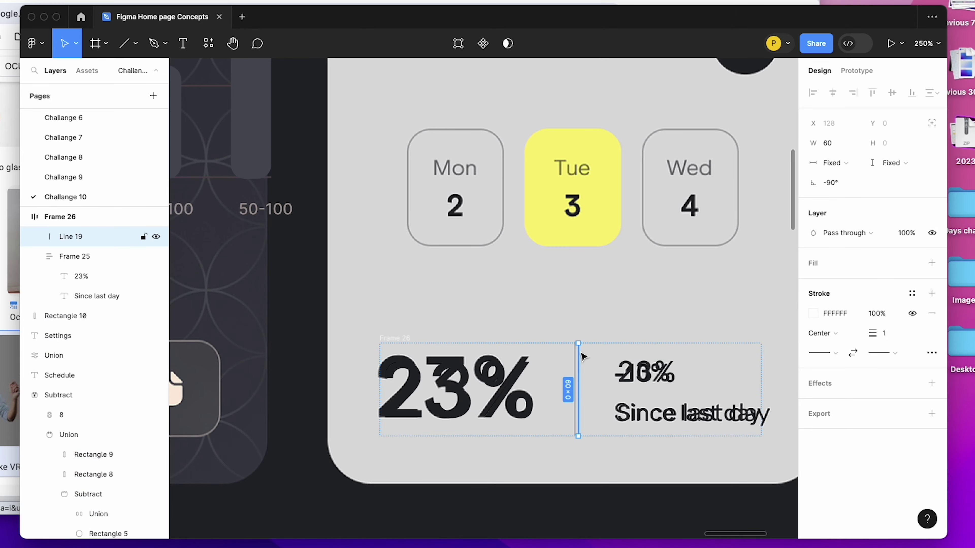
scroll(582, 357, up, 5)
key(i)
click(572, 351)
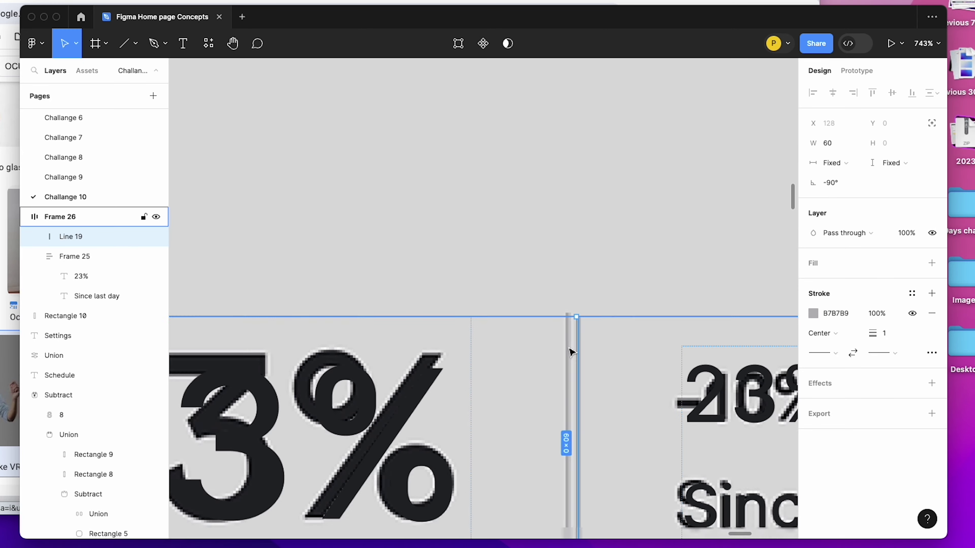
scroll(572, 351, down, 10)
click(707, 270)
scroll(581, 266, up, 4)
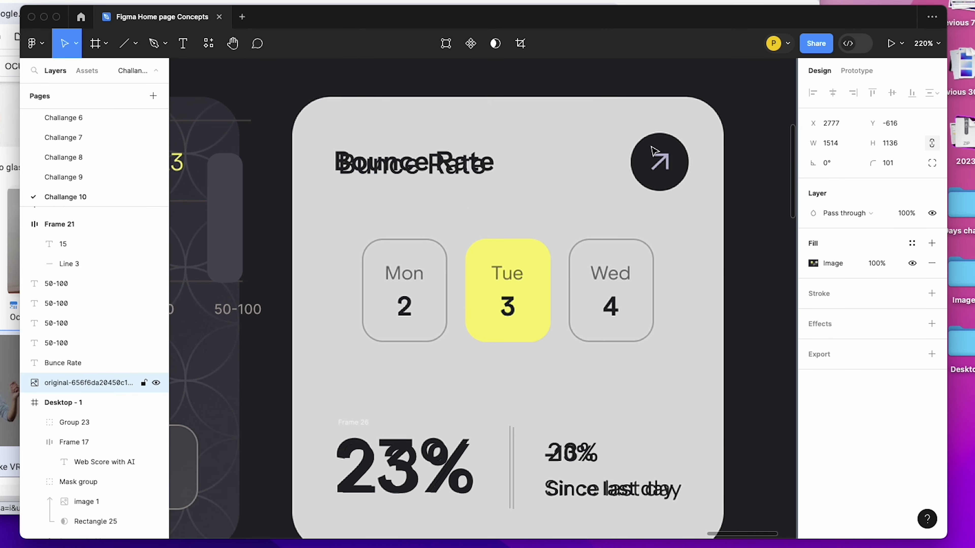
Draw a 45×45 circle filled with dark 242529 beside the arrow button.
scroll(498, 269, right, 2)
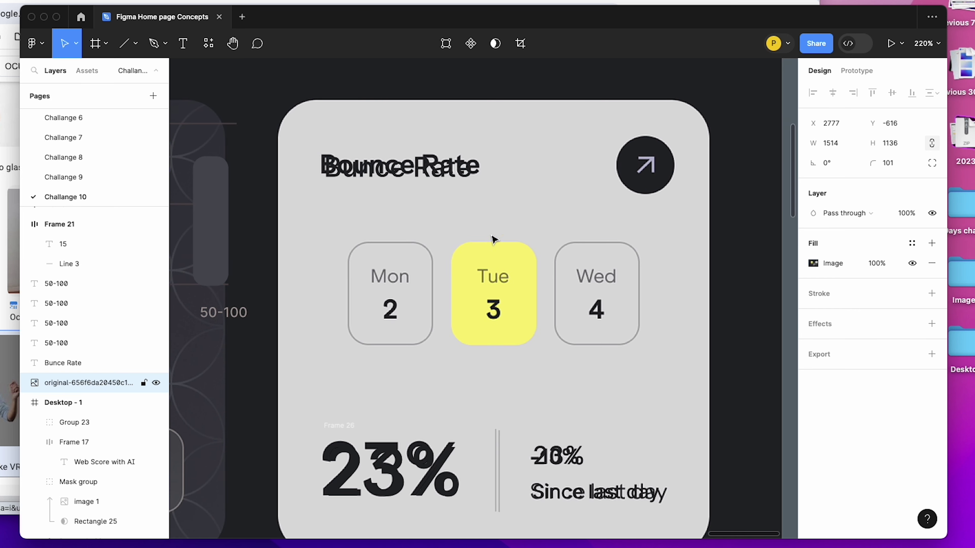
click(135, 43)
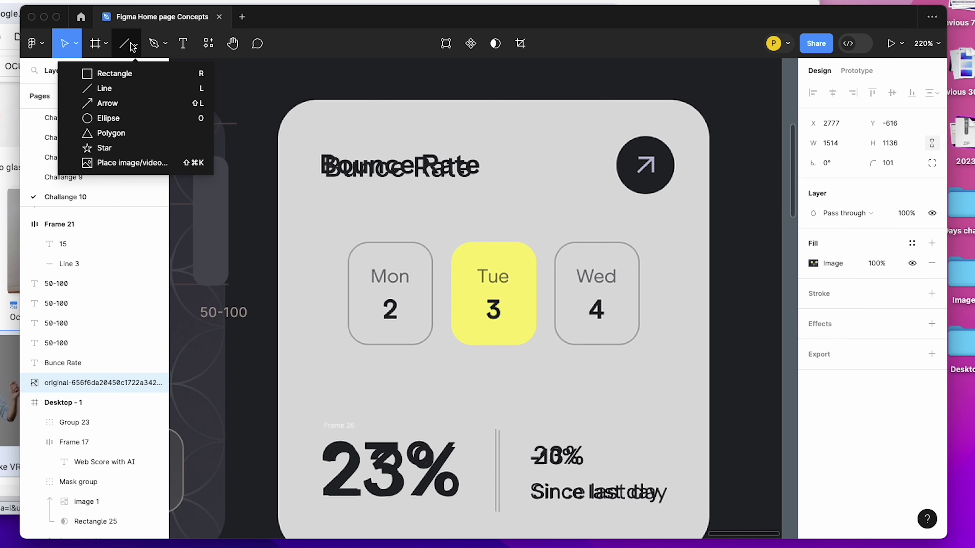
click(123, 118)
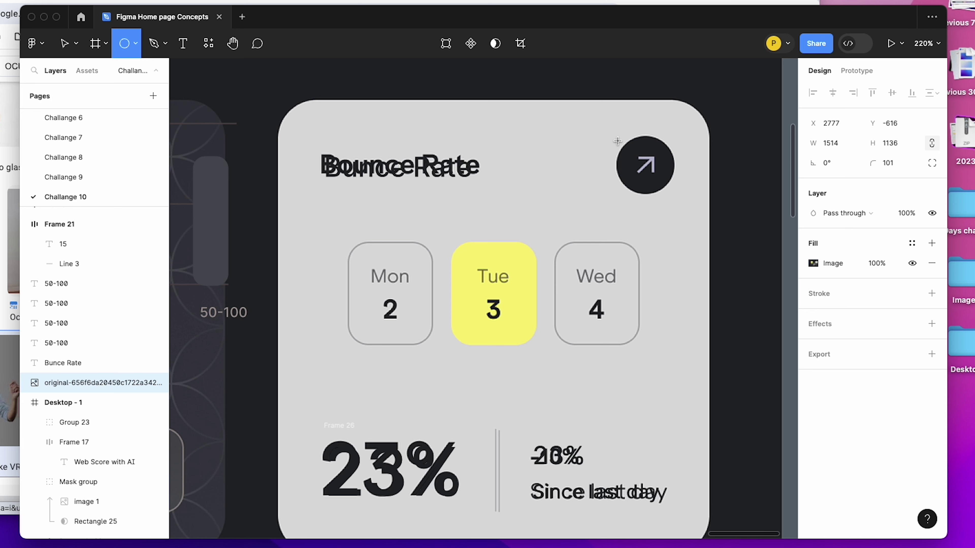
mouse_move(632, 151)
mouse_down()
mouse_move(670, 188)
mouse_move(667, 171)
mouse_move(586, 169)
mouse_up()
key(i)
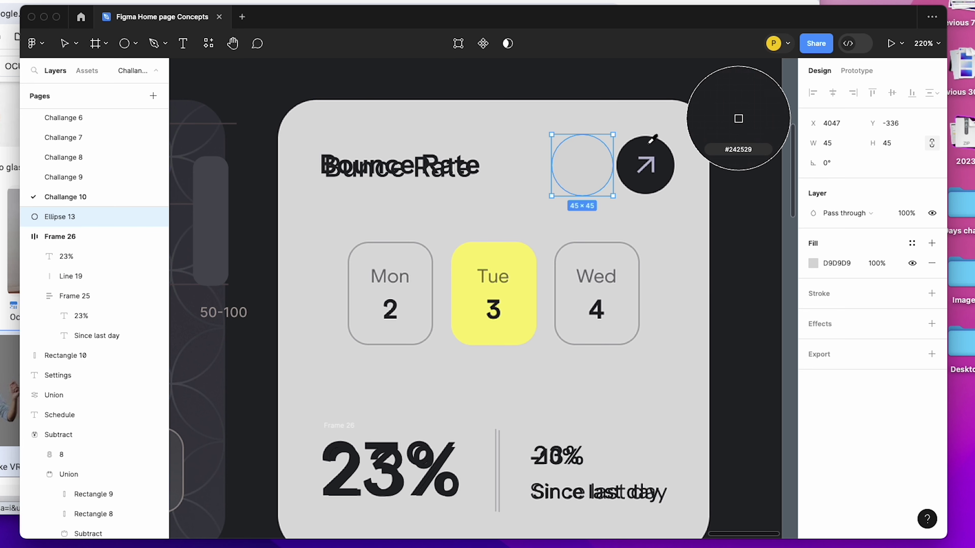
click(652, 149)
Draw an arrow inside the dark circle and centre it horizontally.
click(135, 44)
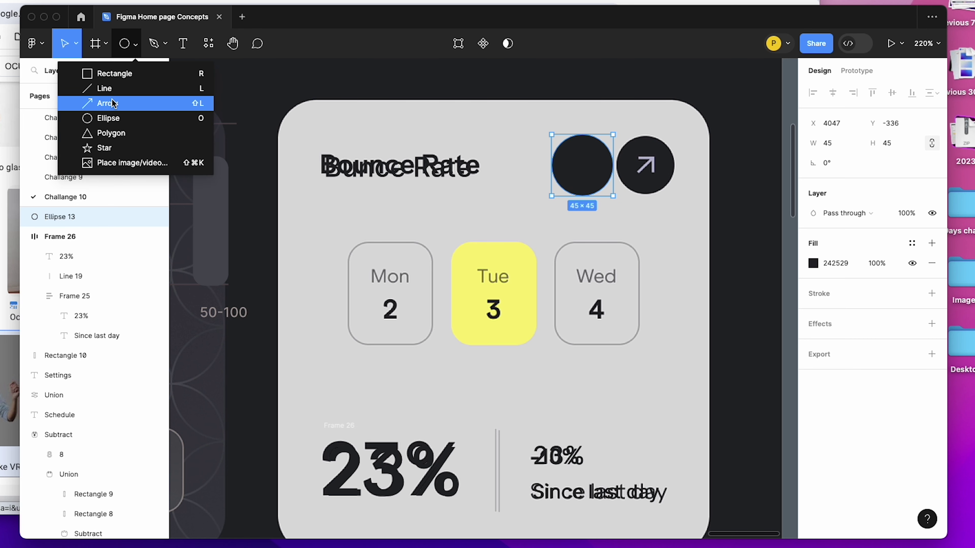
click(104, 100)
mouse_move(571, 160)
mouse_down()
mouse_move(590, 172)
mouse_move(596, 152)
mouse_move(583, 150)
mouse_up()
shift+click(577, 174)
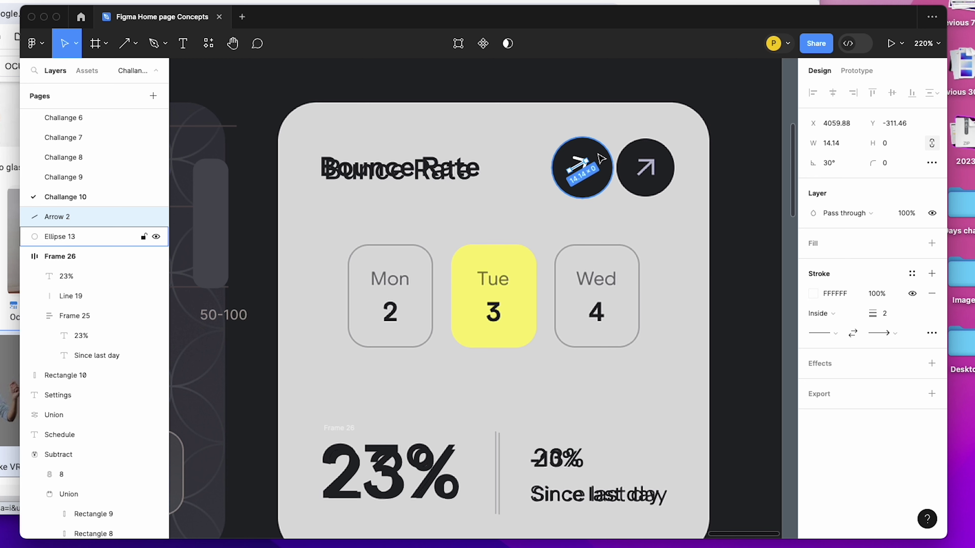
click(830, 92)
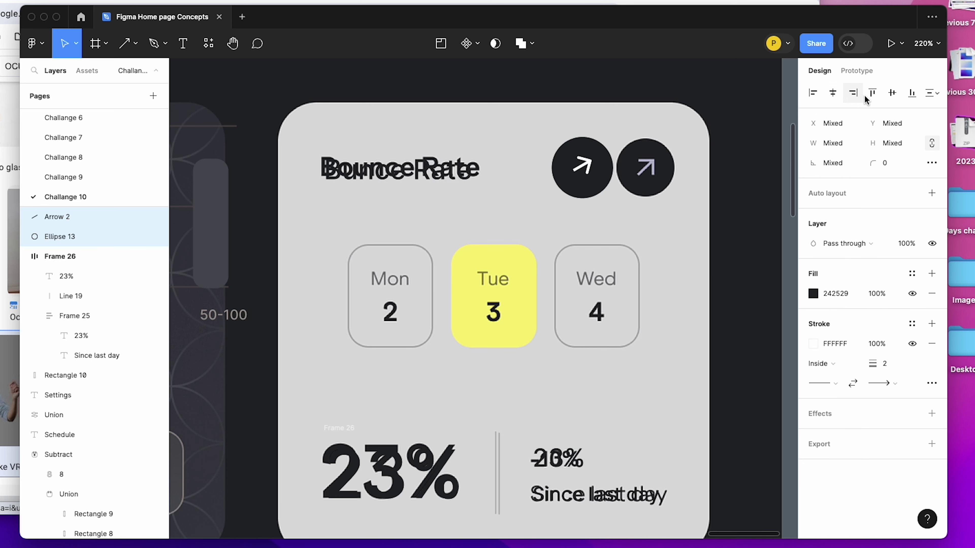
Lengthen the arrow within the circle in two adjustments.
click(670, 146)
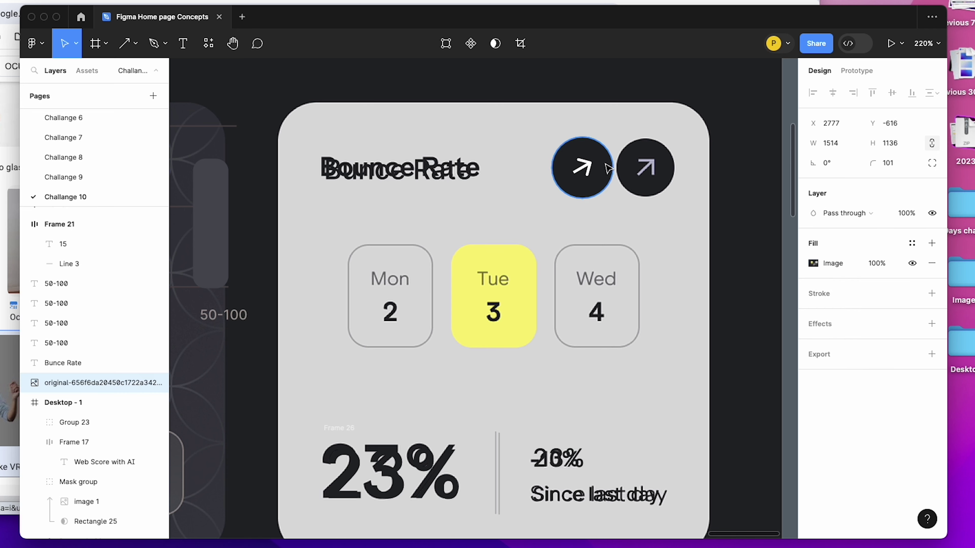
click(587, 170)
drag(590, 162, 597, 155)
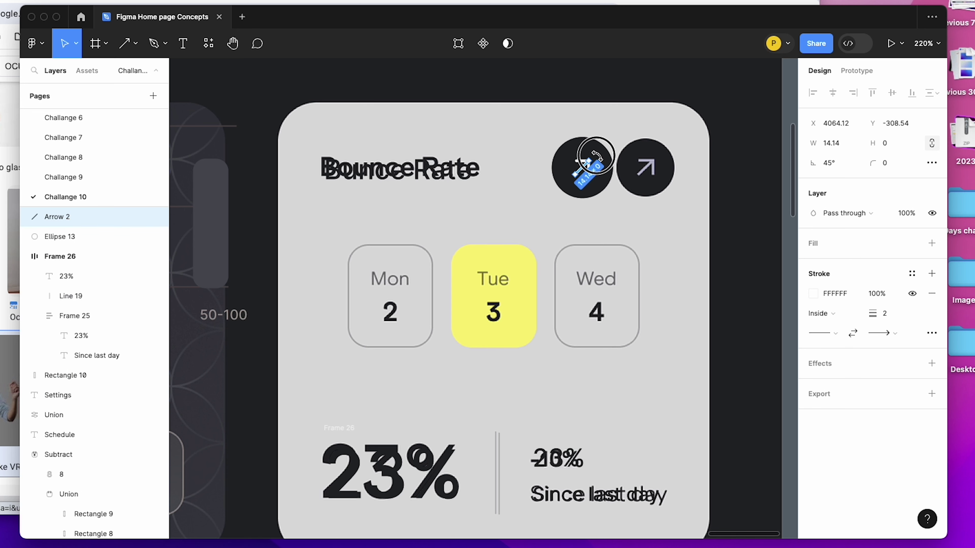
shift+click(597, 155)
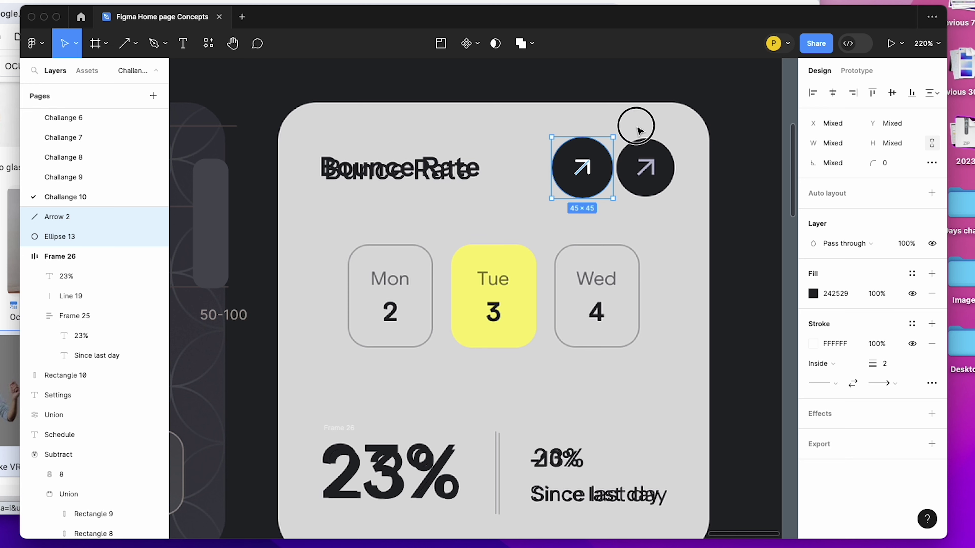
click(637, 130)
click(582, 168)
drag(583, 165, 591, 158)
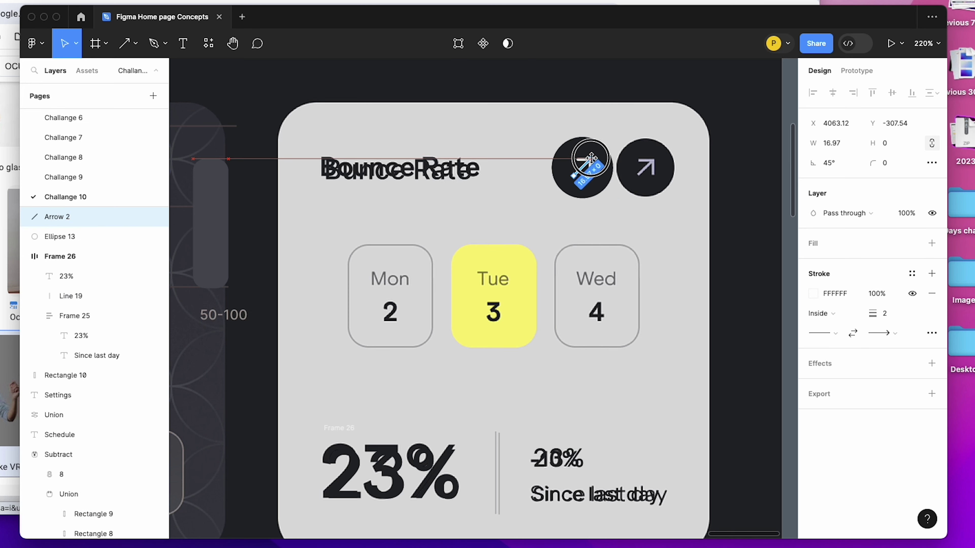
Group the arrow with its circle and move the group onto the right-hand circle.
shift+click(601, 148)
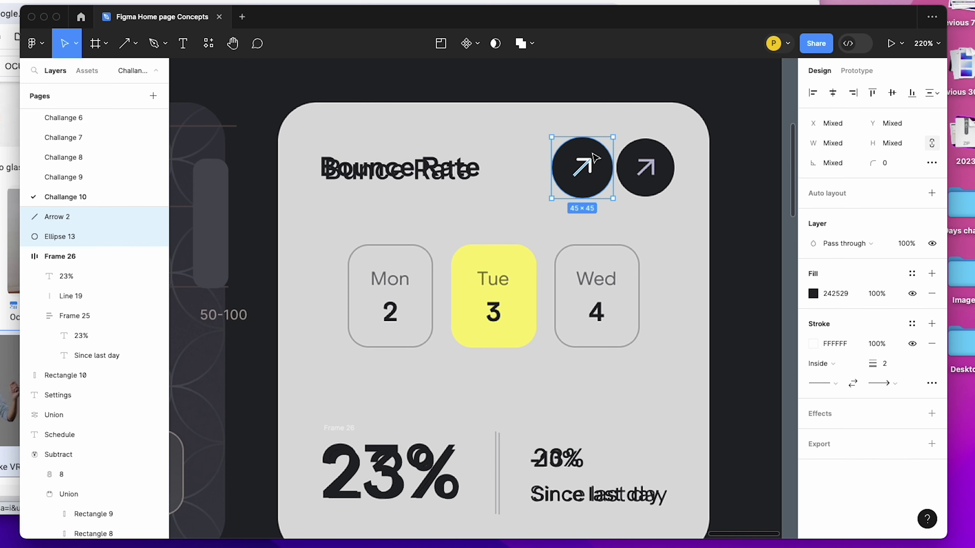
key(super+g)
drag(595, 158, 646, 168)
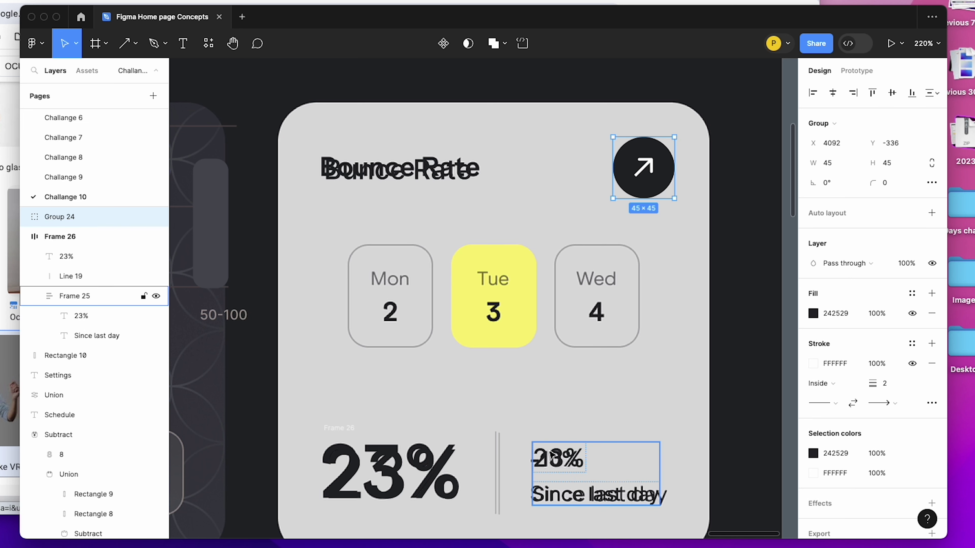
double_click(555, 459)
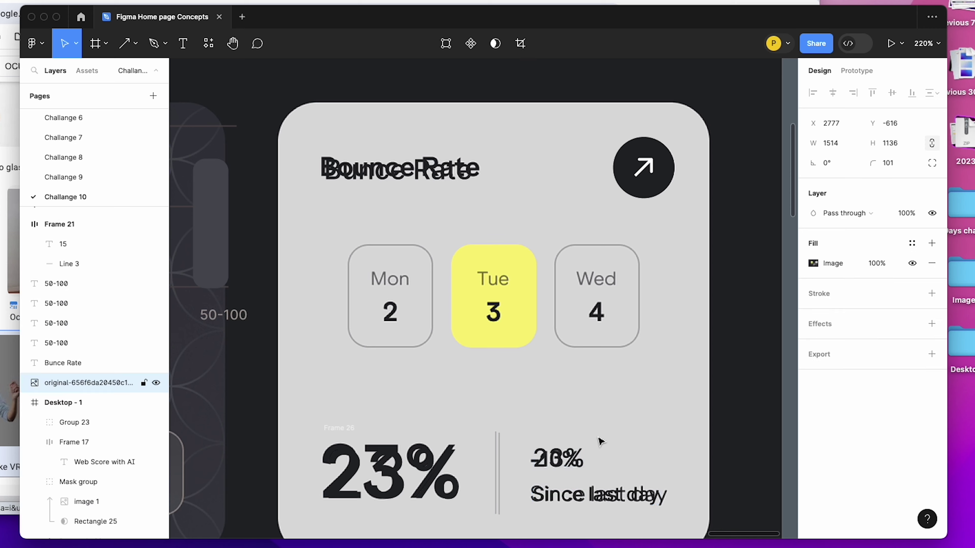
Duplicate and ungroup the 23% stats row, keeping only a small 23% text above the day chips.
key(Escape)
key(Escape)
drag(544, 466, 547, 361)
right_click(546, 361)
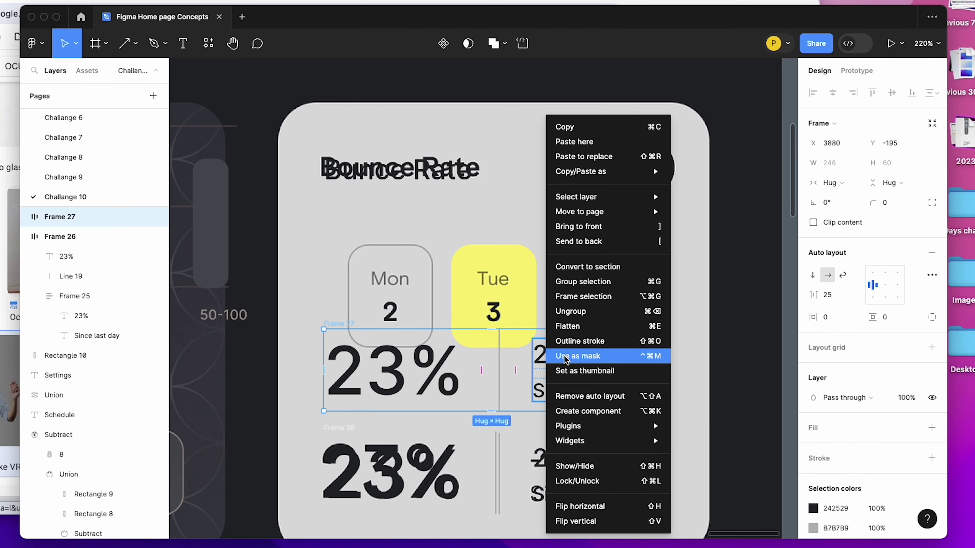
click(560, 312)
click(553, 359)
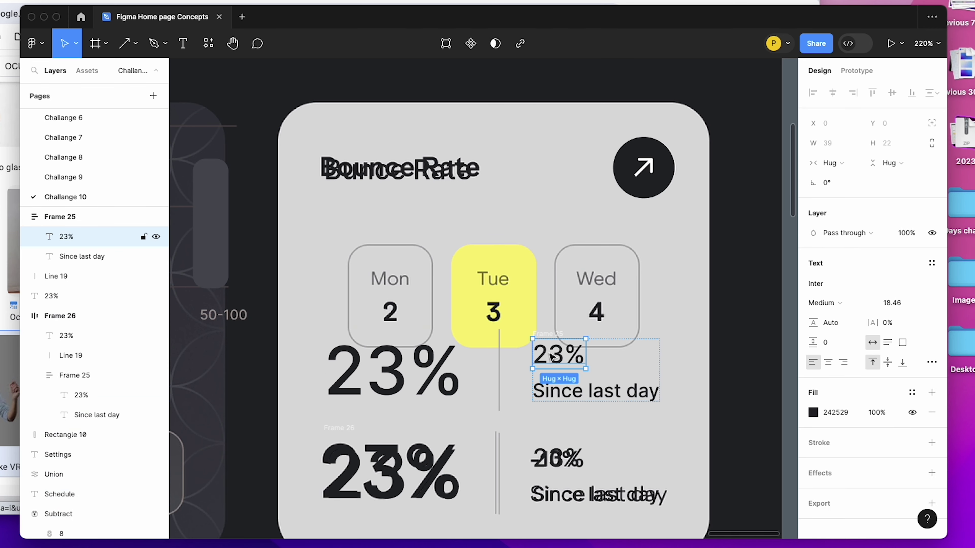
drag(557, 361, 540, 205)
click(550, 337)
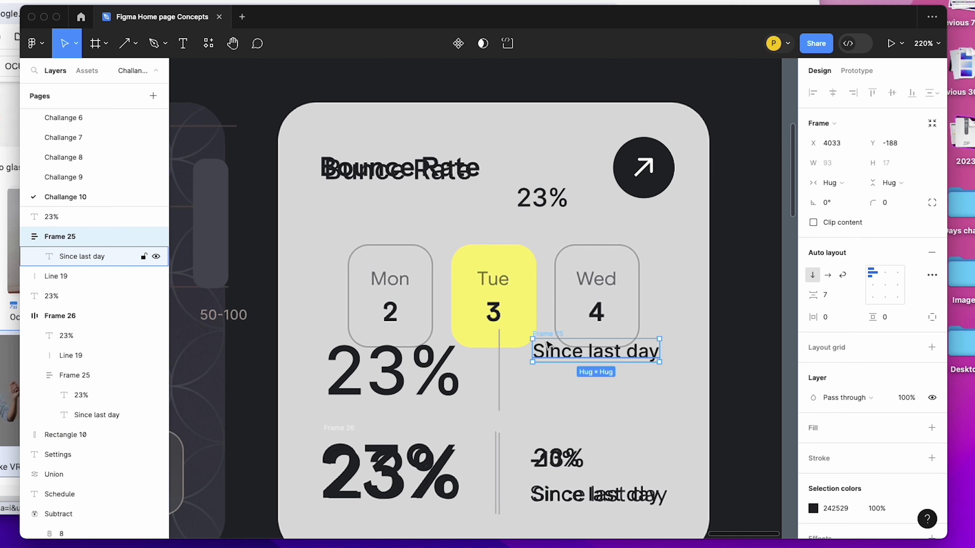
shift+click(394, 370)
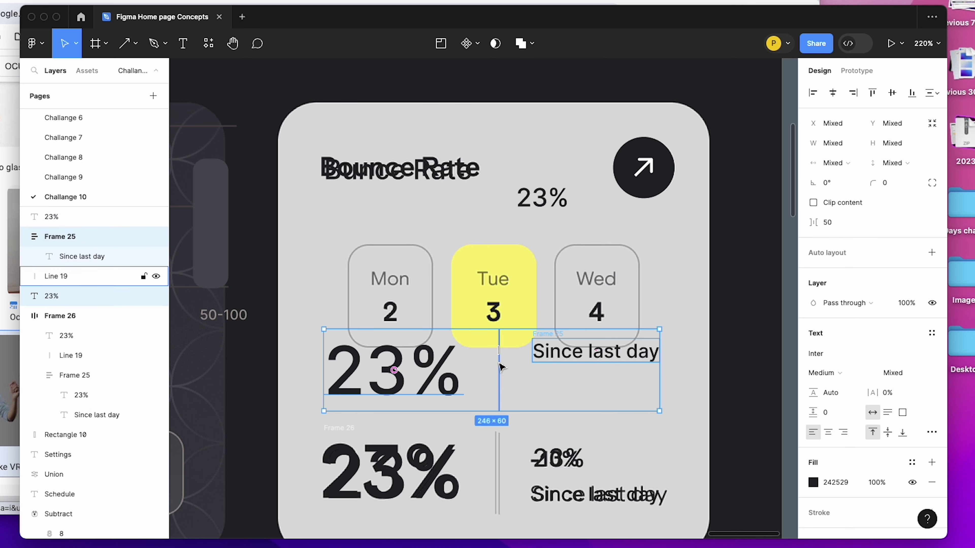
key(Delete)
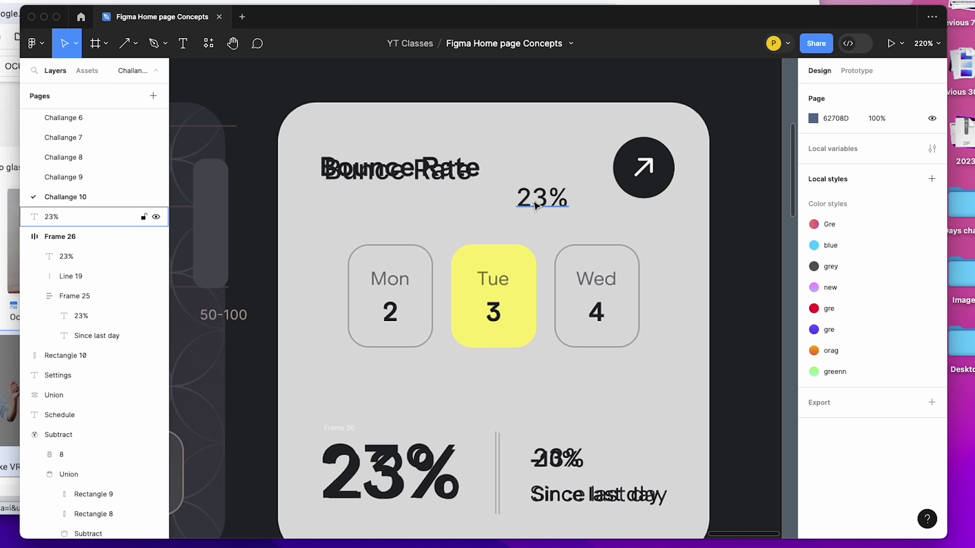
drag(536, 206, 516, 214)
Turn the copied text into a '3' with a grey, Regular-weight 'Tue' label above it.
double_click(516, 214)
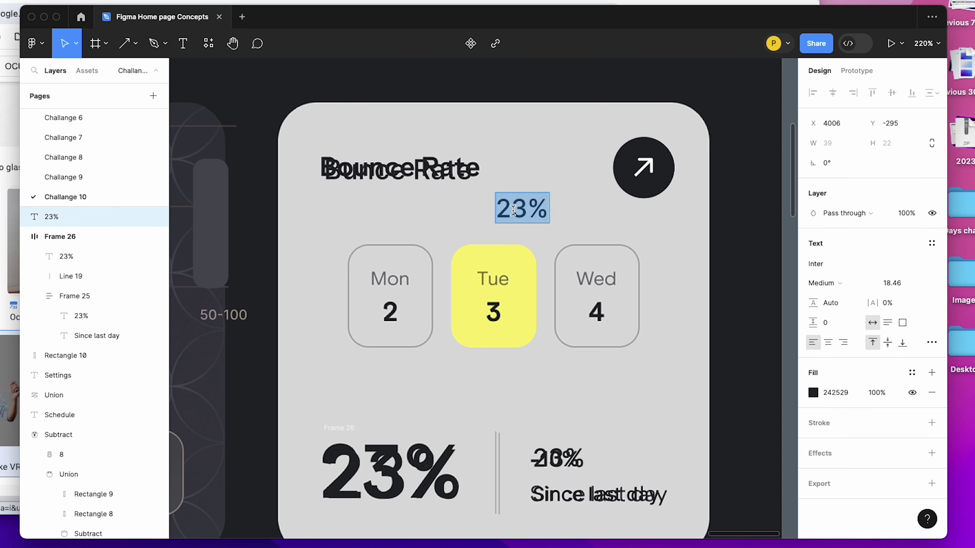
text(3)
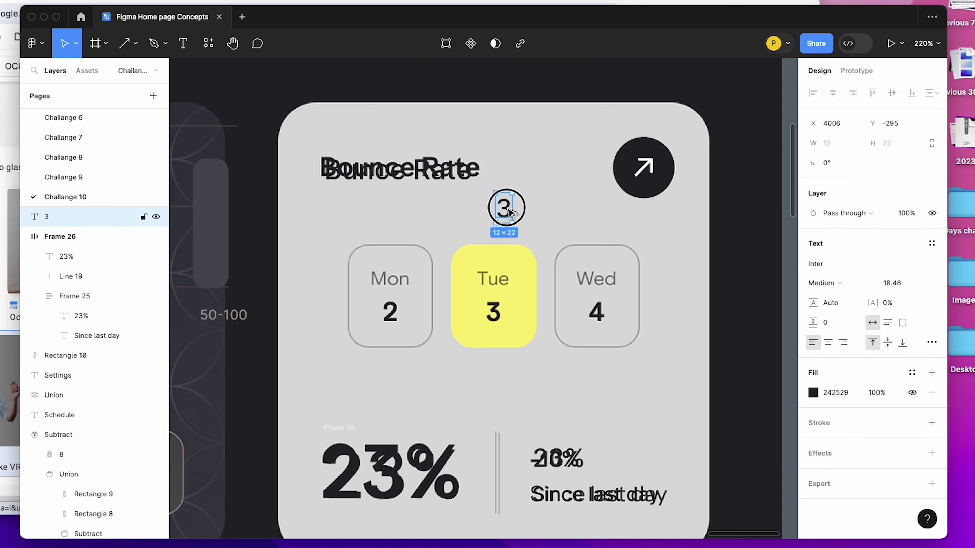
drag(510, 212, 507, 241)
double_click(507, 209)
text(Tue)
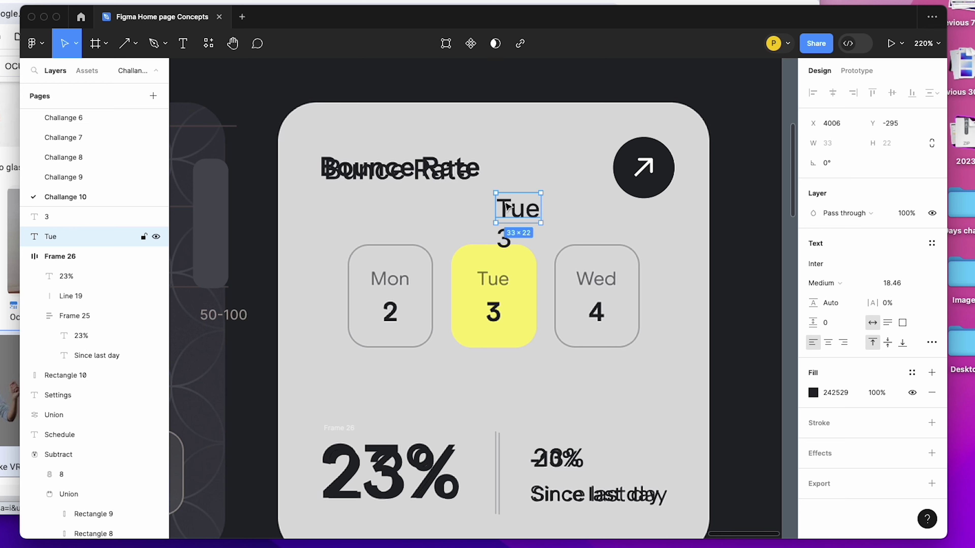
key(i)
click(386, 276)
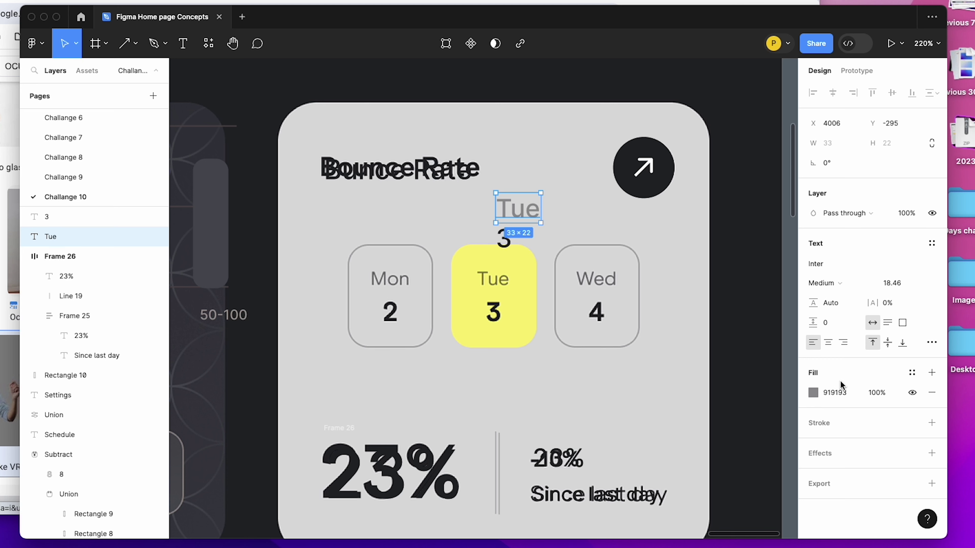
click(837, 283)
click(841, 267)
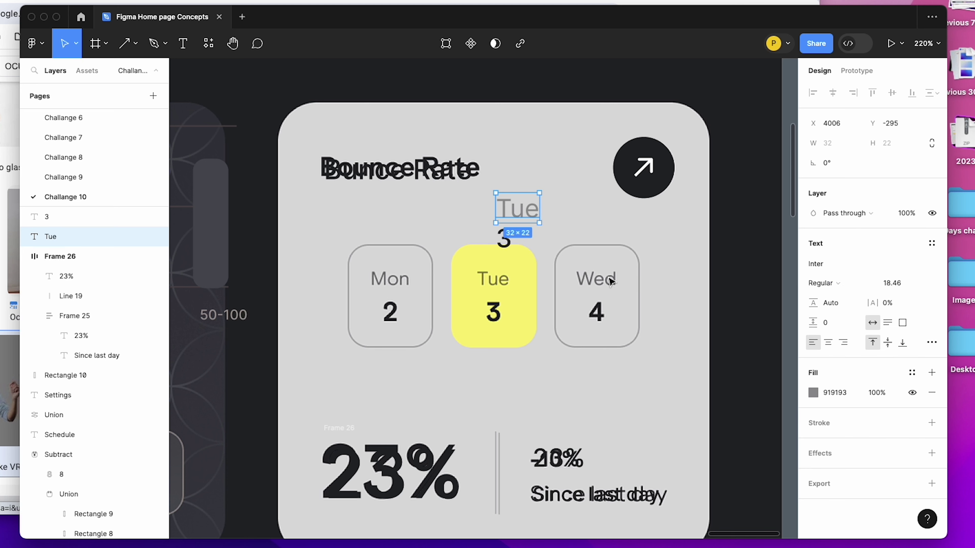
Stack Tue and 3 in a centred, padded auto-layout chip with the Wed chip's grey outline.
shift+click(510, 249)
key(shift+a)
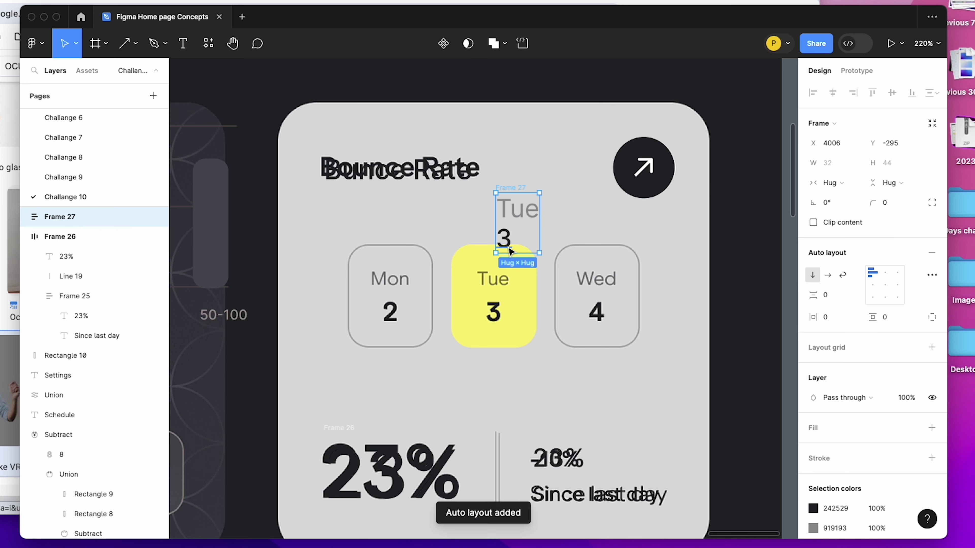
click(885, 284)
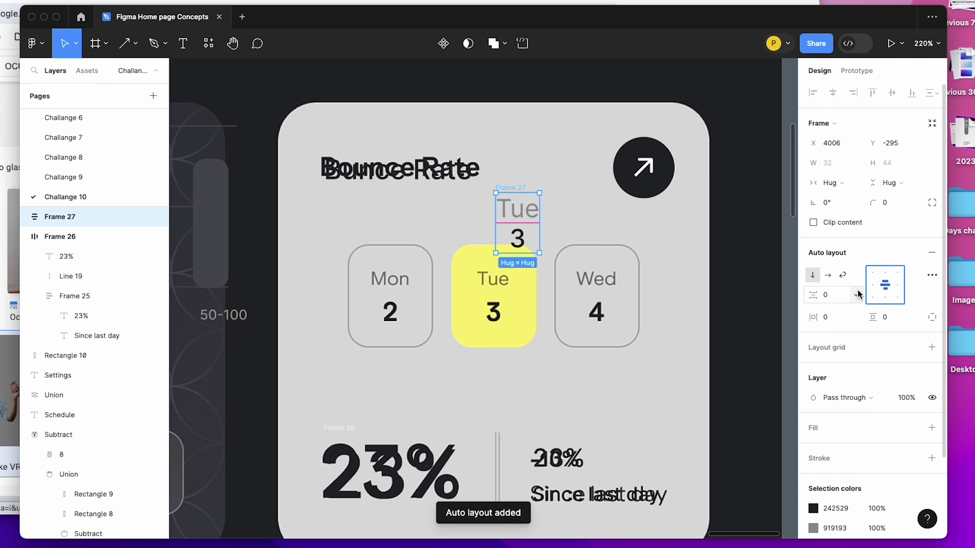
click(821, 422)
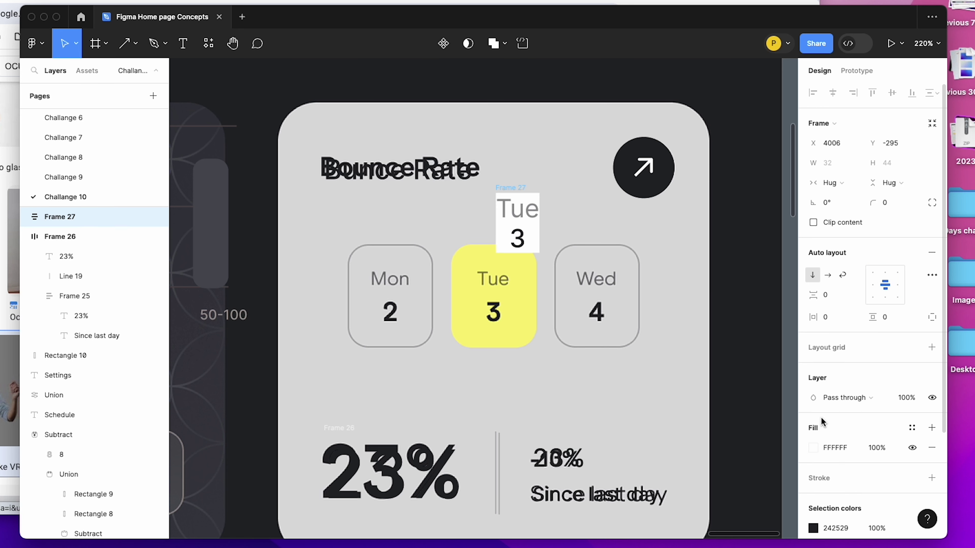
drag(813, 317, 884, 319)
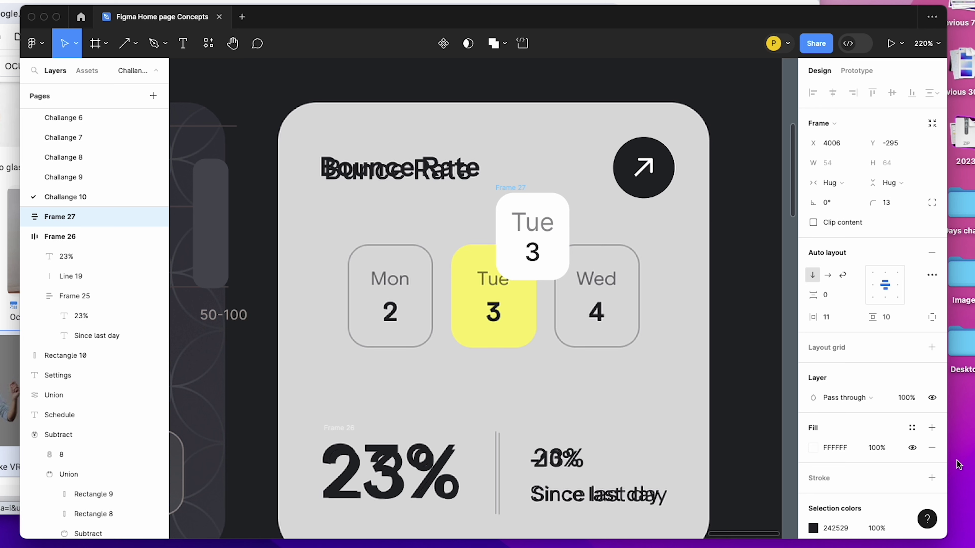
click(932, 448)
click(837, 463)
key(i)
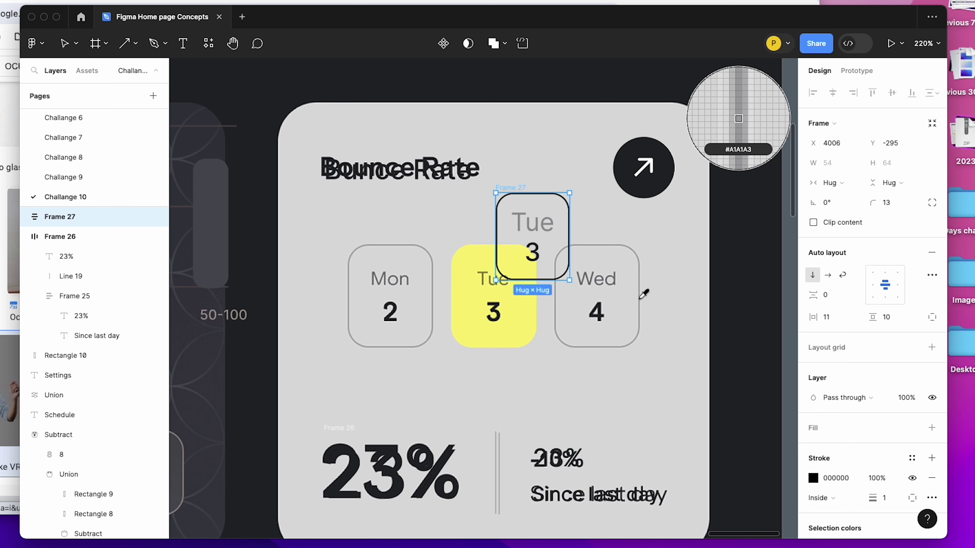
click(644, 302)
Set the Tue label's font size to 12.
click(687, 209)
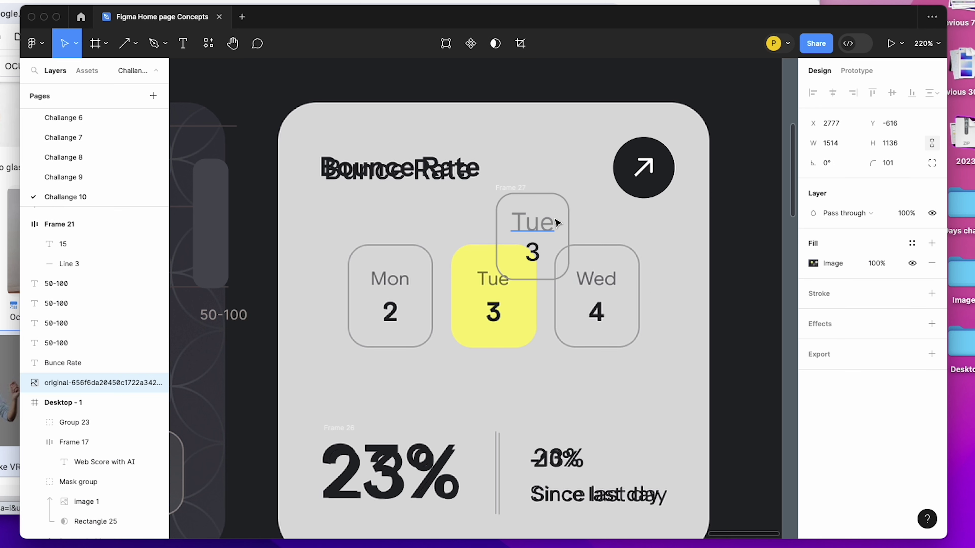
click(539, 228)
click(631, 235)
click(511, 193)
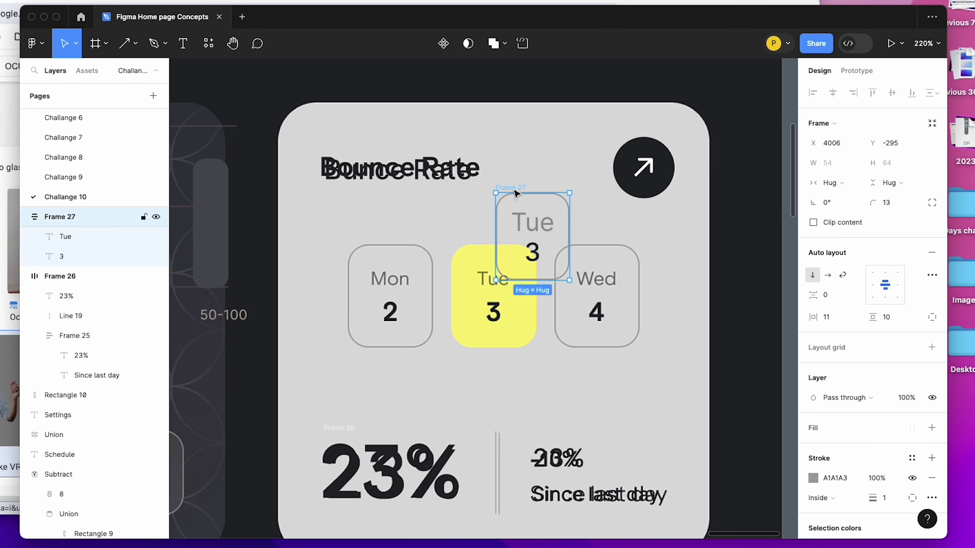
double_click(532, 222)
click(899, 303)
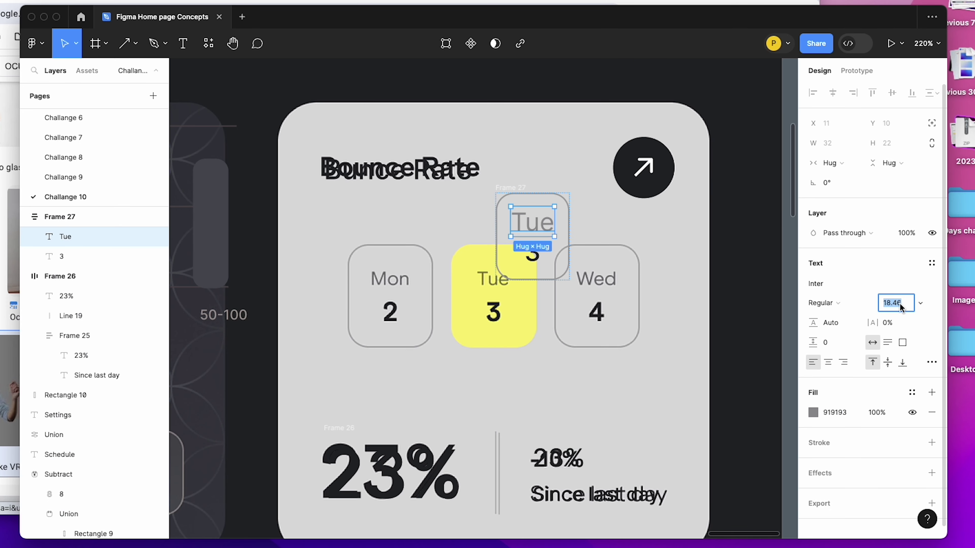
text(12)
key(Return)
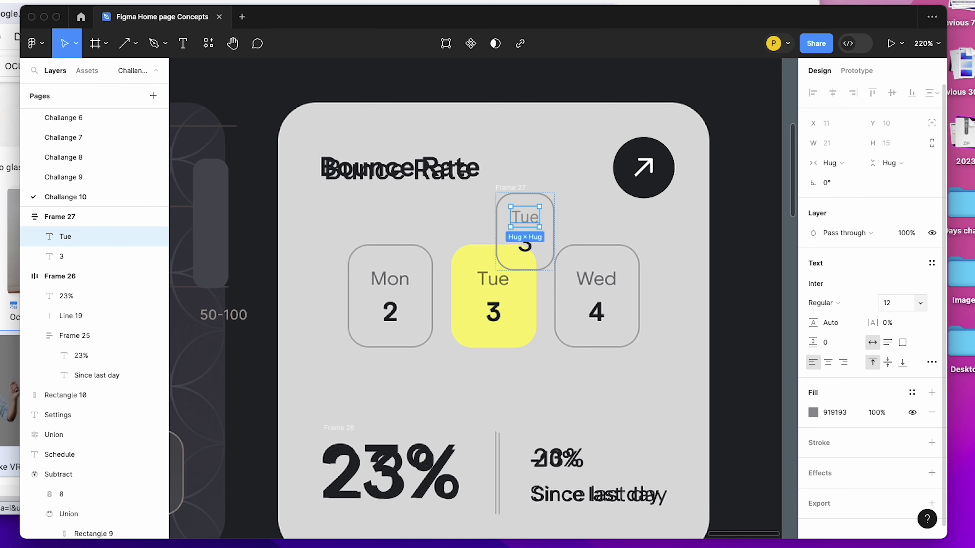
click(692, 279)
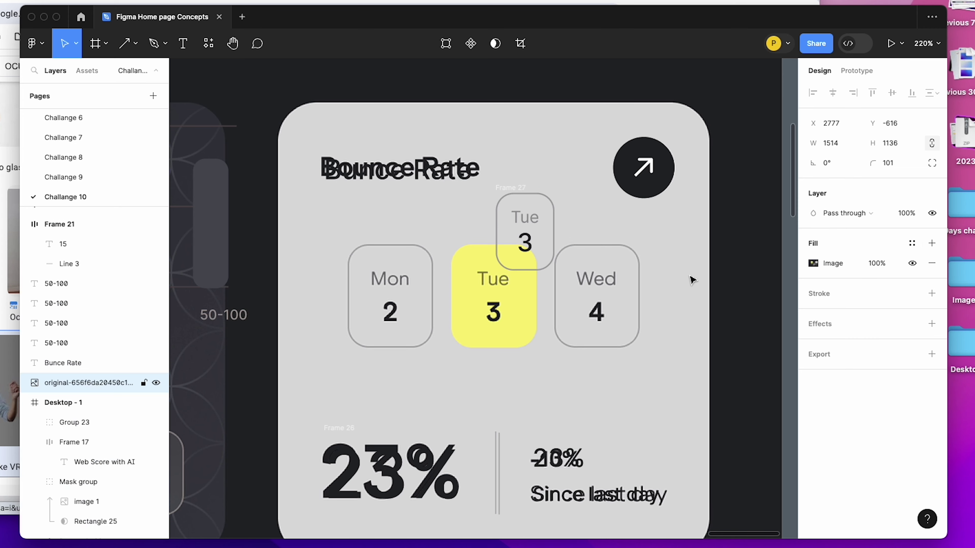
Place the new chip over Wed, resize it to 63 wide, and duplicate it over Mon.
mouse_move(513, 189)
mouse_down()
mouse_move(608, 246)
mouse_move(512, 192)
mouse_move(580, 250)
mouse_up()
drag(613, 323, 641, 347)
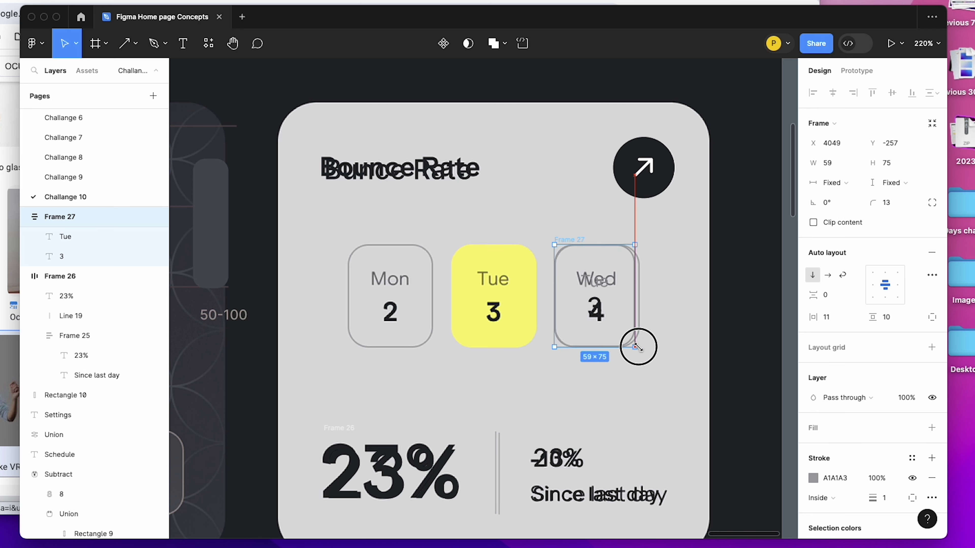
drag(641, 347, 641, 346)
drag(648, 312, 641, 312)
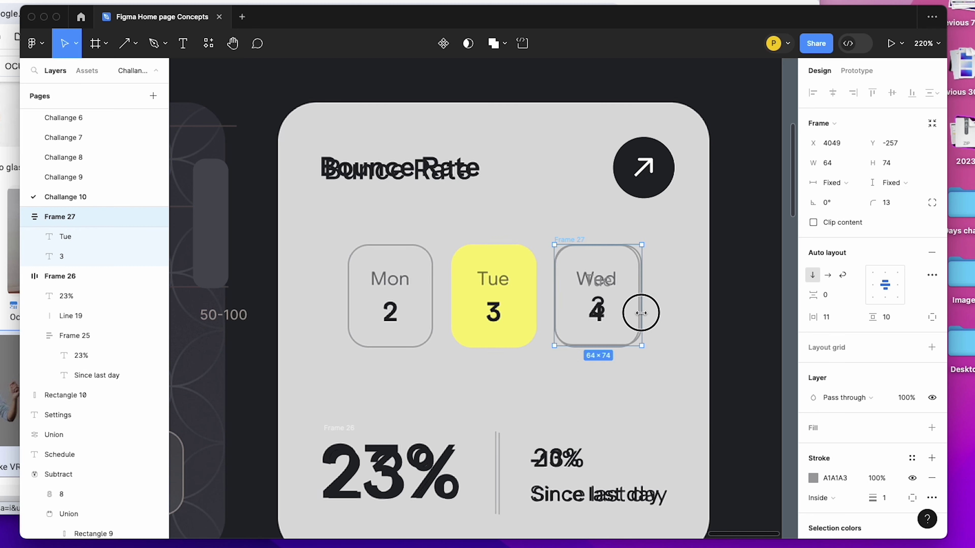
mouse_move(581, 244)
mouse_down()
mouse_move(370, 244)
mouse_move(466, 246)
mouse_up()
Fill the Tue chip with the sampled yellow FFF376 and remove its outline.
scroll(883, 482, down, 5)
click(820, 334)
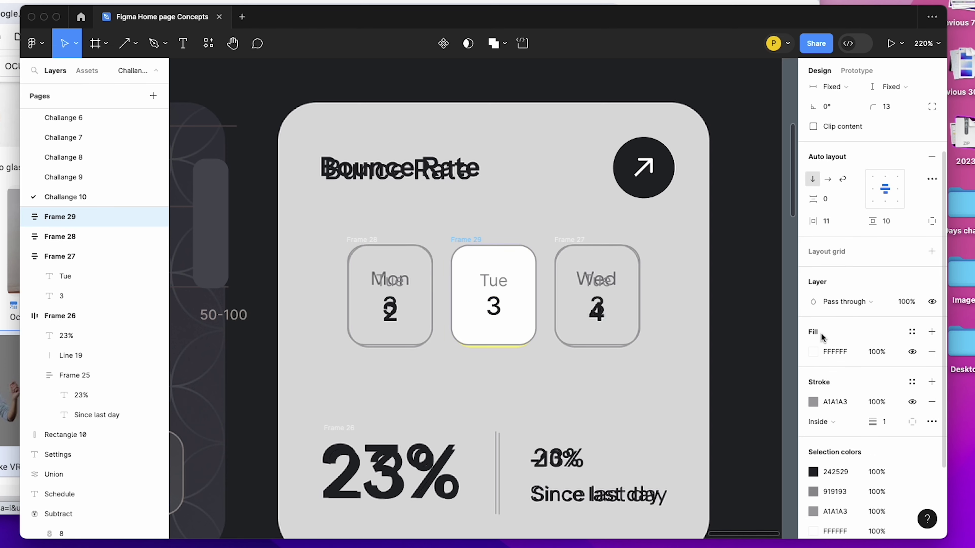
scroll(510, 374, up, 5)
scroll(526, 342, up, 5)
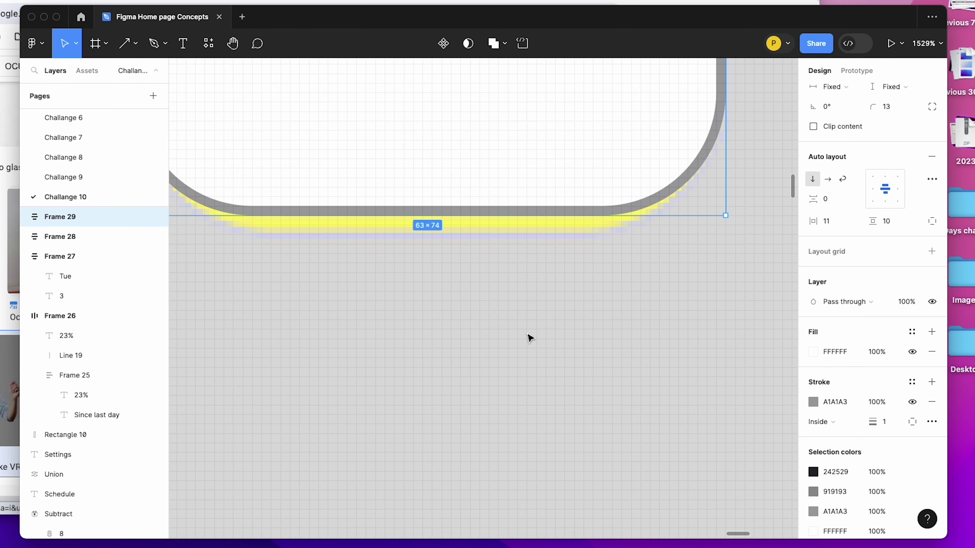
key(i)
click(514, 222)
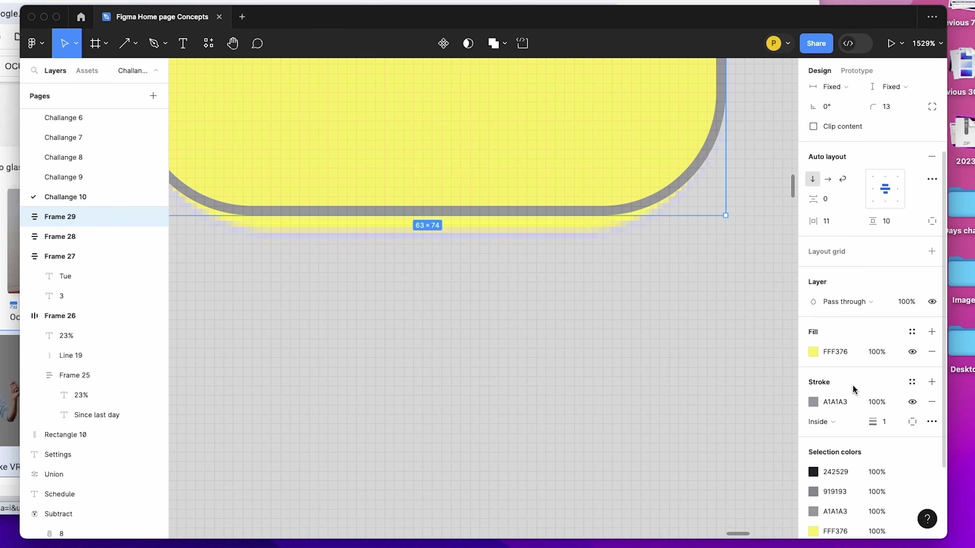
click(932, 402)
scroll(538, 287, down, 10)
Group the Mon, Tue and Wed chips, Bounce Rate title, arrow circle and 23% stats row.
click(549, 301)
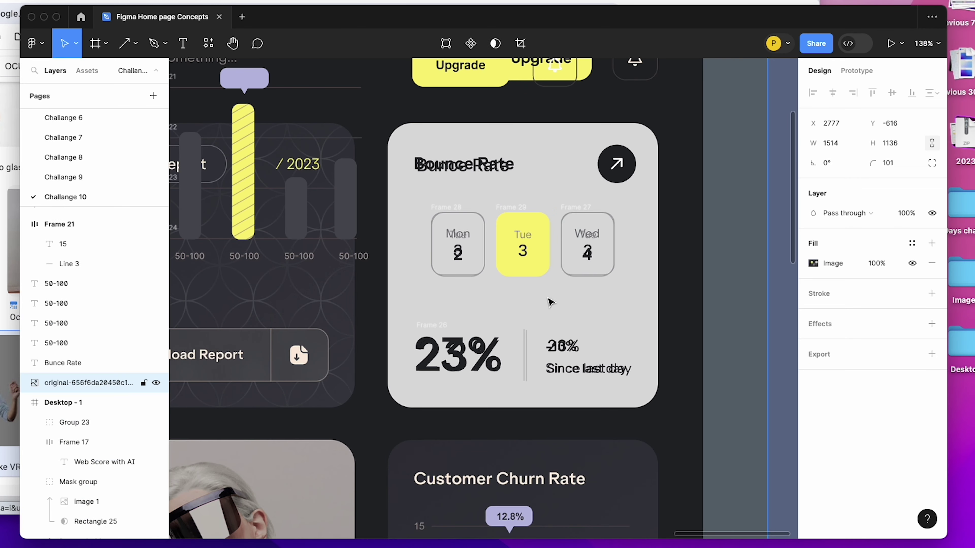
click(572, 214)
shift+click(514, 223)
shift+click(453, 222)
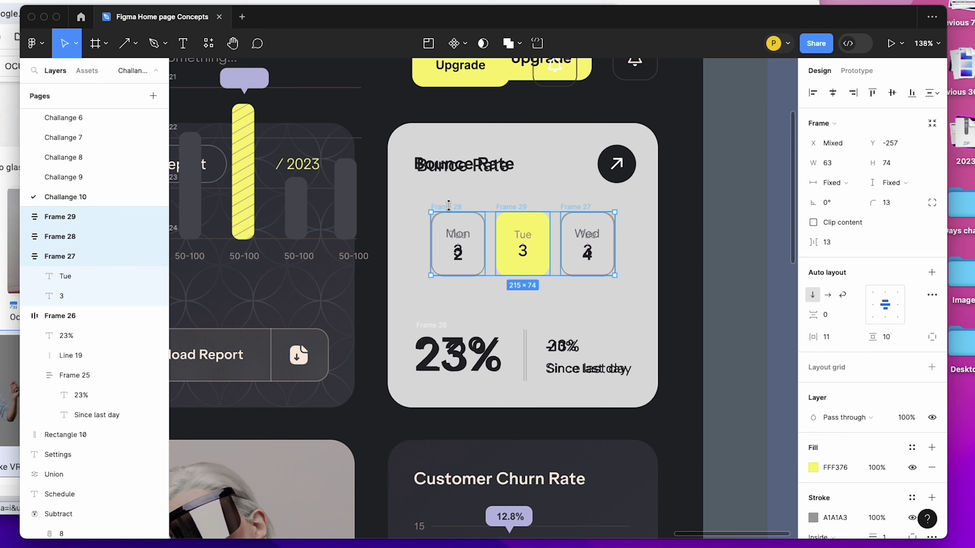
shift+click(453, 177)
shift+click(621, 166)
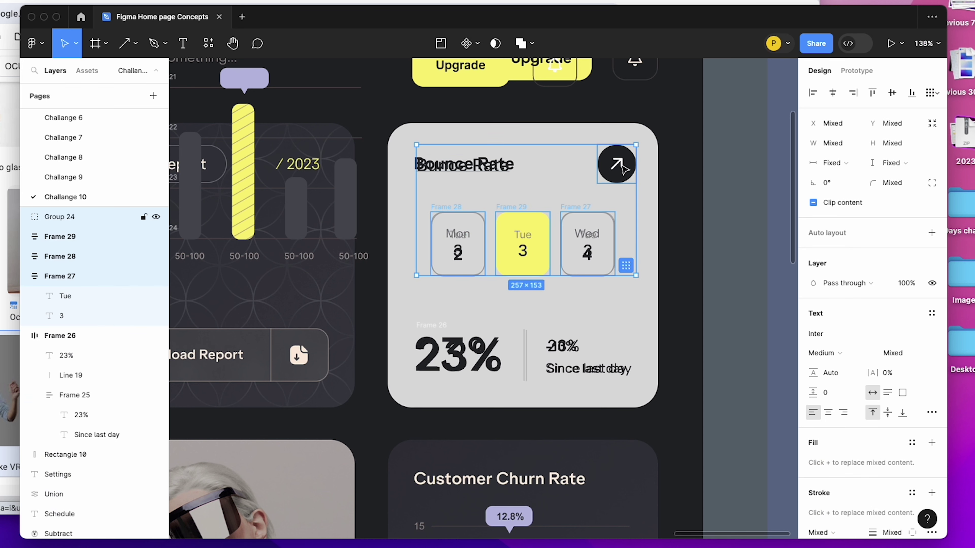
shift+click(587, 363)
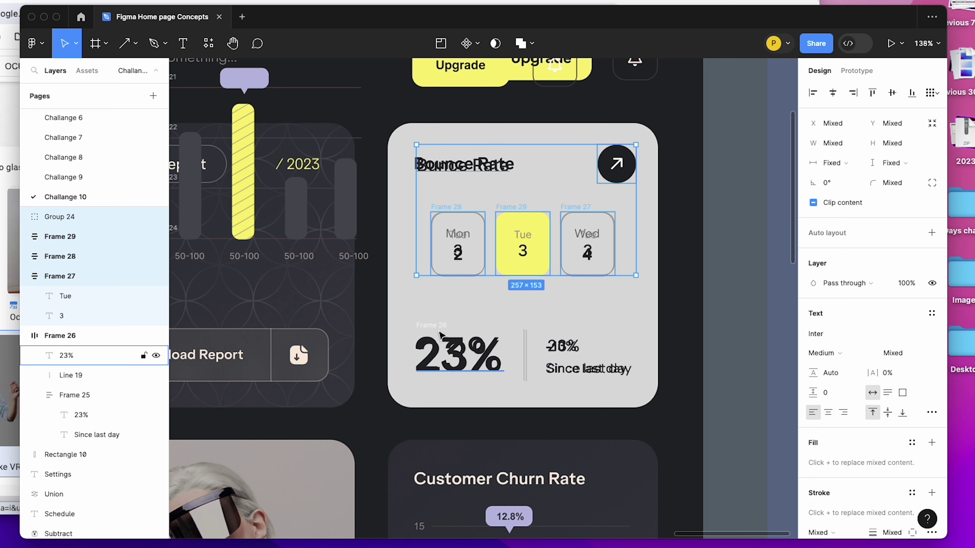
shift+click(432, 327)
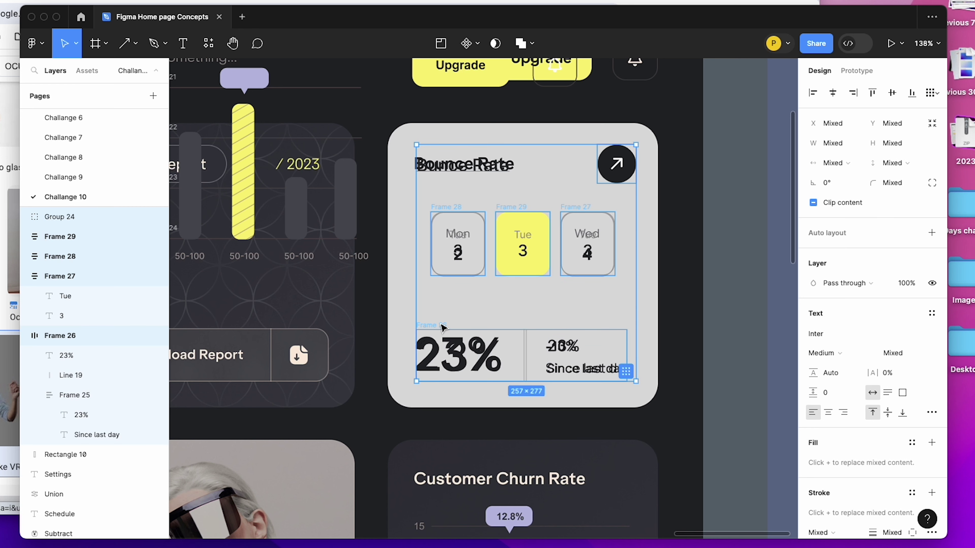
key(ctrl+g)
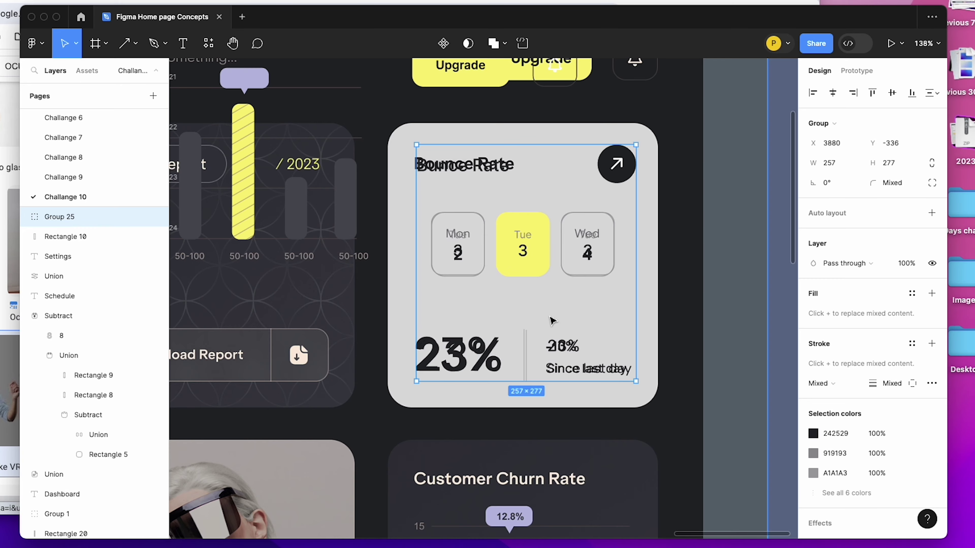
Paste the Bounce Rate group into Desktop - 1 and position it on the grey card.
key(shift+1)
scroll(346, 305, up, 3)
scroll(347, 305, up, 3)
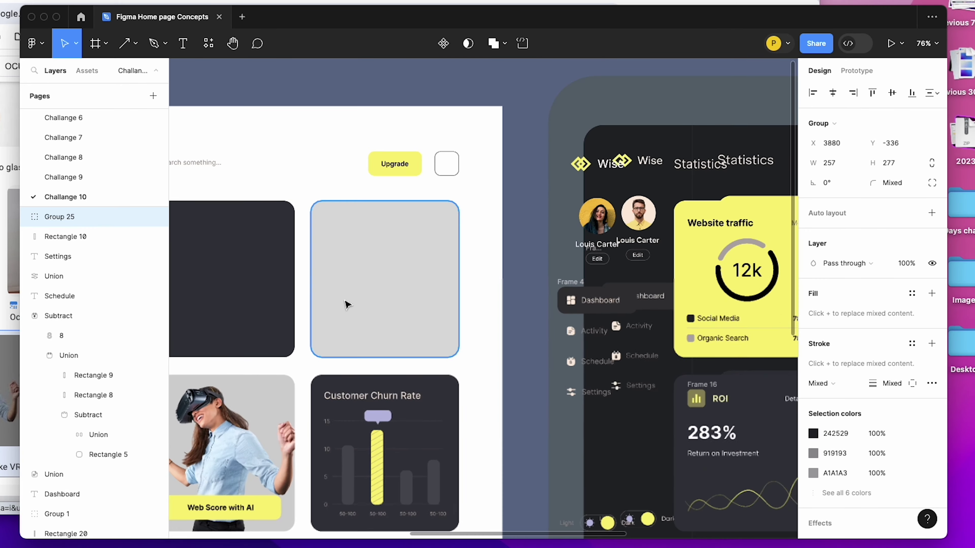
click(346, 305)
key(ctrl+v)
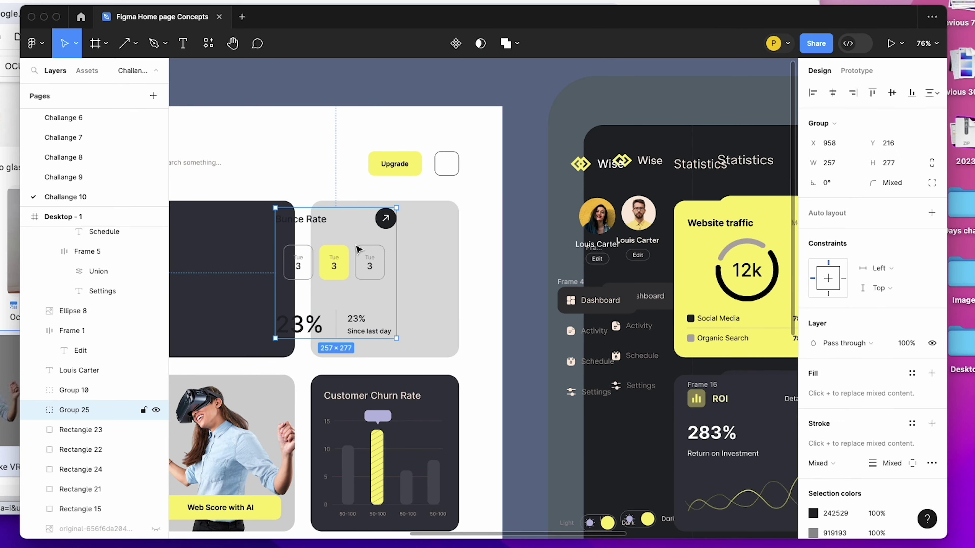
drag(338, 260, 375, 259)
shift+click(452, 244)
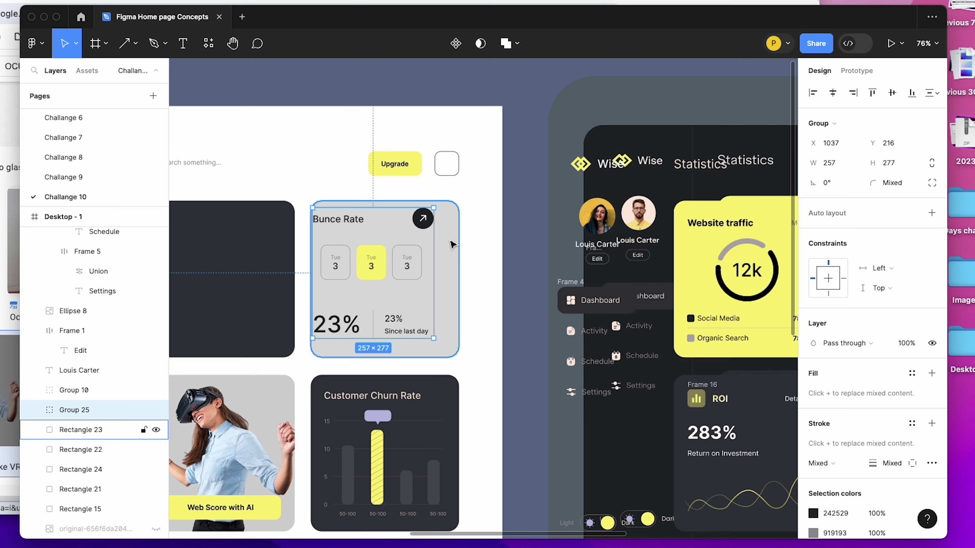
key(Escape)
key(shift+1)
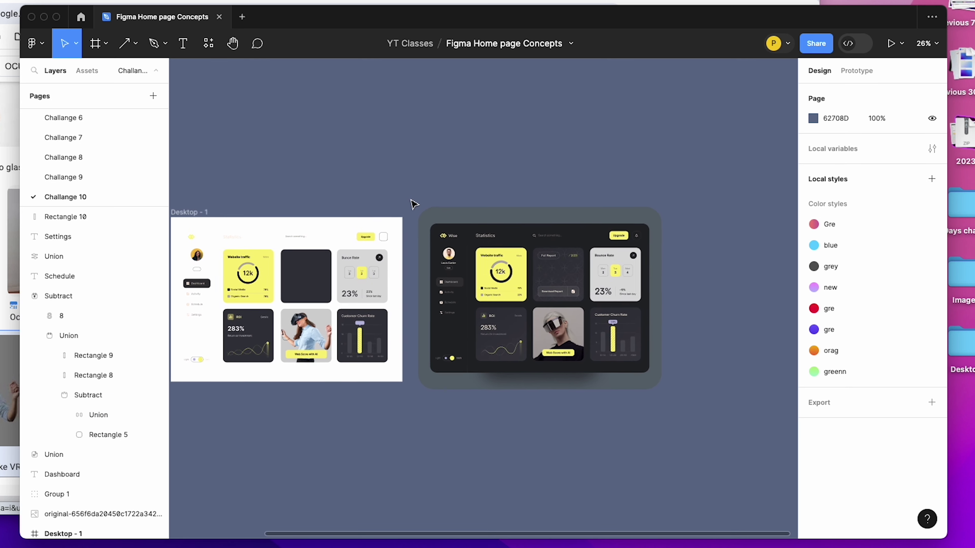
Draw a rectangle filled with the dashboard's dark 242529 colour.
click(129, 47)
click(114, 73)
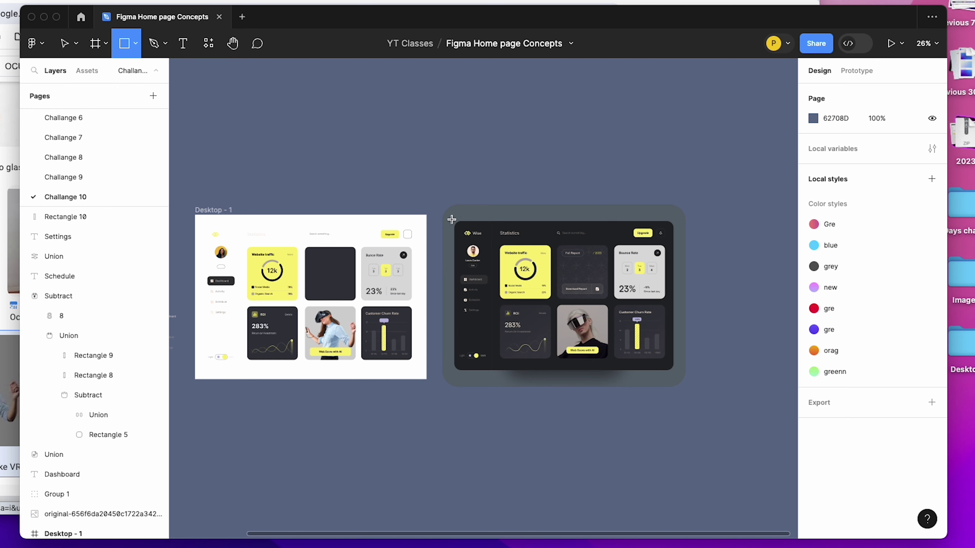
drag(454, 220, 674, 371)
drag(618, 316, 528, 315)
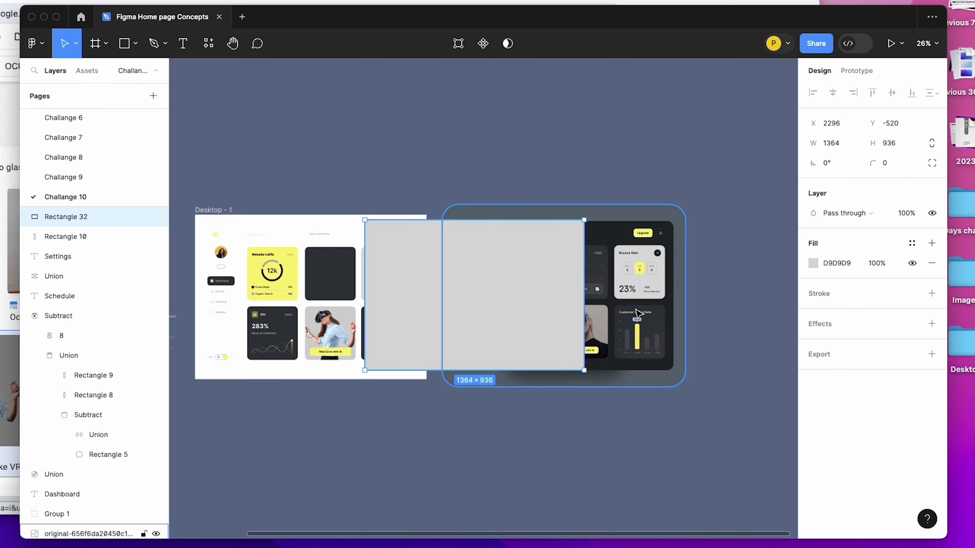
key(i)
click(671, 236)
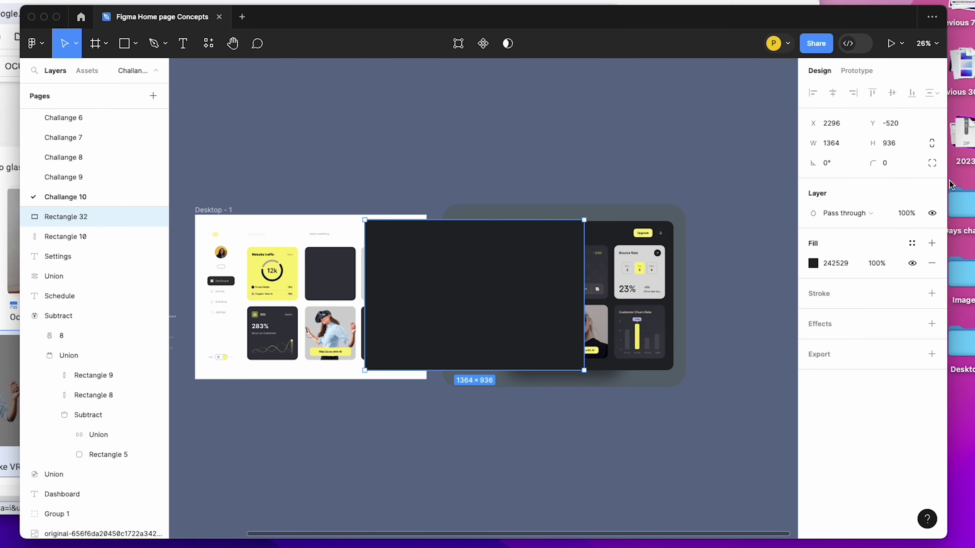
Give the rectangle corner radius 24, move it into Desktop - 1, and send it behind the cards.
click(897, 168)
text(24)
key(Return)
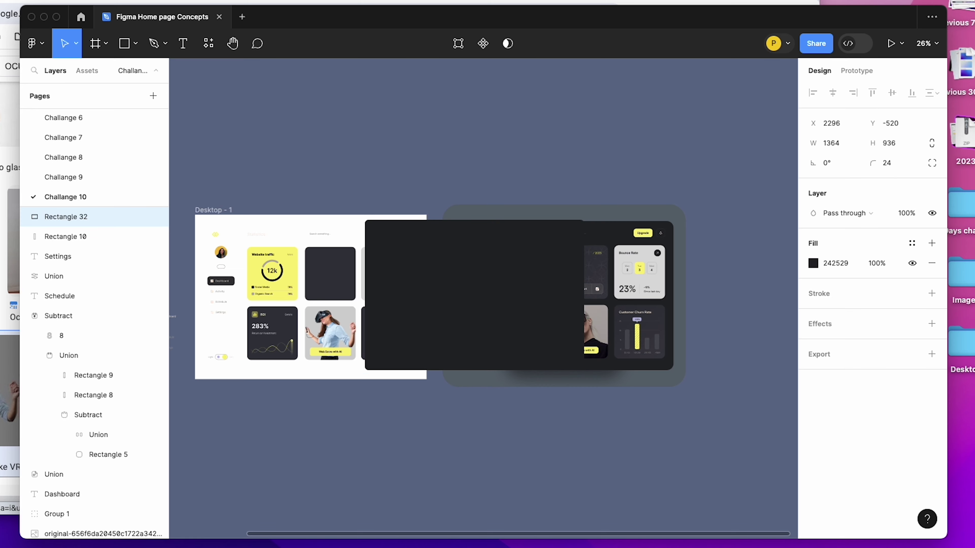
click(534, 174)
drag(468, 256, 309, 259)
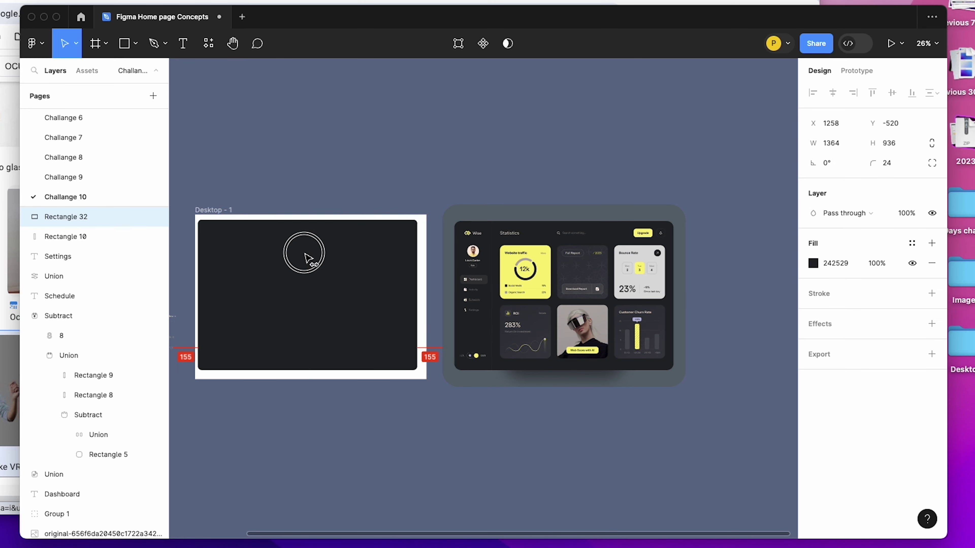
key(bracketleft)
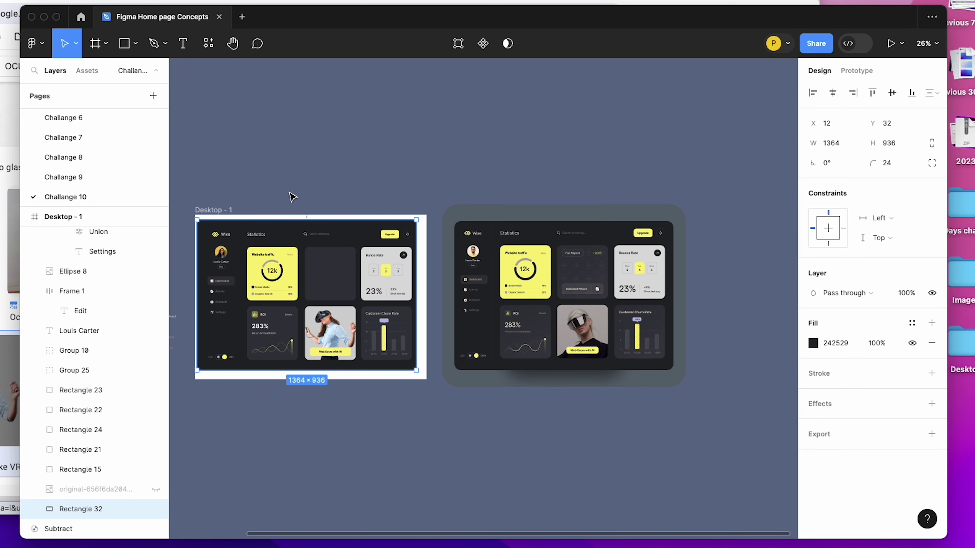
Centre the dark panel horizontally and vertically in Desktop - 1, then inspect the cards up close.
click(833, 93)
click(401, 148)
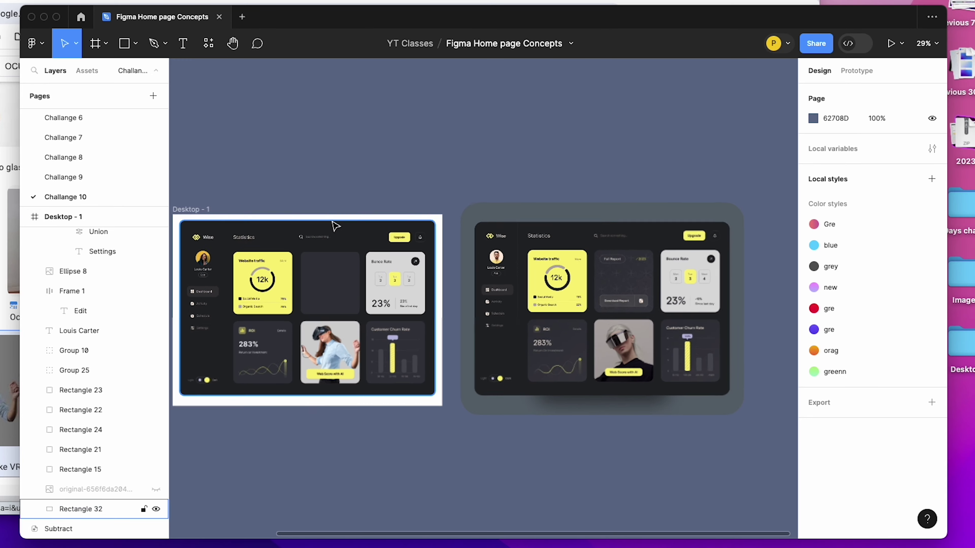
scroll(410, 211, up, 2)
scroll(435, 209, up, 3)
scroll(442, 192, left, 3)
scroll(449, 177, down, 1)
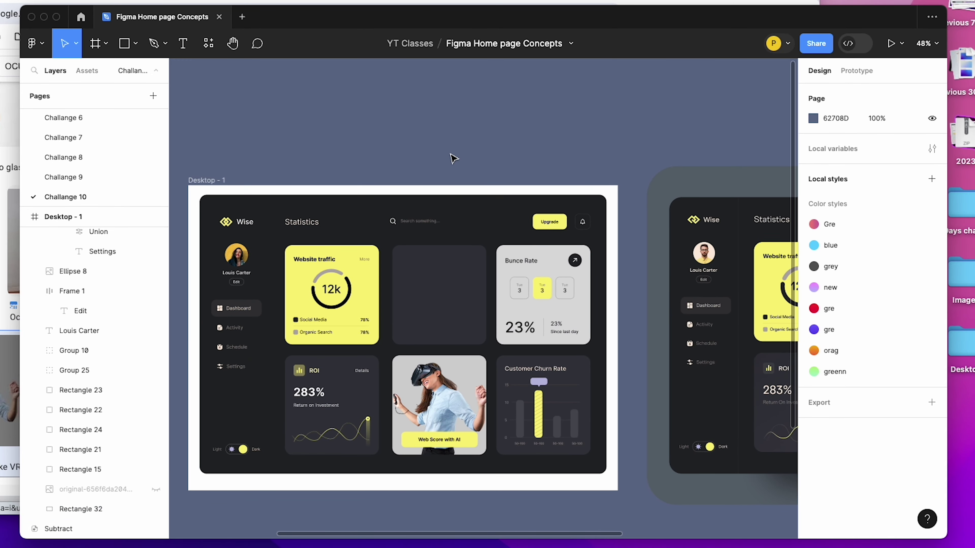
scroll(442, 161, up, 1)
scroll(479, 149, up, 1)
scroll(682, 155, down, 3)
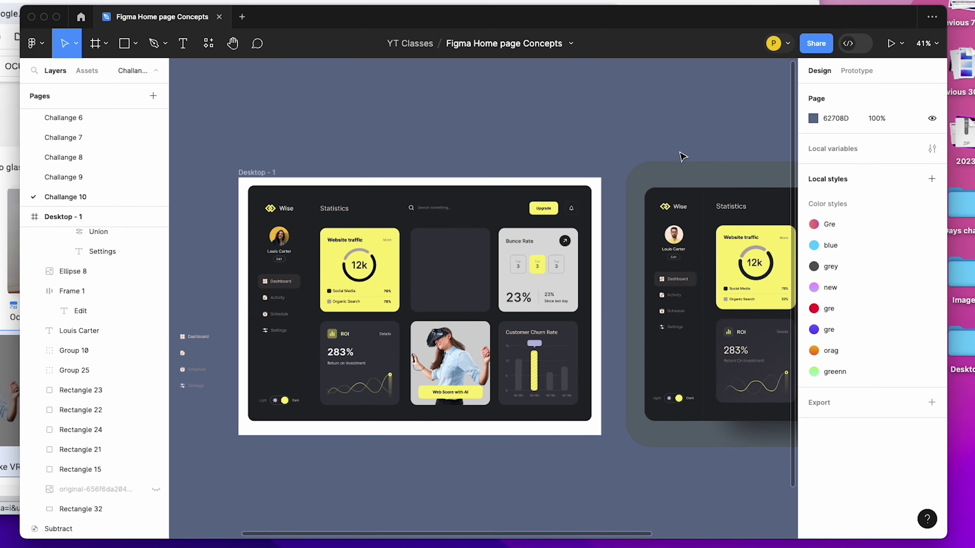
scroll(706, 226, right, 3)
scroll(706, 226, right, 2)
scroll(689, 266, up, 5)
scroll(678, 307, up, 1)
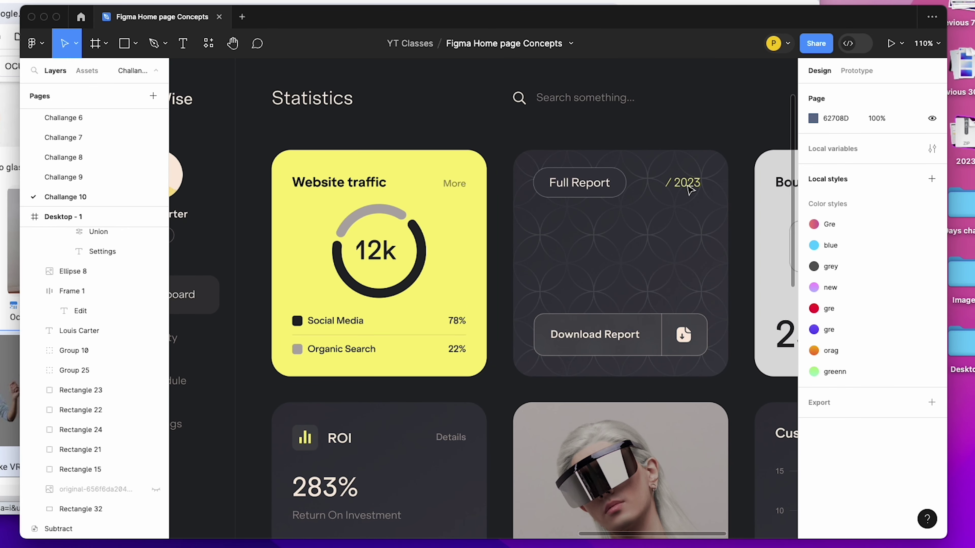
Zoom out and pan to review both dashboards side by side.
key(shift+1)
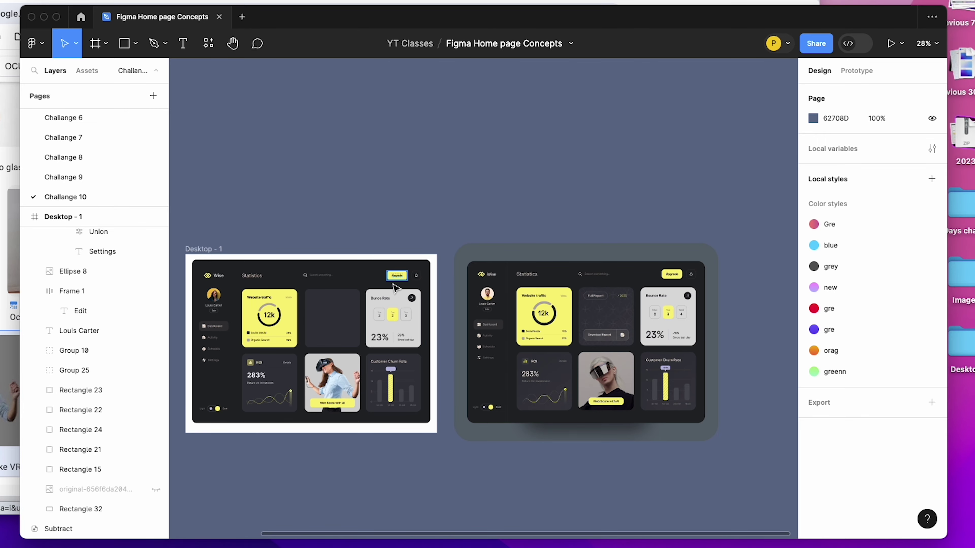
scroll(394, 287, left, 2)
scroll(342, 338, up, 3)
scroll(348, 337, down, 2)
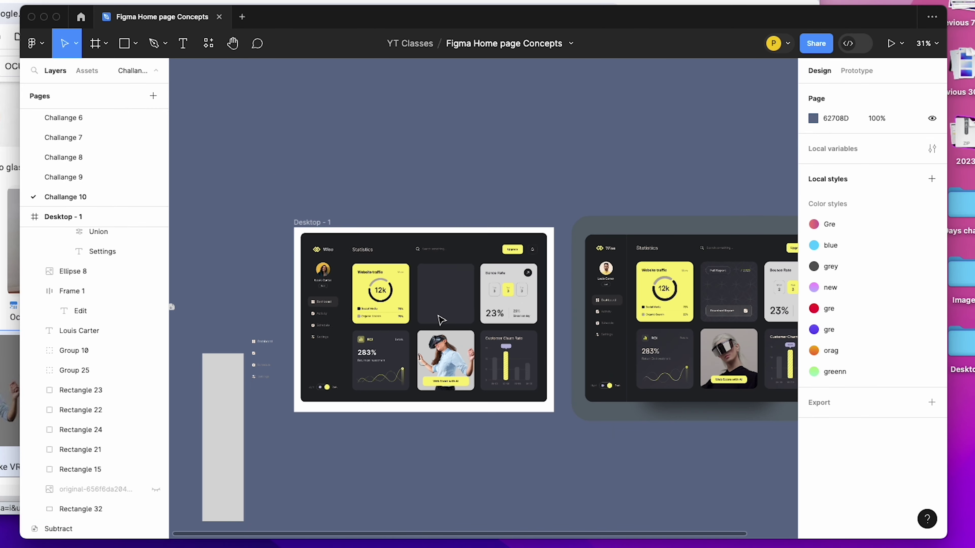
scroll(501, 246, up, 1)
scroll(350, 304, up, 3)
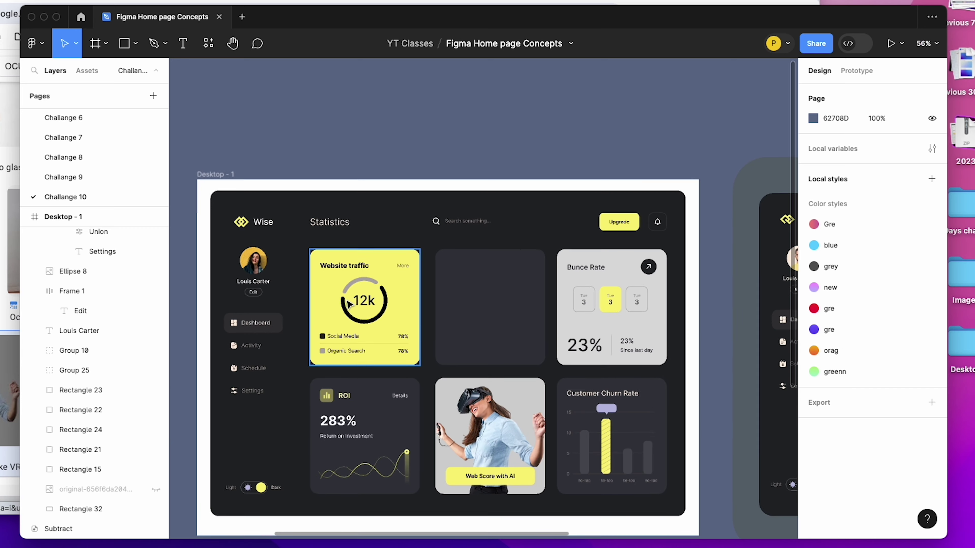
scroll(349, 304, down, 2)
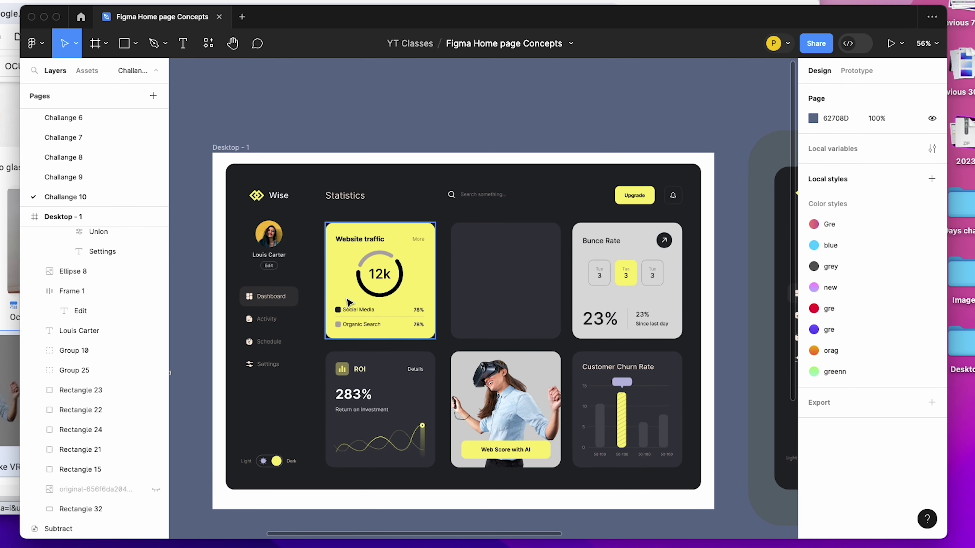